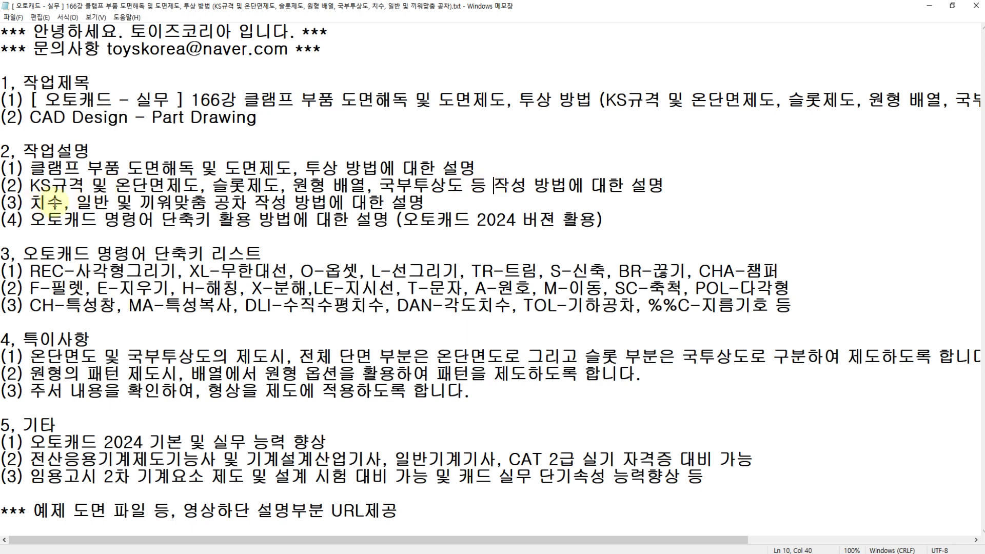
Read the lesson notes on the clamp part, covering the work description, AutoCAD shortcut list and special drafting remarks
{"action": "left_click", "coordinate": [208, 201]}
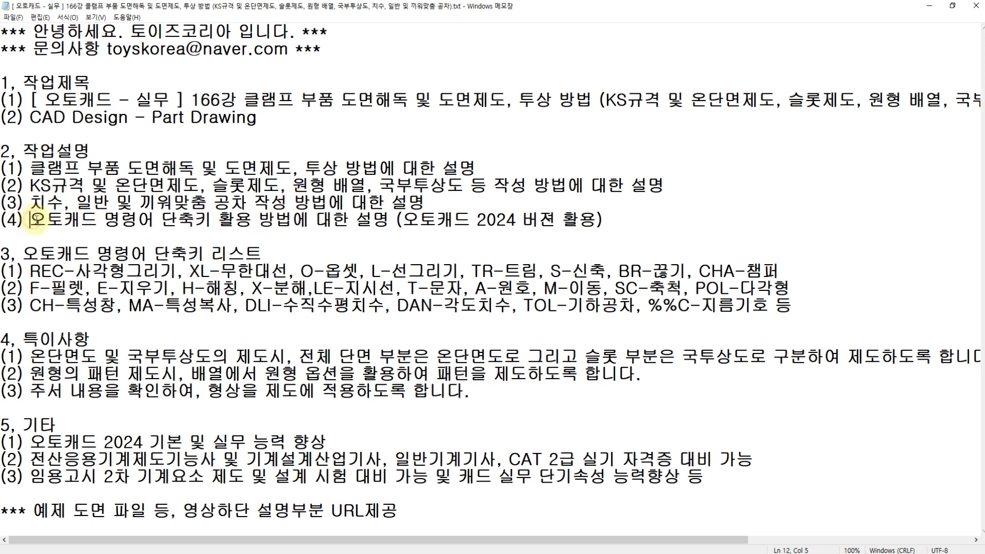
{"action": "left_click_drag", "start_coordinate": [30, 221], "coordinate": [276, 220]}
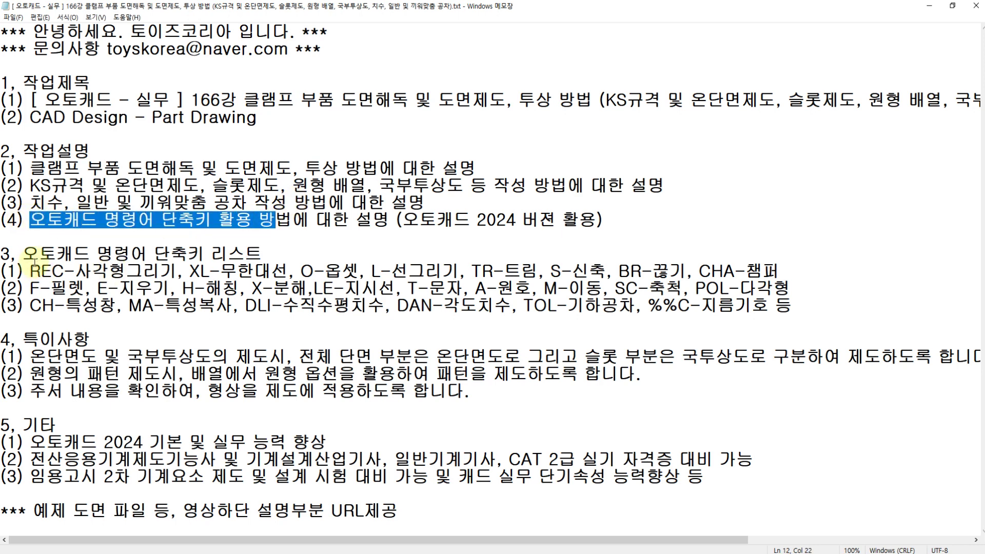
{"action": "left_click_drag", "start_coordinate": [23, 253], "coordinate": [182, 305]}
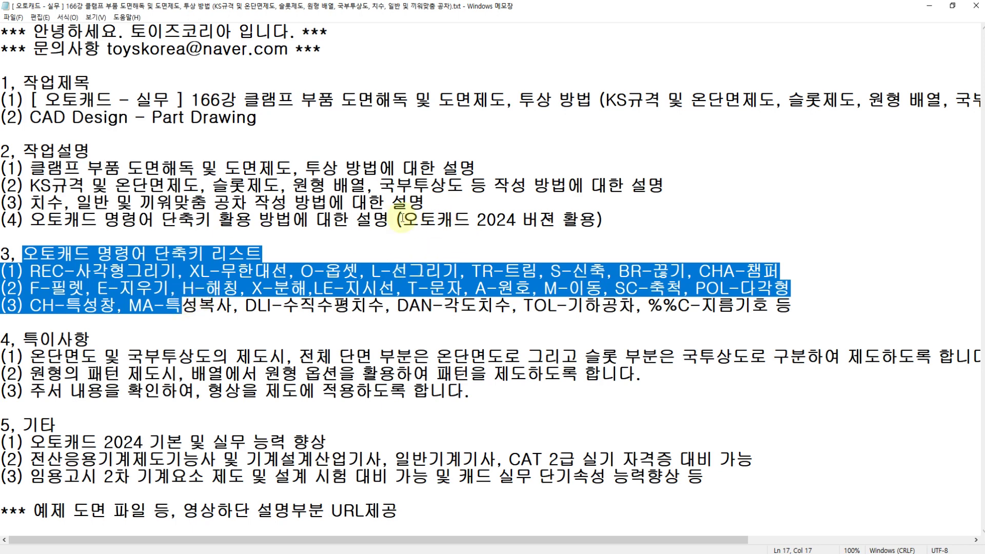
{"action": "left_click_drag", "start_coordinate": [403, 220], "coordinate": [522, 221]}
{"action": "left_click", "coordinate": [524, 221]}
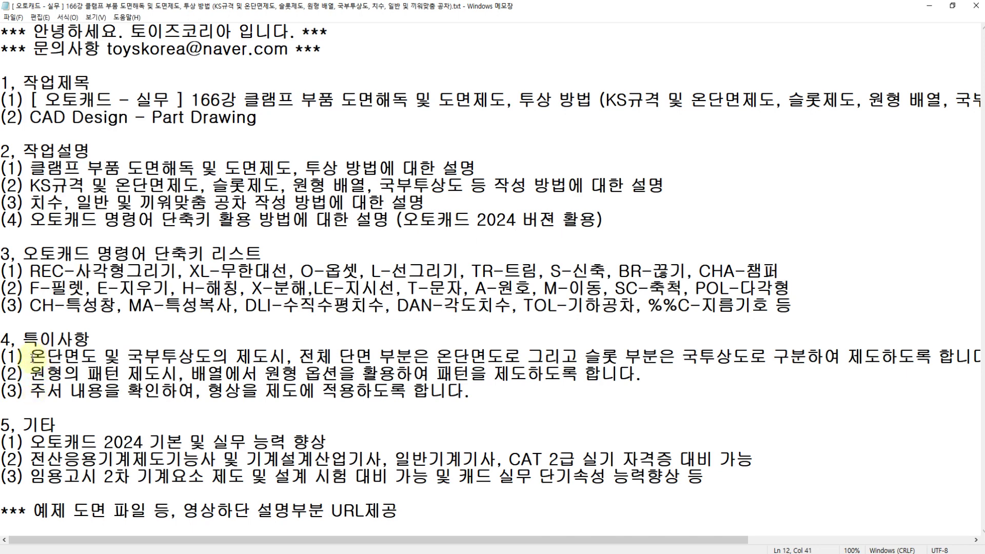
{"action": "left_click", "coordinate": [268, 357]}
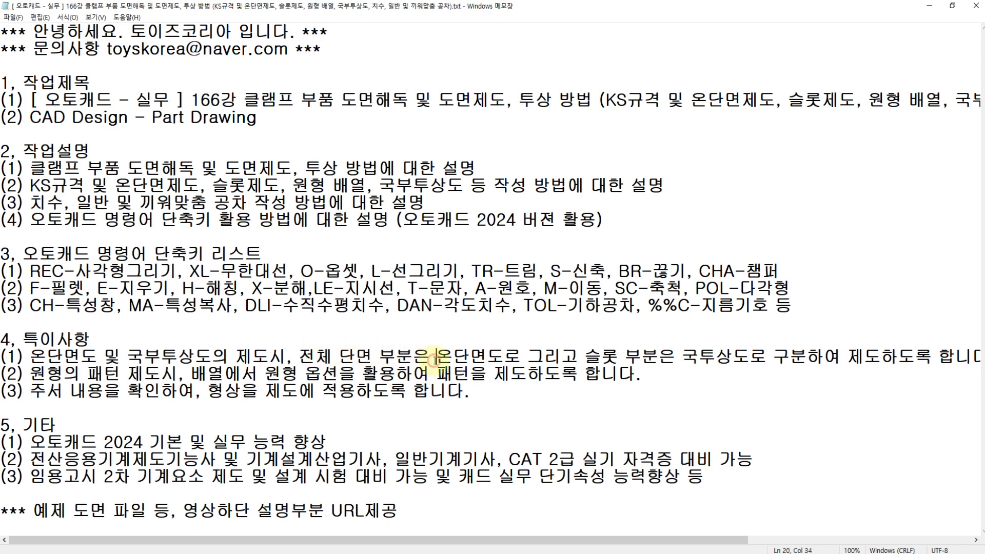
{"action": "left_click", "coordinate": [506, 357]}
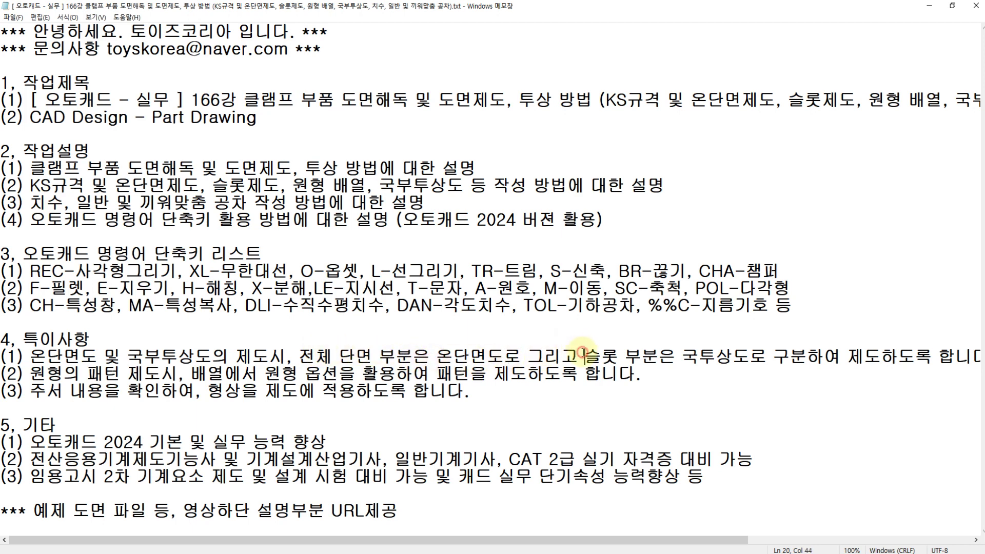
{"action": "left_click_drag", "start_coordinate": [582, 352], "coordinate": [658, 355]}
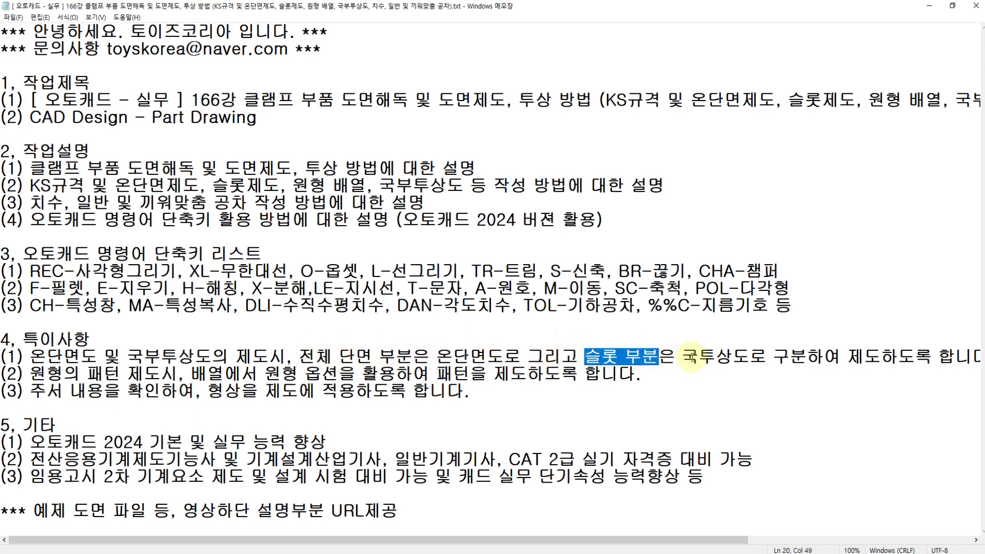
{"action": "left_click", "coordinate": [692, 358]}
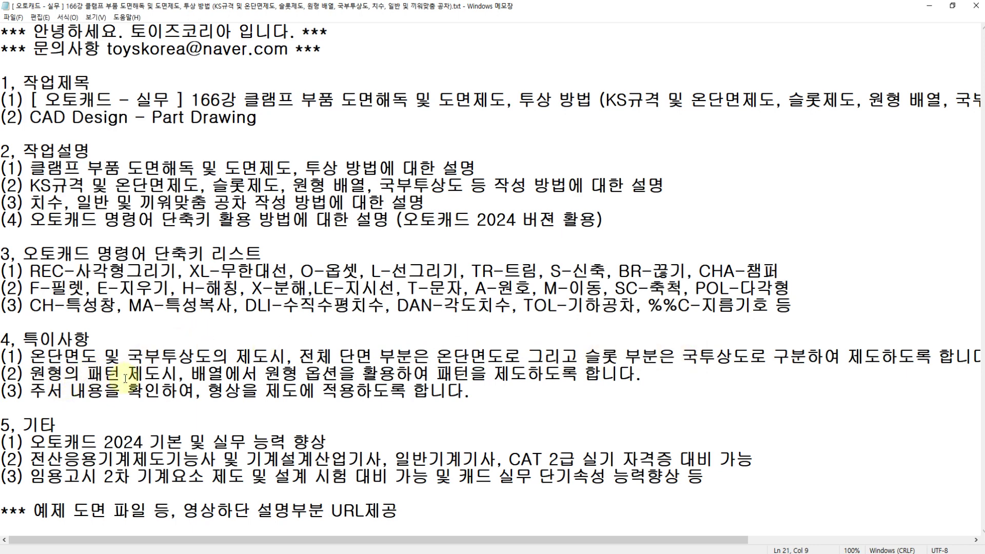
{"action": "double_click", "coordinate": [87, 374]}
{"action": "left_click", "coordinate": [180, 374]}
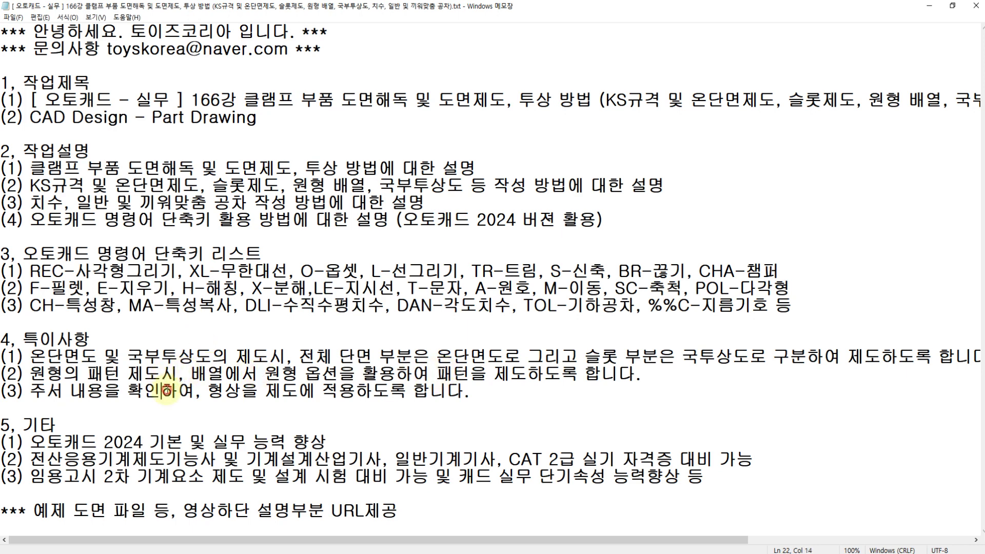
{"action": "left_click", "coordinate": [481, 404]}
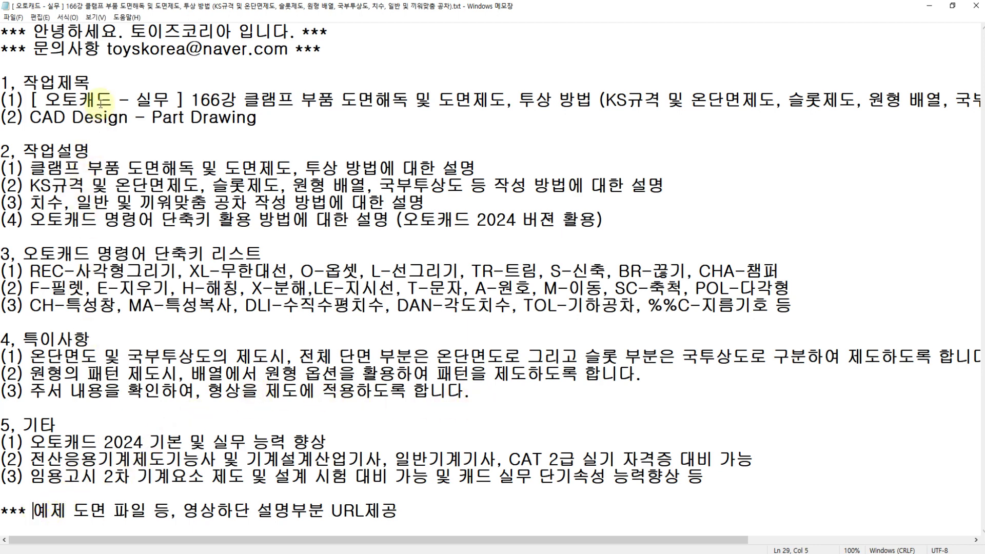
Switch to the AutoCAD clamp part drawing and examine its title block, general notes and dimensioned sleeve views
{"action": "key", "text": "alt+Tab"}
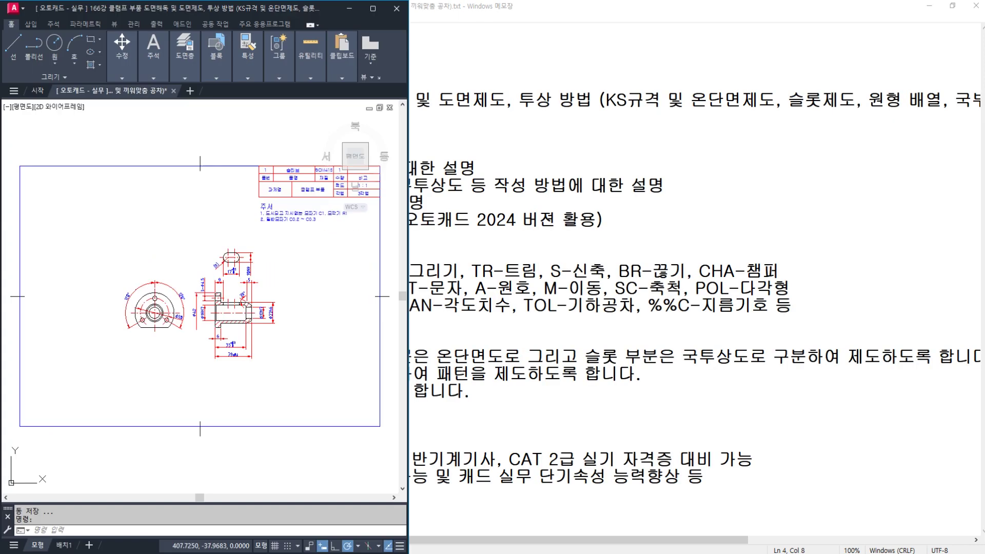
{"action": "left_click", "coordinate": [308, 374]}
{"action": "key", "text": "Escape"}
{"action": "middle_click_drag", "start_coordinate": [298, 240], "coordinate": [249, 277]}
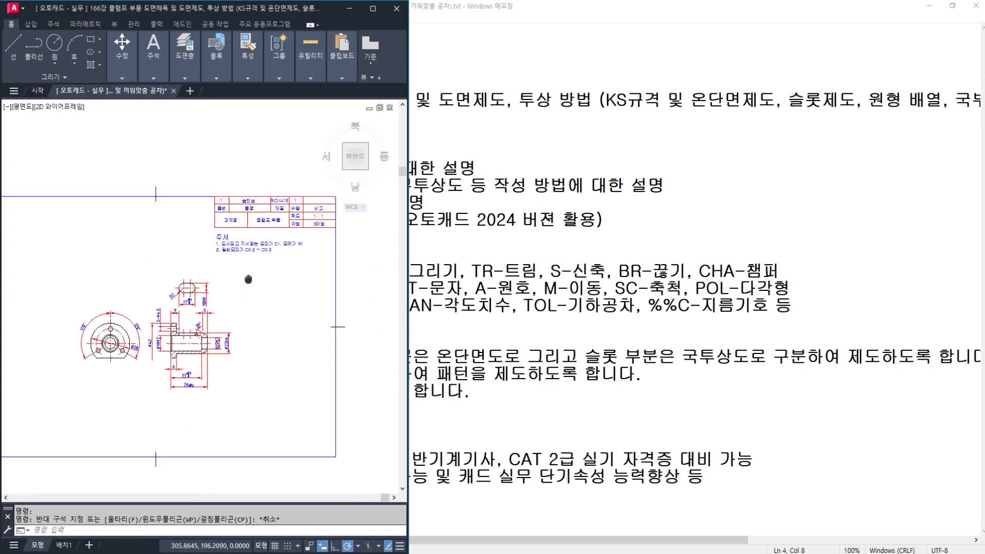
{"action": "scroll", "coordinate": [251, 218], "scroll_direction": "up", "scroll_amount": 4}
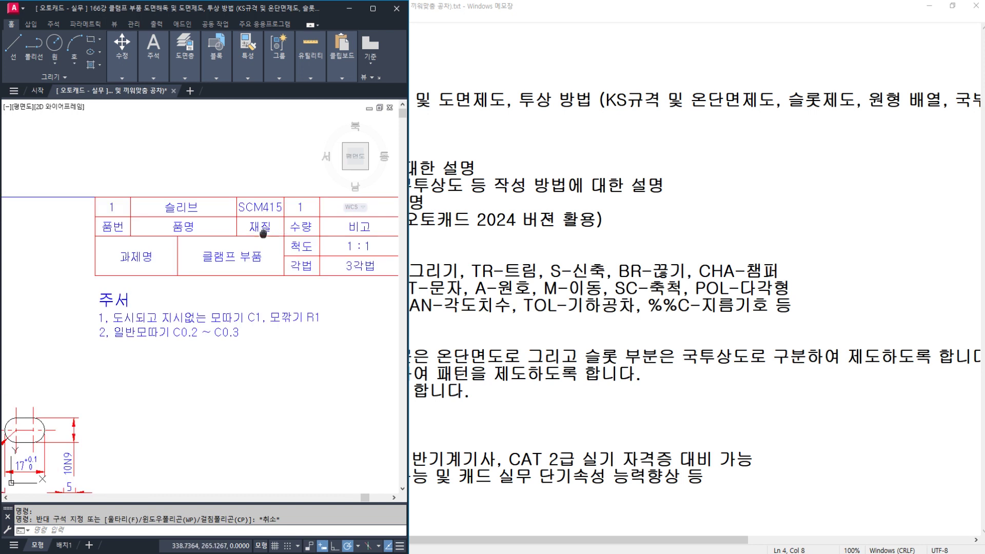
{"action": "middle_click_drag", "start_coordinate": [250, 218], "coordinate": [222, 243]}
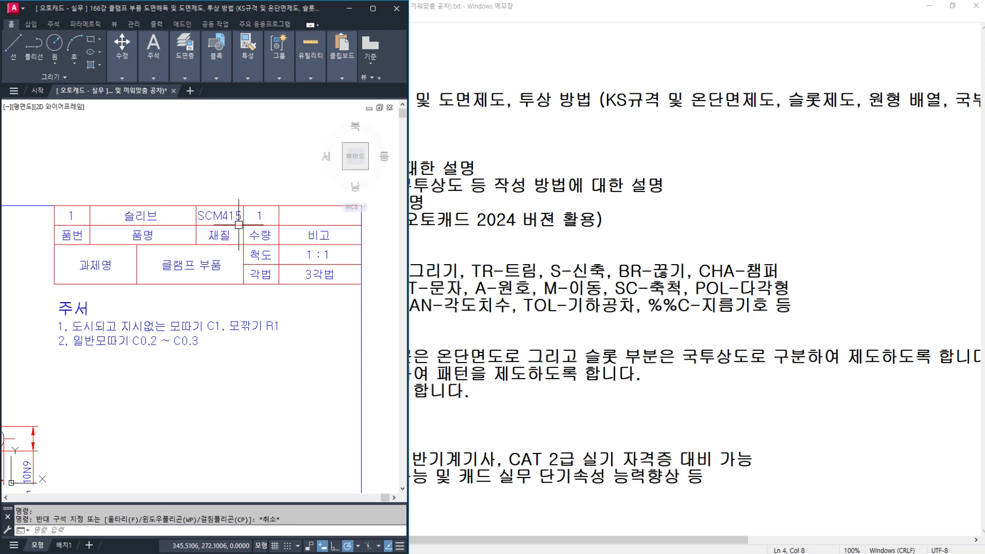
{"action": "middle_click_drag", "start_coordinate": [123, 303], "coordinate": [142, 255]}
{"action": "scroll", "coordinate": [182, 265], "scroll_direction": "up", "scroll_amount": 3}
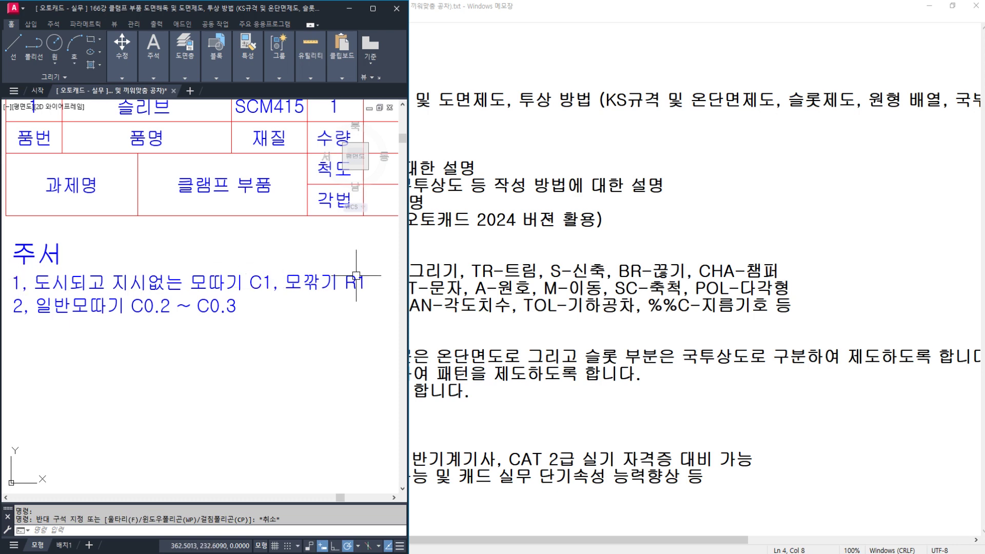
{"action": "mouse_move", "coordinate": [144, 355]}
{"action": "middle_mouse_down"}
{"action": "mouse_move", "coordinate": [240, 265]}
{"action": "mouse_move", "coordinate": [254, 232]}
{"action": "middle_mouse_up"}
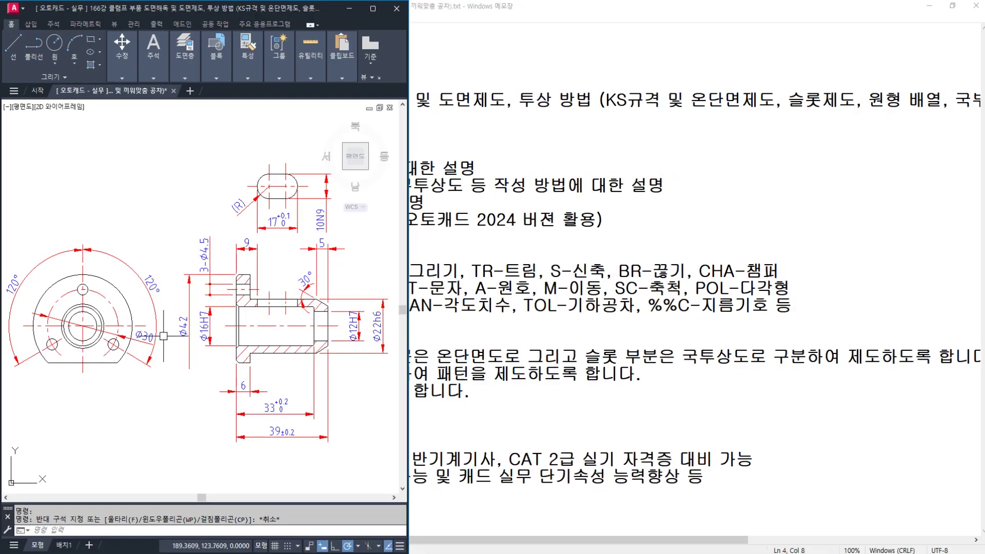
Bring up the second AutoCAD window with the blank 166강 도면양식 sheet beside the reference drawing and make it active
{"action": "left_click", "coordinate": [331, 553]}
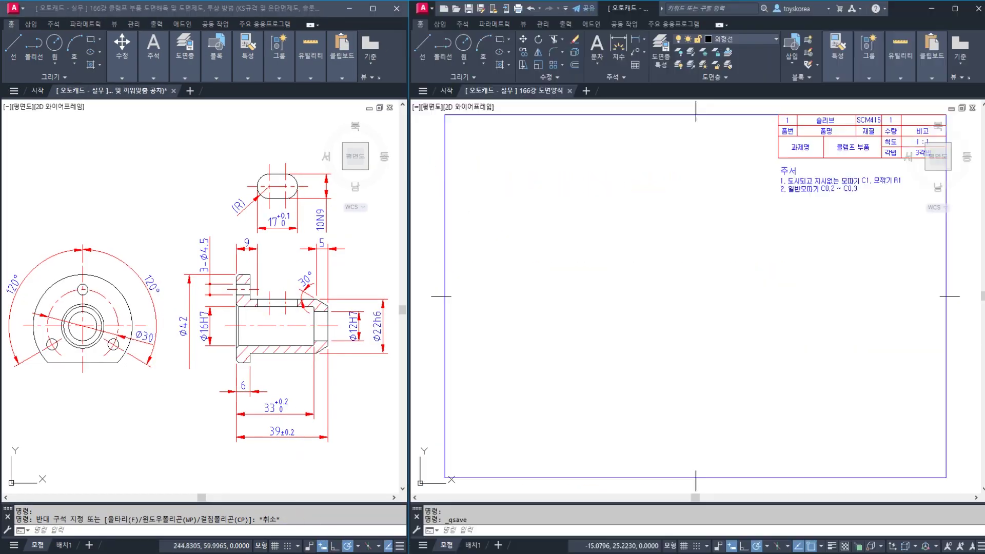
{"action": "left_click", "coordinate": [516, 381]}
{"action": "key", "text": "Escape"}
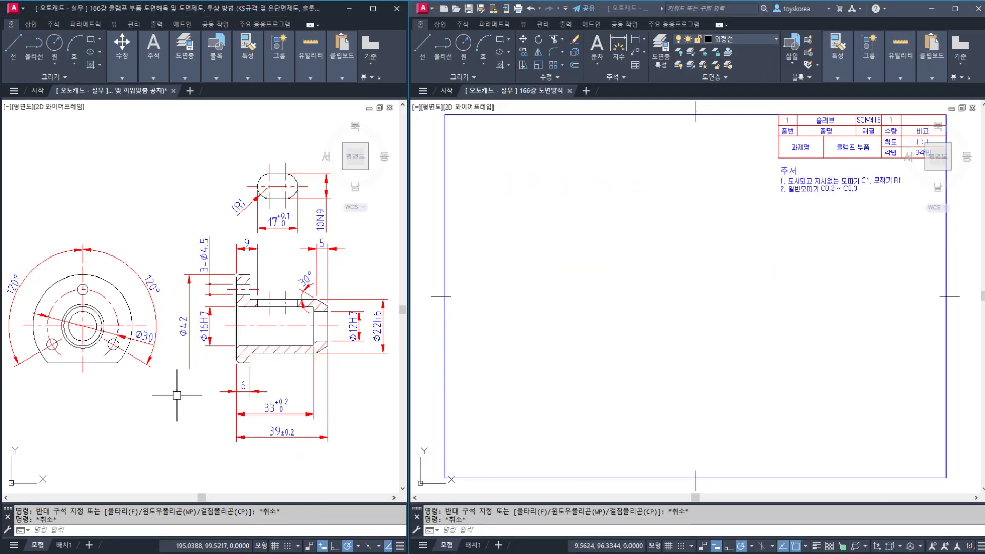
{"action": "middle_click_drag", "start_coordinate": [148, 396], "coordinate": [150, 388]}
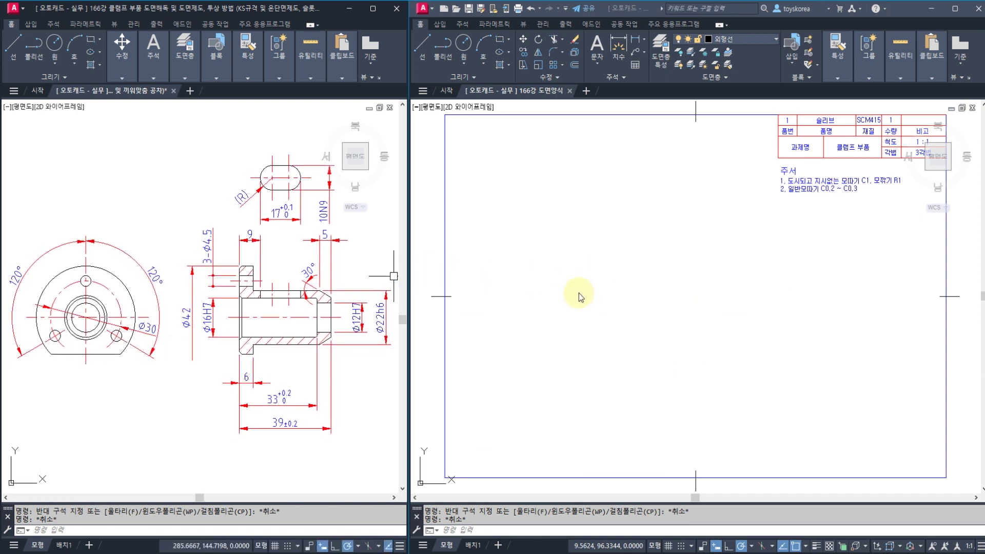
{"action": "left_click", "coordinate": [590, 299]}
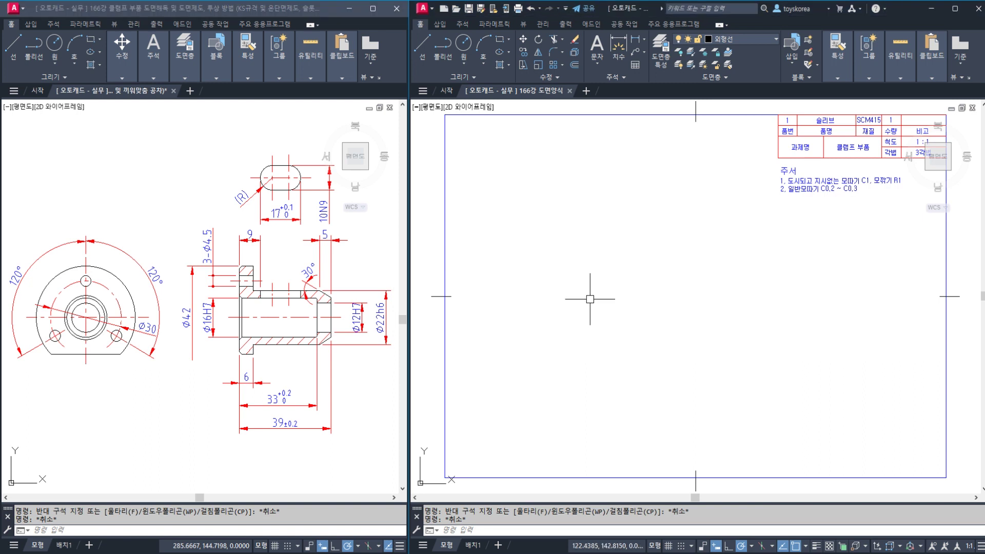
{"action": "key", "text": "Escape"}
{"action": "type", "text": "X"}
{"action": "key", "text": "Escape"}
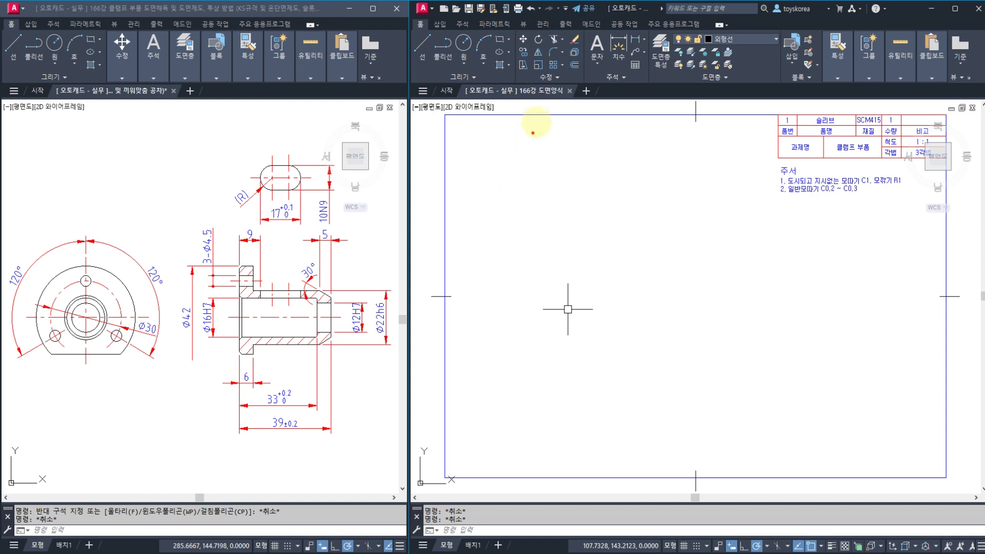
{"action": "mouse_move", "coordinate": [538, 117]}
{"action": "left_mouse_down"}
{"action": "mouse_move", "coordinate": [534, 252]}
{"action": "mouse_move", "coordinate": [543, 250]}
{"action": "left_mouse_up"}
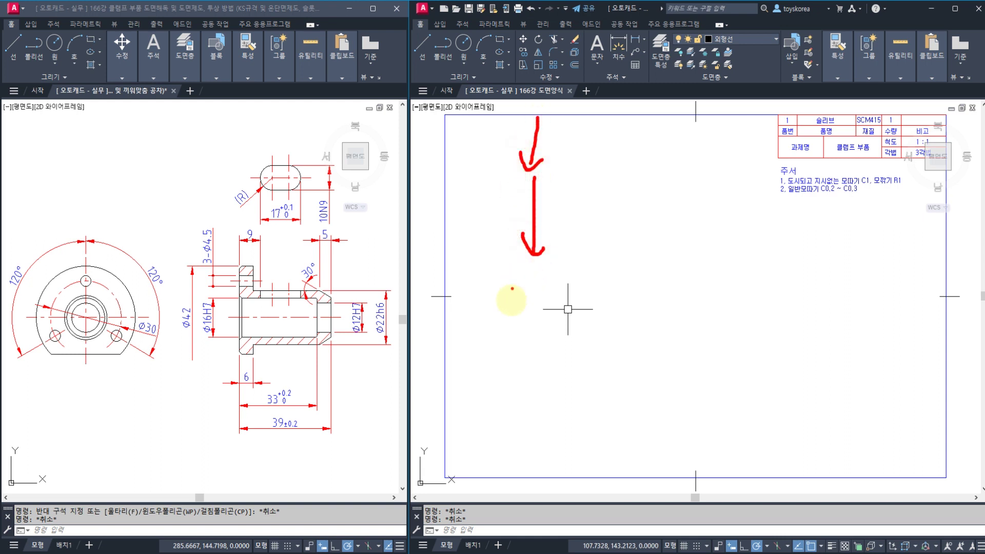
{"action": "mouse_move", "coordinate": [511, 354]}
{"action": "left_mouse_down"}
{"action": "mouse_move", "coordinate": [536, 331]}
{"action": "mouse_move", "coordinate": [555, 360]}
{"action": "left_mouse_up"}
{"action": "mouse_move", "coordinate": [560, 357]}
{"action": "left_mouse_down"}
{"action": "mouse_move", "coordinate": [595, 328]}
{"action": "mouse_move", "coordinate": [601, 362]}
{"action": "left_mouse_up"}
{"action": "mouse_move", "coordinate": [636, 365]}
{"action": "left_mouse_down"}
{"action": "mouse_move", "coordinate": [669, 346]}
{"action": "mouse_move", "coordinate": [675, 371]}
{"action": "left_mouse_up"}
{"action": "mouse_move", "coordinate": [735, 349]}
{"action": "left_mouse_down"}
{"action": "mouse_move", "coordinate": [693, 374]}
{"action": "mouse_move", "coordinate": [729, 377]}
{"action": "left_mouse_up"}
{"action": "mouse_move", "coordinate": [641, 209]}
{"action": "left_mouse_down"}
{"action": "mouse_move", "coordinate": [638, 233]}
{"action": "mouse_move", "coordinate": [667, 241]}
{"action": "left_mouse_up"}
{"action": "mouse_move", "coordinate": [669, 206]}
{"action": "left_mouse_down"}
{"action": "mouse_move", "coordinate": [699, 227]}
{"action": "mouse_move", "coordinate": [680, 242]}
{"action": "mouse_move", "coordinate": [688, 259]}
{"action": "left_mouse_up"}
{"action": "left_click_drag", "start_coordinate": [618, 262], "coordinate": [697, 262]}
{"action": "mouse_move", "coordinate": [737, 218]}
{"action": "left_mouse_down"}
{"action": "mouse_move", "coordinate": [739, 260]}
{"action": "mouse_move", "coordinate": [781, 244]}
{"action": "mouse_move", "coordinate": [755, 280]}
{"action": "mouse_move", "coordinate": [808, 181]}
{"action": "mouse_move", "coordinate": [708, 167]}
{"action": "mouse_move", "coordinate": [506, 106]}
{"action": "mouse_move", "coordinate": [529, 114]}
{"action": "left_mouse_up"}
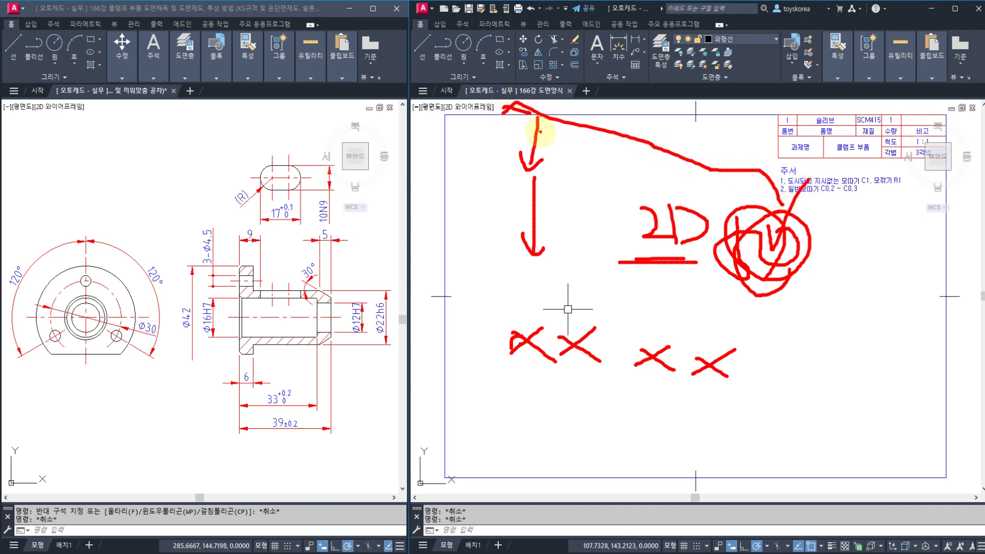
{"action": "left_click_drag", "start_coordinate": [695, 393], "coordinate": [732, 446]}
{"action": "left_click_drag", "start_coordinate": [749, 398], "coordinate": [742, 439]}
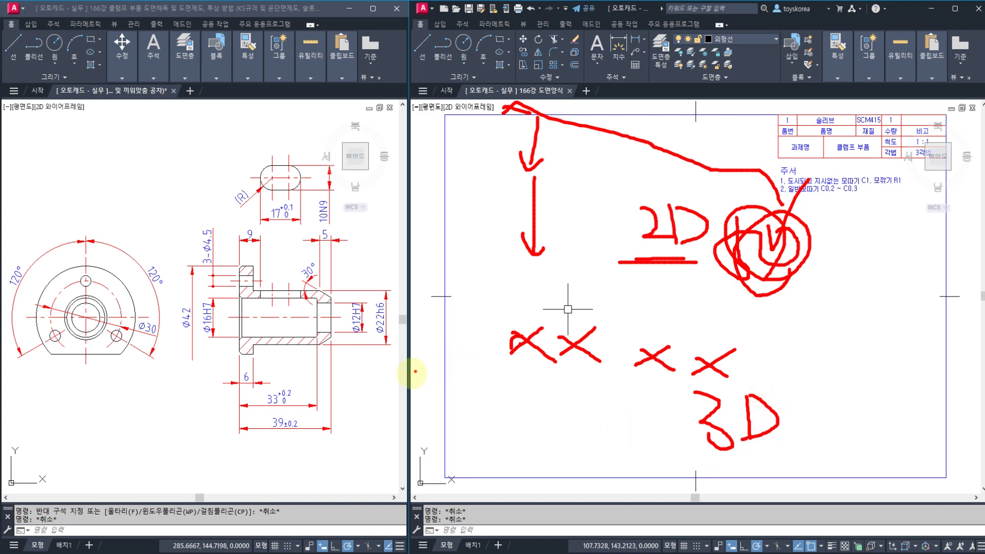
{"action": "left_click", "coordinate": [424, 397]}
{"action": "left_click", "coordinate": [430, 388]}
{"action": "left_click", "coordinate": [431, 352]}
{"action": "left_click", "coordinate": [429, 366]}
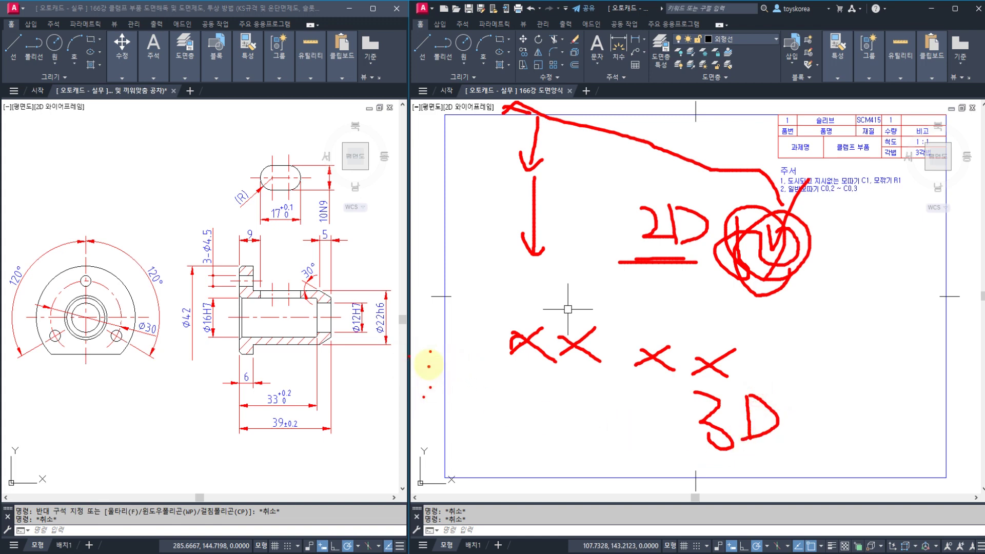
{"action": "left_click_drag", "start_coordinate": [430, 352], "coordinate": [430, 354]}
{"action": "mouse_move", "coordinate": [642, 301]}
{"action": "left_mouse_down"}
{"action": "mouse_move", "coordinate": [637, 193]}
{"action": "mouse_move", "coordinate": [682, 282]}
{"action": "mouse_move", "coordinate": [524, 315]}
{"action": "mouse_move", "coordinate": [567, 392]}
{"action": "mouse_move", "coordinate": [652, 409]}
{"action": "left_mouse_up"}
{"action": "left_click_drag", "start_coordinate": [621, 383], "coordinate": [636, 427]}
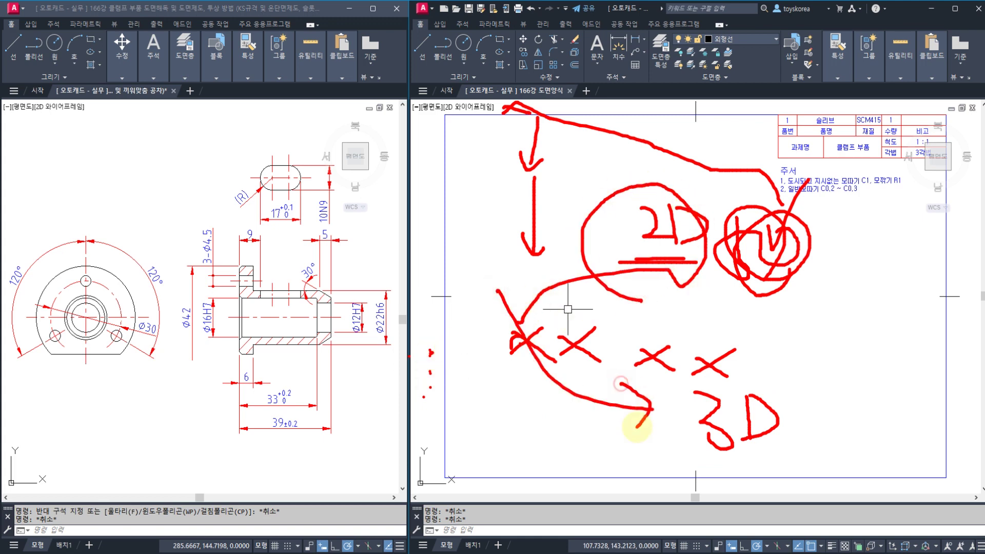
{"action": "right_click", "coordinate": [563, 375]}
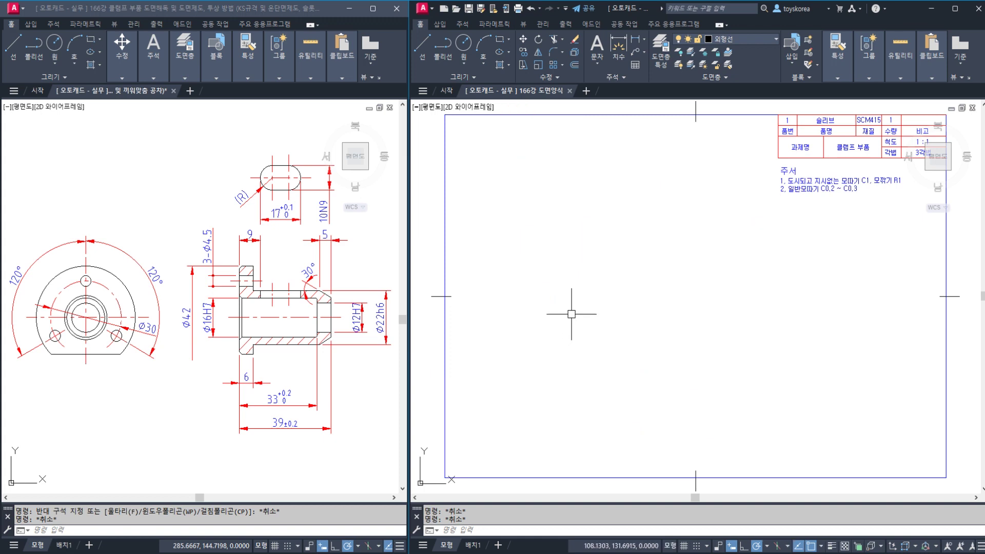
Examine in the reference drawing how the flange's upper edge, flat lower edge and small hole project between the circular view and the section view
{"action": "left_click", "coordinate": [371, 397]}
{"action": "left_click", "coordinate": [305, 360]}
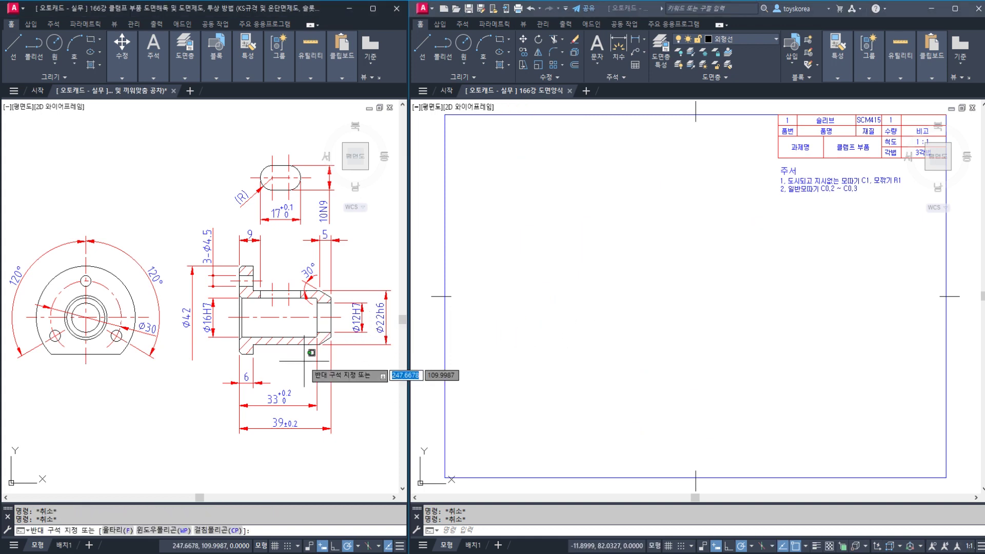
{"action": "key", "text": "Escape"}
{"action": "middle_click_drag", "start_coordinate": [203, 339], "coordinate": [267, 342]}
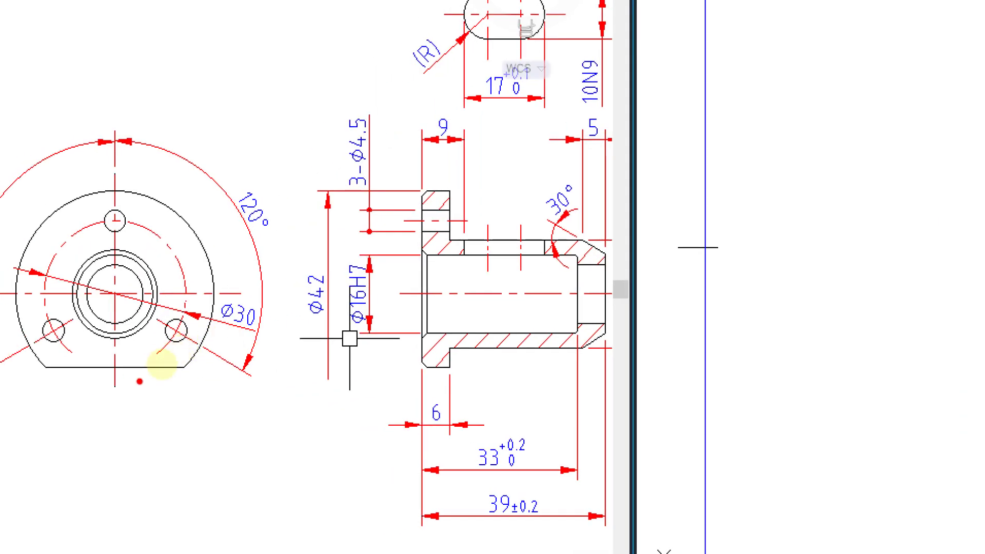
{"action": "mouse_move", "coordinate": [160, 353]}
{"action": "left_mouse_down"}
{"action": "mouse_move", "coordinate": [163, 367]}
{"action": "mouse_move", "coordinate": [135, 377]}
{"action": "left_mouse_up"}
{"action": "left_click_drag", "start_coordinate": [77, 368], "coordinate": [199, 374]}
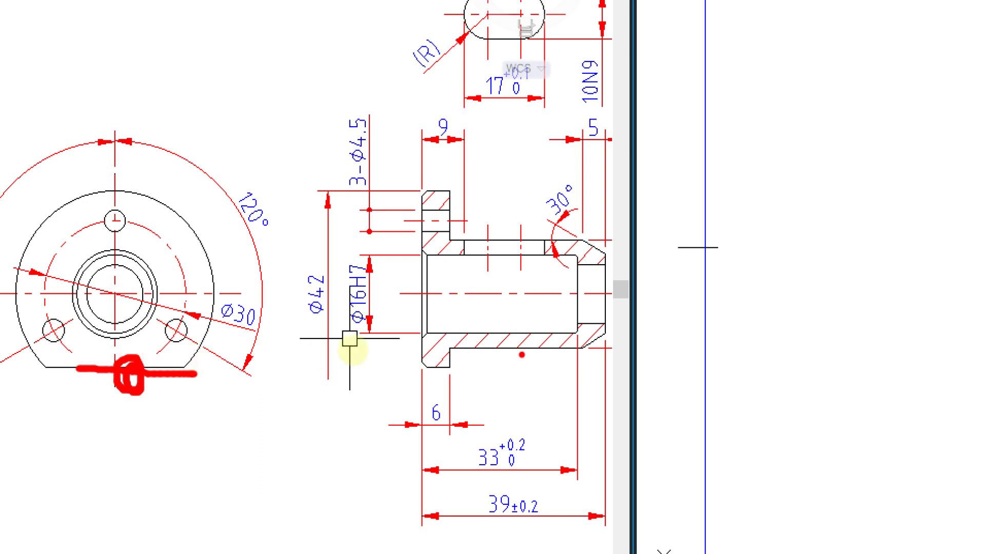
{"action": "left_click_drag", "start_coordinate": [417, 227], "coordinate": [464, 227]}
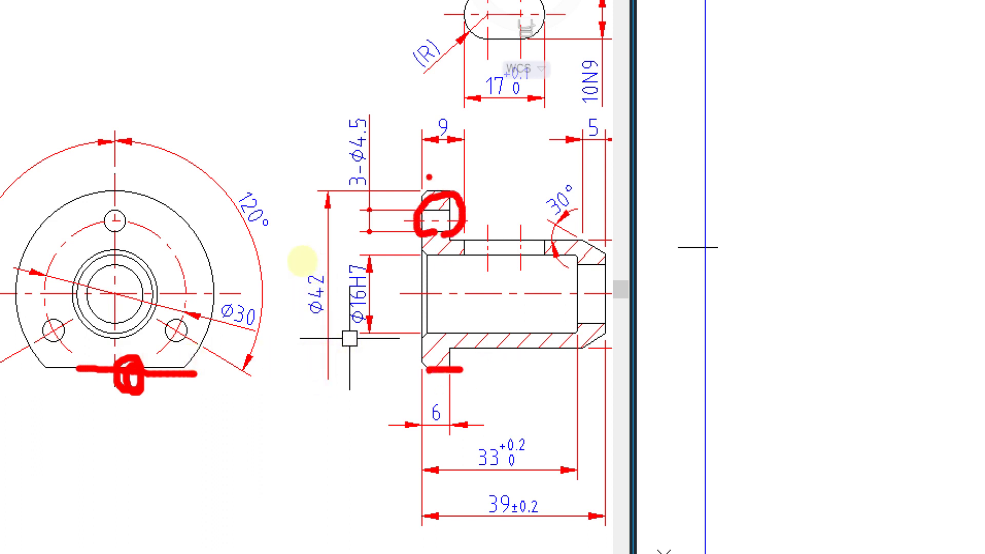
{"action": "mouse_move", "coordinate": [409, 188]}
{"action": "left_mouse_down"}
{"action": "mouse_move", "coordinate": [466, 193]}
{"action": "mouse_move", "coordinate": [106, 186]}
{"action": "left_mouse_up"}
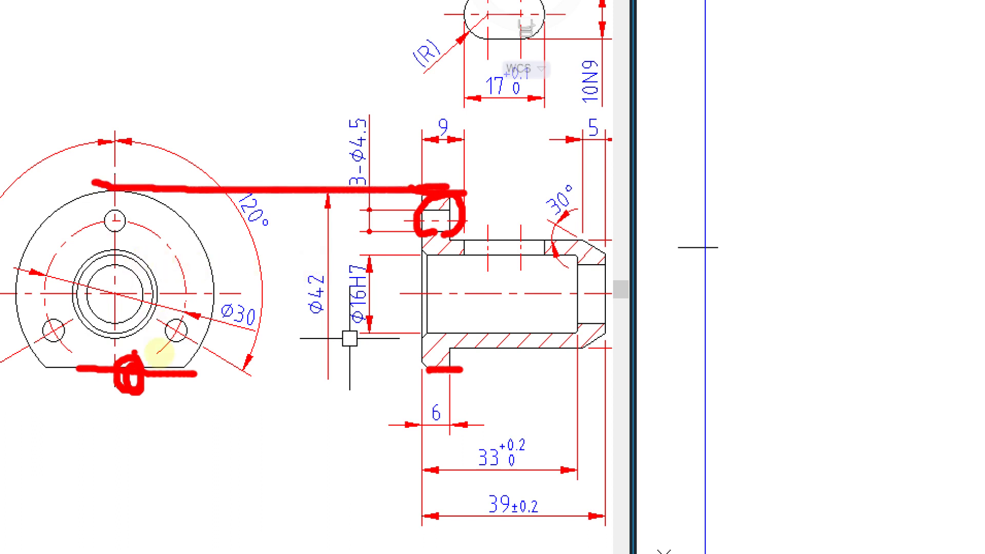
{"action": "left_click_drag", "start_coordinate": [197, 373], "coordinate": [464, 376]}
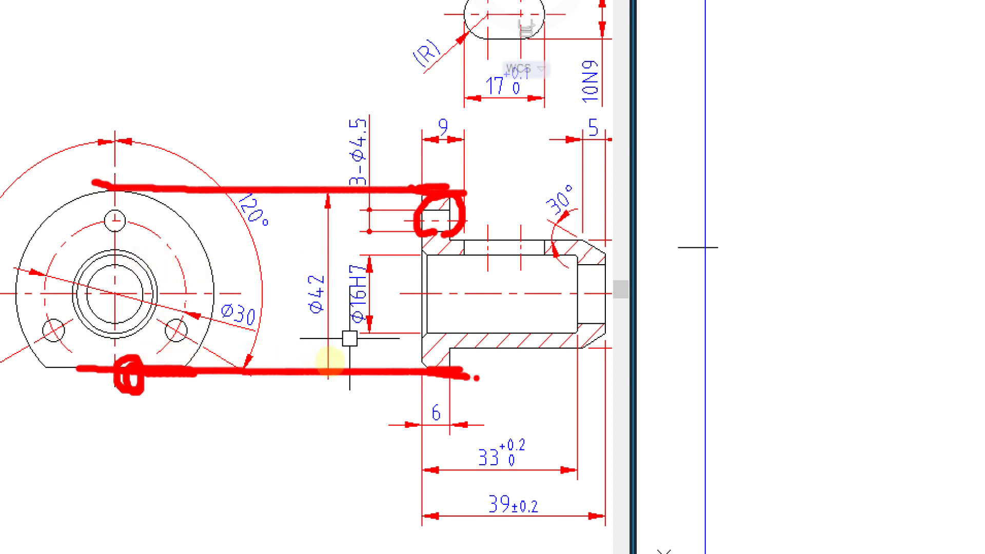
{"action": "mouse_move", "coordinate": [454, 174]}
{"action": "left_mouse_down"}
{"action": "mouse_move", "coordinate": [493, 157]}
{"action": "mouse_move", "coordinate": [482, 170]}
{"action": "left_mouse_up"}
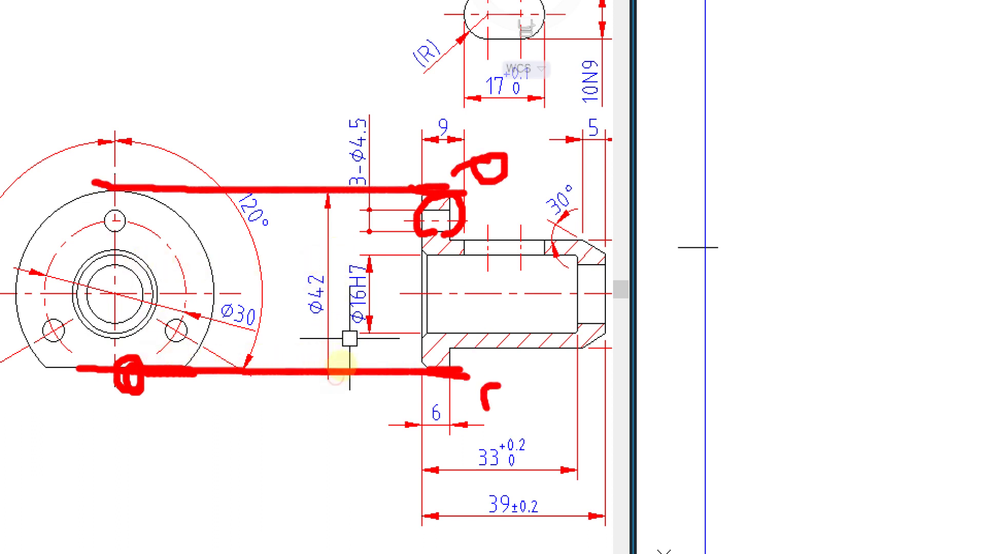
{"action": "left_click_drag", "start_coordinate": [499, 386], "coordinate": [479, 394]}
{"action": "mouse_move", "coordinate": [505, 349]}
{"action": "left_mouse_down"}
{"action": "mouse_move", "coordinate": [398, 300]}
{"action": "mouse_move", "coordinate": [564, 235]}
{"action": "mouse_move", "coordinate": [593, 332]}
{"action": "left_mouse_up"}
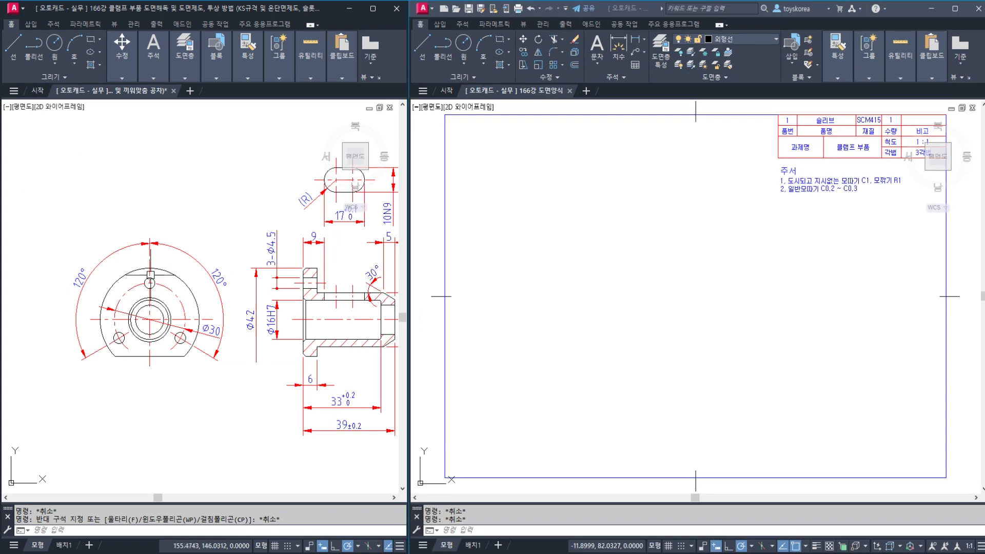
Examine the circular view's vertical centre line and the full section view with its dimensions in the reference drawing
{"action": "scroll", "coordinate": [145, 267], "scroll_direction": "up", "scroll_amount": 3}
{"action": "left_click", "coordinate": [146, 257]}
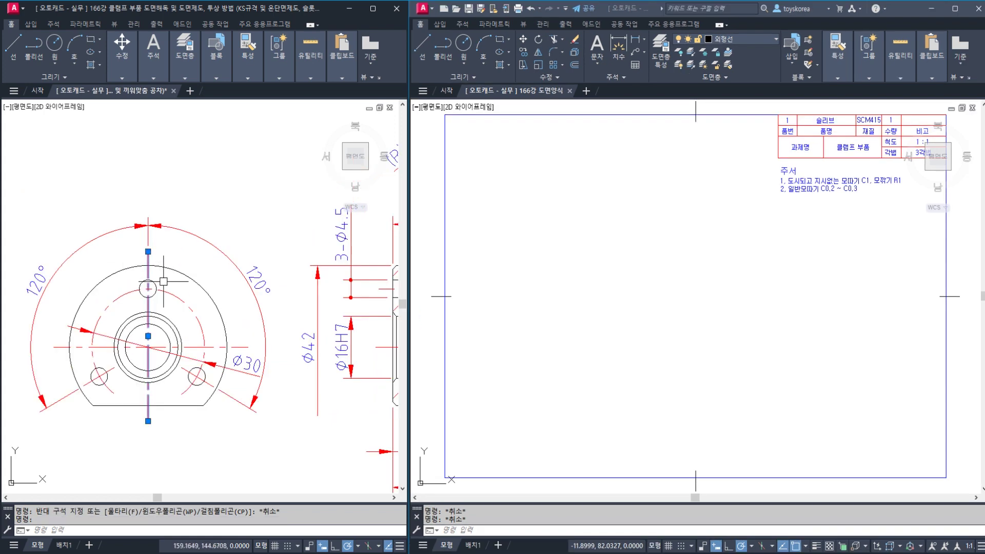
{"action": "key", "text": "Escape"}
{"action": "middle_click_drag", "start_coordinate": [237, 327], "coordinate": [2, 272]}
{"action": "middle_click_drag", "start_coordinate": [63, 273], "coordinate": [46, 272]}
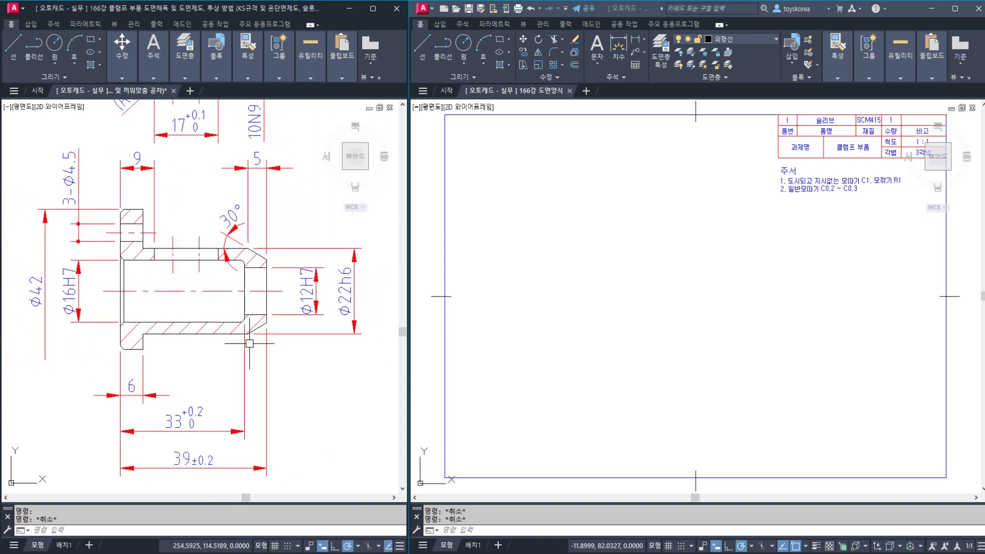
{"action": "scroll", "coordinate": [165, 308], "scroll_direction": "down", "scroll_amount": 3}
{"action": "middle_click_drag", "start_coordinate": [198, 331], "coordinate": [225, 331]}
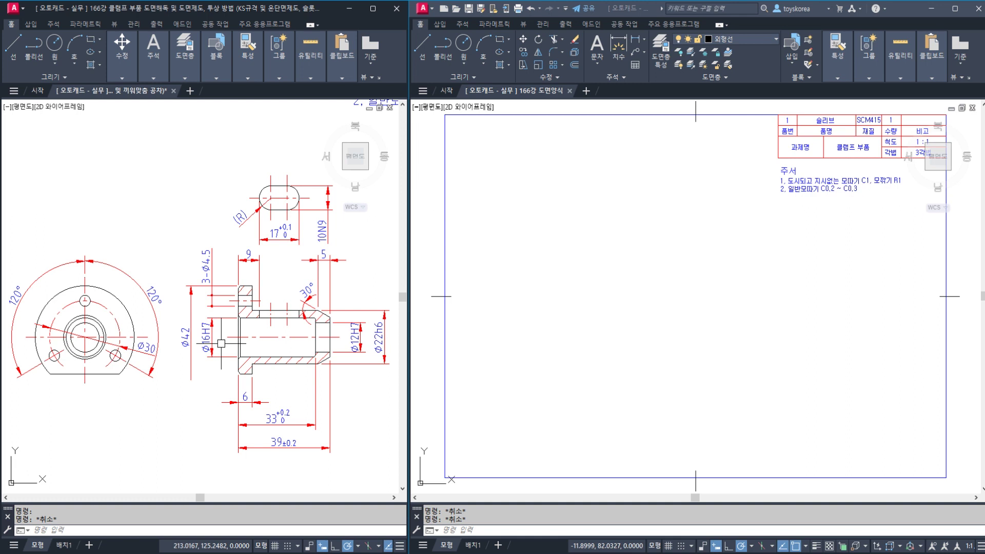
Examine the section view's bore, flange and slot area together with the slot's plan view in the reference drawing
{"action": "scroll", "coordinate": [259, 354], "scroll_direction": "up", "scroll_amount": 2}
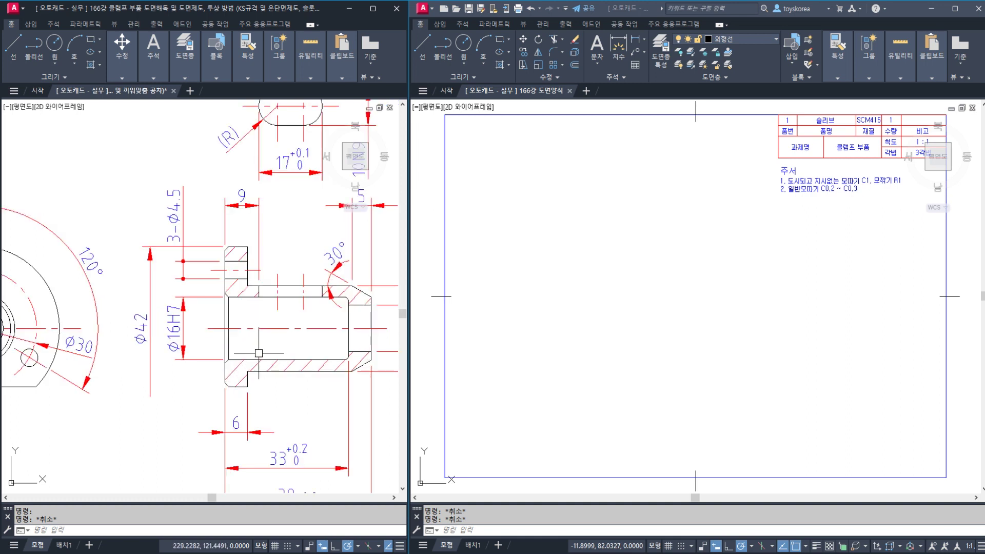
{"action": "middle_click_drag", "start_coordinate": [259, 353], "coordinate": [233, 354]}
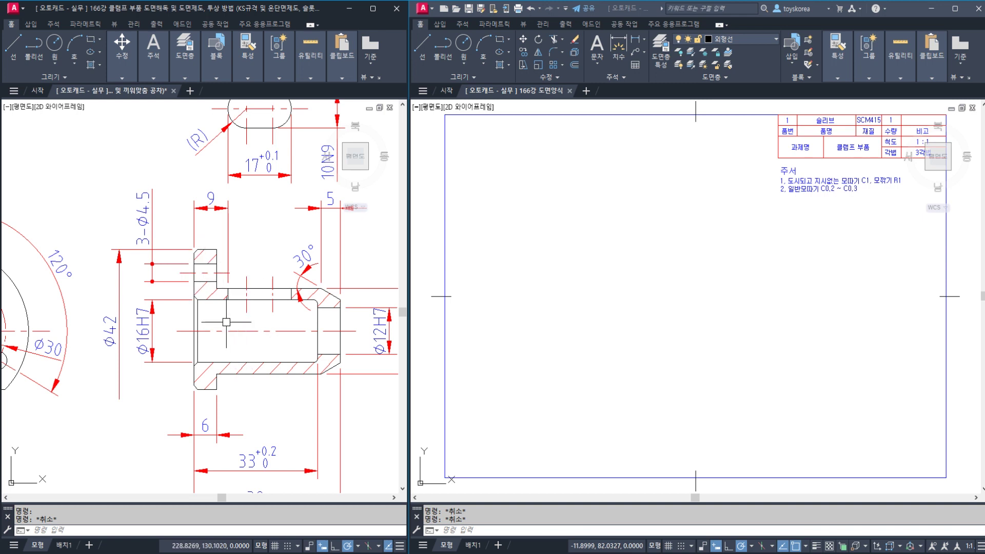
{"action": "middle_click_drag", "start_coordinate": [251, 203], "coordinate": [270, 220]}
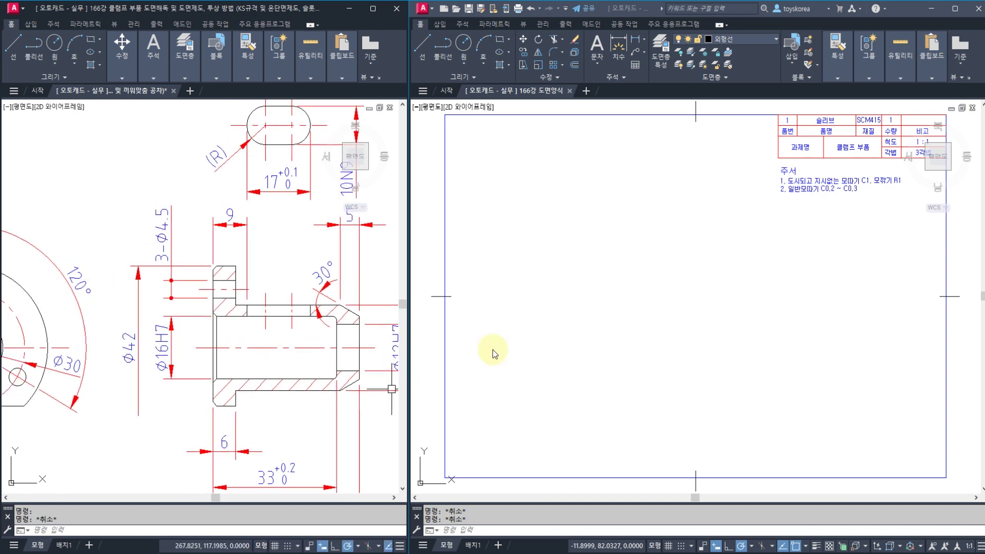
{"action": "left_click", "coordinate": [657, 343]}
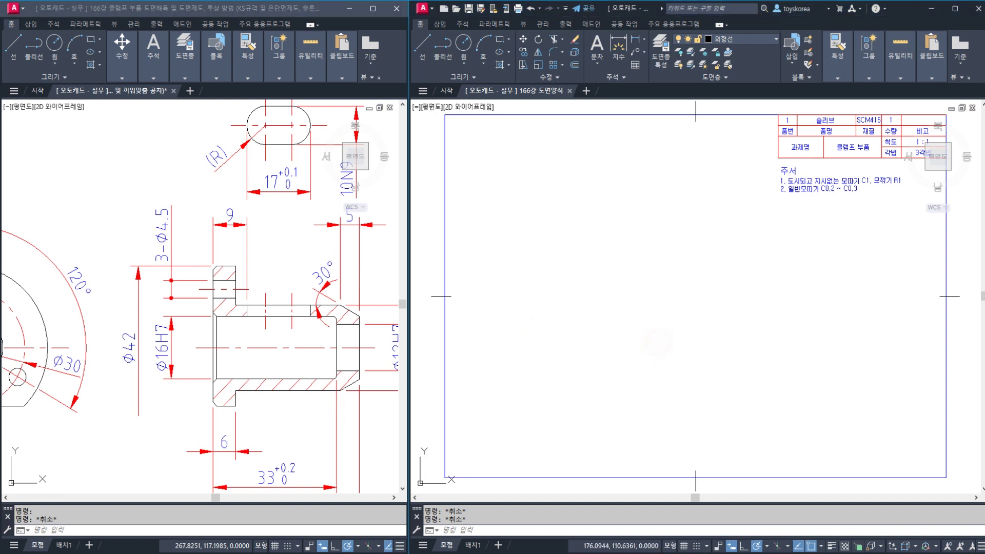
{"action": "left_click", "coordinate": [299, 364]}
{"action": "middle_click_drag", "start_coordinate": [299, 363], "coordinate": [282, 357]}
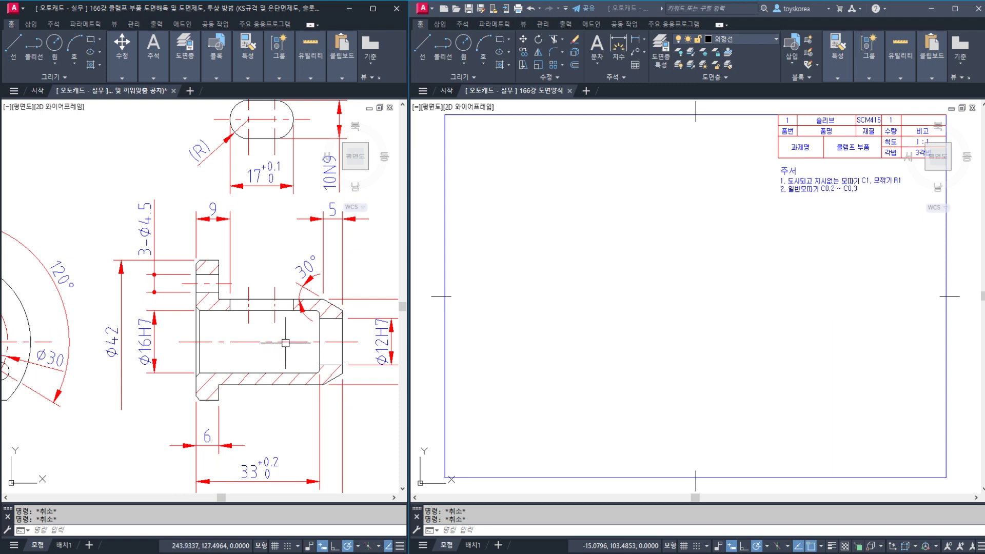
{"action": "left_click", "coordinate": [592, 343]}
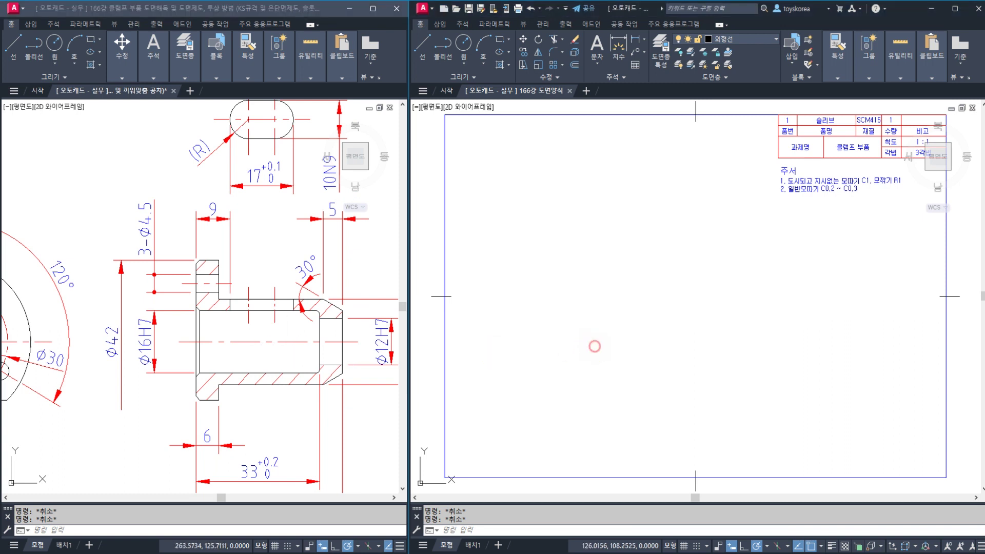
{"action": "left_click", "coordinate": [286, 249]}
{"action": "mouse_move", "coordinate": [286, 248]}
{"action": "middle_mouse_down"}
{"action": "mouse_move", "coordinate": [277, 264]}
{"action": "mouse_move", "coordinate": [287, 279]}
{"action": "middle_mouse_up"}
Draw a horizontal and a vertical construction line crossing near the middle of the blank 166강 도면양식 sheet
{"action": "left_click", "coordinate": [719, 330]}
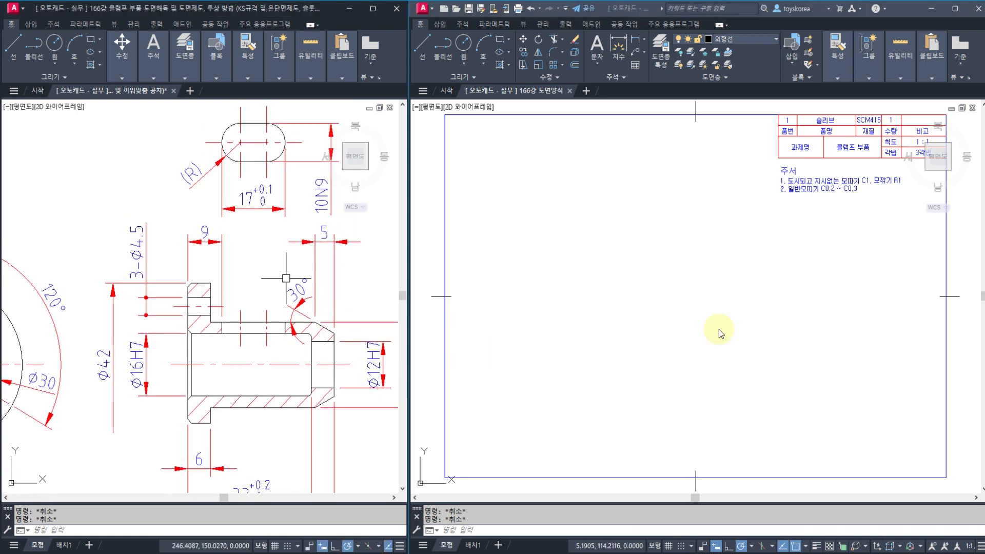
{"action": "middle_click_drag", "start_coordinate": [715, 326], "coordinate": [693, 321]}
{"action": "type", "text": "XL"}
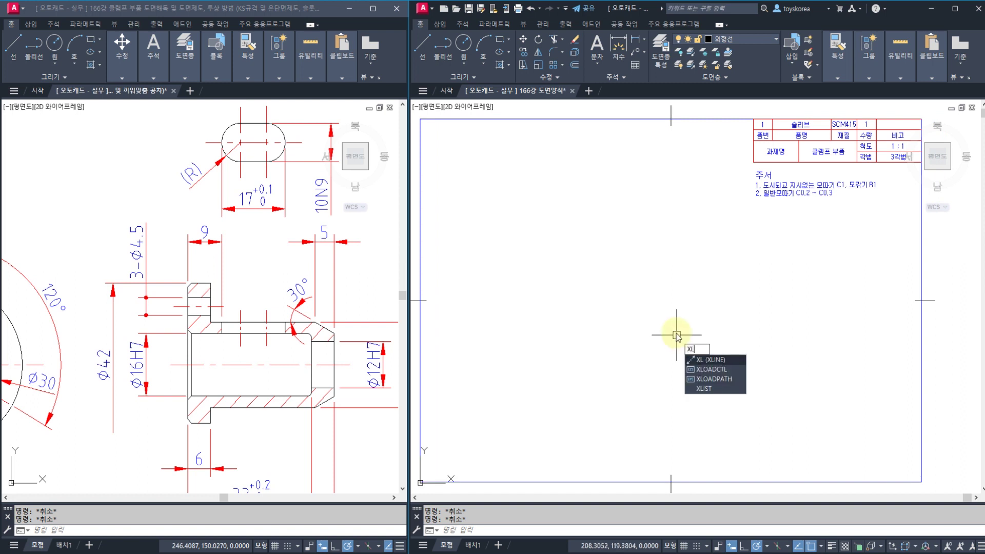
{"action": "key", "text": "Return"}
{"action": "type", "text": "H"}
{"action": "key", "text": "Return"}
{"action": "left_click", "coordinate": [672, 330]}
{"action": "key", "text": "Return"}
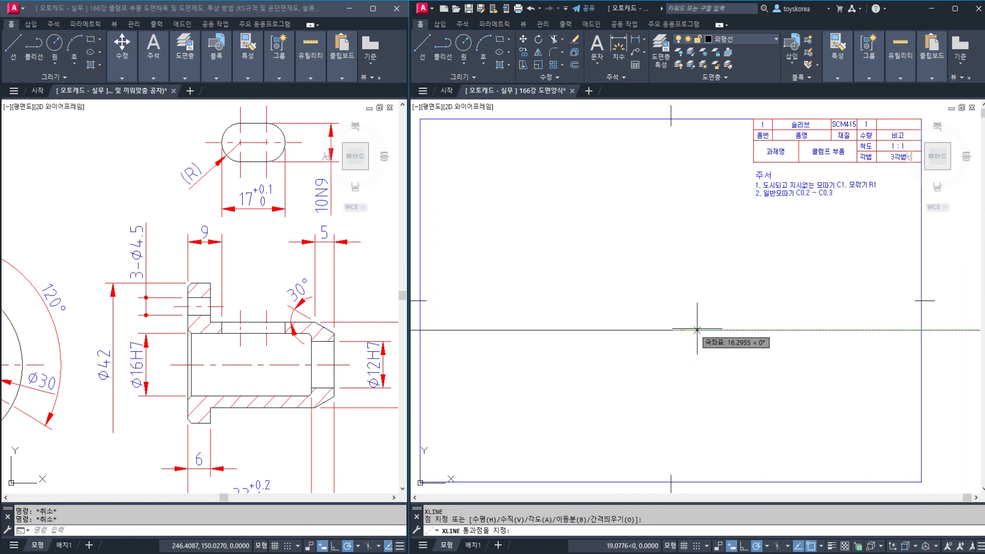
{"action": "left_click", "coordinate": [673, 330]}
{"action": "left_click", "coordinate": [675, 313]}
{"action": "key", "text": "Escape"}
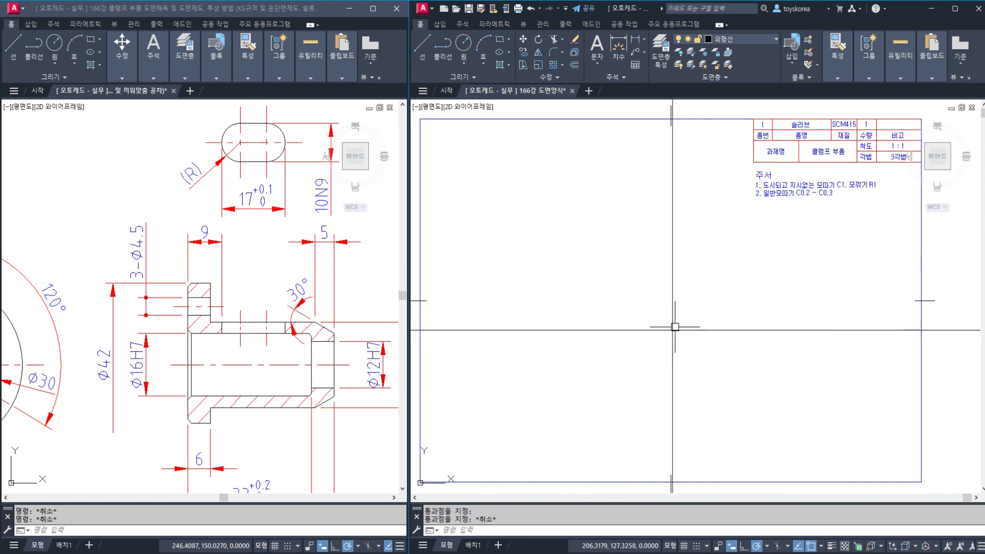
Examine where the flange's outer face meets the centre axis in the reference section, and the length dimensions below it
{"action": "left_click", "coordinate": [671, 334]}
{"action": "left_click", "coordinate": [190, 339]}
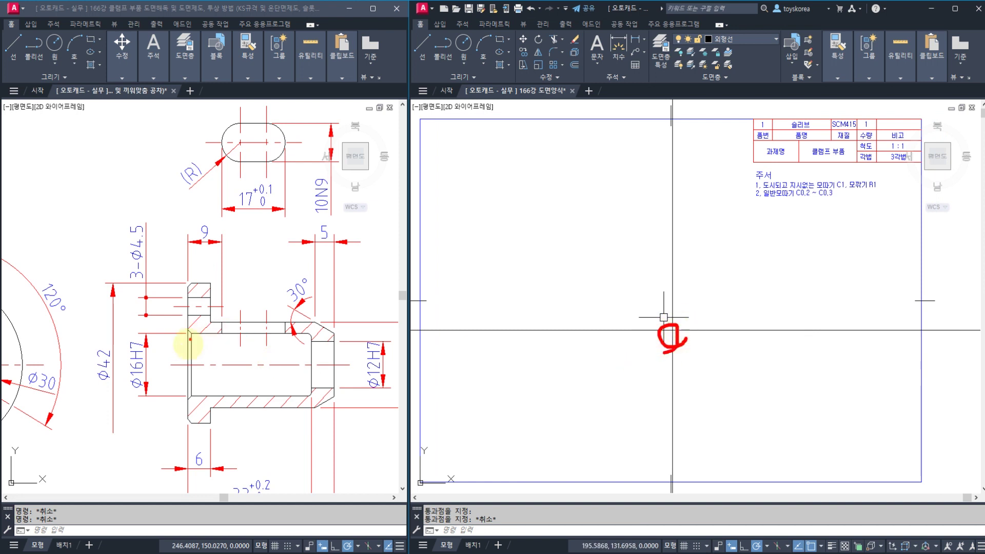
{"action": "mouse_move", "coordinate": [189, 365]}
{"action": "left_mouse_down"}
{"action": "mouse_move", "coordinate": [149, 362]}
{"action": "mouse_move", "coordinate": [297, 373]}
{"action": "left_mouse_up"}
{"action": "left_click_drag", "start_coordinate": [180, 279], "coordinate": [192, 434]}
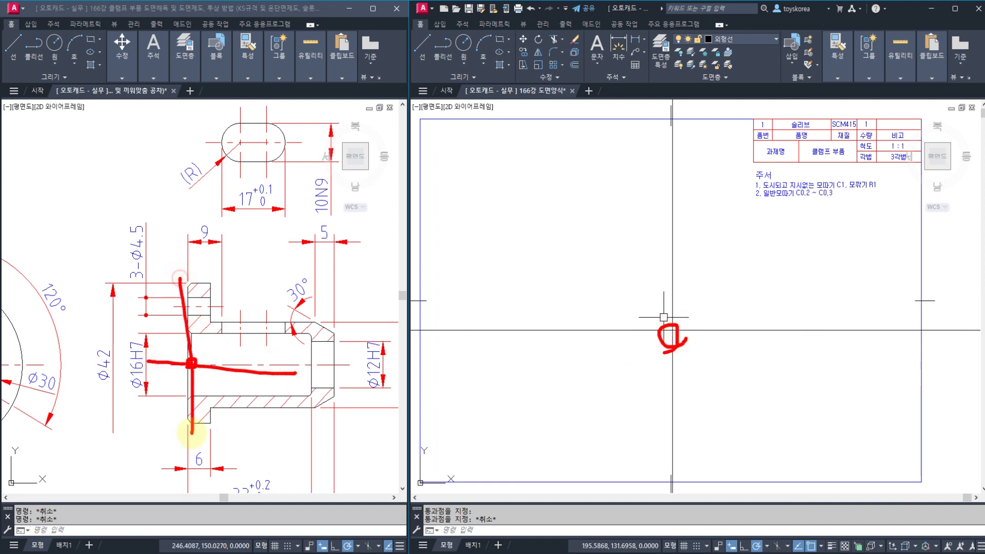
{"action": "left_click", "coordinate": [513, 364]}
{"action": "scroll", "coordinate": [684, 345], "scroll_direction": "up", "scroll_amount": 3}
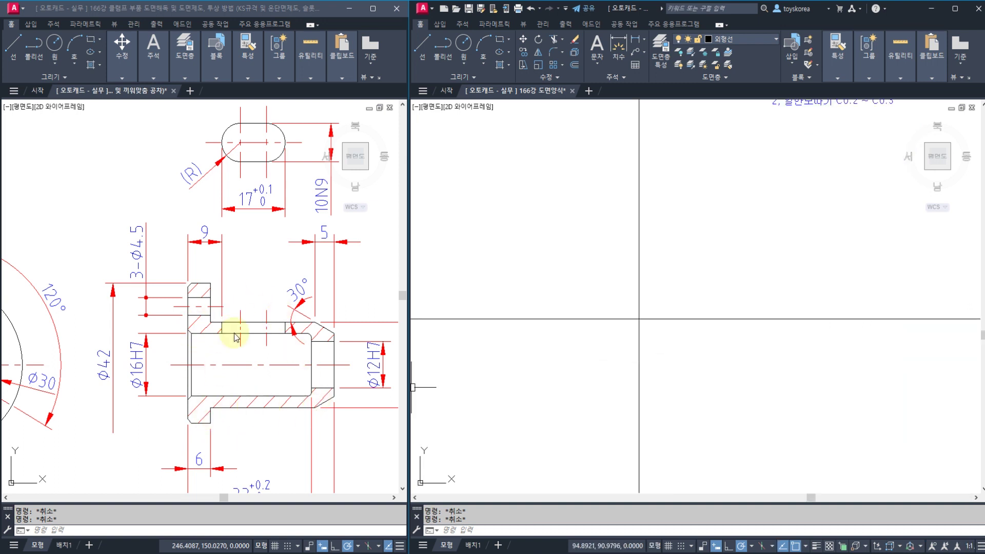
{"action": "left_click", "coordinate": [579, 345]}
{"action": "key", "text": "Escape"}
{"action": "middle_click_drag", "start_coordinate": [683, 340], "coordinate": [629, 332]}
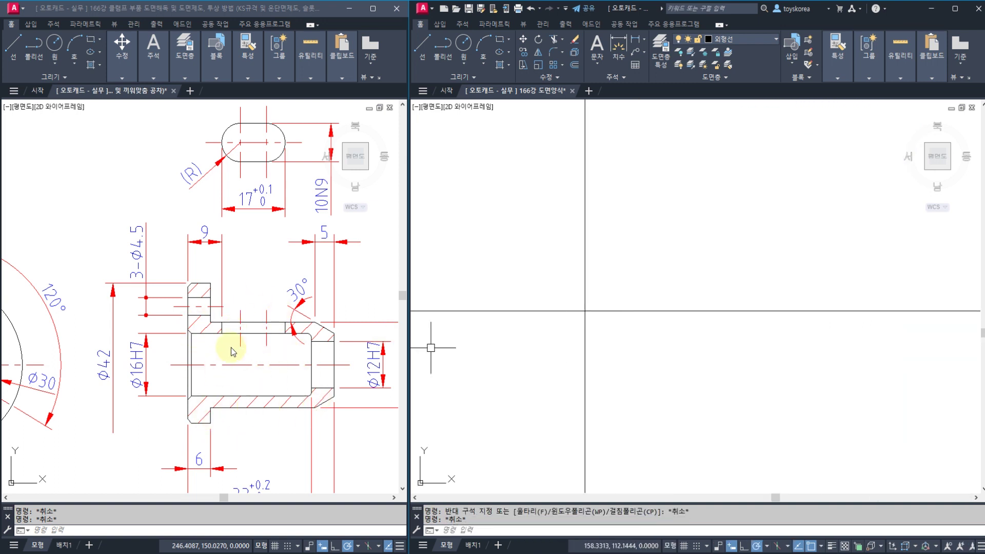
{"action": "middle_click_drag", "start_coordinate": [223, 383], "coordinate": [203, 312]}
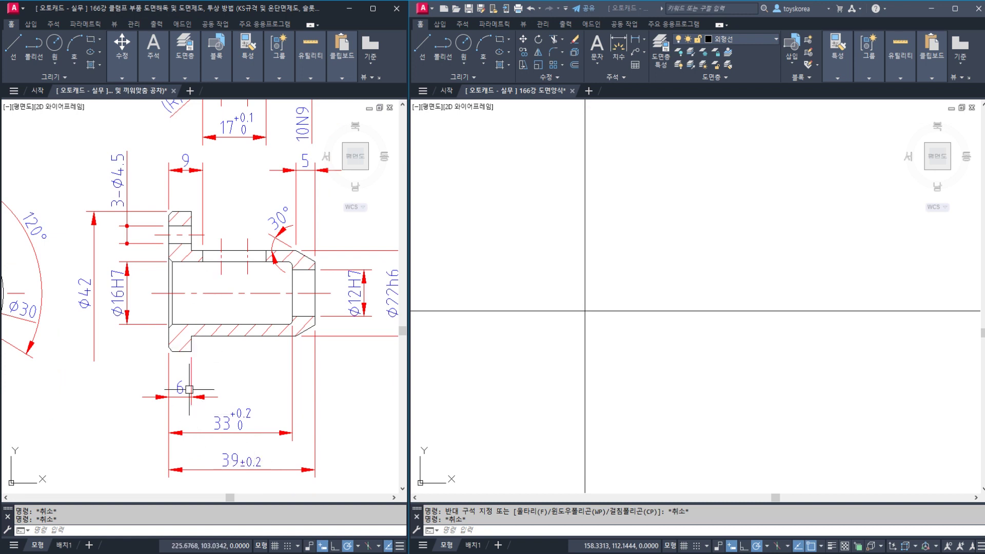
Offset the vertical construction line 6 mm to its right for the flange thickness
{"action": "left_click", "coordinate": [510, 246]}
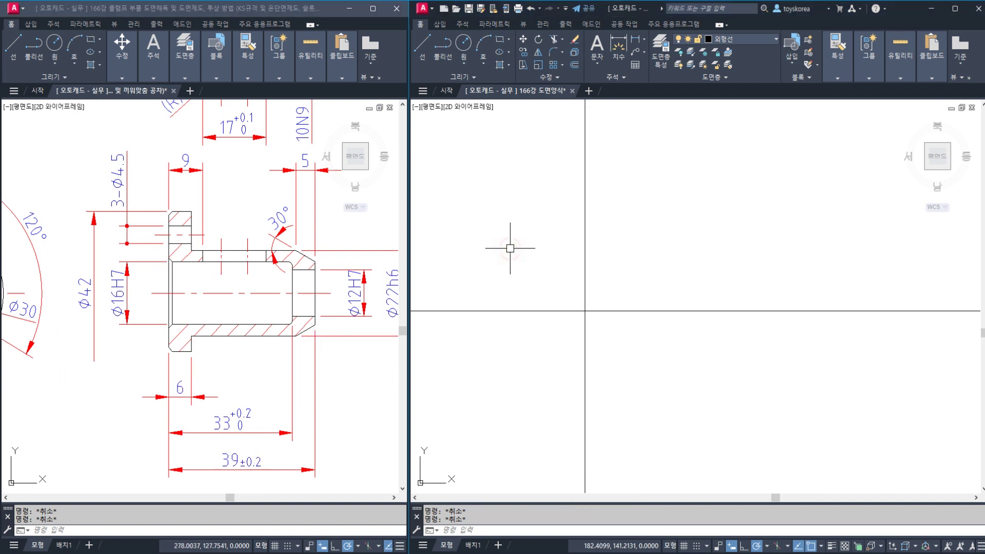
{"action": "type", "text": "o"}
{"action": "key", "text": "space"}
{"action": "type", "text": "6"}
{"action": "key", "text": "Return"}
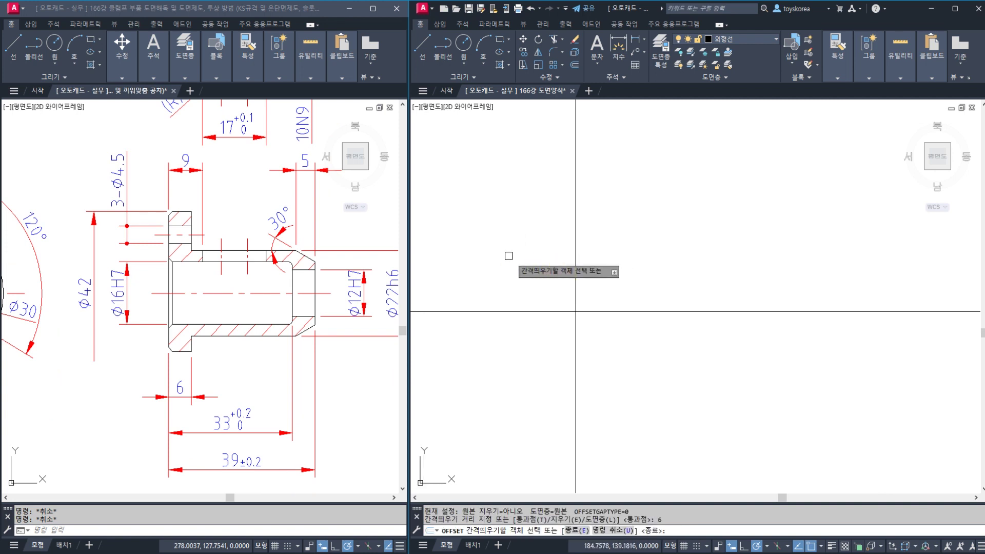
{"action": "left_click", "coordinate": [576, 275]}
{"action": "left_click", "coordinate": [594, 282]}
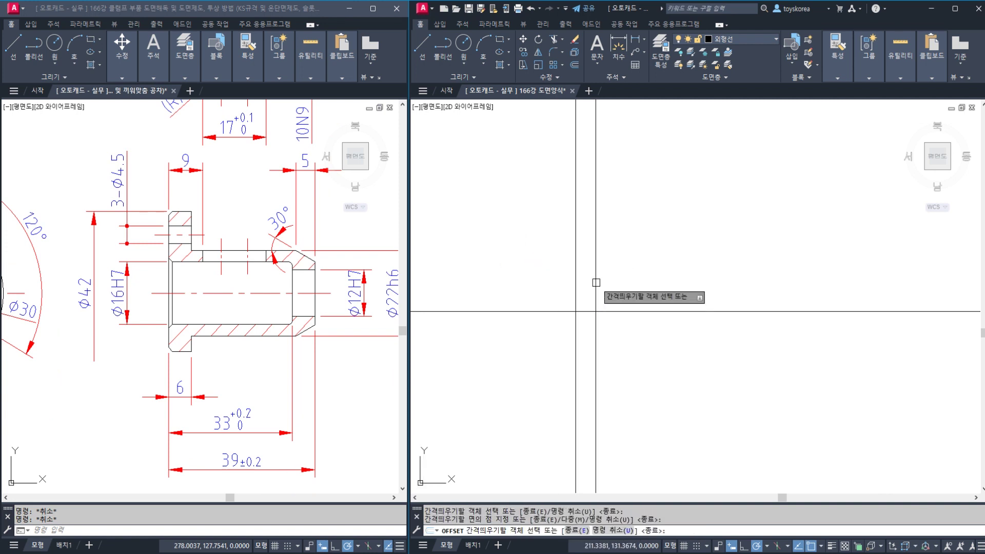
Offset the original vertical construction line 39 mm to its right for the sleeve's overall length
{"action": "key", "text": "space"}
{"action": "key", "text": "space"}
{"action": "type", "text": "33"}
{"action": "key", "text": "Return"}
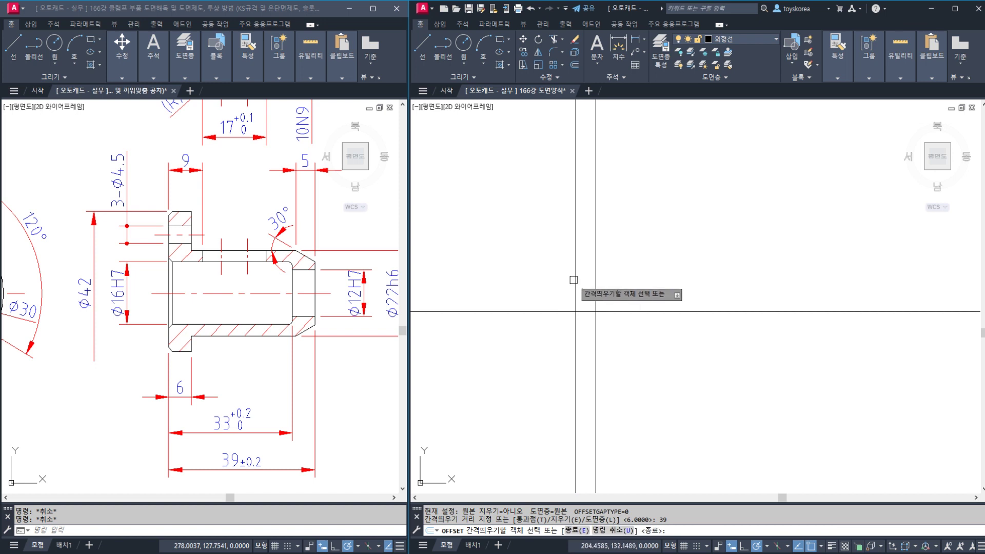
{"action": "left_click", "coordinate": [596, 281]}
{"action": "left_click", "coordinate": [648, 283]}
{"action": "key", "text": "Escape"}
{"action": "key", "text": "space"}
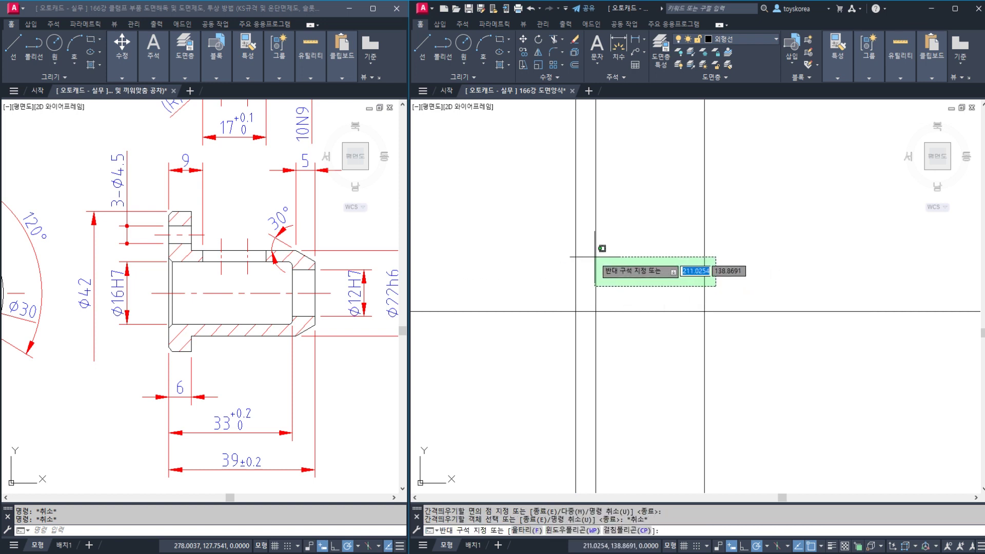
{"action": "key", "text": "Escape"}
{"action": "key", "text": "Escape"}
{"action": "key", "text": "Escape"}
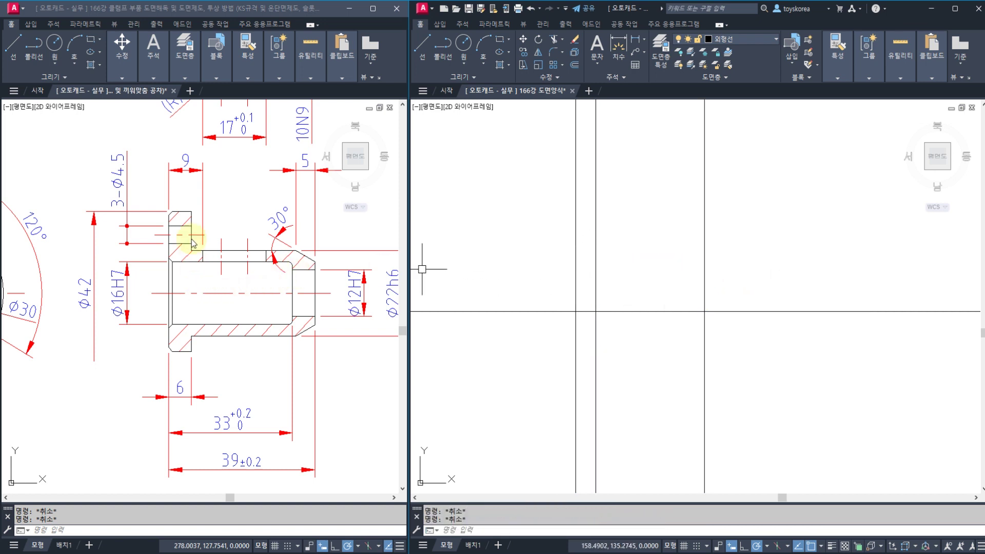
Examine the stepped bore, its depth dimension, the slot opening and the outer contour in the reference section view
{"action": "mouse_move", "coordinate": [167, 262]}
{"action": "left_mouse_down"}
{"action": "mouse_move", "coordinate": [275, 297]}
{"action": "mouse_move", "coordinate": [264, 313]}
{"action": "left_mouse_up"}
{"action": "mouse_move", "coordinate": [359, 276]}
{"action": "left_mouse_down"}
{"action": "mouse_move", "coordinate": [330, 286]}
{"action": "mouse_move", "coordinate": [362, 304]}
{"action": "left_mouse_up"}
{"action": "left_click_drag", "start_coordinate": [121, 282], "coordinate": [154, 307]}
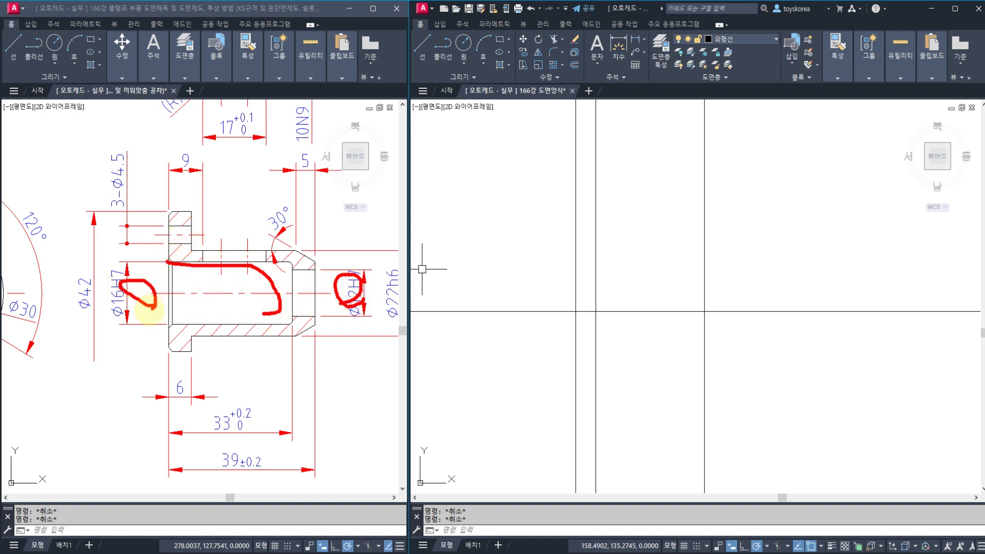
{"action": "mouse_move", "coordinate": [246, 408]}
{"action": "left_mouse_down"}
{"action": "mouse_move", "coordinate": [255, 431]}
{"action": "mouse_move", "coordinate": [262, 423]}
{"action": "left_mouse_up"}
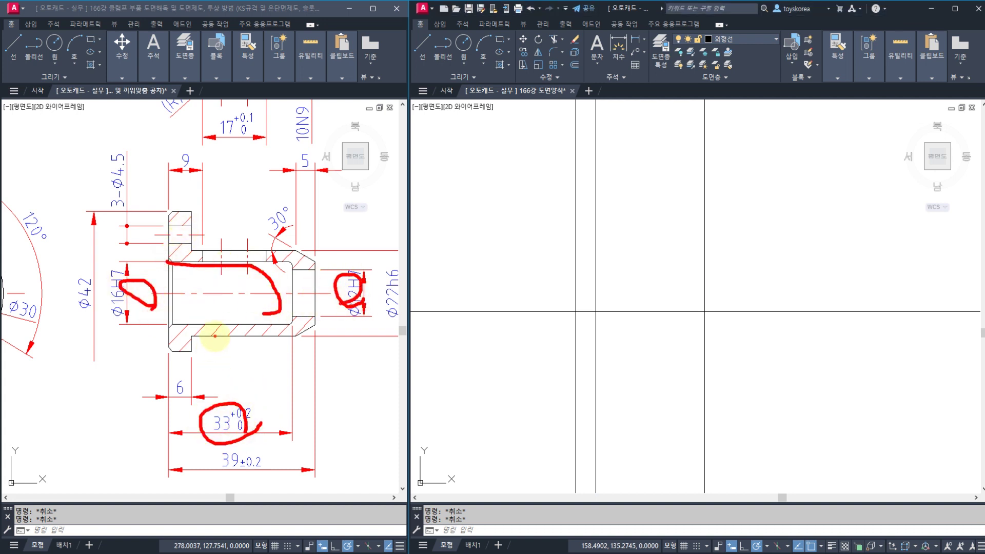
{"action": "mouse_move", "coordinate": [256, 155]}
{"action": "left_mouse_down"}
{"action": "mouse_move", "coordinate": [223, 270]}
{"action": "mouse_move", "coordinate": [247, 264]}
{"action": "left_mouse_up"}
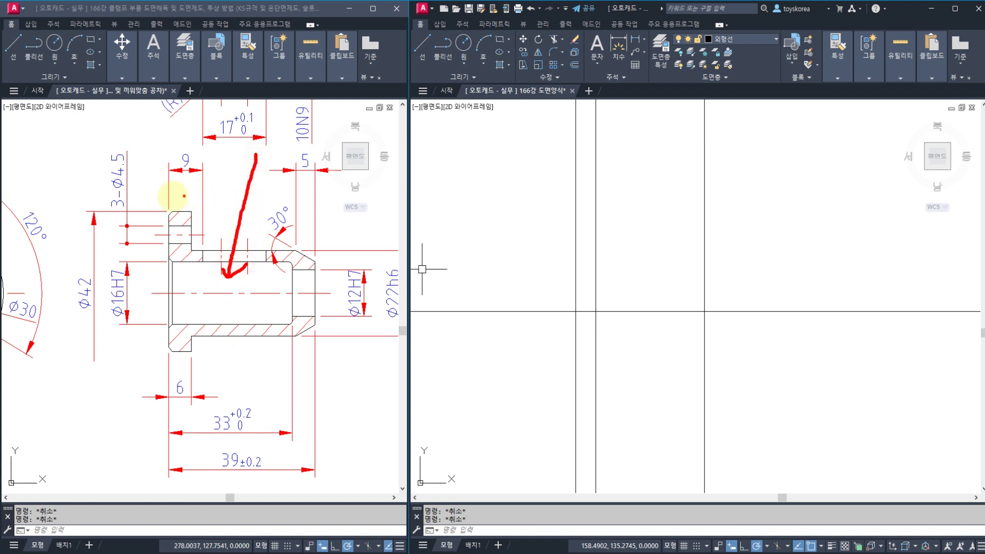
{"action": "mouse_move", "coordinate": [190, 236]}
{"action": "left_mouse_down"}
{"action": "mouse_move", "coordinate": [325, 246]}
{"action": "mouse_move", "coordinate": [286, 281]}
{"action": "left_mouse_up"}
{"action": "left_click_drag", "start_coordinate": [281, 248], "coordinate": [263, 283]}
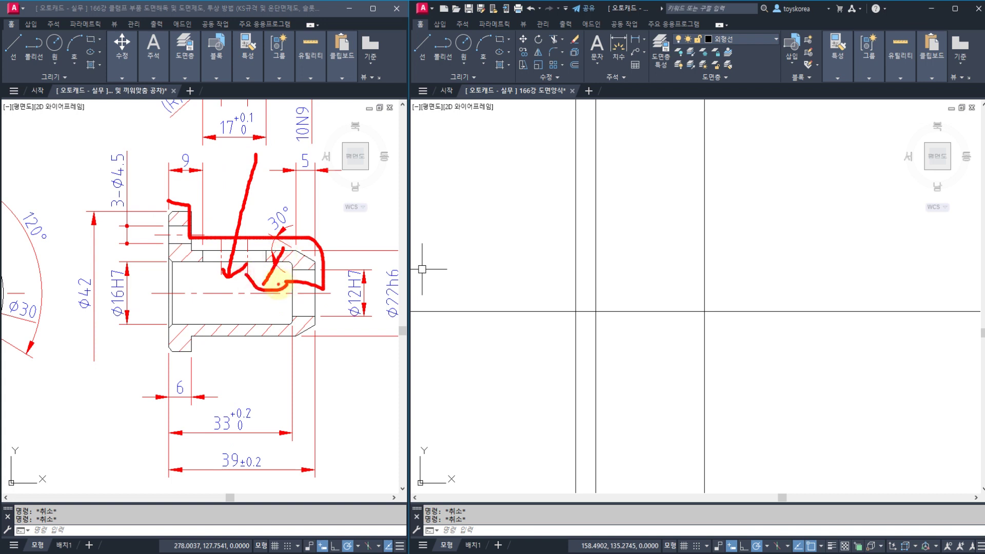
{"action": "mouse_move", "coordinate": [503, 185]}
{"action": "left_mouse_down"}
{"action": "mouse_move", "coordinate": [554, 185]}
{"action": "mouse_move", "coordinate": [775, 243]}
{"action": "mouse_move", "coordinate": [627, 390]}
{"action": "mouse_move", "coordinate": [507, 407]}
{"action": "mouse_move", "coordinate": [502, 216]}
{"action": "left_mouse_up"}
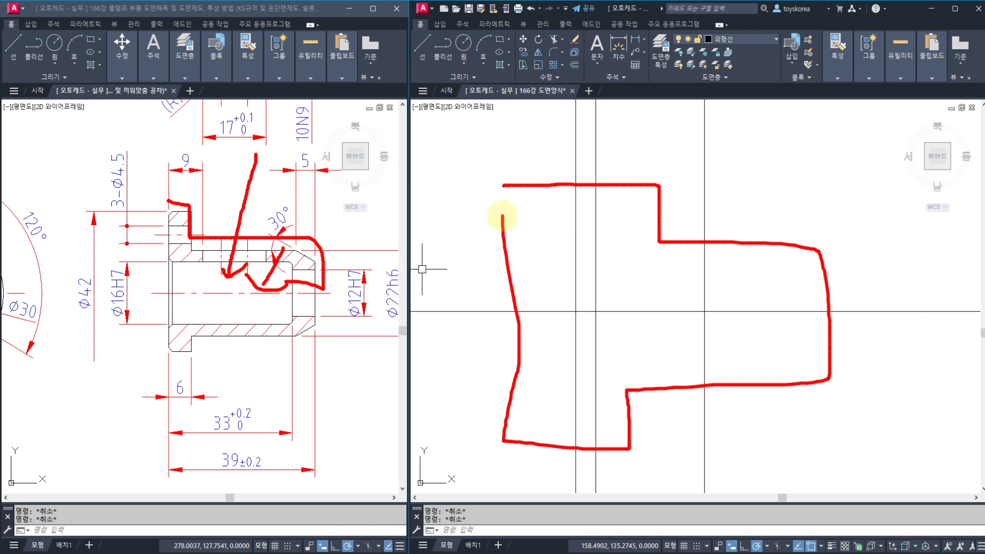
{"action": "mouse_move", "coordinate": [501, 300]}
{"action": "left_mouse_down"}
{"action": "mouse_move", "coordinate": [720, 288]}
{"action": "mouse_move", "coordinate": [529, 342]}
{"action": "left_mouse_up"}
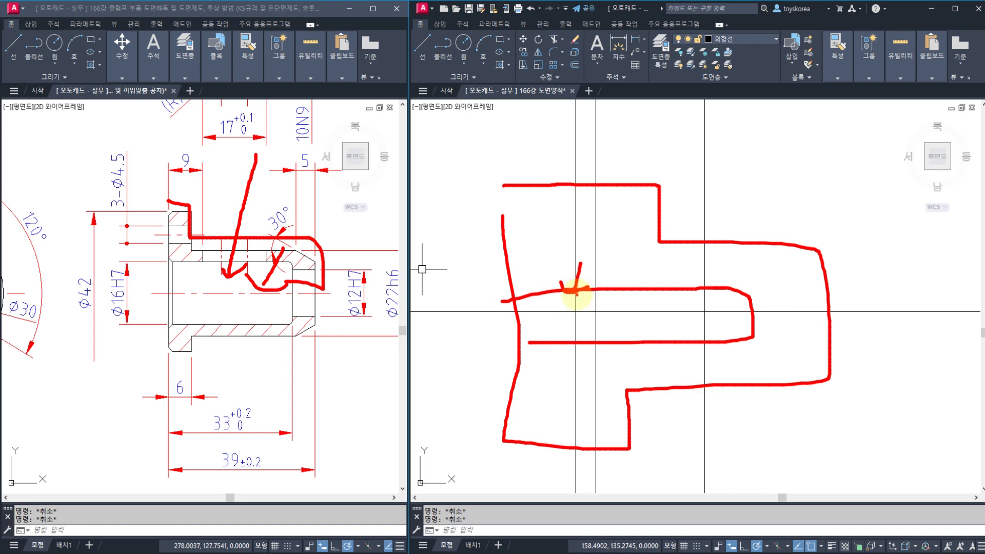
{"action": "key", "text": "Escape"}
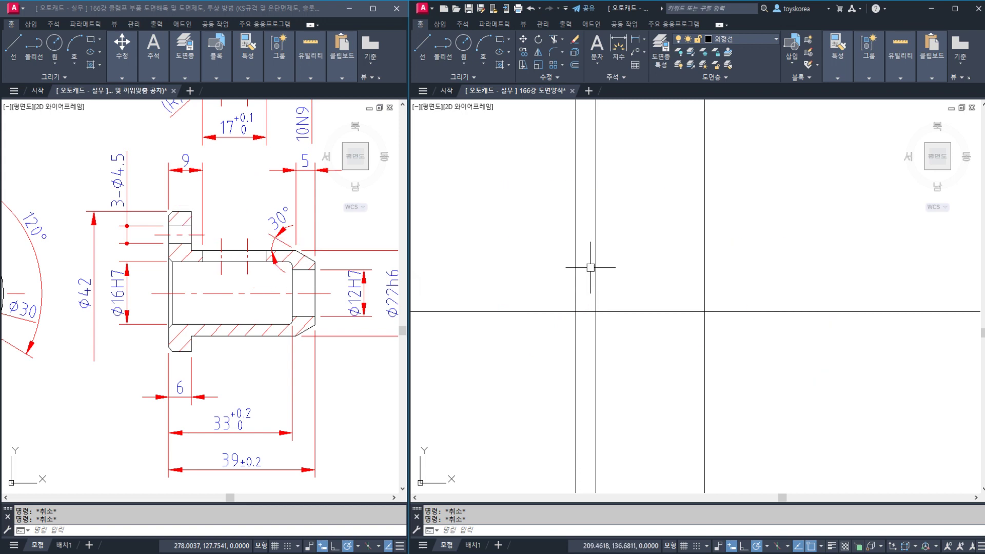
Compare the offset construction lines with the reference section view and check its diameter dimensions
{"action": "left_click", "coordinate": [595, 270]}
{"action": "key", "text": "Escape"}
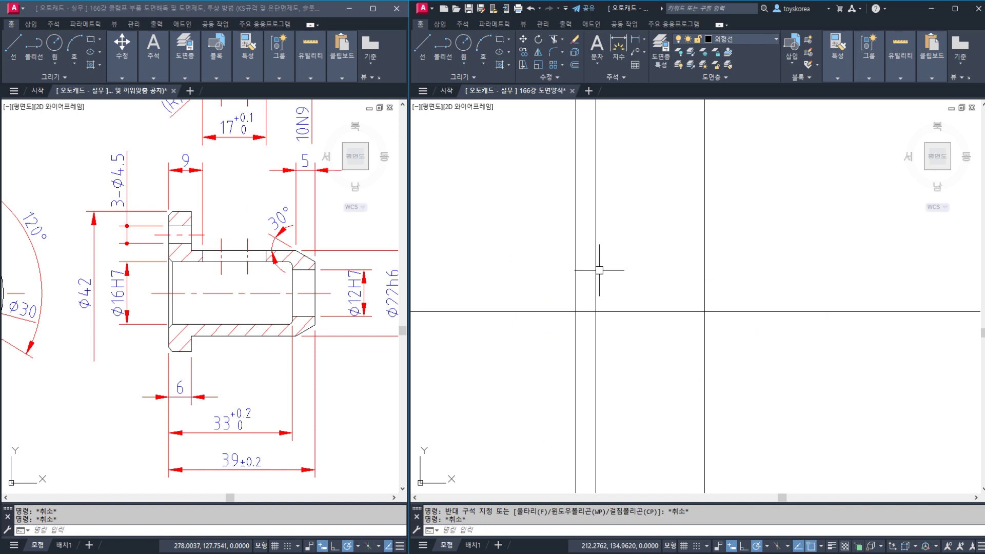
{"action": "scroll", "coordinate": [605, 276], "scroll_direction": "up", "scroll_amount": 2}
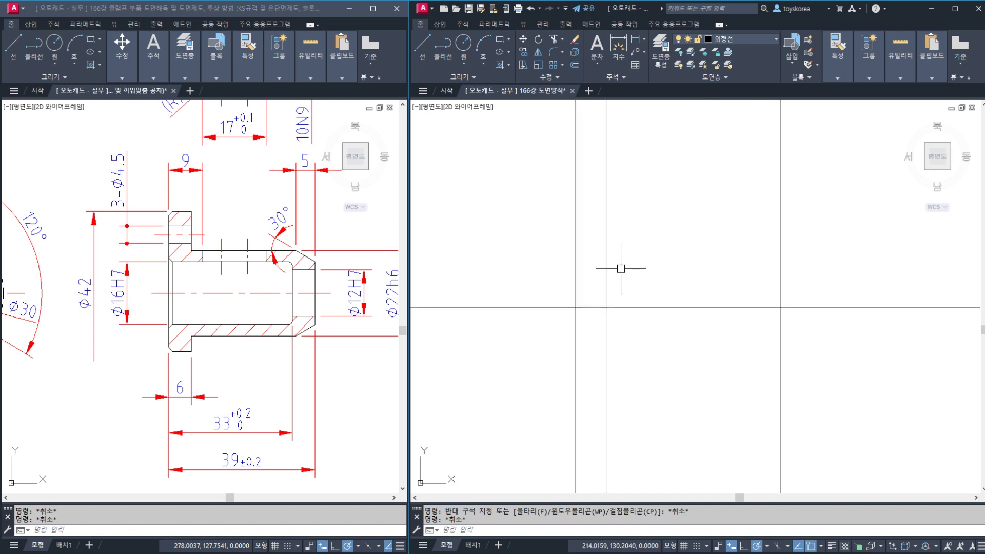
{"action": "left_click", "coordinate": [143, 286]}
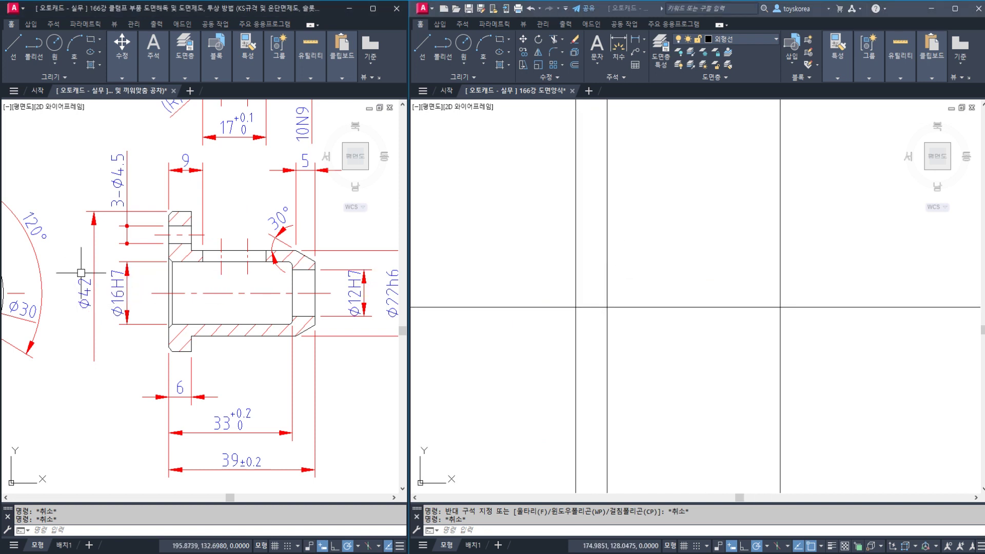
{"action": "middle_click_drag", "start_coordinate": [93, 297], "coordinate": [108, 293]}
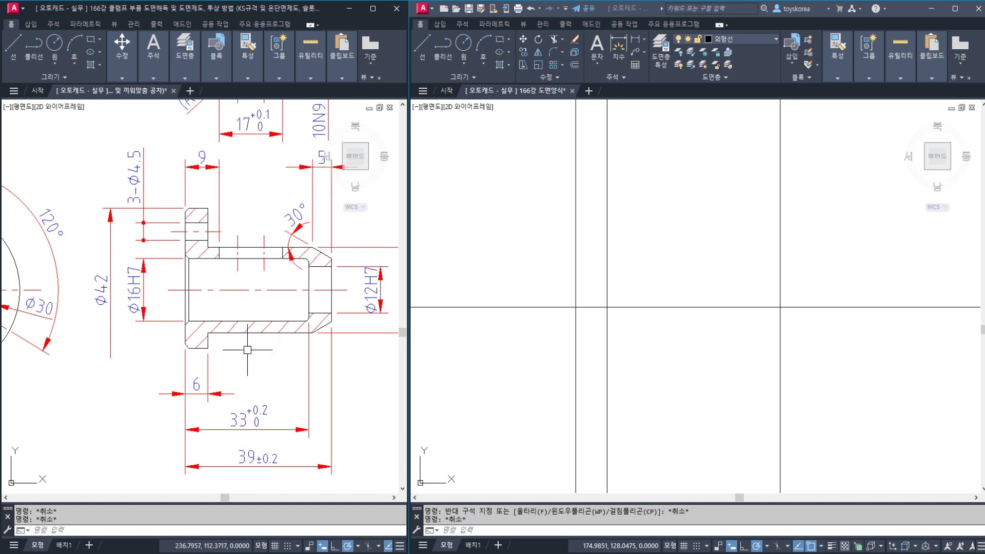
Offset the horizontal centre line 42/2 mm upward for the flange's outer radius
{"action": "mouse_move", "coordinate": [123, 352]}
{"action": "middle_mouse_down"}
{"action": "mouse_move", "coordinate": [249, 352]}
{"action": "mouse_move", "coordinate": [125, 323]}
{"action": "middle_mouse_up"}
{"action": "middle_click_drag", "start_coordinate": [537, 280], "coordinate": [505, 281]}
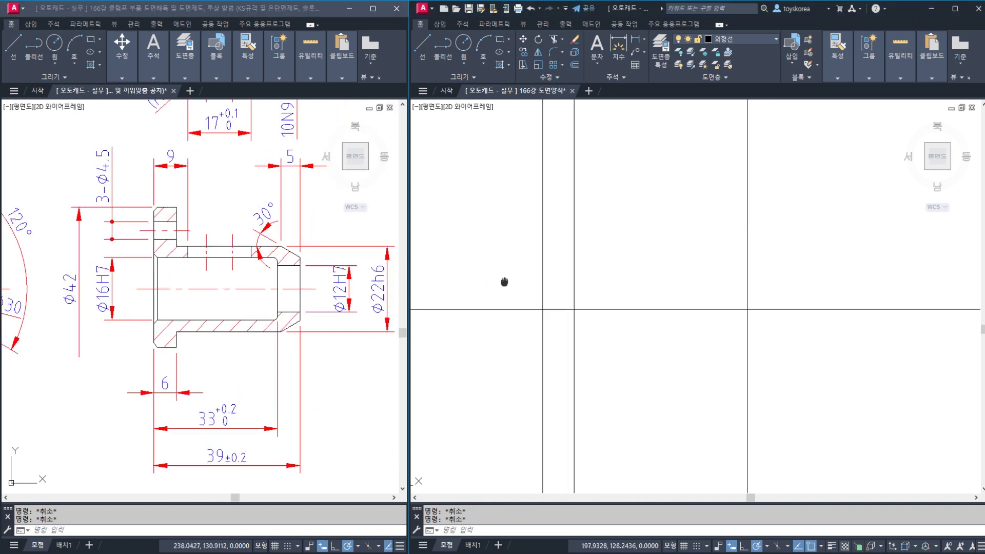
{"action": "type", "text": "o"}
{"action": "key", "text": "space"}
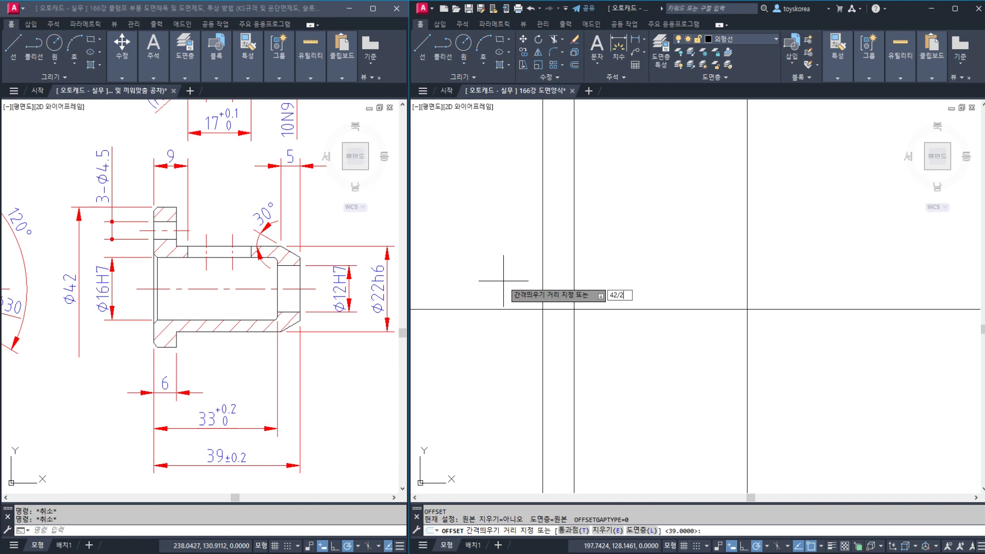
{"action": "type", "text": "42/2"}
{"action": "key", "text": "Return"}
{"action": "left_click", "coordinate": [515, 310]}
{"action": "left_click", "coordinate": [524, 272]}
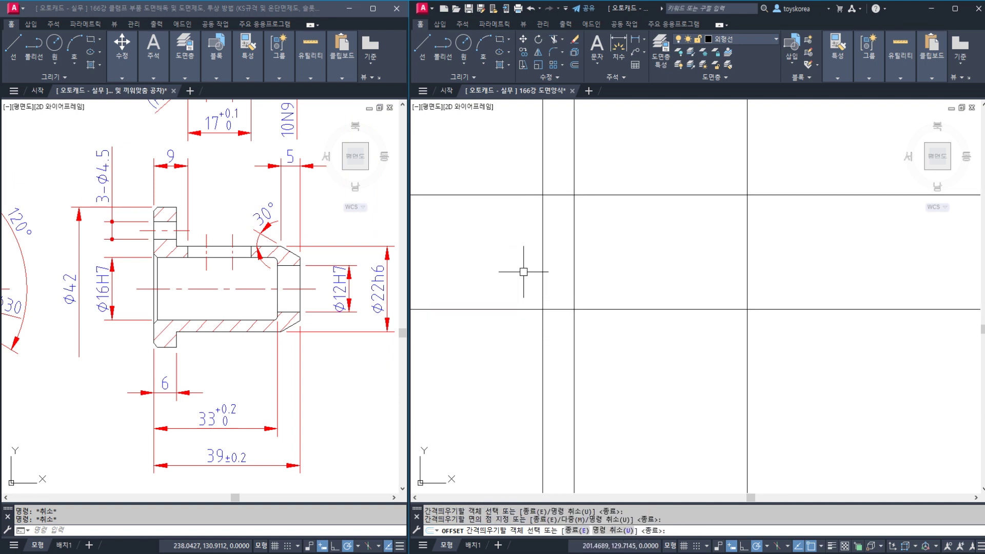
{"action": "key", "text": "Escape"}
{"action": "middle_click_drag", "start_coordinate": [540, 241], "coordinate": [523, 245]}
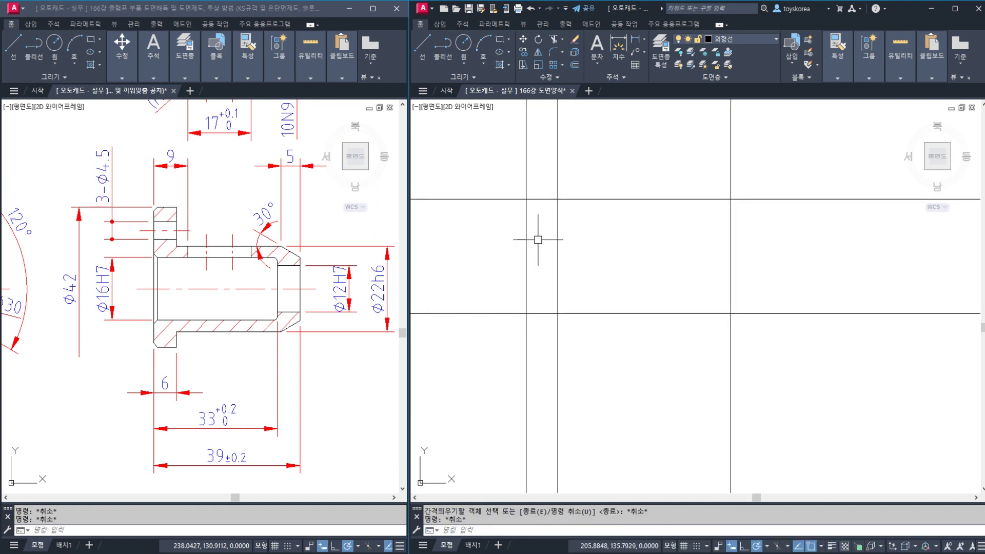
Try to trim the flange's top line on both sides of the two flange-thickness verticals
{"action": "type", "text": "tr"}
{"action": "key", "text": "space"}
{"action": "left_click", "coordinate": [575, 229]}
{"action": "left_click", "coordinate": [512, 208]}
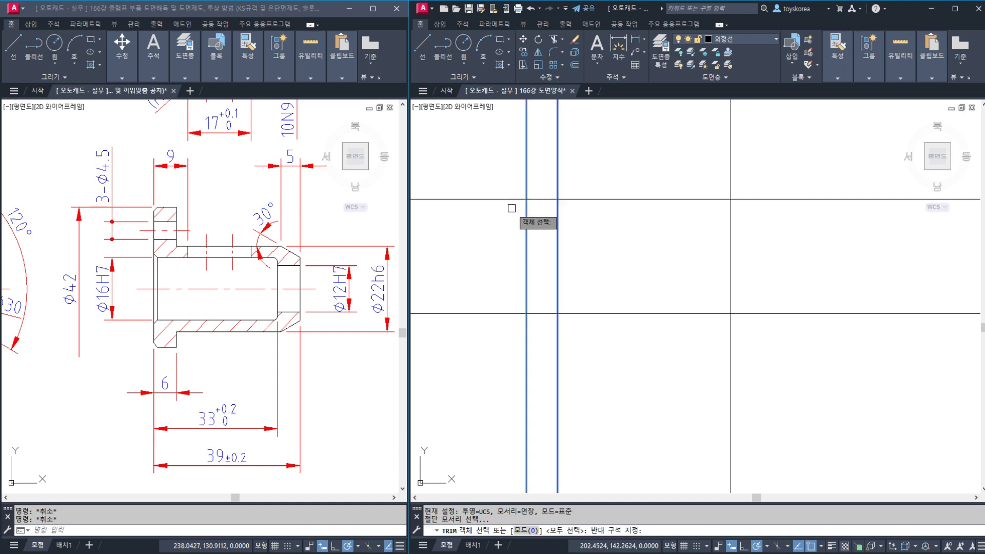
{"action": "key", "text": "space"}
{"action": "left_click", "coordinate": [508, 199]}
{"action": "left_click", "coordinate": [565, 199]}
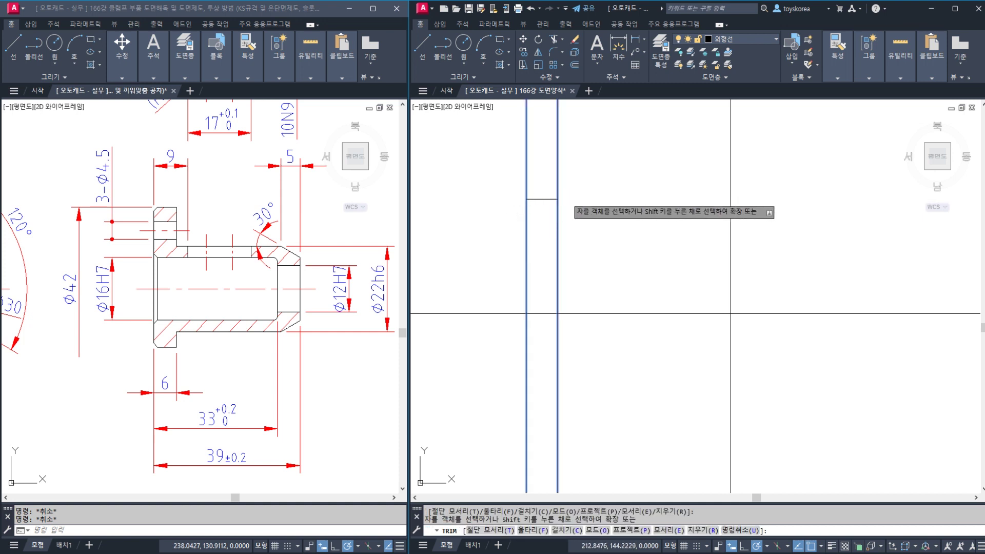
Trim the second vertical above the flange's top line and undo all of the flange trims
{"action": "type", "text": "t"}
{"action": "key", "text": "space"}
{"action": "left_click", "coordinate": [543, 199]}
{"action": "key", "text": "space"}
{"action": "left_click", "coordinate": [557, 187]}
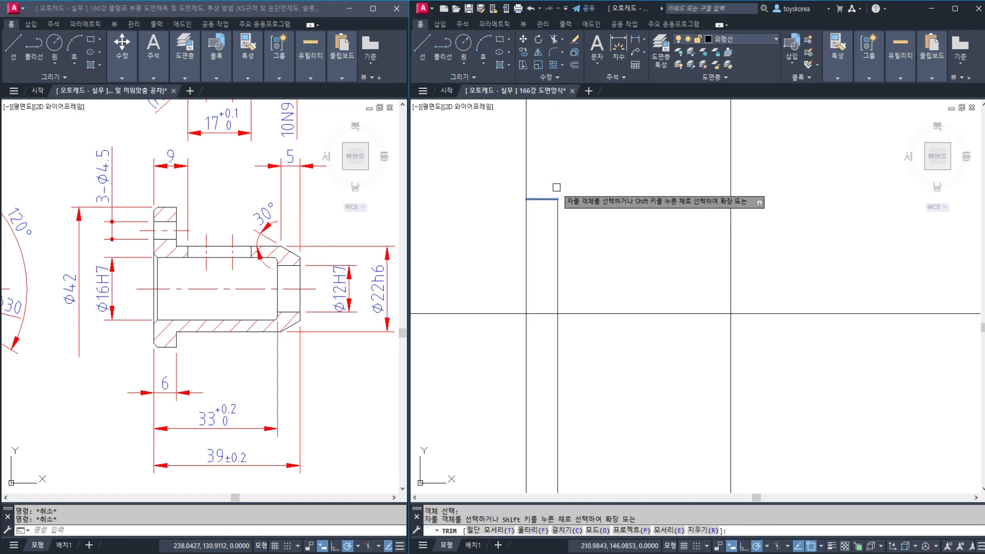
{"action": "key", "text": "ctrl+z"}
{"action": "key", "text": "ctrl+z"}
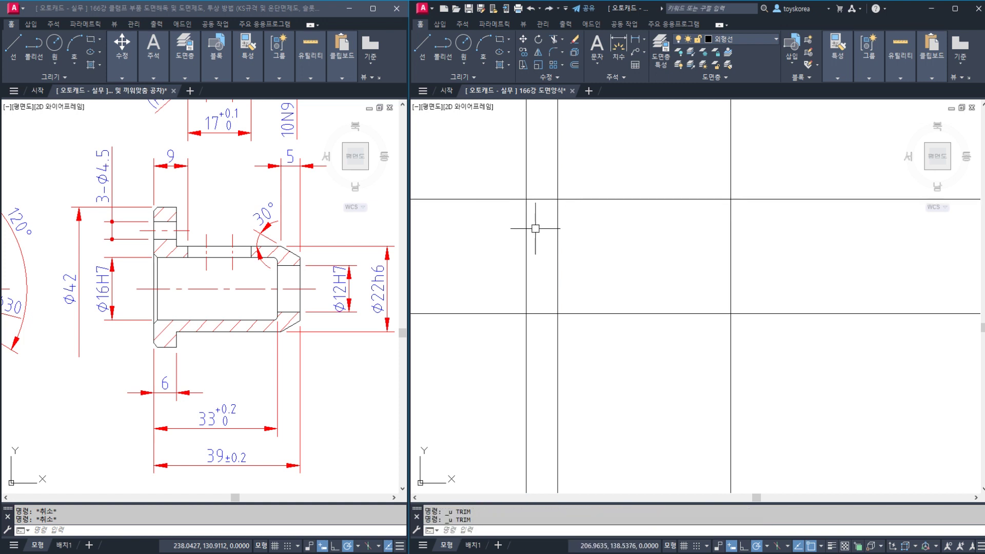
Compare the flange's top line with the reference front view and section view
{"action": "left_click", "coordinate": [526, 199]}
{"action": "middle_click_drag", "start_coordinate": [162, 105], "coordinate": [379, 105]}
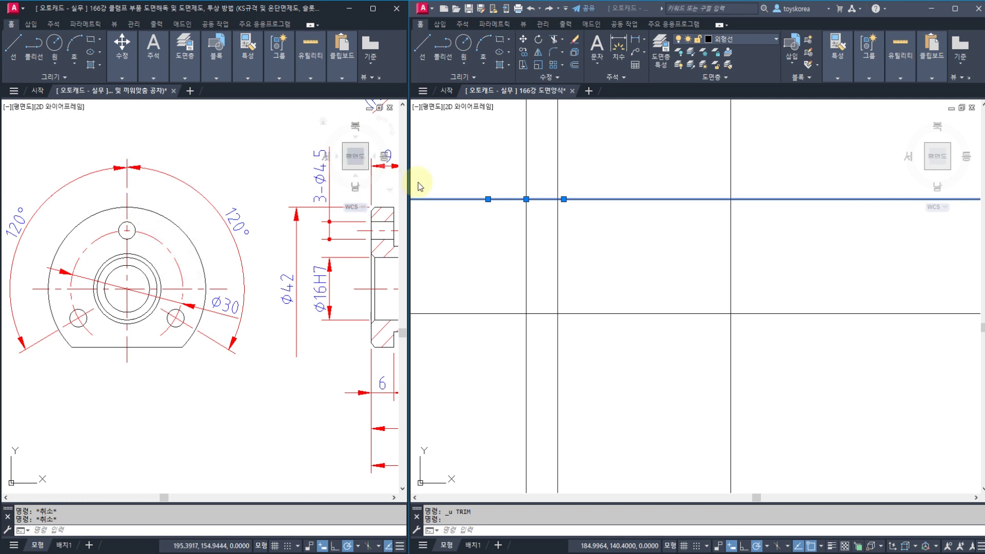
{"action": "left_click", "coordinate": [488, 199]}
{"action": "key", "text": "Escape"}
{"action": "key", "text": "Escape"}
{"action": "middle_click_drag", "start_coordinate": [307, 294], "coordinate": [109, 290]}
{"action": "middle_click_drag", "start_coordinate": [486, 265], "coordinate": [477, 266]}
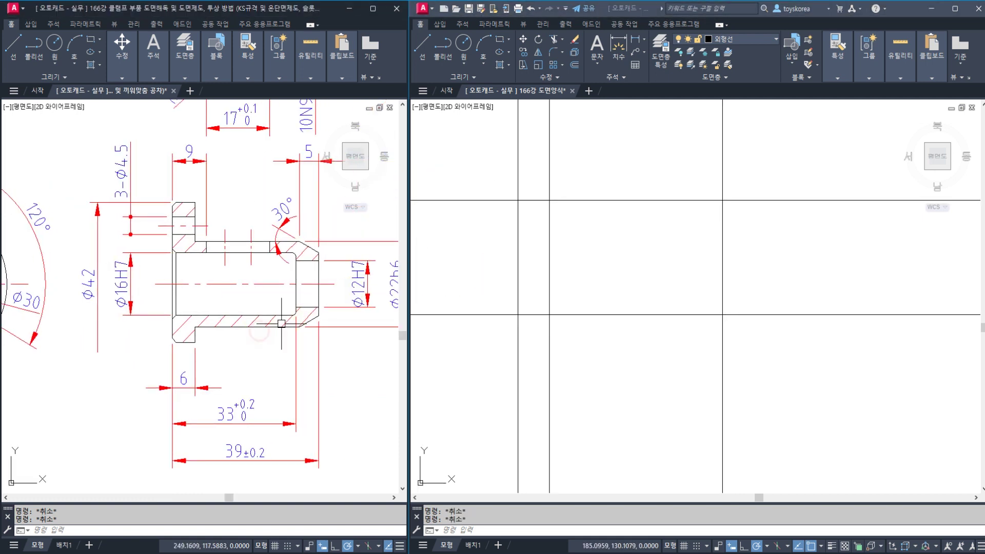
{"action": "middle_click_drag", "start_coordinate": [259, 337], "coordinate": [229, 340]}
{"action": "mouse_move", "coordinate": [544, 273]}
{"action": "middle_mouse_down"}
{"action": "mouse_move", "coordinate": [557, 250]}
{"action": "mouse_move", "coordinate": [561, 271]}
{"action": "middle_mouse_up"}
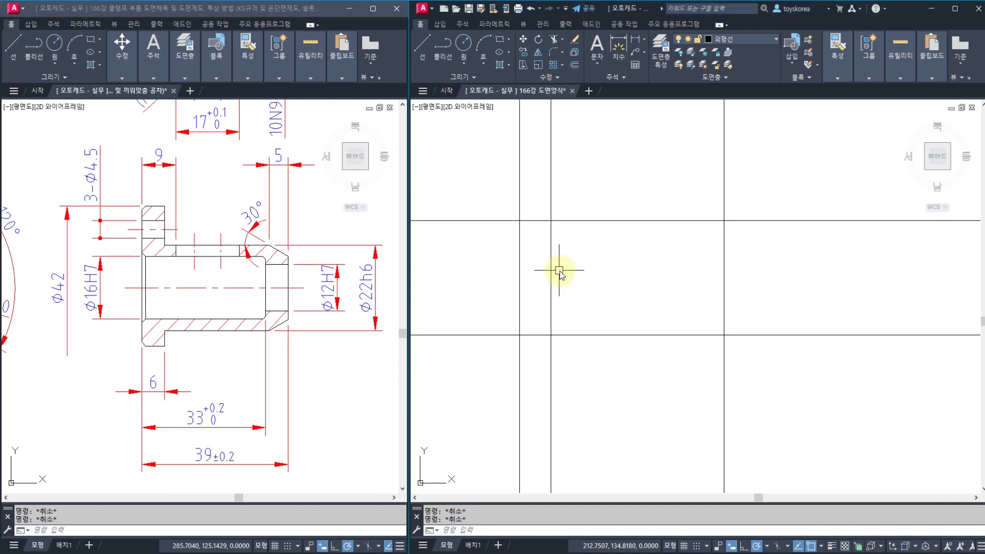
Trim the flange's top line to the right of the flange-thickness vertical
{"action": "type", "text": "tr"}
{"action": "key", "text": "Return"}
{"action": "left_click", "coordinate": [575, 276]}
{"action": "left_click", "coordinate": [480, 226]}
{"action": "key", "text": "Return"}
{"action": "left_click", "coordinate": [568, 221]}
{"action": "key", "text": "Escape"}
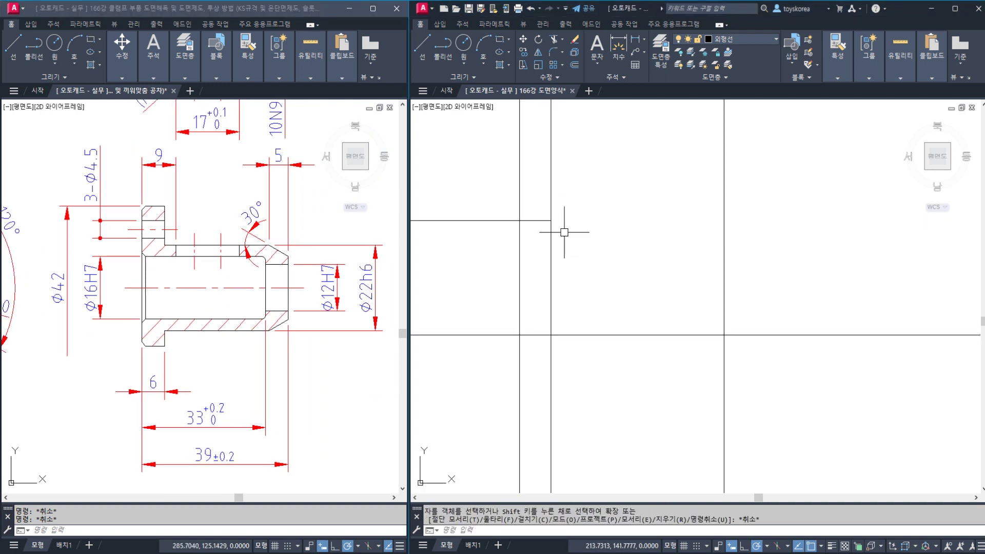
{"action": "left_click", "coordinate": [504, 221]}
{"action": "left_click", "coordinate": [610, 224]}
{"action": "left_click", "coordinate": [503, 174]}
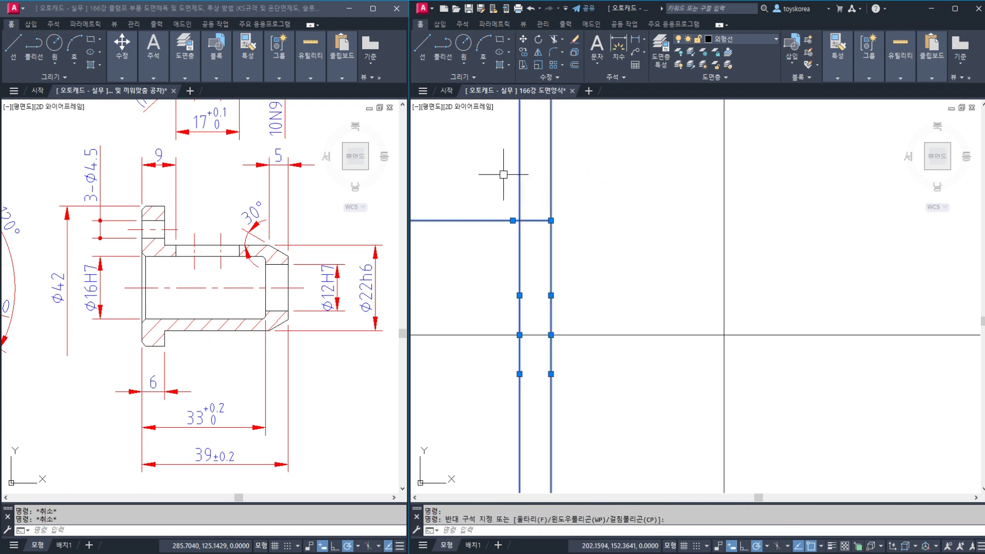
{"action": "key", "text": "Escape"}
{"action": "key", "text": "Escape"}
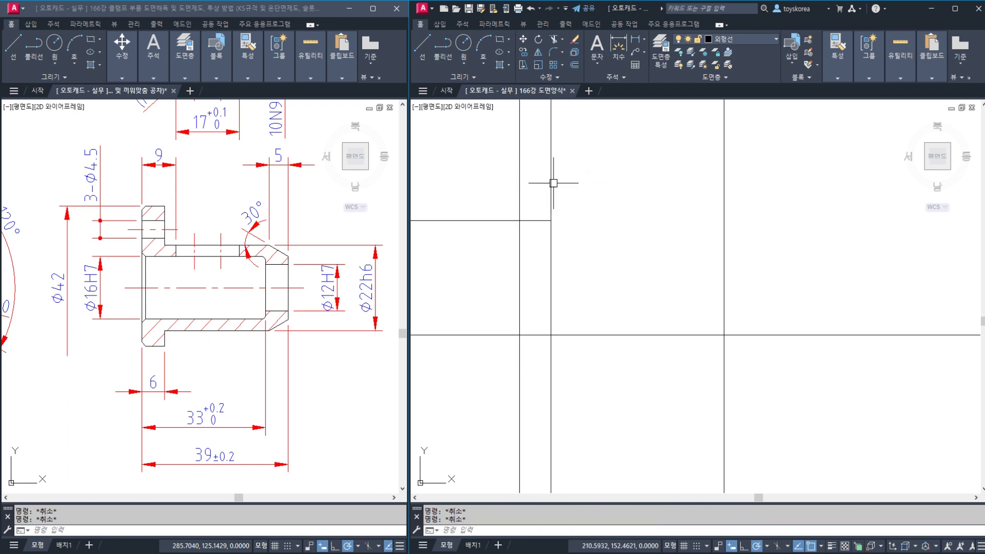
Offset the horizontal centre line 22/2 mm upward for the sleeve body's outer radius
{"action": "mouse_move", "coordinate": [584, 275]}
{"action": "middle_mouse_down"}
{"action": "mouse_move", "coordinate": [562, 270]}
{"action": "mouse_move", "coordinate": [594, 268]}
{"action": "middle_mouse_up"}
{"action": "middle_click", "coordinate": [261, 289]}
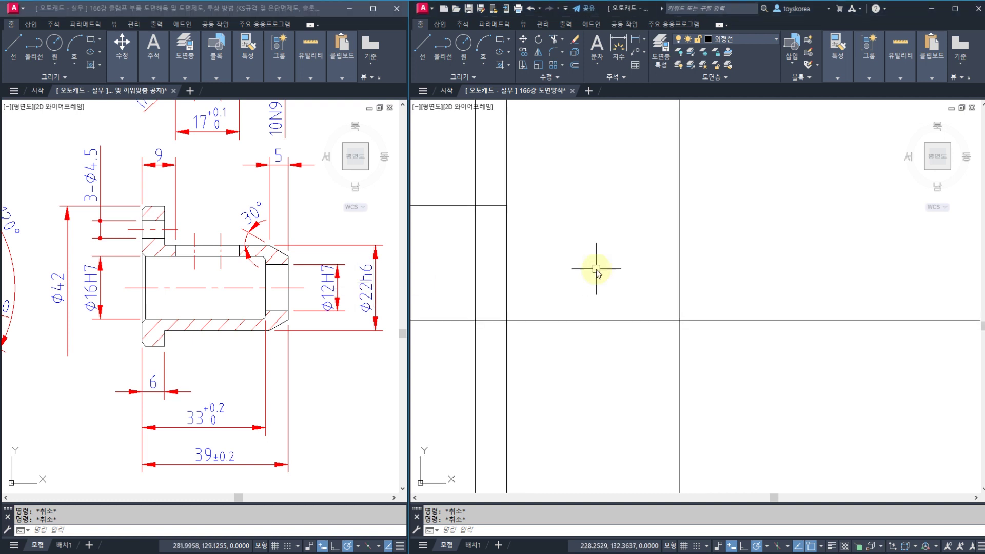
{"action": "type", "text": "o"}
{"action": "key", "text": "Return"}
{"action": "type", "text": "22/2"}
{"action": "key", "text": "Return"}
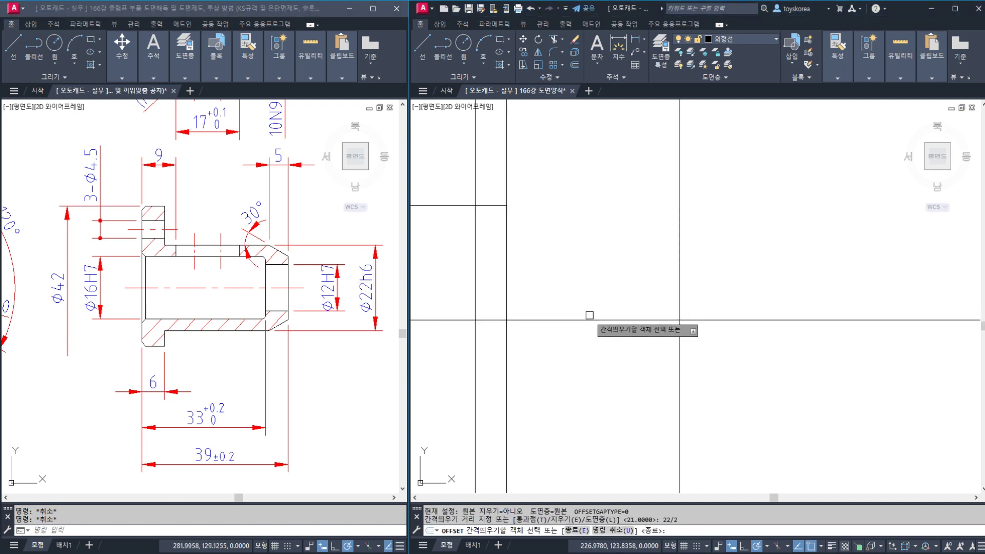
{"action": "left_click", "coordinate": [588, 320]}
{"action": "left_click", "coordinate": [583, 278]}
{"action": "key", "text": "Escape"}
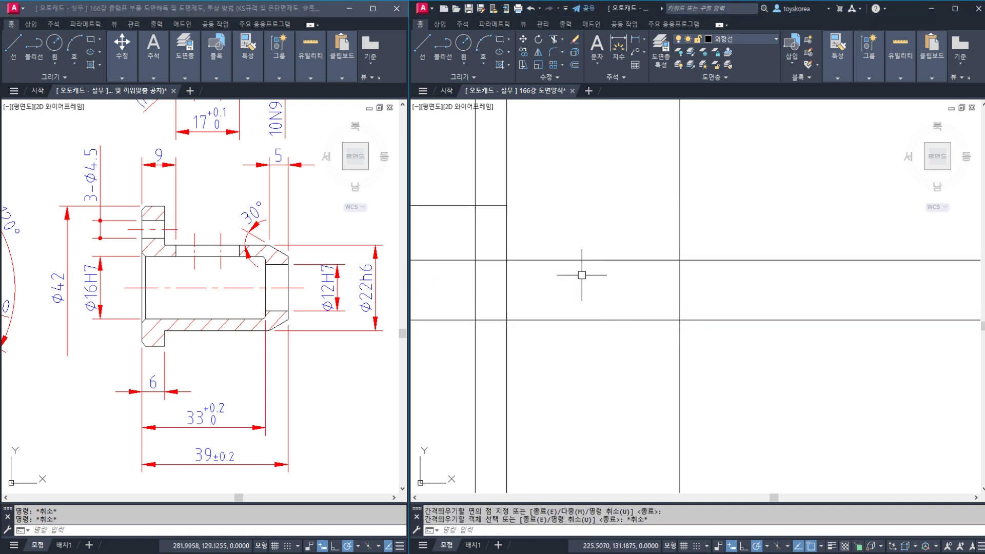
Trim the sleeve body's outer line to the span between the flange-thickness vertical and the end vertical
{"action": "type", "text": "TR"}
{"action": "key", "text": "Return"}
{"action": "left_click", "coordinate": [704, 290]}
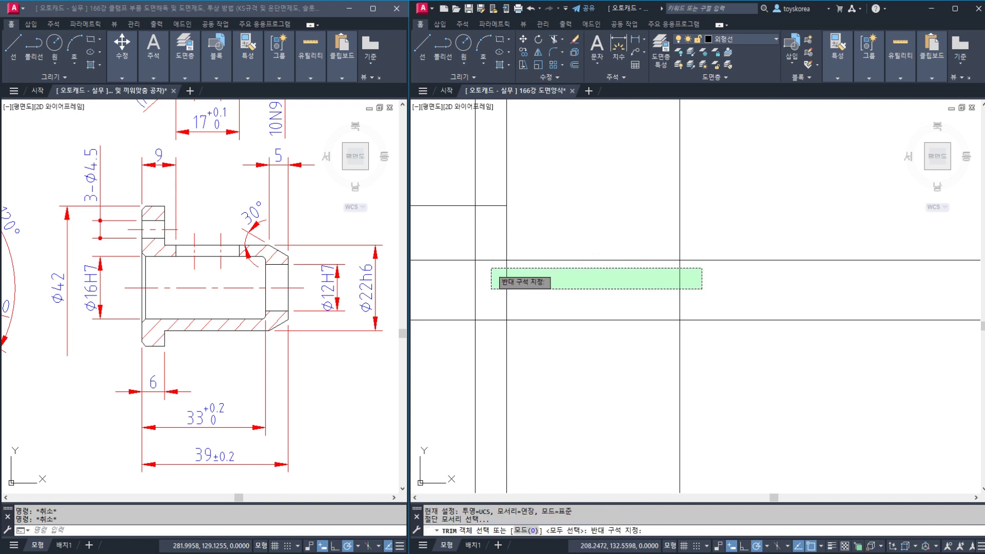
{"action": "left_click", "coordinate": [491, 262]}
{"action": "key", "text": "Return"}
{"action": "left_click", "coordinate": [491, 263]}
{"action": "left_click", "coordinate": [693, 261]}
{"action": "key", "text": "Escape"}
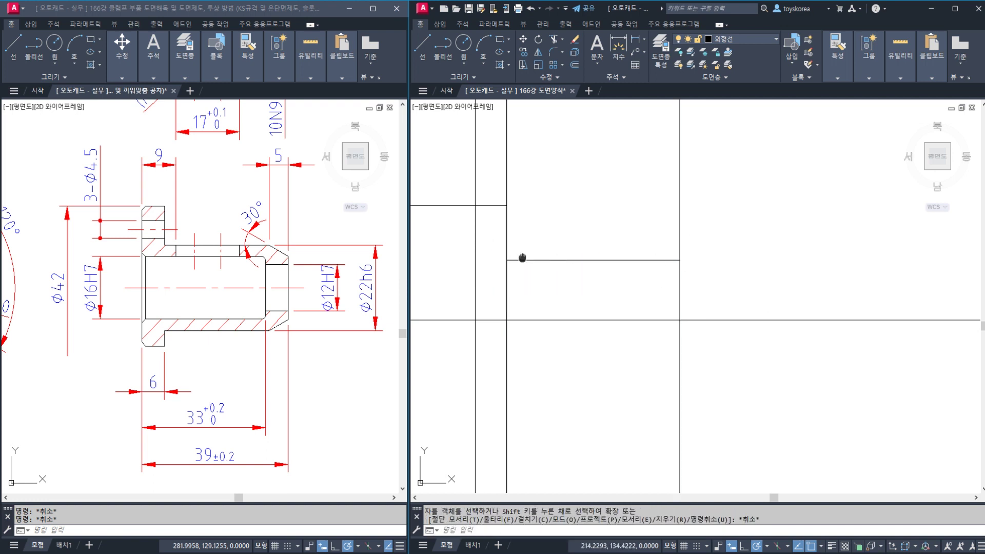
{"action": "middle_click_drag", "start_coordinate": [533, 256], "coordinate": [592, 250]}
{"action": "left_click", "coordinate": [593, 254]}
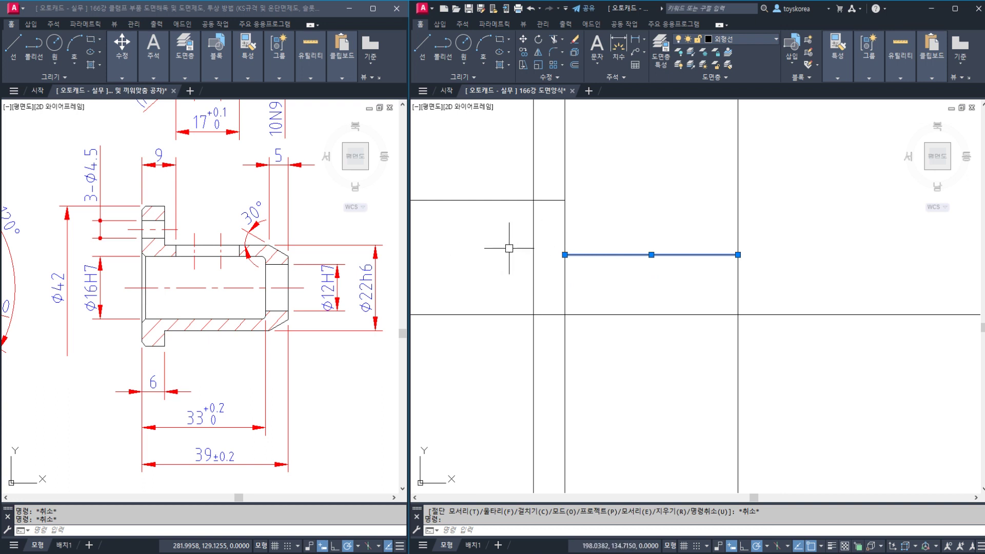
{"action": "key", "text": "Escape"}
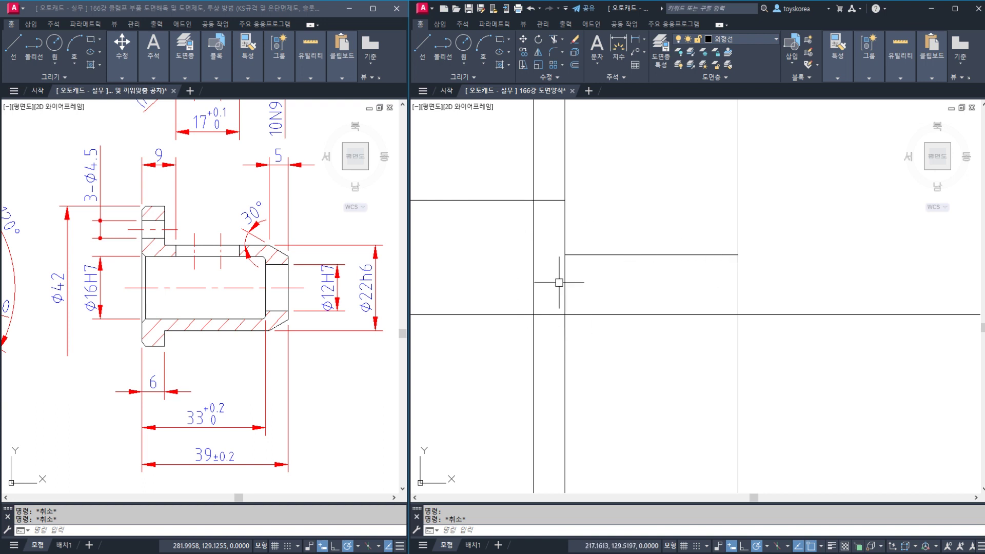
Offset the sleeve's end vertical 5 mm to its left for the start of the taper
{"action": "middle_click_drag", "start_coordinate": [259, 250], "coordinate": [248, 250]}
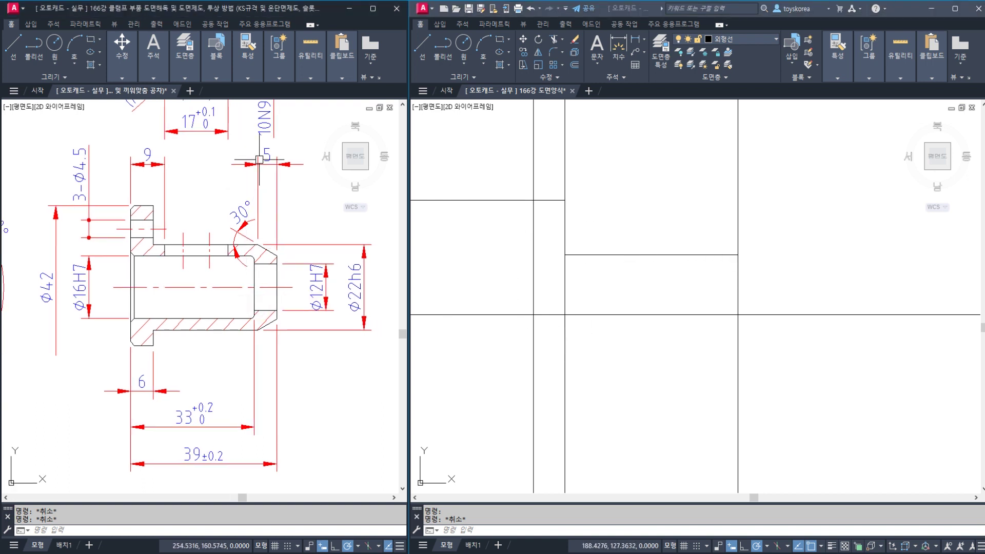
{"action": "middle_click_drag", "start_coordinate": [647, 241], "coordinate": [595, 241]}
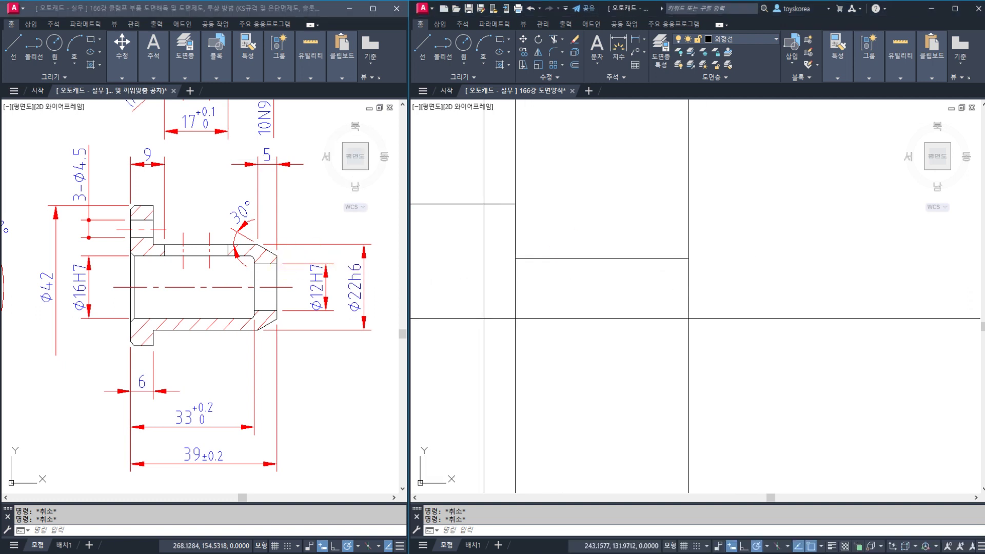
{"action": "key", "text": "Return"}
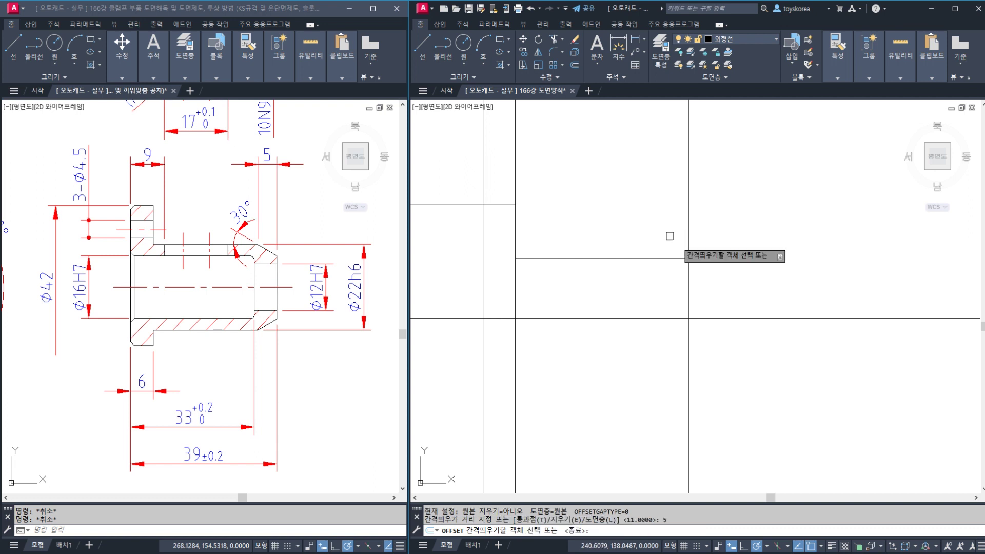
{"action": "left_click", "coordinate": [689, 229]}
{"action": "left_click", "coordinate": [650, 236]}
{"action": "key", "text": "Escape"}
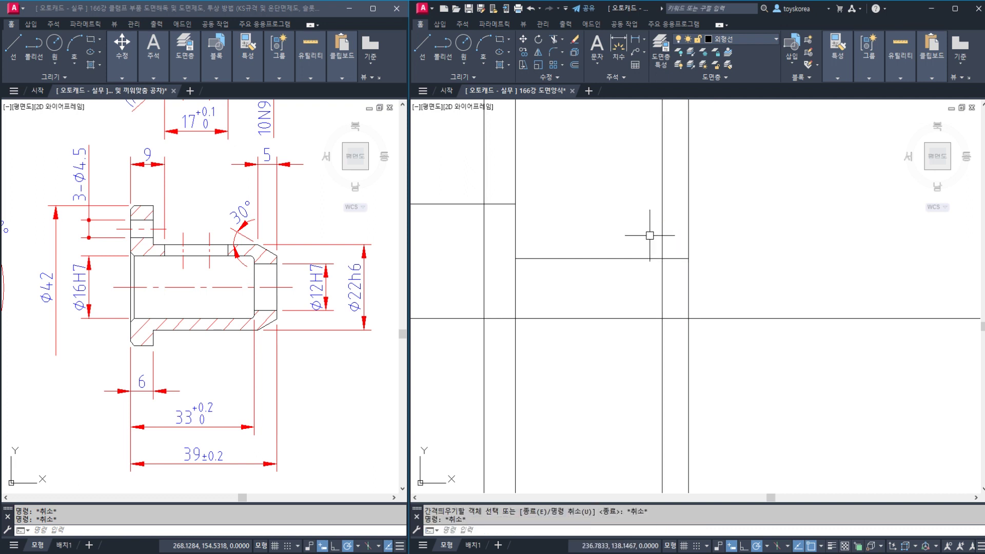
Place a construction line at -30° through the intersection of the 5 mm offset line and the sleeve body's outer line
{"action": "type", "text": "XL"}
{"action": "key", "text": "Return"}
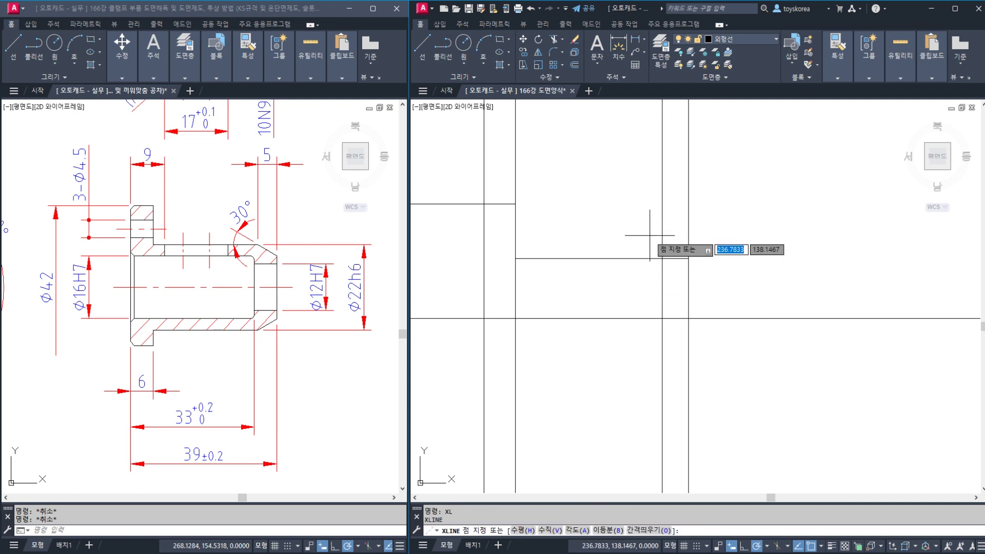
{"action": "type", "text": "A"}
{"action": "key", "text": "Return"}
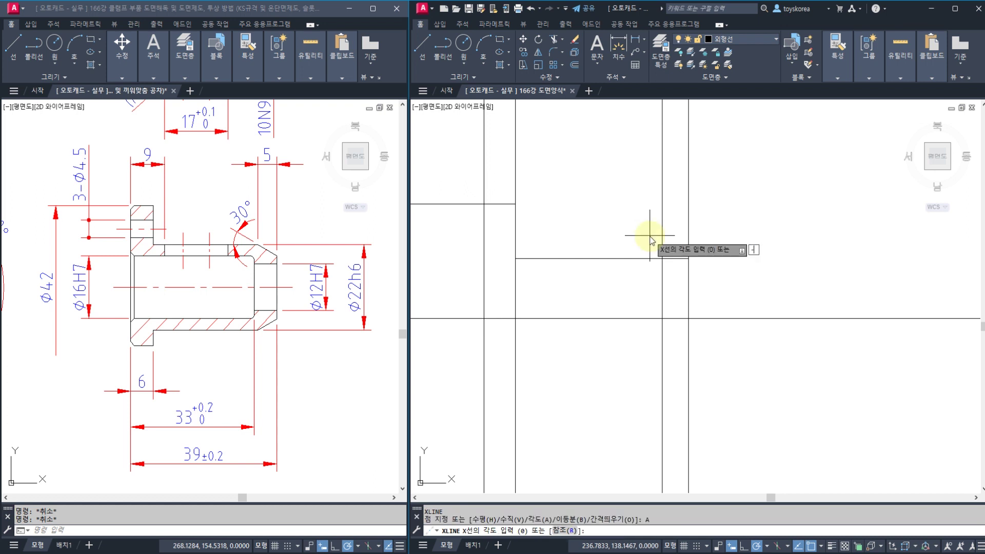
{"action": "type", "text": "-30"}
{"action": "key", "text": "Return"}
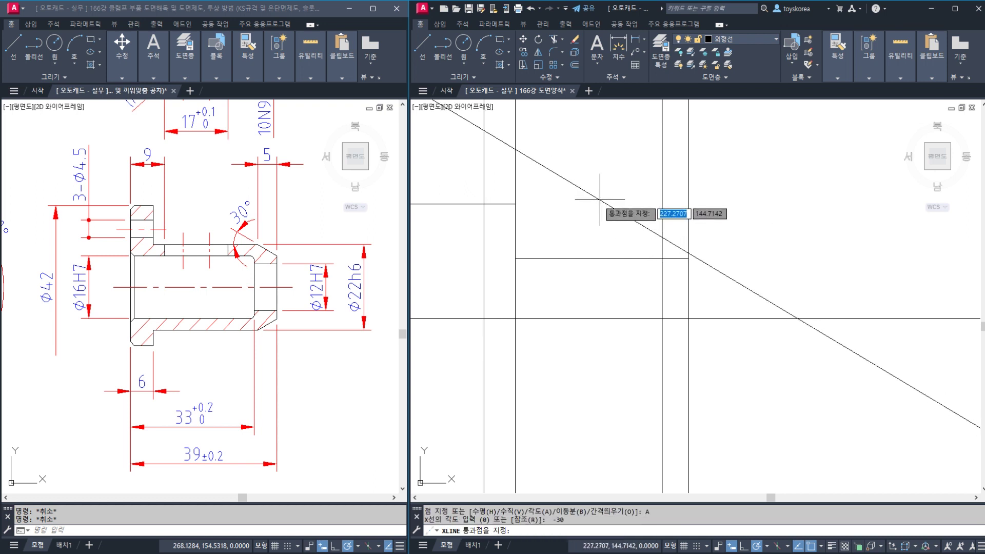
{"action": "left_click", "coordinate": [658, 260]}
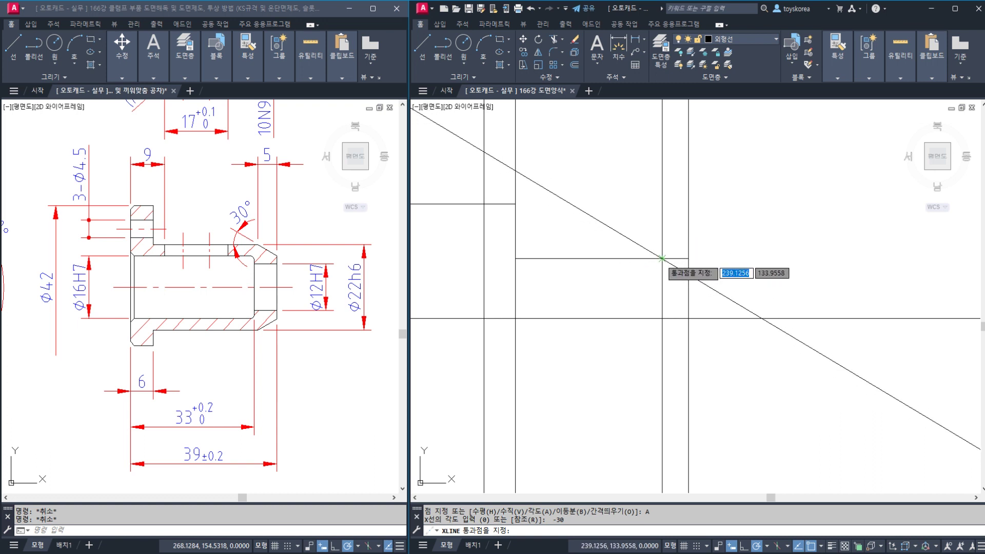
{"action": "key", "text": "Escape"}
{"action": "key", "text": "Escape"}
Trim the sloped line above the sleeve body's outer line and the outer line past the start of the taper
{"action": "type", "text": "TR"}
{"action": "key", "text": "Return"}
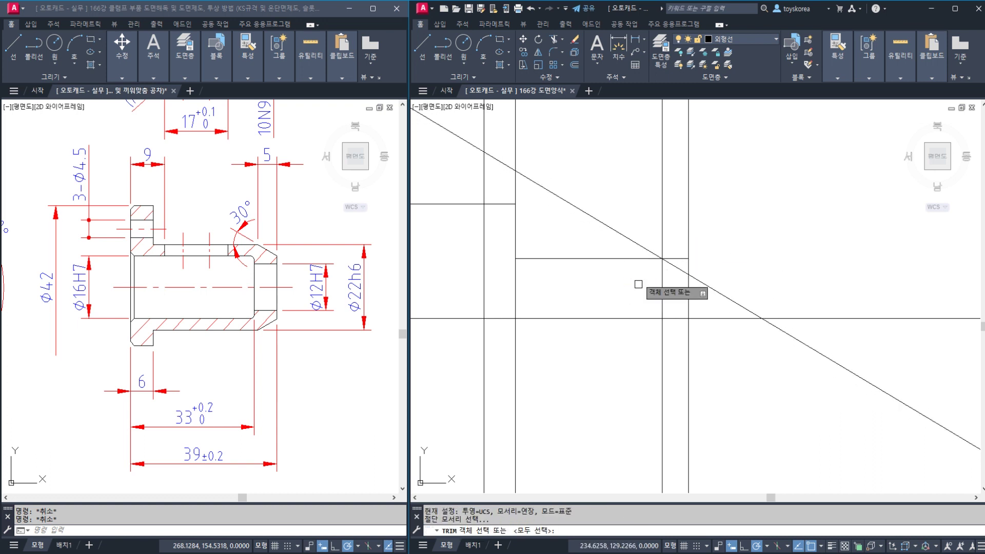
{"action": "left_click", "coordinate": [640, 245]}
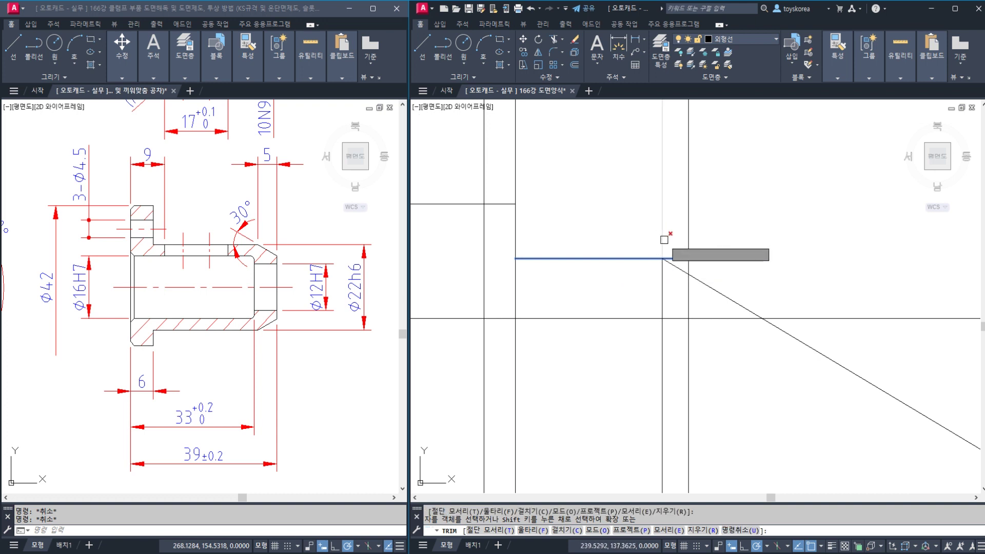
{"action": "type", "text": "t"}
{"action": "key", "text": "Return"}
{"action": "left_click", "coordinate": [661, 275]}
{"action": "key", "text": "Return"}
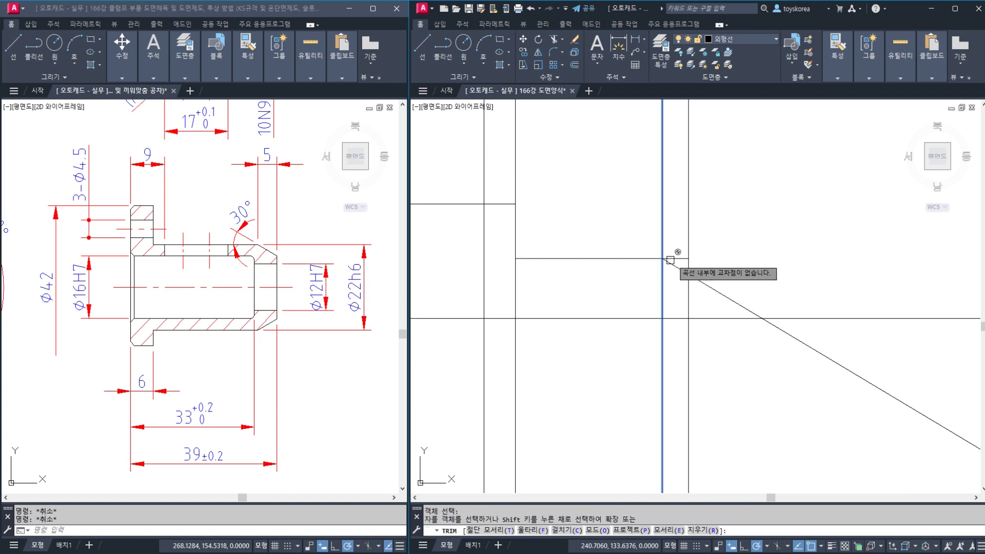
{"action": "key", "text": "Escape"}
Trim the sloped line beyond the sleeve's end vertical and save the drawing
{"action": "key", "text": "Return"}
{"action": "left_click", "coordinate": [688, 283]}
{"action": "key", "text": "Return"}
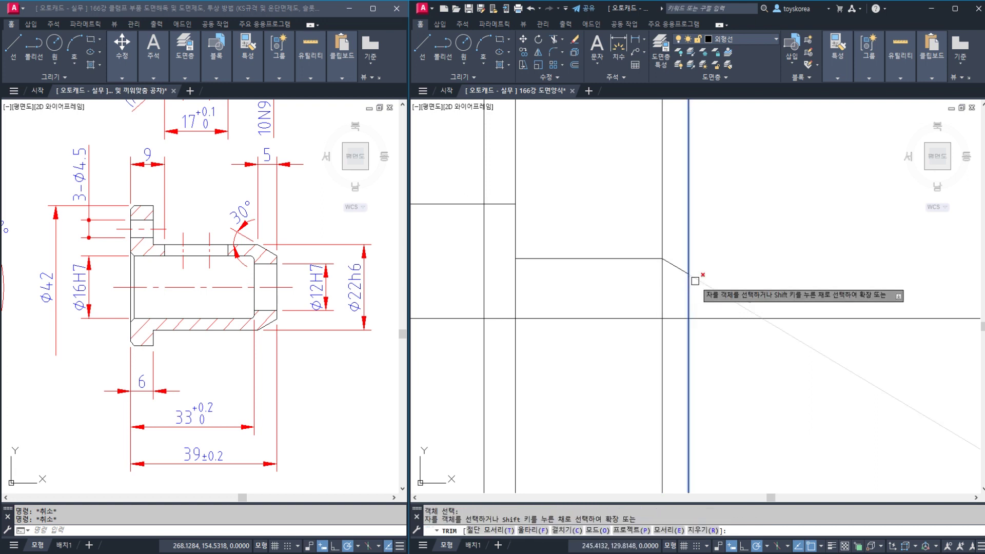
{"action": "left_click", "coordinate": [693, 277]}
{"action": "key", "text": "Escape"}
{"action": "middle_click_drag", "start_coordinate": [610, 287], "coordinate": [652, 288]}
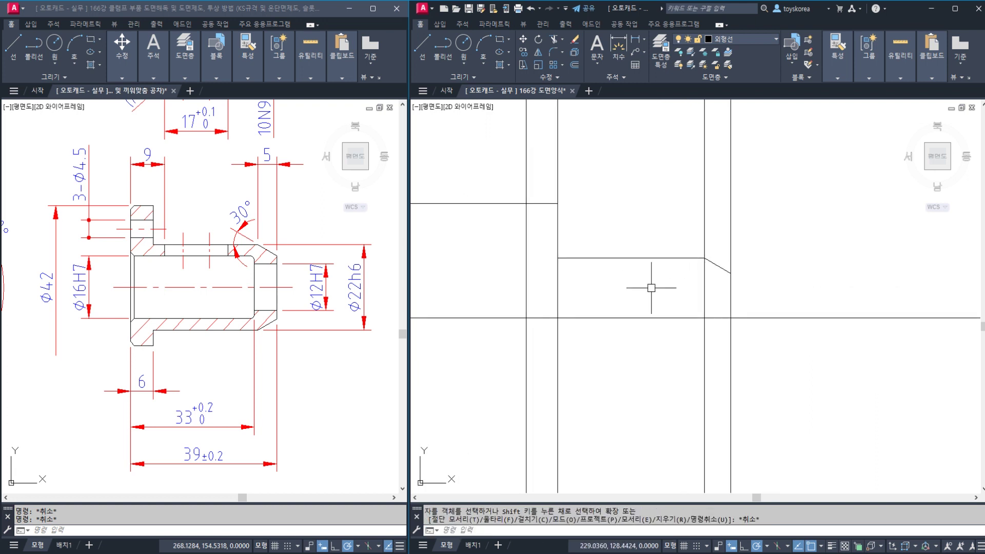
{"action": "key", "text": "ctrl+s"}
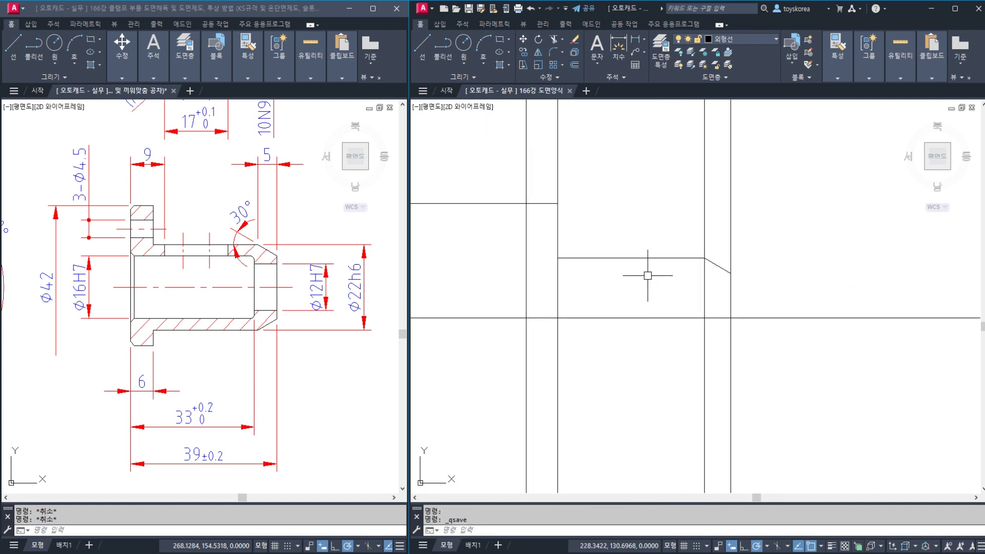
Place a vertical construction line through the horizontal centreline, left of the section view, to locate the front view's centre
{"action": "middle_click_drag", "start_coordinate": [585, 249], "coordinate": [629, 247]}
{"action": "scroll", "coordinate": [567, 246], "scroll_direction": "down", "scroll_amount": 3}
{"action": "scroll", "coordinate": [436, 264], "scroll_direction": "down", "scroll_amount": 1}
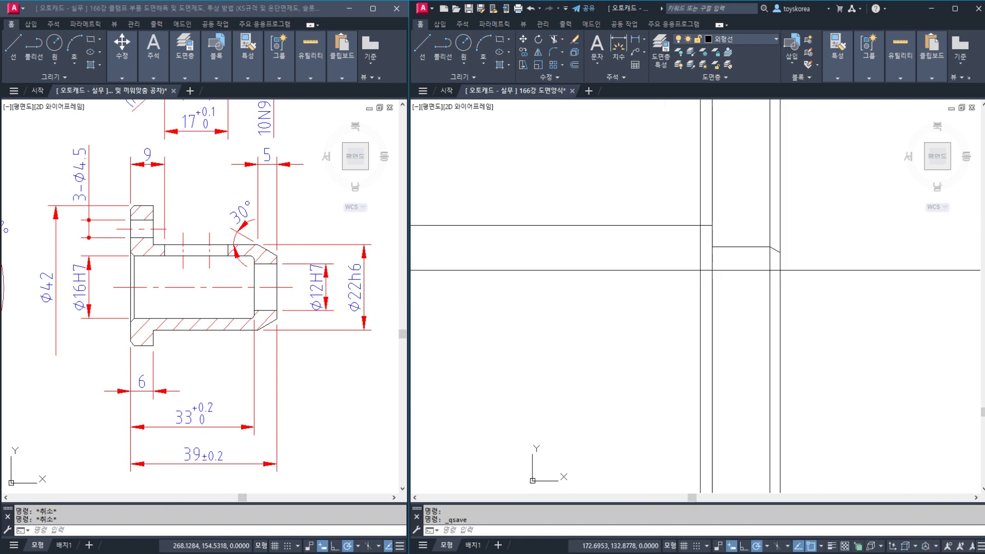
{"action": "mouse_move", "coordinate": [98, 294]}
{"action": "middle_mouse_down"}
{"action": "mouse_move", "coordinate": [265, 290]}
{"action": "mouse_move", "coordinate": [334, 301]}
{"action": "middle_mouse_up"}
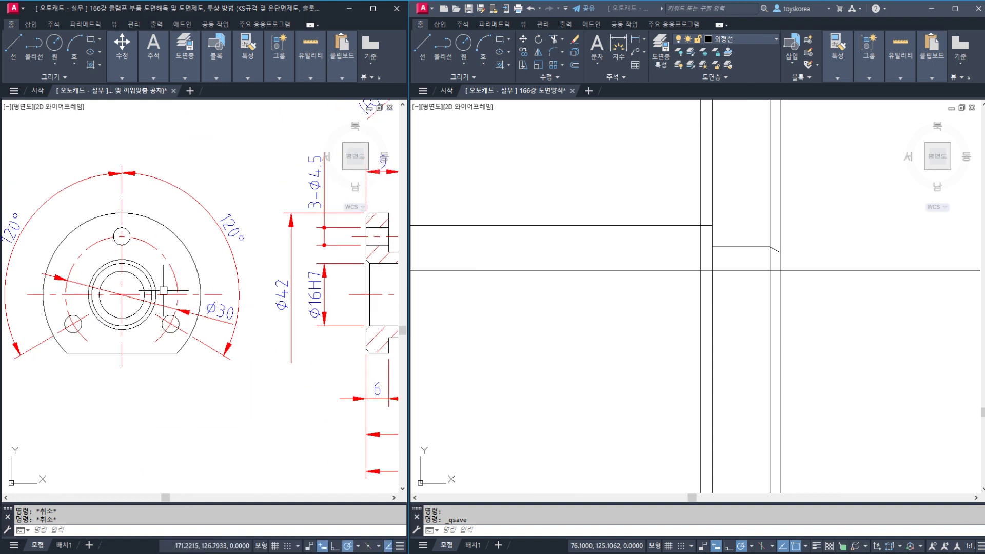
{"action": "middle_click_drag", "start_coordinate": [560, 260], "coordinate": [557, 264]}
{"action": "type", "text": "xl"}
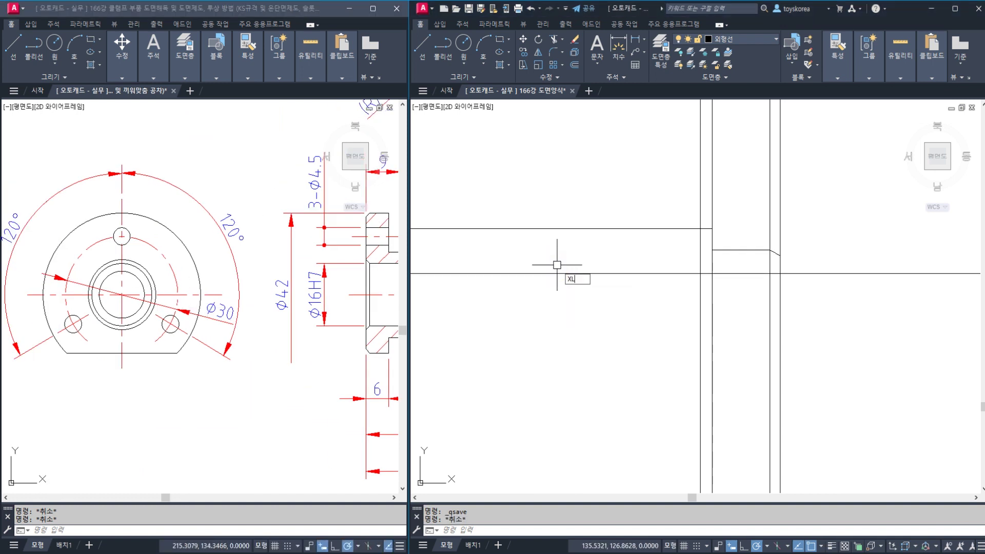
{"action": "key", "text": "Return"}
{"action": "left_click", "coordinate": [531, 274]}
{"action": "left_click", "coordinate": [531, 272]}
{"action": "key", "text": "Escape"}
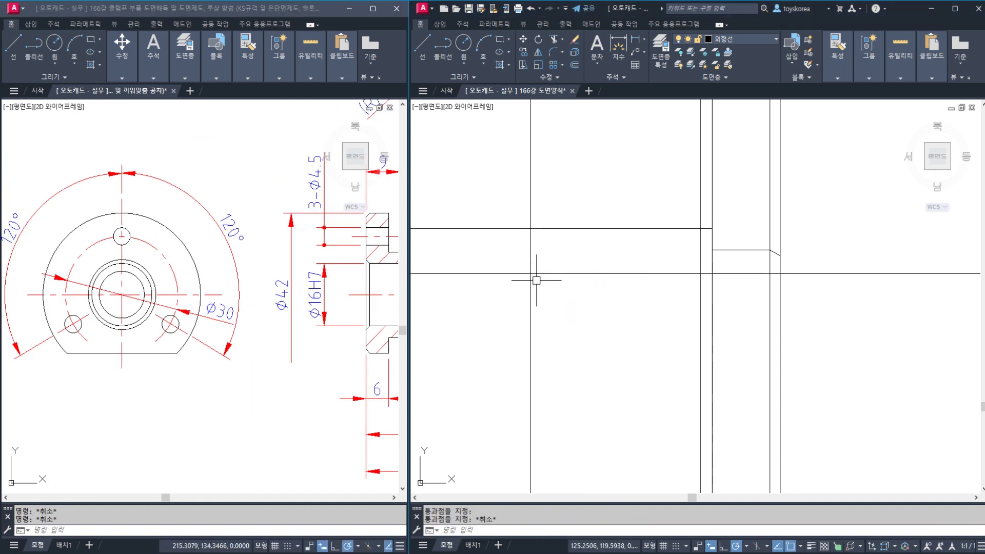
{"action": "mouse_move", "coordinate": [537, 264]}
{"action": "left_mouse_down"}
{"action": "mouse_move", "coordinate": [519, 277]}
{"action": "mouse_move", "coordinate": [538, 281]}
{"action": "left_mouse_up"}
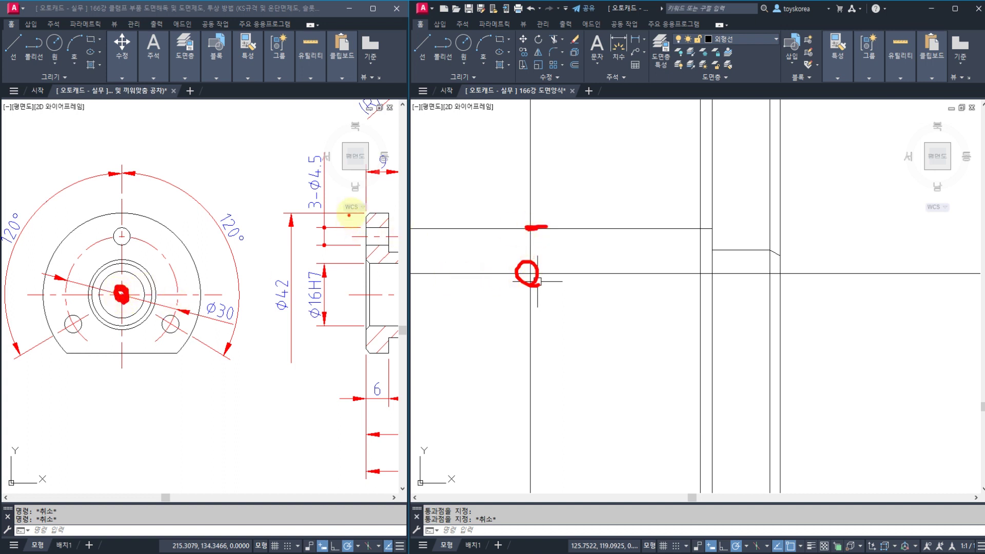
{"action": "left_click_drag", "start_coordinate": [347, 215], "coordinate": [127, 214]}
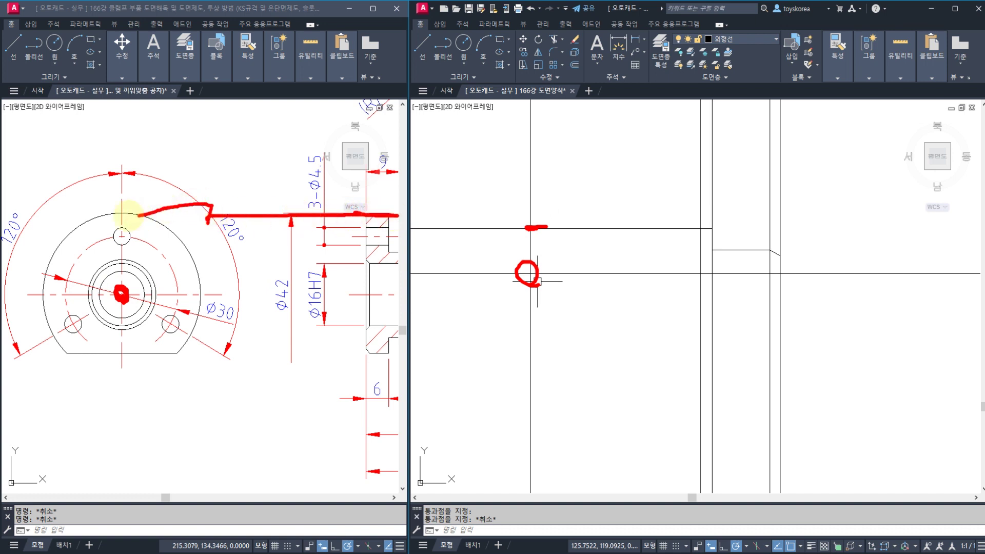
{"action": "key", "text": "Escape"}
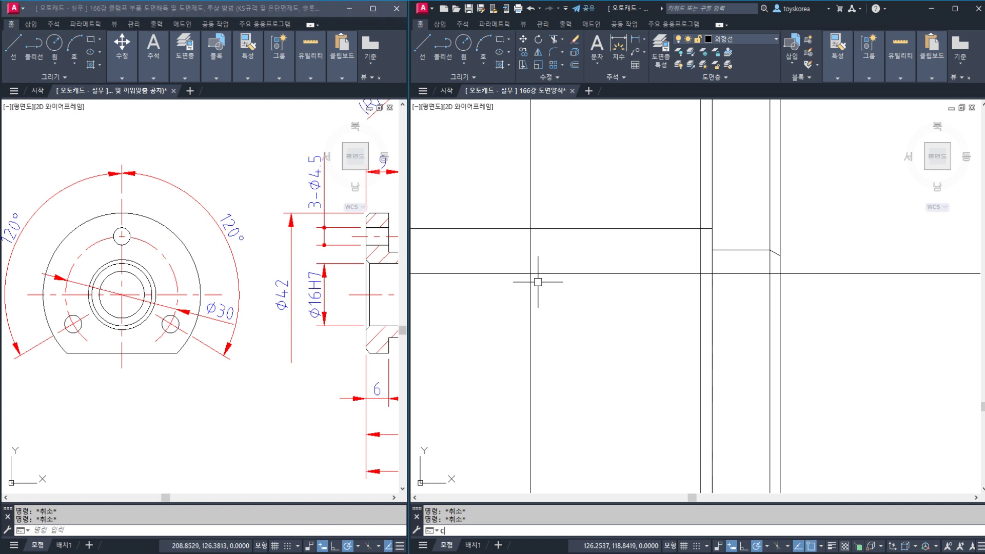
{"action": "key", "text": "Return"}
{"action": "left_click", "coordinate": [698, 242]}
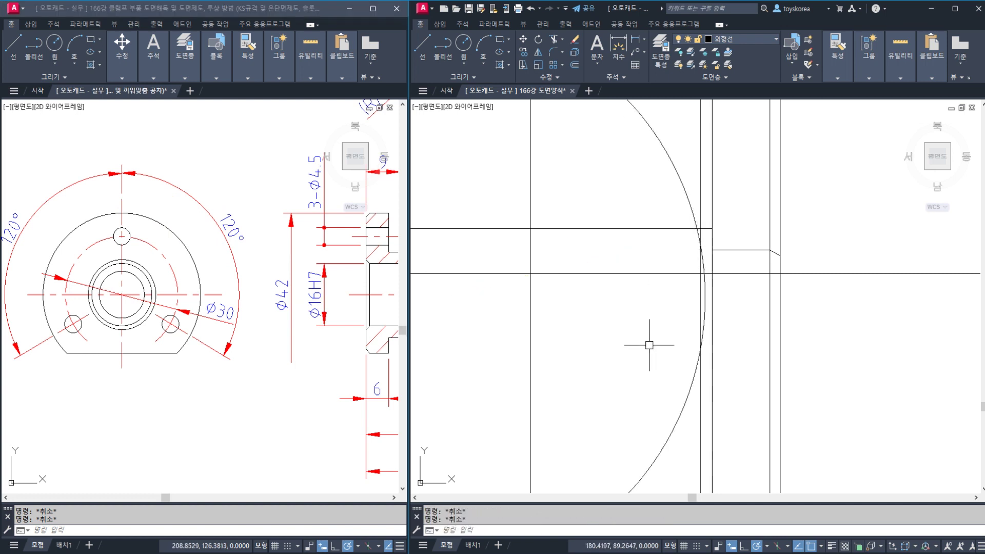
{"action": "key", "text": "ctrl+z"}
Draw the flange's outer circle from the front view's centre intersection, out to the horizontal line of the flange's upper edge
{"action": "key", "text": "Return"}
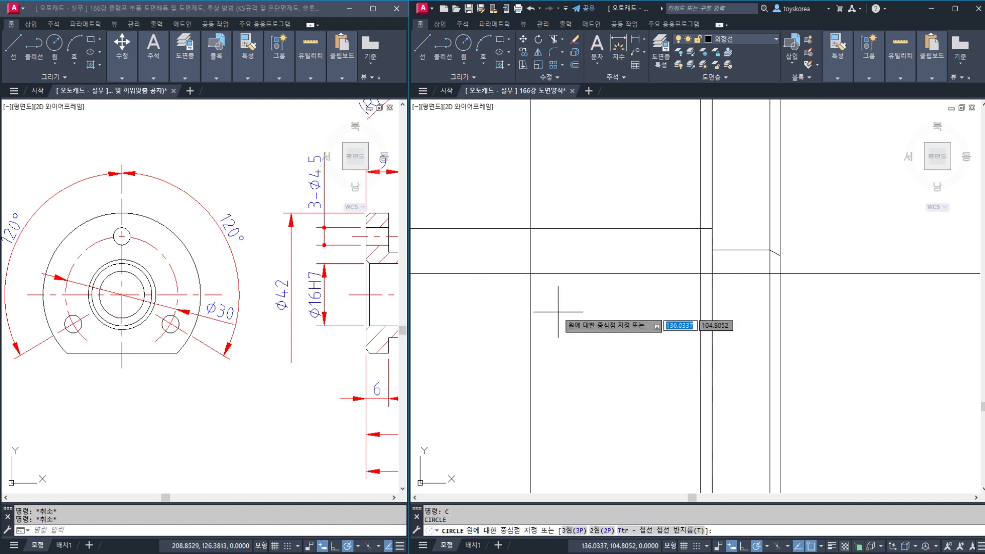
{"action": "left_click", "coordinate": [530, 274]}
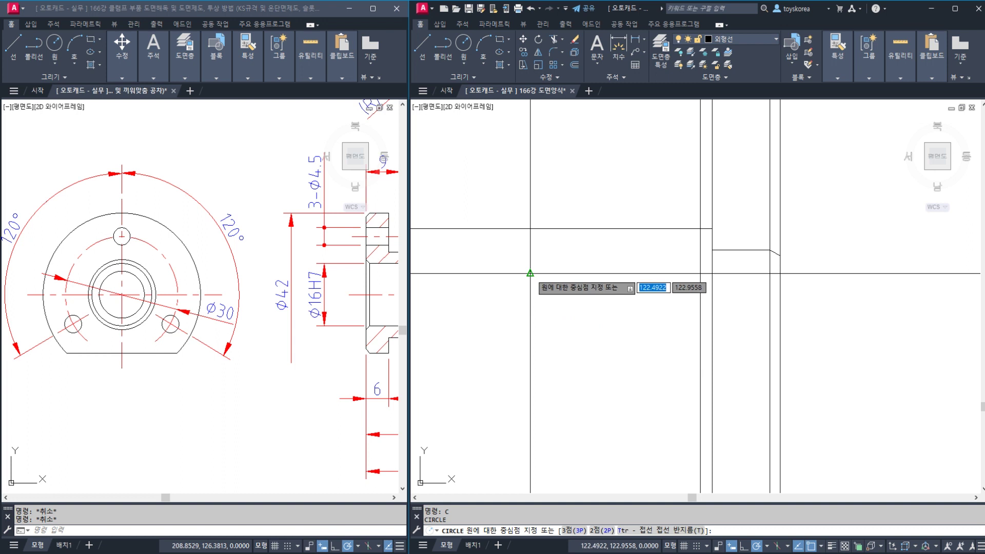
{"action": "left_click", "coordinate": [531, 229]}
{"action": "key", "text": "Escape"}
{"action": "left_click", "coordinate": [553, 237]}
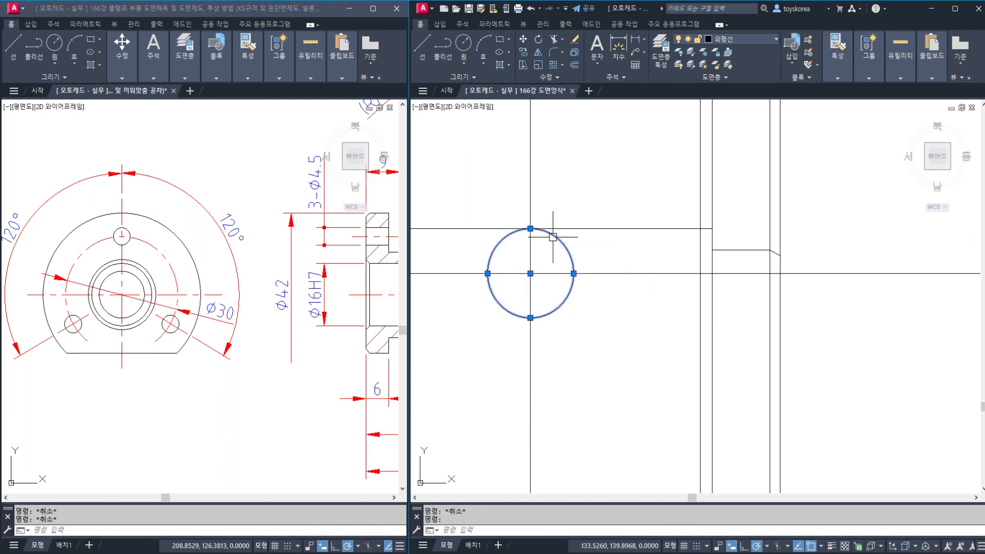
{"action": "key", "text": "Escape"}
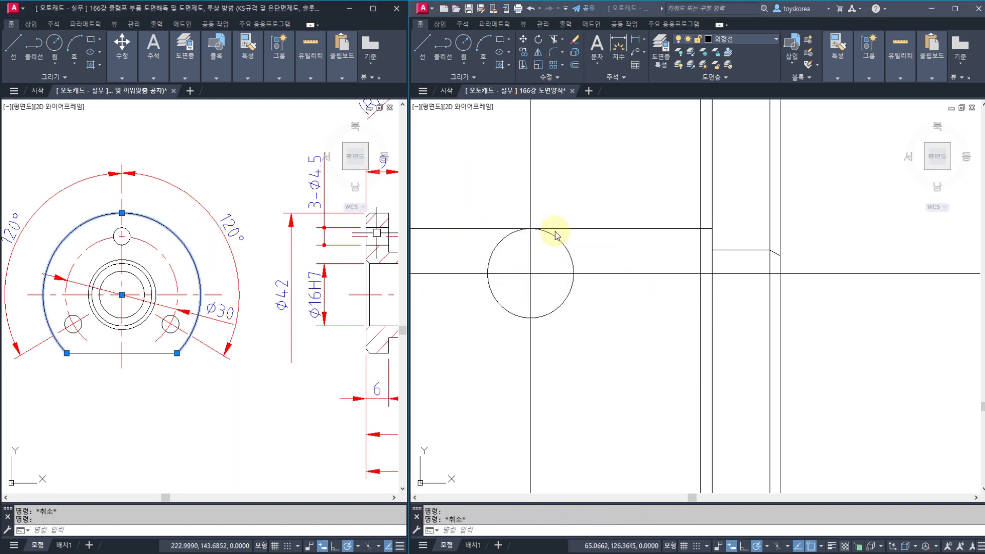
Trim the flange's upper edge line outside the section view's left end face and save the drawing
{"action": "left_click", "coordinate": [553, 234]}
{"action": "key", "text": "Escape"}
{"action": "type", "text": "TR"}
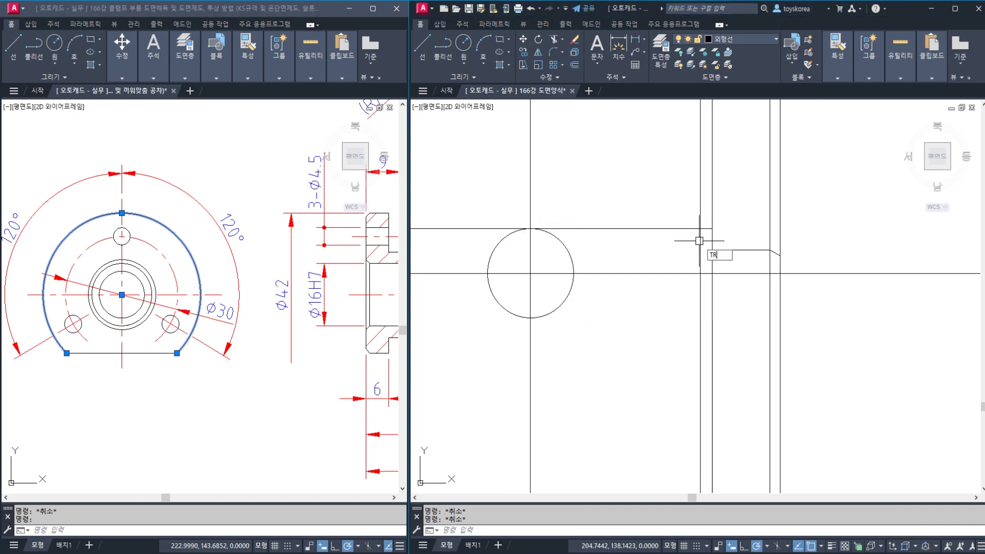
{"action": "key", "text": "Return"}
{"action": "left_click", "coordinate": [686, 229]}
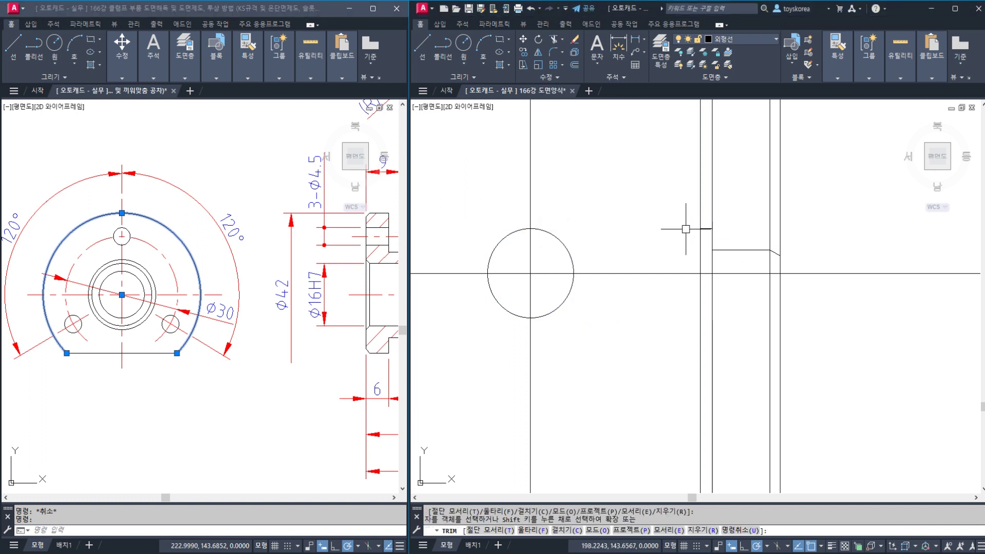
{"action": "key", "text": "Escape"}
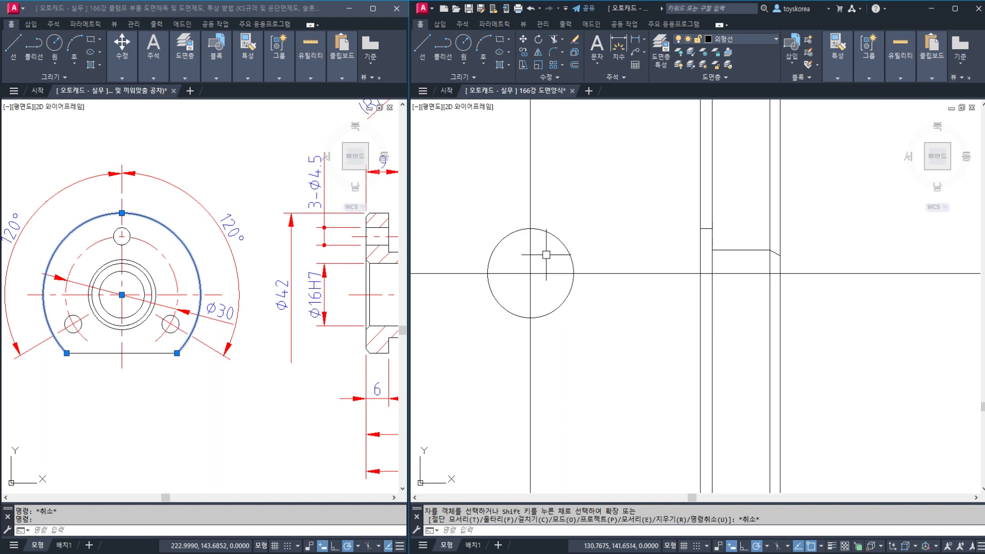
{"action": "scroll", "coordinate": [530, 274], "scroll_direction": "up", "scroll_amount": 2}
{"action": "key", "text": "ctrl+s"}
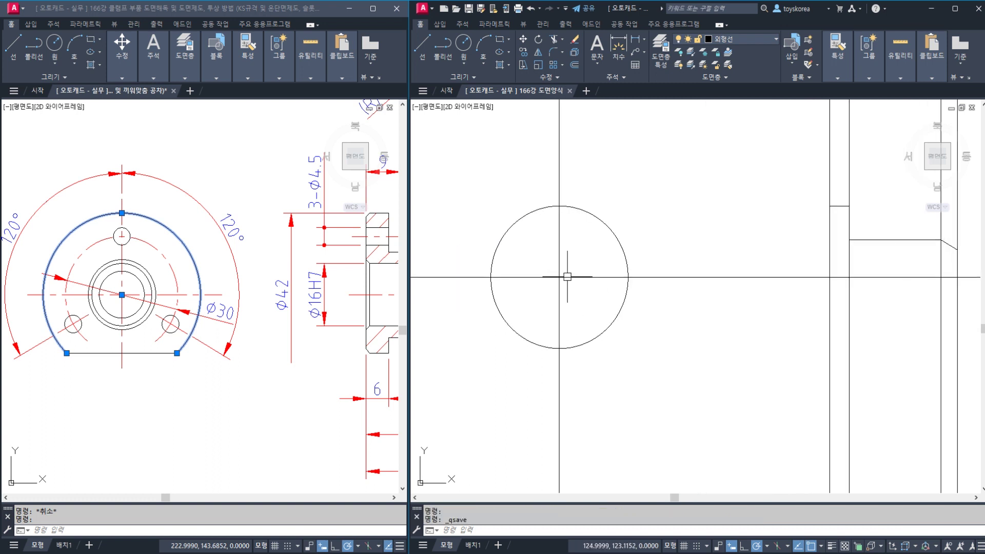
Examine the reference drawing's bolt-hole pitch circle and the matching hole centreline in the section view
{"action": "middle_click_drag", "start_coordinate": [653, 281], "coordinate": [635, 284]}
{"action": "key", "text": "Escape"}
{"action": "middle_click_drag", "start_coordinate": [315, 279], "coordinate": [295, 279]}
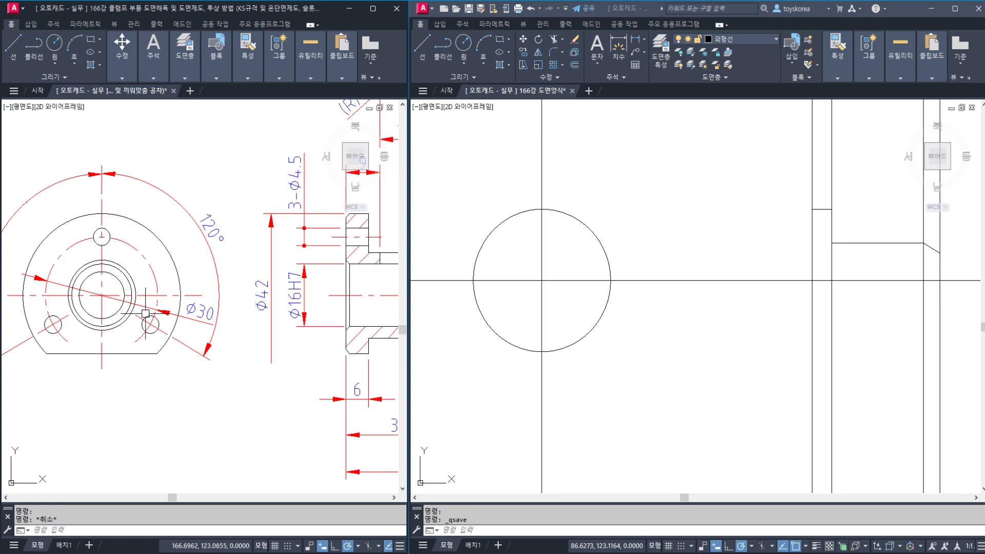
{"action": "middle_click_drag", "start_coordinate": [186, 260], "coordinate": [252, 255]}
{"action": "left_click", "coordinate": [195, 242]}
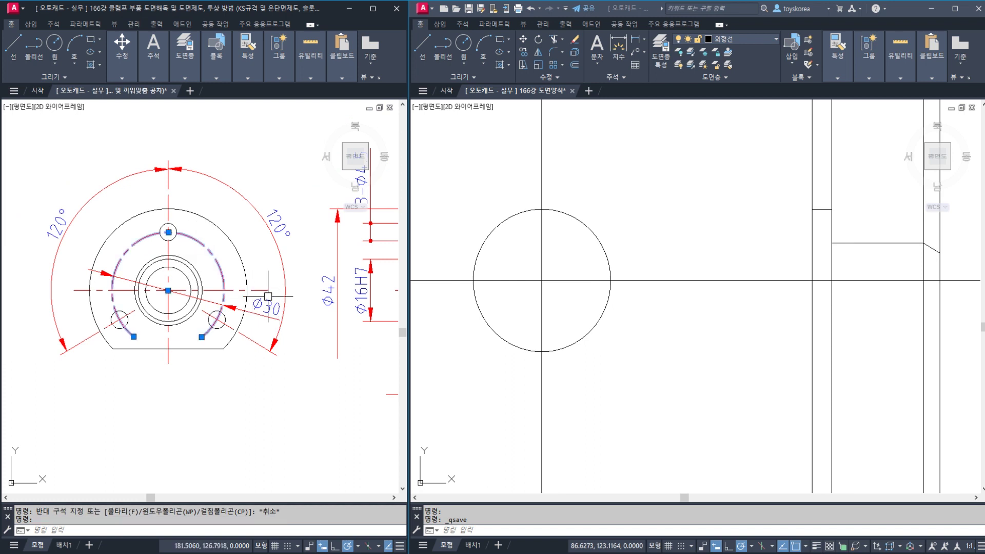
{"action": "middle_click_drag", "start_coordinate": [329, 291], "coordinate": [291, 276]}
{"action": "key", "text": "Escape"}
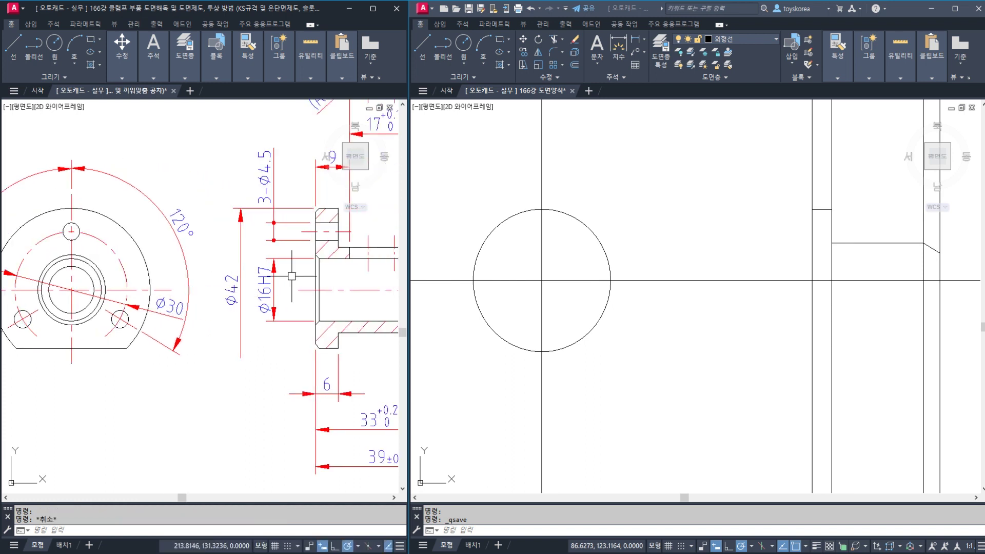
{"action": "left_click", "coordinate": [330, 288]}
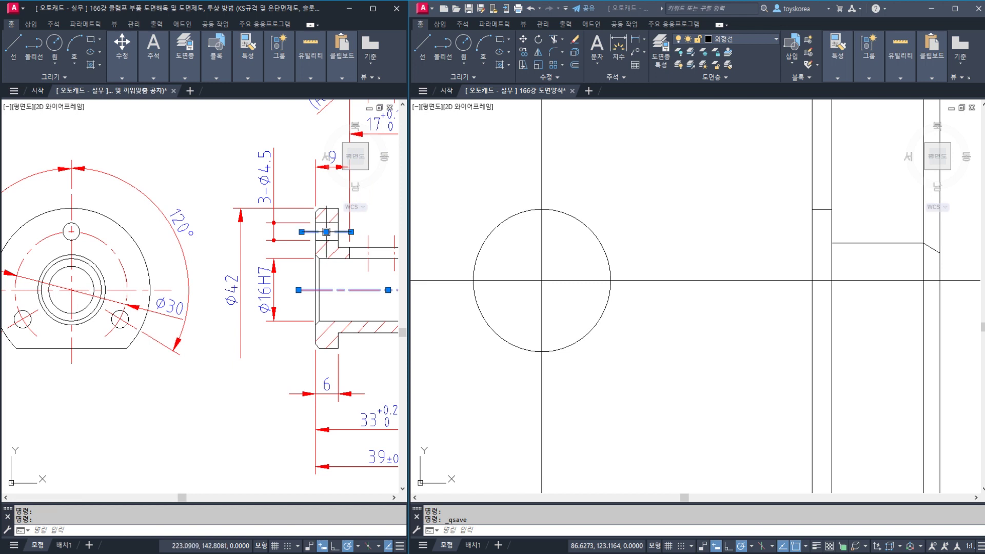
{"action": "key", "text": "Escape"}
{"action": "key", "text": "Escape"}
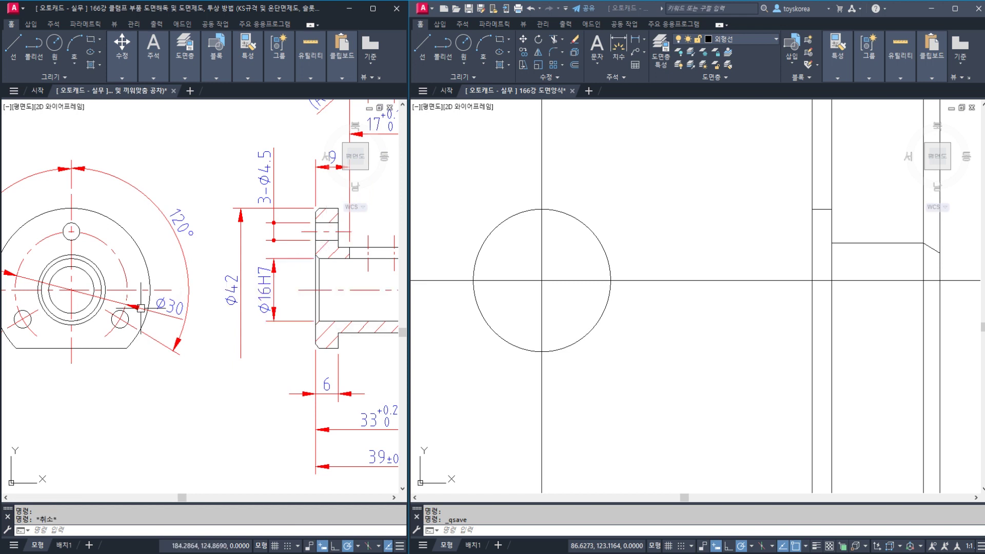
{"action": "middle_click_drag", "start_coordinate": [146, 307], "coordinate": [157, 306]}
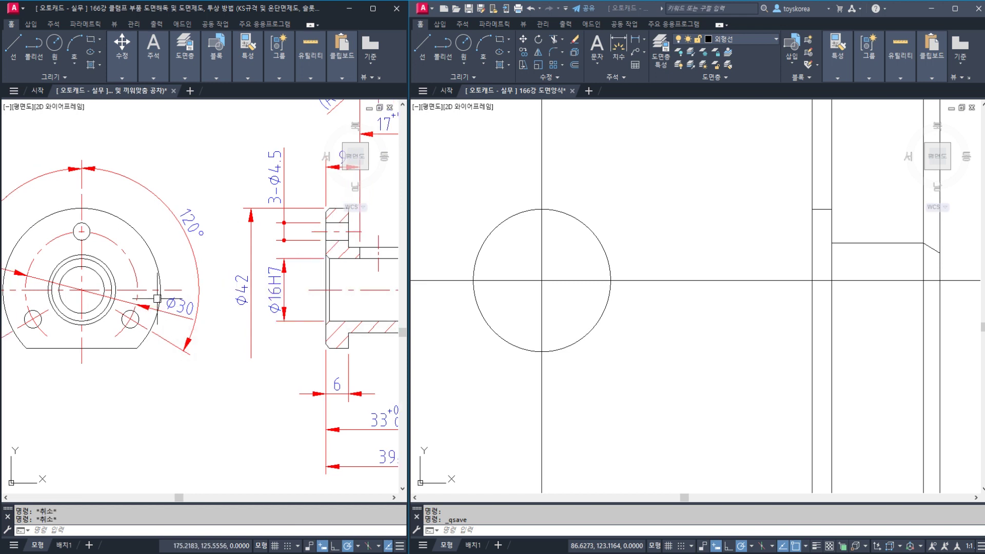
{"action": "left_click", "coordinate": [131, 265]}
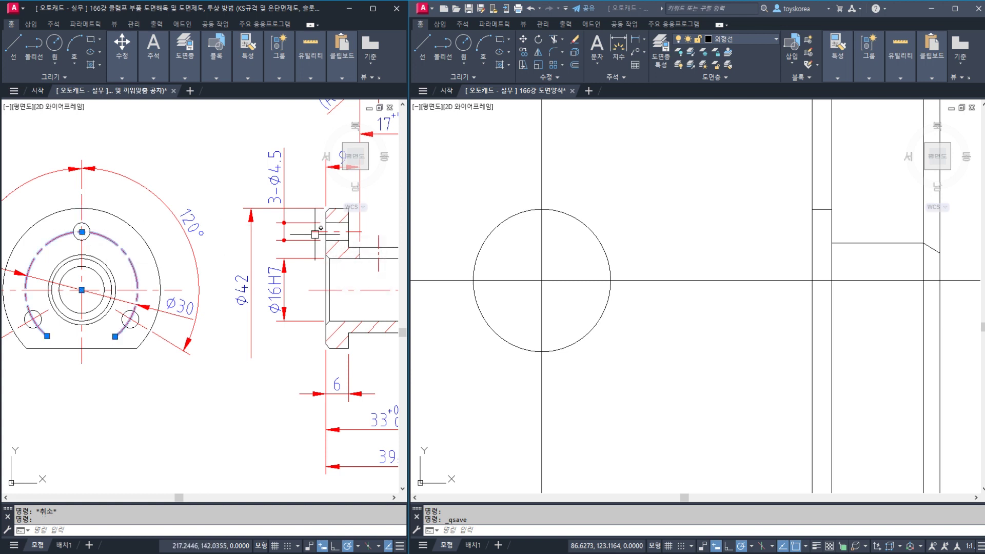
{"action": "left_click", "coordinate": [511, 275]}
{"action": "left_click", "coordinate": [215, 270]}
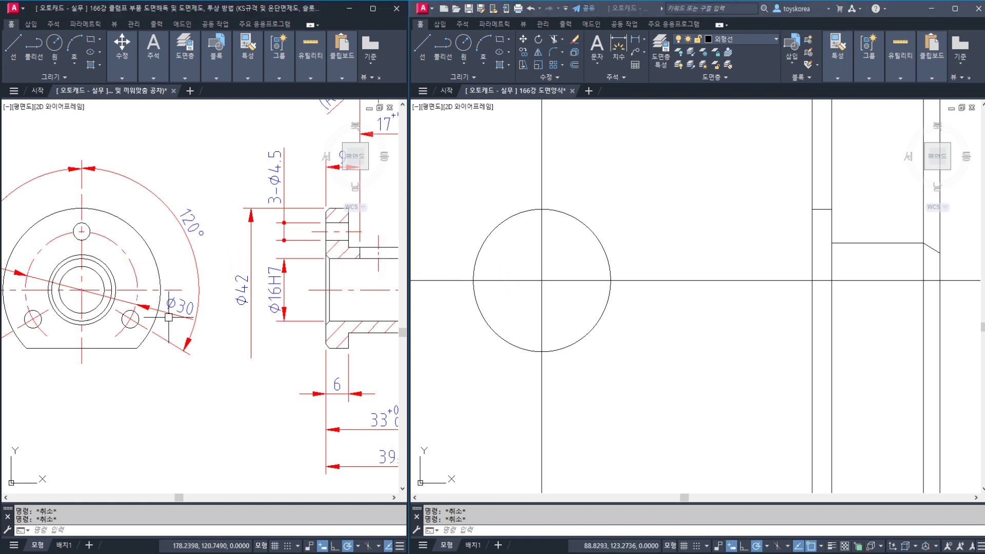
{"action": "left_click", "coordinate": [534, 236]}
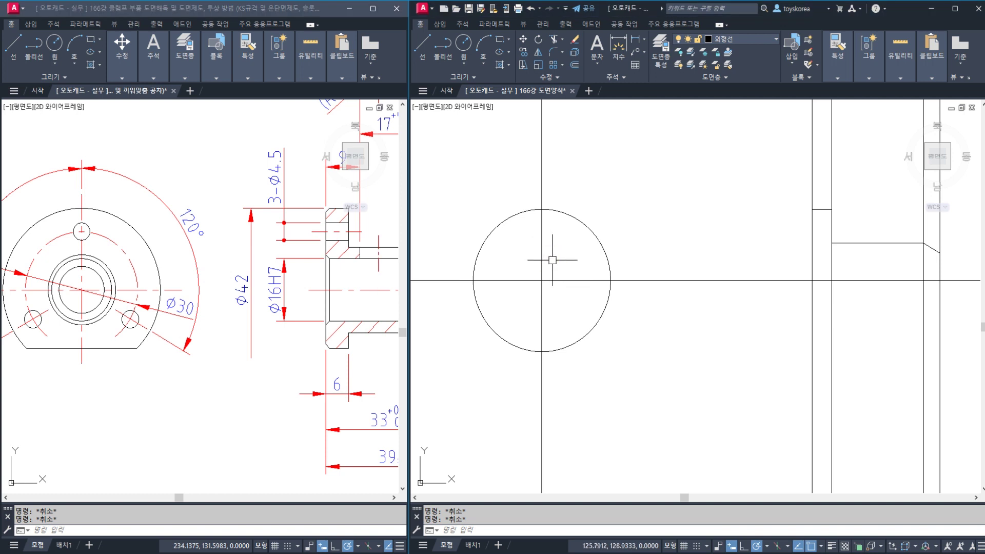
Draw a 30 mm diameter pitch circle at the front view's centre and compare it with the reference pitch circle
{"action": "type", "text": "c"}
{"action": "key", "text": "Return"}
{"action": "left_click", "coordinate": [542, 280]}
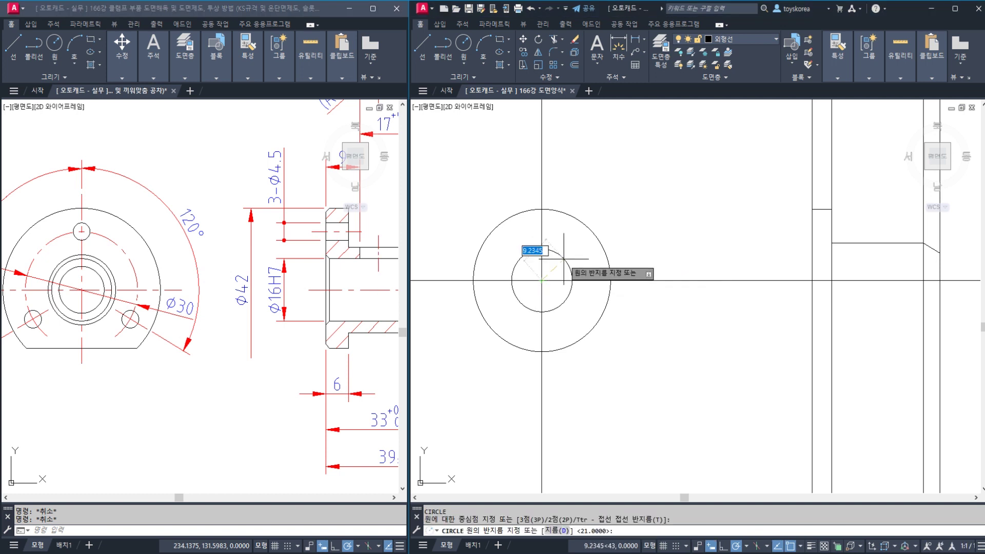
{"action": "type", "text": "d"}
{"action": "key", "text": "Return"}
{"action": "type", "text": "30"}
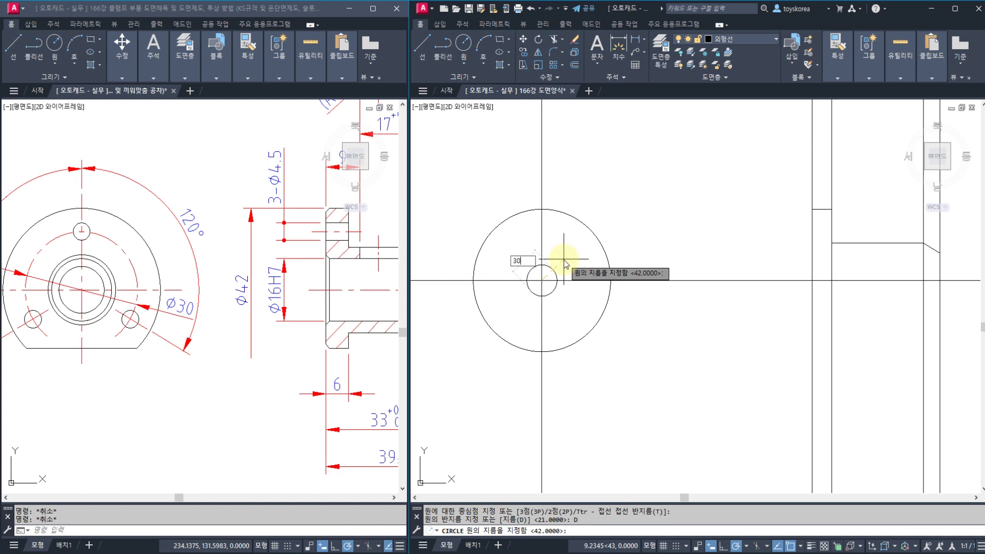
{"action": "key", "text": "Return"}
{"action": "left_click", "coordinate": [569, 236]}
{"action": "left_click", "coordinate": [155, 268]}
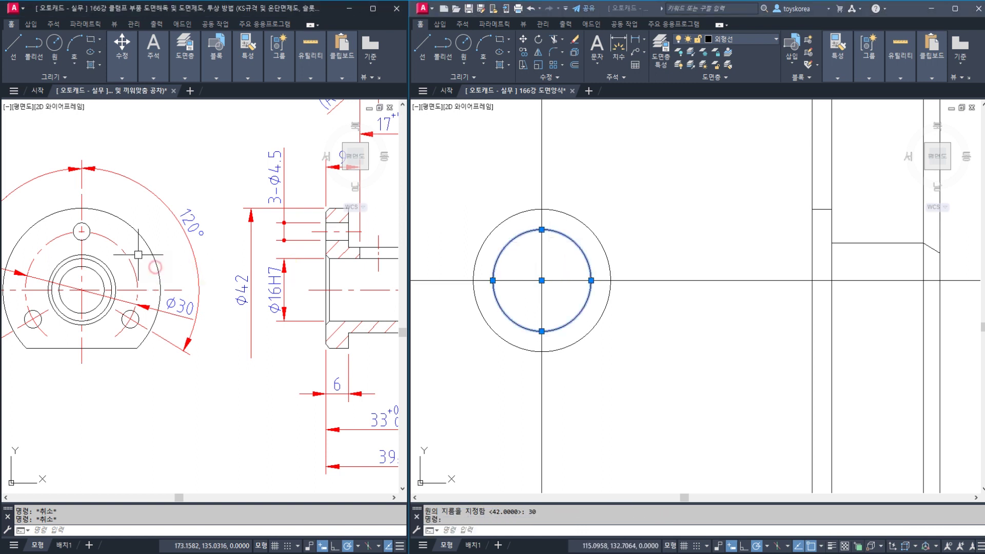
{"action": "left_click", "coordinate": [125, 251]}
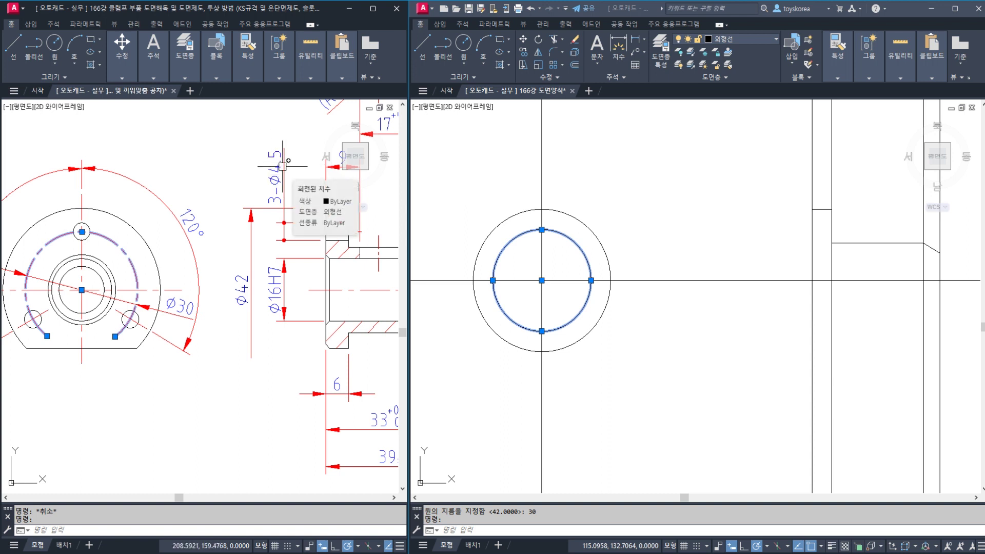
{"action": "key", "text": "Escape"}
{"action": "middle_click_drag", "start_coordinate": [177, 229], "coordinate": [213, 224]}
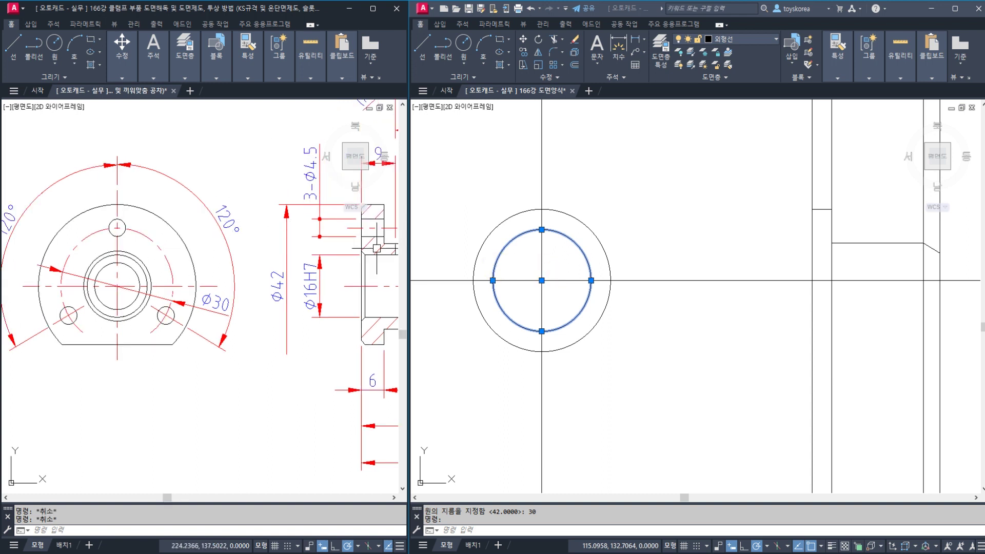
{"action": "key", "text": "Escape"}
{"action": "key", "text": "Escape"}
Draw a 4.5 mm diameter bolt-hole circle where the pitch circle's top meets the vertical construction line, and select it
{"action": "scroll", "coordinate": [556, 252], "scroll_direction": "up", "scroll_amount": 2}
{"action": "type", "text": "c"}
{"action": "key", "text": "Return"}
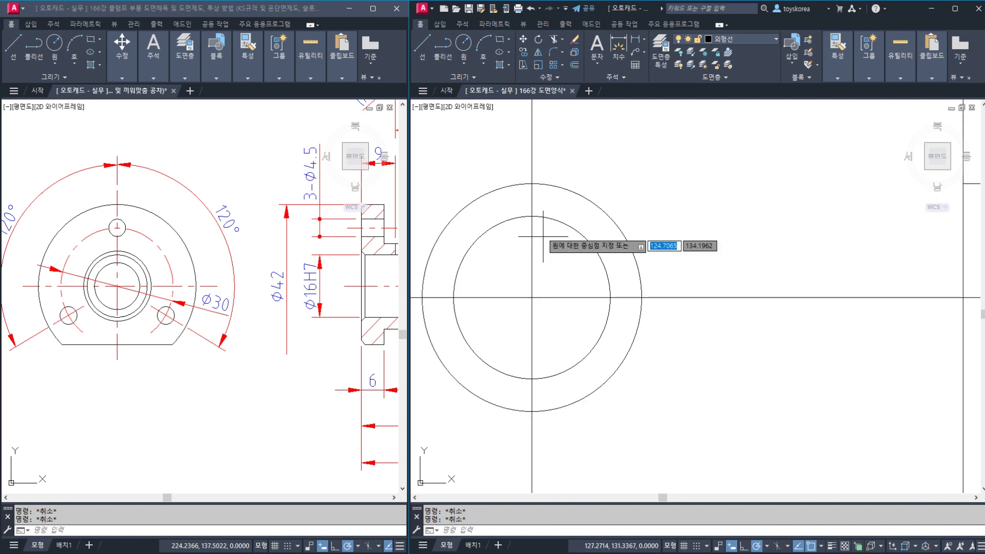
{"action": "left_click", "coordinate": [532, 217]}
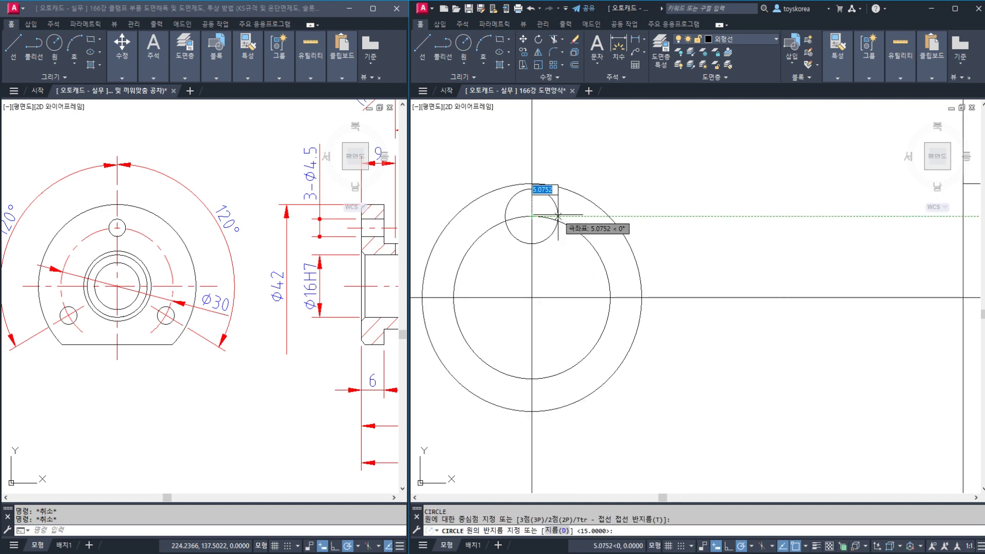
{"action": "type", "text": "d"}
{"action": "key", "text": "Return"}
{"action": "type", "text": "4"}
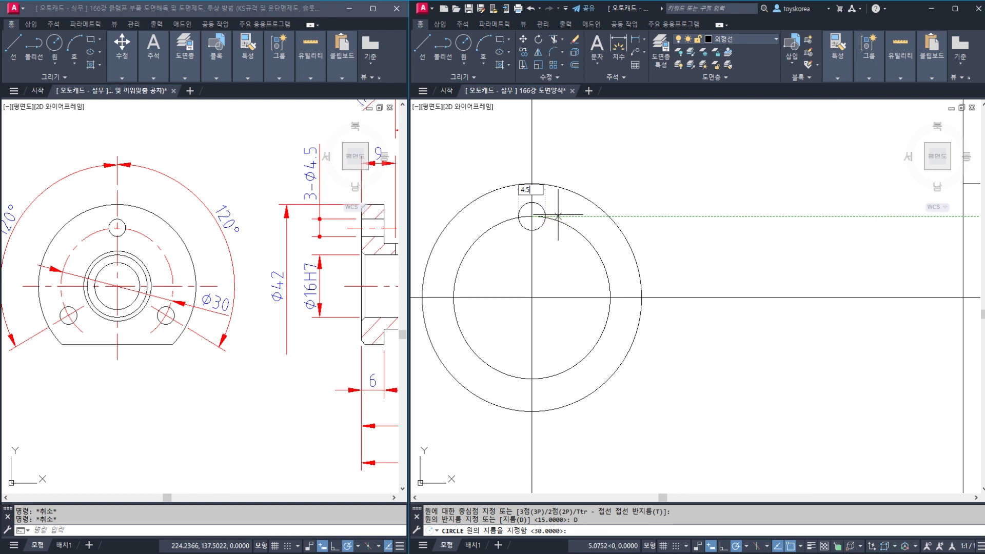
{"action": "type", "text": ".5"}
{"action": "key", "text": "Return"}
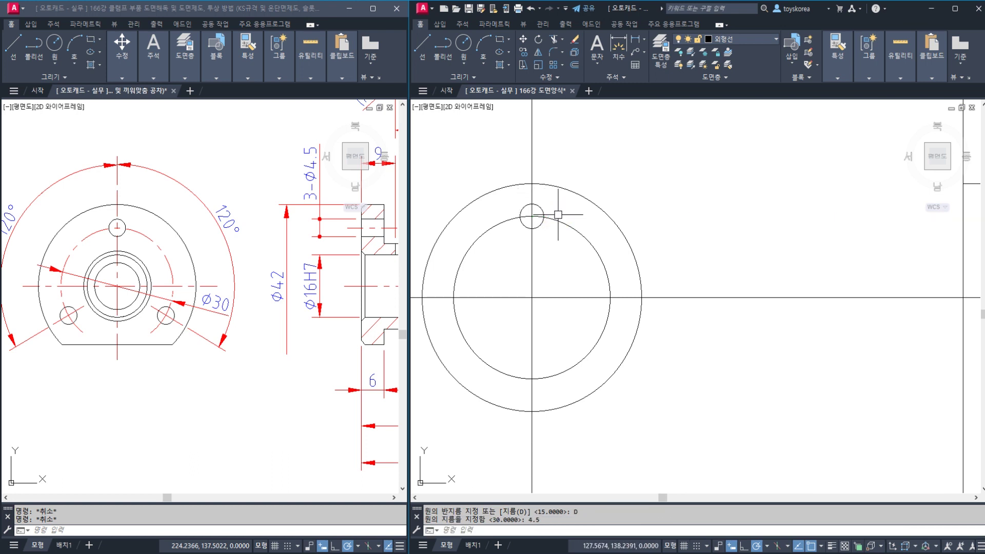
{"action": "left_click", "coordinate": [546, 212]}
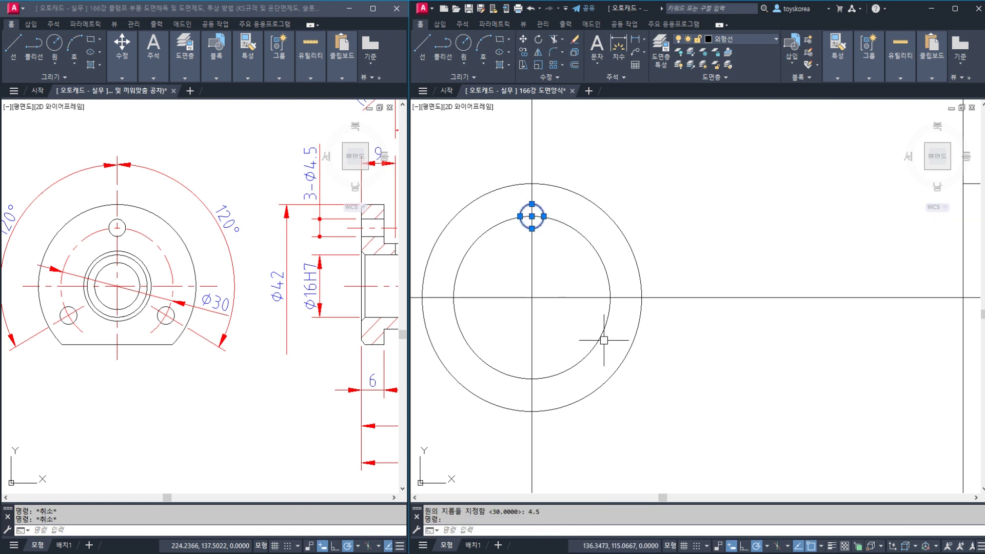
Polar array the bolt-hole circle around the front view's centre with 3 items over 360 degrees
{"action": "middle_click_drag", "start_coordinate": [193, 228], "coordinate": [235, 231]}
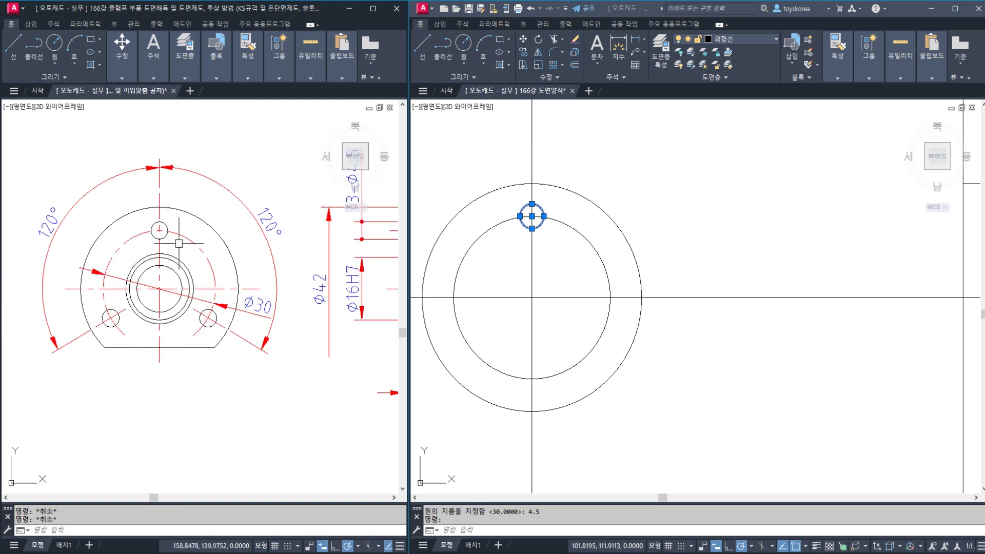
{"action": "left_click", "coordinate": [515, 255]}
{"action": "key", "text": "Escape"}
{"action": "key", "text": "Escape"}
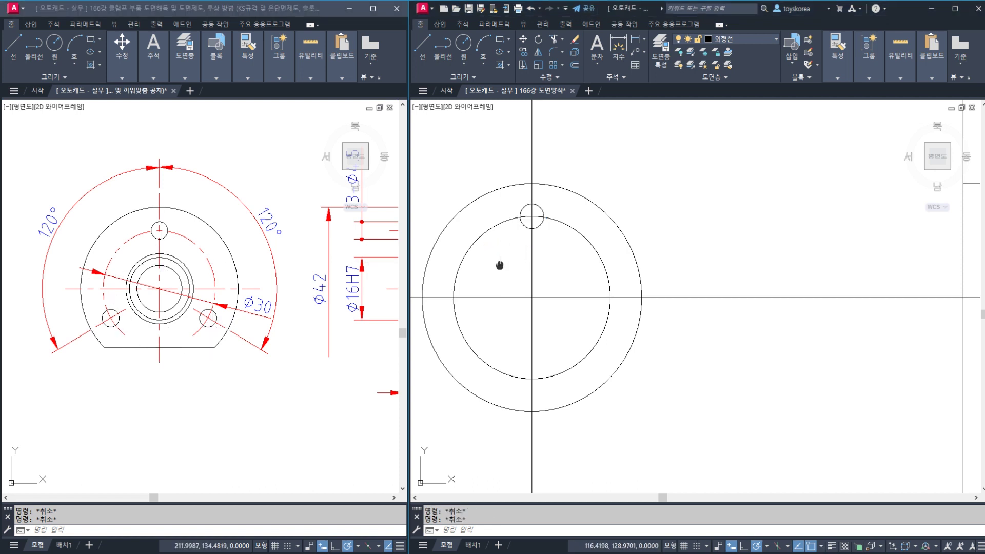
{"action": "type", "text": "AR"}
{"action": "key", "text": "Return"}
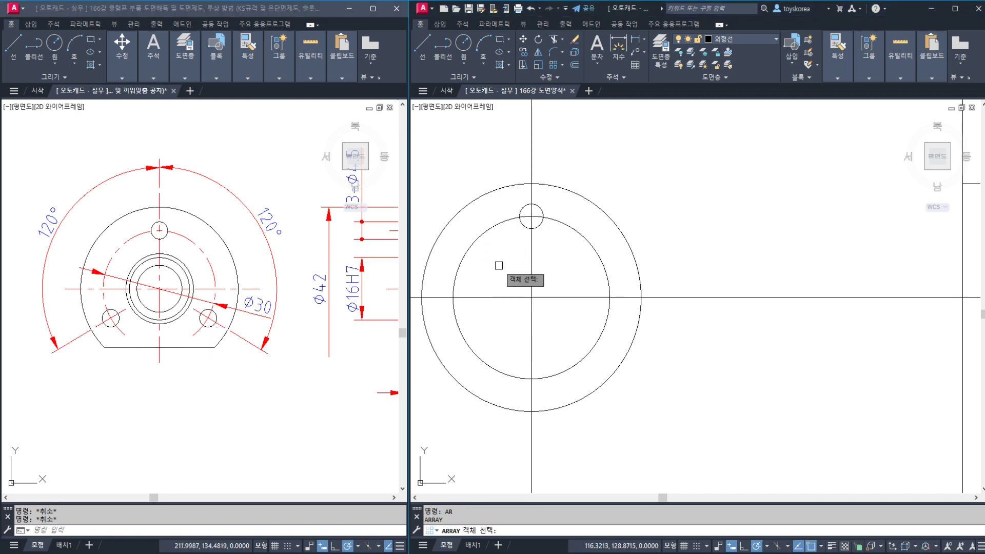
{"action": "left_click", "coordinate": [535, 225]}
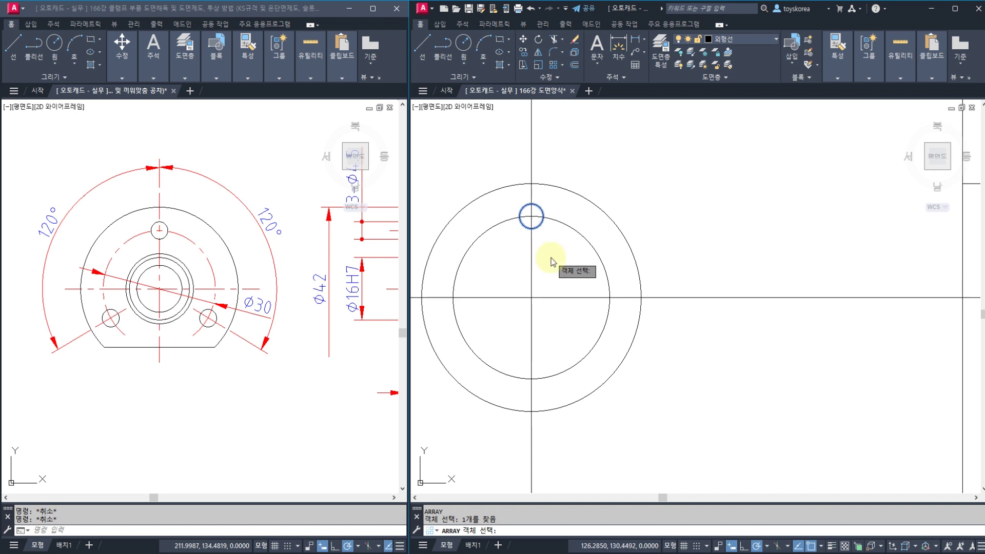
{"action": "key", "text": "Return"}
{"action": "left_click", "coordinate": [580, 308]}
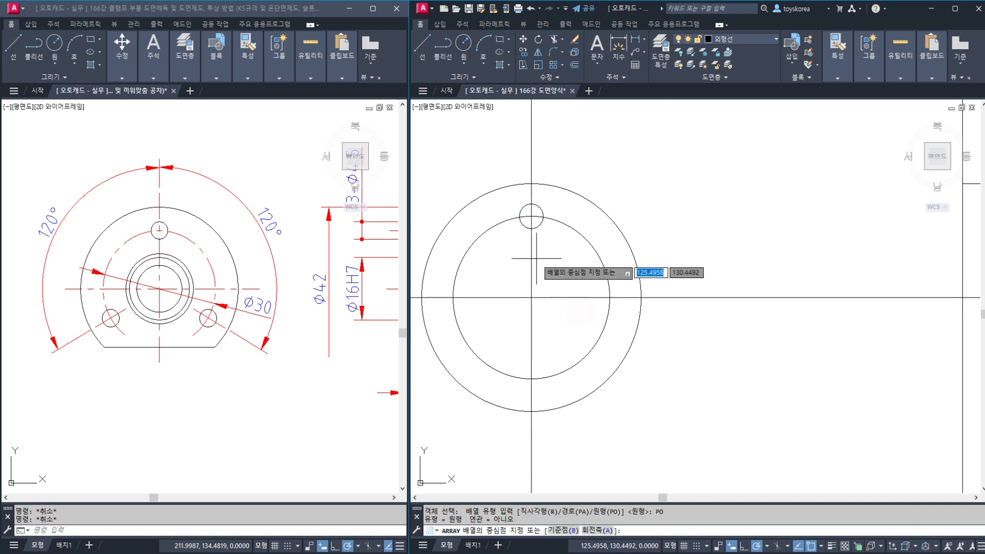
{"action": "left_click", "coordinate": [531, 298]}
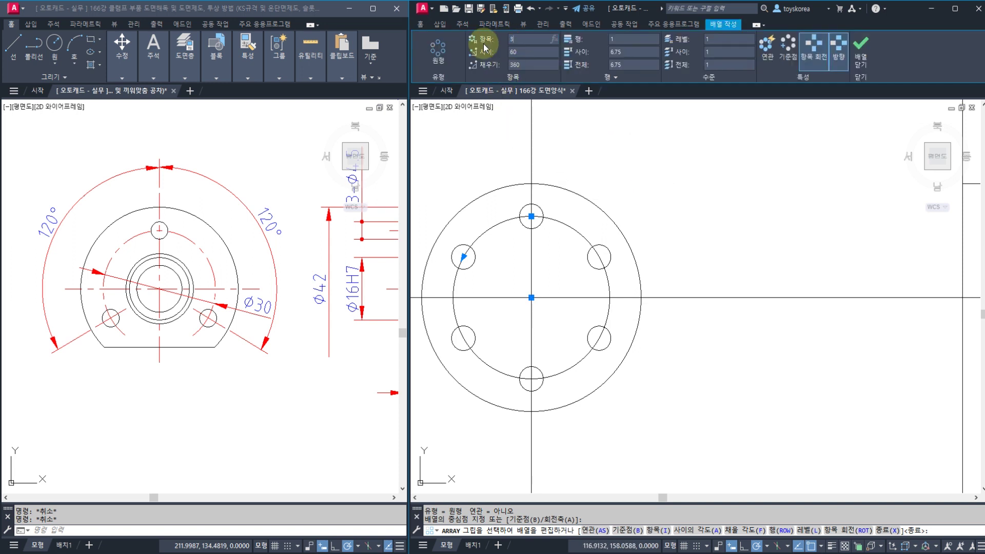
{"action": "key", "text": "Return"}
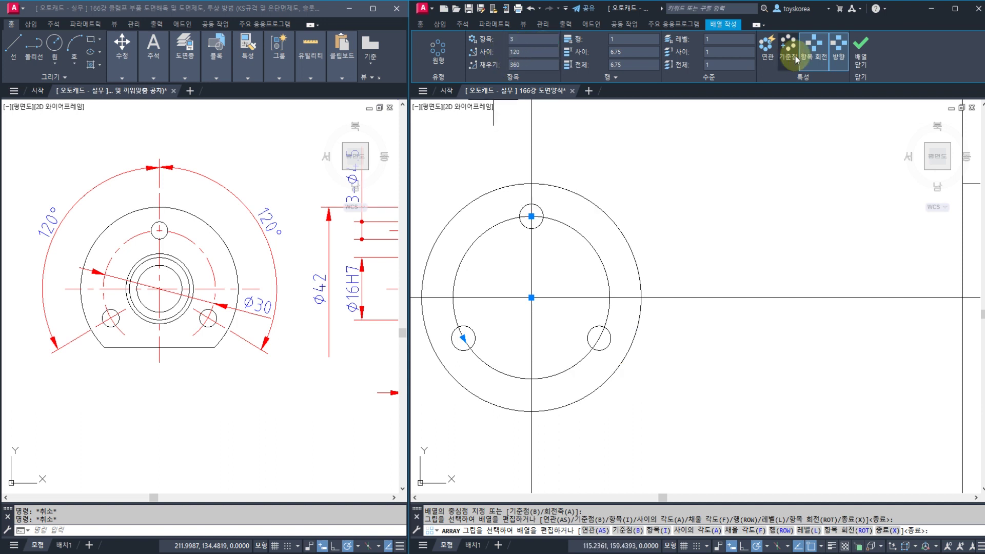
{"action": "left_click", "coordinate": [861, 52]}
{"action": "key", "text": "Escape"}
{"action": "key", "text": "Escape"}
{"action": "scroll", "coordinate": [631, 292], "scroll_direction": "down", "scroll_amount": 1}
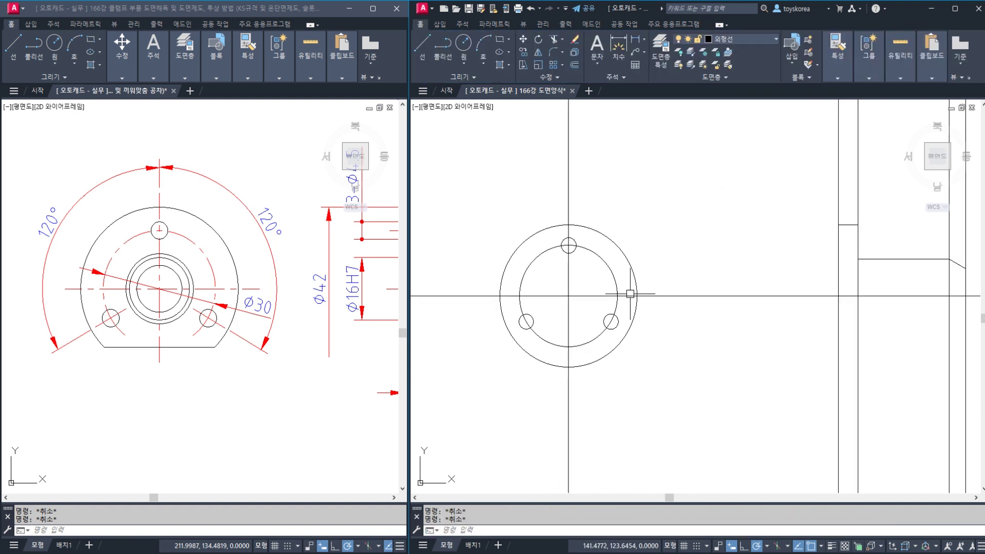
{"action": "scroll", "coordinate": [623, 292], "scroll_direction": "up", "scroll_amount": 1}
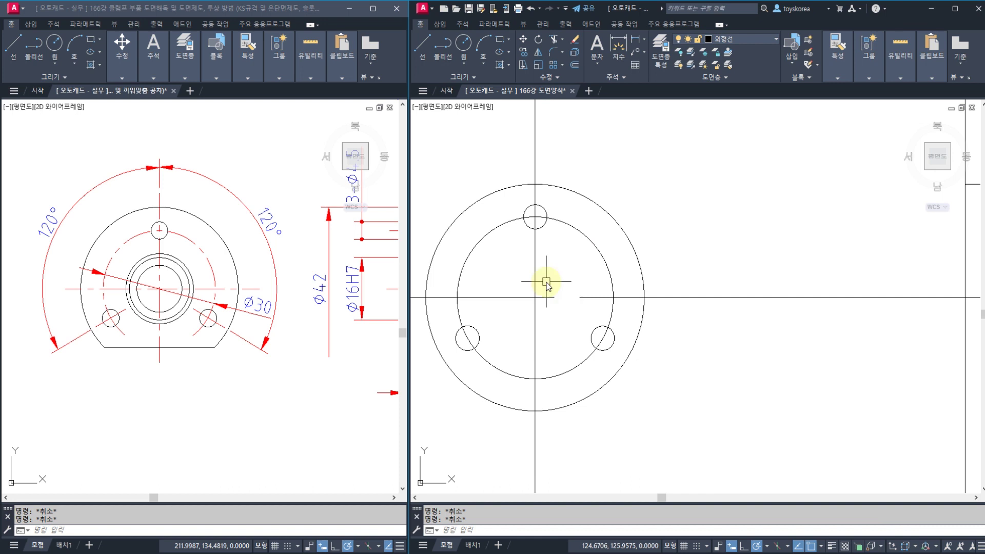
Polar array the vertical construction line around the front view's centre with 3 items over 360 degrees
{"action": "left_click", "coordinate": [535, 259]}
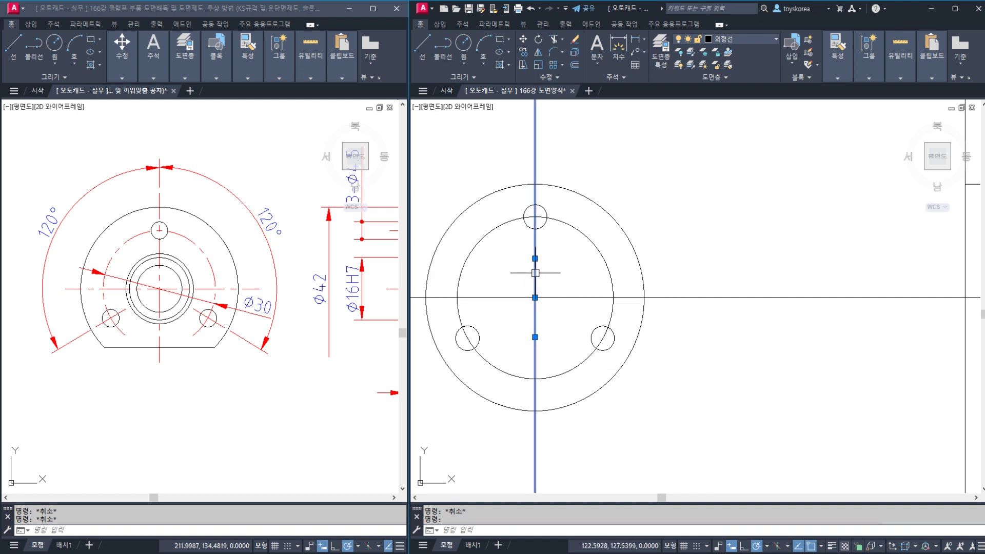
{"action": "key", "text": "Escape"}
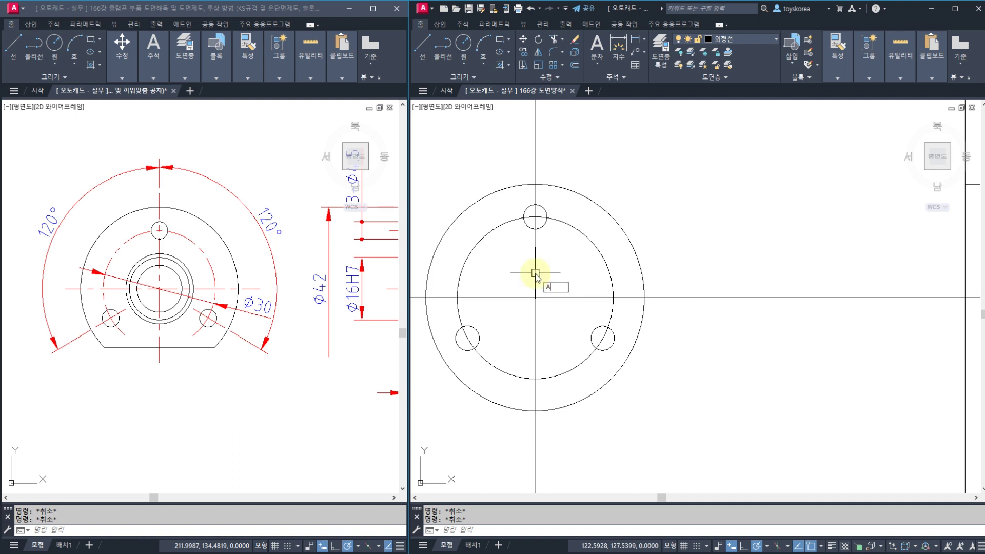
{"action": "key", "text": "Return"}
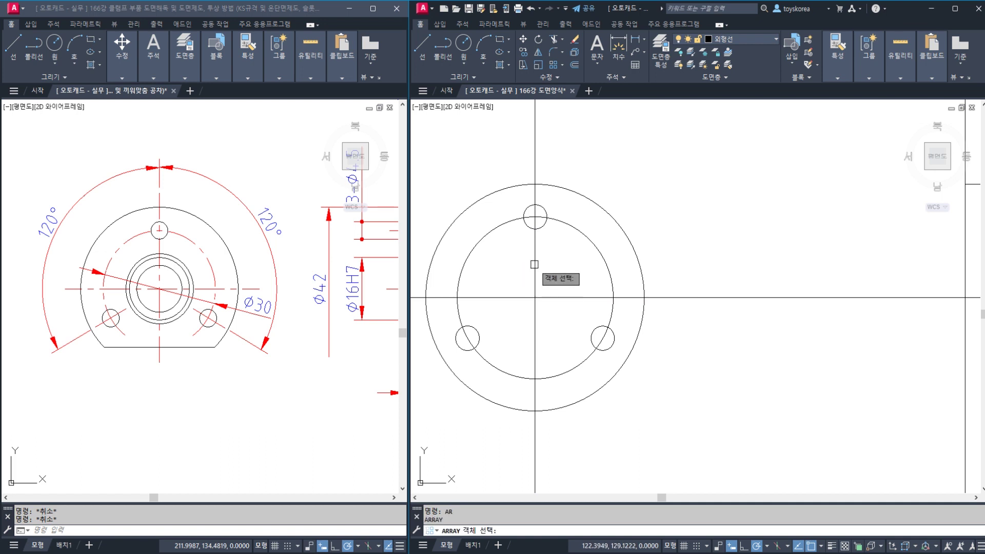
{"action": "left_click", "coordinate": [535, 265]}
{"action": "key", "text": "Return"}
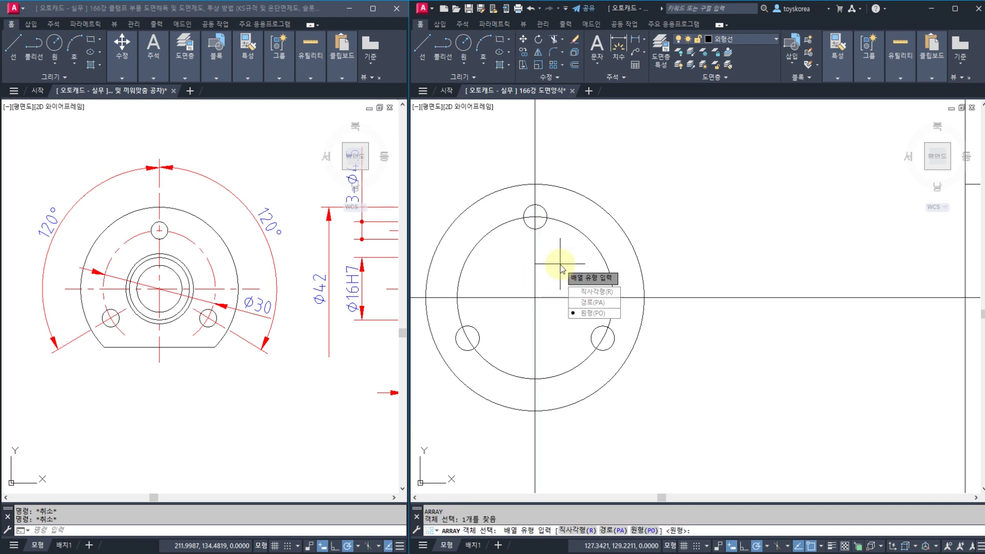
{"action": "left_click", "coordinate": [588, 313]}
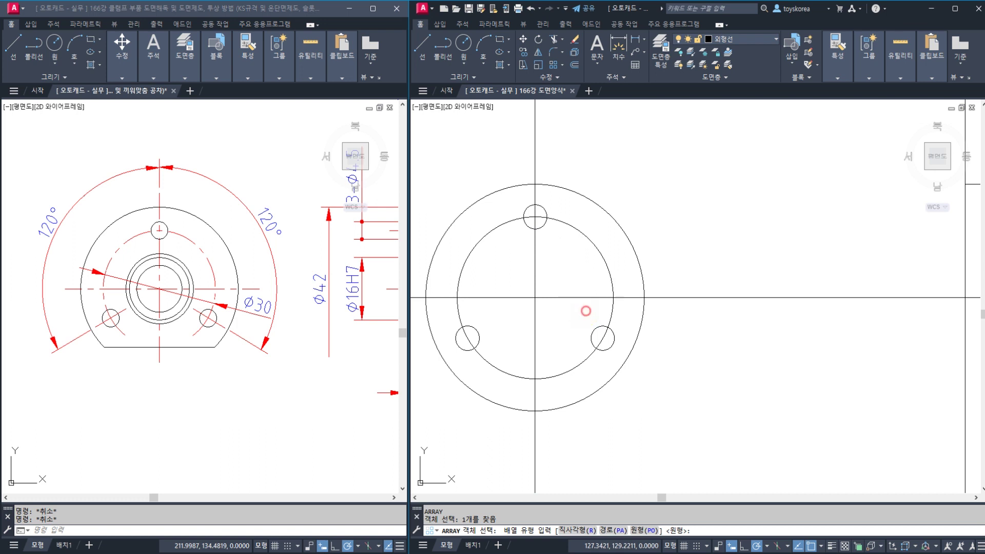
{"action": "left_click", "coordinate": [536, 298]}
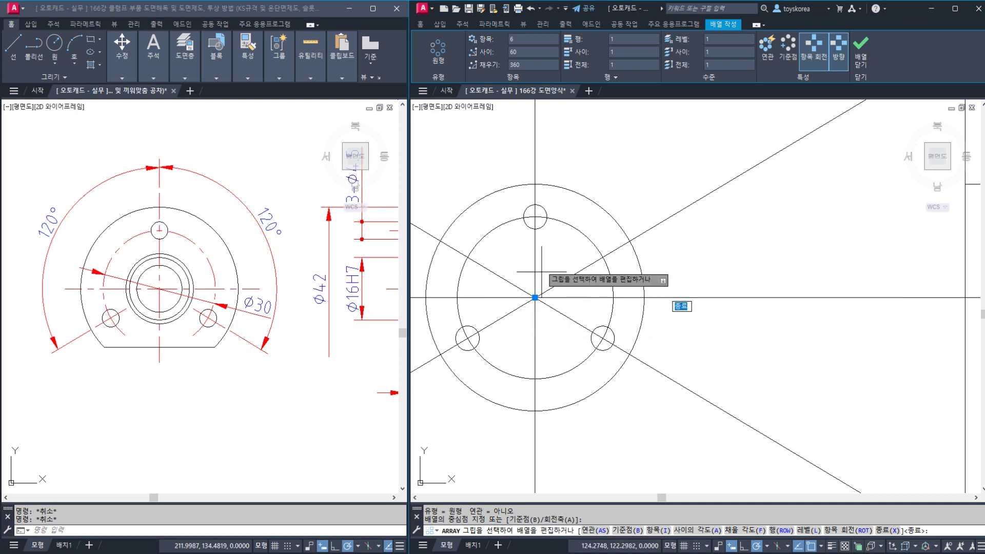
{"action": "left_click", "coordinate": [512, 40]}
{"action": "type", "text": "3"}
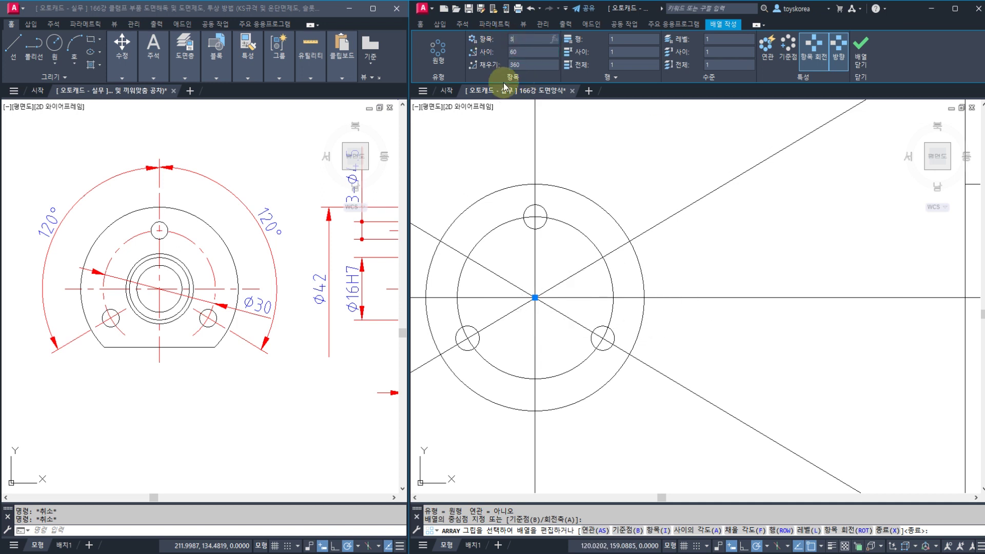
{"action": "key", "text": "Return"}
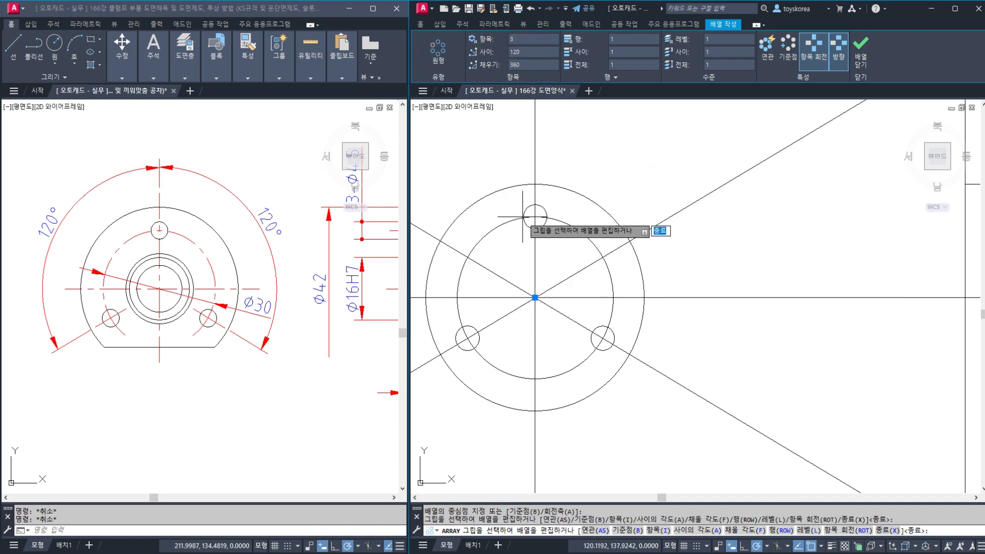
{"action": "left_click", "coordinate": [860, 52]}
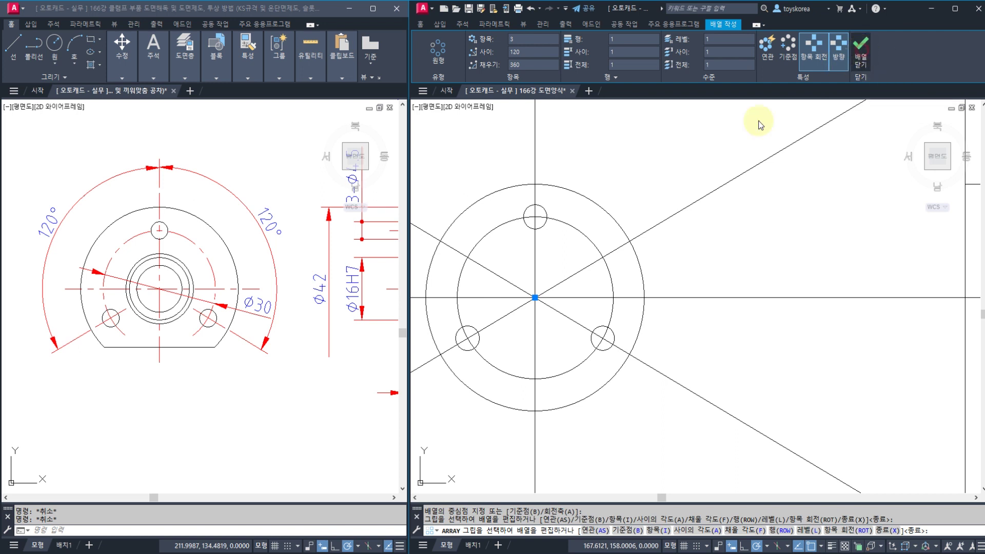
{"action": "middle_click_drag", "start_coordinate": [607, 292], "coordinate": [624, 293]}
{"action": "left_click", "coordinate": [595, 322]}
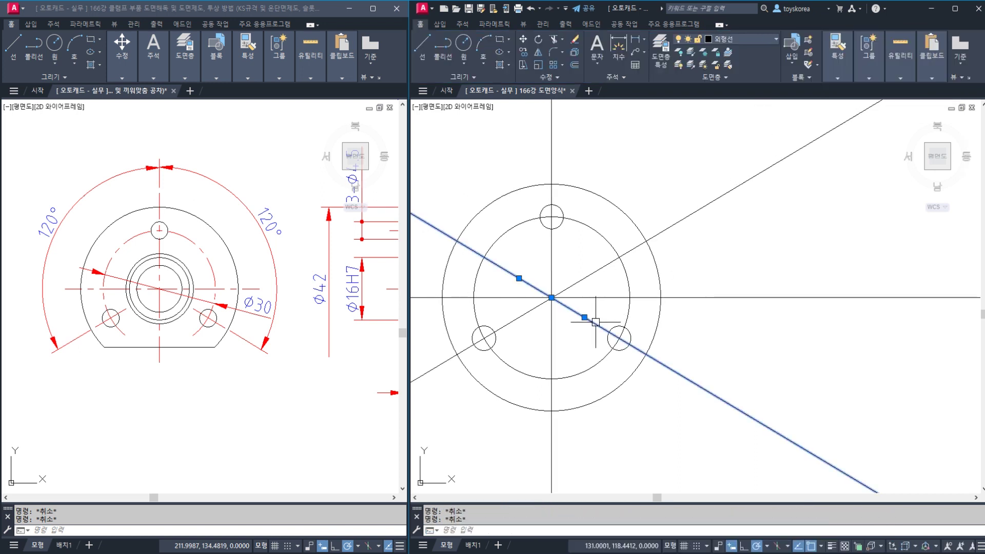
{"action": "left_click", "coordinate": [589, 275]}
{"action": "key", "text": "Escape"}
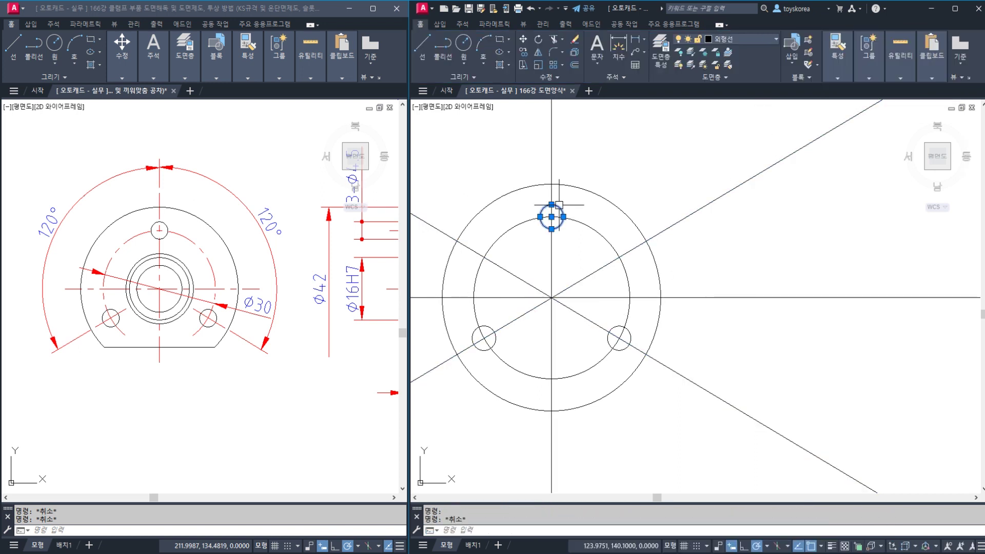
{"action": "left_click", "coordinate": [552, 195]}
{"action": "key", "text": "Escape"}
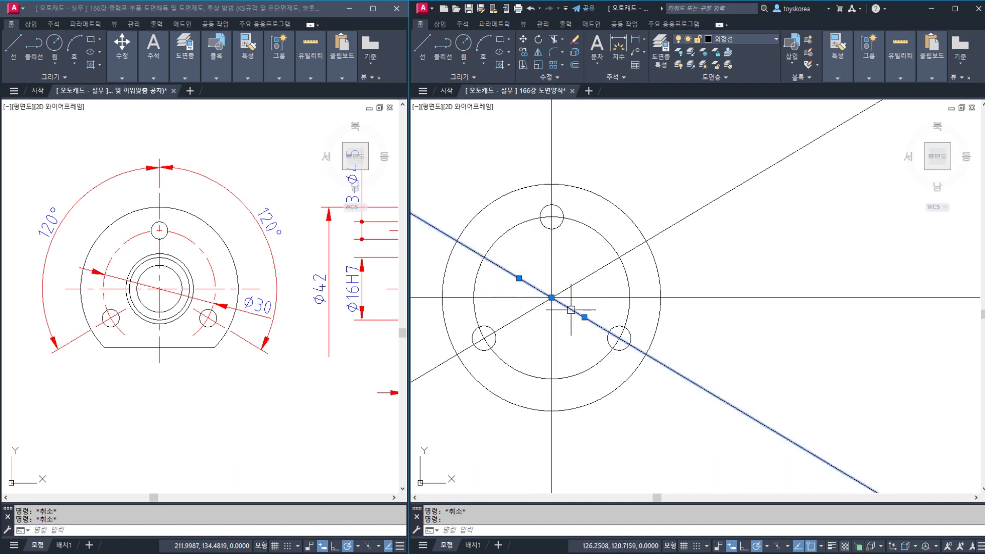
Break the diagonal construction line on both sides of the lower-left bolt hole, leaving a short centreline through it
{"action": "key", "text": "Return"}
{"action": "left_click", "coordinate": [506, 326]}
{"action": "left_click", "coordinate": [583, 285]}
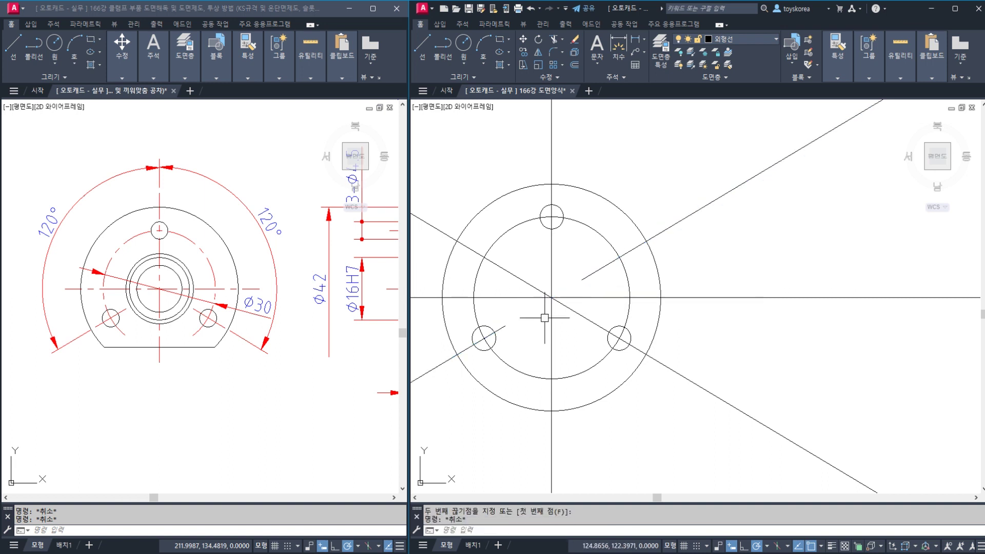
{"action": "key", "text": "Return"}
{"action": "left_click", "coordinate": [468, 349]}
{"action": "left_click", "coordinate": [437, 367]}
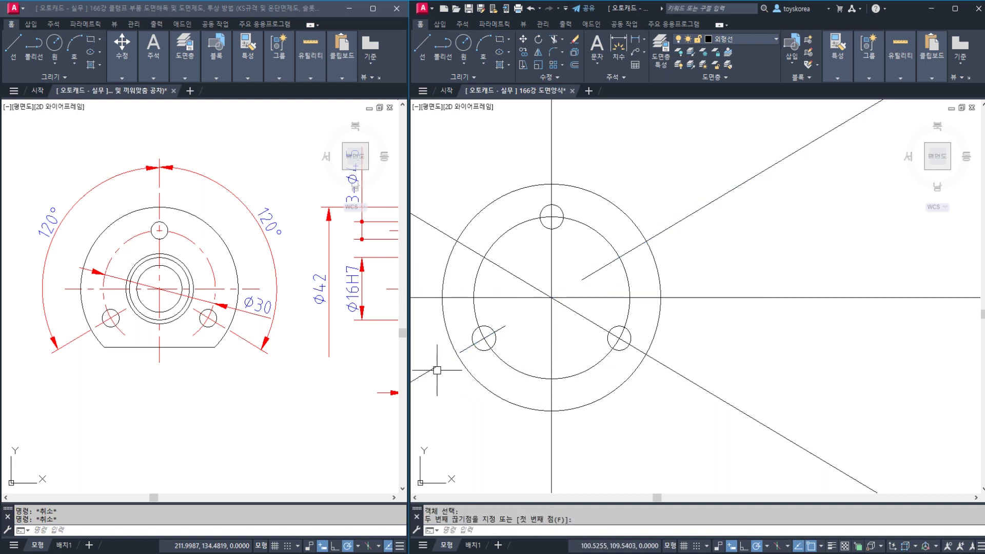
Break the other diagonal construction line on both sides of the lower-right bolt hole to leave a short centreline
{"action": "key", "text": "Return"}
{"action": "left_click", "coordinate": [642, 353]}
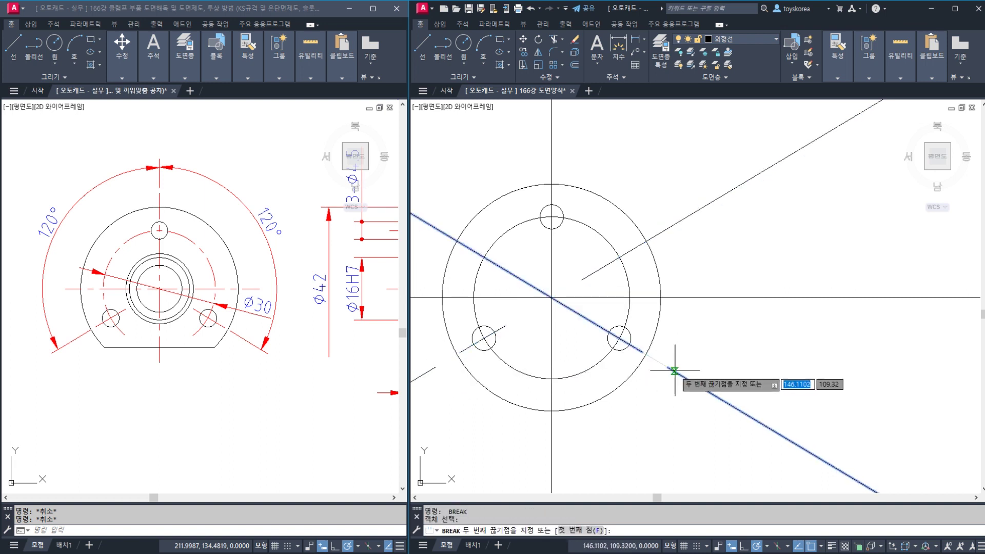
{"action": "left_click", "coordinate": [675, 371]}
{"action": "key", "text": "Return"}
{"action": "left_click", "coordinate": [600, 326]}
{"action": "left_click", "coordinate": [585, 318]}
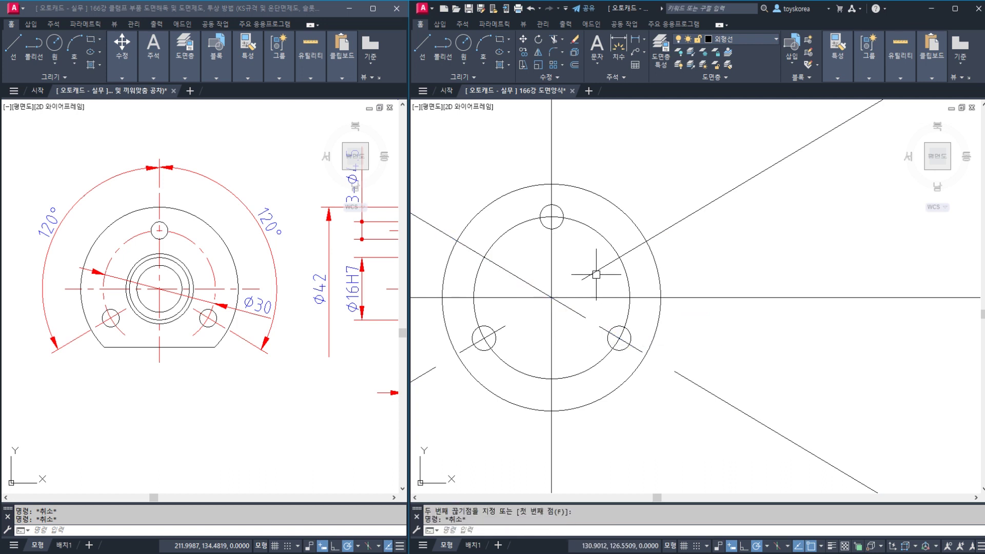
Erase the leftover diagonal line pieces around the front view and save the drawing
{"action": "key", "text": "Escape"}
{"action": "left_click", "coordinate": [583, 279]}
{"action": "key", "text": "Delete"}
{"action": "left_click", "coordinate": [567, 304]}
{"action": "key", "text": "Delete"}
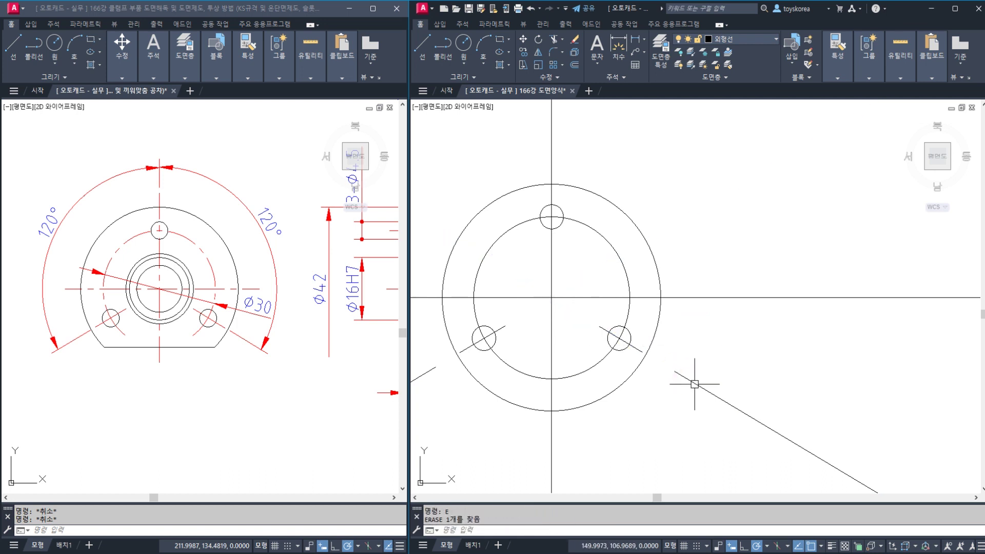
{"action": "left_click", "coordinate": [693, 383]}
{"action": "type", "text": "e"}
{"action": "key", "text": "Return"}
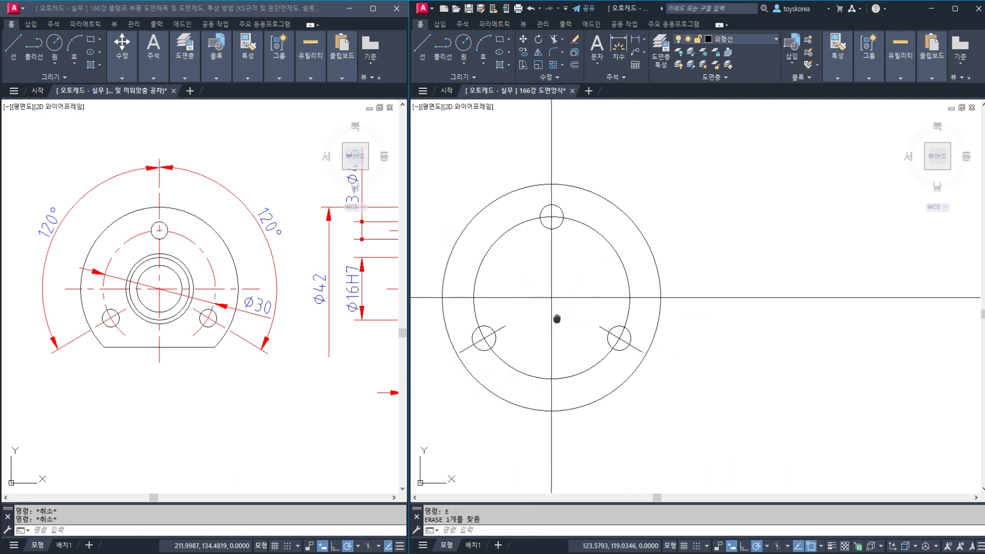
{"action": "middle_click_drag", "start_coordinate": [559, 318], "coordinate": [549, 320]}
{"action": "key", "text": "ctrl+s"}
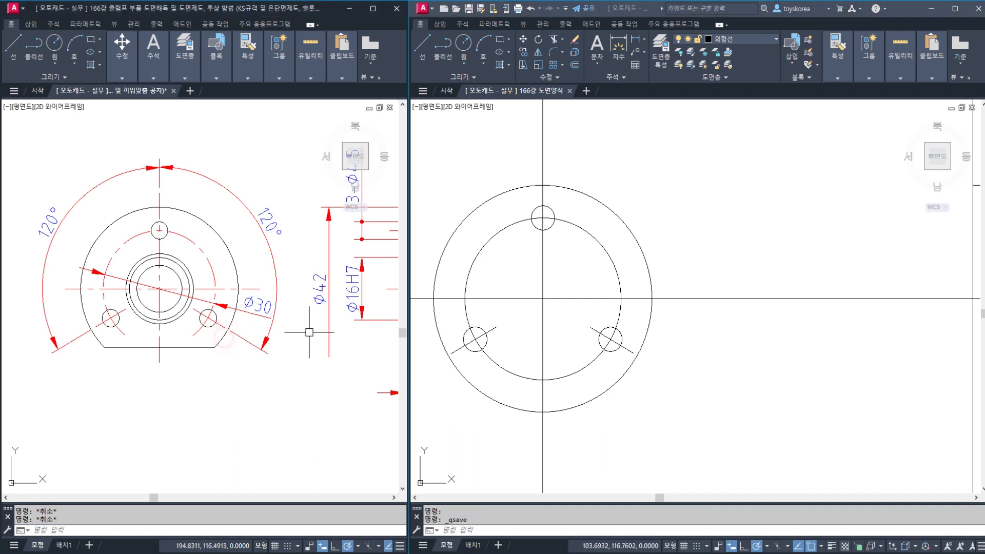
Draw a horizontal construction line from the top bolt hole's centre across to the section view
{"action": "middle_click_drag", "start_coordinate": [318, 302], "coordinate": [258, 312]}
{"action": "left_click", "coordinate": [258, 311]}
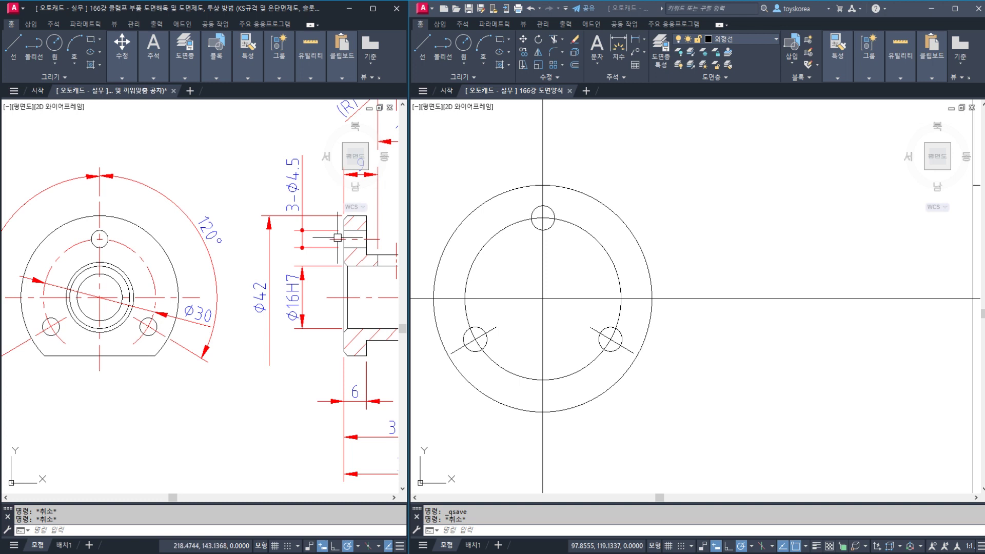
{"action": "left_click", "coordinate": [634, 272]}
{"action": "middle_click_drag", "start_coordinate": [634, 273], "coordinate": [517, 285]}
{"action": "type", "text": "XL"}
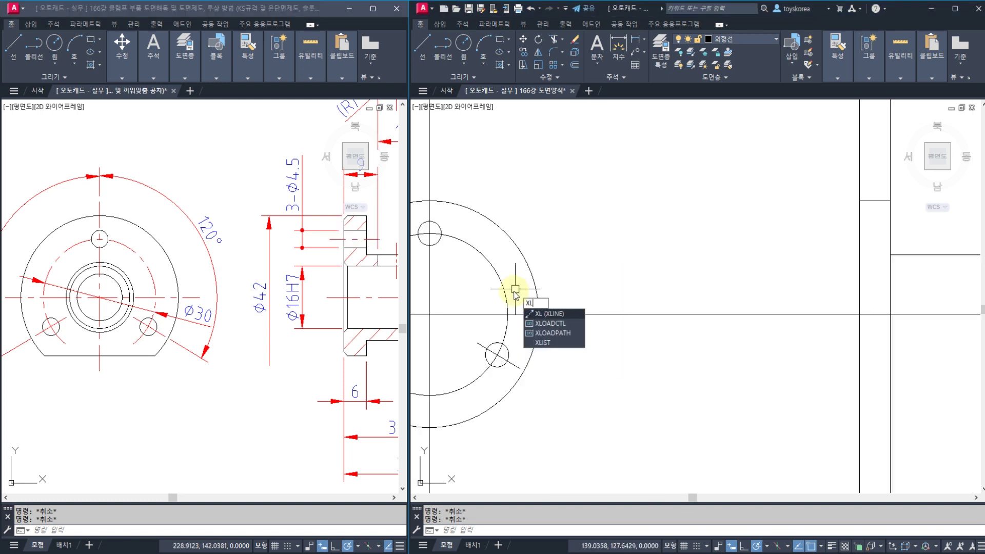
{"action": "key", "text": "Return"}
{"action": "left_click", "coordinate": [430, 234]}
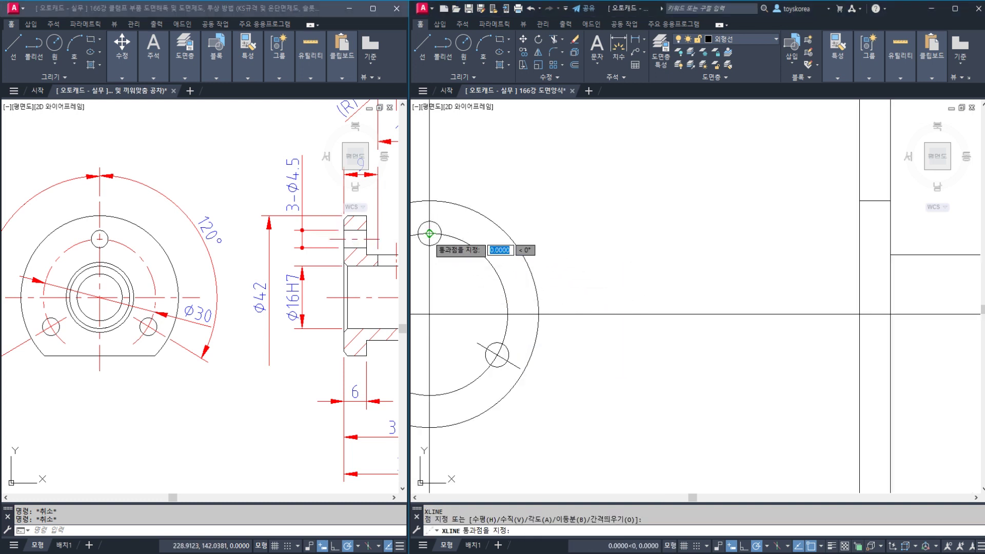
{"action": "left_click", "coordinate": [588, 230]}
{"action": "key", "text": "Escape"}
{"action": "middle_click_drag", "start_coordinate": [588, 229], "coordinate": [600, 232]}
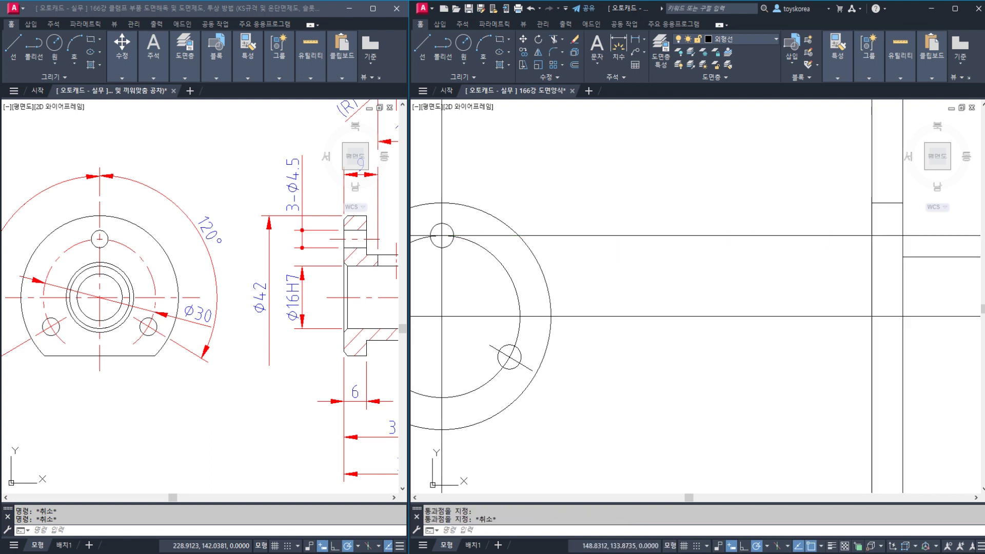
Examine the top bolt hole in the reference front view and select its two edge lines in the reference section view
{"action": "middle_click_drag", "start_coordinate": [454, 273], "coordinate": [471, 276]}
{"action": "key", "text": "Escape"}
{"action": "key", "text": "Escape"}
{"action": "scroll", "coordinate": [94, 236], "scroll_direction": "up", "scroll_amount": 4}
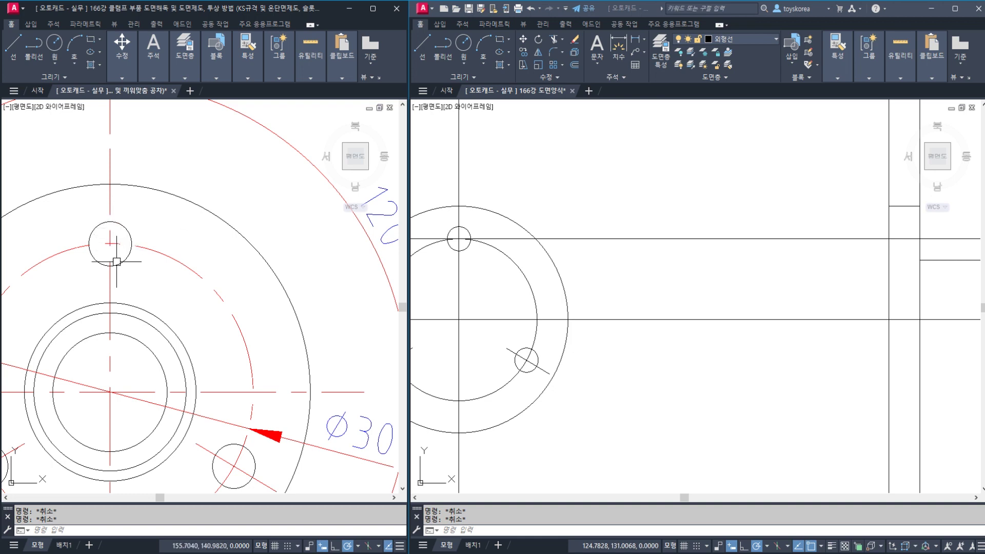
{"action": "scroll", "coordinate": [111, 254], "scroll_direction": "down", "scroll_amount": 4}
{"action": "scroll", "coordinate": [110, 254], "scroll_direction": "down", "scroll_amount": 1}
{"action": "scroll", "coordinate": [267, 262], "scroll_direction": "up", "scroll_amount": 4}
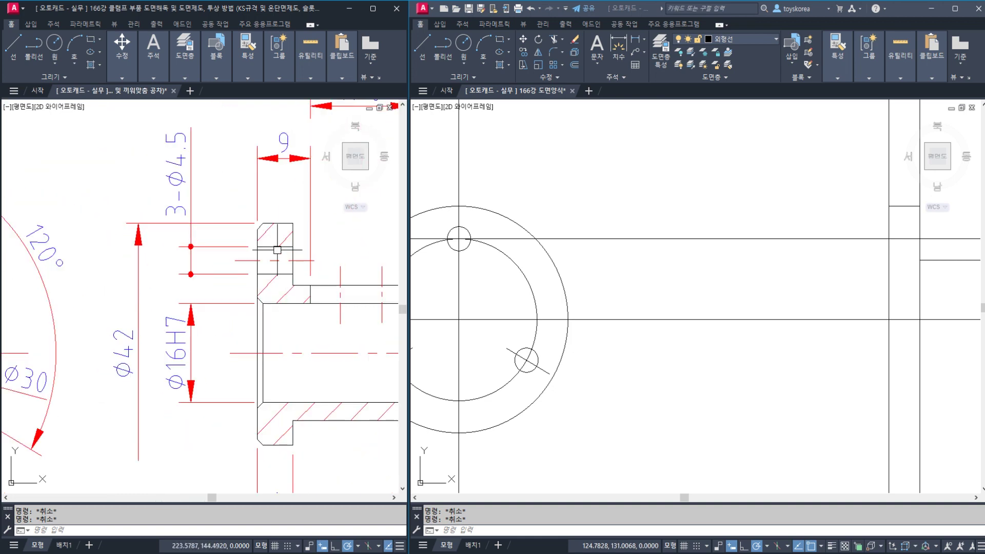
{"action": "scroll", "coordinate": [277, 250], "scroll_direction": "up", "scroll_amount": 2}
{"action": "left_click", "coordinate": [280, 245]}
{"action": "left_click", "coordinate": [290, 286]}
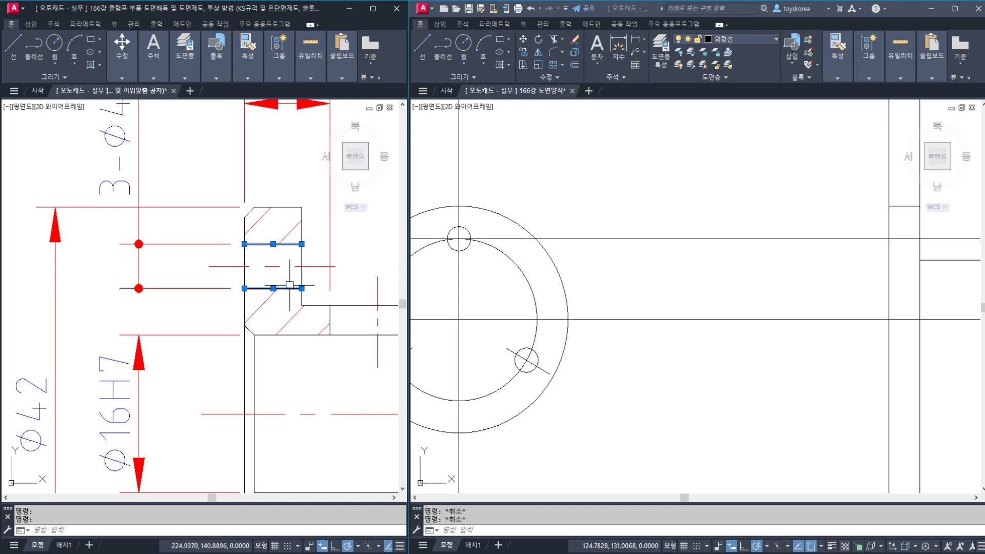
Draw horizontal construction lines from the top and bottom quadrants of the front view's top bolt hole across to the section view
{"action": "left_click", "coordinate": [167, 170]}
{"action": "middle_click_drag", "start_coordinate": [169, 165], "coordinate": [165, 219]}
{"action": "key", "text": "Escape"}
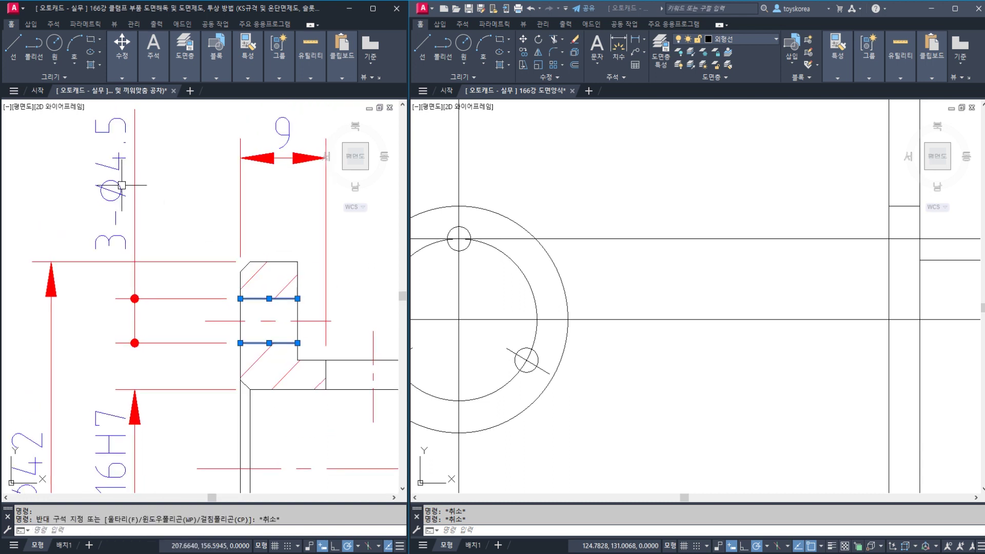
{"action": "left_click", "coordinate": [583, 301]}
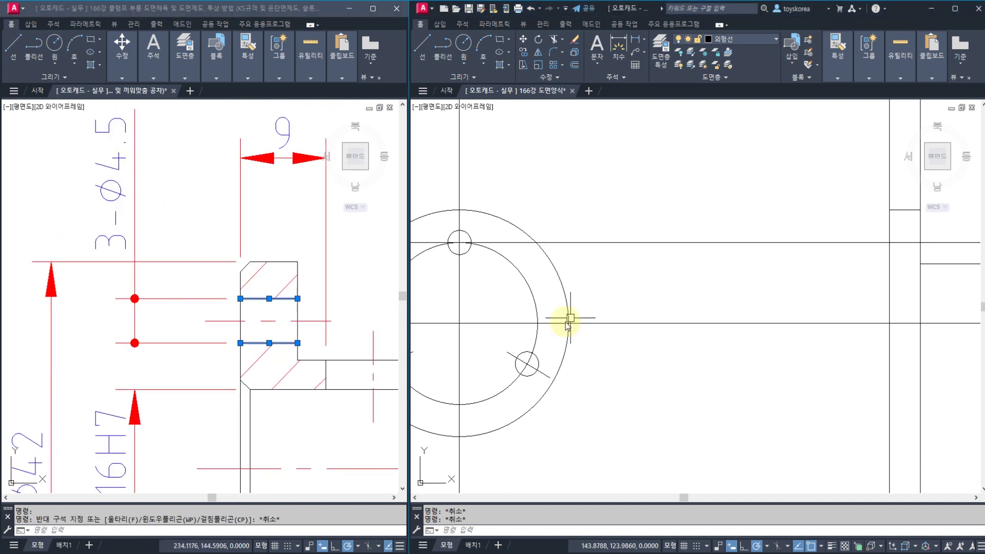
{"action": "type", "text": "XL"}
{"action": "key", "text": "Return"}
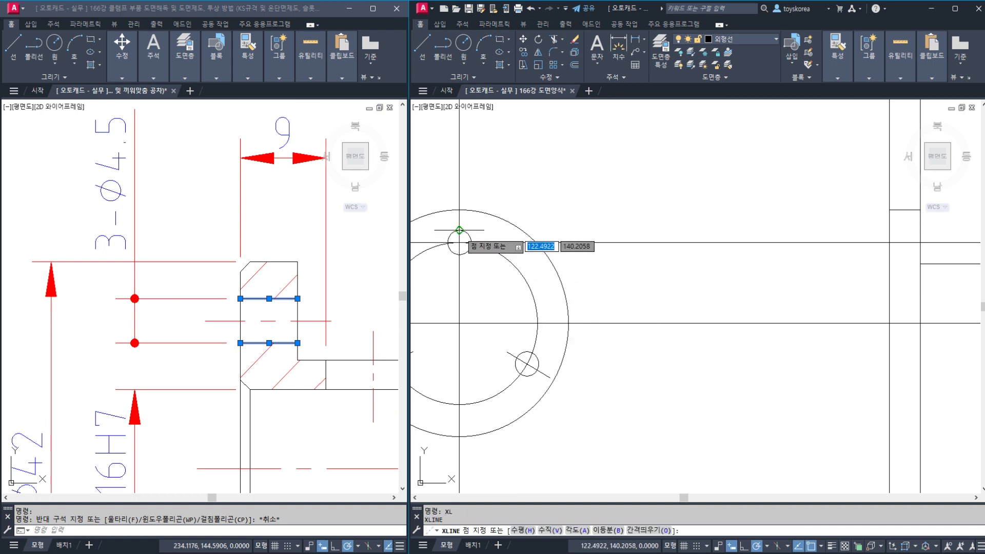
{"action": "left_click", "coordinate": [460, 229]}
{"action": "left_click", "coordinate": [483, 230]}
{"action": "key", "text": "Return"}
{"action": "key", "text": "Return"}
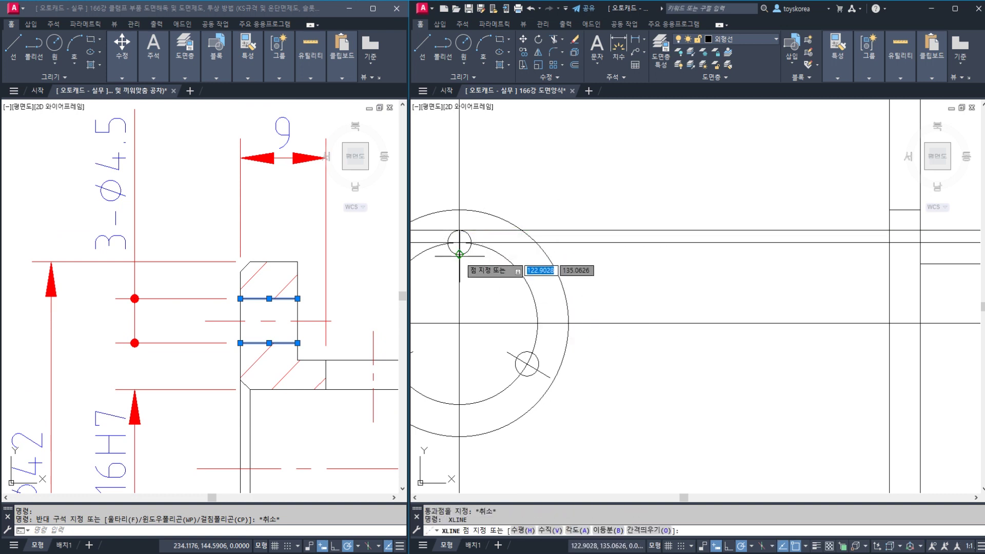
{"action": "left_click", "coordinate": [459, 255]}
{"action": "left_click", "coordinate": [513, 254]}
{"action": "key", "text": "Escape"}
Trim the bolt hole's two projected edge lines to the flange's two vertical edges in the section view
{"action": "middle_click_drag", "start_coordinate": [627, 248], "coordinate": [452, 265]}
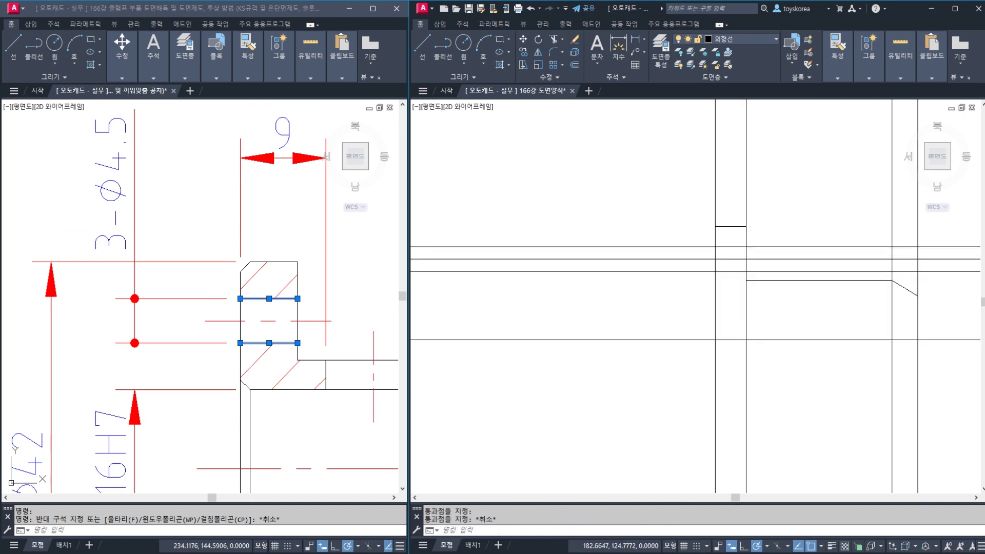
{"action": "key", "text": "Return"}
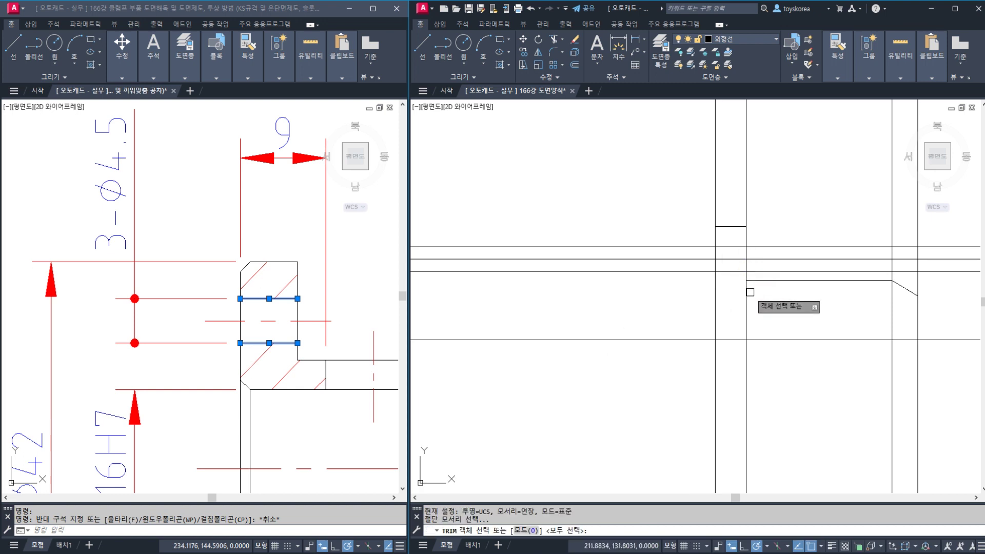
{"action": "left_click", "coordinate": [747, 294]}
{"action": "left_click", "coordinate": [717, 297]}
{"action": "key", "text": "Return"}
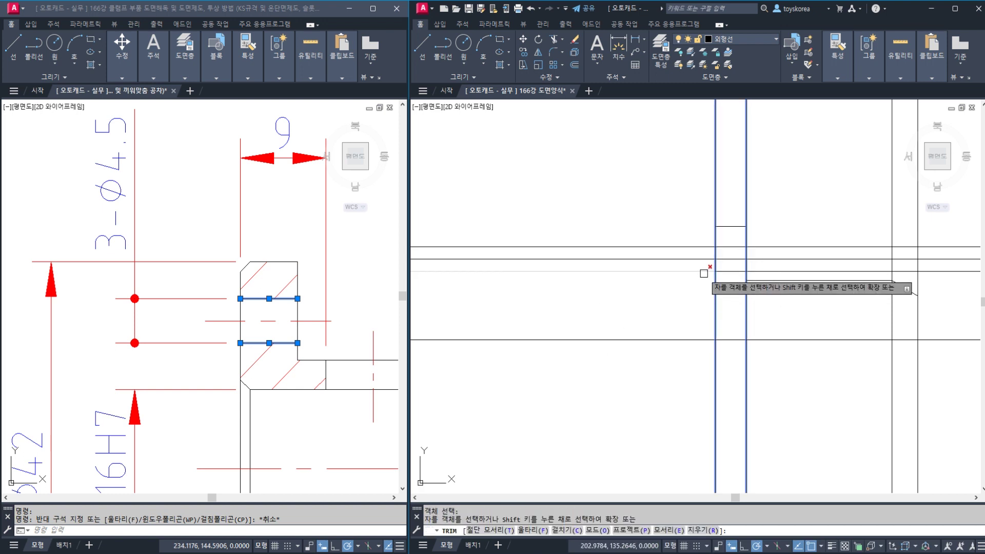
{"action": "left_click", "coordinate": [699, 250]}
{"action": "left_click", "coordinate": [777, 248]}
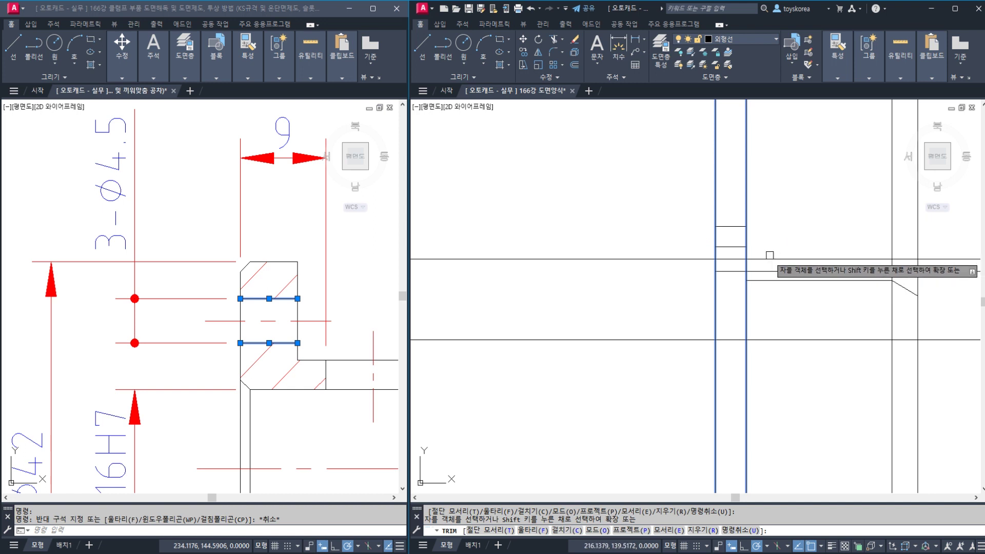
{"action": "left_click", "coordinate": [765, 271]}
{"action": "key", "text": "Escape"}
Break the bolt hole's horizontal construction line just outside both flange faces to leave a short centreline
{"action": "middle_click_drag", "start_coordinate": [663, 300], "coordinate": [661, 301]}
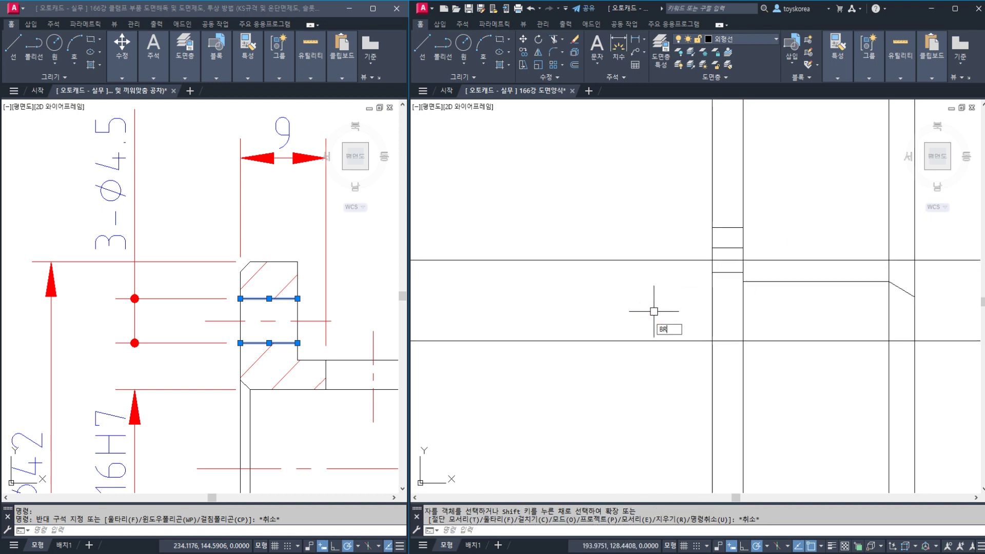
{"action": "key", "text": "Return"}
{"action": "left_click", "coordinate": [662, 261]}
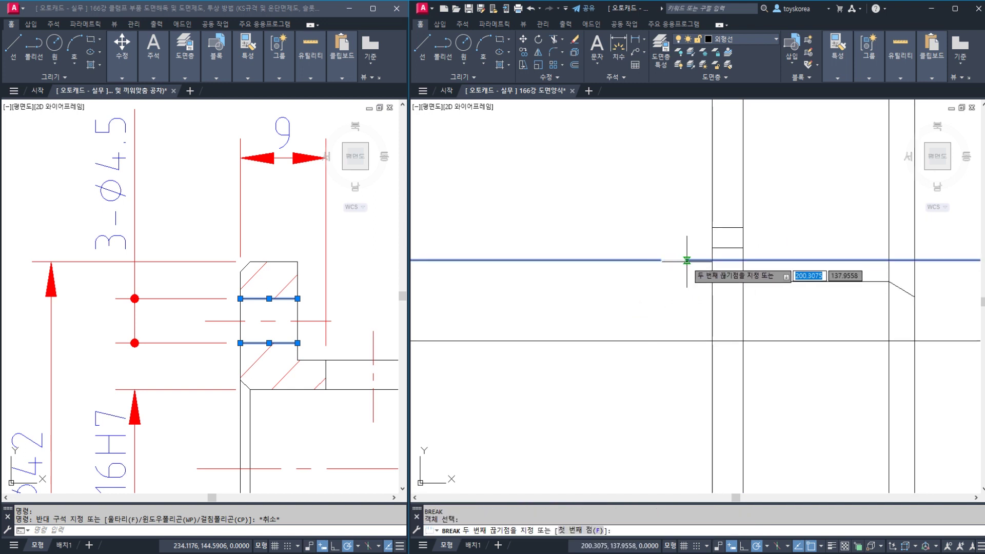
{"action": "left_click", "coordinate": [687, 260]}
{"action": "key", "text": "Return"}
{"action": "left_click", "coordinate": [780, 260]}
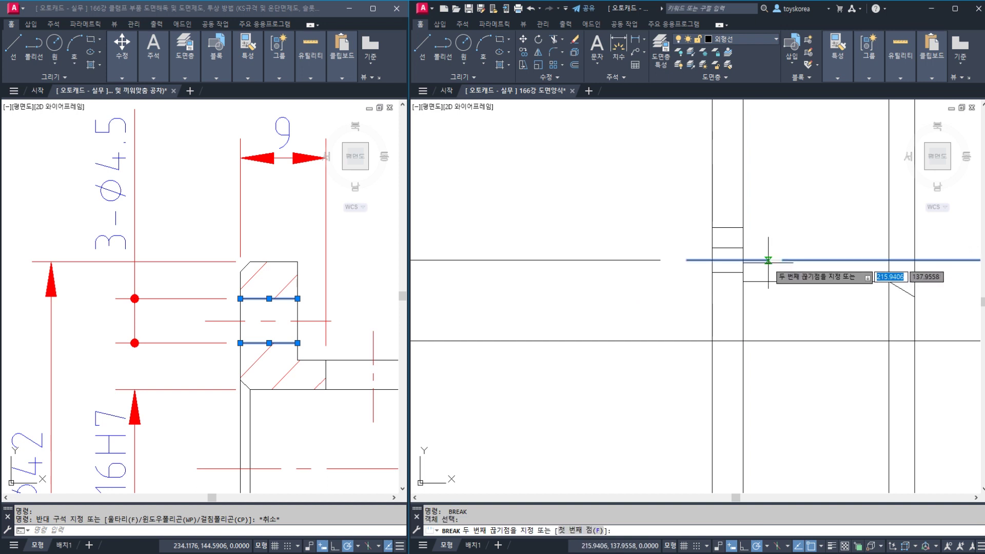
{"action": "left_click", "coordinate": [768, 260]}
Erase the leftover pieces of the construction line on both sides of the hole's centreline and save the drawing
{"action": "left_click", "coordinate": [785, 260]}
{"action": "type", "text": "E"}
{"action": "key", "text": "Return"}
{"action": "left_click", "coordinate": [644, 260]}
{"action": "type", "text": "E"}
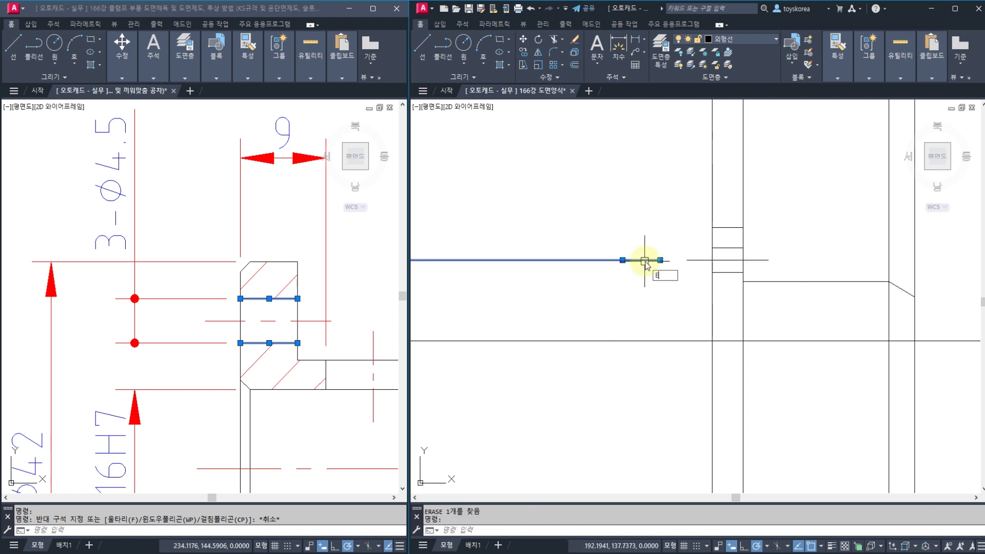
{"action": "key", "text": "Return"}
{"action": "scroll", "coordinate": [644, 262], "scroll_direction": "down", "scroll_amount": 3}
{"action": "middle_click_drag", "start_coordinate": [634, 293], "coordinate": [736, 273]}
{"action": "key", "text": "ctrl+s"}
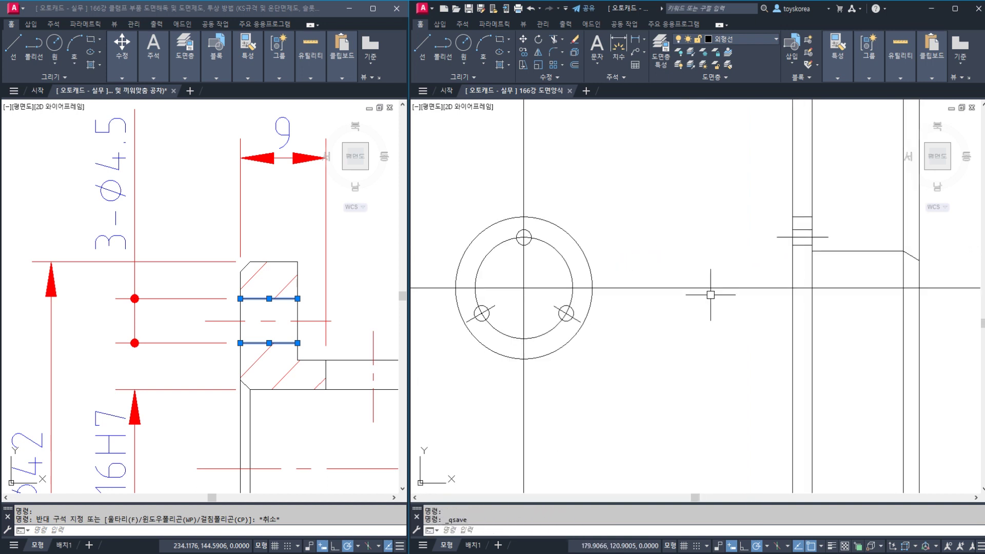
Examine the reference front view's inner circles and the matching chamfer, bore and small-hole edges in the reference section view
{"action": "left_click", "coordinate": [231, 362]}
{"action": "key", "text": "Escape"}
{"action": "scroll", "coordinate": [110, 325], "scroll_direction": "down", "scroll_amount": 3}
{"action": "mouse_move", "coordinate": [110, 325]}
{"action": "middle_mouse_down"}
{"action": "mouse_move", "coordinate": [84, 352]}
{"action": "mouse_move", "coordinate": [180, 335]}
{"action": "middle_mouse_up"}
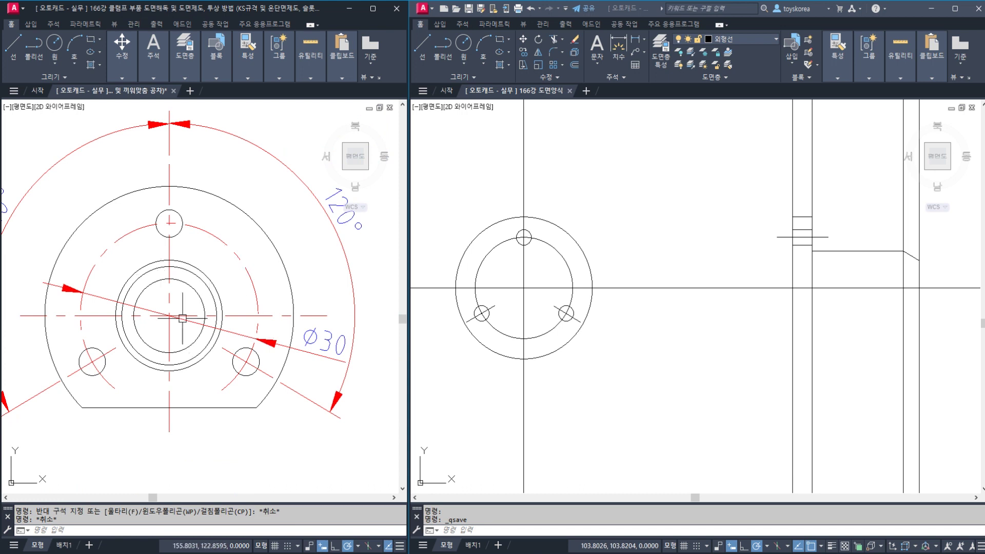
{"action": "left_click", "coordinate": [234, 293]}
{"action": "left_click", "coordinate": [183, 299]}
{"action": "scroll", "coordinate": [251, 288], "scroll_direction": "right", "scroll_amount": 5}
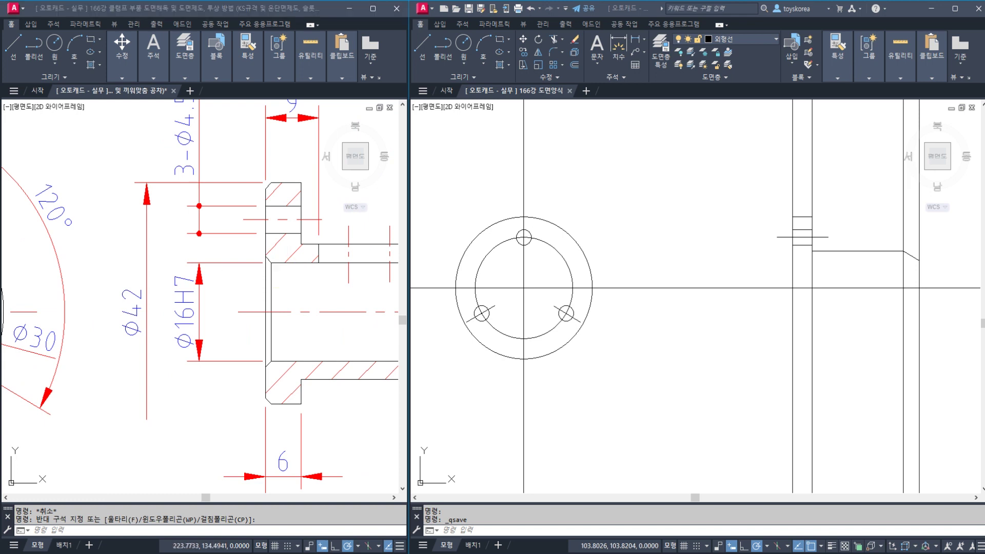
{"action": "middle_click_drag", "start_coordinate": [286, 271], "coordinate": [155, 268]}
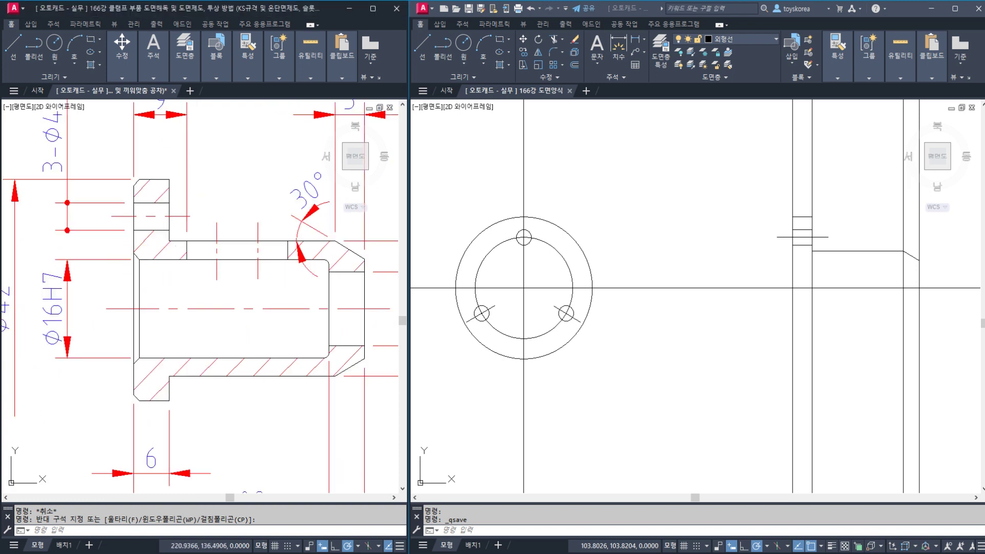
{"action": "key", "text": "Escape"}
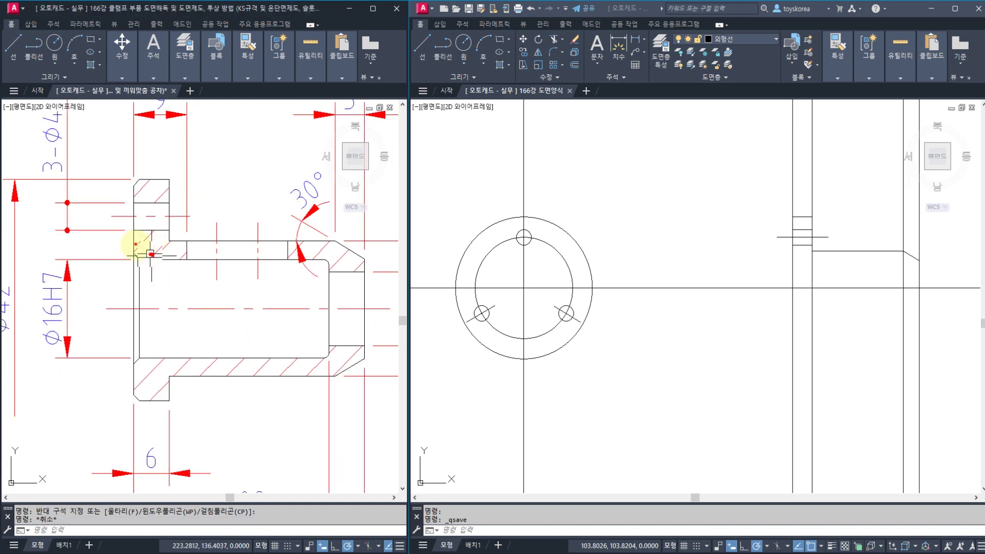
{"action": "left_click_drag", "start_coordinate": [132, 254], "coordinate": [29, 248]}
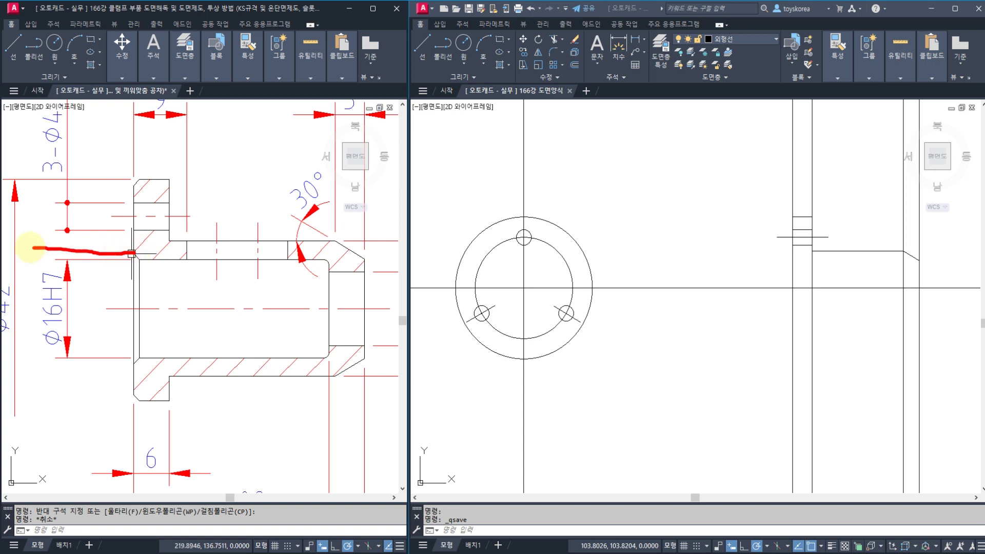
{"action": "left_click_drag", "start_coordinate": [159, 260], "coordinate": [72, 260]}
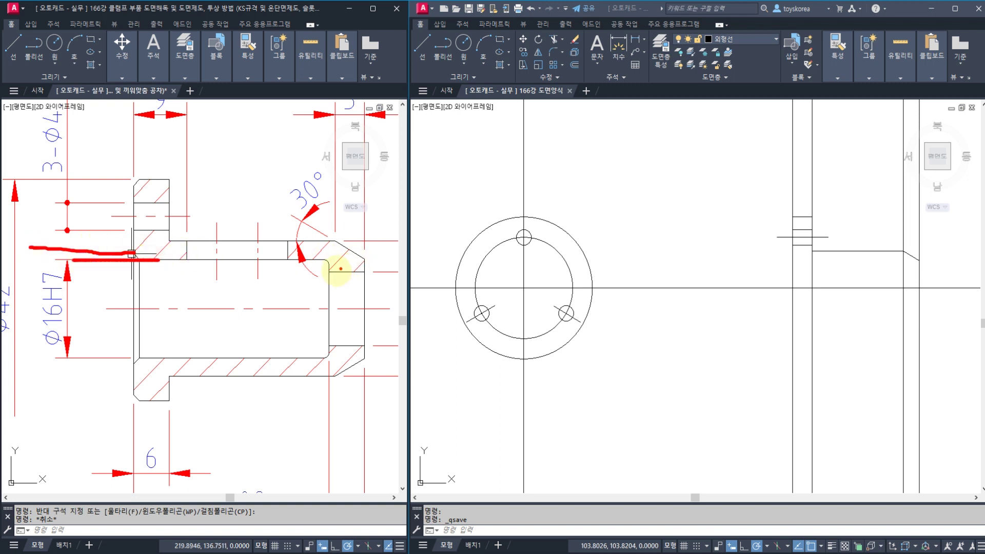
{"action": "left_click_drag", "start_coordinate": [341, 269], "coordinate": [226, 275]}
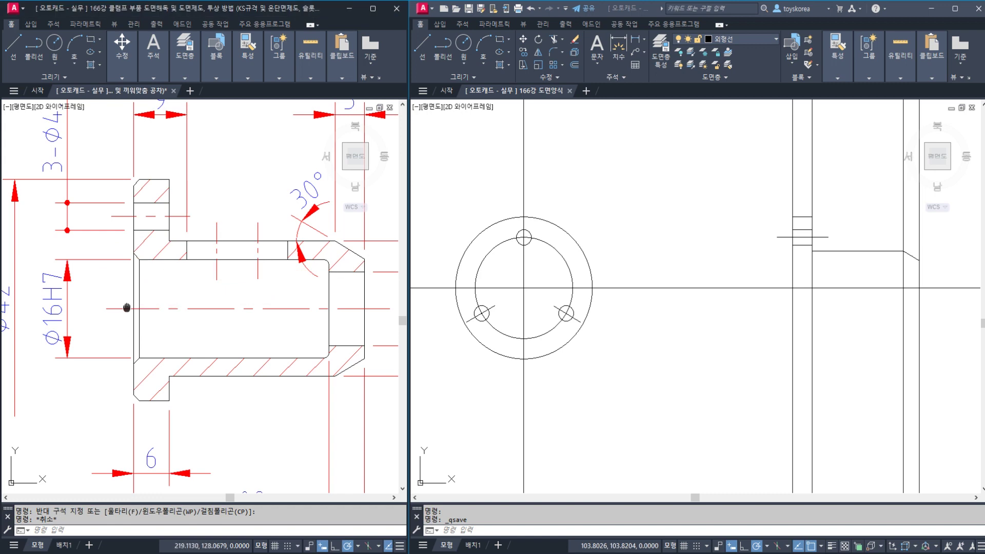
Inspect the three concentric inner circles in the reference front view by selecting them, and clear the selection
{"action": "middle_click_drag", "start_coordinate": [127, 308], "coordinate": [320, 303]}
{"action": "left_click", "coordinate": [200, 274]}
{"action": "left_click", "coordinate": [153, 296]}
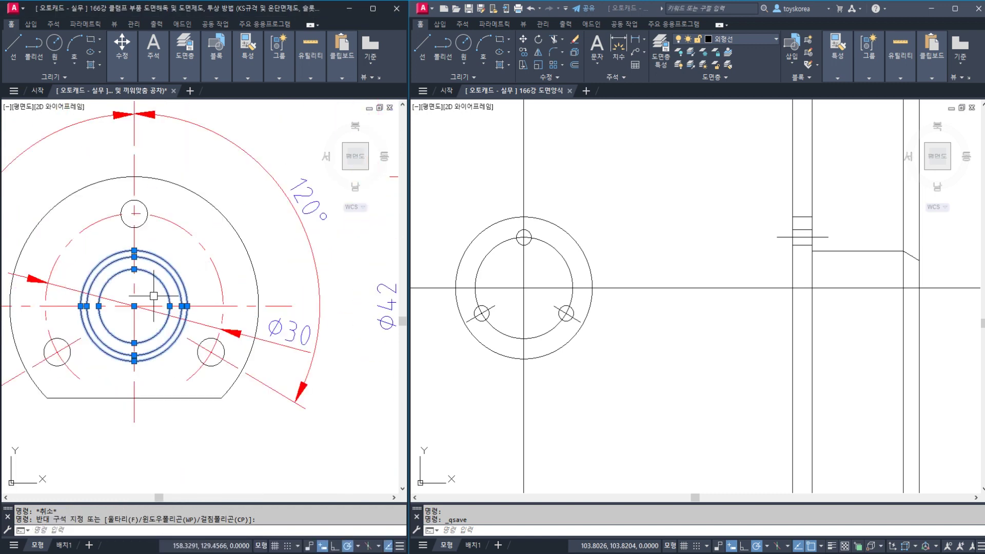
{"action": "left_click", "coordinate": [272, 282]}
{"action": "key", "text": "Escape"}
{"action": "left_click", "coordinate": [172, 276]}
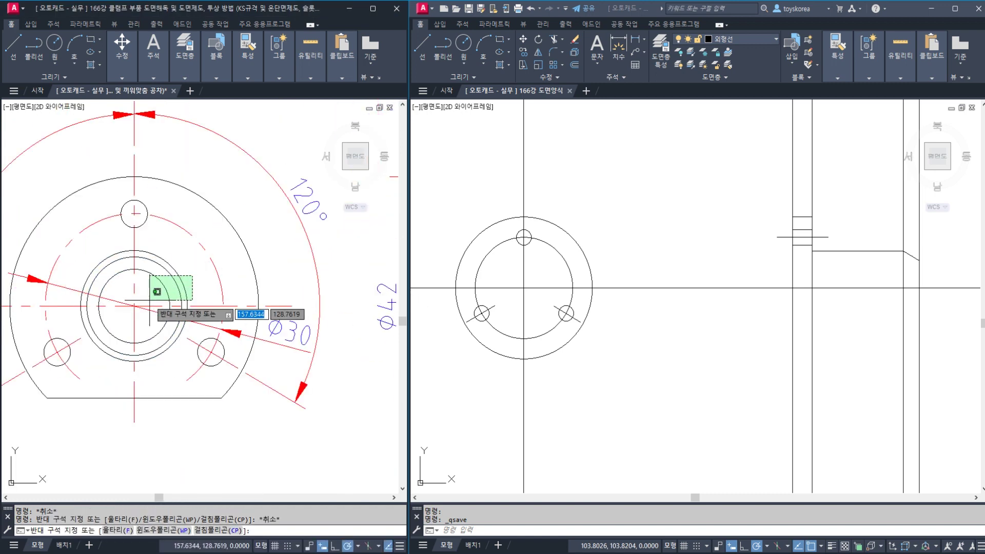
{"action": "left_click", "coordinate": [149, 300]}
{"action": "key", "text": "Escape"}
{"action": "middle_click_drag", "start_coordinate": [176, 288], "coordinate": [2, 290]}
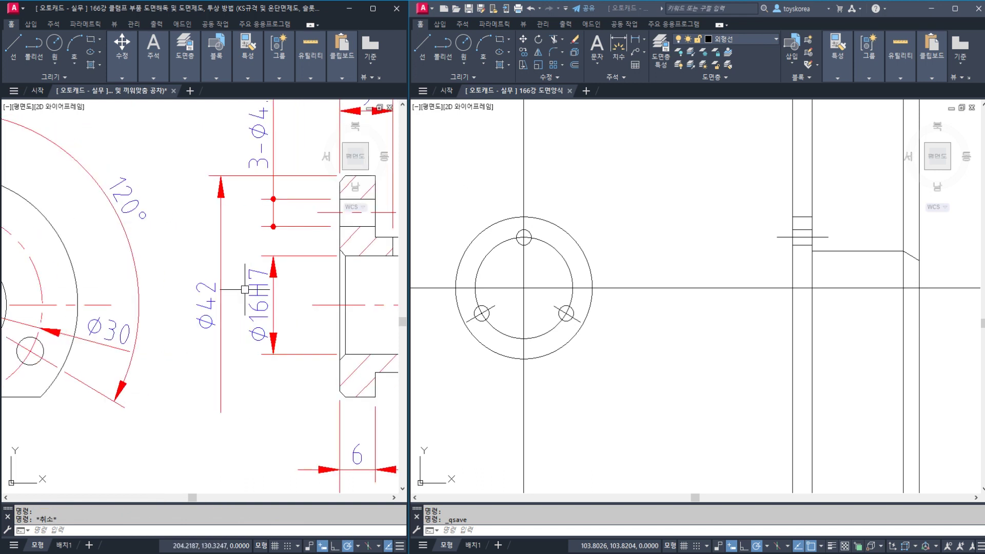
Compare the section view being drawn with the reference and examine the reference's bore diameter and depth dimensions
{"action": "middle_click_drag", "start_coordinate": [405, 295], "coordinate": [165, 300]}
{"action": "left_click", "coordinate": [699, 319]}
{"action": "scroll", "coordinate": [728, 257], "scroll_direction": "up", "scroll_amount": 5}
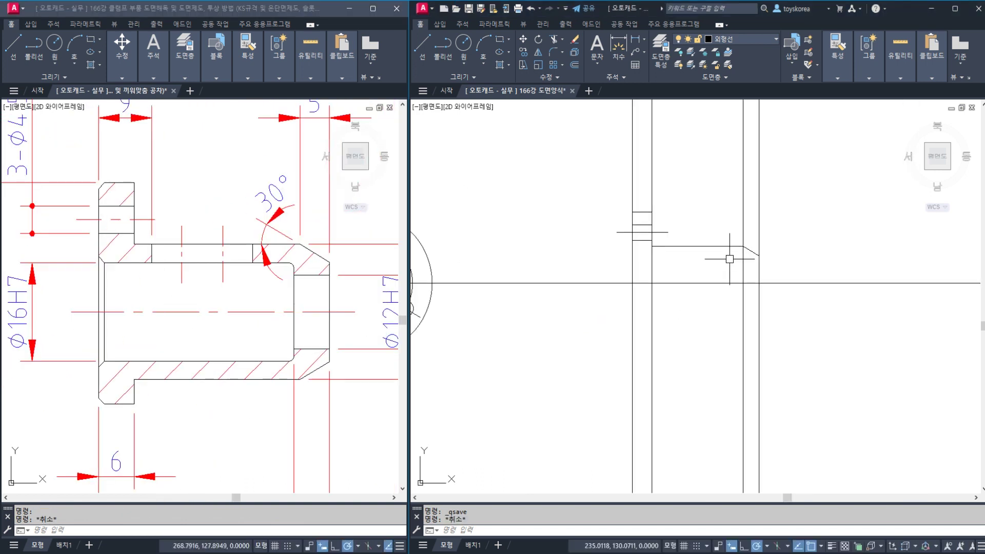
{"action": "middle_click_drag", "start_coordinate": [669, 306], "coordinate": [710, 297]}
{"action": "left_click", "coordinate": [218, 334]}
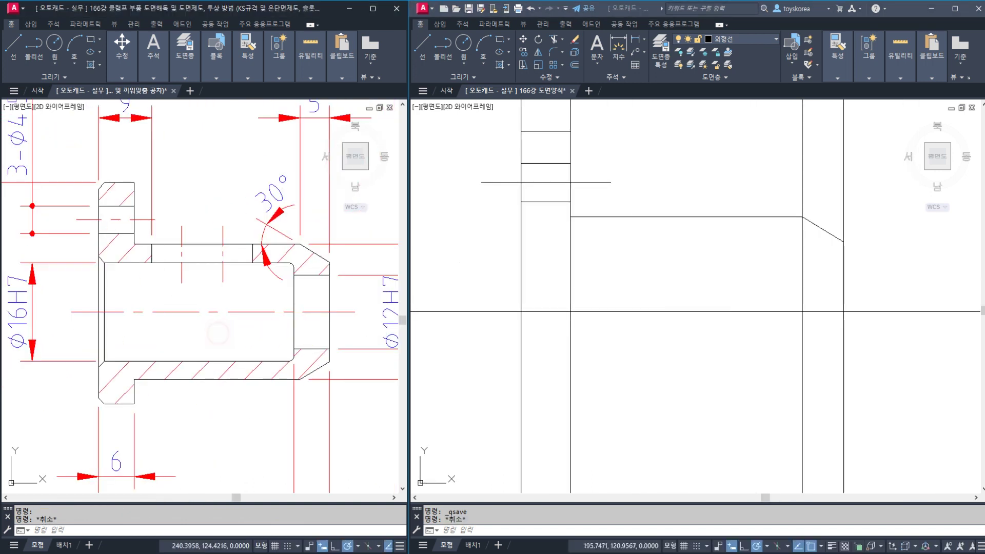
{"action": "scroll", "coordinate": [249, 315], "scroll_direction": "down", "scroll_amount": 3}
{"action": "left_click", "coordinate": [249, 315]}
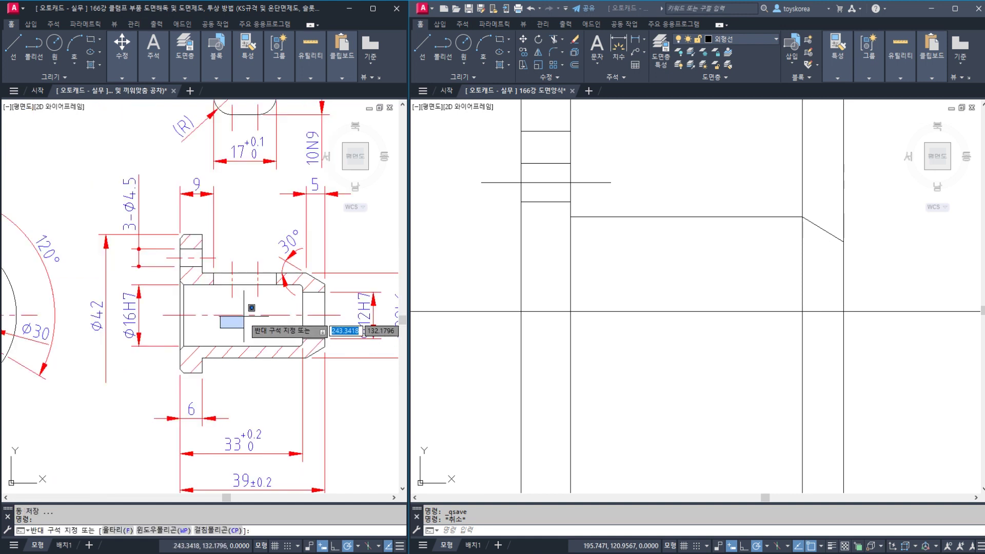
{"action": "key", "text": "Escape"}
{"action": "scroll", "coordinate": [253, 318], "scroll_direction": "up", "scroll_amount": 3}
{"action": "scroll", "coordinate": [259, 318], "scroll_direction": "down", "scroll_amount": 3}
{"action": "scroll", "coordinate": [341, 309], "scroll_direction": "up", "scroll_amount": 1}
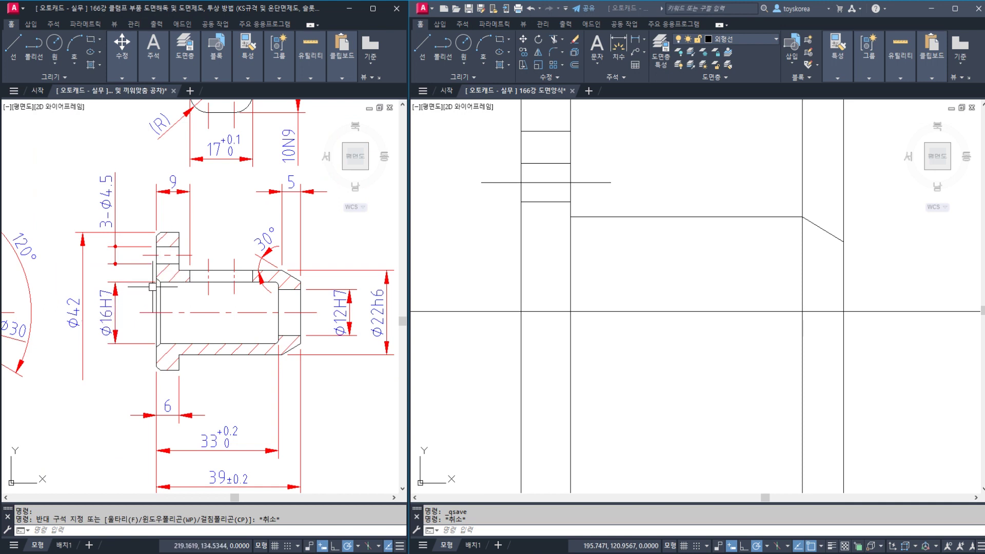
Offset the section view's horizontal centreline upward by 12/2 for the upper edge of the small bore
{"action": "left_click", "coordinate": [506, 290]}
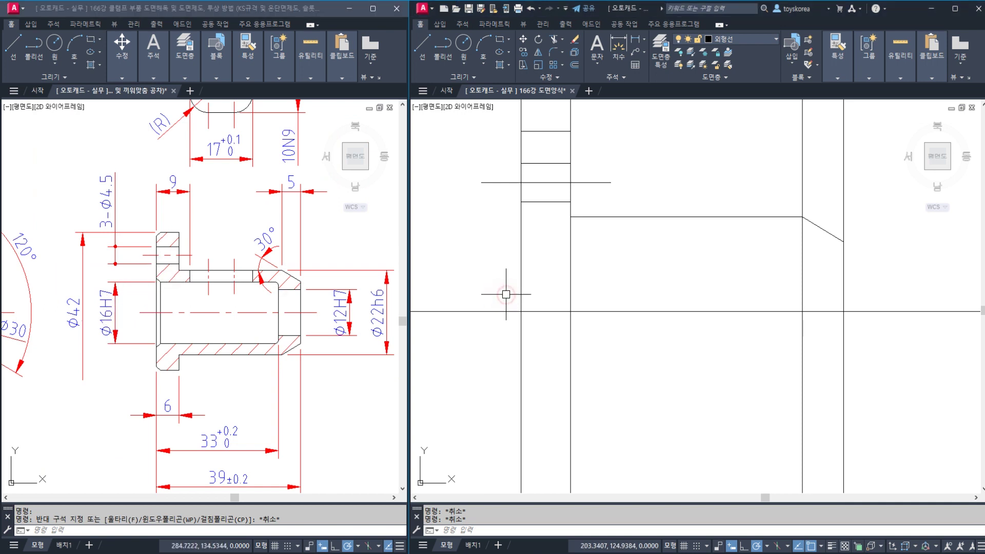
{"action": "type", "text": "o"}
{"action": "key", "text": "Return"}
{"action": "type", "text": "12"}
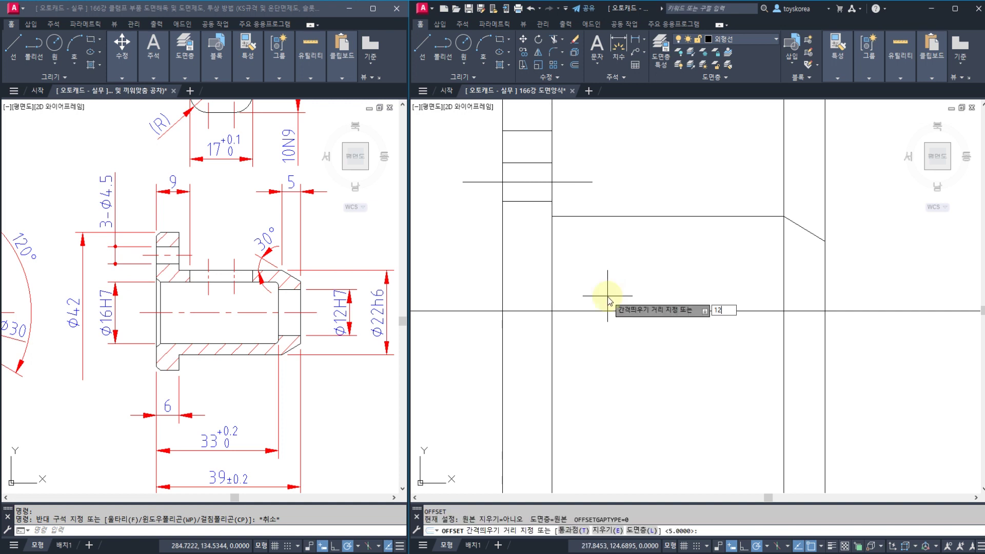
{"action": "type", "text": "/2"}
{"action": "key", "text": "Return"}
{"action": "left_click", "coordinate": [606, 310]}
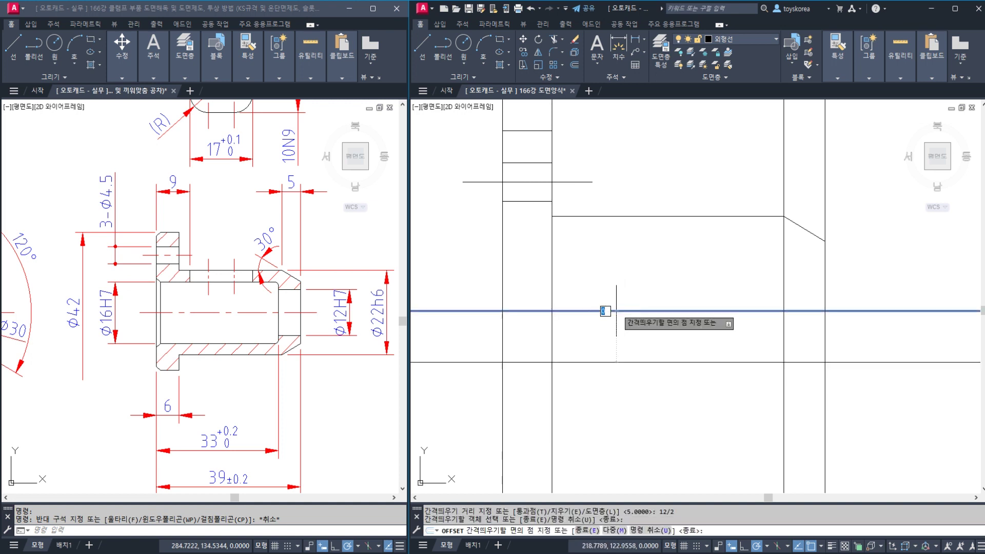
{"action": "left_click", "coordinate": [623, 292]}
{"action": "key", "text": "Escape"}
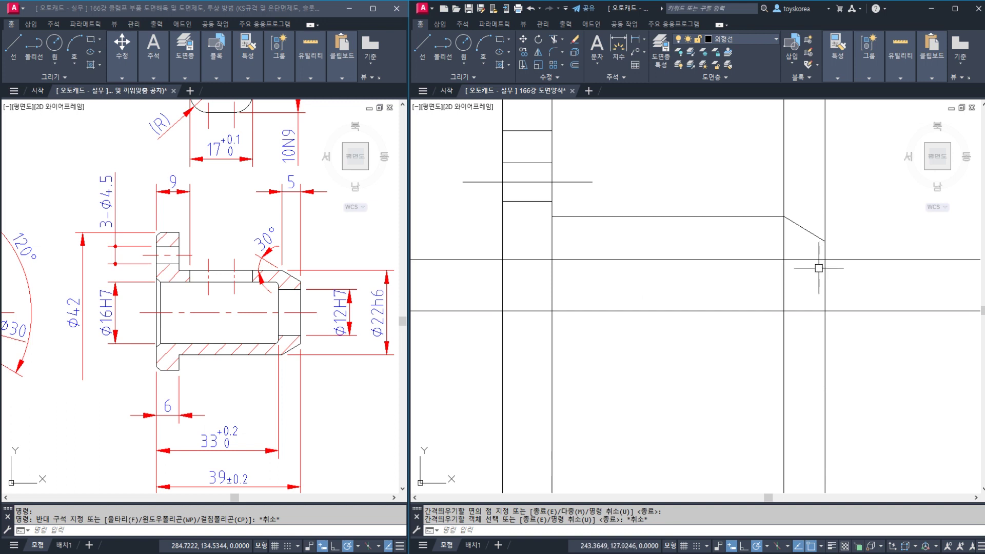
Compare the vertical line at the taper's start with the bore shoulder and end-face edges in the reference section view
{"action": "left_click", "coordinate": [784, 275]}
{"action": "left_click", "coordinate": [310, 218]}
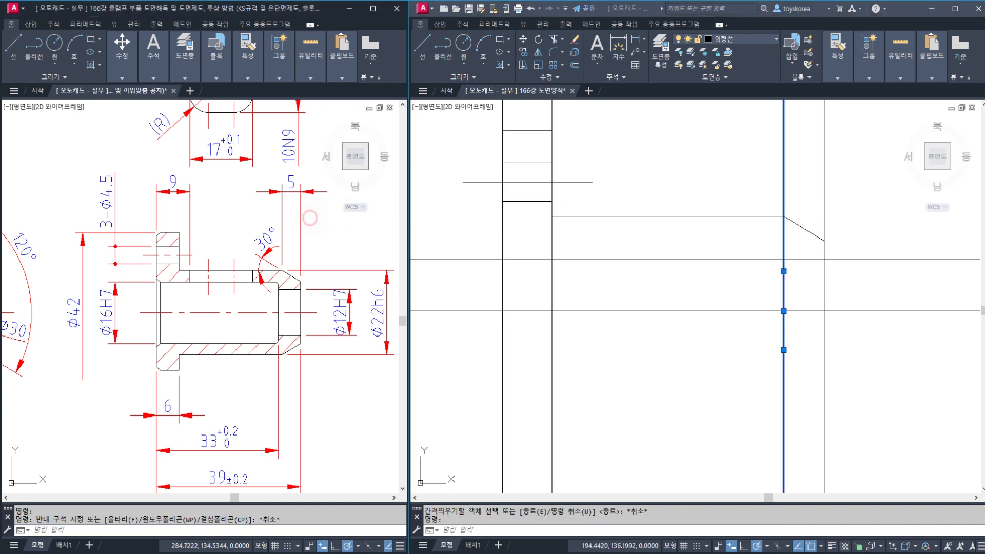
{"action": "left_click", "coordinate": [784, 231]}
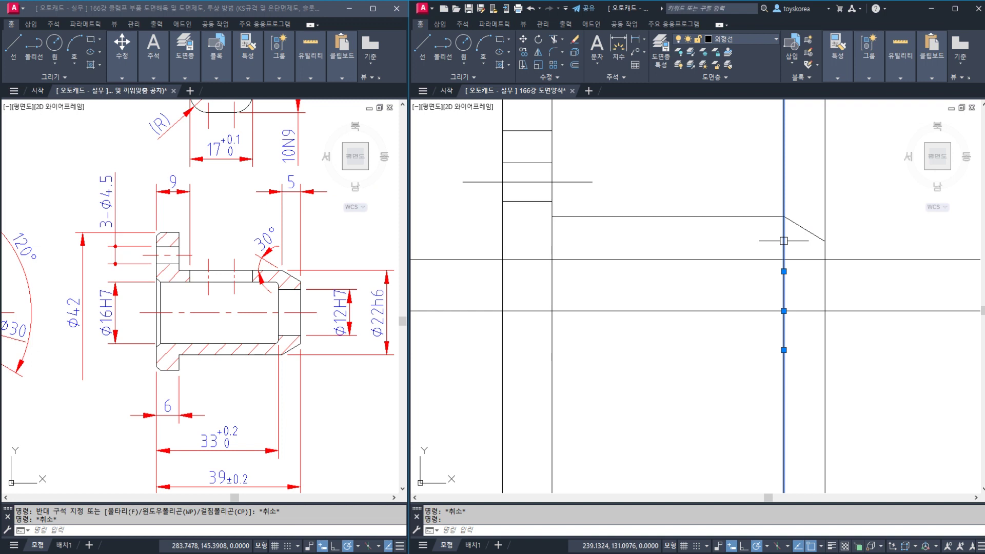
{"action": "key", "text": "Escape"}
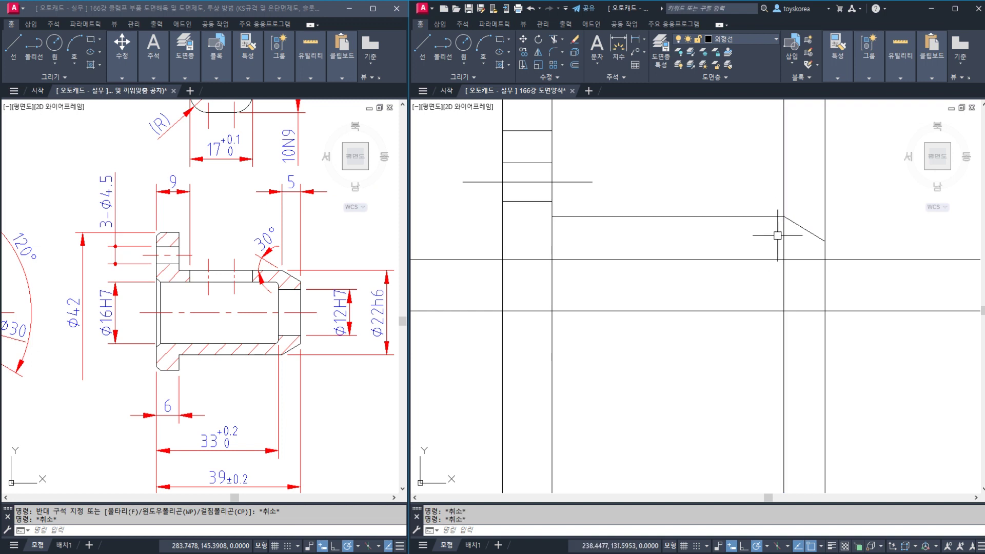
{"action": "left_click", "coordinate": [784, 238]}
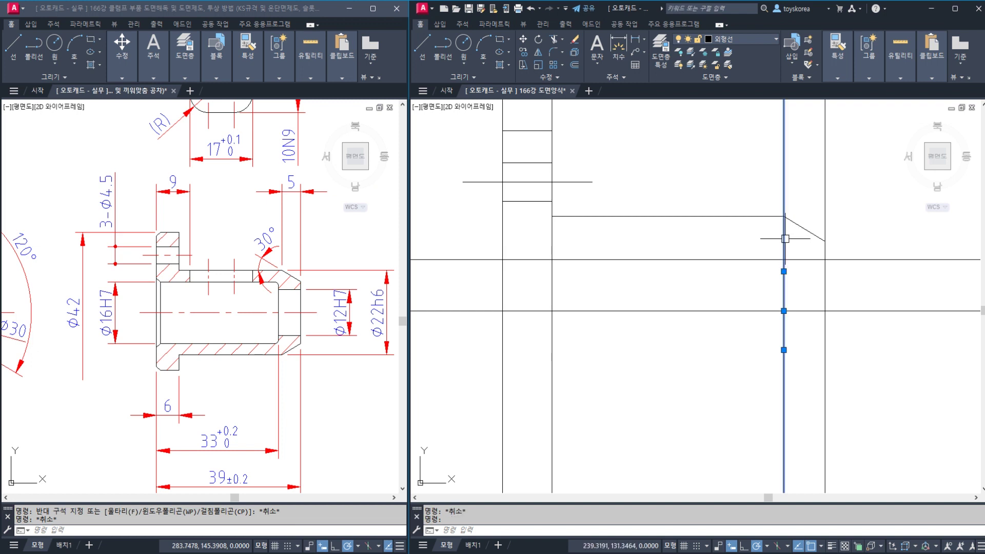
{"action": "left_click", "coordinate": [722, 288]}
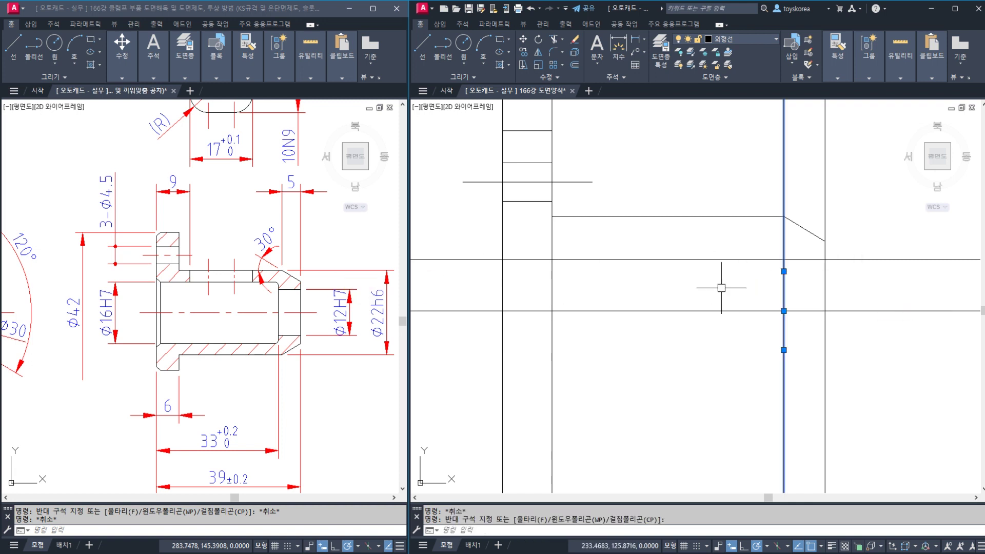
{"action": "left_click", "coordinate": [264, 325]}
{"action": "left_click", "coordinate": [278, 321]}
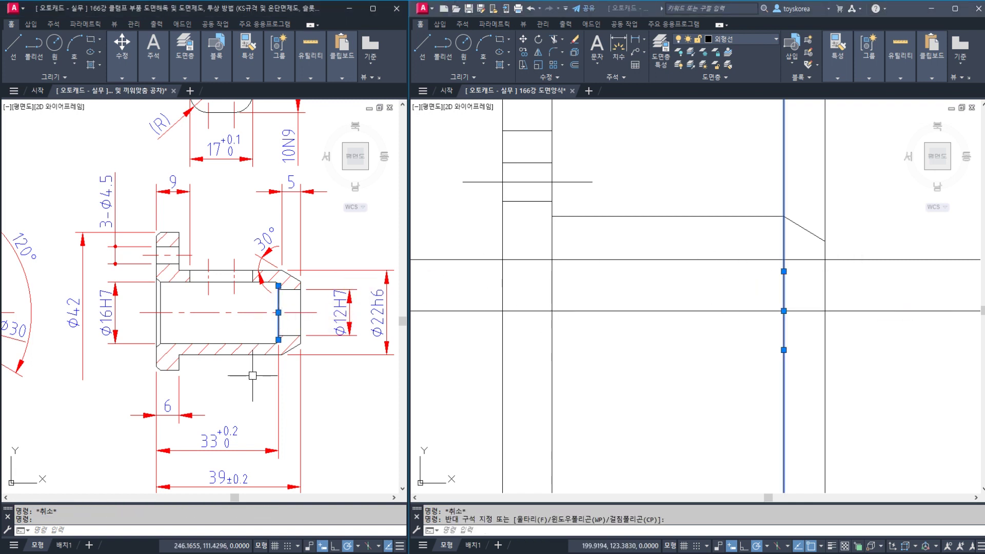
{"action": "key", "text": "Escape"}
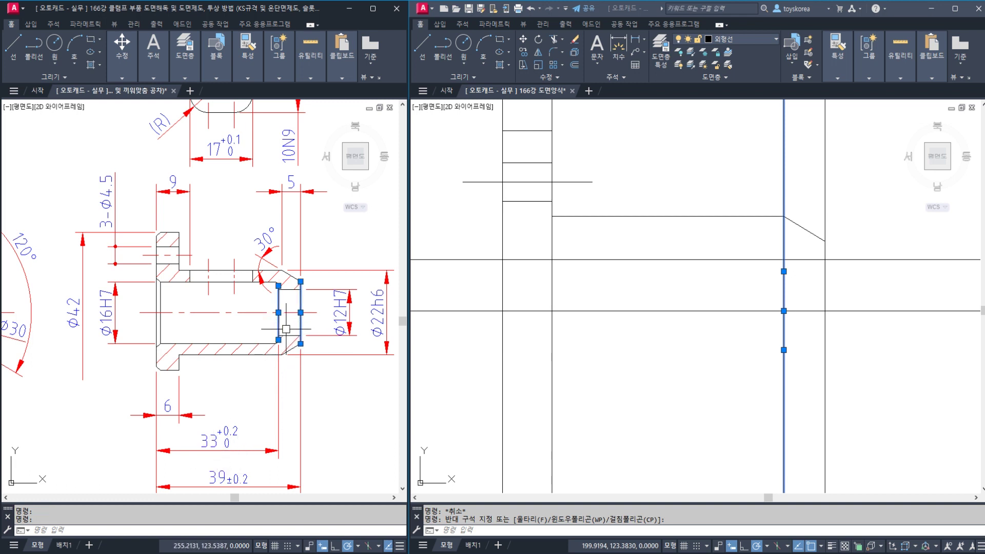
{"action": "key", "text": "Escape"}
{"action": "type", "text": "F"}
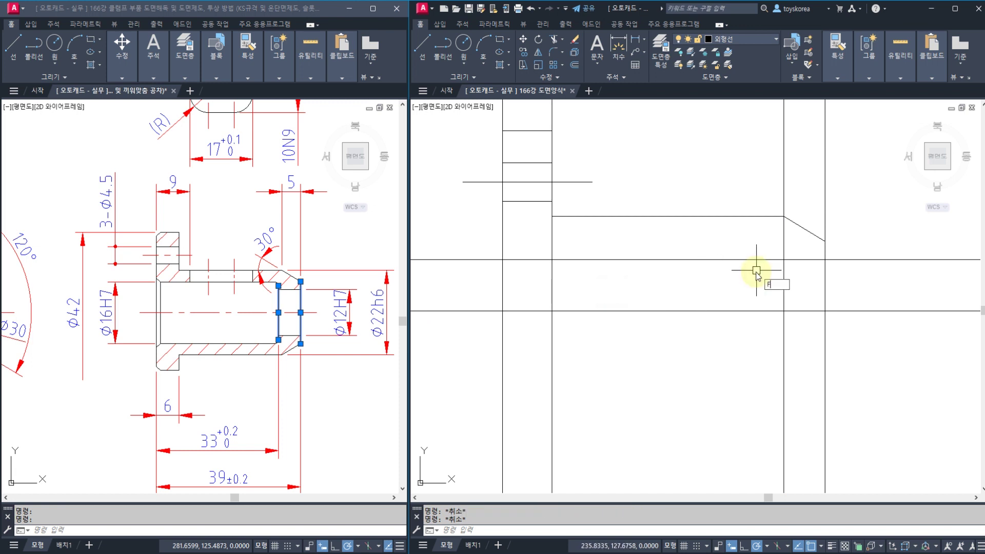
{"action": "key", "text": "Return"}
{"action": "type", "text": "r"}
{"action": "key", "text": "Return"}
{"action": "type", "text": "3"}
{"action": "key", "text": "Return"}
{"action": "key", "text": "Escape"}
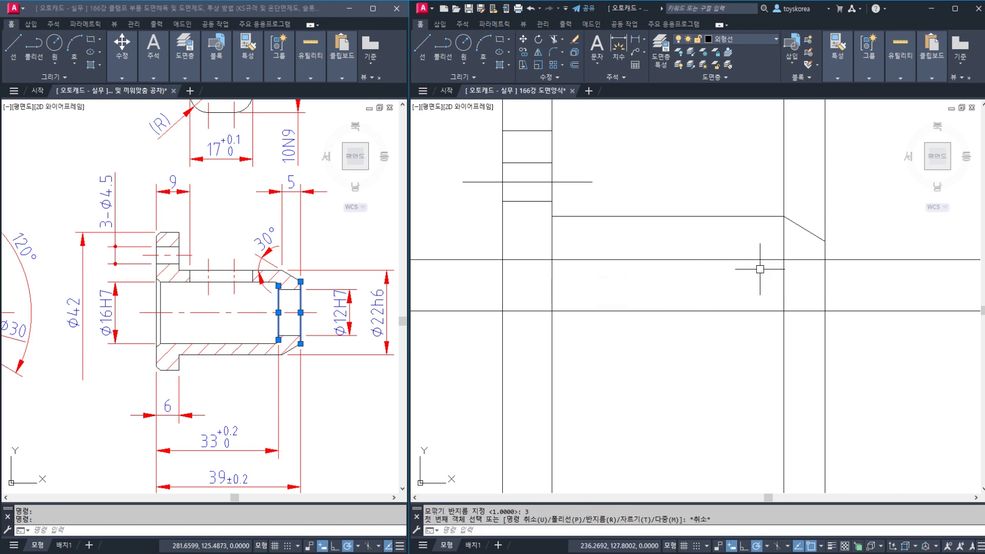
Try a radius 1 fillet between the upper small-bore line and the vertical line at the taper's start, and undo it
{"action": "key", "text": "Escape"}
{"action": "type", "text": "F"}
{"action": "key", "text": "Return"}
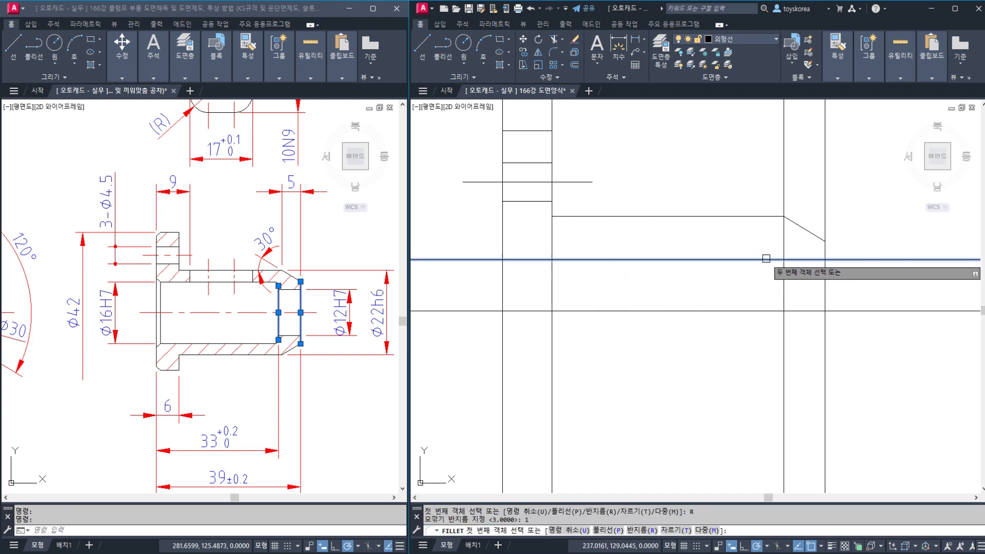
{"action": "left_click", "coordinate": [760, 260]}
{"action": "key", "text": "Escape"}
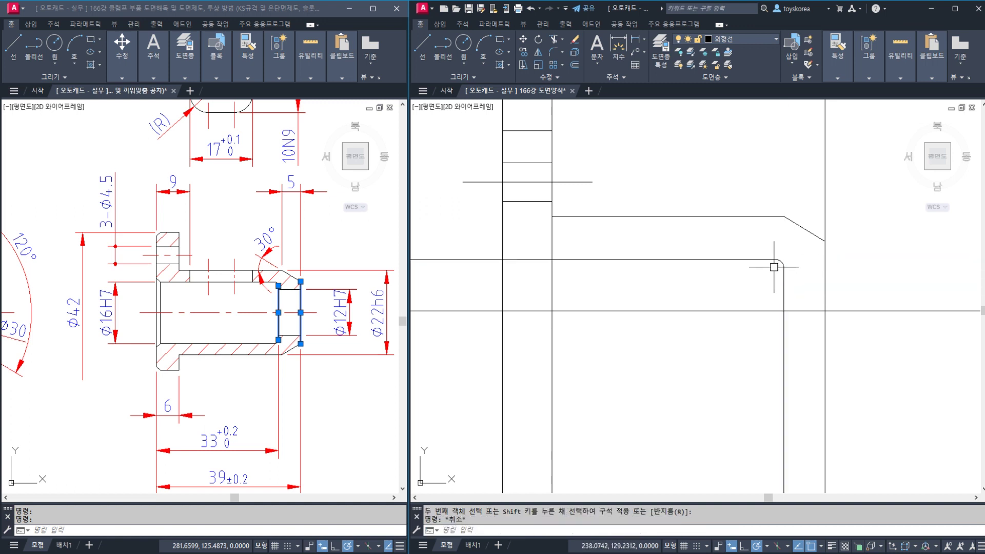
{"action": "key", "text": "Escape"}
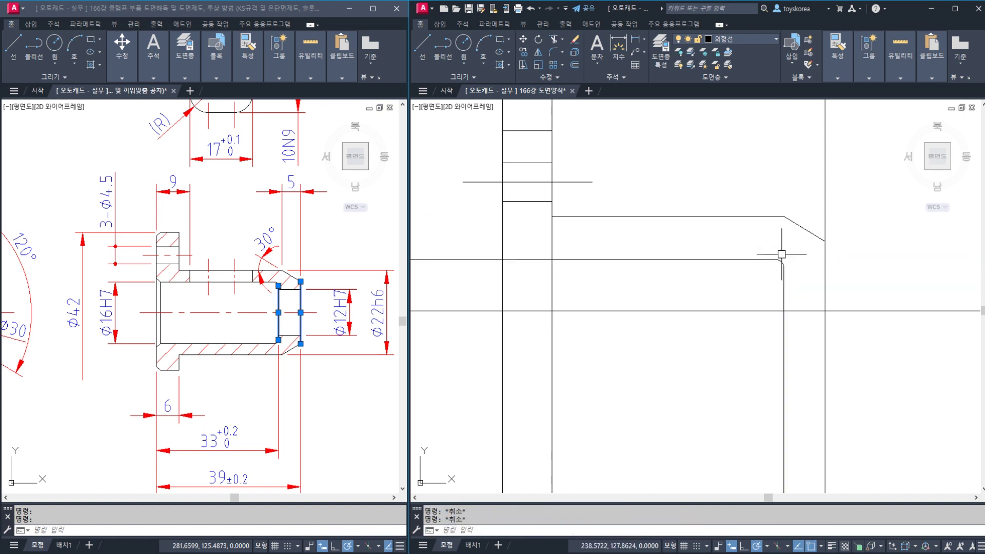
{"action": "left_click", "coordinate": [785, 286]}
{"action": "key", "text": "Escape"}
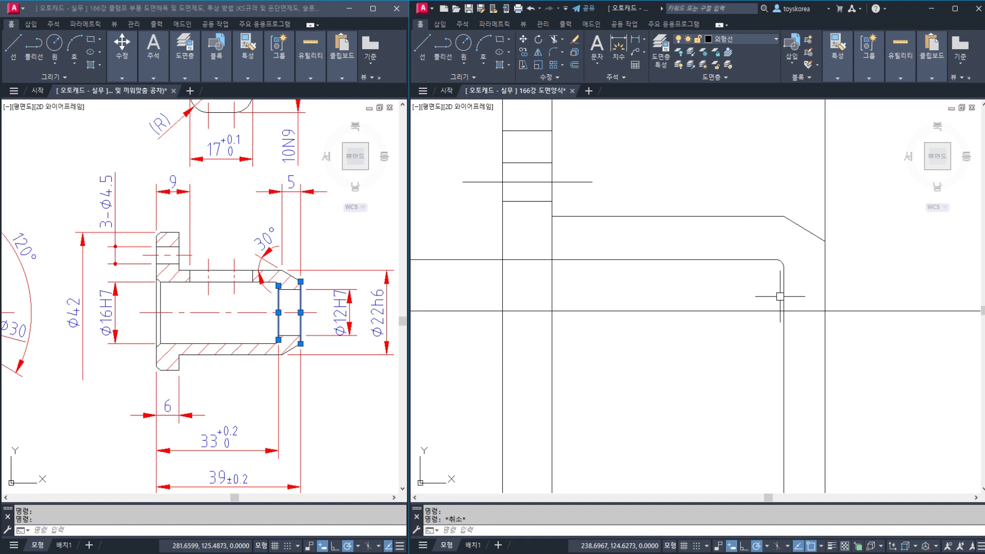
{"action": "key", "text": "ctrl+z"}
Delete the vertical construction line at the taper's start in the section view
{"action": "left_click", "coordinate": [783, 279]}
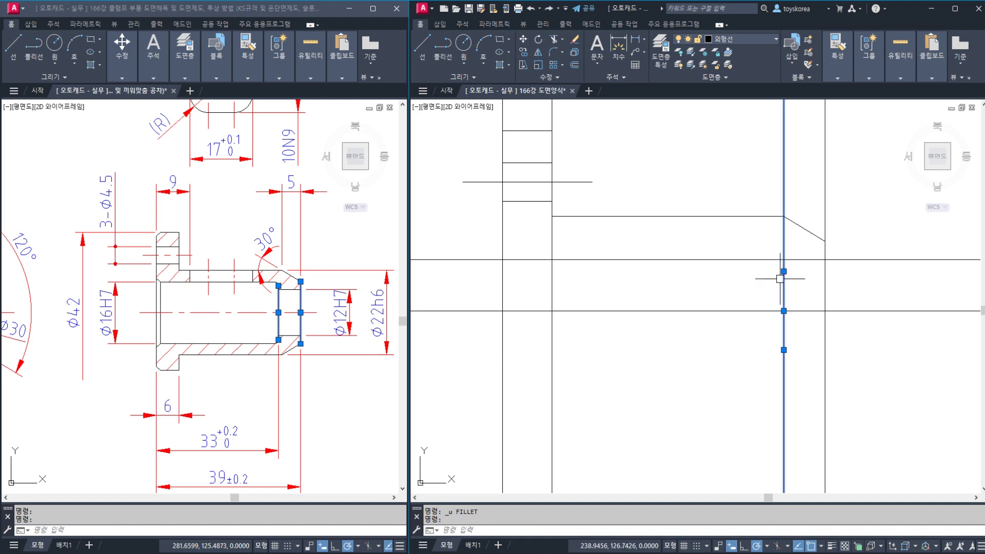
{"action": "key", "text": "Return"}
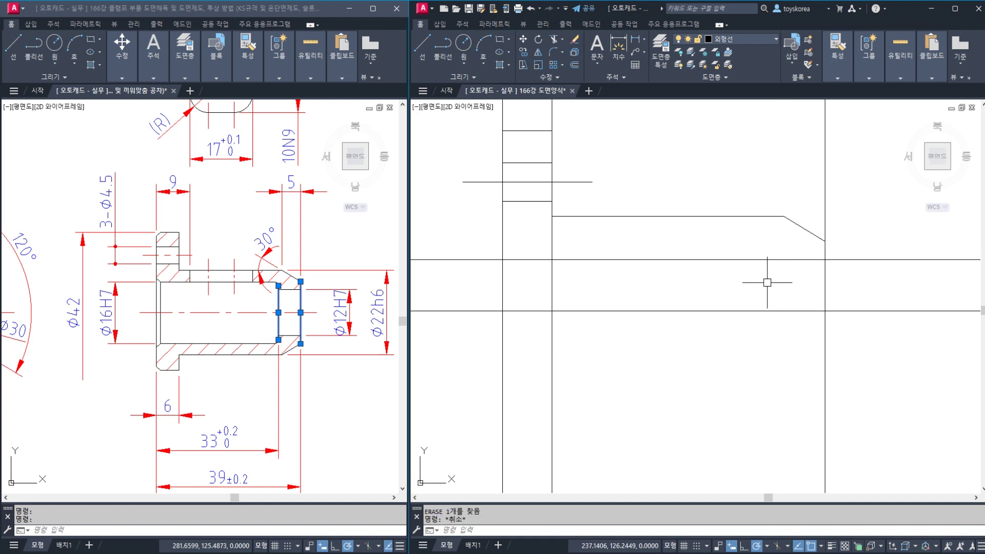
{"action": "left_click", "coordinate": [209, 349]}
{"action": "key", "text": "Escape"}
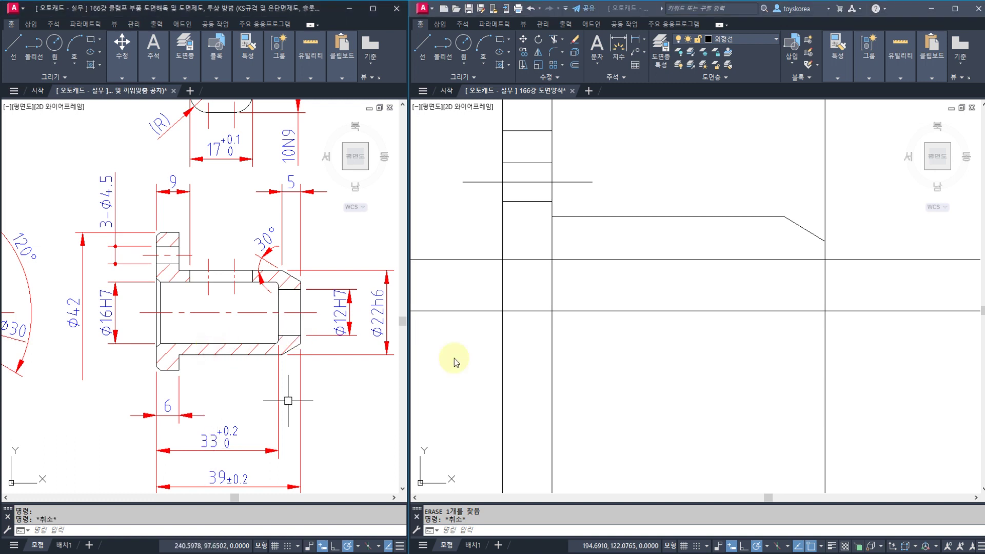
Offset the flange's outer vertical face line by 33 into the sleeve for the large bore's end
{"action": "left_click", "coordinate": [496, 341]}
{"action": "key", "text": "Escape"}
{"action": "type", "text": "o"}
{"action": "key", "text": "Return"}
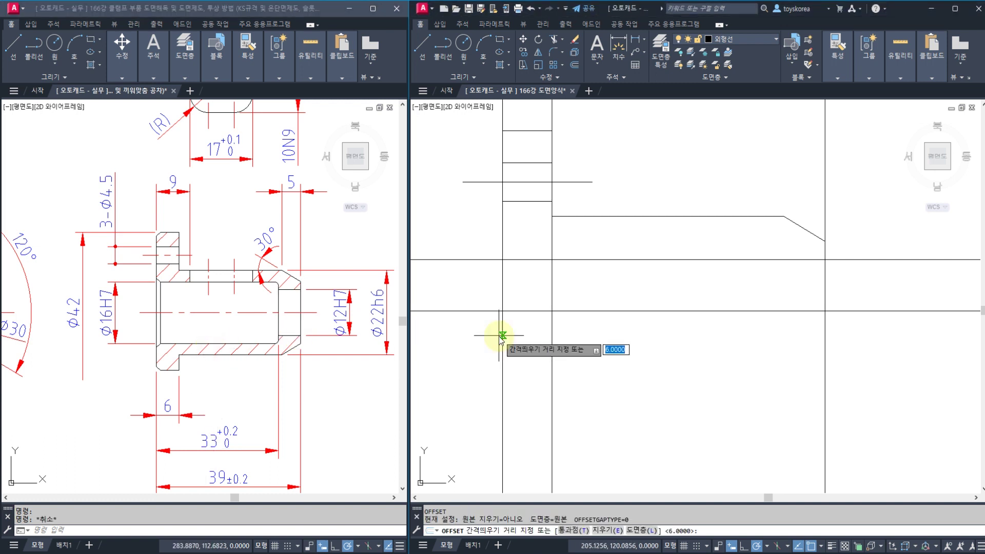
{"action": "key", "text": "Return"}
{"action": "left_click", "coordinate": [503, 359]}
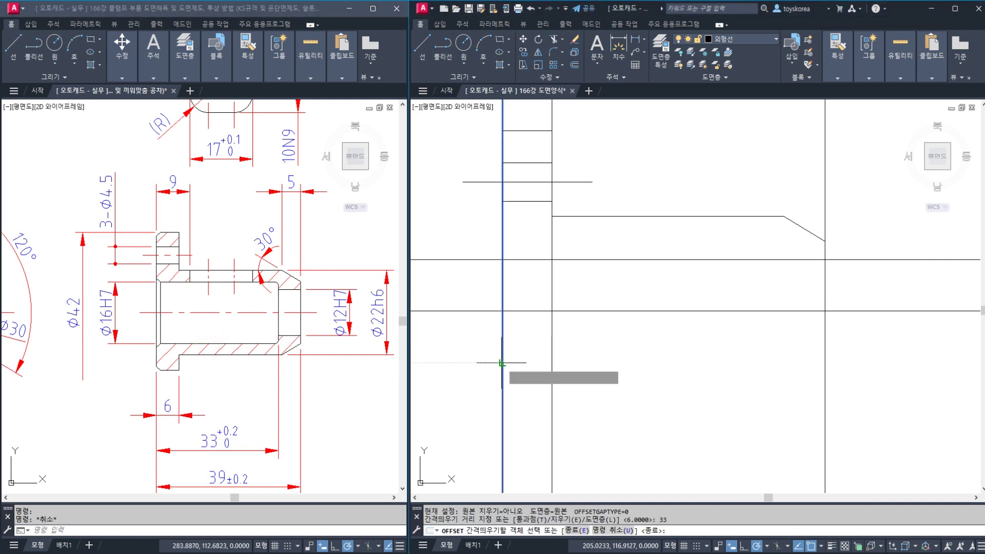
{"action": "key", "text": "Escape"}
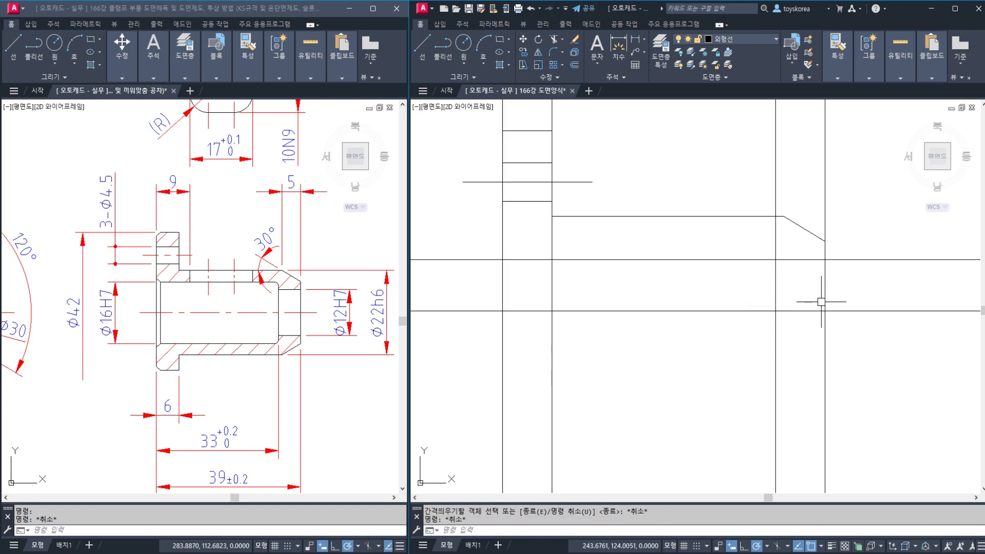
Trim the upper small-bore line beyond the sleeve's tapered end face
{"action": "type", "text": "TR"}
{"action": "key", "text": "Return"}
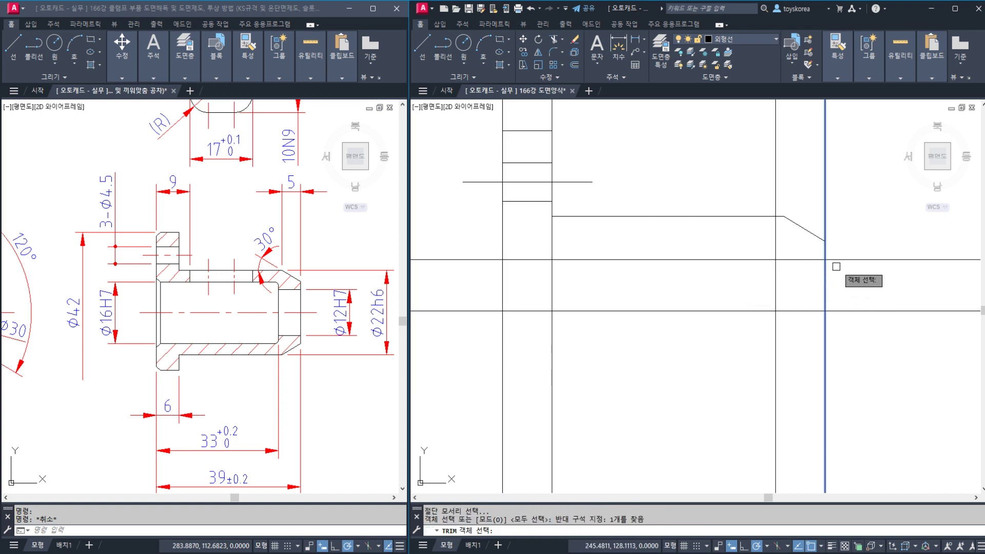
{"action": "left_click", "coordinate": [846, 259]}
{"action": "key", "text": "Escape"}
{"action": "left_click", "coordinate": [734, 260]}
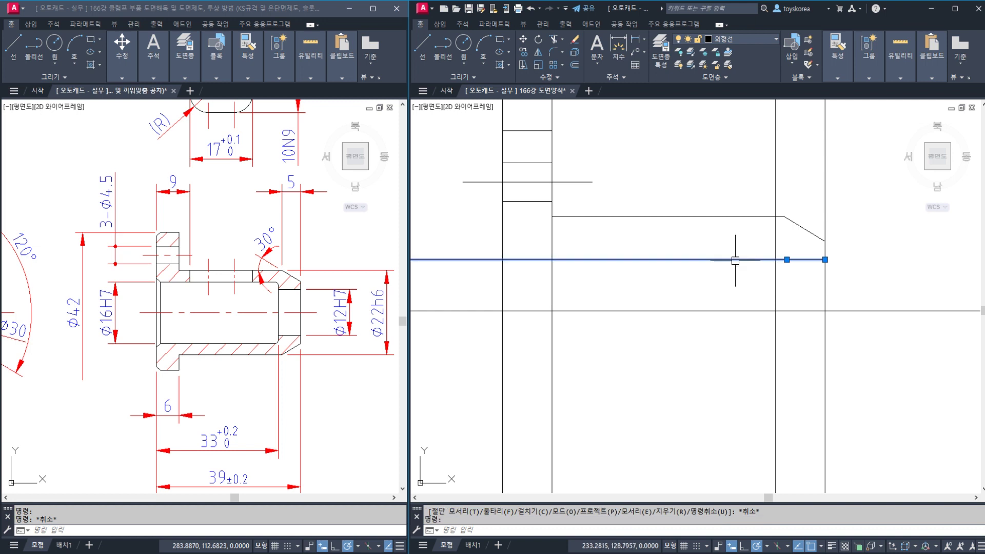
{"action": "left_click", "coordinate": [737, 253]}
{"action": "key", "text": "Escape"}
Offset the section view's horizontal centreline upward by 16/2 for the upper edge of the large bore
{"action": "middle_click_drag", "start_coordinate": [728, 267], "coordinate": [724, 273]}
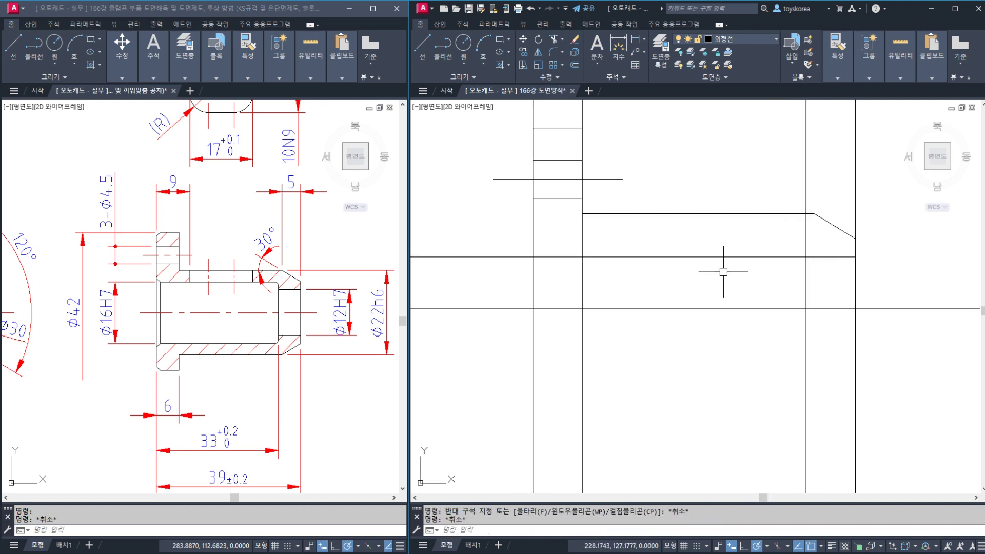
{"action": "scroll", "coordinate": [724, 273], "scroll_direction": "down", "scroll_amount": 1}
{"action": "key", "text": "Escape"}
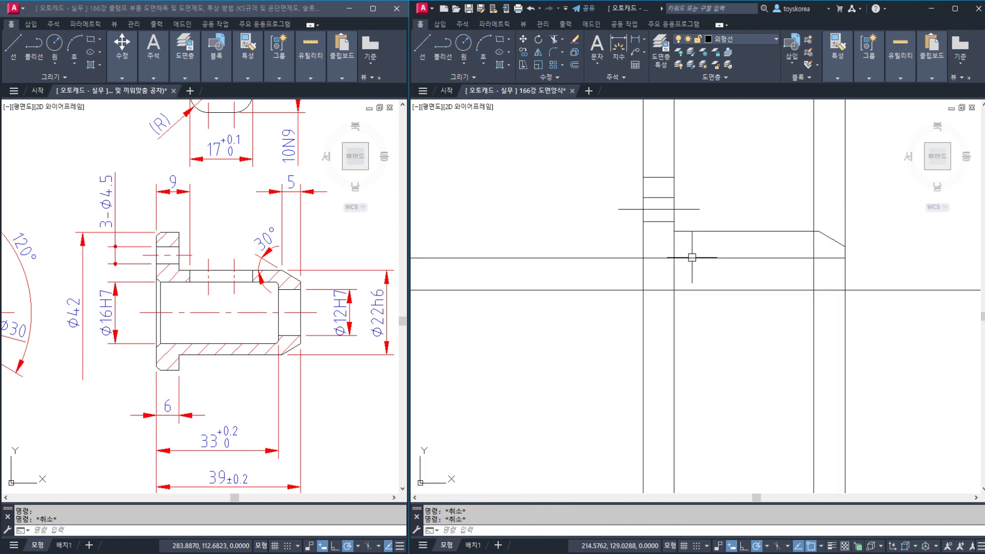
{"action": "left_click", "coordinate": [209, 327]}
{"action": "key", "text": "Escape"}
{"action": "scroll", "coordinate": [690, 295], "scroll_direction": "up", "scroll_amount": 2}
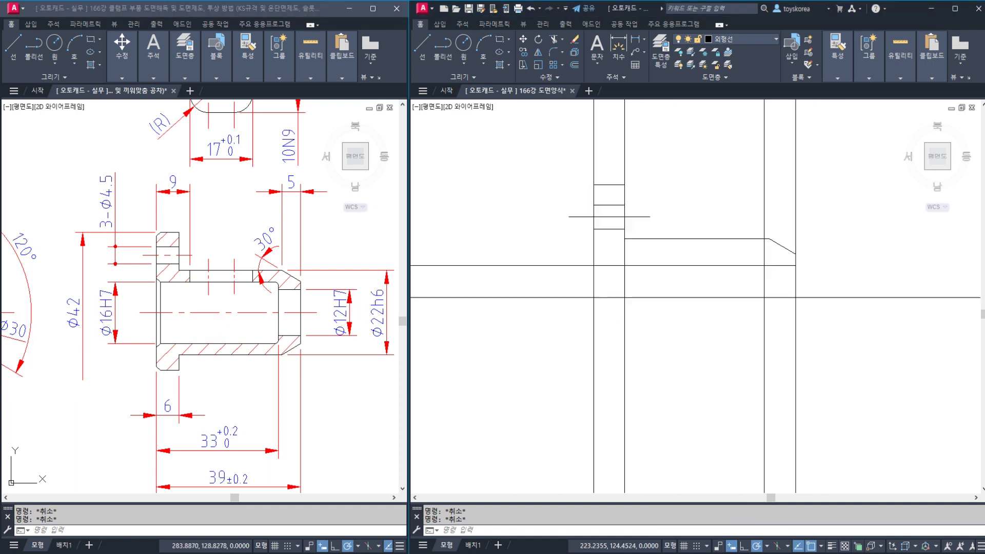
{"action": "type", "text": "o"}
{"action": "key", "text": "Return"}
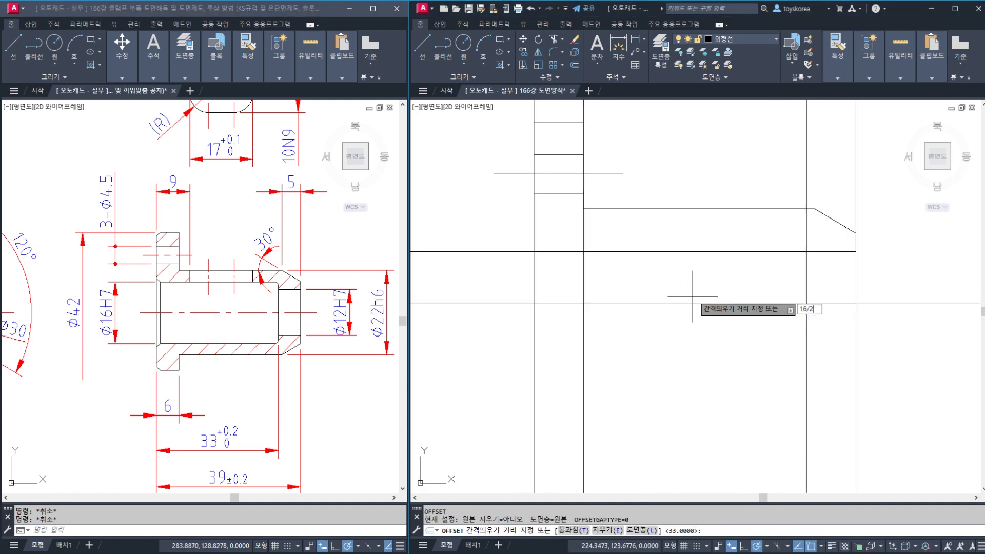
{"action": "type", "text": "16/2"}
{"action": "key", "text": "Return"}
{"action": "left_click", "coordinate": [686, 304]}
{"action": "left_click", "coordinate": [683, 287]}
{"action": "key", "text": "Escape"}
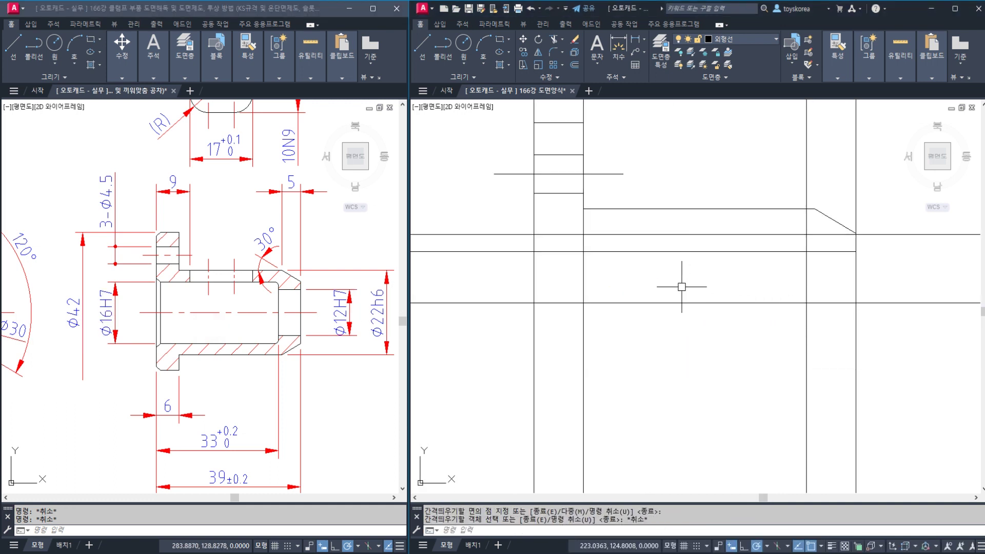
Trim the upper large-bore line beyond the vertical line that marks the 33 bore depth
{"action": "key", "text": "Return"}
{"action": "left_click", "coordinate": [805, 271]}
{"action": "key", "text": "Return"}
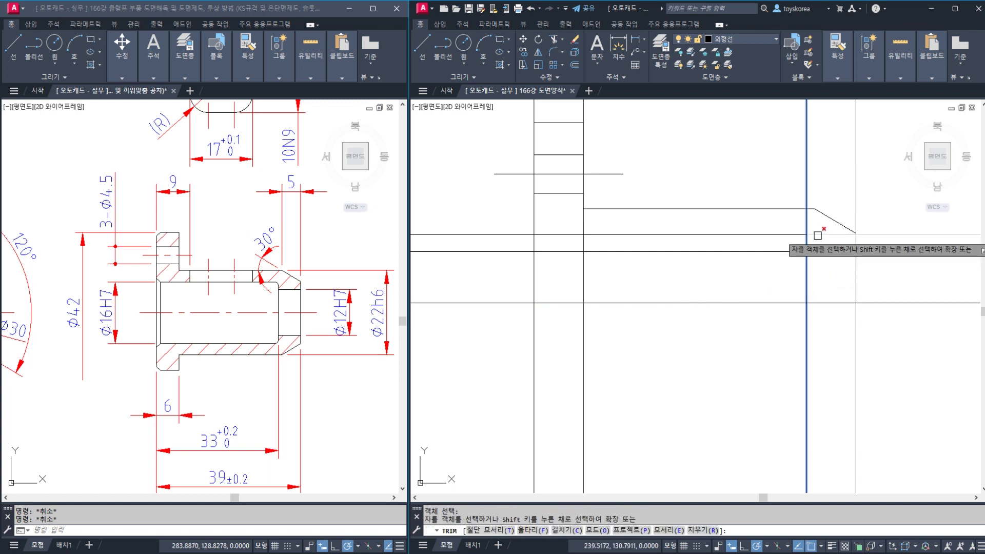
{"action": "left_click", "coordinate": [818, 235]}
{"action": "key", "text": "Escape"}
Draw two concentric bore circles at the front view's centre, one with radius 6 and one for the Ø16 bore
{"action": "middle_click_drag", "start_coordinate": [686, 246], "coordinate": [809, 245]}
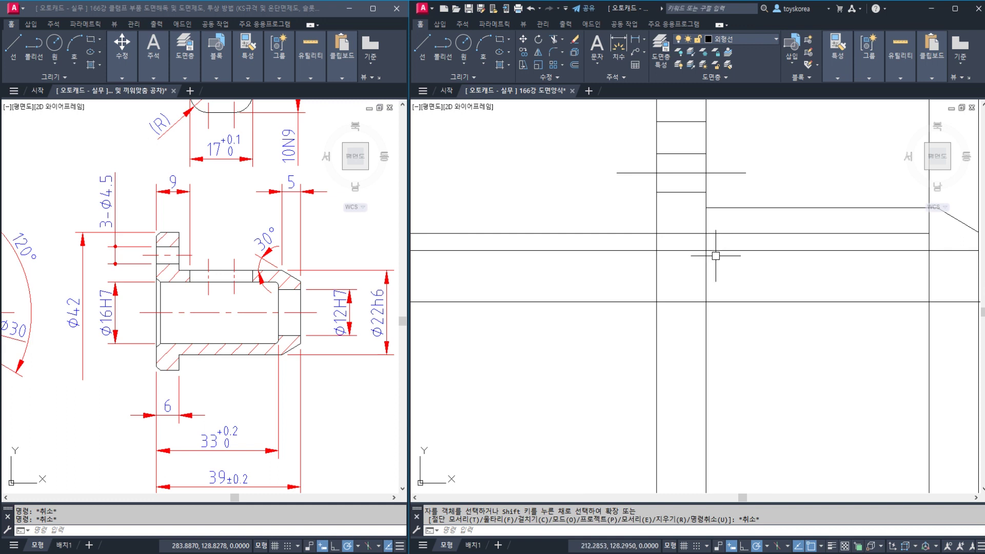
{"action": "middle_click_drag", "start_coordinate": [716, 255], "coordinate": [864, 266]}
{"action": "scroll", "coordinate": [852, 231], "scroll_direction": "down", "scroll_amount": 2}
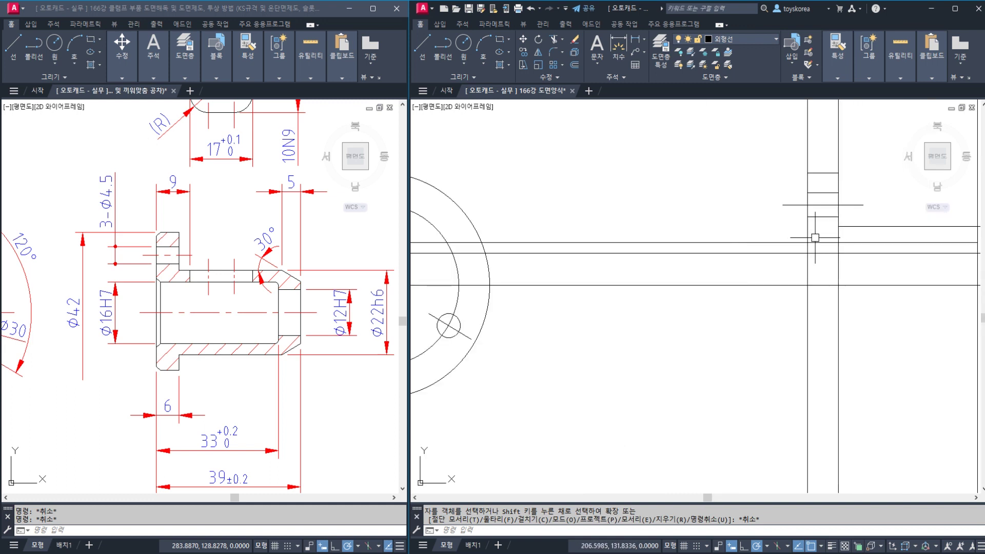
{"action": "middle_click_drag", "start_coordinate": [584, 251], "coordinate": [722, 253]}
{"action": "scroll", "coordinate": [517, 266], "scroll_direction": "up", "scroll_amount": 2}
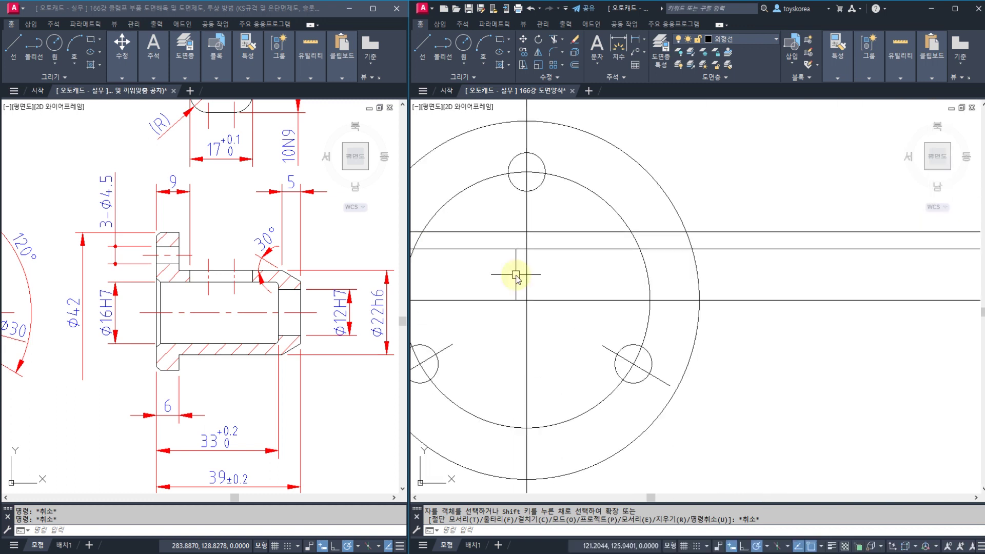
{"action": "key", "text": "Return"}
{"action": "left_click", "coordinate": [526, 300]}
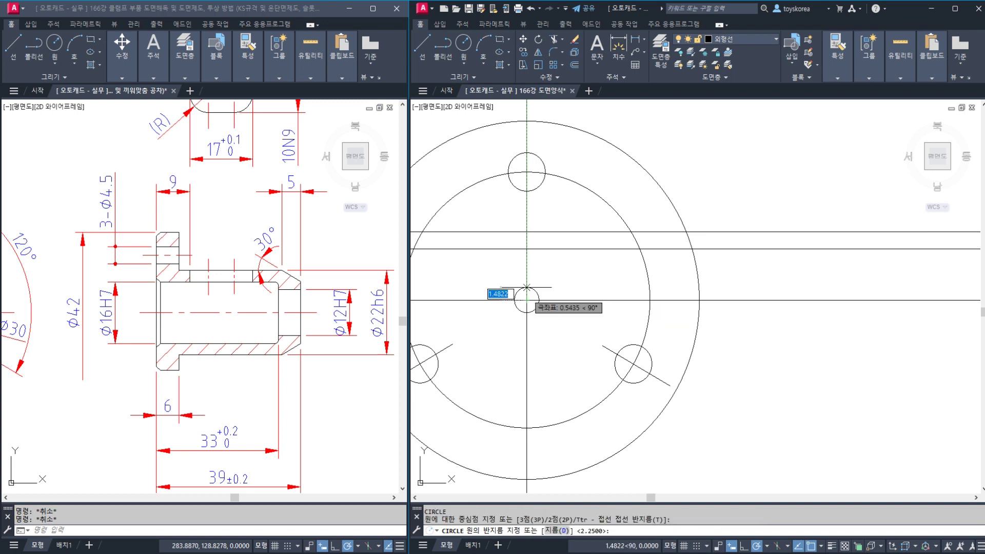
{"action": "type", "text": "6"}
{"action": "key", "text": "Return"}
{"action": "key", "text": "Return"}
{"action": "left_click", "coordinate": [526, 300]}
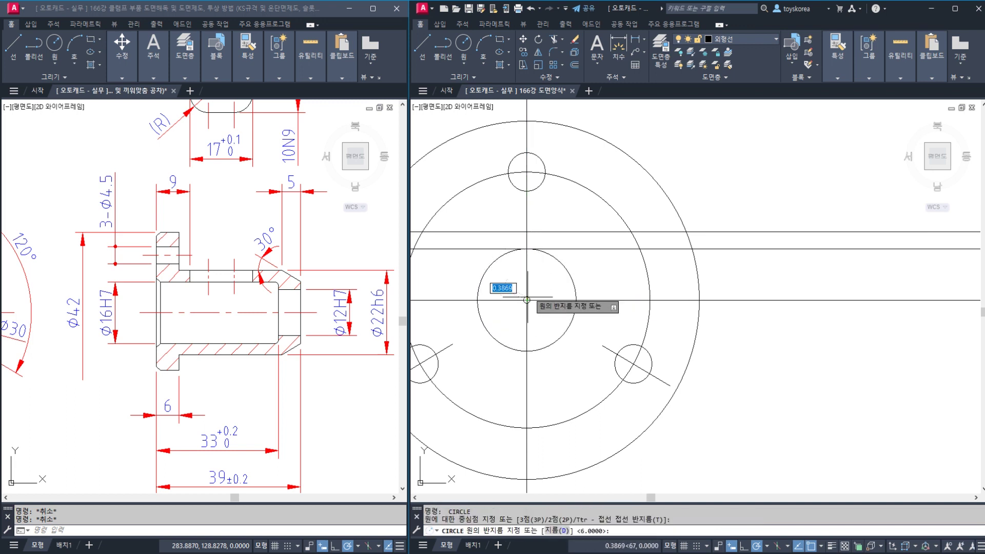
{"action": "key", "text": "Escape"}
Compare the front view's inner circles with the reference front view and examine the bore entrance in the reference section view
{"action": "middle_click_drag", "start_coordinate": [30, 308], "coordinate": [242, 287]}
{"action": "scroll", "coordinate": [97, 286], "scroll_direction": "up", "scroll_amount": 2}
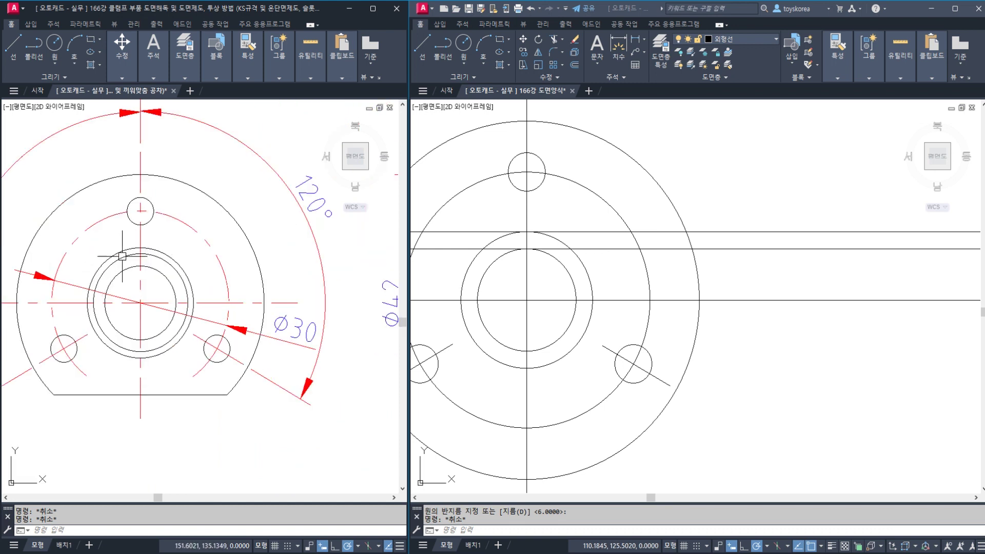
{"action": "left_click", "coordinate": [152, 246]}
{"action": "key", "text": "Escape"}
{"action": "left_click", "coordinate": [552, 242]}
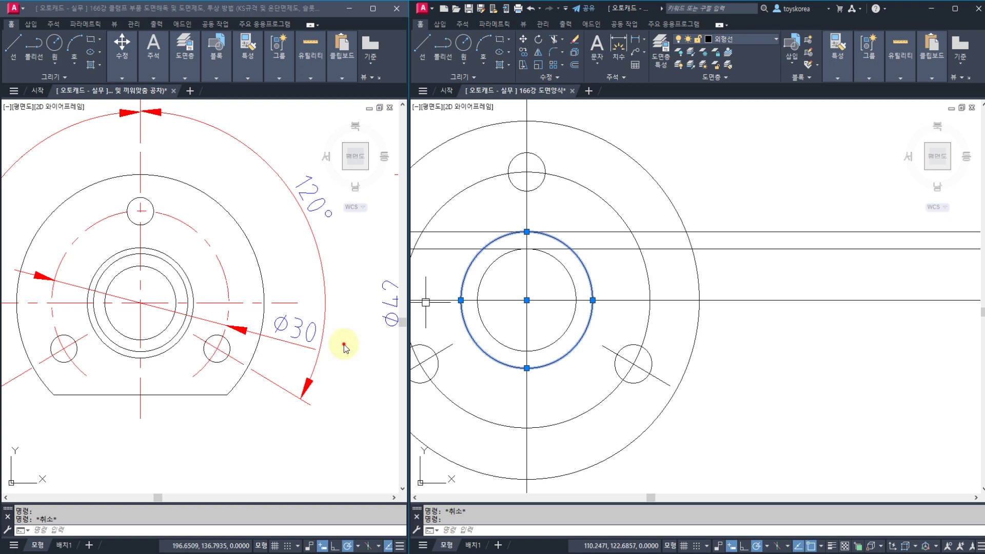
{"action": "middle_click_drag", "start_coordinate": [345, 346], "coordinate": [179, 335]}
{"action": "left_click", "coordinate": [508, 337]}
{"action": "key", "text": "Escape"}
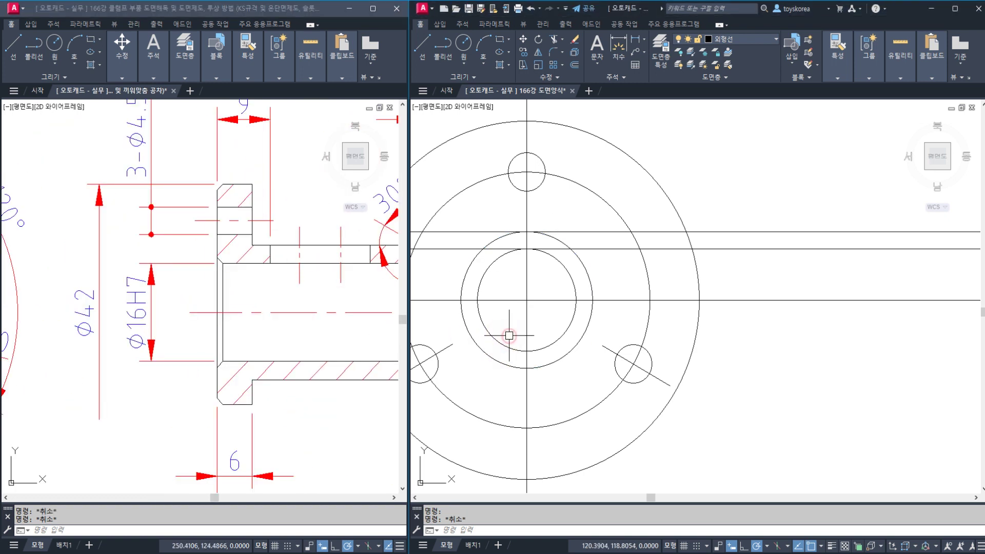
Trim the upper small-bore line in the section view to the left of the vertical line marking the 33 bore depth
{"action": "scroll", "coordinate": [752, 314], "scroll_direction": "down", "scroll_amount": 3}
{"action": "scroll", "coordinate": [737, 308], "scroll_direction": "up", "scroll_amount": 10}
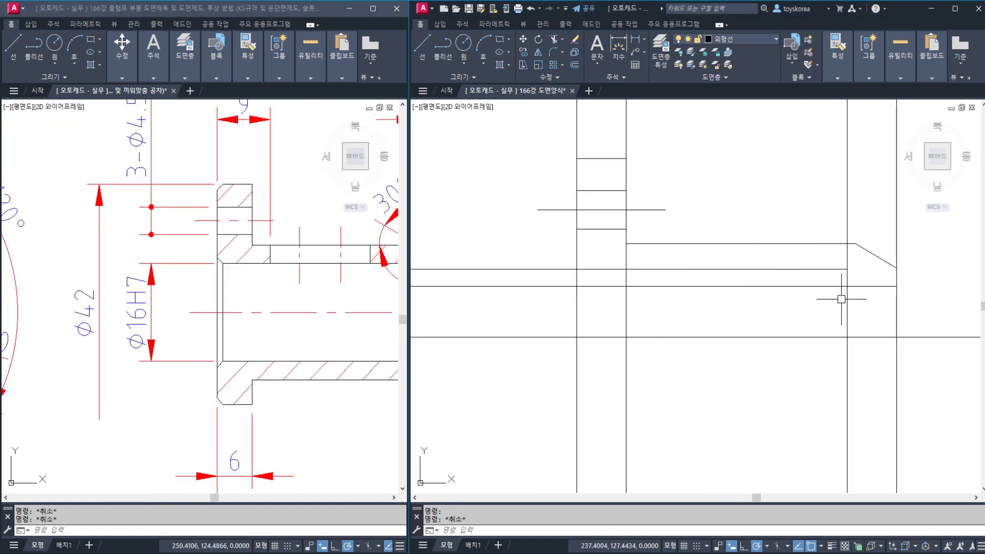
{"action": "key", "text": "Return"}
{"action": "key", "text": "Return"}
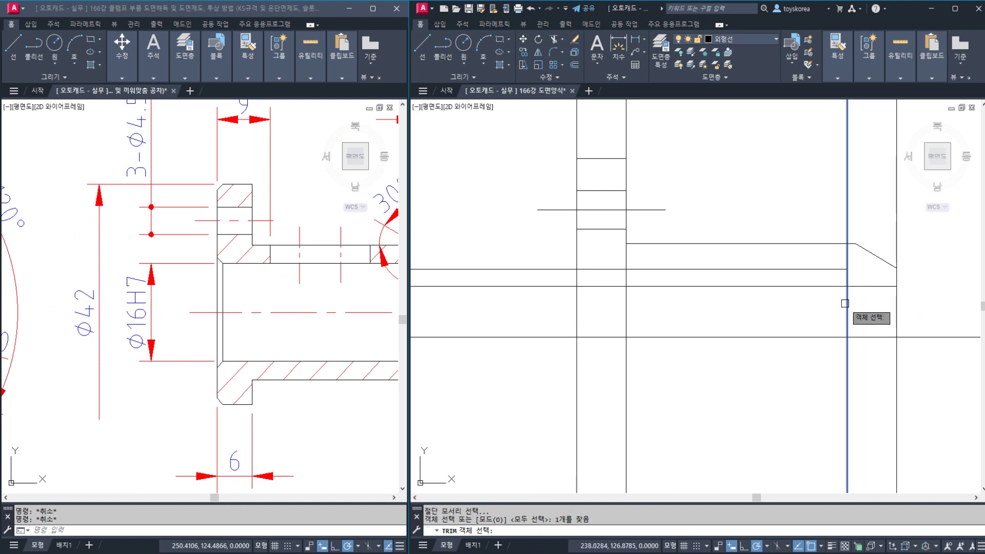
{"action": "left_click", "coordinate": [836, 289]}
{"action": "key", "text": "Escape"}
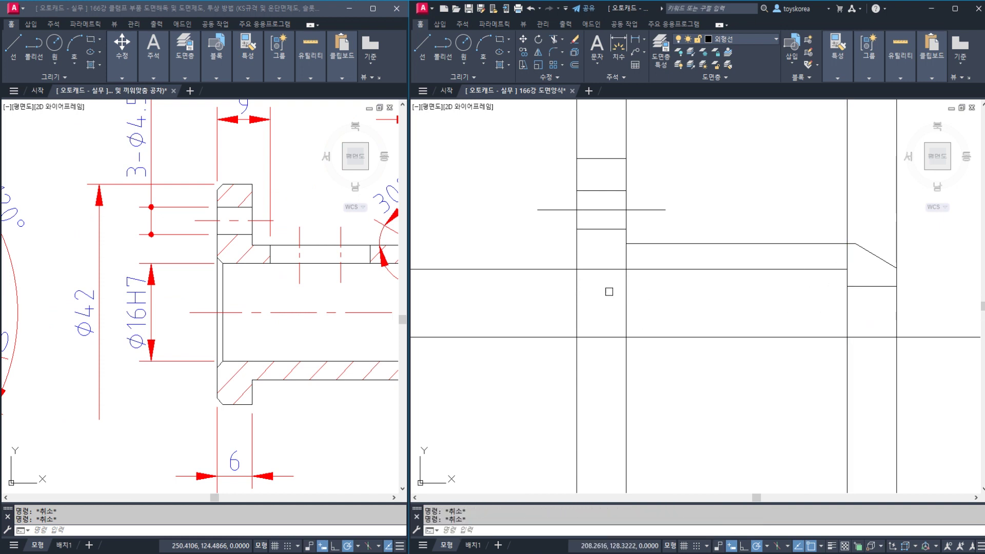
Trim the upper large-bore line where it extends left beyond the flange's left face in the section view
{"action": "type", "text": "tr"}
{"action": "key", "text": "Return"}
{"action": "key", "text": "Return"}
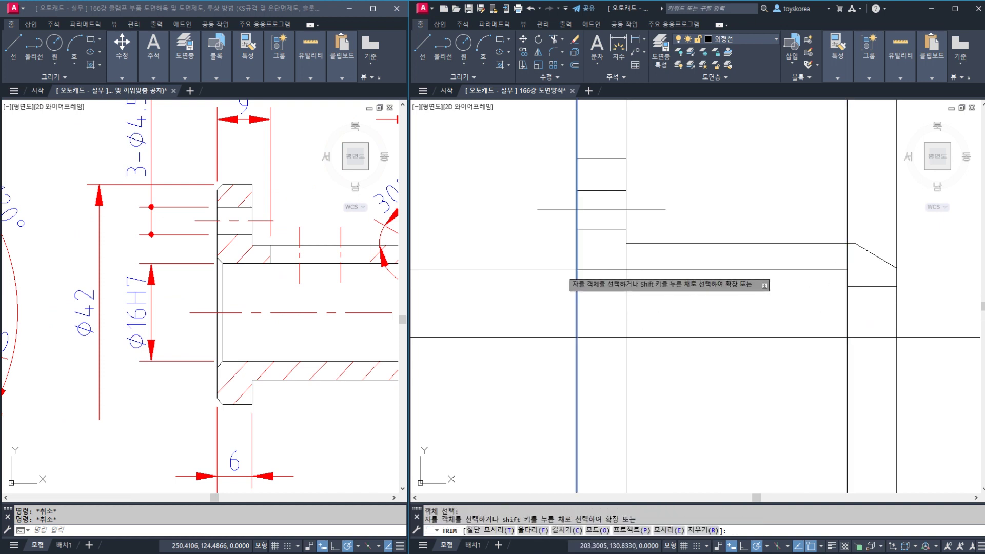
{"action": "left_click", "coordinate": [564, 269]}
{"action": "key", "text": "Escape"}
{"action": "middle_click_drag", "start_coordinate": [565, 286], "coordinate": [573, 286]}
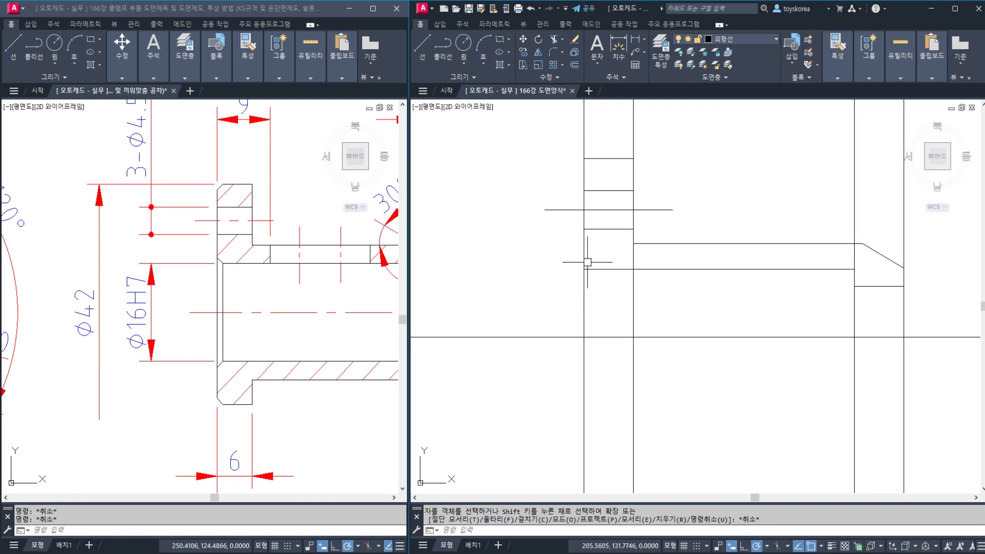
Chamfer the large-bore entrance corner at the flange's left face with both distances set to 1
{"action": "key", "text": "Return"}
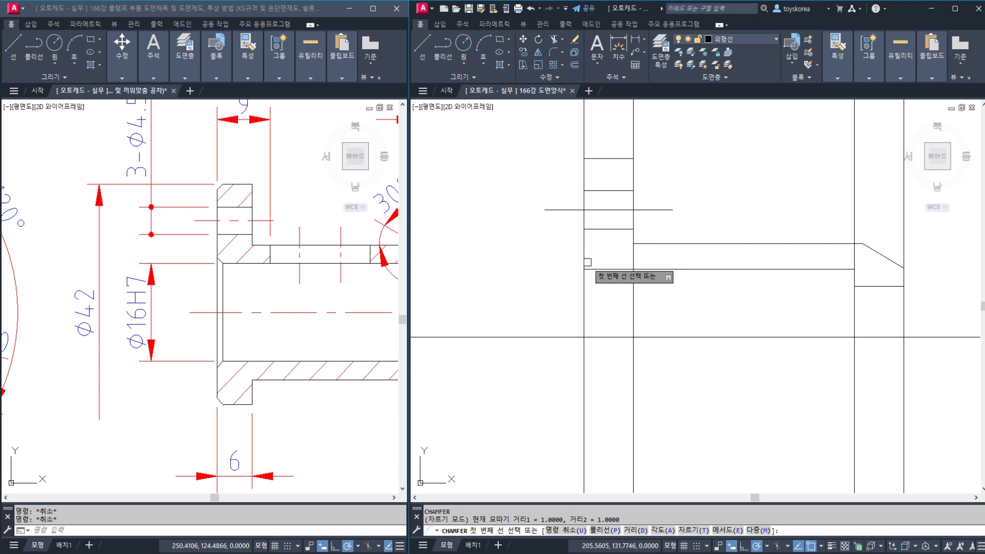
{"action": "type", "text": "d"}
{"action": "key", "text": "Return"}
{"action": "key", "text": "Return"}
{"action": "key", "text": "Return"}
{"action": "left_click", "coordinate": [585, 261]}
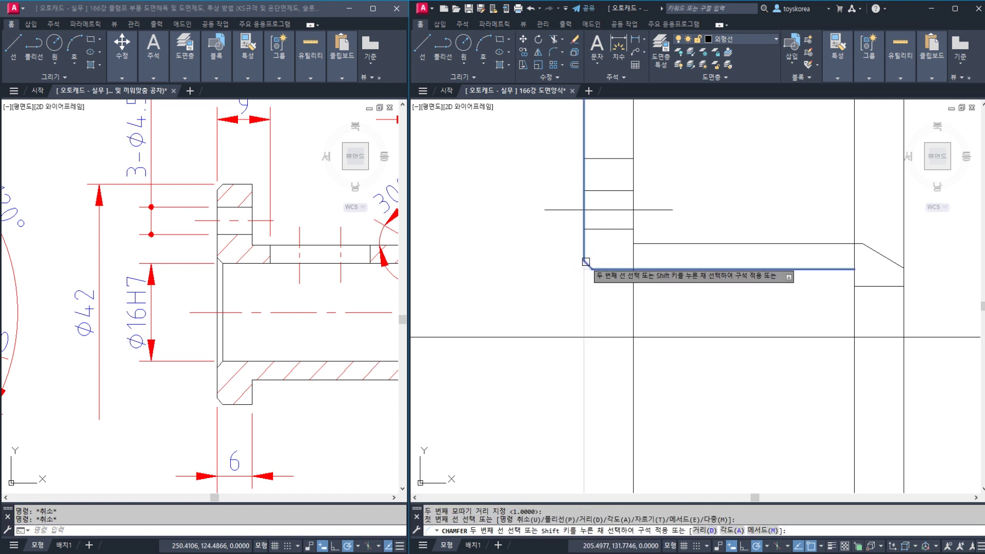
{"action": "key", "text": "Escape"}
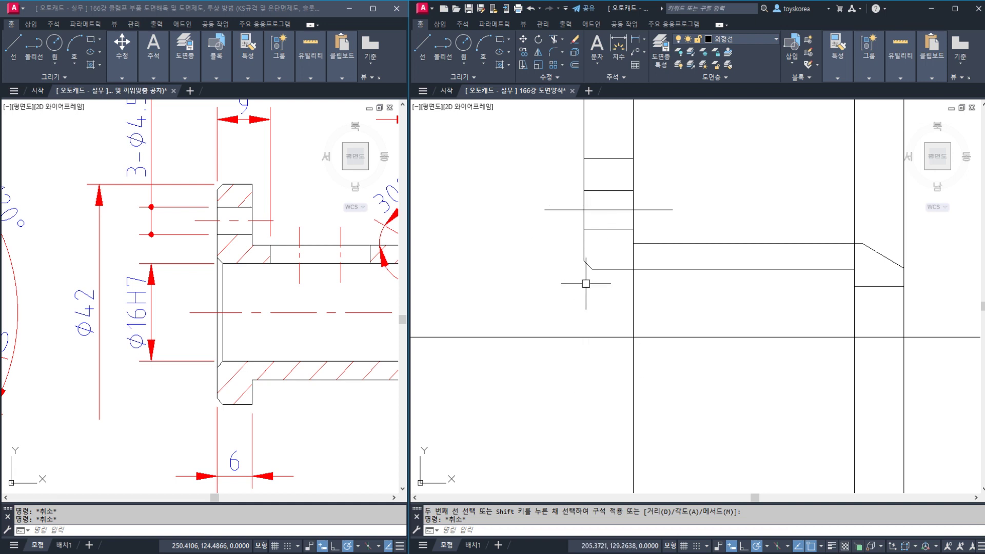
Draw a horizontal construction line through the outer corner of the bore-entrance chamfer to project it to the front view
{"action": "middle_click_drag", "start_coordinate": [586, 284], "coordinate": [657, 287]}
{"action": "type", "text": "XL"}
{"action": "key", "text": "Return"}
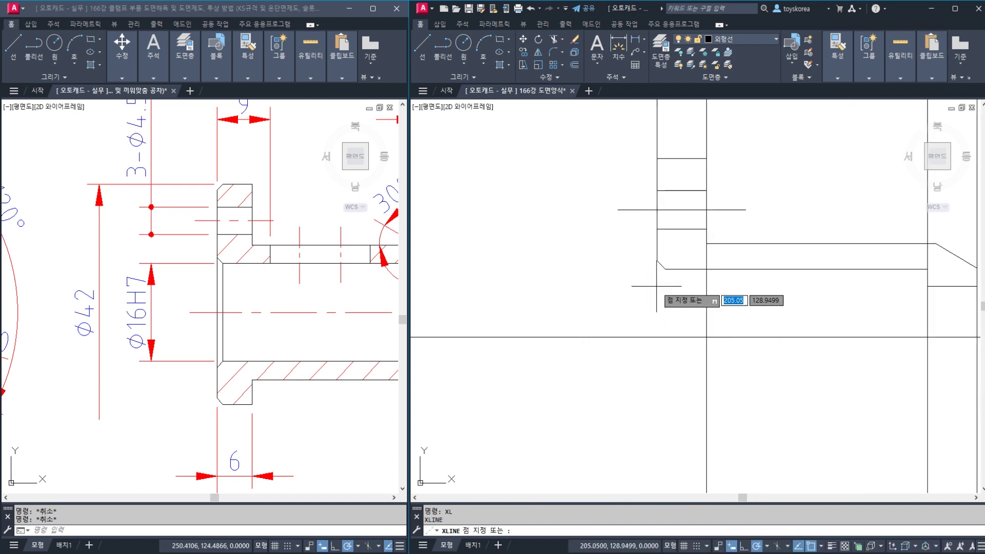
{"action": "left_click", "coordinate": [658, 261]}
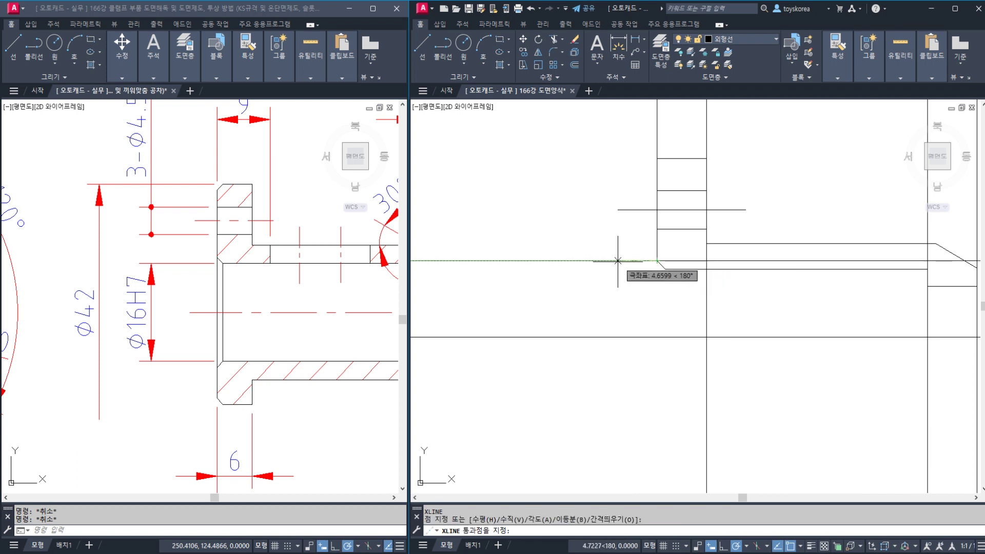
{"action": "left_click", "coordinate": [621, 261]}
{"action": "key", "text": "Escape"}
Draw a circle at the front view's centre reaching the projected chamfer line for the bore chamfer edge
{"action": "scroll", "coordinate": [618, 260], "scroll_direction": "down", "scroll_amount": 4}
{"action": "scroll", "coordinate": [560, 294], "scroll_direction": "down", "scroll_amount": 4}
{"action": "scroll", "coordinate": [566, 284], "scroll_direction": "up", "scroll_amount": 5}
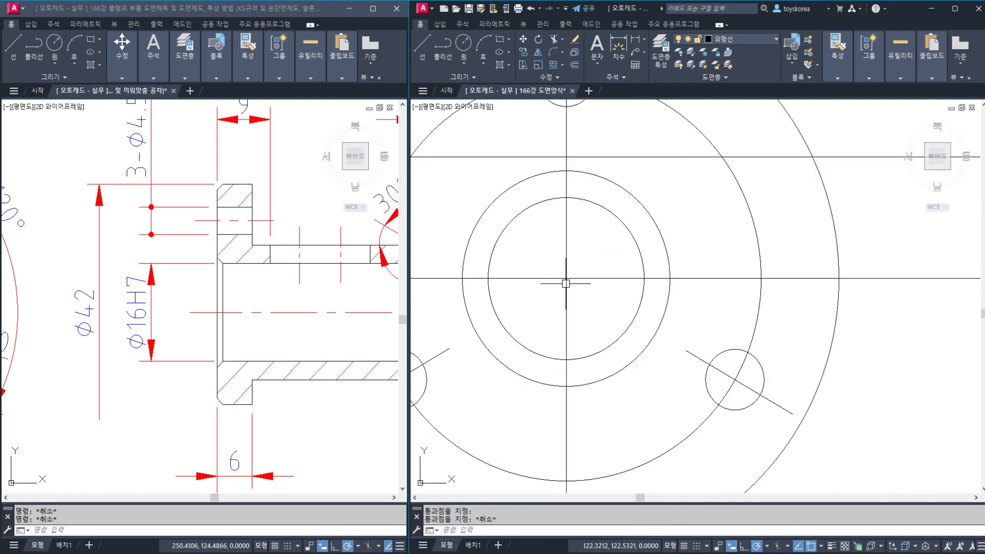
{"action": "key", "text": "Return"}
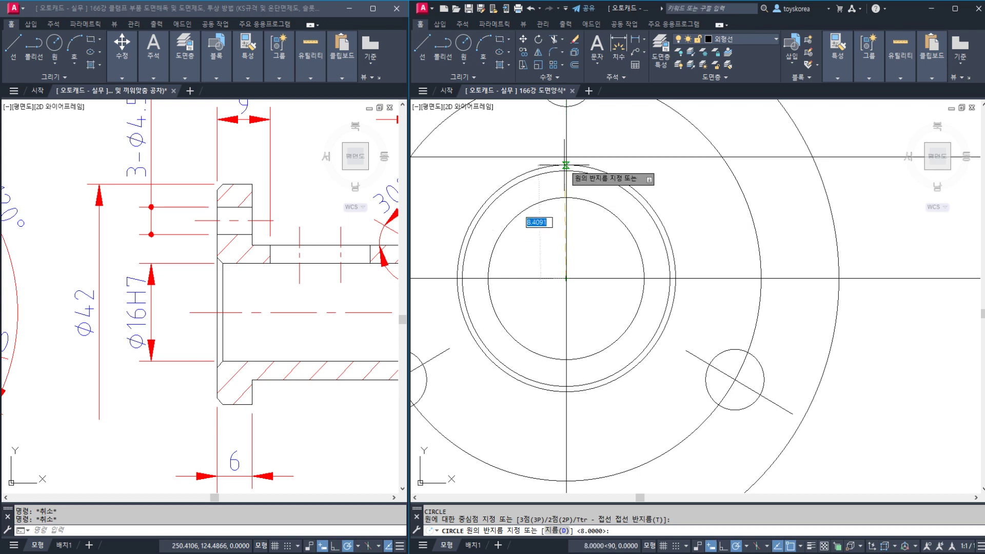
{"action": "key", "text": "Escape"}
{"action": "scroll", "coordinate": [593, 204], "scroll_direction": "down", "scroll_amount": 4}
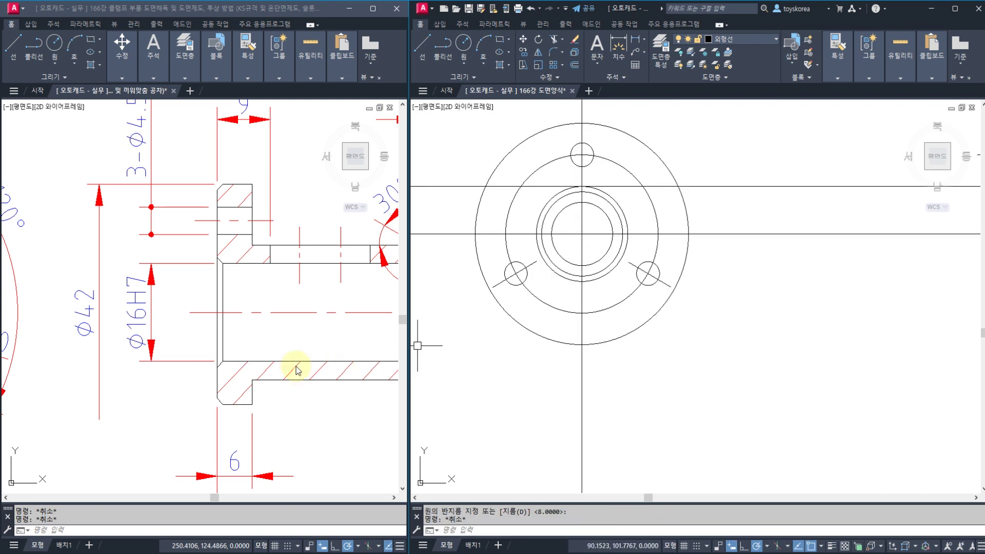
{"action": "middle_click_drag", "start_coordinate": [60, 371], "coordinate": [262, 337]}
{"action": "scroll", "coordinate": [263, 338], "scroll_direction": "down", "scroll_amount": 3}
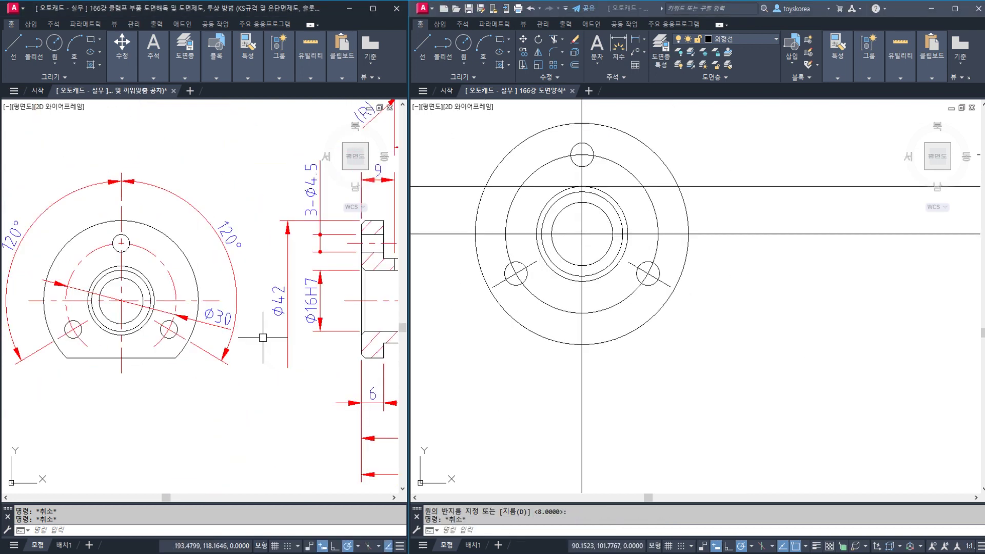
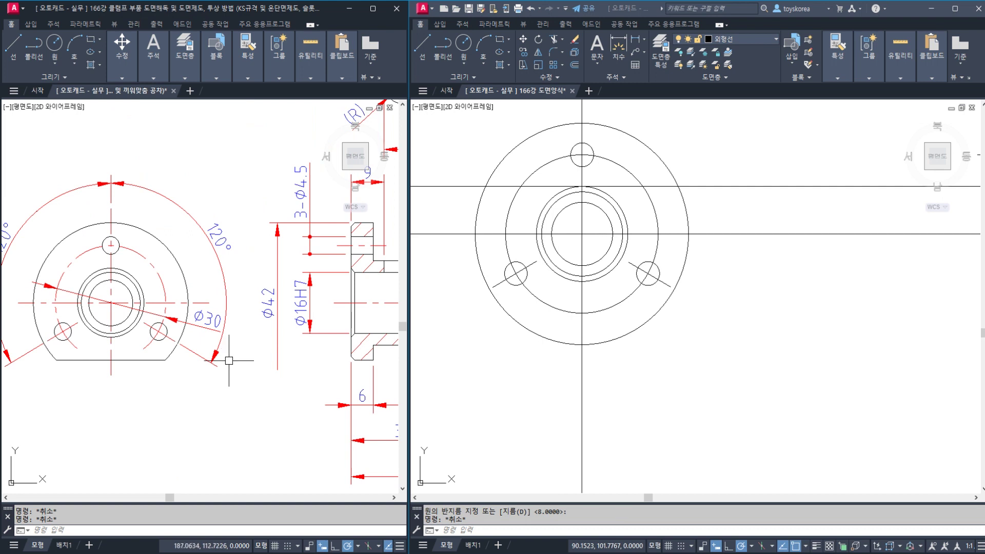
{"action": "left_click", "coordinate": [153, 378]}
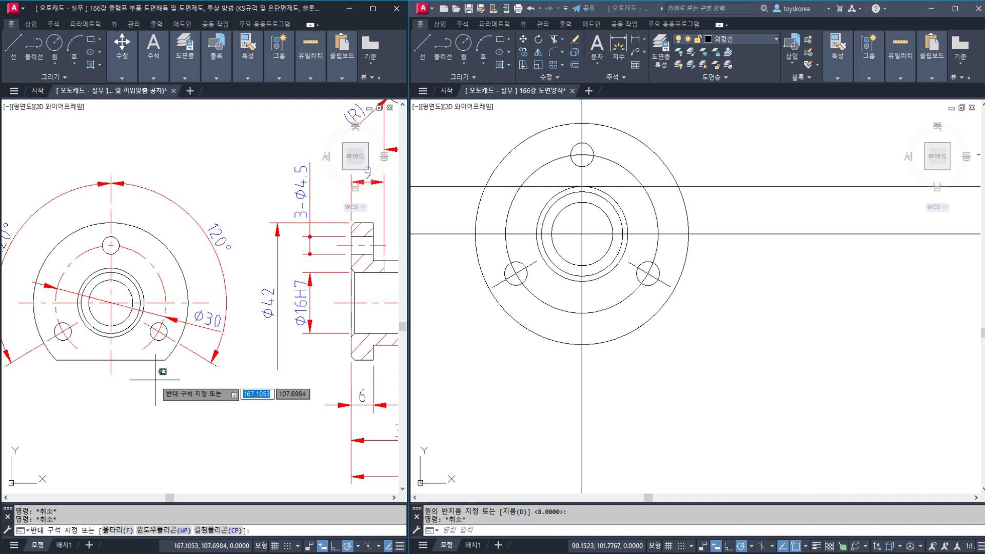
{"action": "key", "text": "Escape"}
{"action": "key", "text": "Escape"}
{"action": "type", "text": "DIMLI"}
{"action": "key", "text": "Return"}
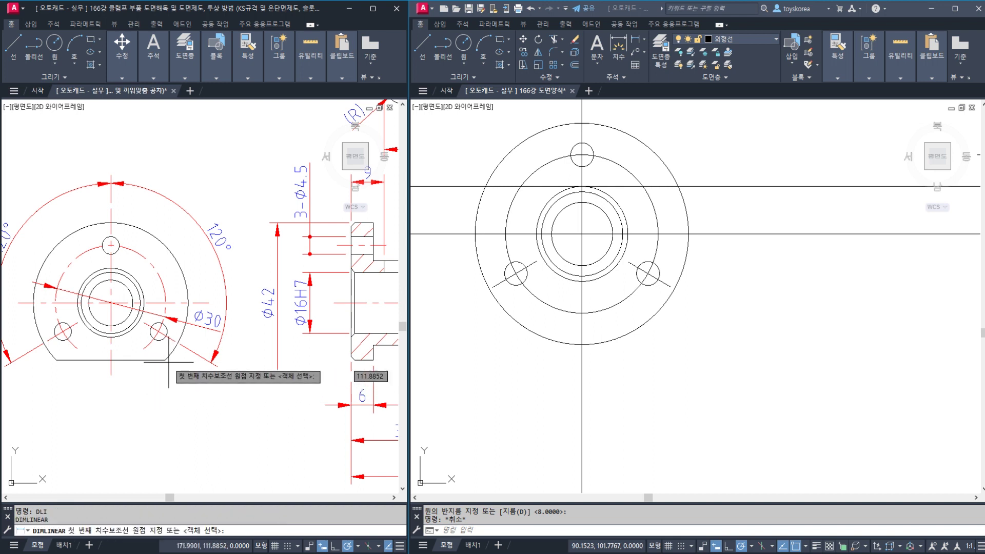
{"action": "left_click", "coordinate": [166, 359]}
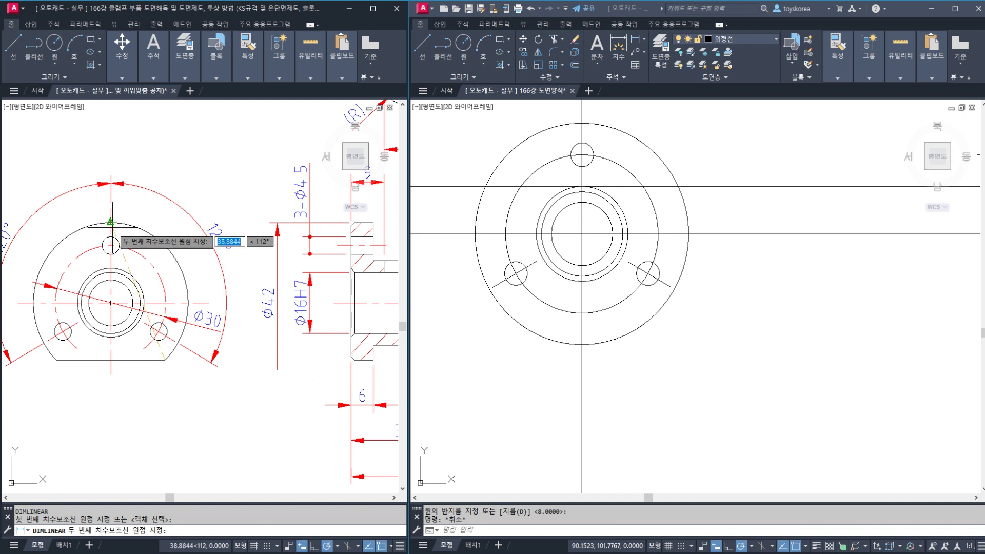
{"action": "left_click", "coordinate": [111, 223]}
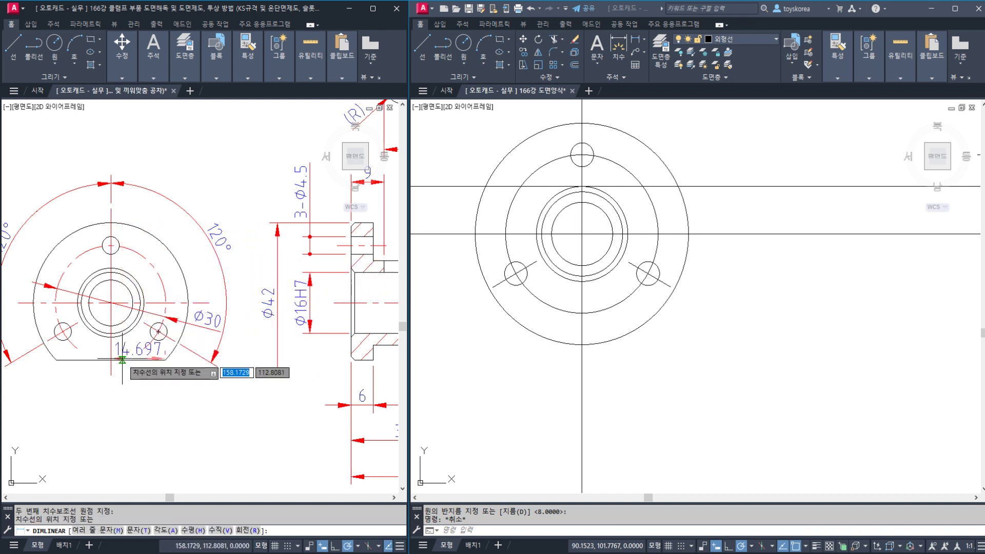
{"action": "key", "text": "Escape"}
{"action": "key", "text": "Escape"}
{"action": "middle_click_drag", "start_coordinate": [229, 331], "coordinate": [203, 334]}
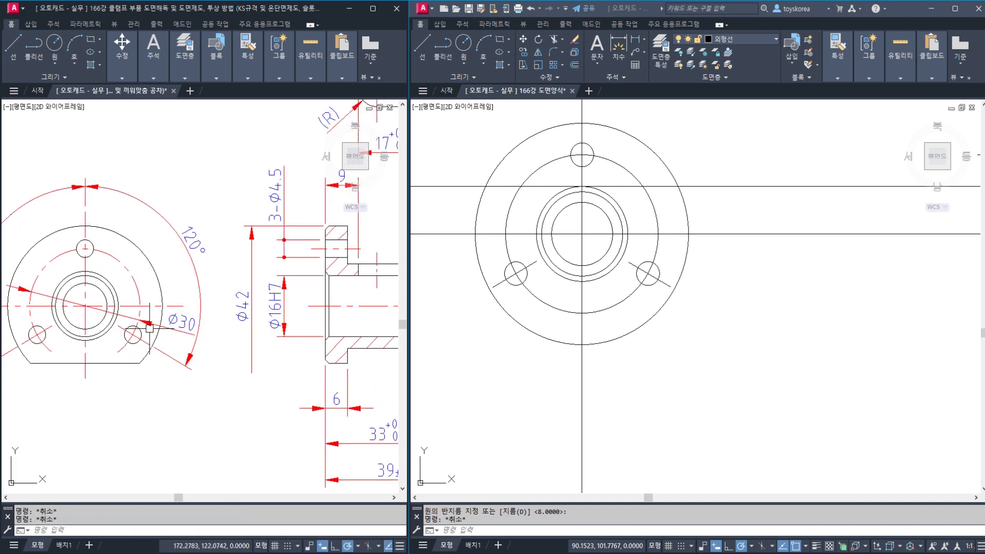
{"action": "middle_click_drag", "start_coordinate": [75, 327], "coordinate": [152, 322]}
{"action": "type", "text": "d"}
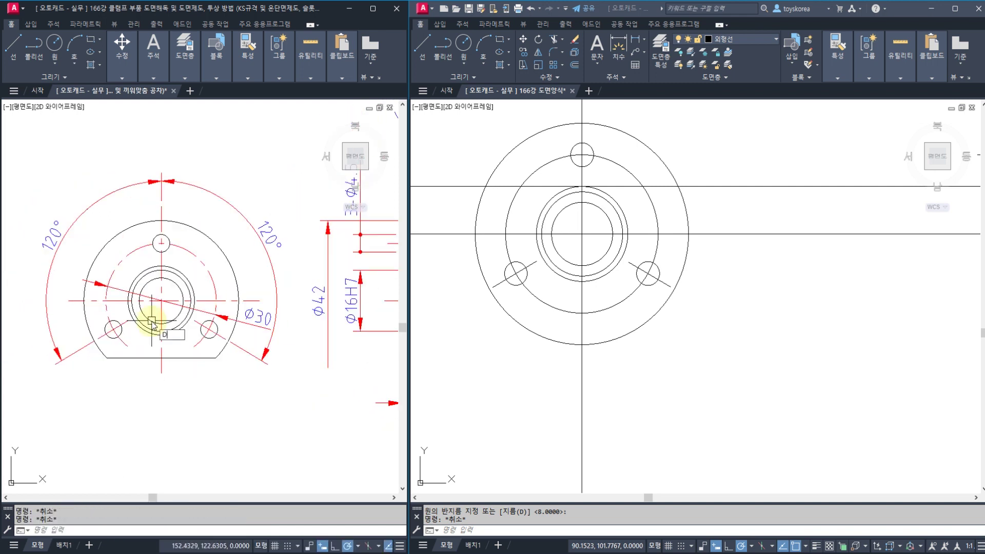
{"action": "key", "text": "Return"}
{"action": "key", "text": "Escape"}
{"action": "key", "text": "Escape"}
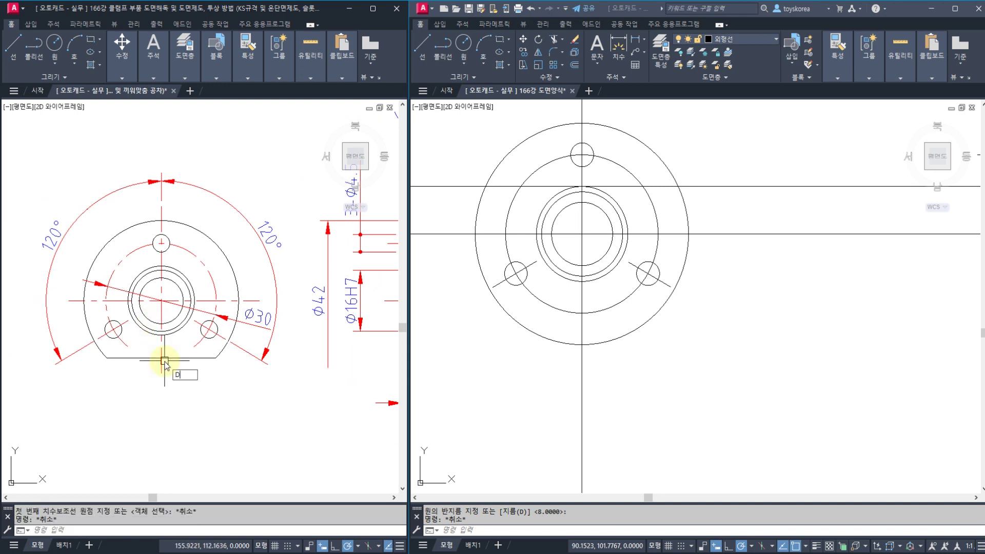
Add a vertical linear dimension from the flat lower edge to the top of the outer circle in the reference front view
{"action": "key", "text": "Return"}
{"action": "left_click", "coordinate": [215, 357]}
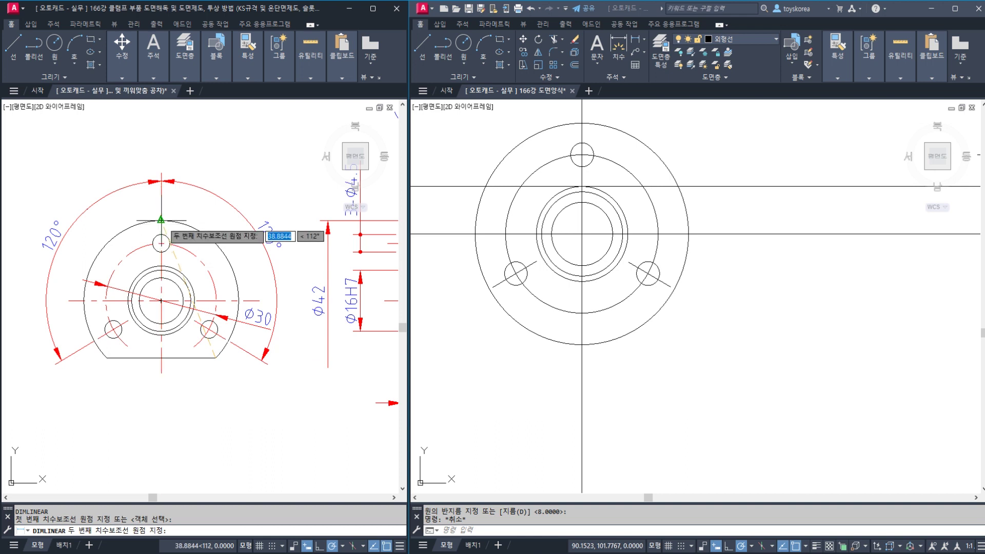
{"action": "left_click", "coordinate": [160, 220]}
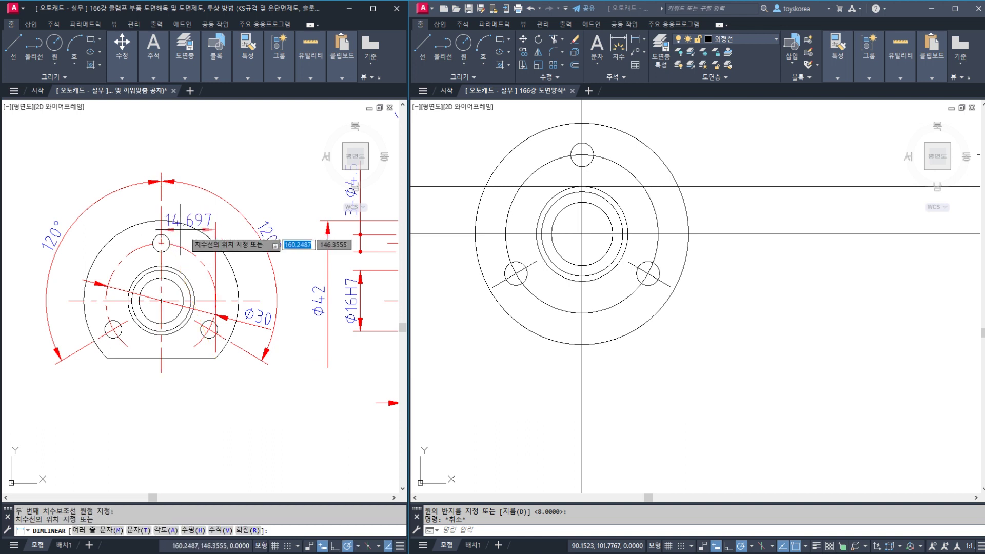
{"action": "scroll", "coordinate": [302, 292], "scroll_direction": "up", "scroll_amount": 2}
{"action": "scroll", "coordinate": [301, 291], "scroll_direction": "down", "scroll_amount": 2}
{"action": "left_click", "coordinate": [300, 295]}
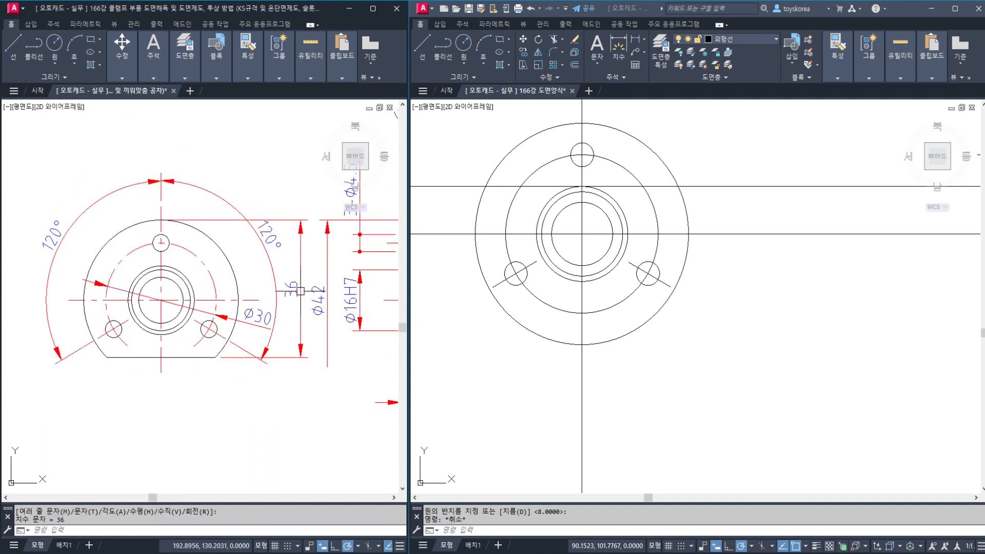
Move the reference front view with its dimensions slightly left, away from the section view
{"action": "middle_click_drag", "start_coordinate": [282, 375], "coordinate": [296, 377]}
{"action": "type", "text": "m"}
{"action": "key", "text": "Return"}
{"action": "left_click", "coordinate": [316, 403]}
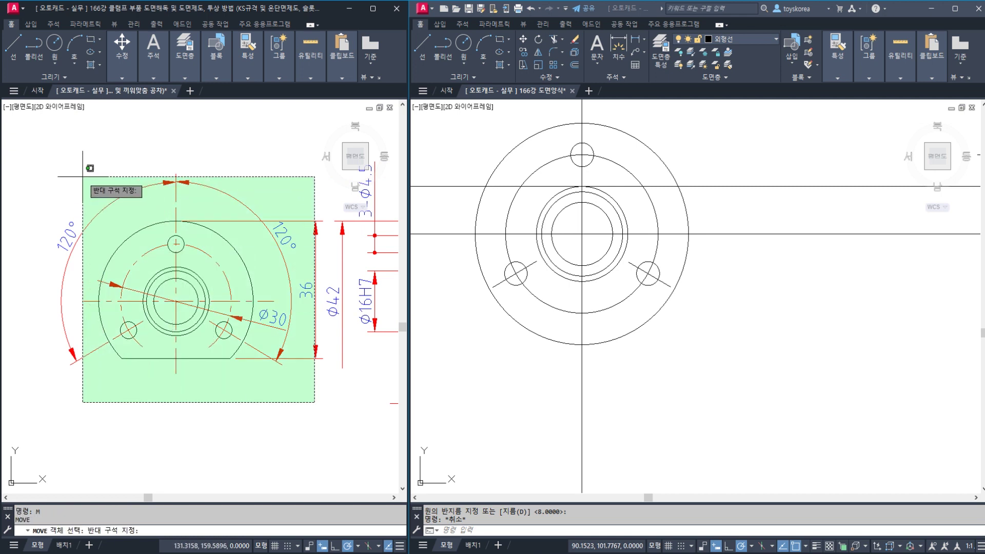
{"action": "left_click", "coordinate": [26, 140]}
{"action": "key", "text": "Return"}
{"action": "left_click", "coordinate": [109, 162]}
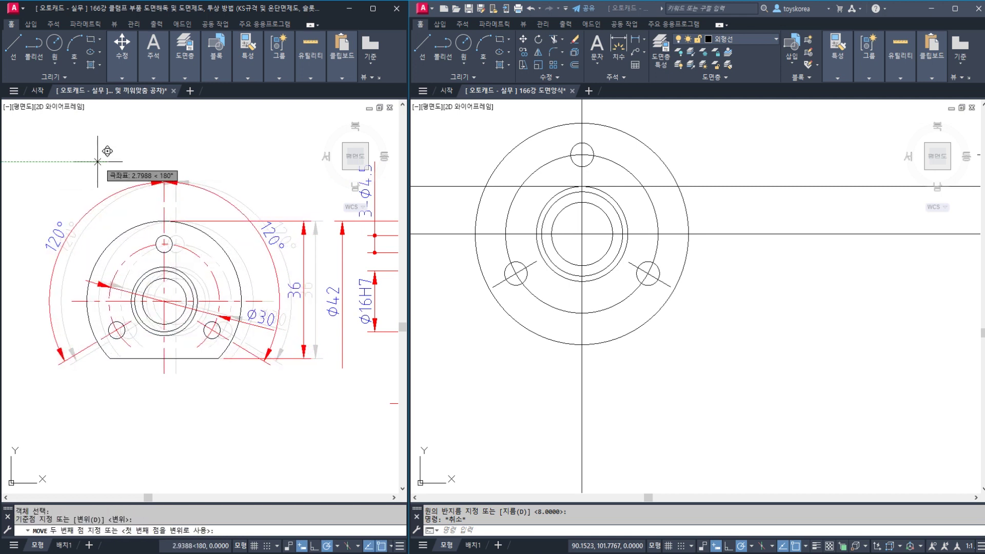
{"action": "left_click", "coordinate": [95, 162]}
{"action": "key", "text": "Escape"}
{"action": "key", "text": "Escape"}
Move the reference front view's new height dimension slightly right, clear of the 120° arc dimension
{"action": "type", "text": "m"}
{"action": "key", "text": "Return"}
{"action": "left_click", "coordinate": [305, 374]}
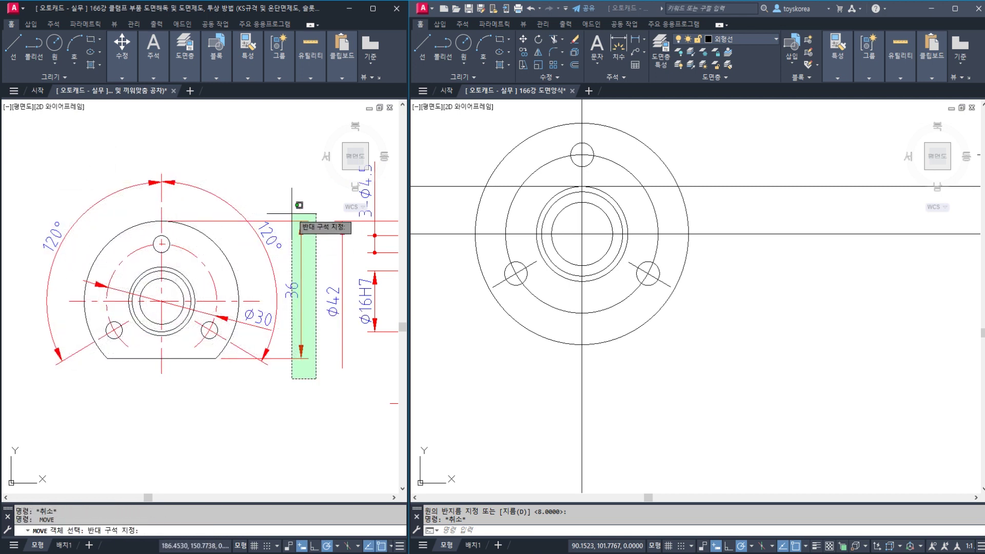
{"action": "left_click", "coordinate": [286, 208]}
{"action": "key", "text": "Return"}
{"action": "left_click", "coordinate": [292, 174]}
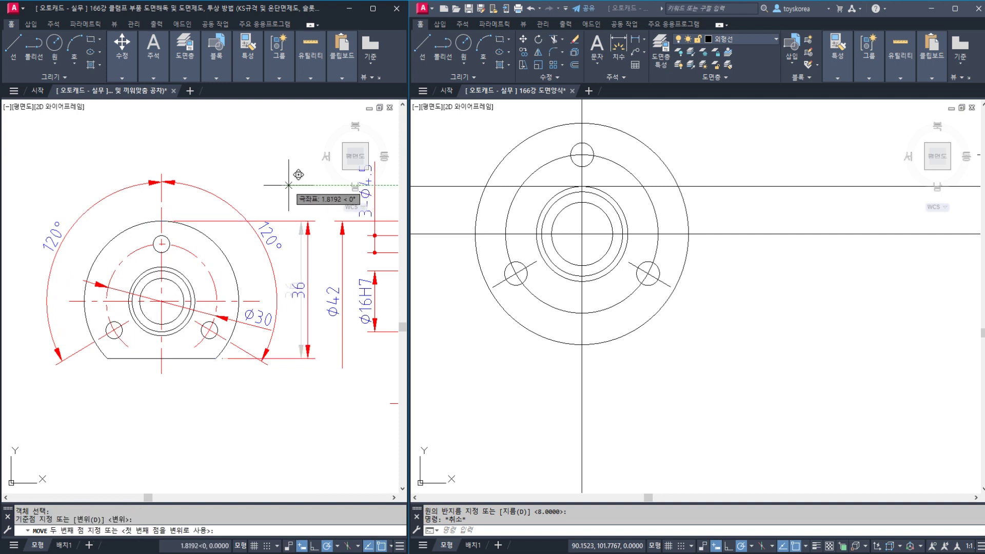
{"action": "key", "text": "Escape"}
{"action": "key", "text": "Escape"}
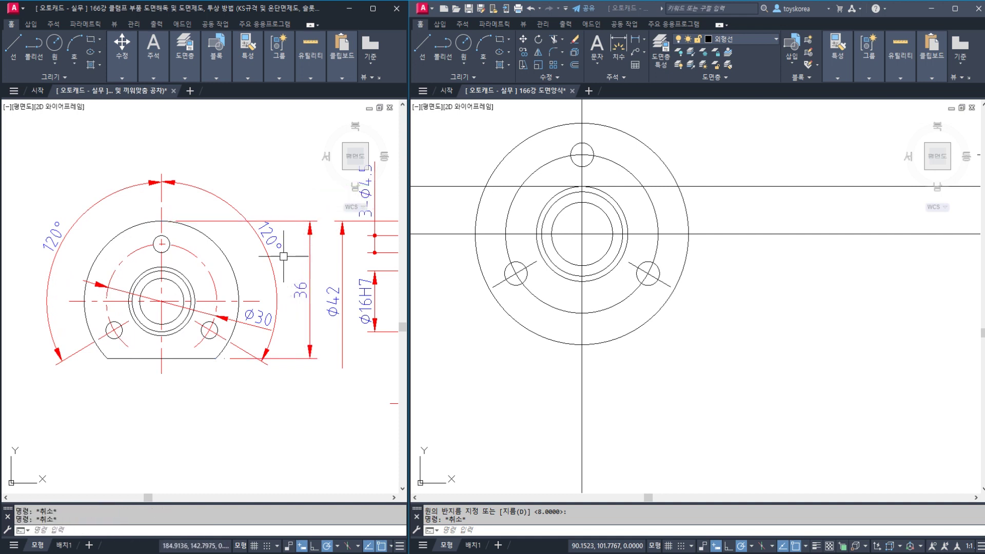
Shift the whole reference front view, including the height dimension, a little further left for more space beside the Ø42 dimension
{"action": "scroll", "coordinate": [227, 289], "scroll_direction": "down", "scroll_amount": 4}
{"action": "scroll", "coordinate": [261, 318], "scroll_direction": "up", "scroll_amount": 4}
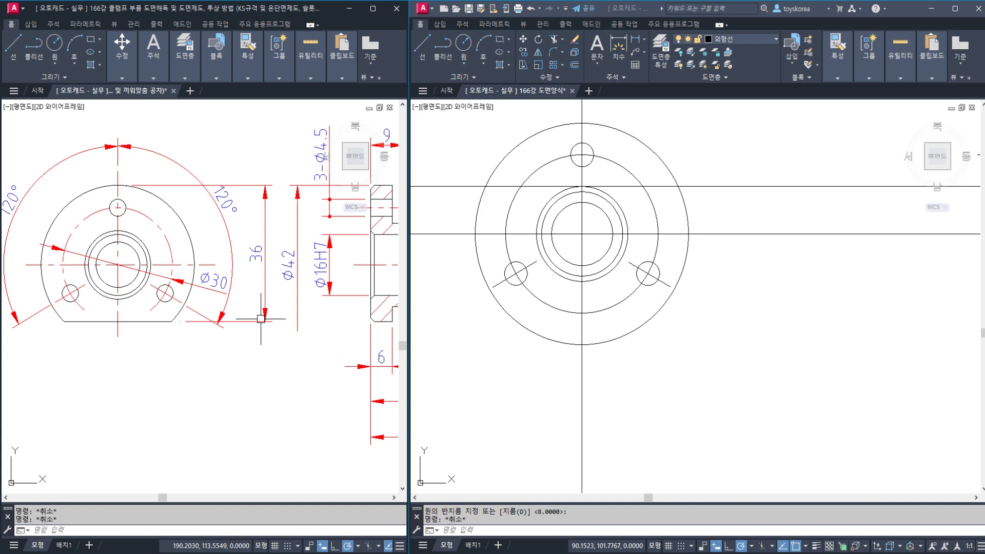
{"action": "scroll", "coordinate": [272, 349], "scroll_direction": "down", "scroll_amount": 2}
{"action": "left_click", "coordinate": [275, 347]}
{"action": "left_click", "coordinate": [84, 172]}
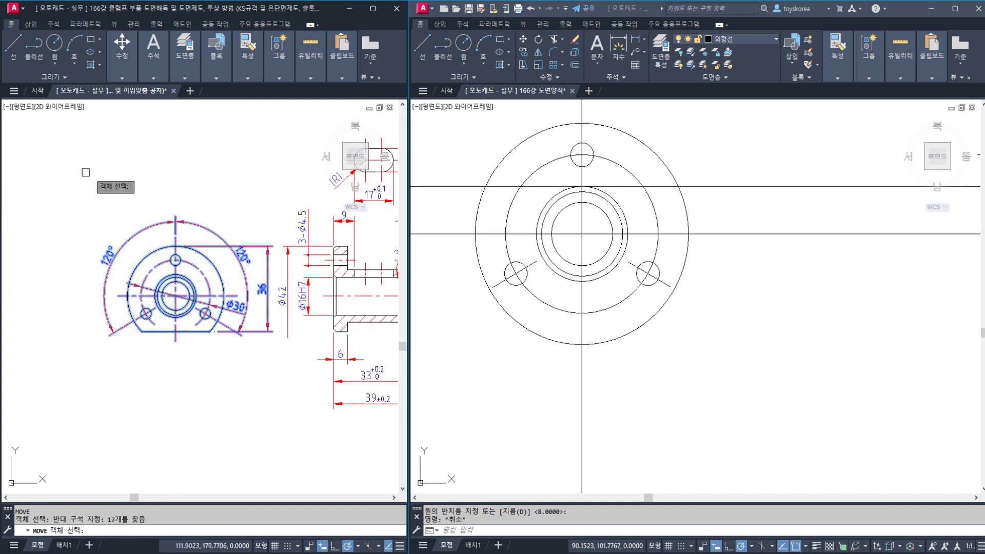
{"action": "key", "text": "space"}
{"action": "left_click", "coordinate": [139, 172]}
{"action": "left_click", "coordinate": [135, 173]}
{"action": "key", "text": "Escape"}
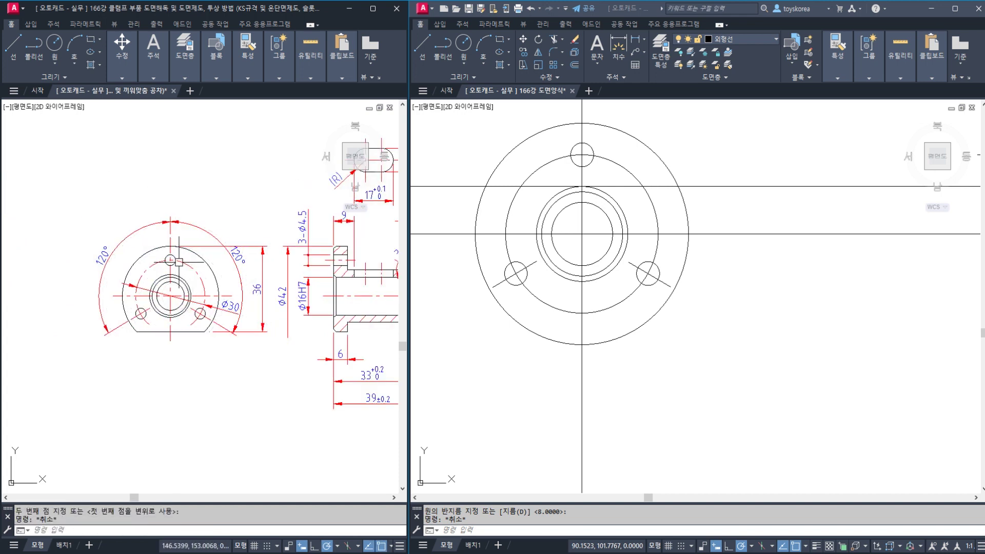
Reposition the text of the right-hand 120° dimension higher along its arc, clear of the 36 height dimension in the reference view
{"action": "scroll", "coordinate": [230, 272], "scroll_direction": "up", "scroll_amount": 2}
{"action": "left_click", "coordinate": [245, 251]}
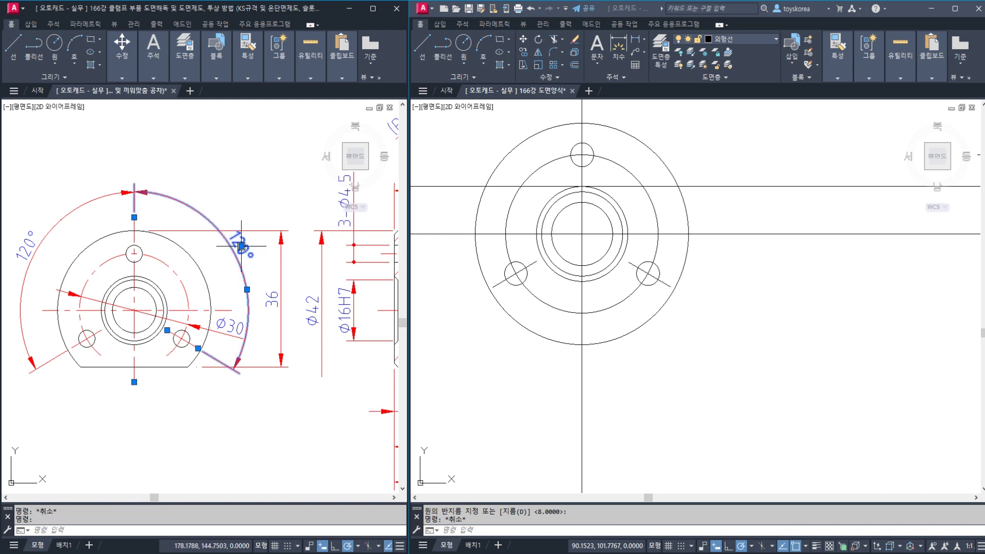
{"action": "left_click", "coordinate": [241, 246]}
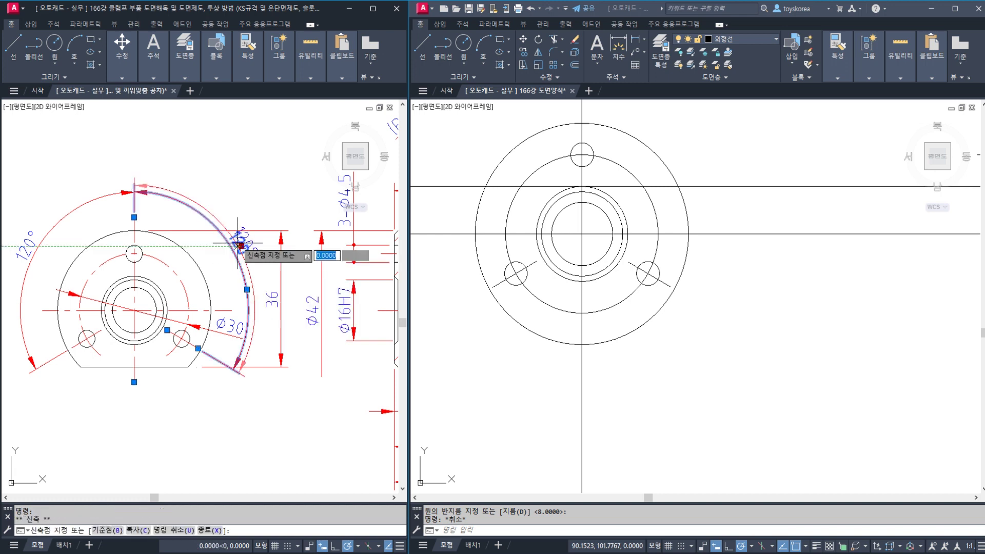
{"action": "right_click", "coordinate": [192, 203]}
{"action": "left_click", "coordinate": [212, 270]}
{"action": "key", "text": "Escape"}
{"action": "key", "text": "Escape"}
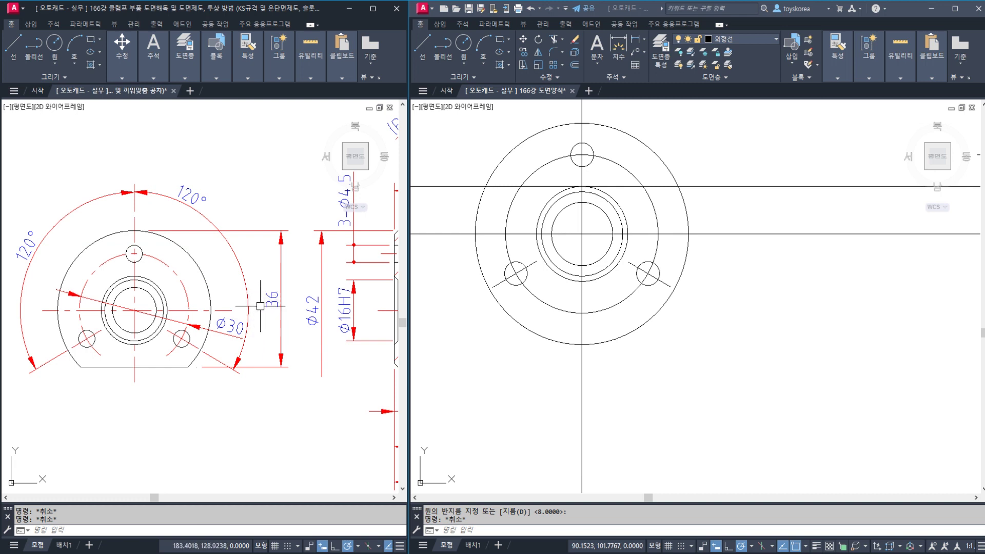
Erase the leftover horizontal construction line along the bore's upper edge, above the main horizontal centre line, in the drawn views
{"action": "left_click", "coordinate": [649, 345]}
{"action": "scroll", "coordinate": [657, 339], "scroll_direction": "down", "scroll_amount": 2}
{"action": "middle_click_drag", "start_coordinate": [678, 337], "coordinate": [556, 345]}
{"action": "left_click", "coordinate": [513, 352]}
{"action": "key", "text": "Escape"}
{"action": "scroll", "coordinate": [698, 289], "scroll_direction": "up", "scroll_amount": 2}
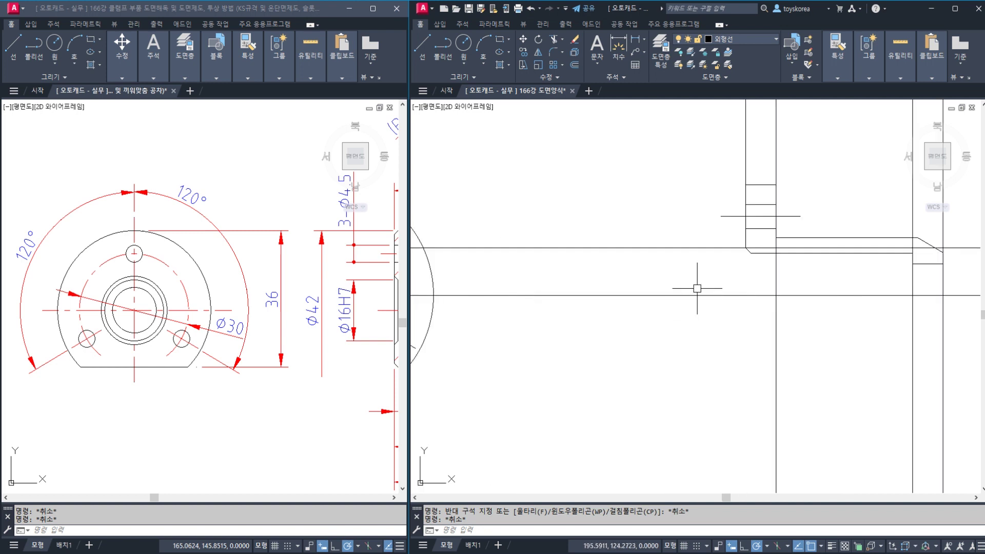
{"action": "left_click", "coordinate": [727, 246]}
{"action": "key", "text": "Delete"}
{"action": "scroll", "coordinate": [704, 260], "scroll_direction": "down", "scroll_amount": 2}
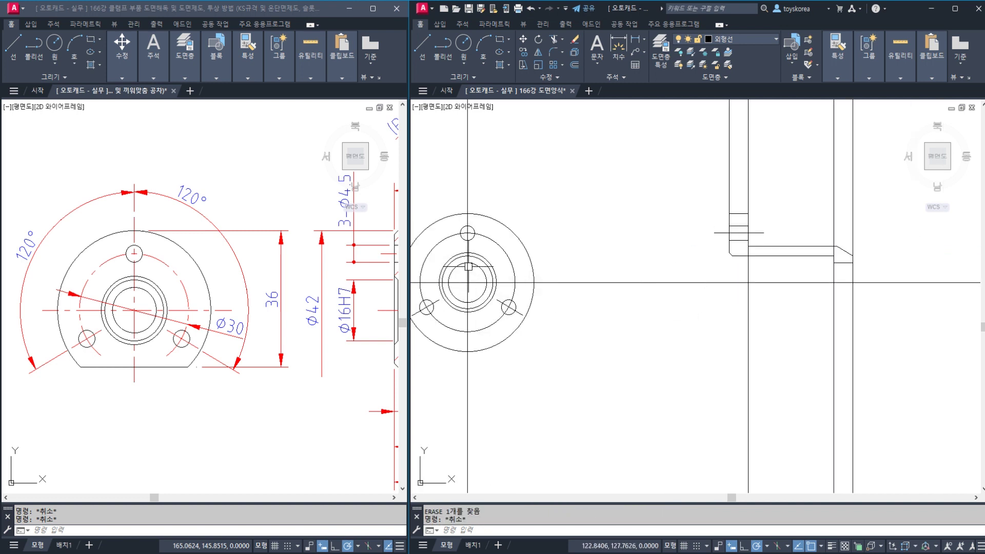
Draw a horizontal construction line through the top of the outer circle in the front view
{"action": "left_click", "coordinate": [220, 317]}
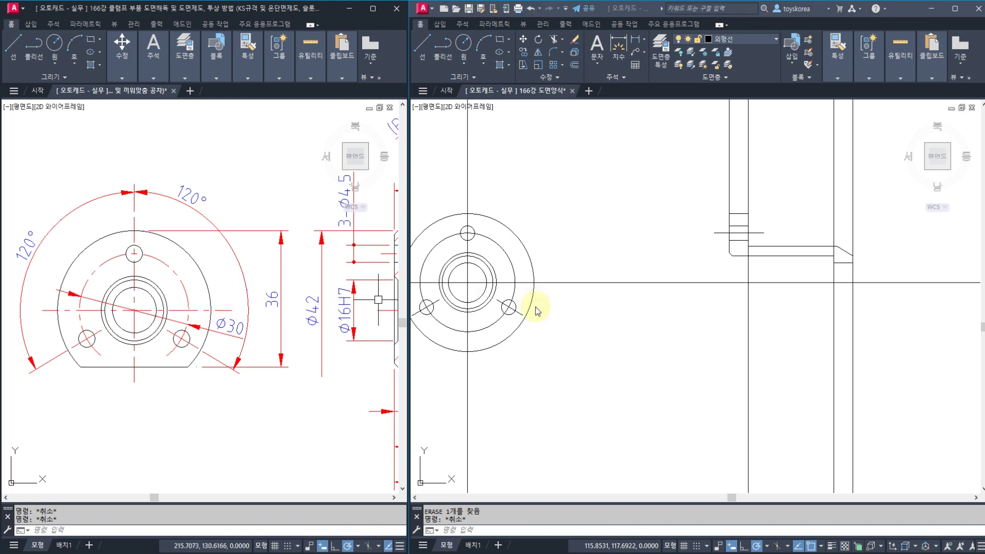
{"action": "left_click", "coordinate": [485, 337]}
{"action": "type", "text": "x"}
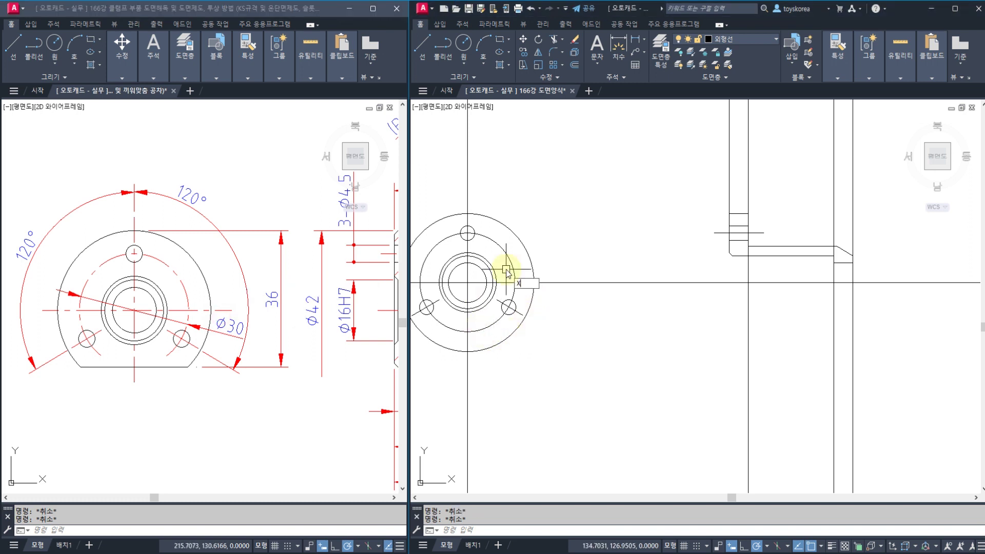
{"action": "type", "text": "l"}
{"action": "key", "text": "Return"}
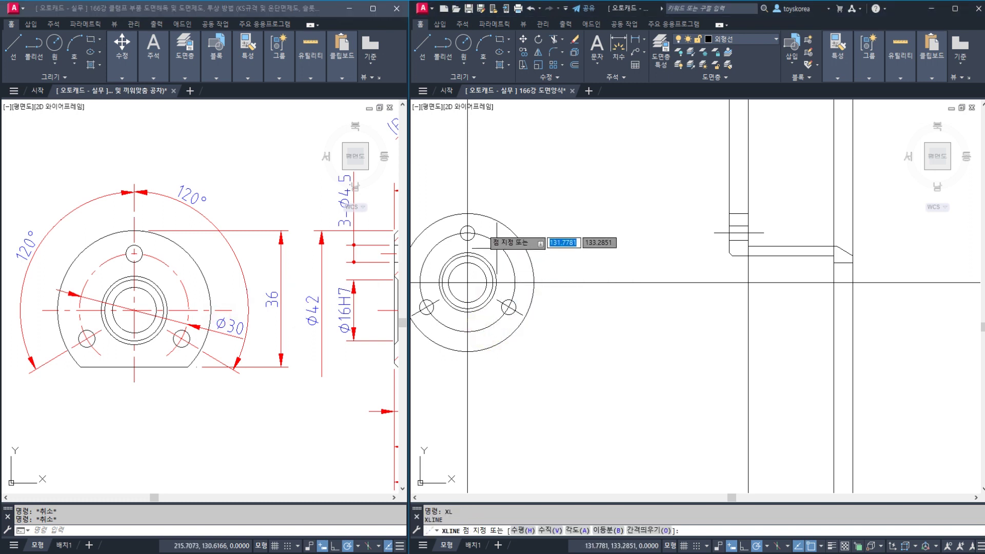
{"action": "left_click", "coordinate": [467, 214]}
{"action": "left_click", "coordinate": [528, 218]}
{"action": "key", "text": "Escape"}
{"action": "key", "text": "Escape"}
Offset the horizontal line at the outer circle's top downward by 36 for the flange's flat edge
{"action": "type", "text": "o"}
{"action": "key", "text": "Return"}
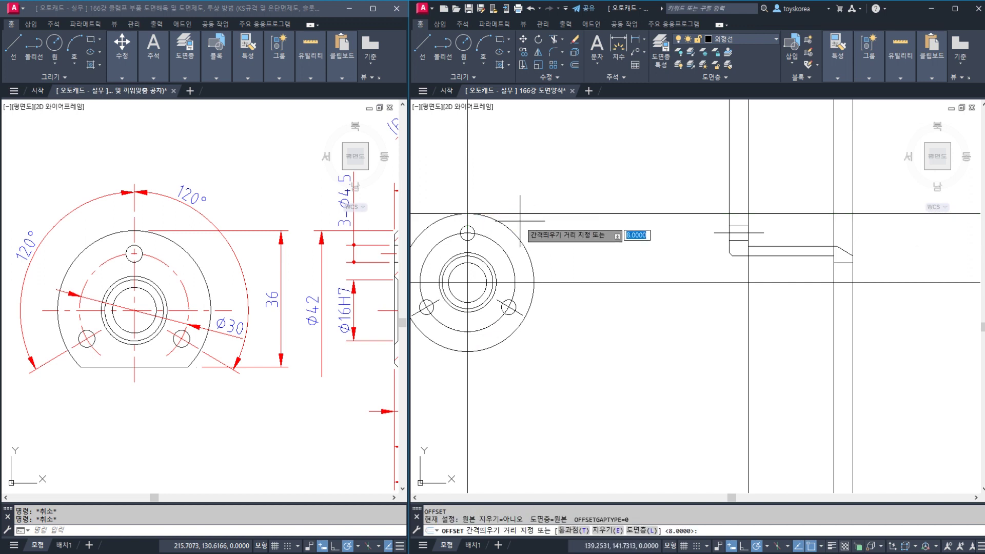
{"action": "type", "text": "36"}
{"action": "key", "text": "Return"}
{"action": "left_click", "coordinate": [535, 214]}
{"action": "key", "text": "Escape"}
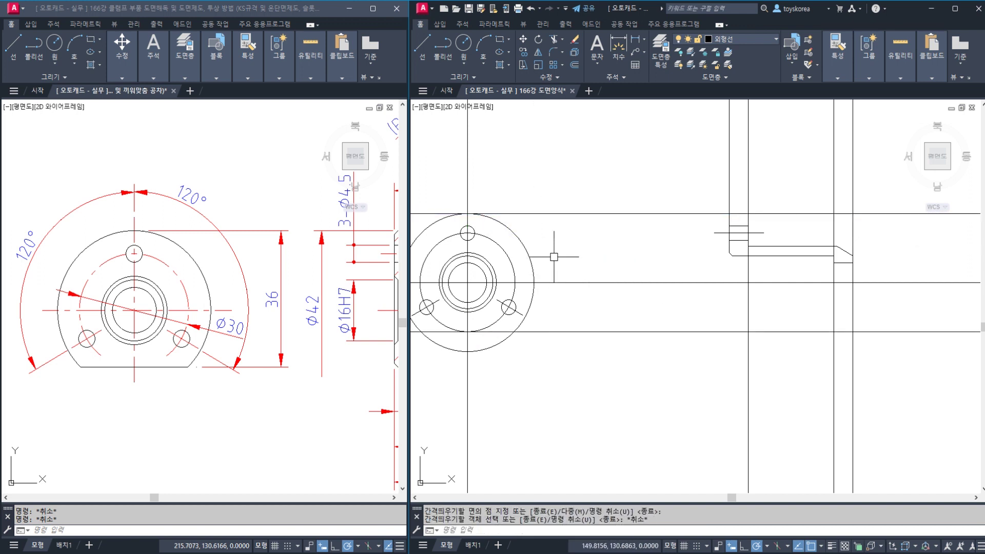
Erase the horizontal construction line at the top of the outer circle
{"action": "left_click", "coordinate": [571, 240]}
{"action": "left_click", "coordinate": [539, 188]}
{"action": "type", "text": "e"}
{"action": "key", "text": "Return"}
{"action": "middle_click_drag", "start_coordinate": [471, 345], "coordinate": [548, 335]}
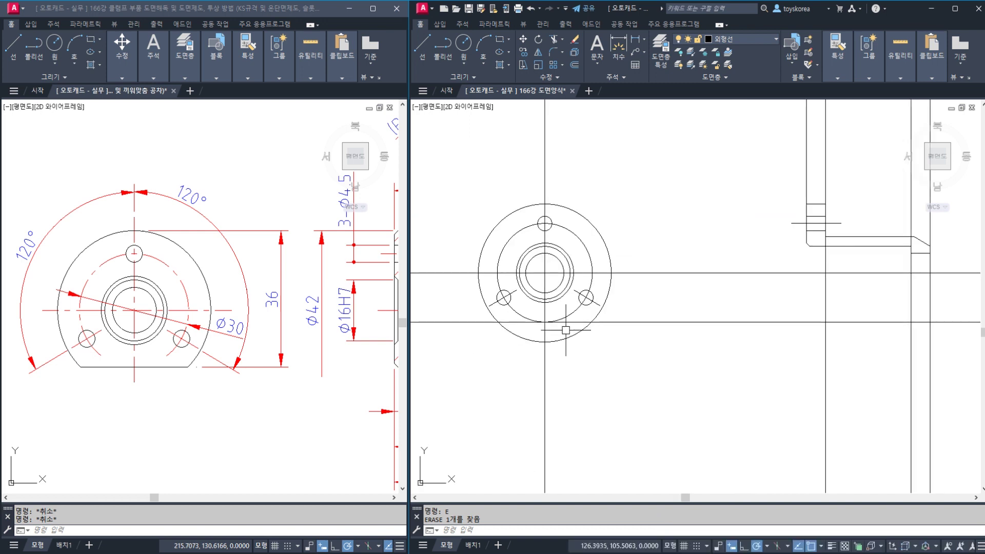
Trim away the outer circle's lower arc below the flat-edge line in the front view
{"action": "type", "text": "tr"}
{"action": "key", "text": "Return"}
{"action": "left_click", "coordinate": [574, 322]}
{"action": "key", "text": "Return"}
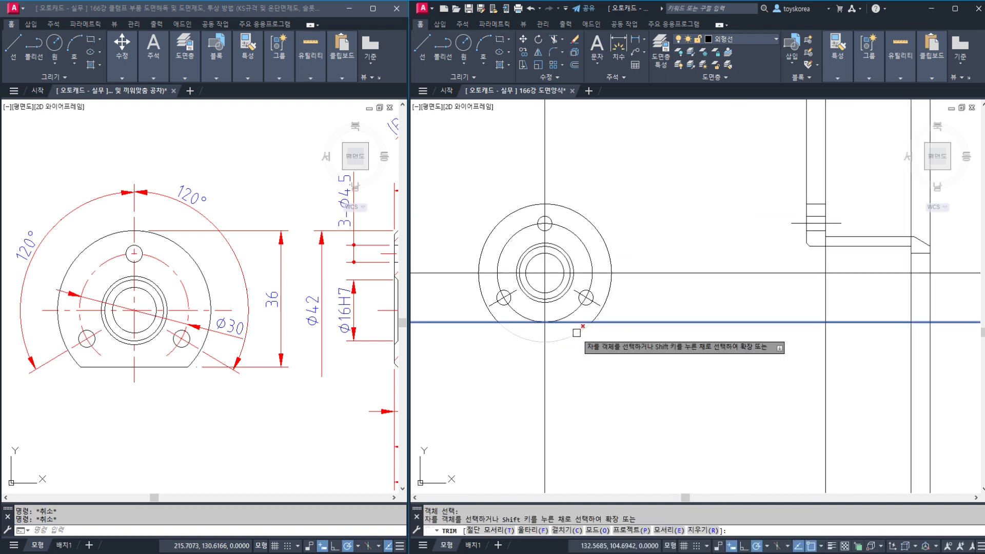
{"action": "left_click", "coordinate": [574, 333]}
{"action": "key", "text": "Escape"}
{"action": "middle_click_drag", "start_coordinate": [710, 325], "coordinate": [622, 325]}
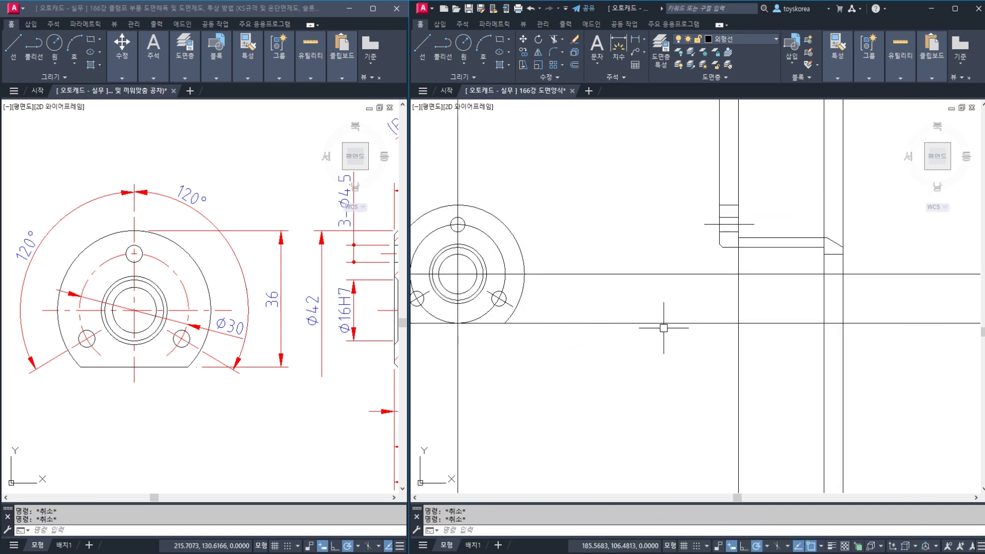
Compare the reference section view's flange, bore and chamfer profile with the upper half of the drawn section
{"action": "left_click", "coordinate": [665, 323]}
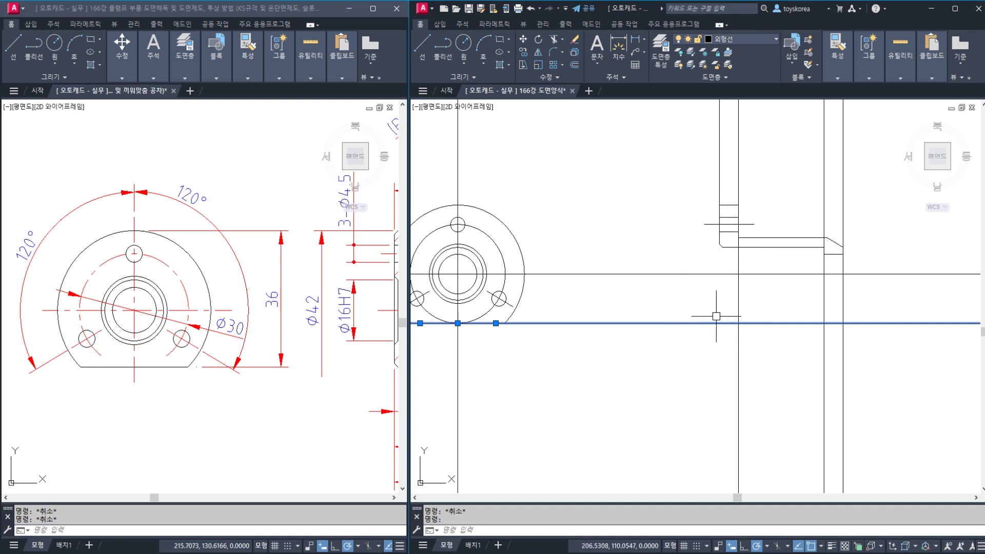
{"action": "key", "text": "Escape"}
{"action": "middle_click_drag", "start_coordinate": [340, 358], "coordinate": [232, 359]}
{"action": "scroll", "coordinate": [709, 269], "scroll_direction": "up", "scroll_amount": 2}
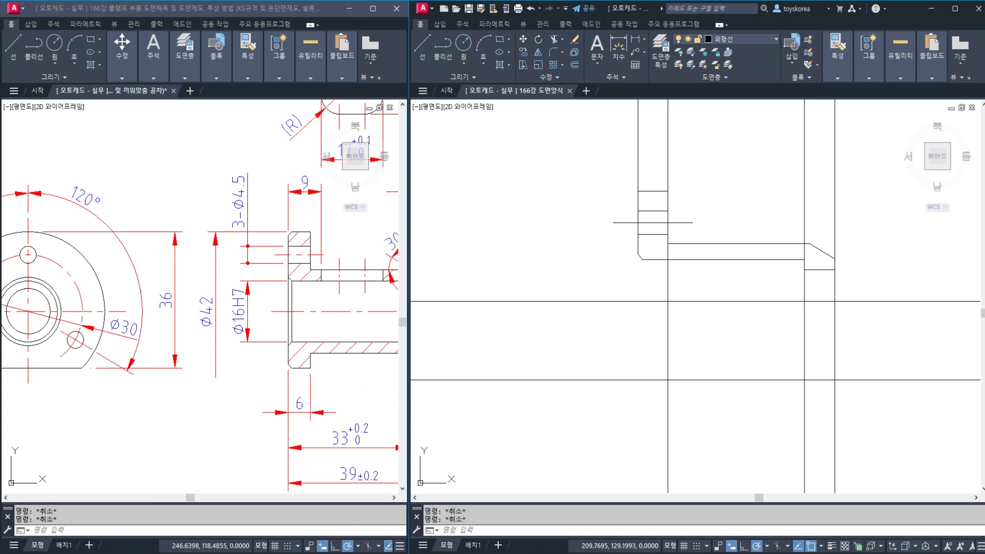
{"action": "middle_click_drag", "start_coordinate": [308, 341], "coordinate": [229, 325]}
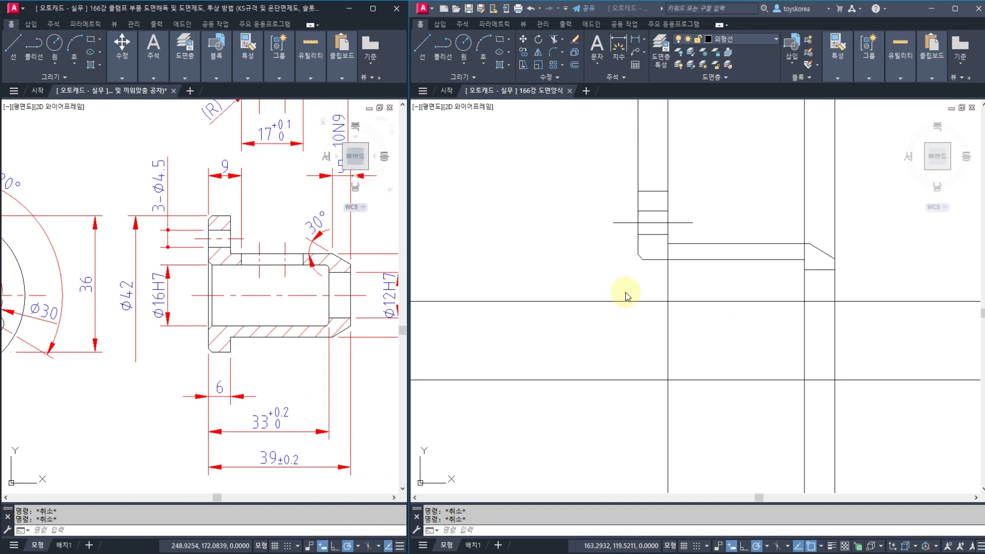
{"action": "left_click", "coordinate": [653, 304]}
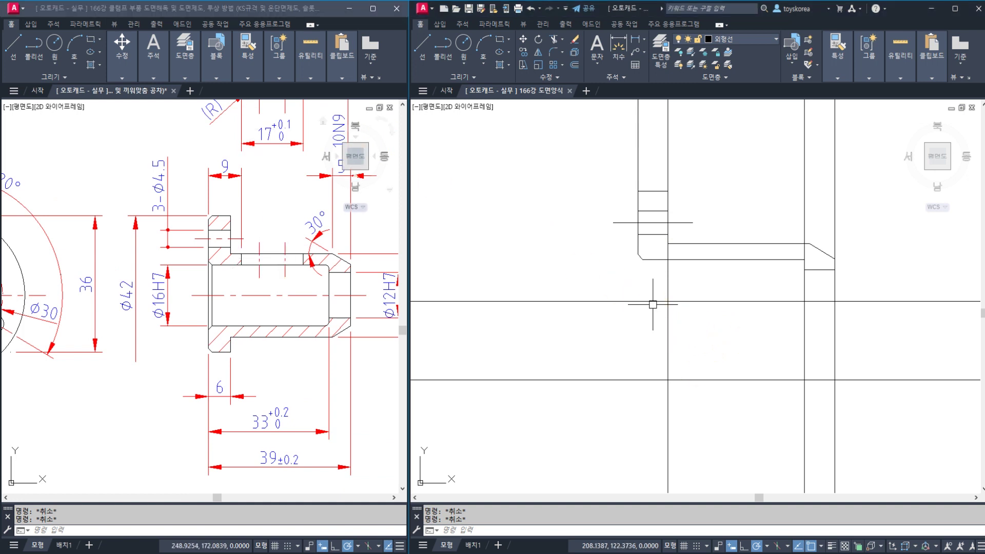
{"action": "left_click", "coordinate": [554, 157]}
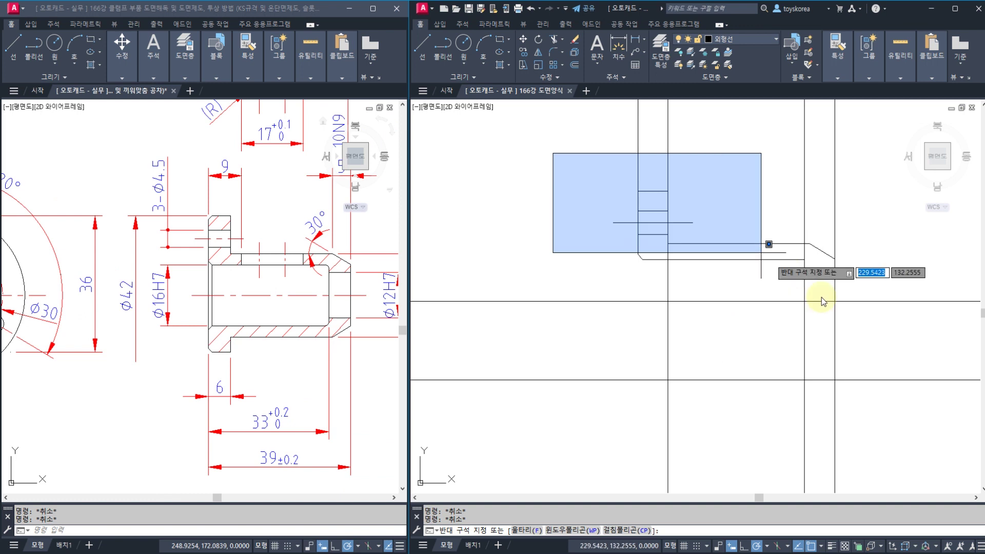
{"action": "left_click", "coordinate": [860, 327]}
{"action": "key", "text": "Escape"}
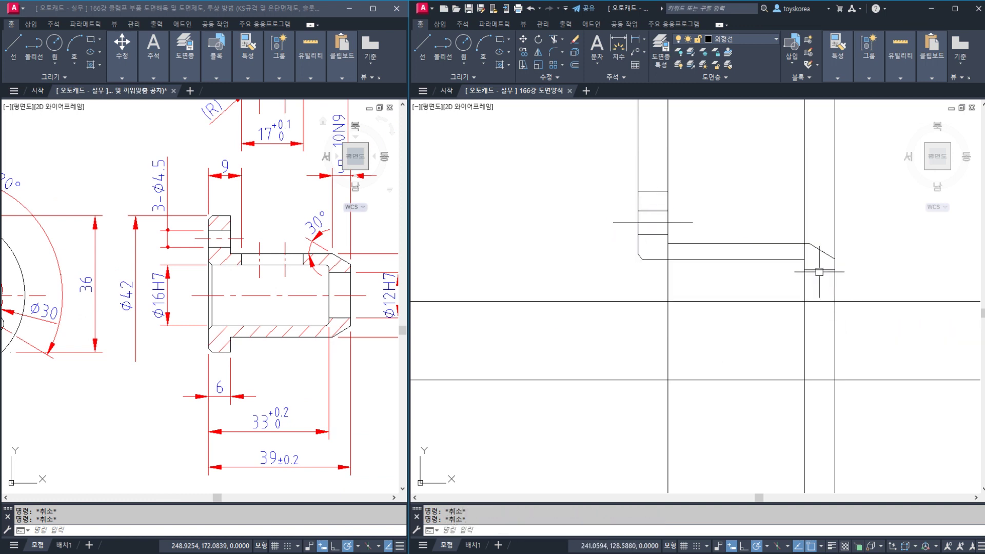
Fillet the corner between the large bore's upper edge and its vertical end edge with radius 1
{"action": "scroll", "coordinate": [819, 270], "scroll_direction": "up", "scroll_amount": 4}
{"action": "type", "text": "F"}
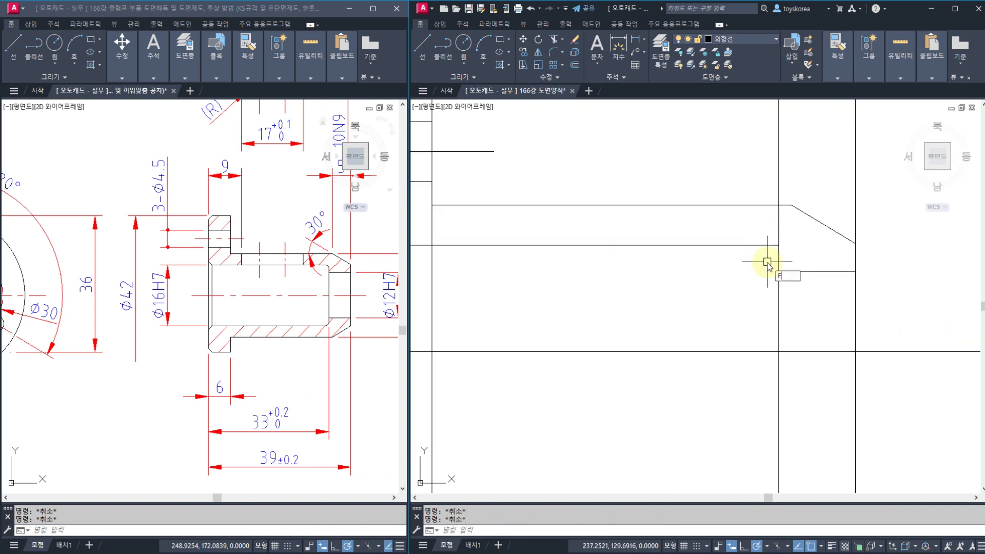
{"action": "key", "text": "Return"}
{"action": "type", "text": "R"}
{"action": "key", "text": "Return"}
{"action": "type", "text": "1"}
{"action": "key", "text": "Return"}
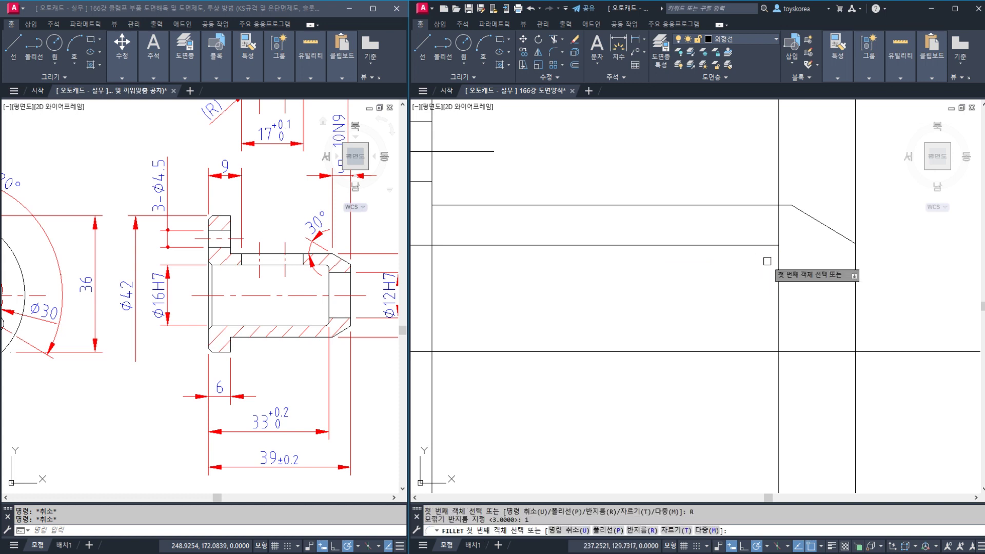
{"action": "left_click", "coordinate": [768, 246]}
{"action": "left_click", "coordinate": [778, 254]}
{"action": "scroll", "coordinate": [794, 232], "scroll_direction": "down", "scroll_amount": 2}
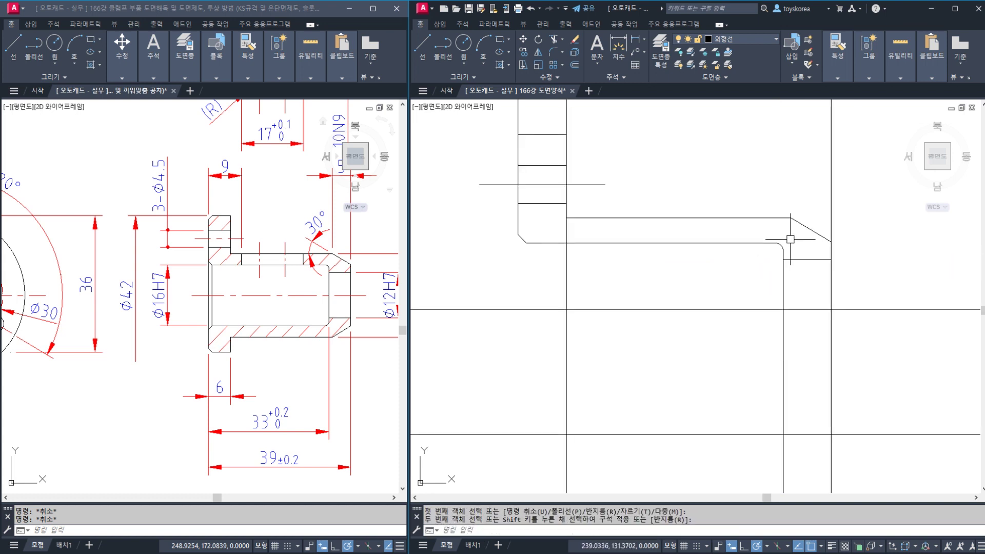
Trim the section's right end line above the sloped chamfer edge, and save the drawing
{"action": "type", "text": "tr"}
{"action": "key", "text": "Return"}
{"action": "left_click", "coordinate": [823, 232]}
{"action": "key", "text": "Return"}
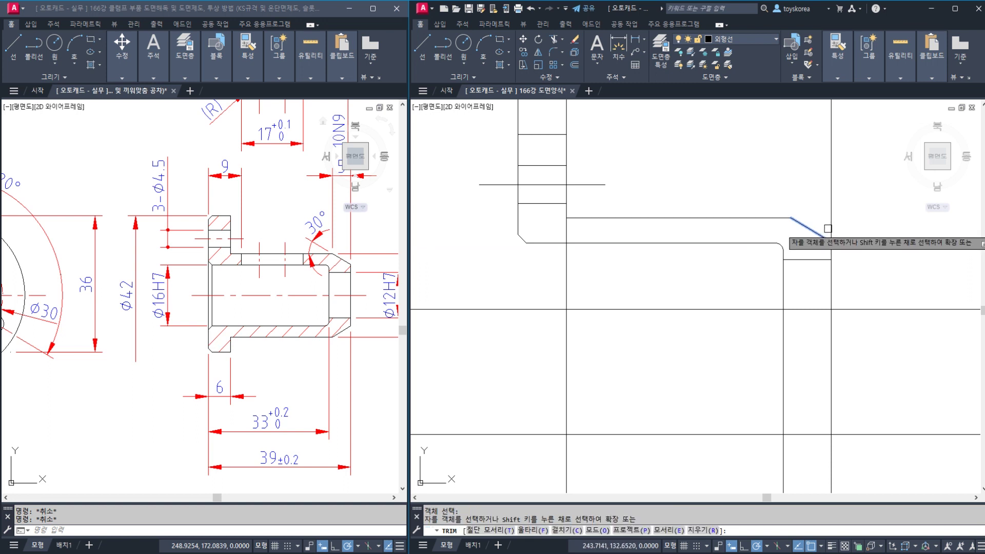
{"action": "key", "text": "Escape"}
{"action": "scroll", "coordinate": [804, 241], "scroll_direction": "down", "scroll_amount": 1}
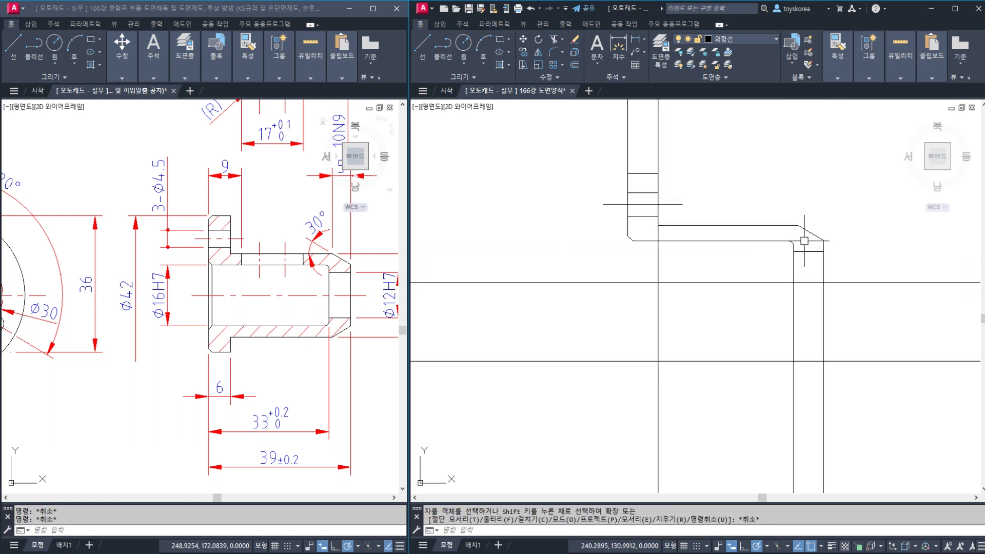
{"action": "key", "text": "ctrl+s"}
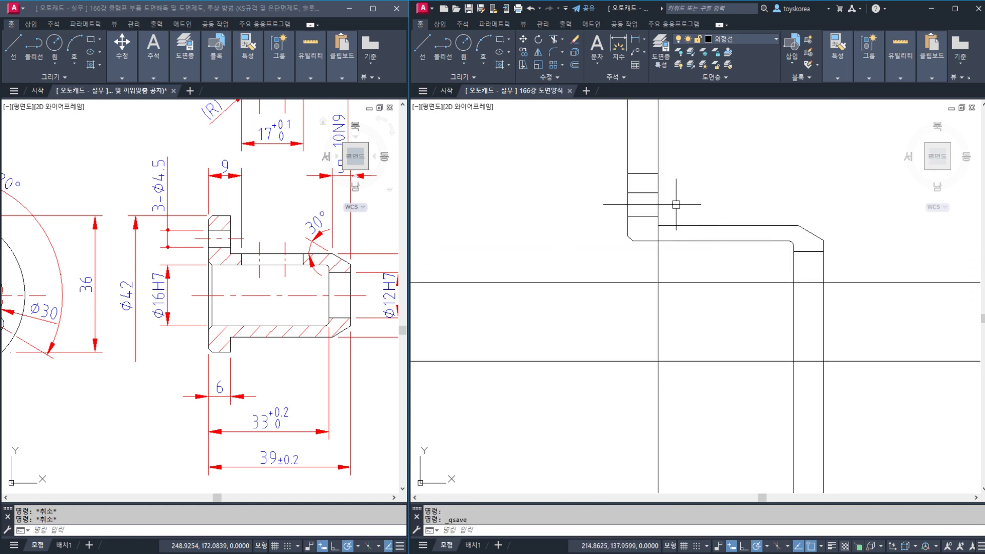
Put the flange hole's centre line in the section view on the 중심선 layer
{"action": "left_click", "coordinate": [737, 52]}
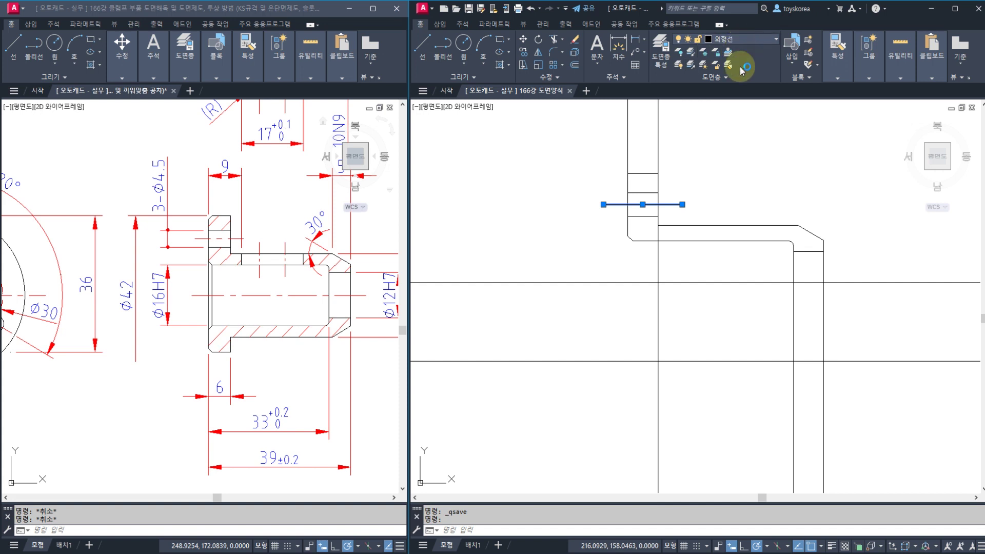
{"action": "left_click", "coordinate": [729, 154]}
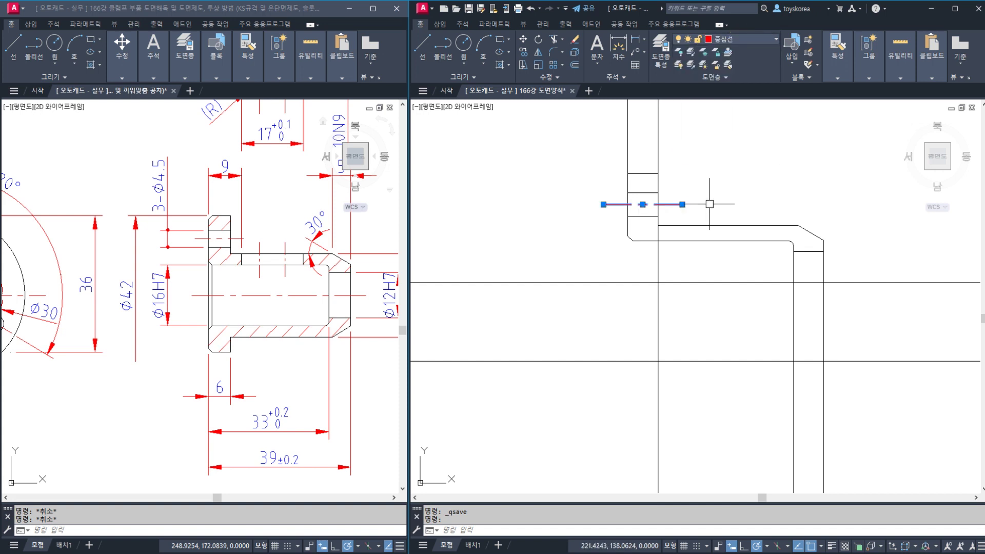
{"action": "key", "text": "Escape"}
Mirror the upper half of the section profile, including the hole's centre line, about the horizontal centre line, keeping the originals
{"action": "left_click", "coordinate": [554, 152]}
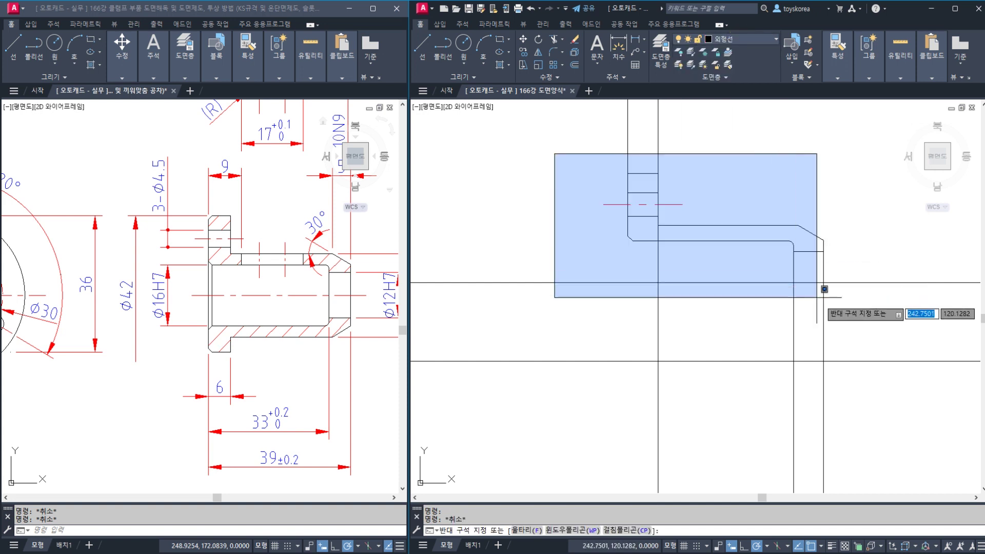
{"action": "left_click", "coordinate": [856, 322]}
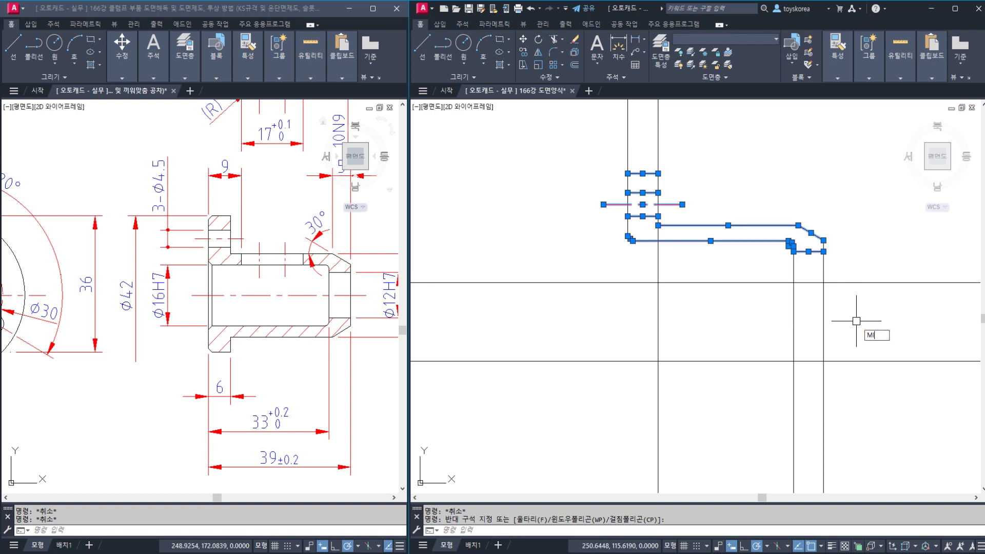
{"action": "key", "text": "Return"}
{"action": "left_click", "coordinate": [824, 283]}
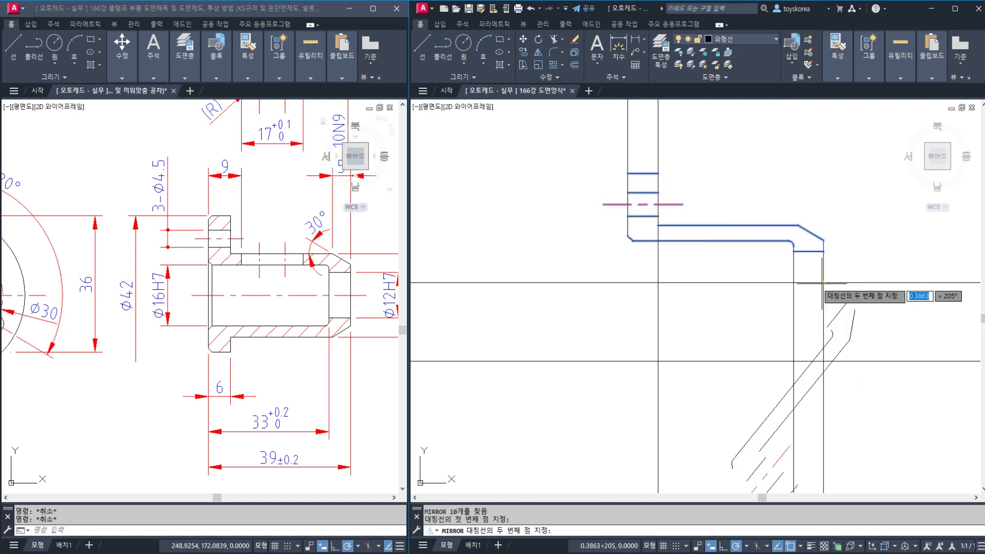
{"action": "left_click", "coordinate": [795, 283]}
{"action": "key", "text": "Return"}
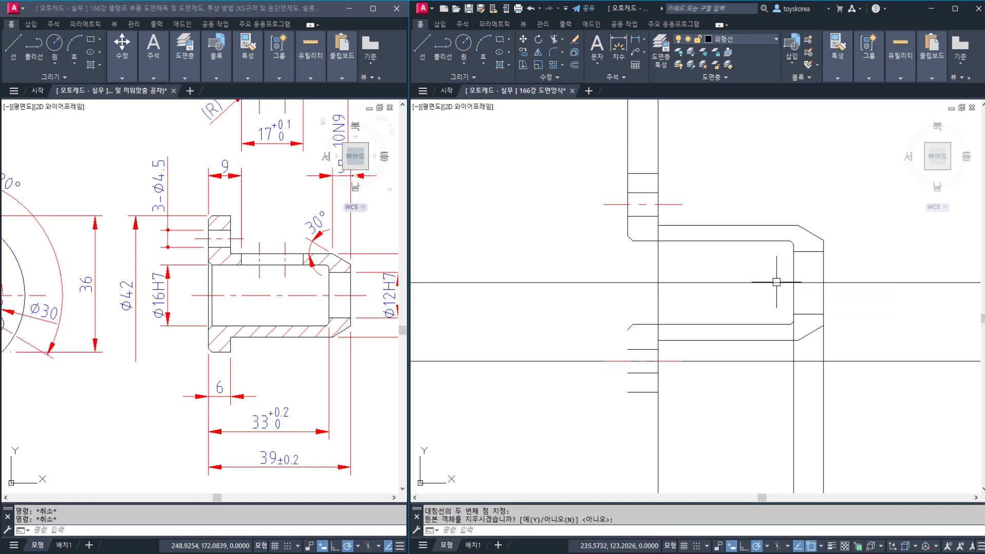
{"action": "key", "text": "Escape"}
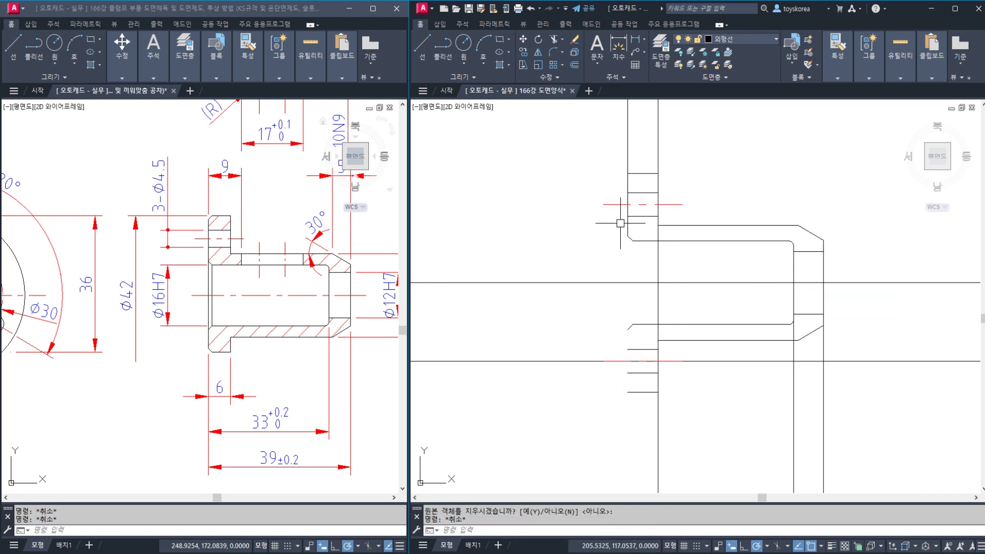
Extend the flange's outer vertical end line down to the mirrored flange's bottom edge in the section view
{"action": "left_click", "coordinate": [628, 156]}
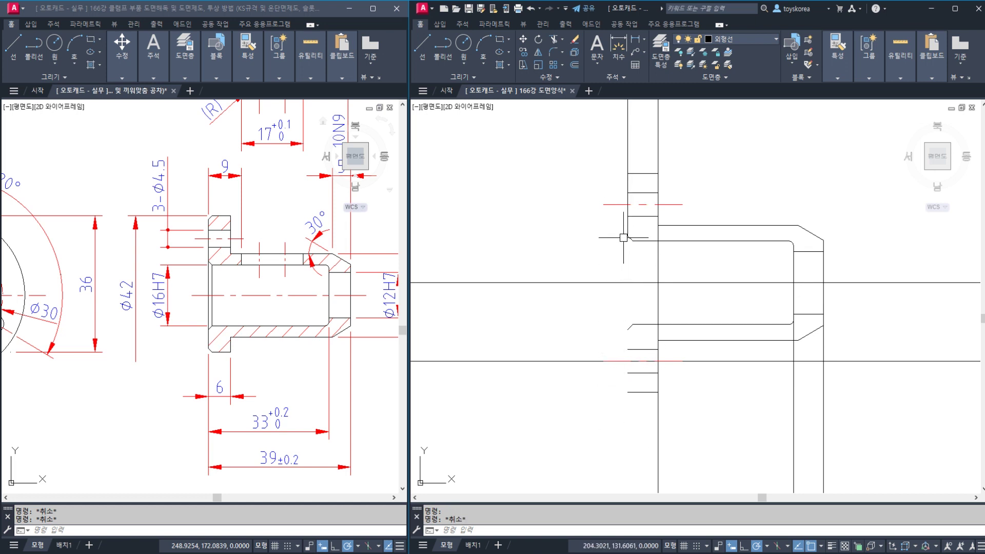
{"action": "left_click", "coordinate": [628, 146]}
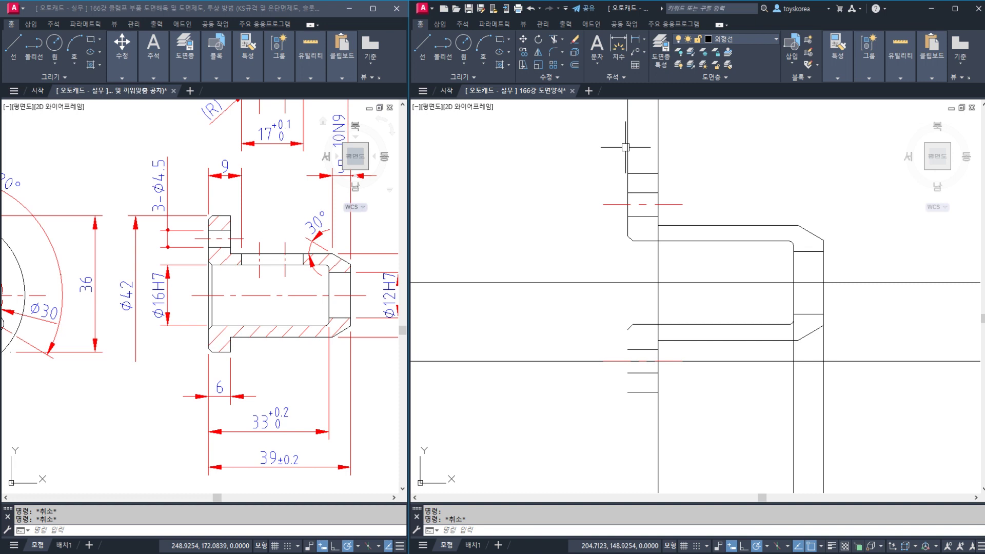
{"action": "left_click", "coordinate": [629, 157]}
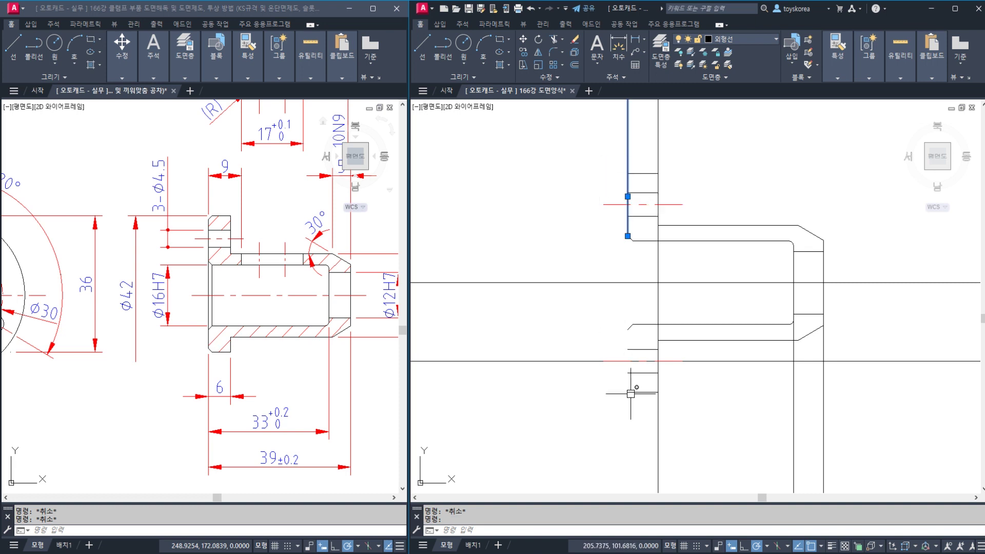
{"action": "key", "text": "Escape"}
{"action": "type", "text": "EX"}
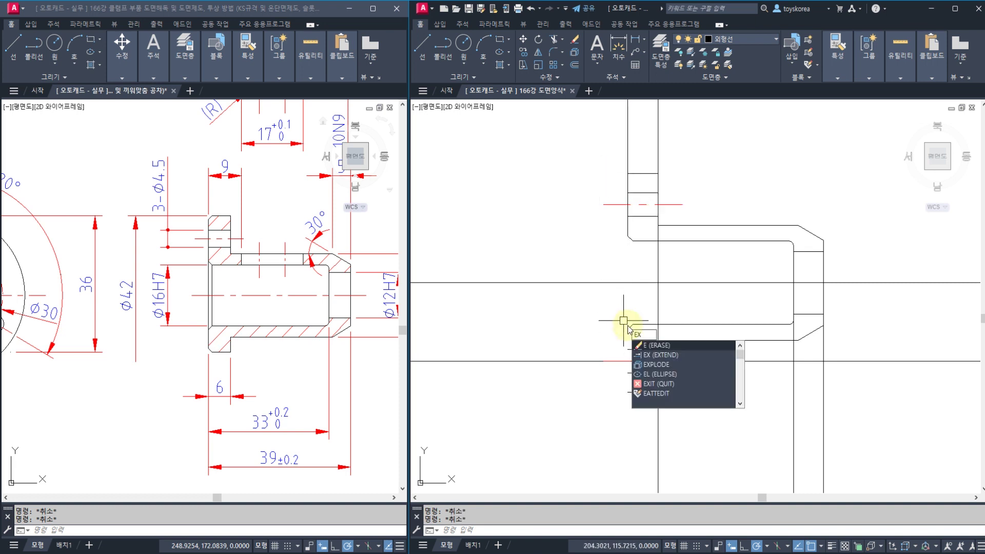
{"action": "key", "text": "Return"}
{"action": "left_click", "coordinate": [636, 392]}
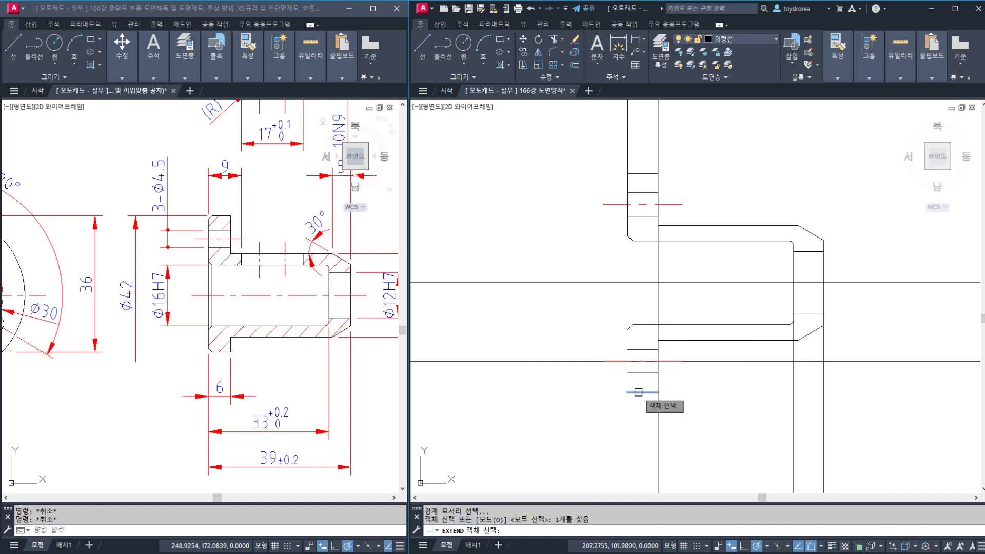
{"action": "key", "text": "Return"}
{"action": "key", "text": "Escape"}
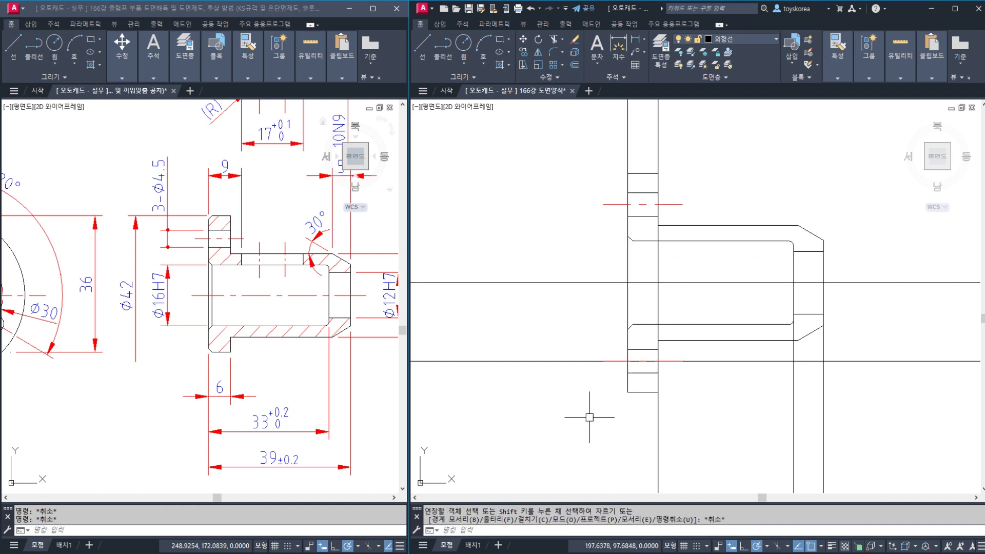
Erase the mirrored hole edges, hole centre line and bottom edge from the lower half of the flange
{"action": "middle_click_drag", "start_coordinate": [573, 400], "coordinate": [627, 399]}
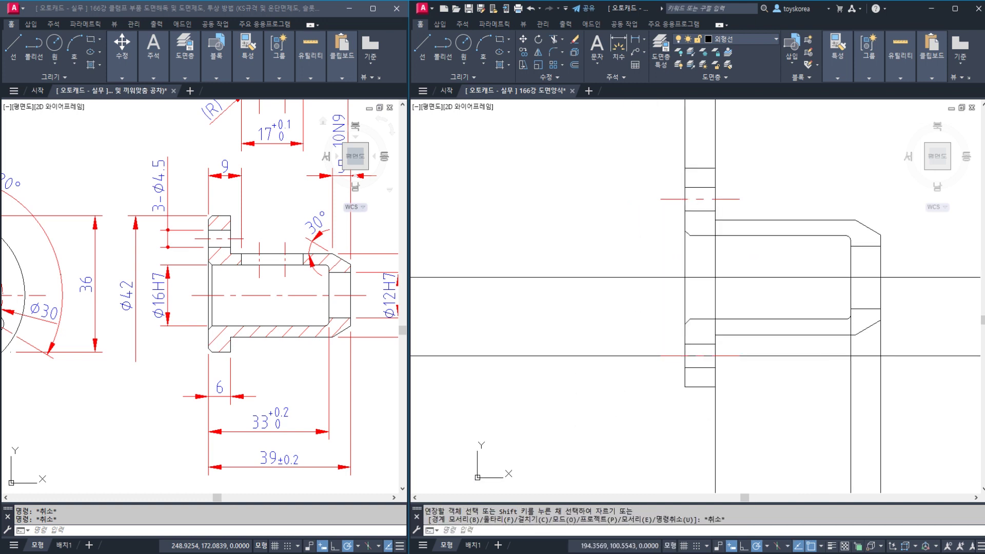
{"action": "scroll", "coordinate": [621, 395], "scroll_direction": "down", "scroll_amount": 3}
{"action": "scroll", "coordinate": [618, 394], "scroll_direction": "up", "scroll_amount": 3}
{"action": "scroll", "coordinate": [639, 395], "scroll_direction": "up", "scroll_amount": 2}
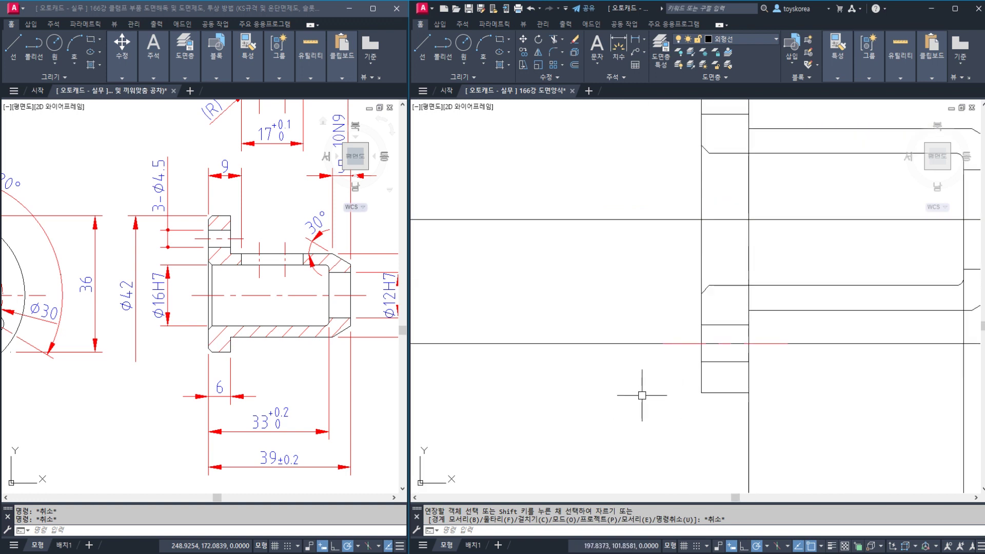
{"action": "key", "text": "Escape"}
{"action": "scroll", "coordinate": [685, 356], "scroll_direction": "up", "scroll_amount": 2}
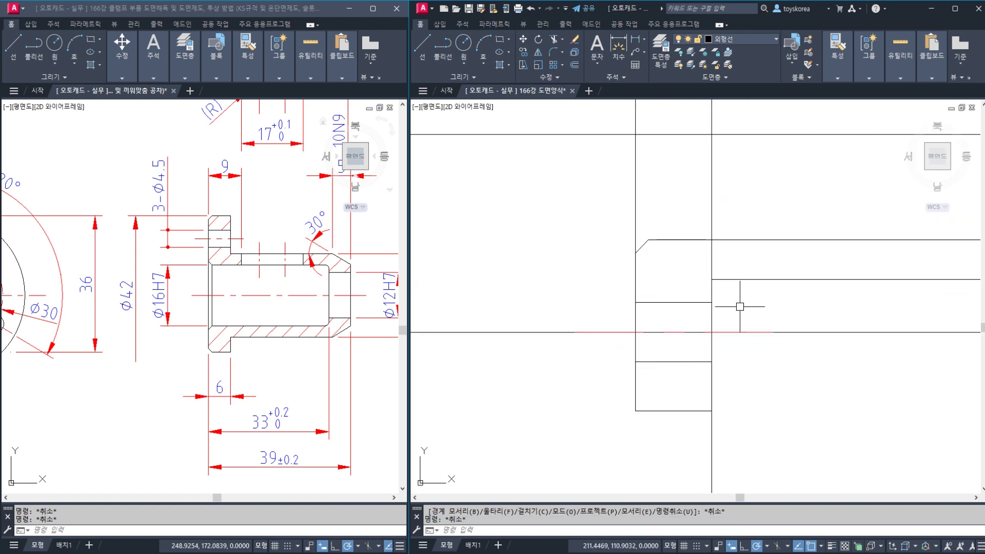
{"action": "scroll", "coordinate": [745, 406], "scroll_direction": "down", "scroll_amount": 2}
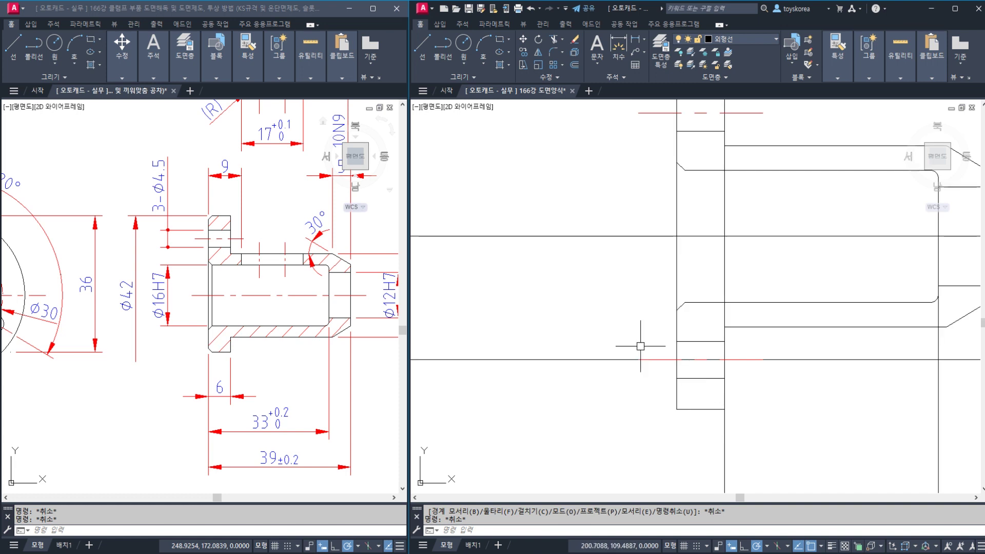
{"action": "left_click", "coordinate": [616, 327]}
{"action": "left_click", "coordinate": [833, 435]}
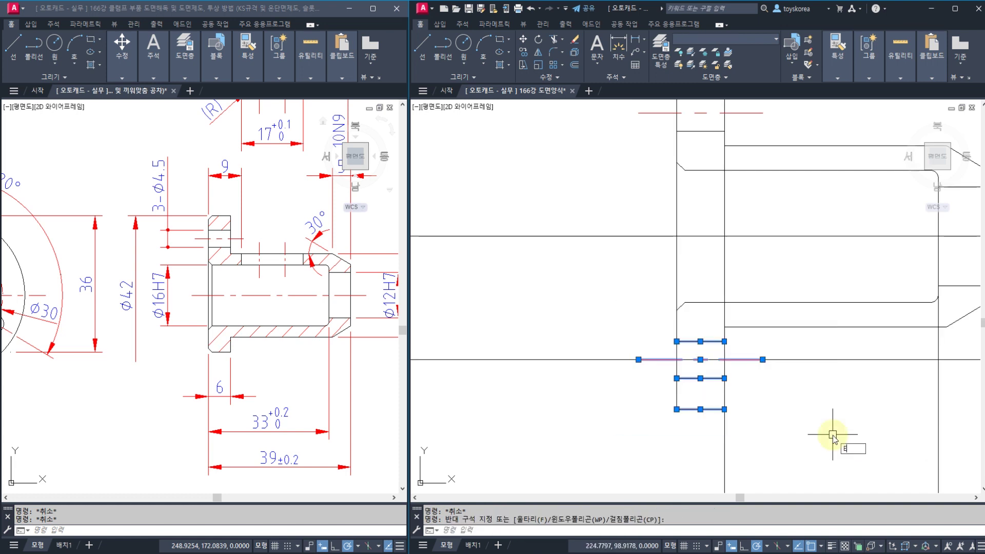
{"action": "key", "text": "Return"}
Trim the flat edge's projection line and the flange's vertical lines to close the flange's lower end, and save the drawing
{"action": "scroll", "coordinate": [805, 384], "scroll_direction": "down", "scroll_amount": 2}
{"action": "scroll", "coordinate": [588, 374], "scroll_direction": "down", "scroll_amount": 2}
{"action": "scroll", "coordinate": [537, 368], "scroll_direction": "up", "scroll_amount": 2}
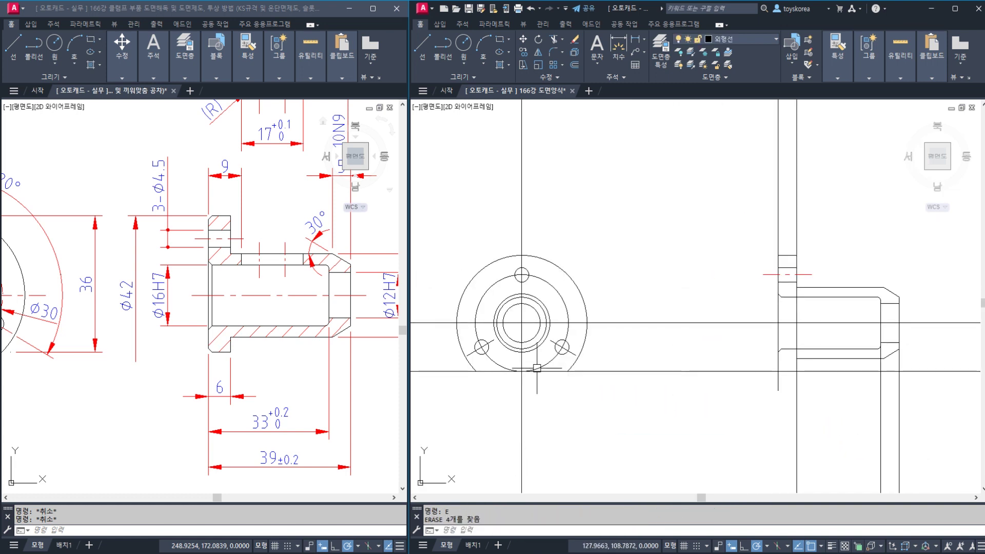
{"action": "scroll", "coordinate": [537, 368], "scroll_direction": "up", "scroll_amount": 2}
{"action": "left_click", "coordinate": [564, 374]}
{"action": "middle_click_drag", "start_coordinate": [788, 371], "coordinate": [733, 370]}
{"action": "scroll", "coordinate": [733, 370], "scroll_direction": "up", "scroll_amount": 2}
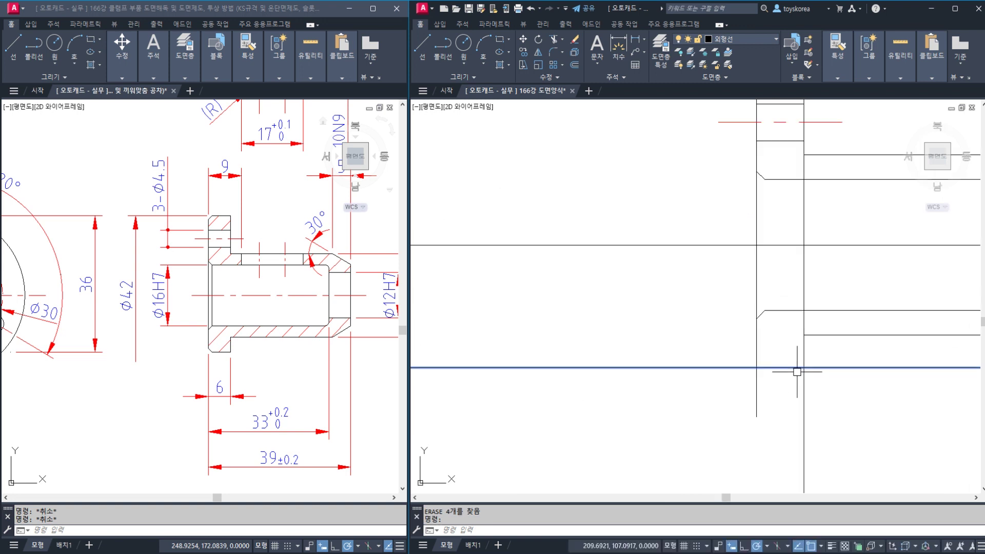
{"action": "key", "text": "Escape"}
{"action": "key", "text": "Escape"}
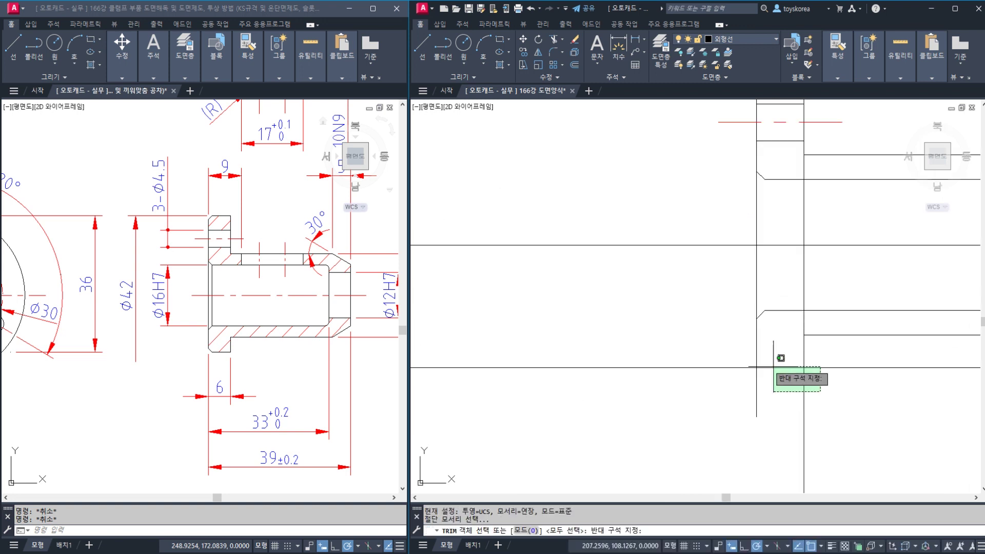
{"action": "key", "text": "Return"}
{"action": "left_click", "coordinate": [738, 367]}
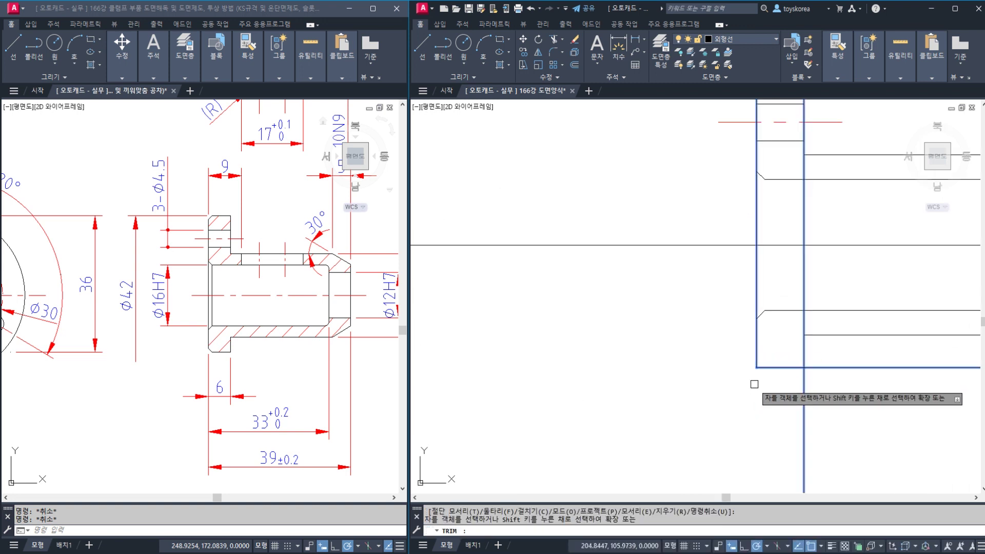
{"action": "left_click", "coordinate": [804, 379]}
{"action": "left_click", "coordinate": [757, 379]}
{"action": "key", "text": "Escape"}
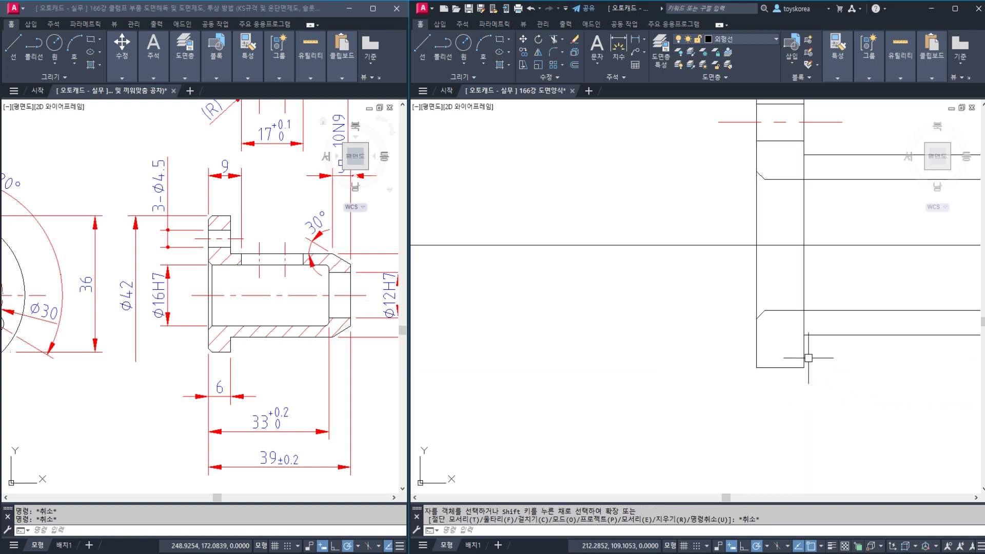
{"action": "scroll", "coordinate": [703, 370], "scroll_direction": "down", "scroll_amount": 3}
{"action": "key", "text": "ctrl+s"}
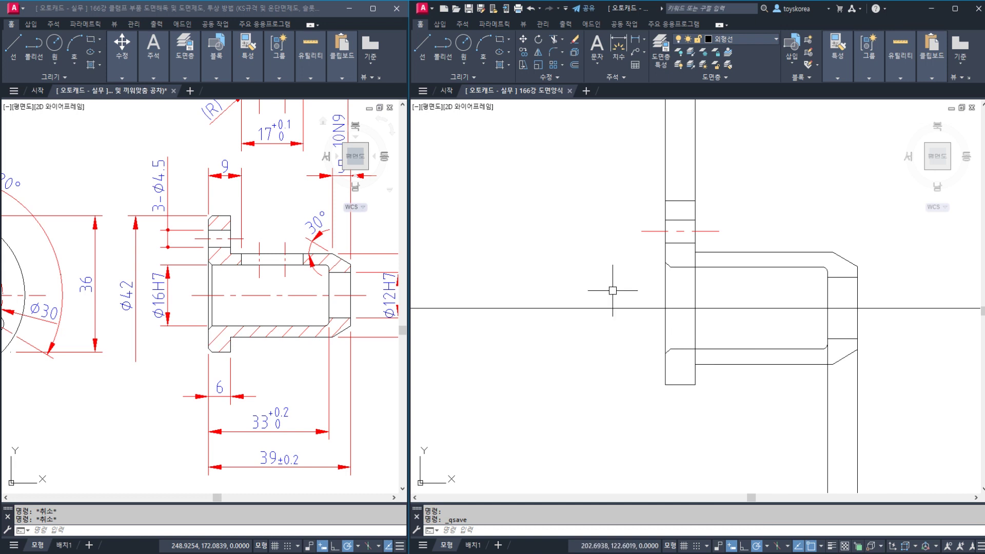
Undo the last trim of the section flange's lower end
{"action": "scroll", "coordinate": [613, 290], "scroll_direction": "down", "scroll_amount": 2}
{"action": "middle_click_drag", "start_coordinate": [601, 288], "coordinate": [714, 291]}
{"action": "key", "text": "ctrl+z"}
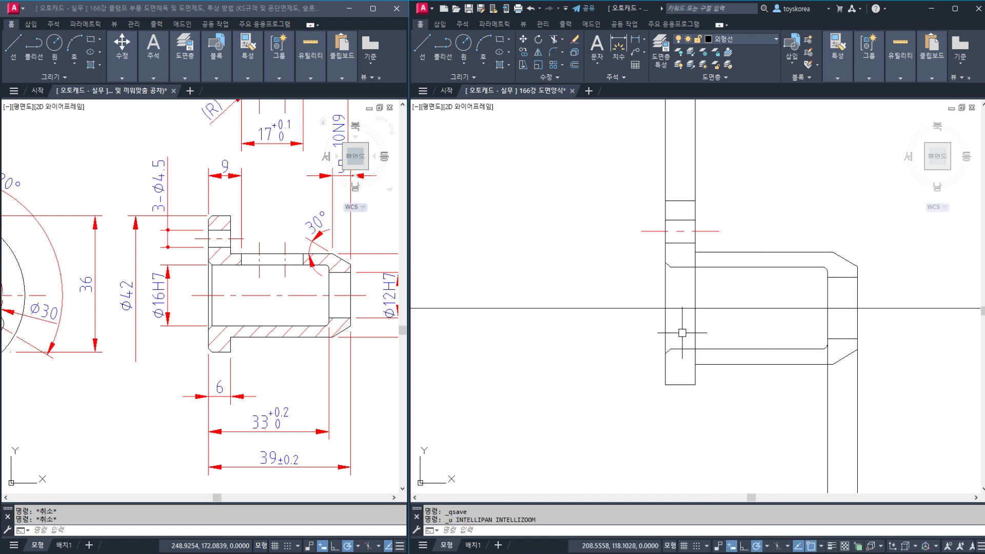
{"action": "key", "text": "ctrl+z"}
{"action": "key", "text": "ctrl+z"}
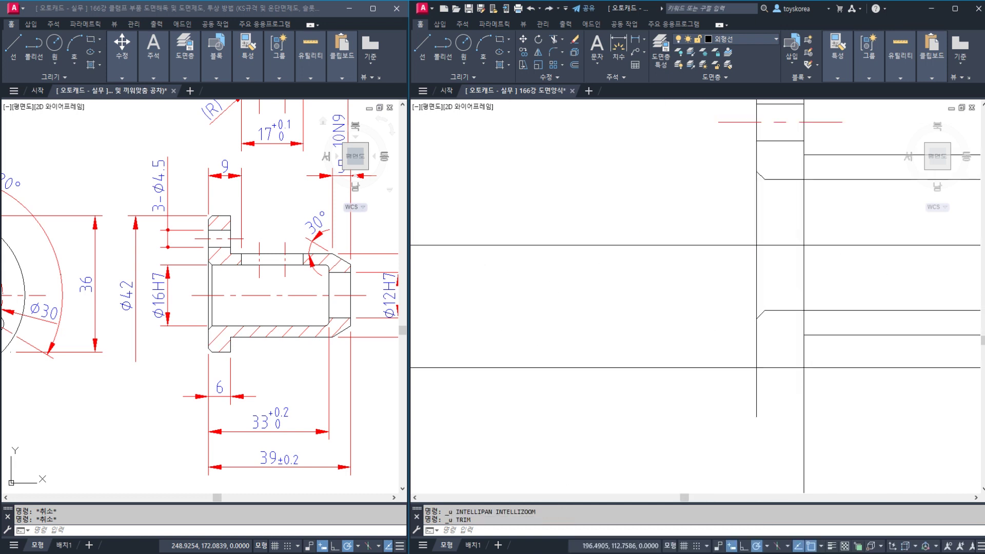
{"action": "key", "text": "ctrl+z"}
Trim the flat edge's projection line between and beyond the views, and the flange lines below it, using the outer circle and flange lines as cutting edges
{"action": "key", "text": "Return"}
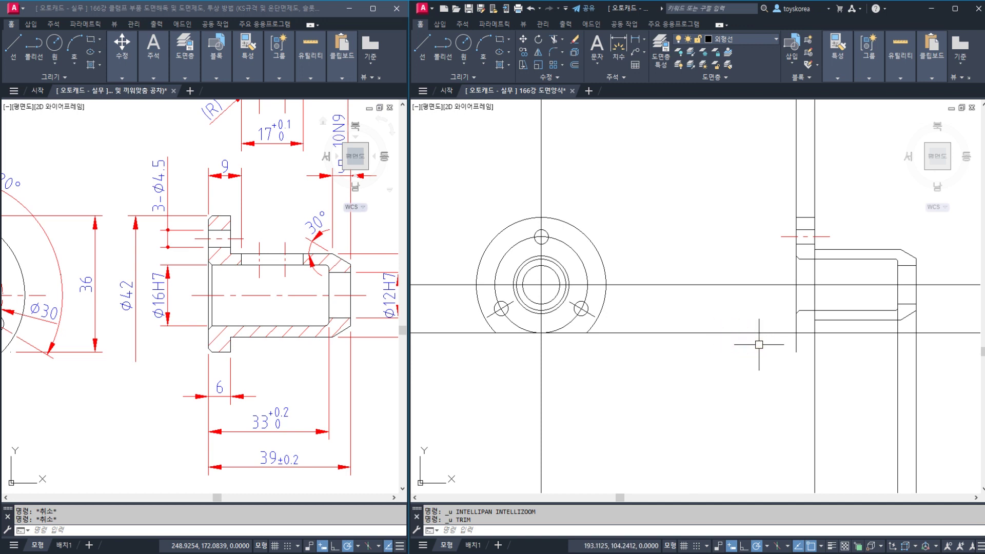
{"action": "left_click", "coordinate": [605, 301]}
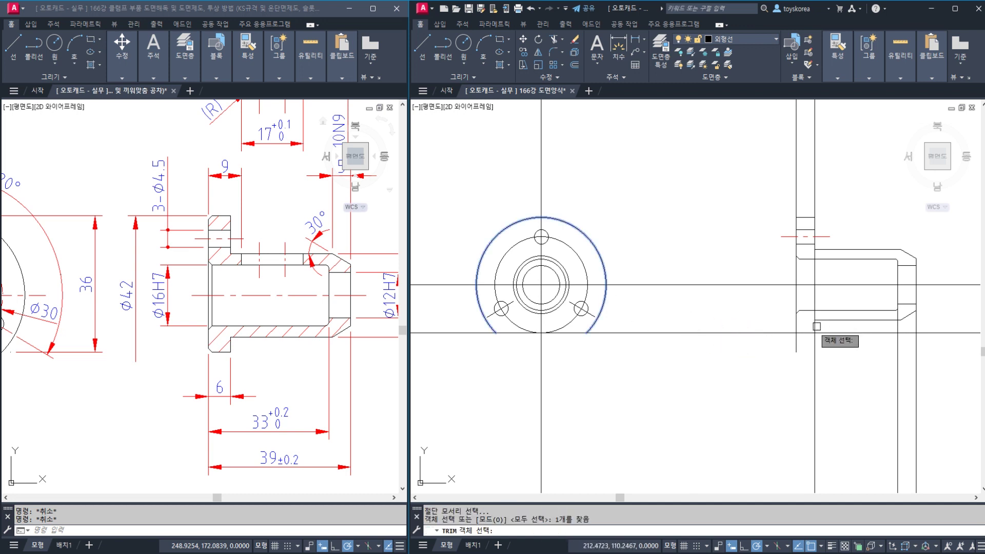
{"action": "left_click", "coordinate": [846, 354]}
{"action": "left_click", "coordinate": [792, 330]}
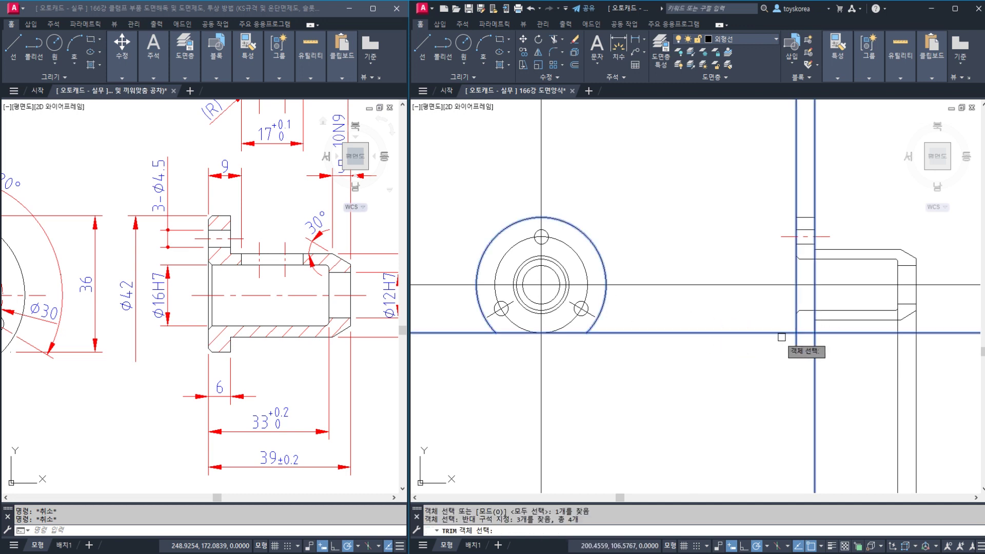
{"action": "key", "text": "Return"}
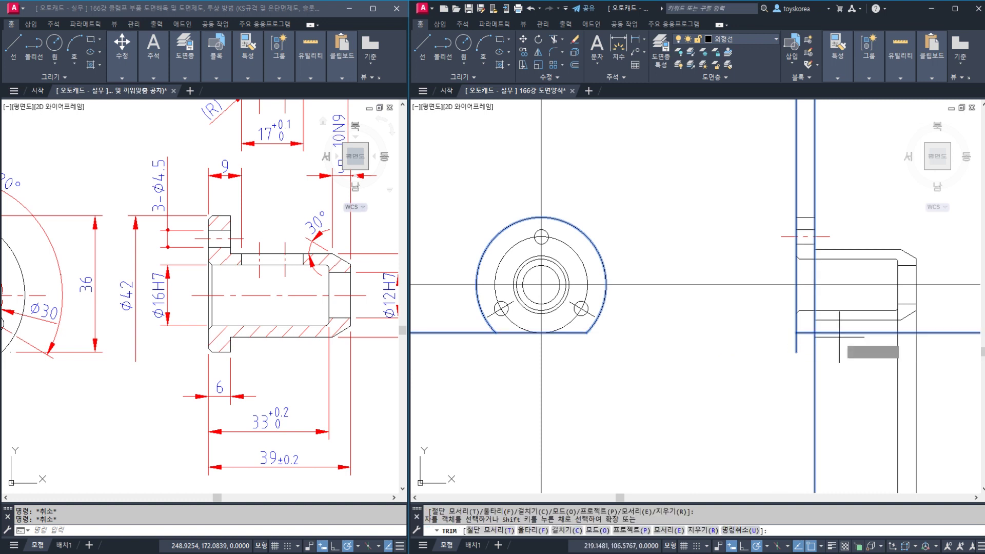
{"action": "left_click", "coordinate": [837, 345]}
{"action": "left_click", "coordinate": [793, 331]}
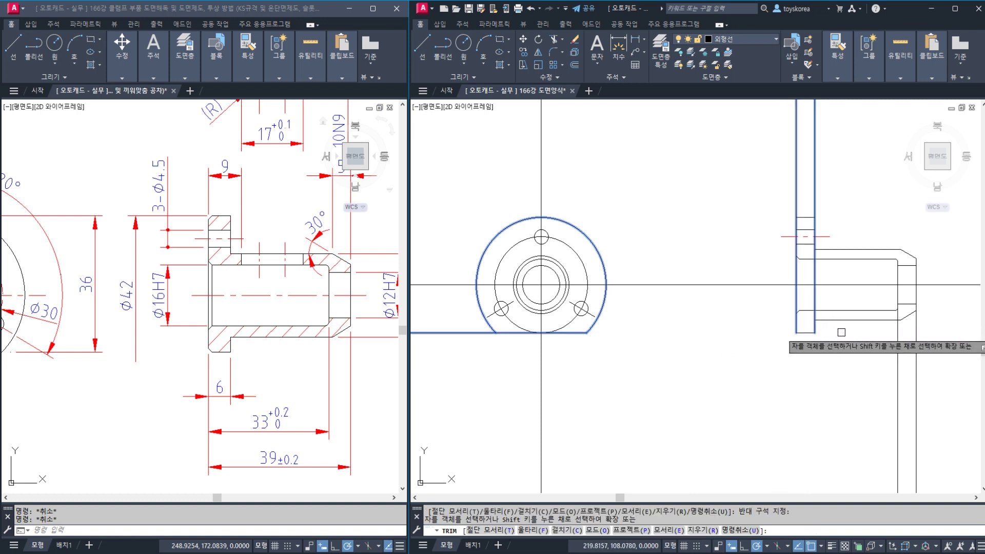
{"action": "key", "text": "Escape"}
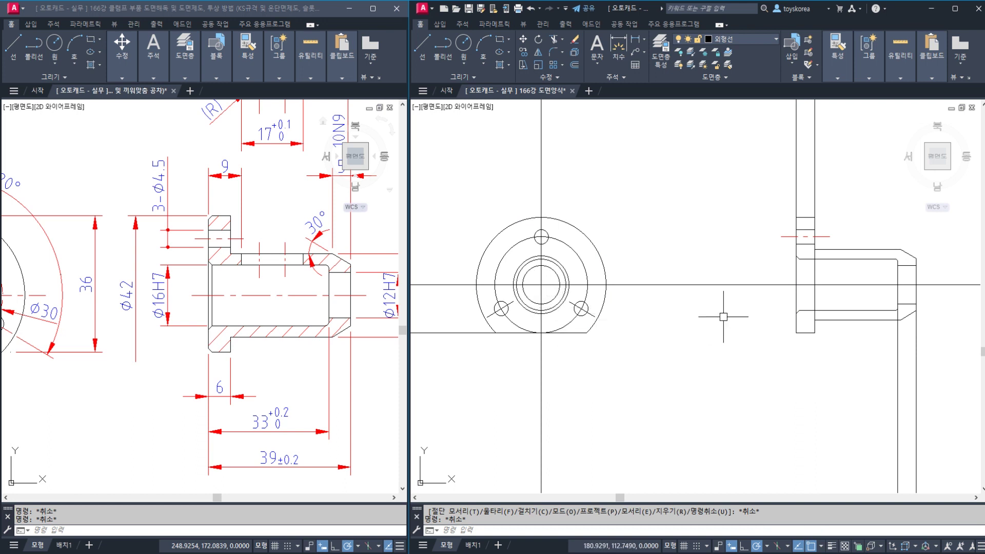
Trim the leftover part of the flat edge line outside the front view's outer circle
{"action": "scroll", "coordinate": [718, 313], "scroll_direction": "up", "scroll_amount": 1}
{"action": "scroll", "coordinate": [492, 334], "scroll_direction": "up", "scroll_amount": 3}
{"action": "type", "text": "TR"}
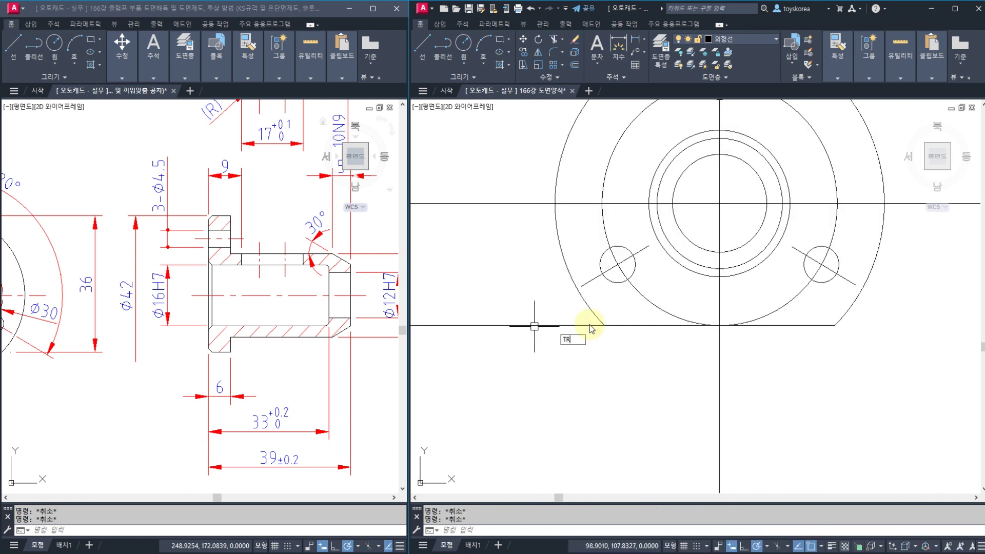
{"action": "key", "text": "Return"}
{"action": "left_click", "coordinate": [579, 325]}
{"action": "key", "text": "Escape"}
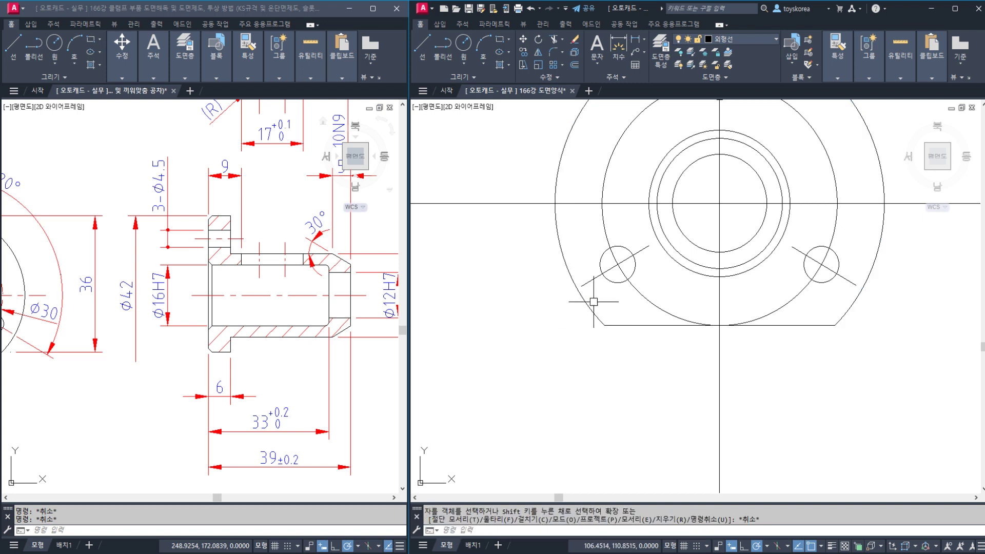
Trim the section's end line below the lower chamfer and the bore shoulder line below the lower fillet
{"action": "scroll", "coordinate": [573, 254], "scroll_direction": "down", "scroll_amount": 2}
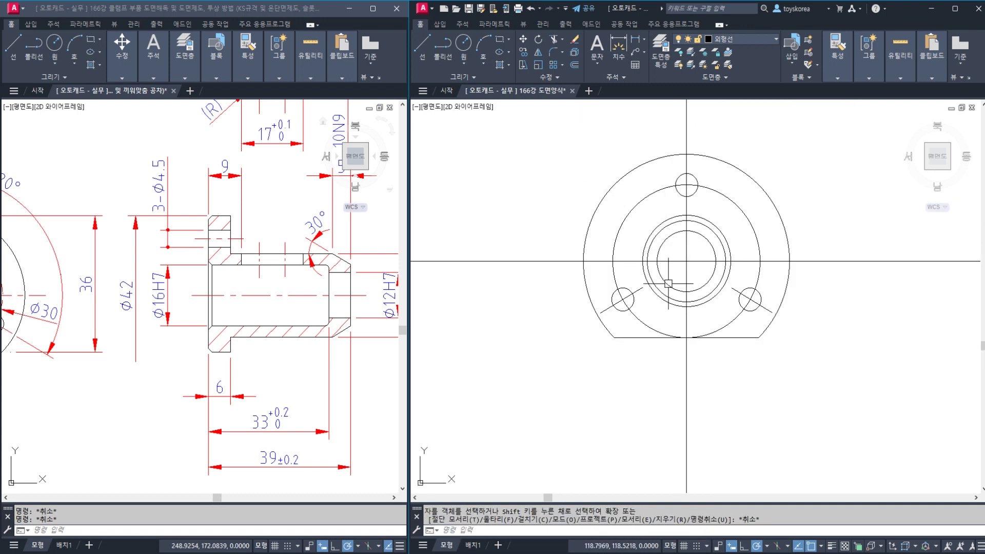
{"action": "middle_click_drag", "start_coordinate": [727, 280], "coordinate": [542, 305]}
{"action": "scroll", "coordinate": [651, 302], "scroll_direction": "up", "scroll_amount": 5}
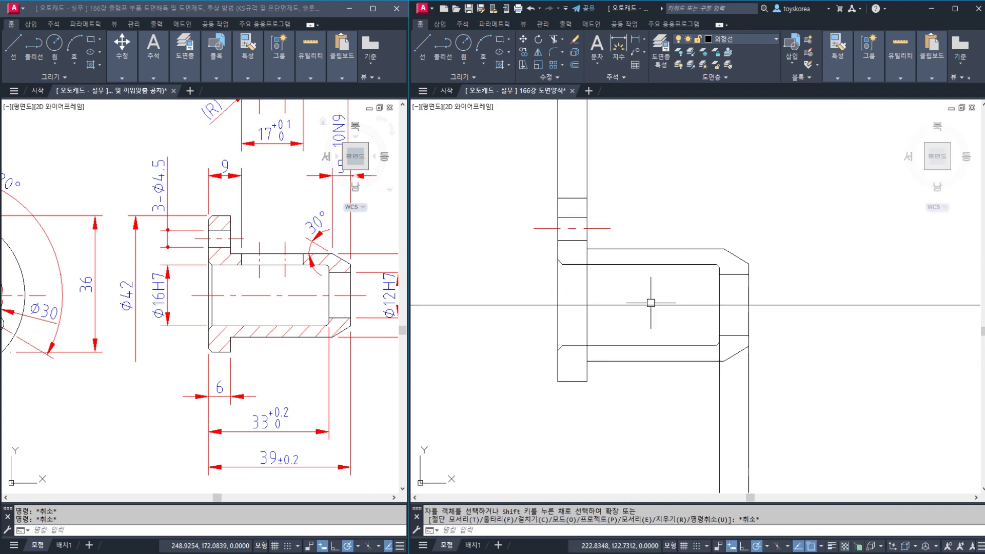
{"action": "scroll", "coordinate": [732, 354], "scroll_direction": "up", "scroll_amount": 2}
{"action": "key", "text": "Escape"}
{"action": "key", "text": "Return"}
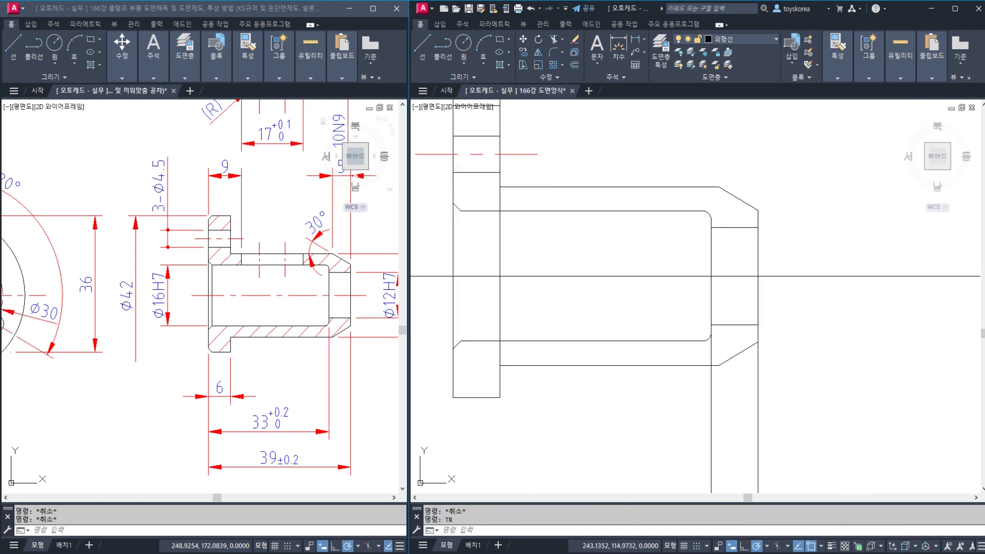
{"action": "scroll", "coordinate": [703, 346], "scroll_direction": "up", "scroll_amount": 2}
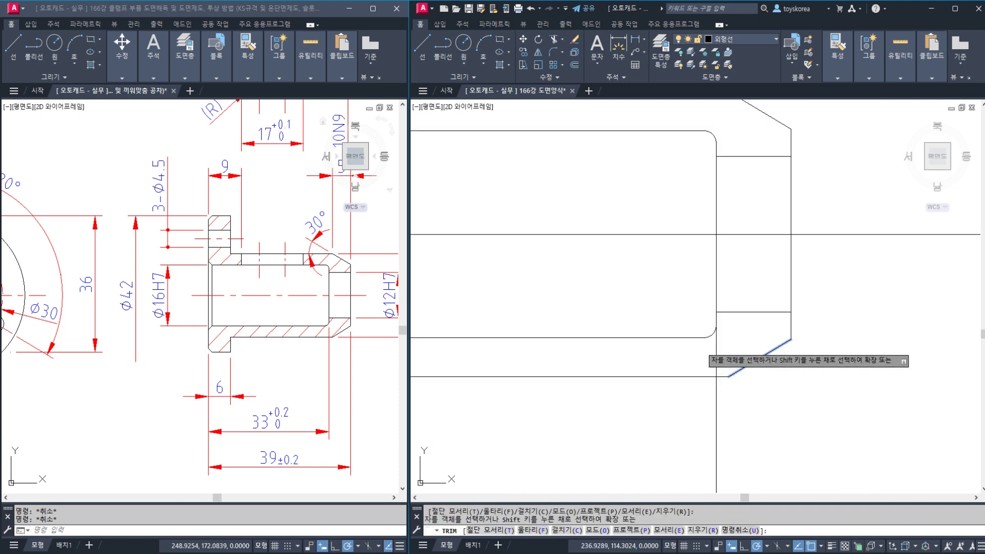
{"action": "key", "text": "t"}
{"action": "key", "text": "Return"}
{"action": "left_click", "coordinate": [710, 340]}
{"action": "key", "text": "Return"}
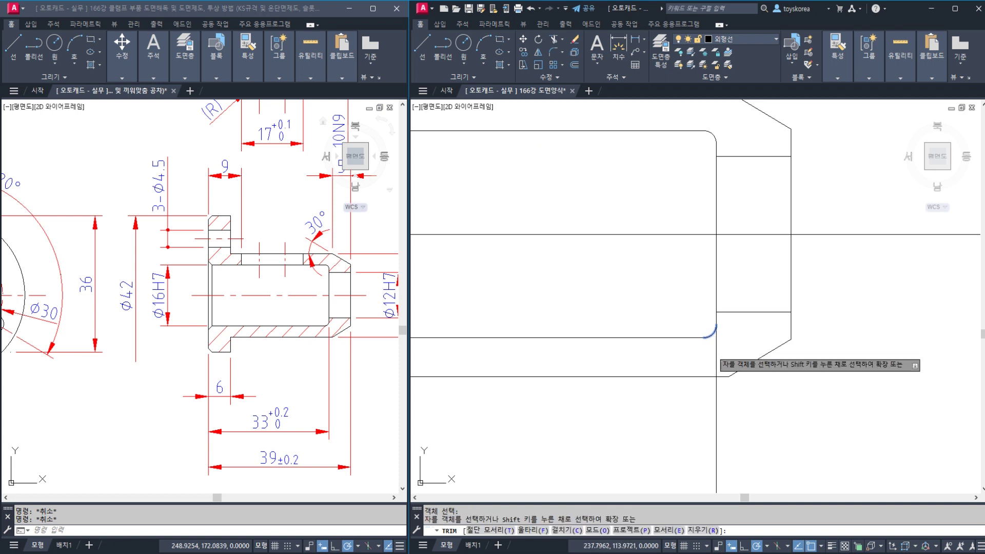
{"action": "key", "text": "Escape"}
{"action": "scroll", "coordinate": [711, 339], "scroll_direction": "down", "scroll_amount": 2}
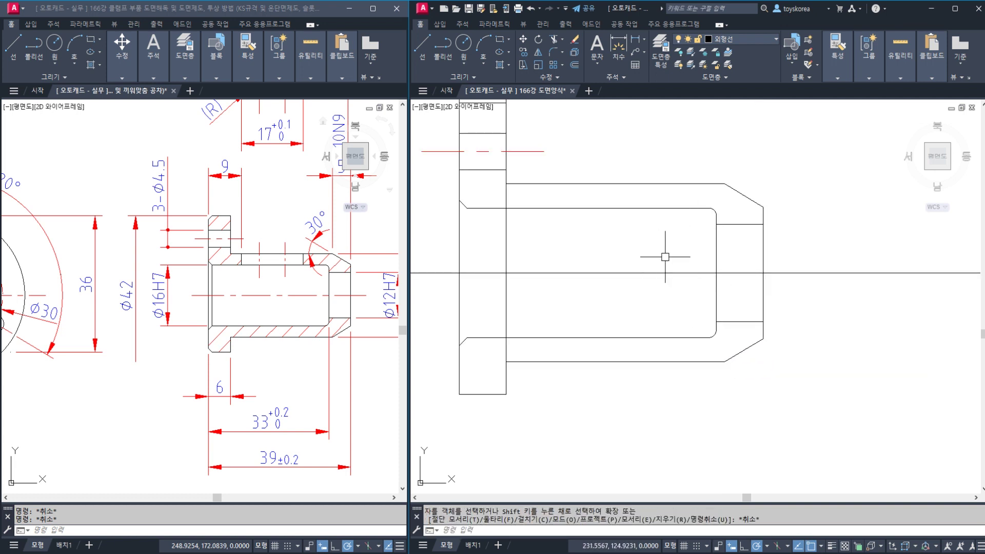
{"action": "middle_click_drag", "start_coordinate": [578, 257], "coordinate": [601, 285]}
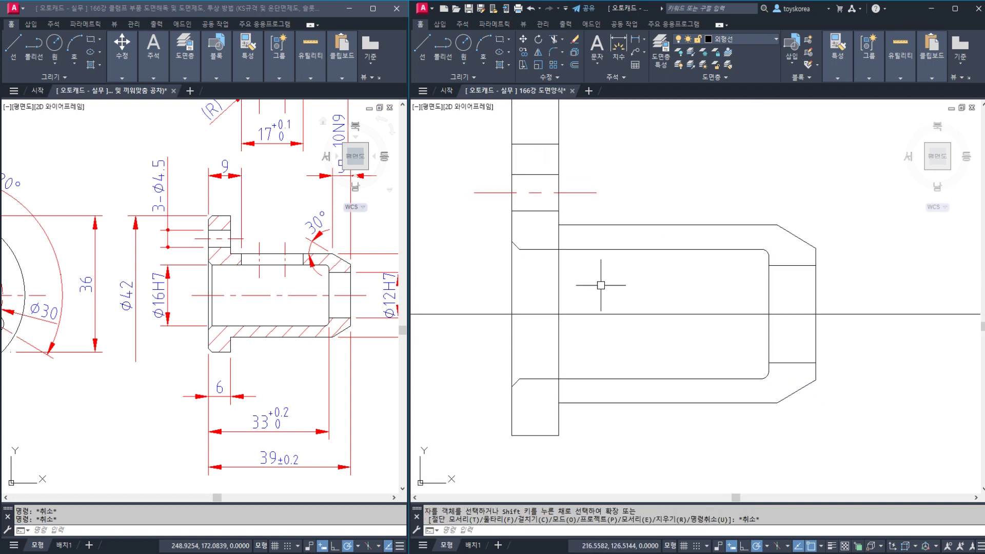
{"action": "type", "text": "tr"}
{"action": "key", "text": "Return"}
{"action": "left_click", "coordinate": [569, 228]}
{"action": "key", "text": "Escape"}
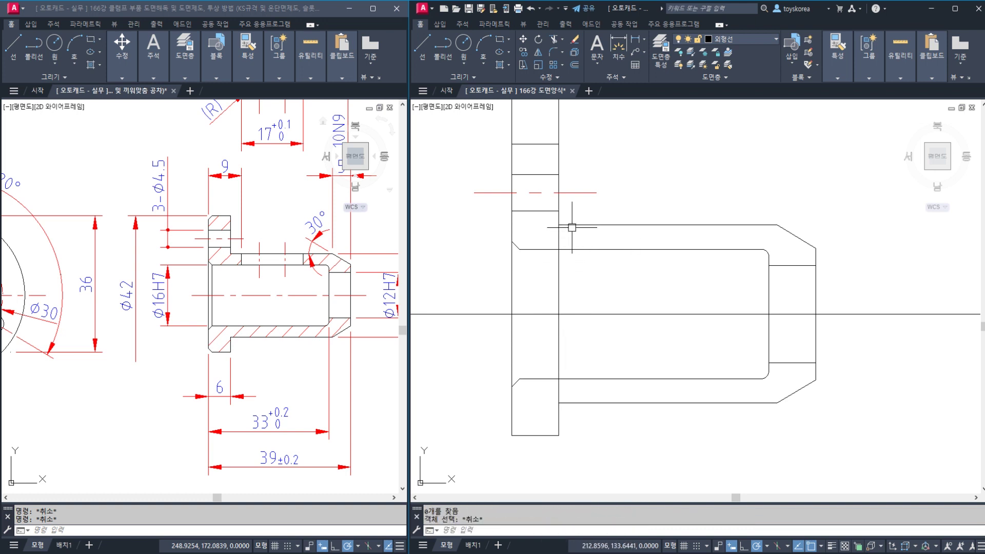
Trim the flange's inner face line between the sleeve's upper and lower outlines, using those two outlines as cutting edges
{"action": "key", "text": "Return"}
{"action": "left_click", "coordinate": [572, 227]}
{"action": "left_click", "coordinate": [582, 399]}
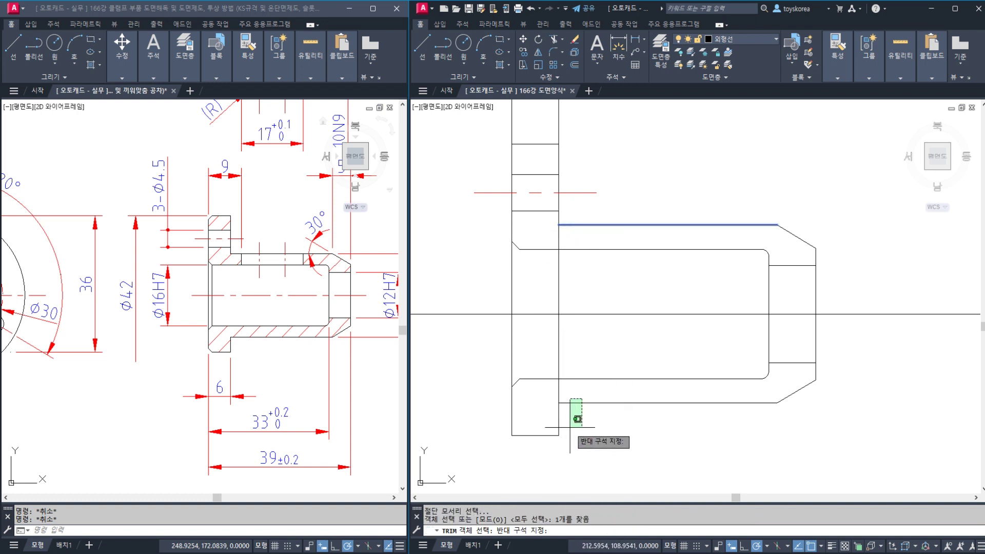
{"action": "left_click", "coordinate": [568, 426]}
{"action": "key", "text": "Return"}
{"action": "left_click", "coordinate": [559, 370]}
{"action": "key", "text": "Escape"}
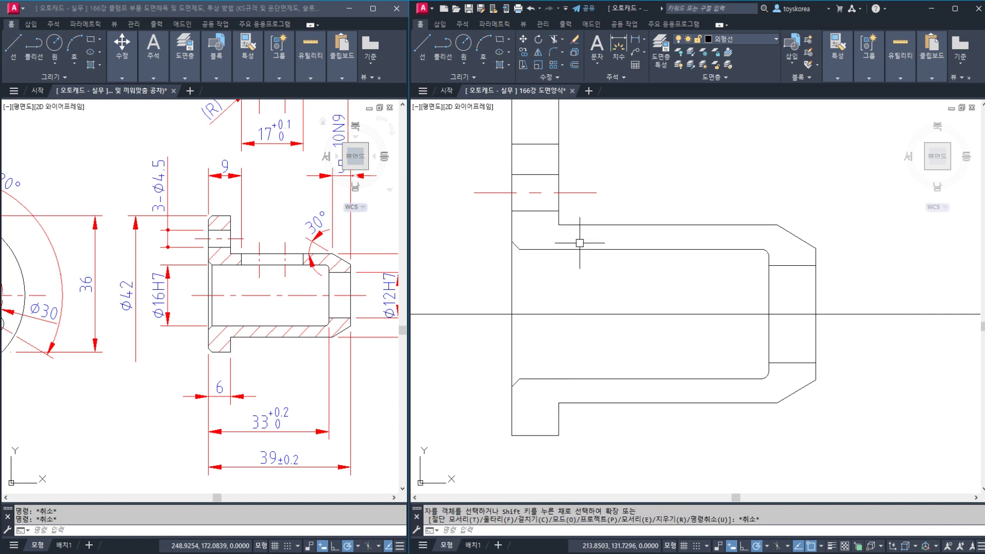
Draw a vertical line joining the inner ends of the upper and lower bore chamfers in the section view, and save the drawing
{"action": "type", "text": "l"}
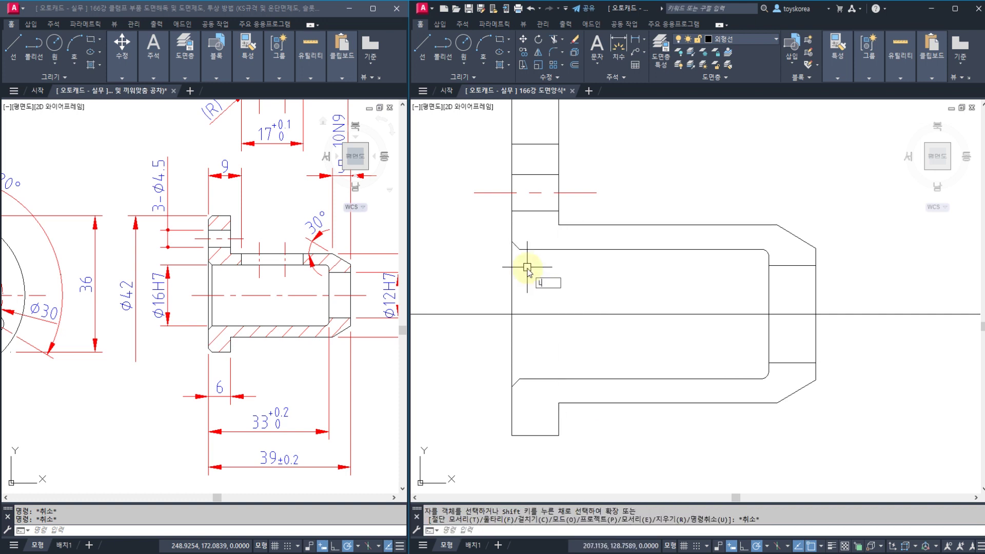
{"action": "key", "text": "Return"}
{"action": "left_click", "coordinate": [521, 250]}
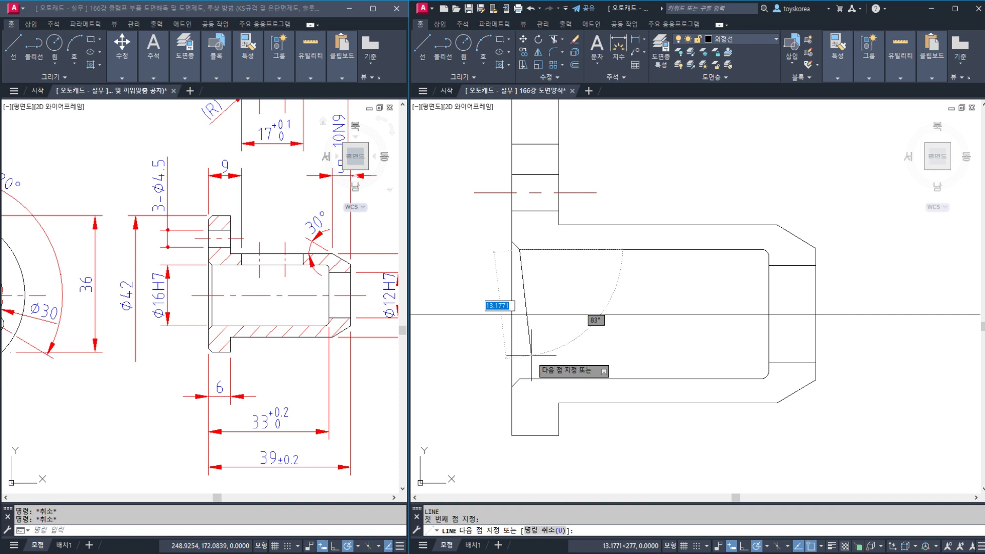
{"action": "left_click", "coordinate": [520, 379]}
{"action": "key", "text": "Escape"}
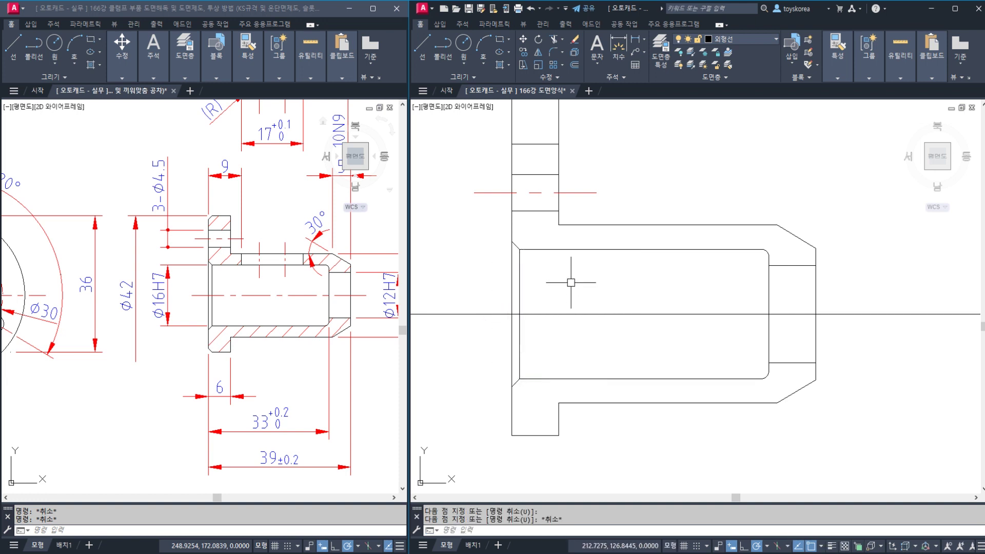
{"action": "key", "text": "ctrl+s"}
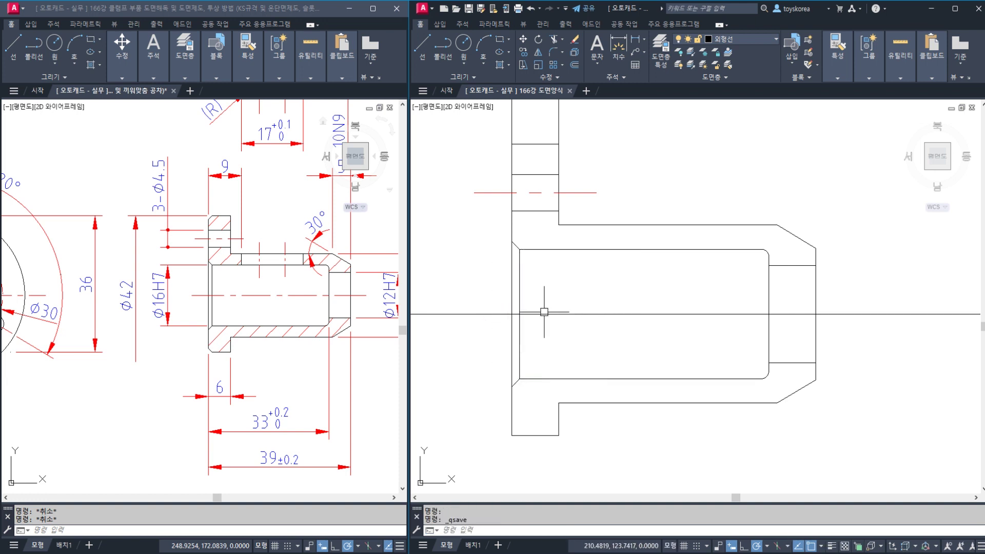
Check the flange corners in the reference section and start chamfering the matching corners of the redrawn flange
{"action": "left_click", "coordinate": [180, 248]}
{"action": "left_click", "coordinate": [210, 218]}
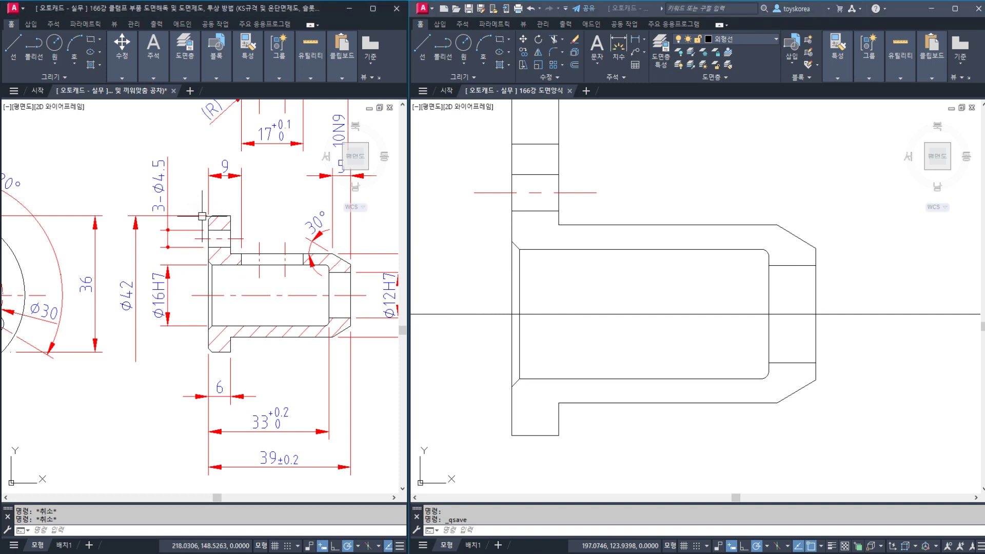
{"action": "left_click", "coordinate": [591, 319]}
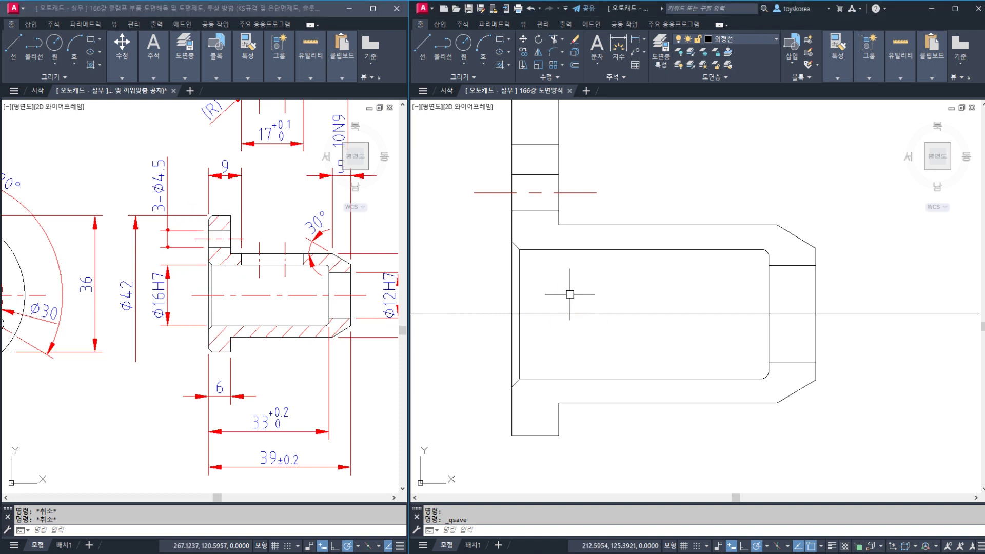
{"action": "middle_click_drag", "start_coordinate": [555, 271], "coordinate": [554, 276]}
{"action": "type", "text": "c"}
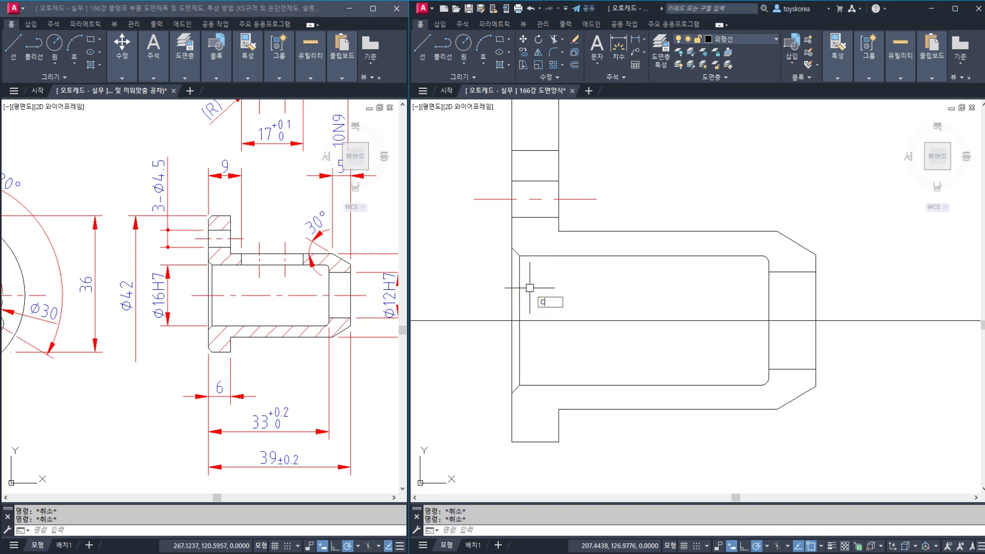
Chamfer the flange's upper-left outer corner with both chamfer distances set to 1
{"action": "type", "text": "ha"}
{"action": "key", "text": "Return"}
{"action": "type", "text": "d"}
{"action": "key", "text": "Return"}
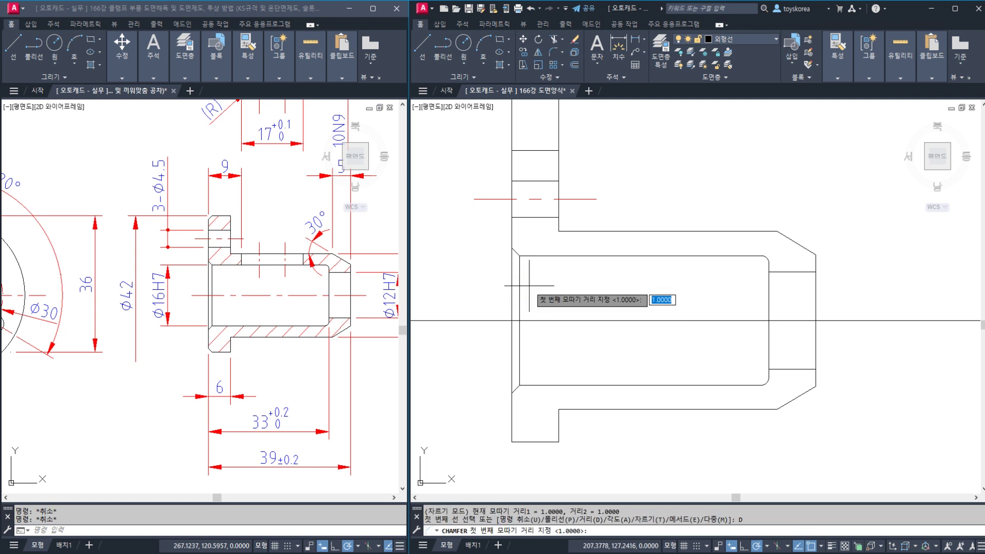
{"action": "type", "text": "1"}
{"action": "key", "text": "Return"}
{"action": "key", "text": "Return"}
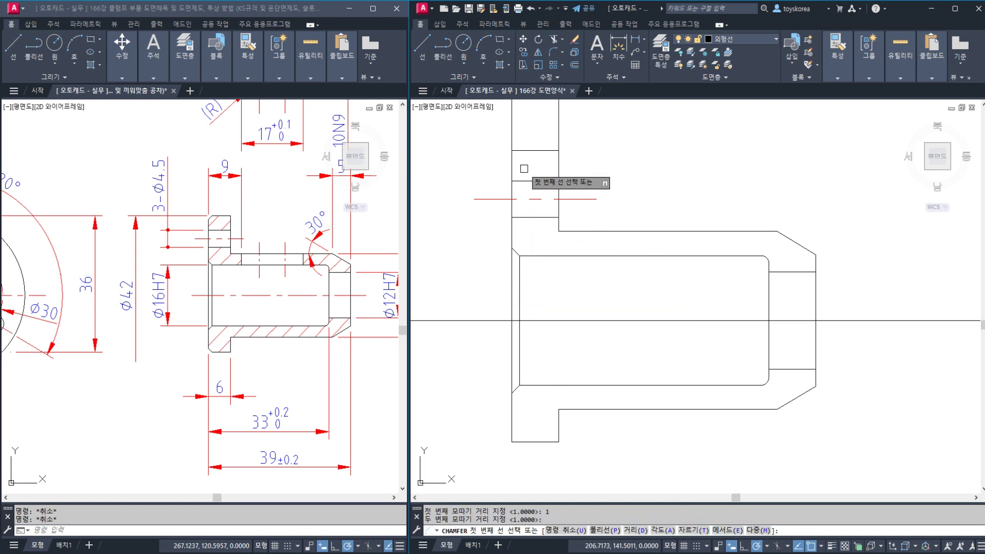
{"action": "left_click", "coordinate": [511, 169]}
{"action": "left_click", "coordinate": [533, 151]}
Chamfer the flange's lower-left outer corner with the same distances of 1
{"action": "key", "text": "Return"}
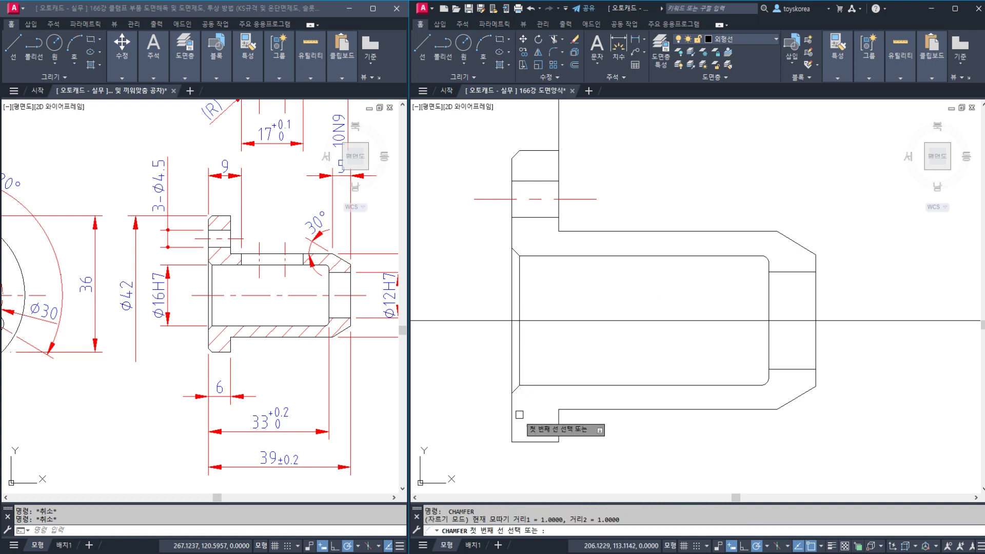
{"action": "left_click", "coordinate": [512, 423]}
{"action": "left_click", "coordinate": [523, 440]}
{"action": "key", "text": "Escape"}
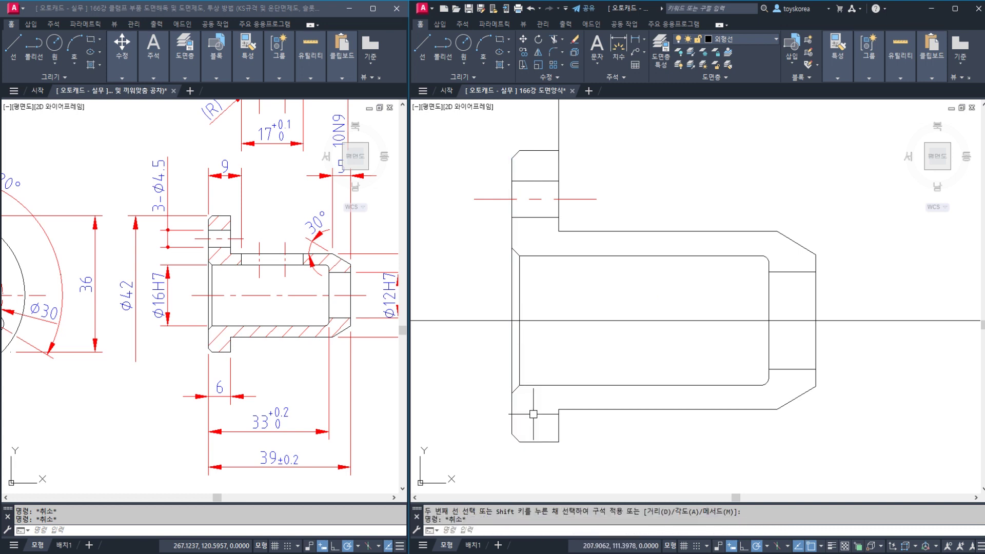
Trim the vertical line that extends above the flange's top edge and save the drawing
{"action": "middle_click_drag", "start_coordinate": [567, 233], "coordinate": [559, 239]}
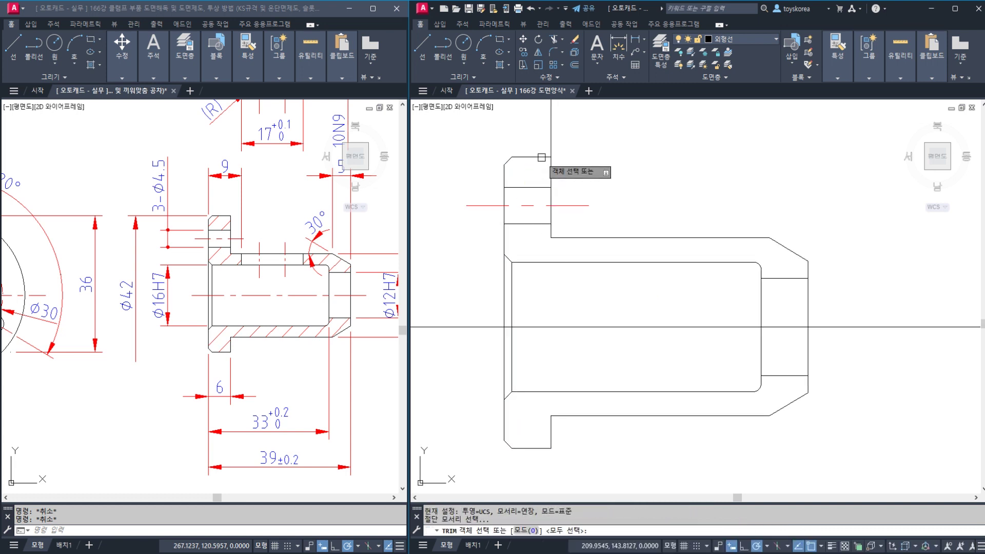
{"action": "key", "text": "Return"}
{"action": "key", "text": "Escape"}
{"action": "scroll", "coordinate": [572, 197], "scroll_direction": "down", "scroll_amount": 2}
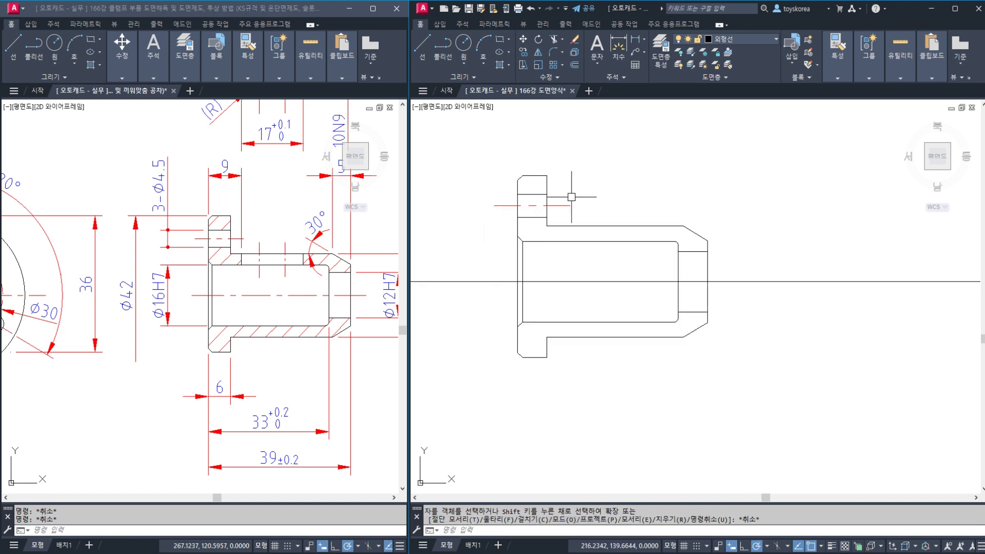
{"action": "key", "text": "ctrl+s"}
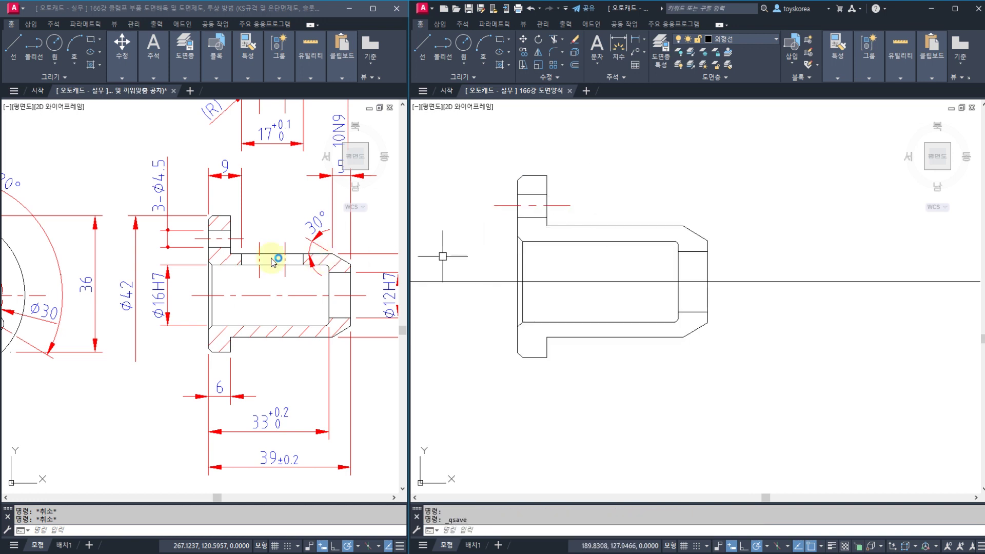
Offset the flange's left face line 9 to the right to mark the slot's start
{"action": "middle_click_drag", "start_coordinate": [252, 212], "coordinate": [220, 315]}
{"action": "left_click", "coordinate": [521, 238]}
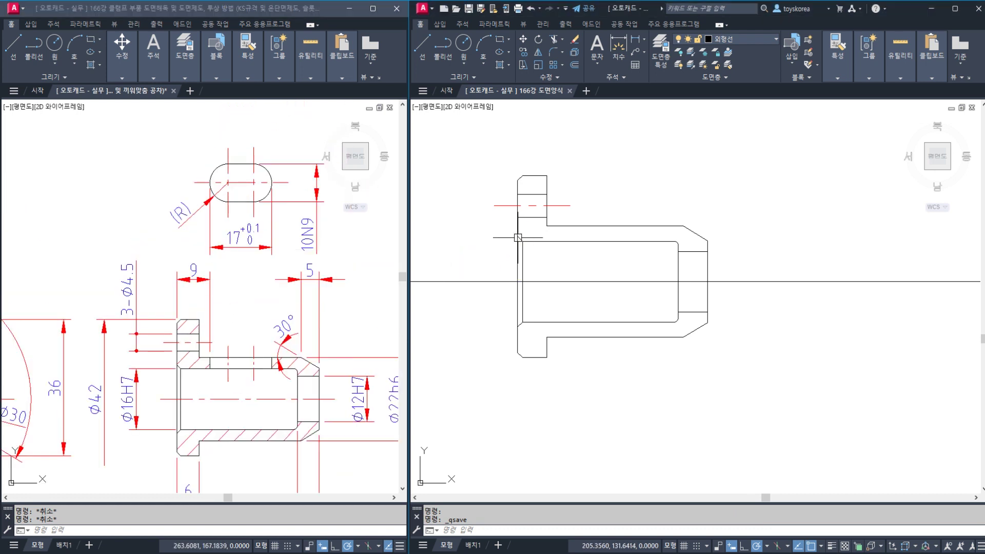
{"action": "type", "text": "o"}
{"action": "key", "text": "Return"}
{"action": "type", "text": "9"}
{"action": "key", "text": "Return"}
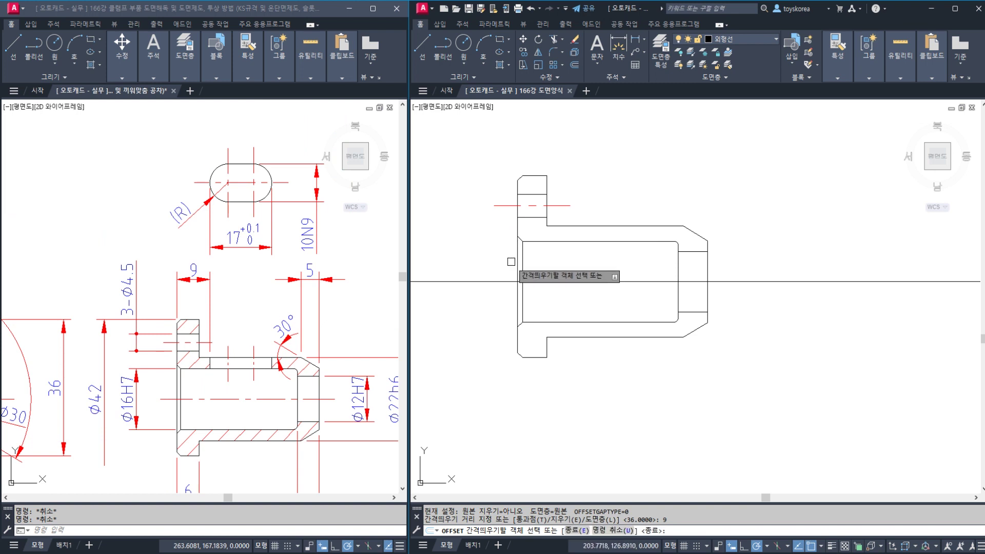
{"action": "left_click", "coordinate": [517, 261]}
{"action": "left_click", "coordinate": [533, 260]}
{"action": "key", "text": "Escape"}
{"action": "left_click", "coordinate": [562, 256]}
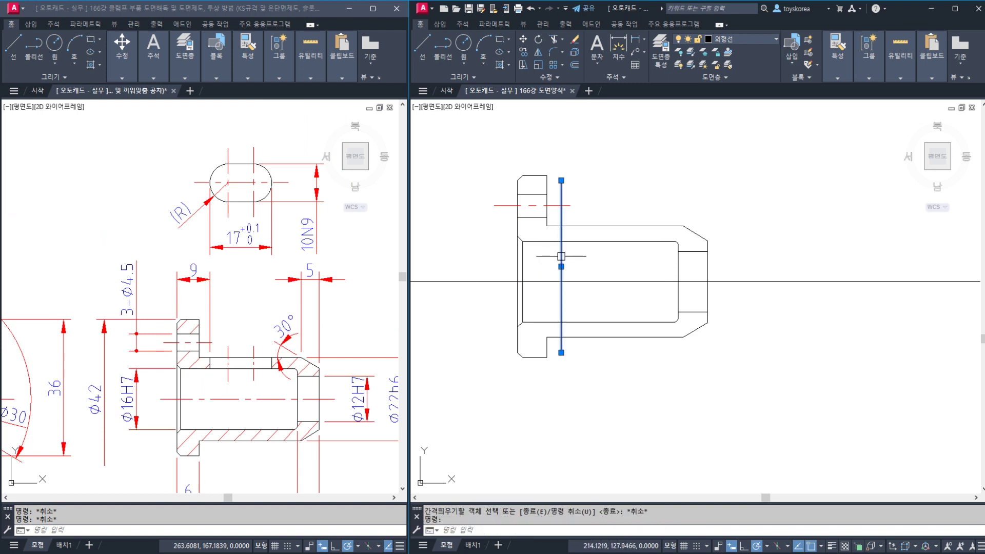
{"action": "key", "text": "Escape"}
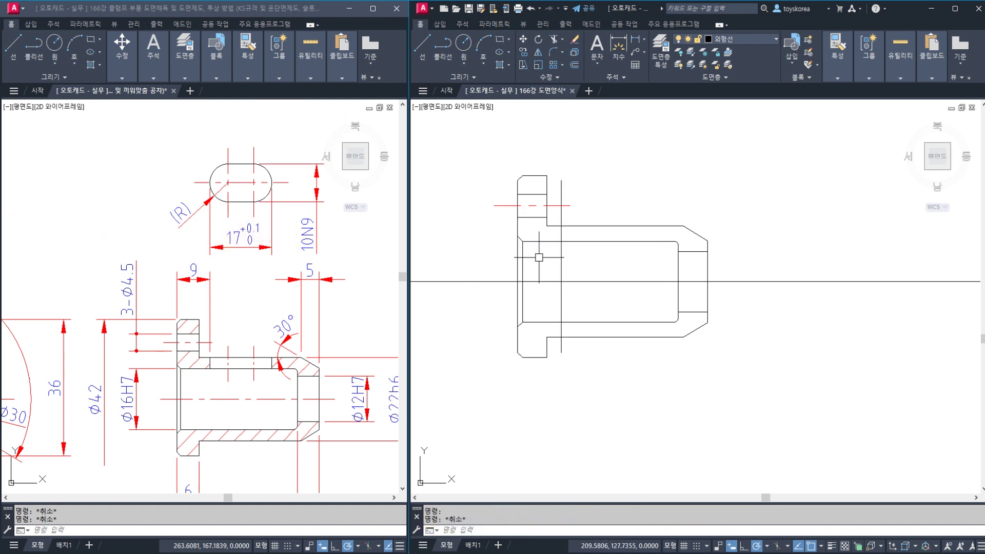
Offset the slot's start line 17 to the right to mark the slot's other end
{"action": "type", "text": "o"}
{"action": "key", "text": "Return"}
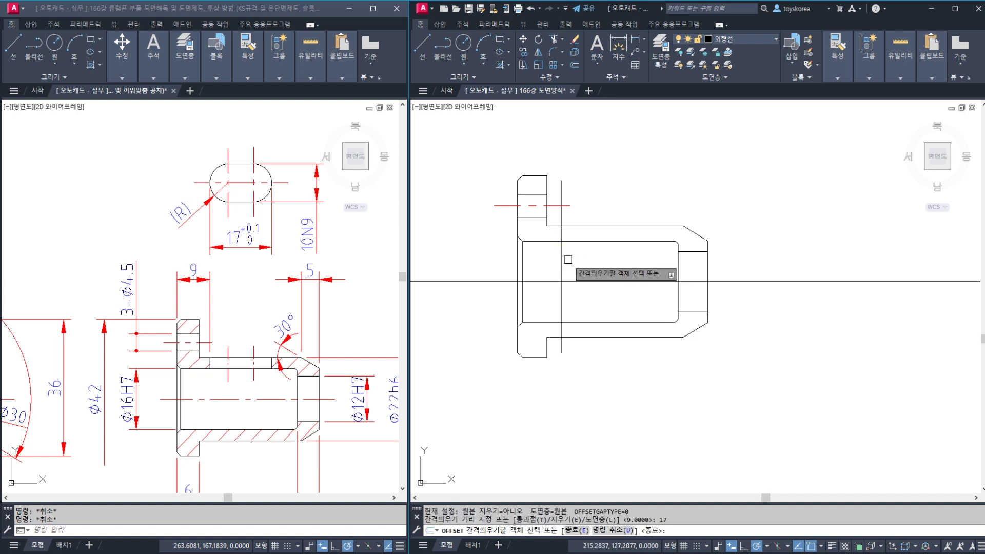
{"action": "type", "text": "17"}
{"action": "key", "text": "Return"}
{"action": "left_click", "coordinate": [561, 257]}
{"action": "left_click", "coordinate": [576, 257]}
{"action": "key", "text": "Escape"}
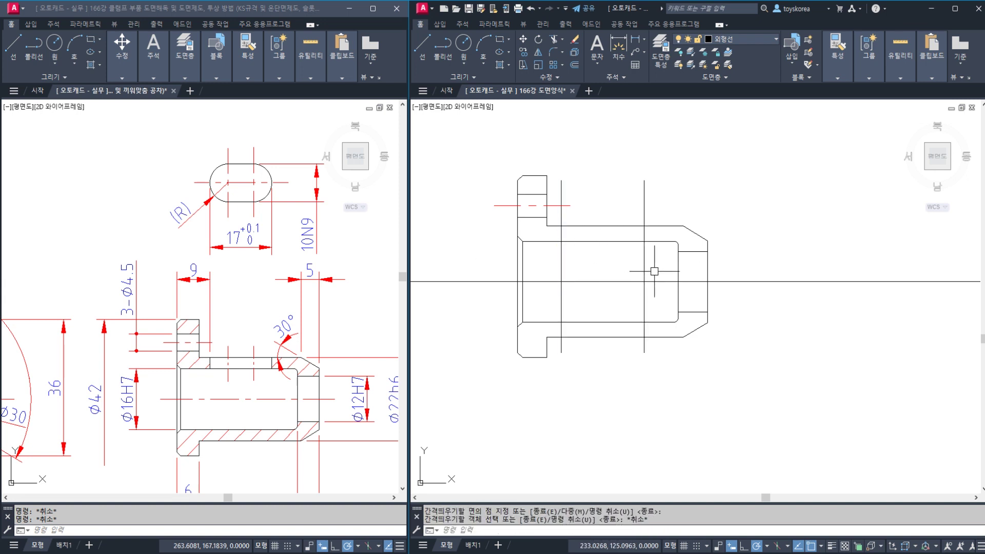
{"action": "left_click", "coordinate": [656, 272]}
{"action": "left_click", "coordinate": [550, 264]}
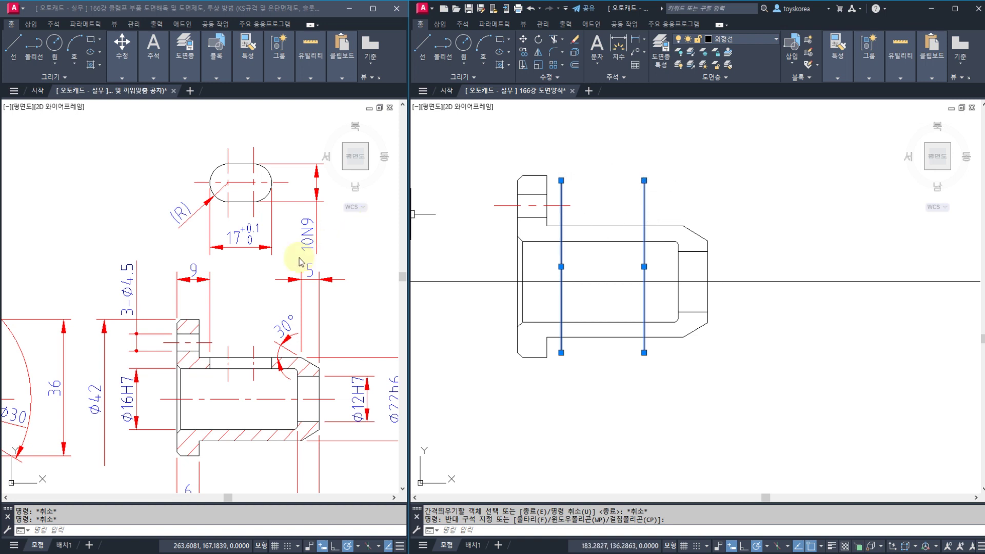
{"action": "left_click_drag", "start_coordinate": [209, 178], "coordinate": [212, 322]}
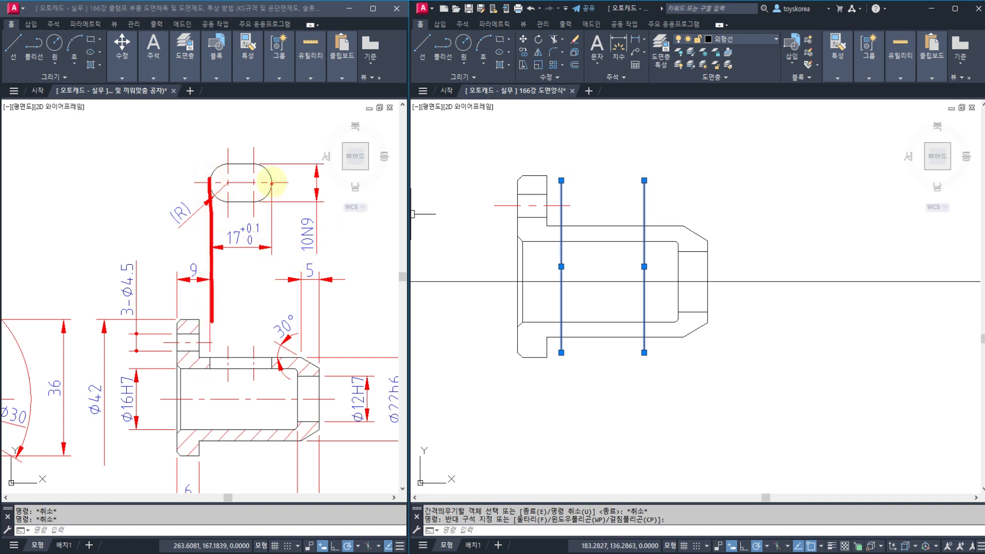
{"action": "left_click_drag", "start_coordinate": [271, 180], "coordinate": [272, 297]}
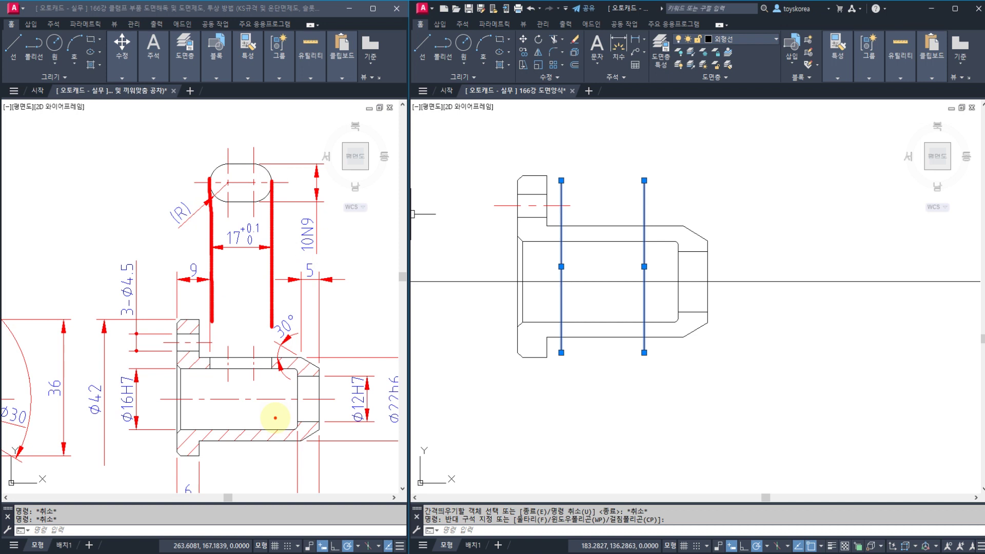
{"action": "key", "text": "Escape"}
{"action": "key", "text": "Escape"}
Place a horizontal construction line above the section view as the slot view's centerline
{"action": "middle_click_drag", "start_coordinate": [625, 179], "coordinate": [623, 263]}
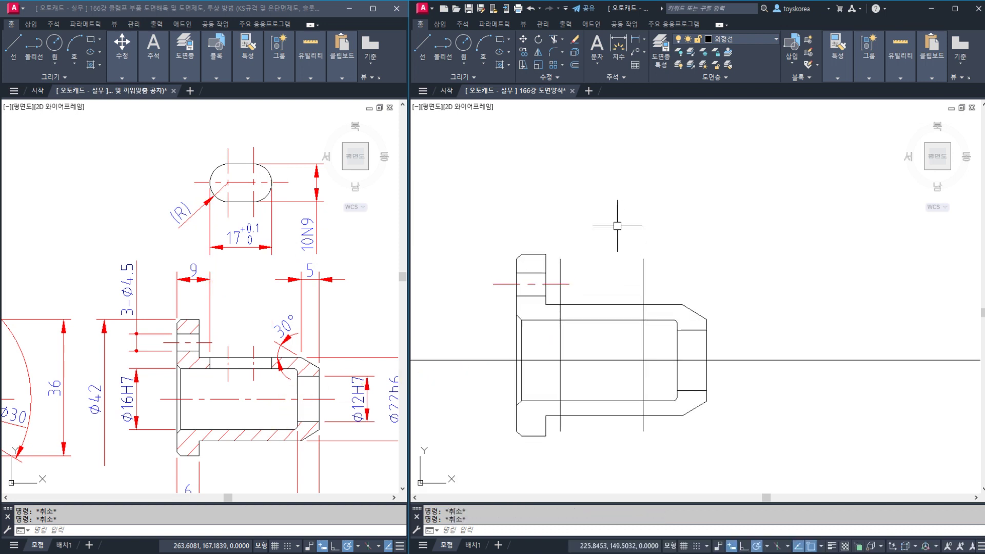
{"action": "type", "text": "XL"}
{"action": "key", "text": "Return"}
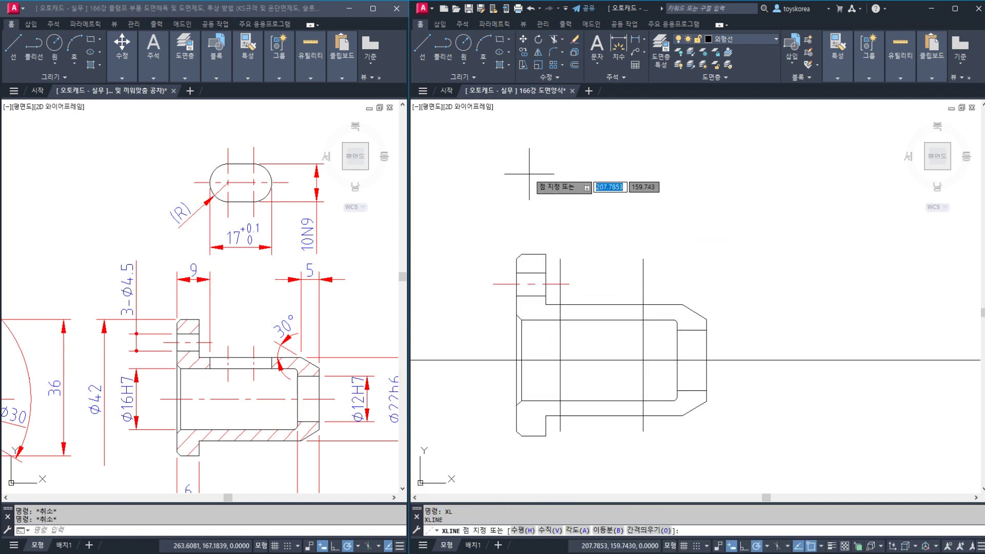
{"action": "type", "text": "h"}
{"action": "key", "text": "Return"}
{"action": "left_click", "coordinate": [571, 153]}
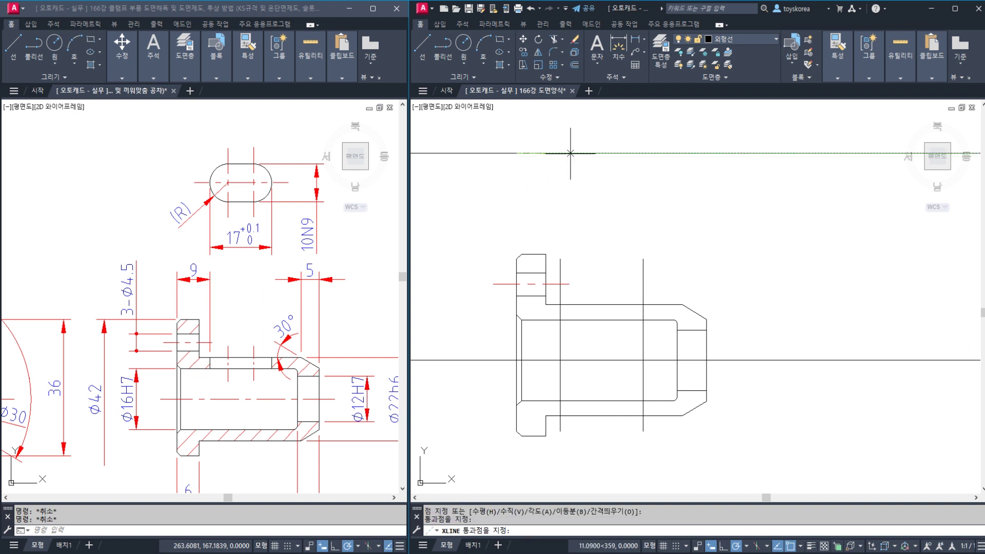
{"action": "key", "text": "Escape"}
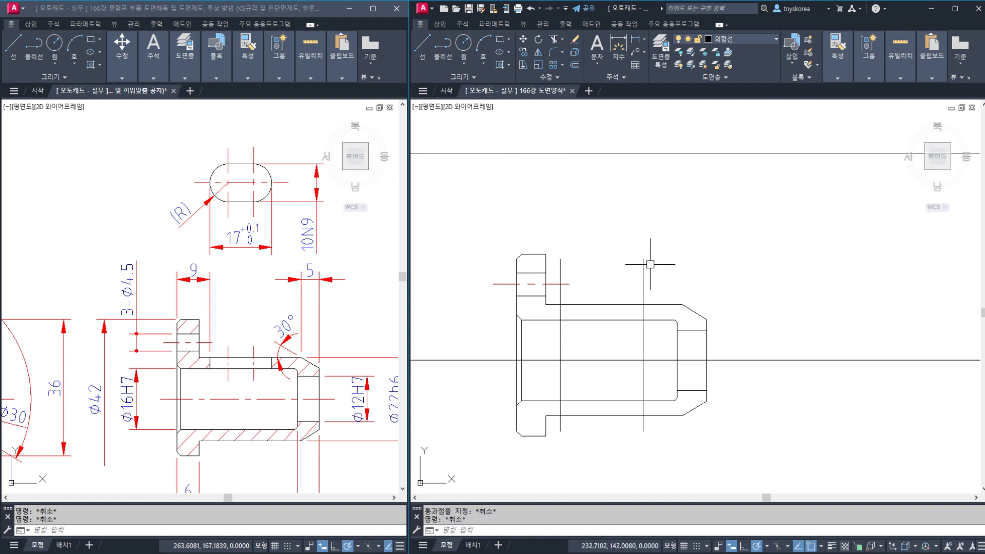
{"action": "key", "text": "Return"}
{"action": "key", "text": "Escape"}
{"action": "key", "text": "Escape"}
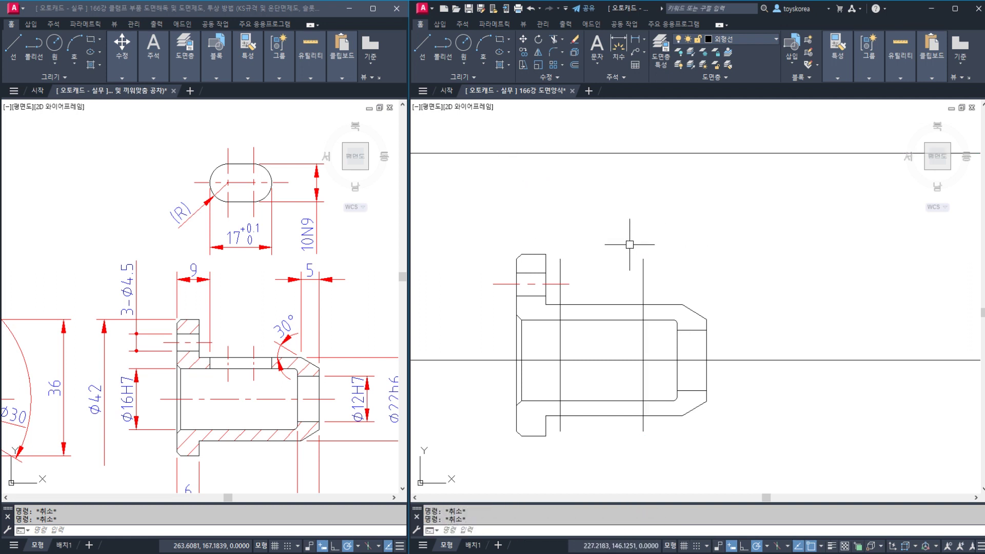
{"action": "key", "text": "Return"}
{"action": "left_click", "coordinate": [668, 268]}
{"action": "key", "text": "Escape"}
{"action": "key", "text": "Escape"}
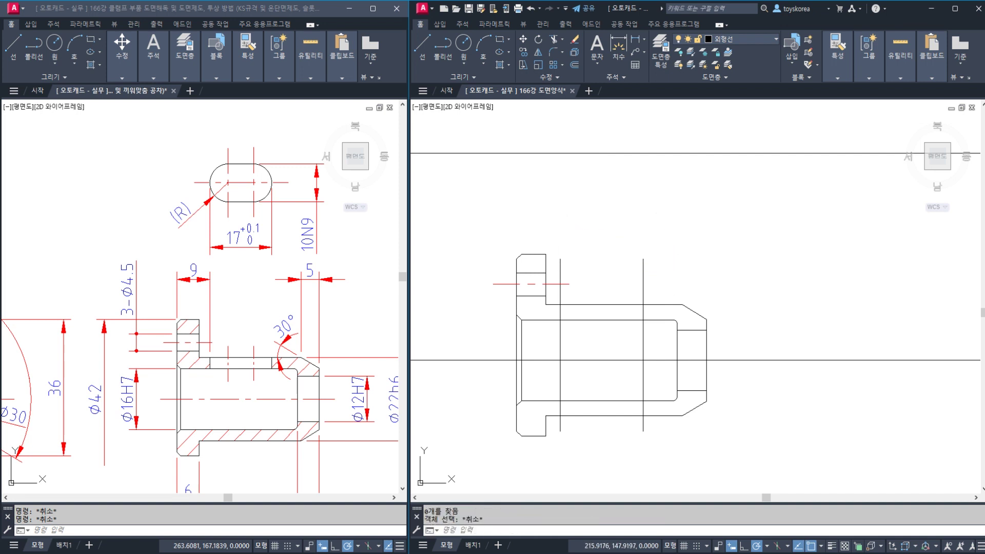
Stretch the upper ends of both vertical slot lines upward past the upper horizontal construction line
{"action": "key", "text": "Return"}
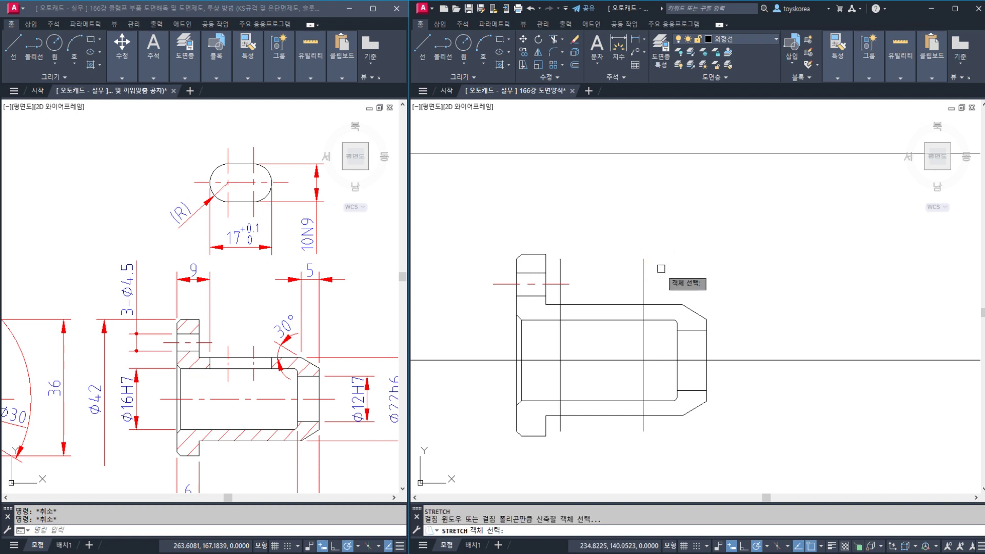
{"action": "left_click", "coordinate": [661, 267]}
{"action": "left_click", "coordinate": [560, 229]}
{"action": "key", "text": "Return"}
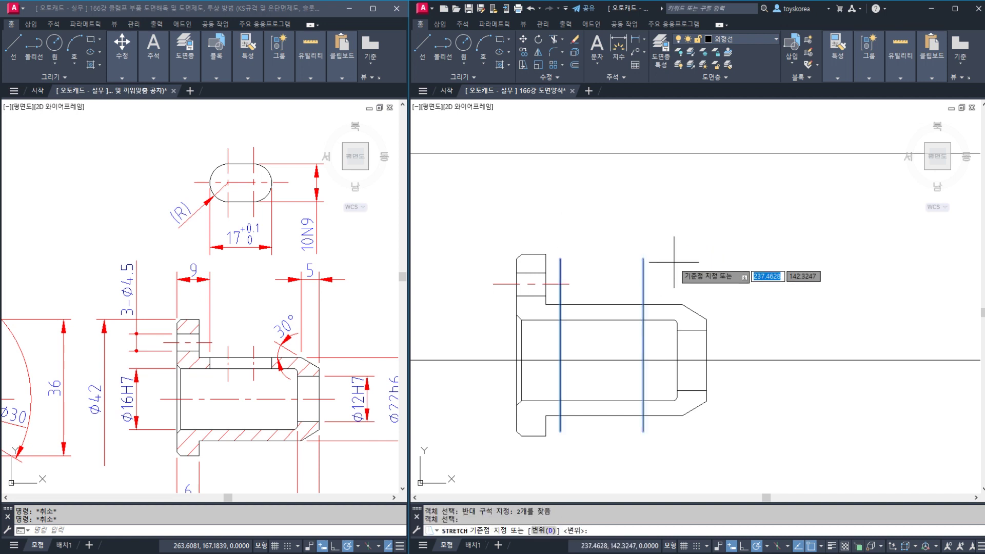
{"action": "left_click", "coordinate": [675, 265]}
{"action": "key", "text": "Escape"}
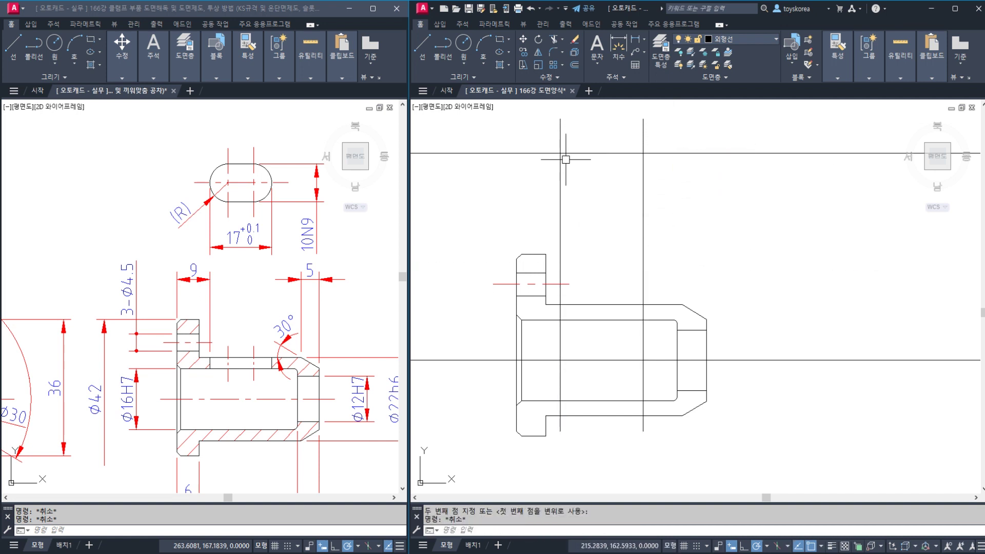
Draw a circle of diameter 10 centered where the left slot line crosses the upper construction line
{"action": "middle_click_drag", "start_coordinate": [566, 157], "coordinate": [555, 214]}
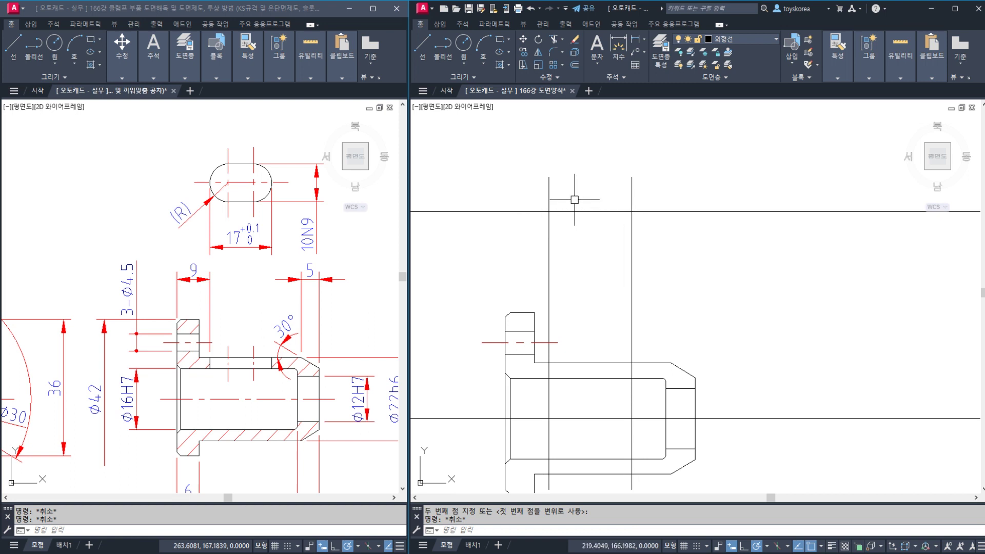
{"action": "mouse_move", "coordinate": [544, 203]}
{"action": "left_mouse_down"}
{"action": "mouse_move", "coordinate": [587, 235]}
{"action": "mouse_move", "coordinate": [627, 221]}
{"action": "mouse_move", "coordinate": [571, 198]}
{"action": "left_mouse_up"}
{"action": "key", "text": "Escape"}
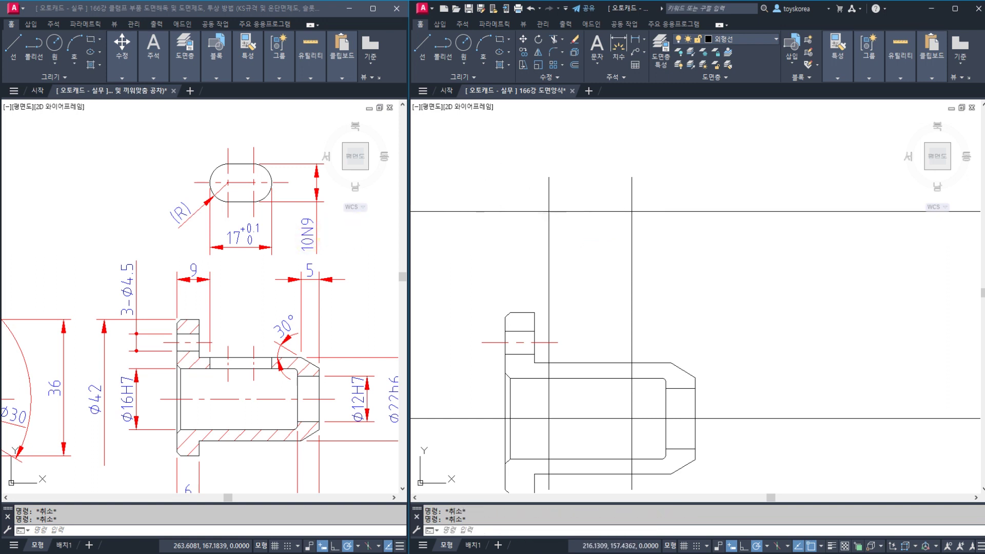
{"action": "key", "text": "Return"}
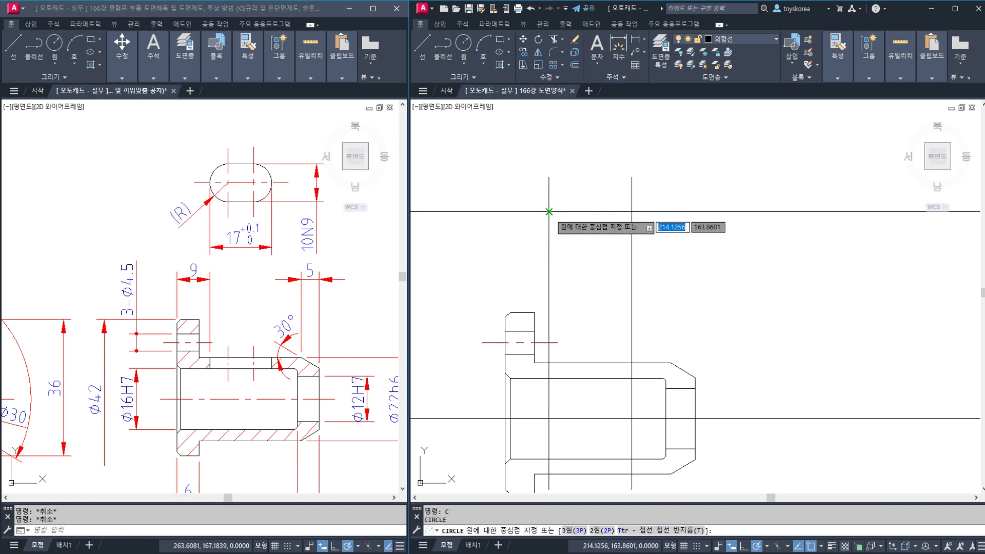
{"action": "left_click", "coordinate": [549, 212]}
{"action": "type", "text": "D"}
{"action": "key", "text": "Return"}
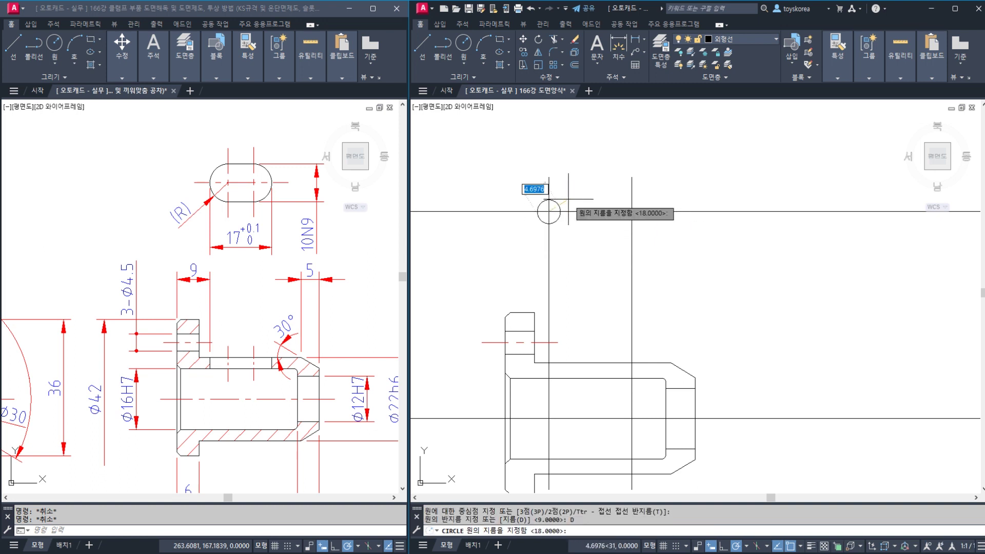
{"action": "type", "text": "10"}
{"action": "key", "text": "Return"}
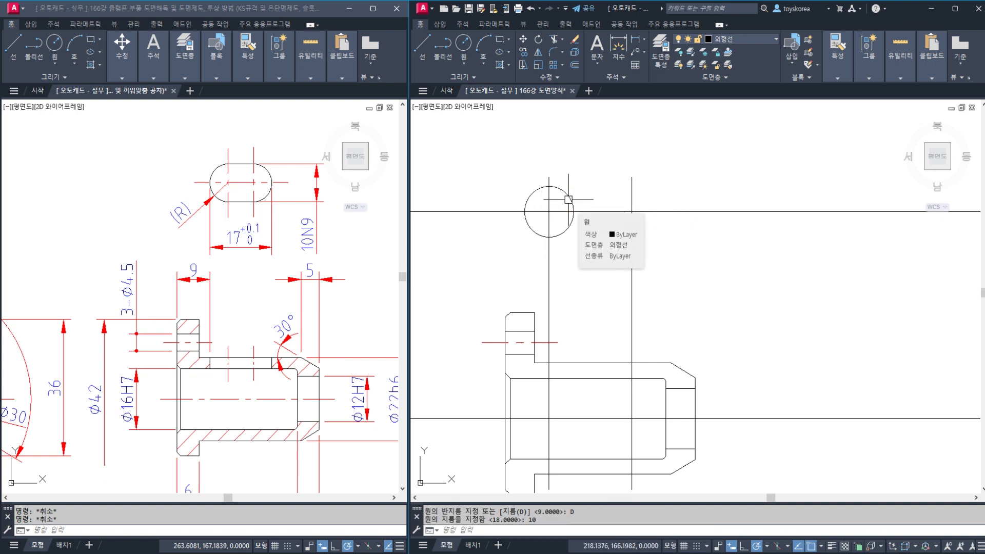
Move the circle from its center so its left quadrant touches the left slot line on the construction line
{"action": "left_click", "coordinate": [569, 200]}
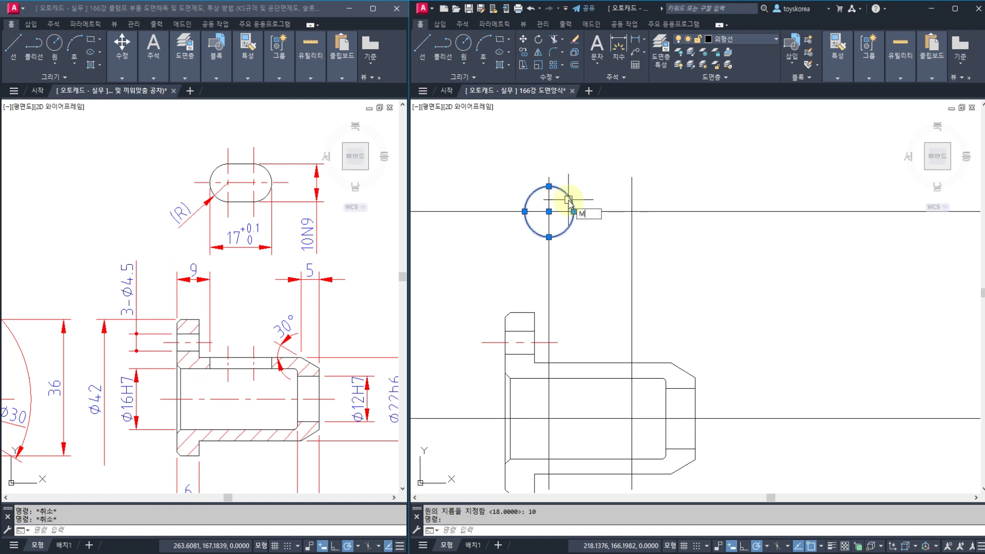
{"action": "type", "text": "M"}
{"action": "key", "text": "Return"}
{"action": "left_click", "coordinate": [549, 211]}
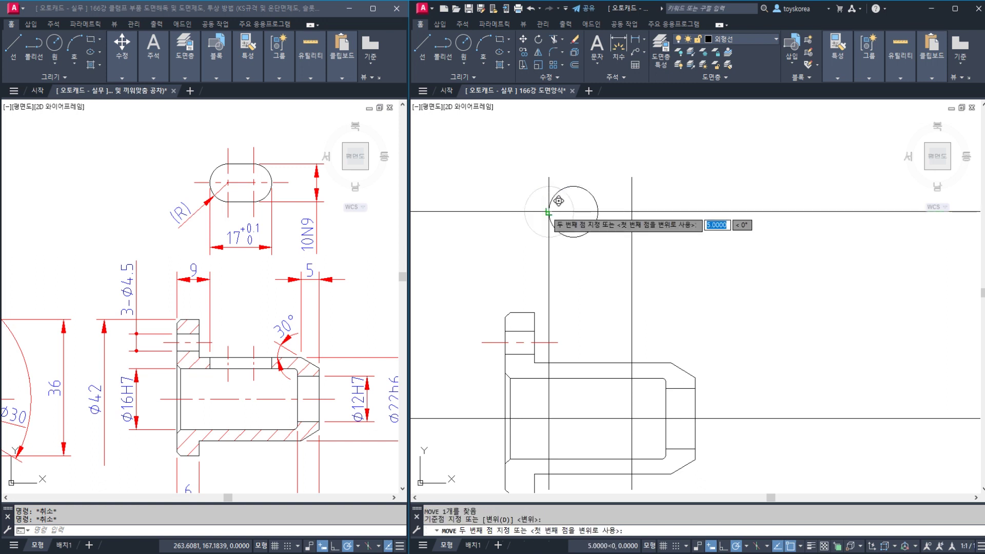
{"action": "key", "text": "Return"}
Copy the circle from its right quadrant to where the right slot line crosses the upper construction line
{"action": "left_click", "coordinate": [595, 193]}
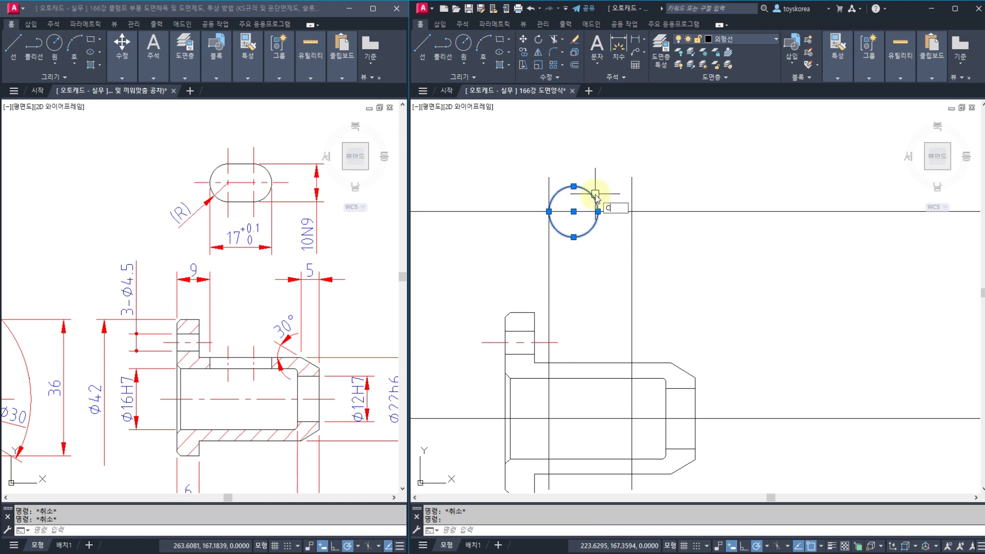
{"action": "type", "text": "co"}
{"action": "key", "text": "Return"}
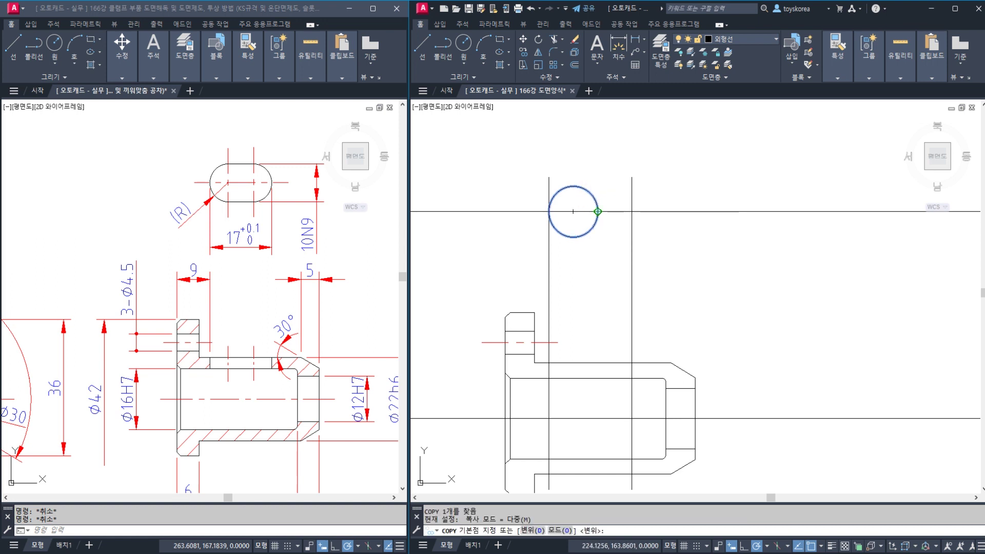
{"action": "left_click", "coordinate": [598, 211]}
{"action": "left_click", "coordinate": [632, 211]}
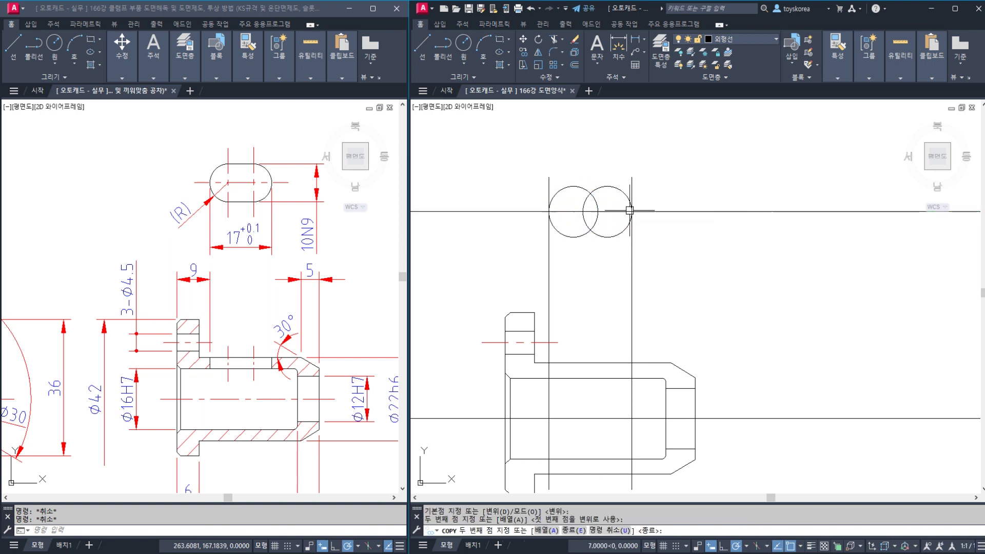
Draw horizontal lines joining the top quadrants and the bottom quadrants of the two overlapping slot circles
{"action": "key", "text": "Escape"}
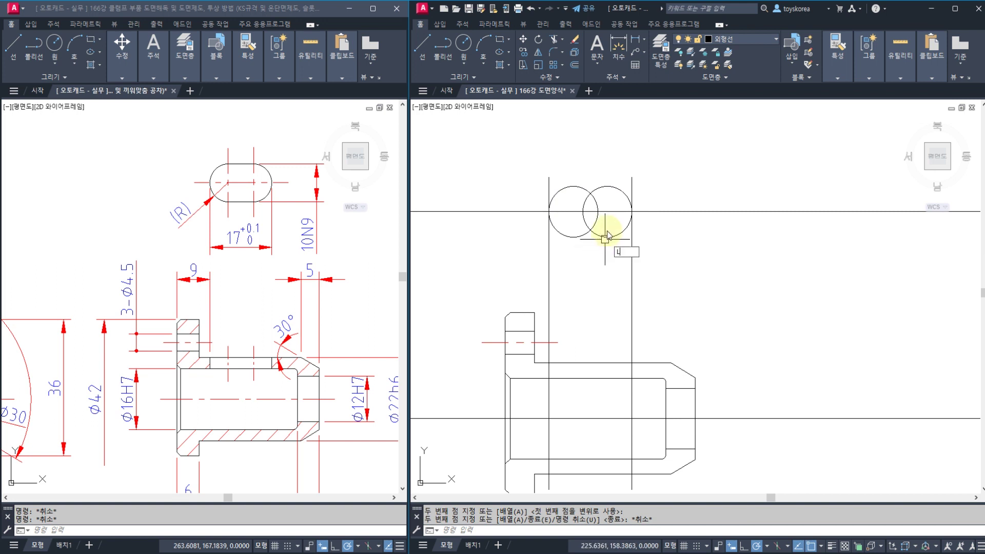
{"action": "type", "text": "l"}
{"action": "key", "text": "Return"}
{"action": "left_click", "coordinate": [574, 188]}
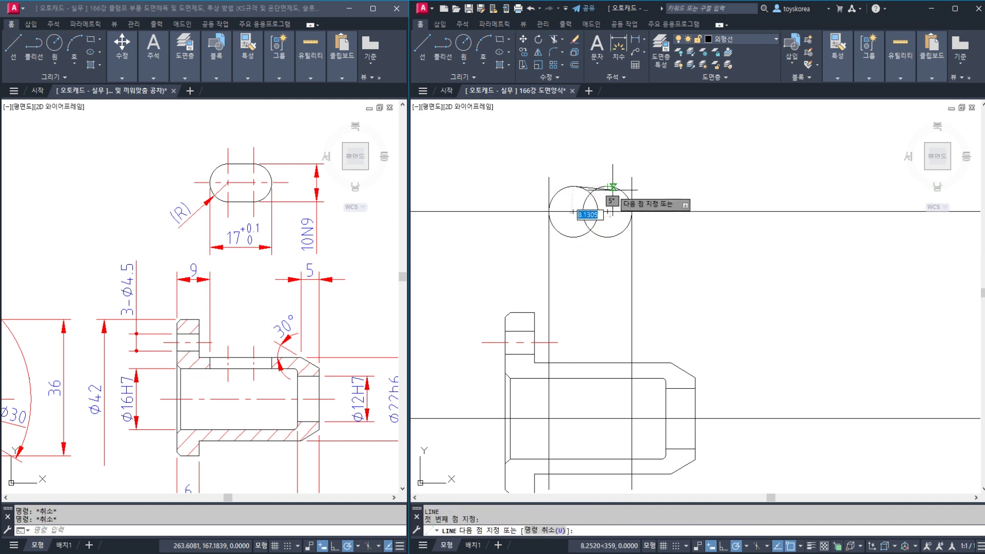
{"action": "left_click", "coordinate": [613, 187]}
{"action": "key", "text": "ctrl+z"}
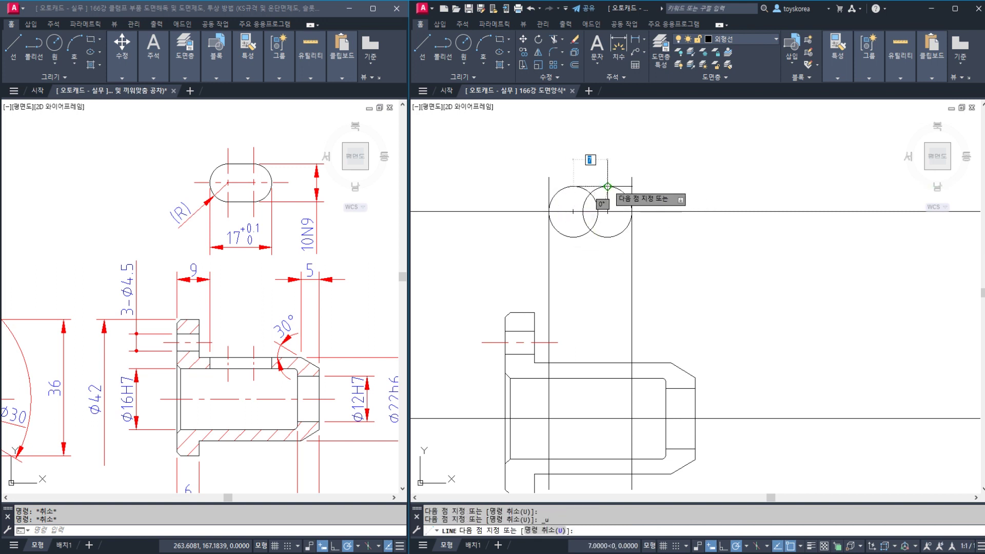
{"action": "key", "text": "Return"}
{"action": "key", "text": "Return"}
{"action": "left_click", "coordinate": [573, 236]}
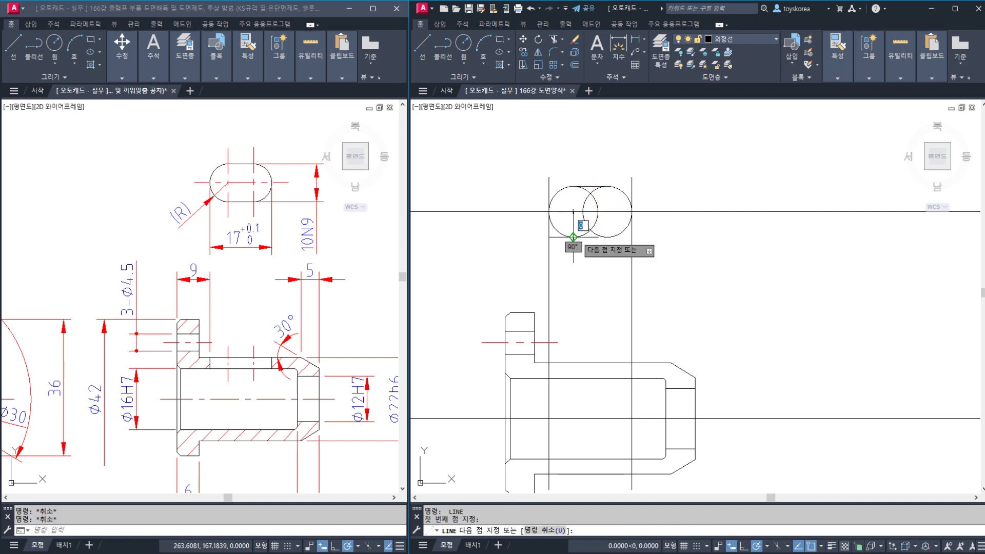
{"action": "left_click", "coordinate": [608, 238]}
{"action": "key", "text": "Return"}
Trim the inner arcs of both circles between the two horizontal lines to leave the slot outline
{"action": "type", "text": "tr"}
{"action": "scroll", "coordinate": [595, 236], "scroll_direction": "up", "scroll_amount": 2}
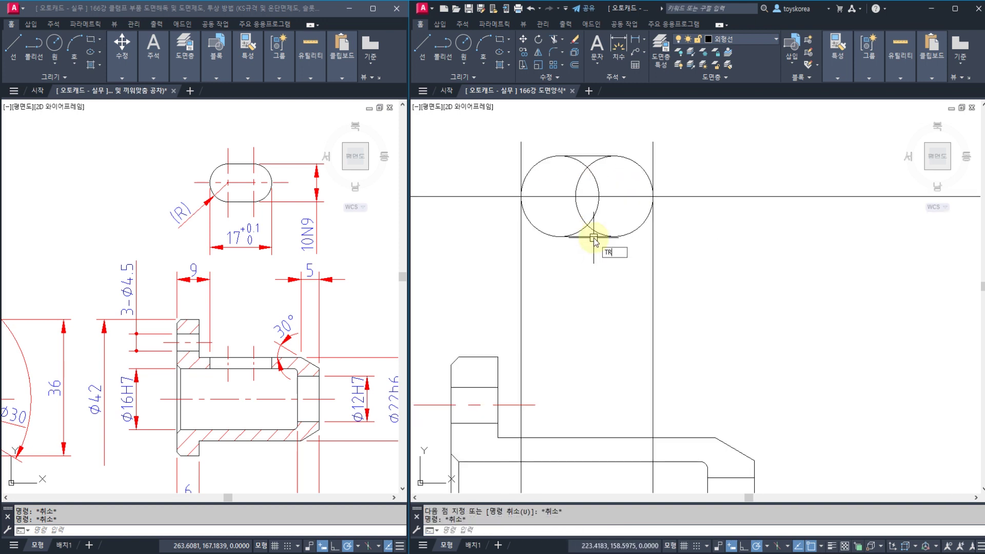
{"action": "key", "text": "Return"}
{"action": "left_click", "coordinate": [590, 237]}
{"action": "left_click", "coordinate": [591, 156]}
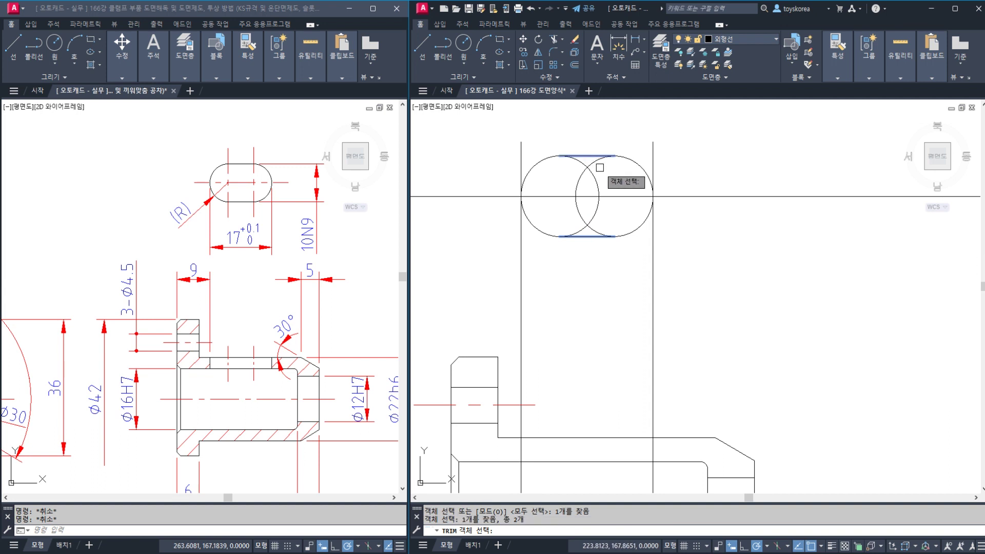
{"action": "key", "text": "Return"}
{"action": "left_click", "coordinate": [605, 174]}
{"action": "left_click", "coordinate": [571, 166]}
{"action": "key", "text": "Escape"}
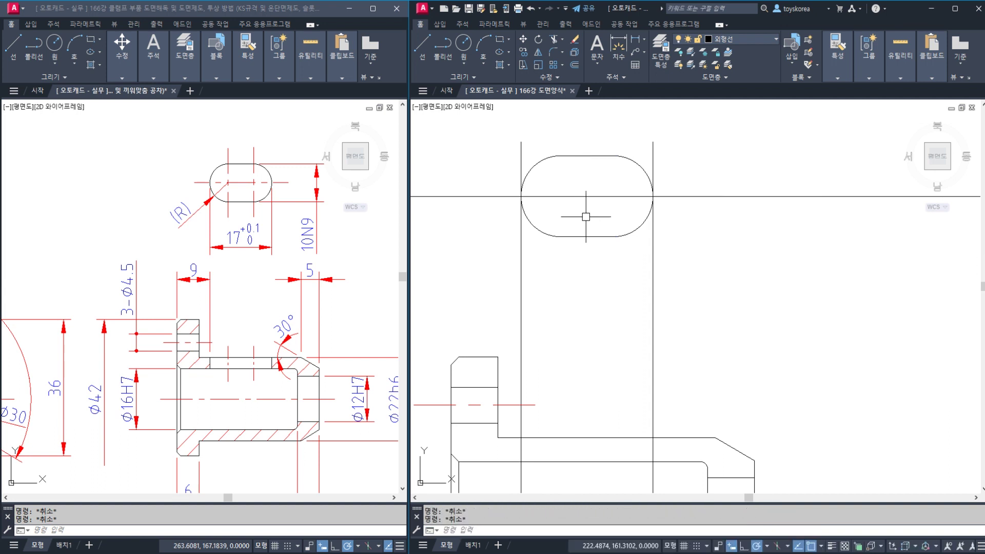
Draw vertical construction lines through the left and right arc centers of the slot
{"action": "scroll", "coordinate": [586, 217], "scroll_direction": "down", "scroll_amount": 2}
{"action": "type", "text": "xl"}
{"action": "key", "text": "Return"}
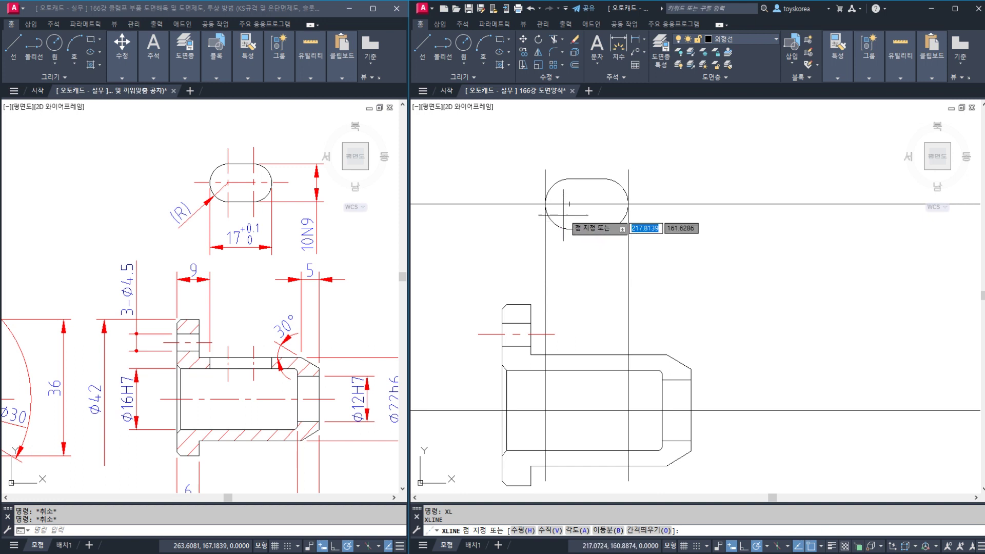
{"action": "left_click", "coordinate": [570, 204]}
{"action": "key", "text": "Escape"}
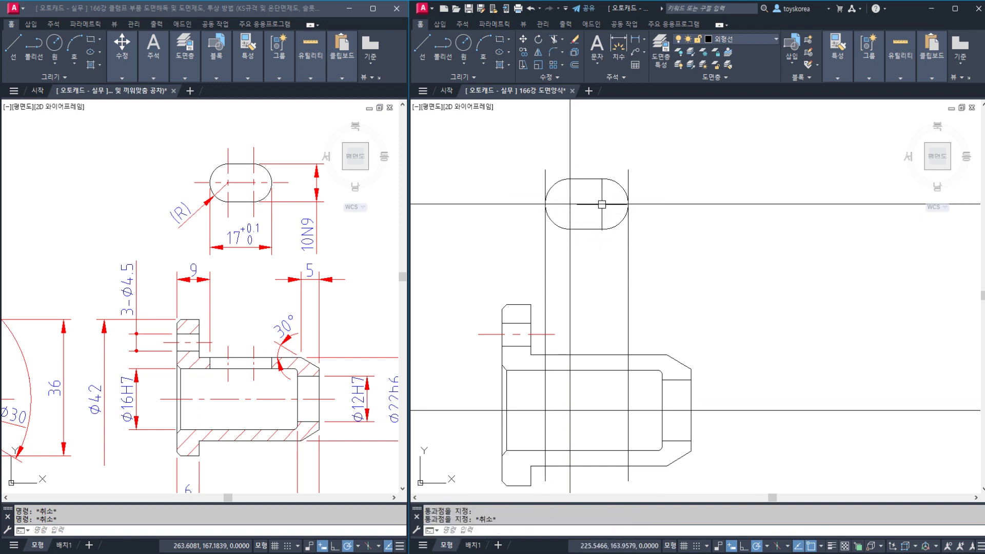
{"action": "key", "text": "Return"}
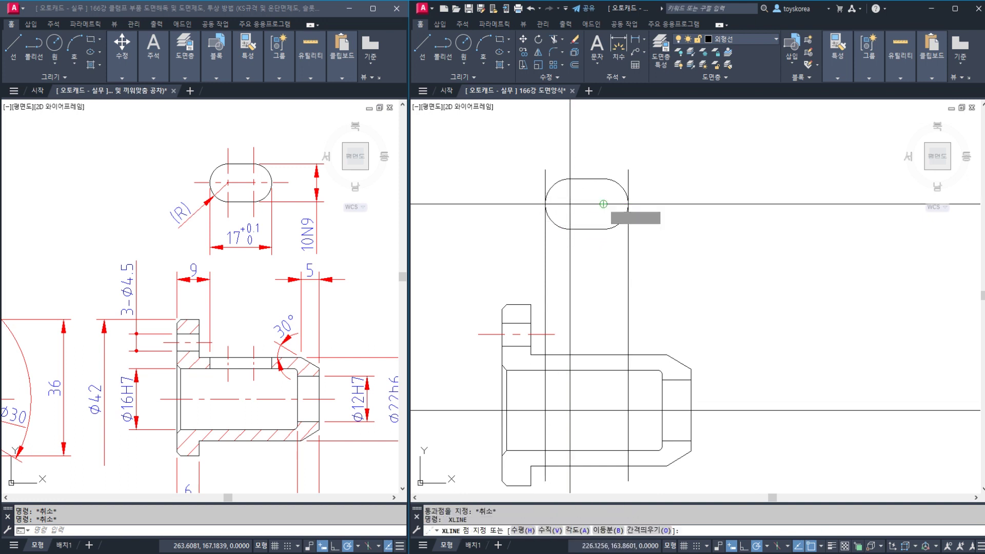
{"action": "left_click", "coordinate": [604, 204]}
{"action": "left_click", "coordinate": [623, 188]}
{"action": "key", "text": "Escape"}
{"action": "middle_click_drag", "start_coordinate": [618, 349], "coordinate": [616, 312]}
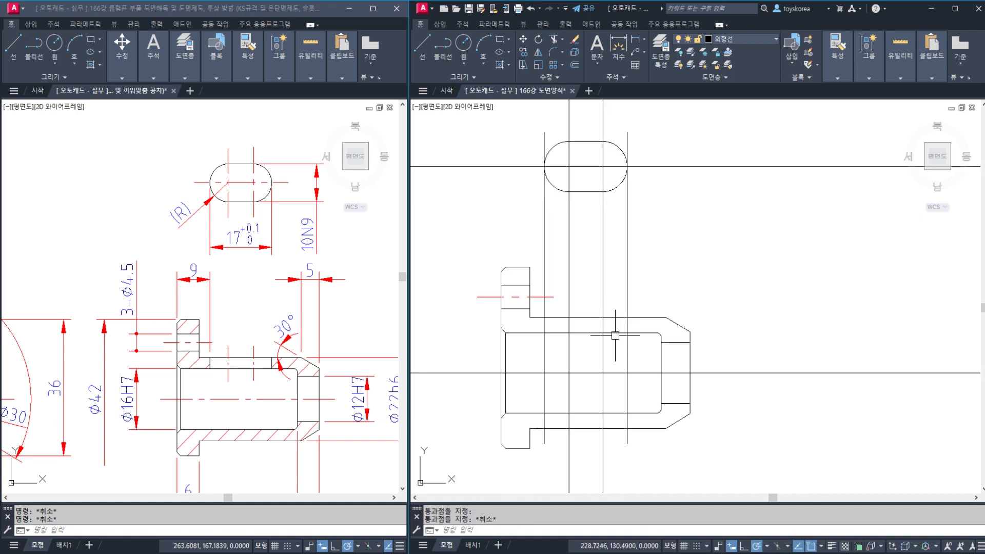
{"action": "left_click", "coordinate": [608, 290]}
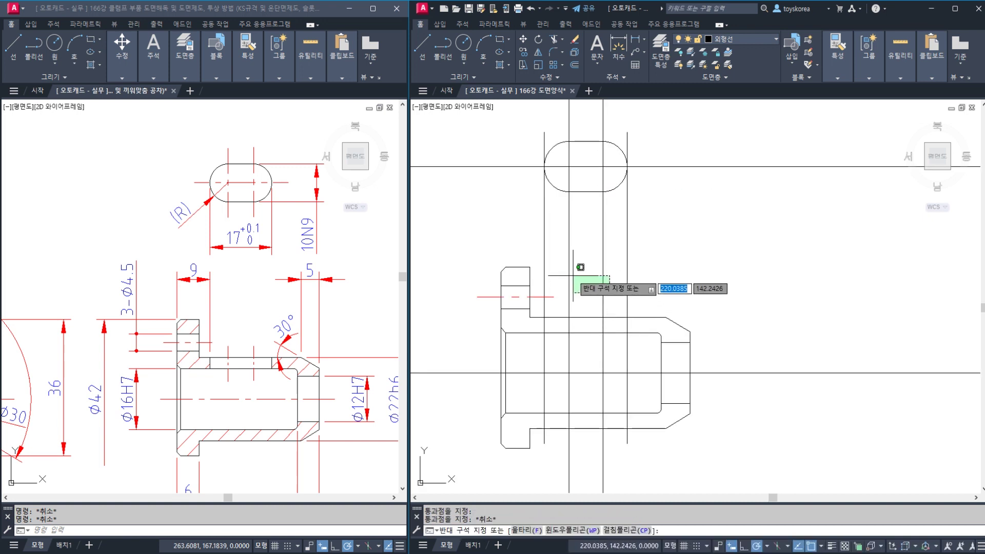
{"action": "left_click", "coordinate": [542, 272]}
{"action": "key", "text": "Escape"}
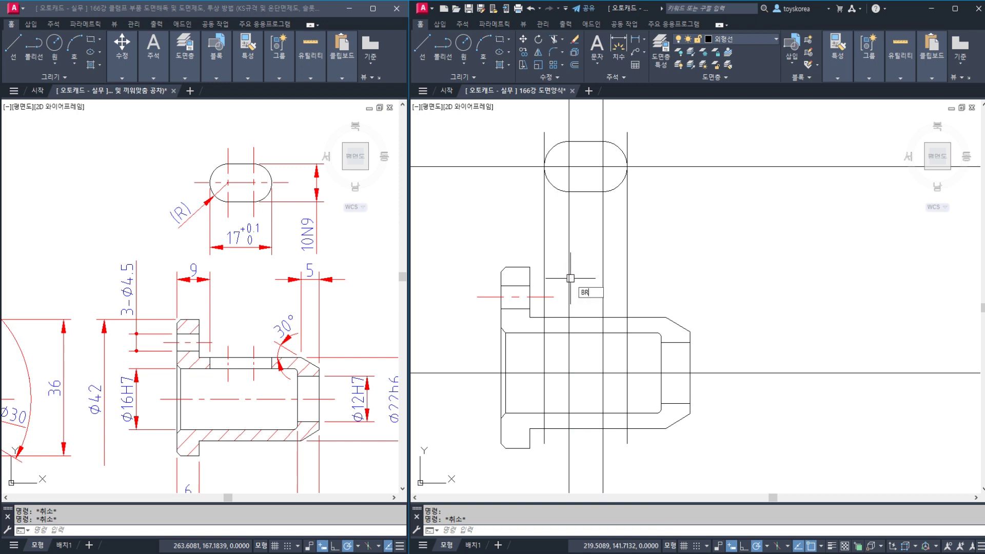
Break both vertical construction lines in the gap between the slot view and the section view
{"action": "key", "text": "Return"}
{"action": "left_click", "coordinate": [570, 286]}
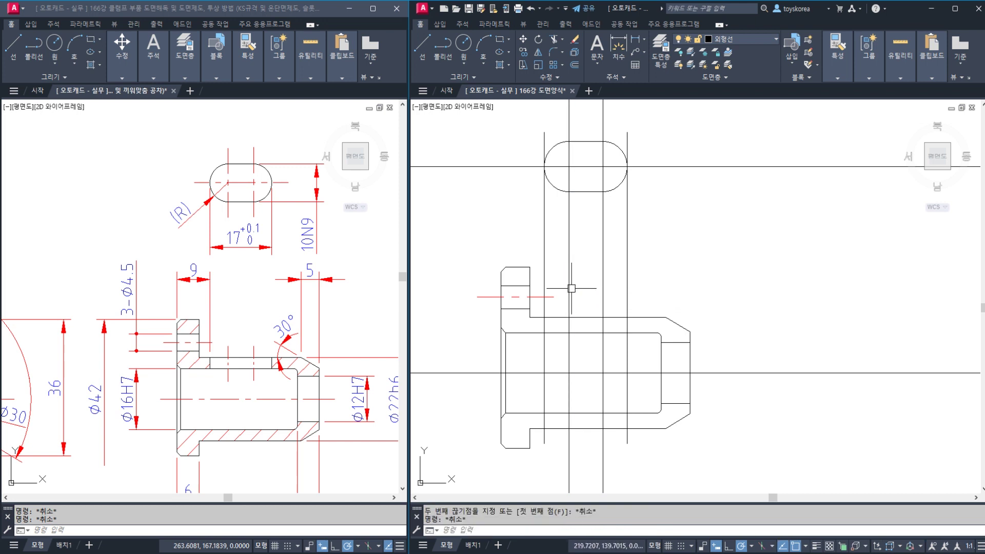
{"action": "key", "text": "Escape"}
{"action": "key", "text": "Return"}
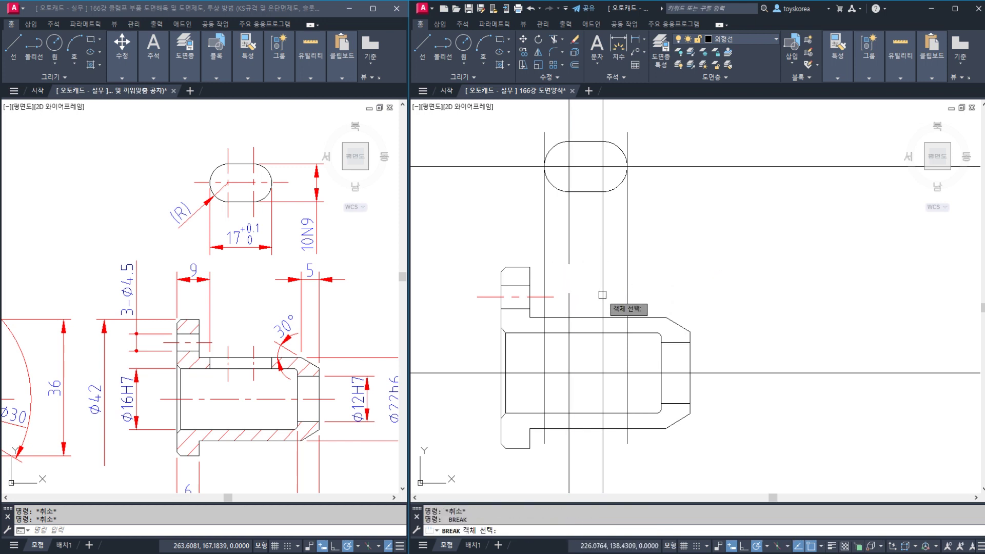
Break both center lines inside the bore just below the upper wall and erase their lower remainders
{"action": "left_click", "coordinate": [569, 358]}
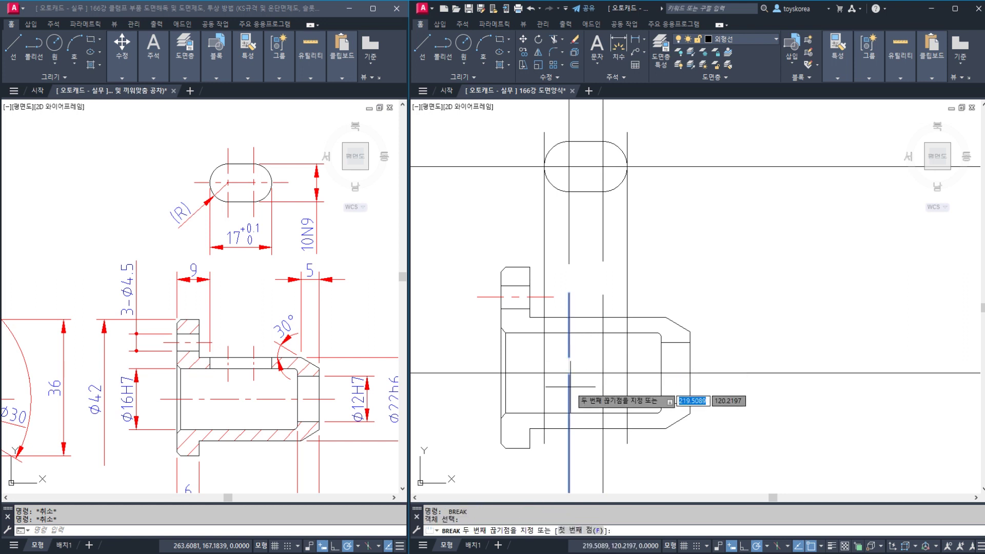
{"action": "left_click", "coordinate": [570, 387]}
{"action": "key", "text": "Return"}
{"action": "left_click", "coordinate": [603, 359]}
{"action": "left_click", "coordinate": [598, 394]}
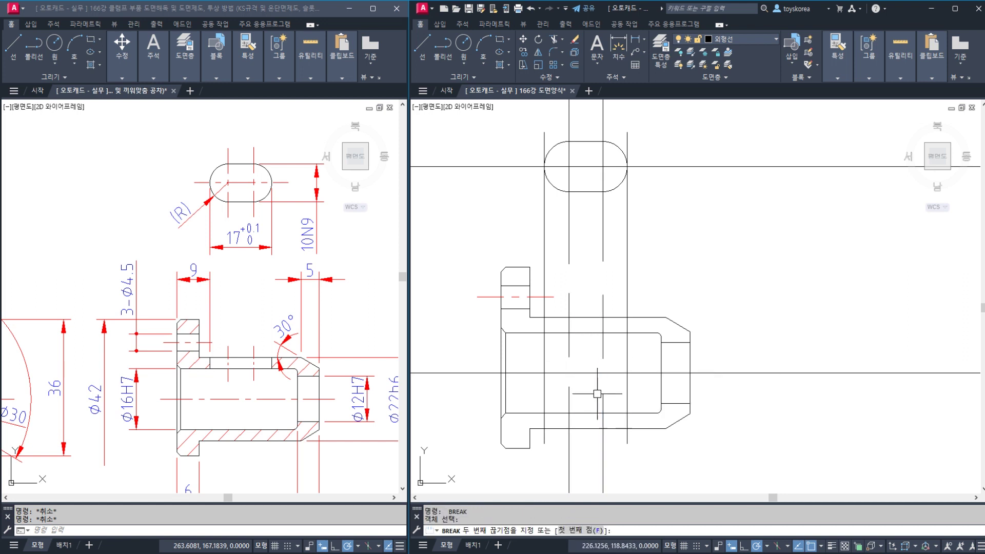
{"action": "key", "text": "Escape"}
{"action": "left_click", "coordinate": [603, 396]}
{"action": "type", "text": "E"}
{"action": "key", "text": "Return"}
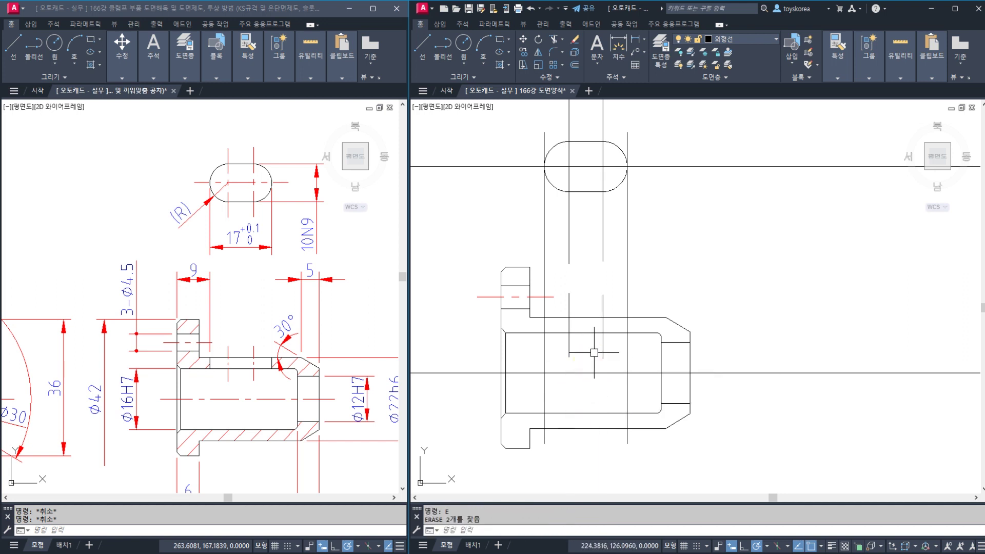
Trim both slot edge lines to the section's upper wall, using its outer and inner horizontal edges as cutting edges
{"action": "type", "text": "tr"}
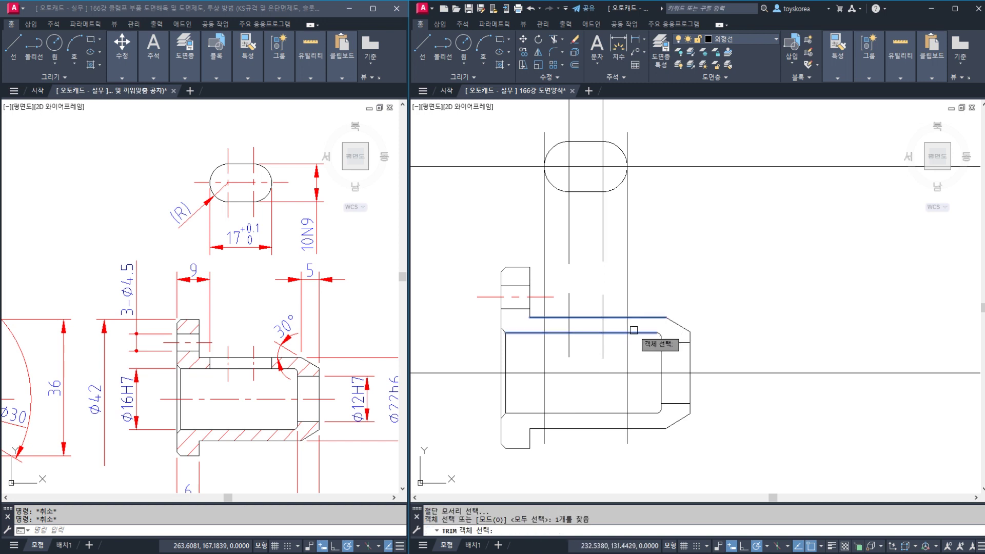
{"action": "key", "text": "Return"}
{"action": "left_click", "coordinate": [631, 321]}
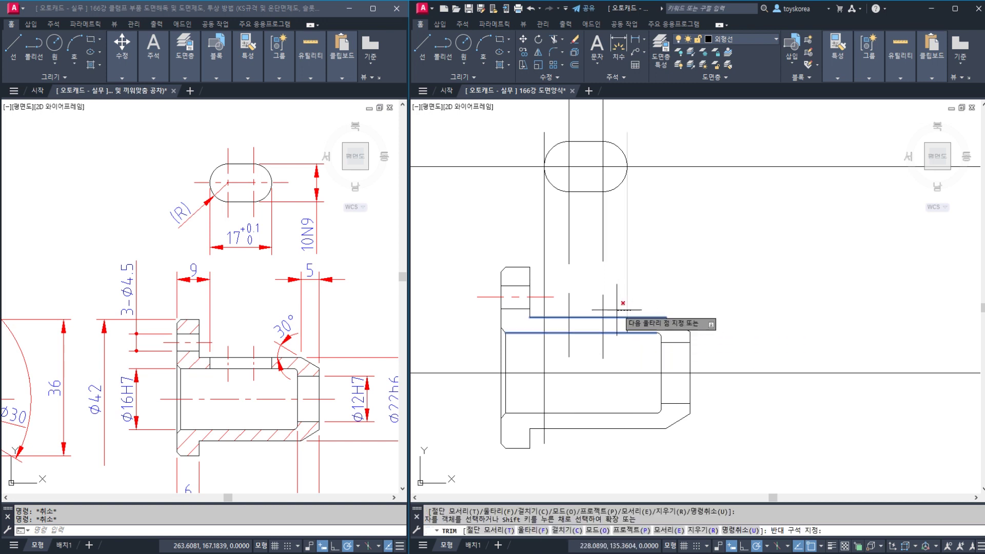
{"action": "left_click", "coordinate": [550, 303]}
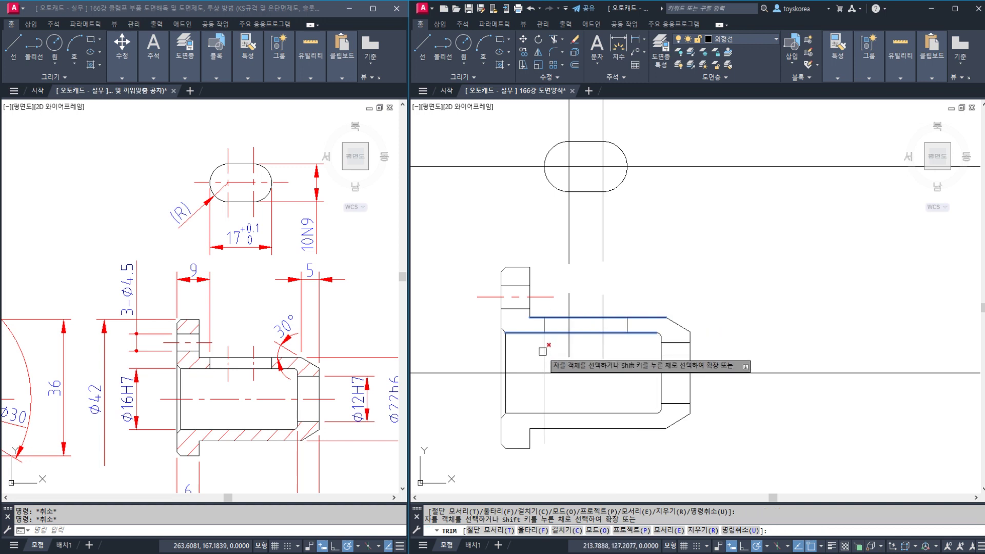
{"action": "left_click", "coordinate": [547, 334]}
{"action": "key", "text": "Escape"}
{"action": "left_click", "coordinate": [540, 305]}
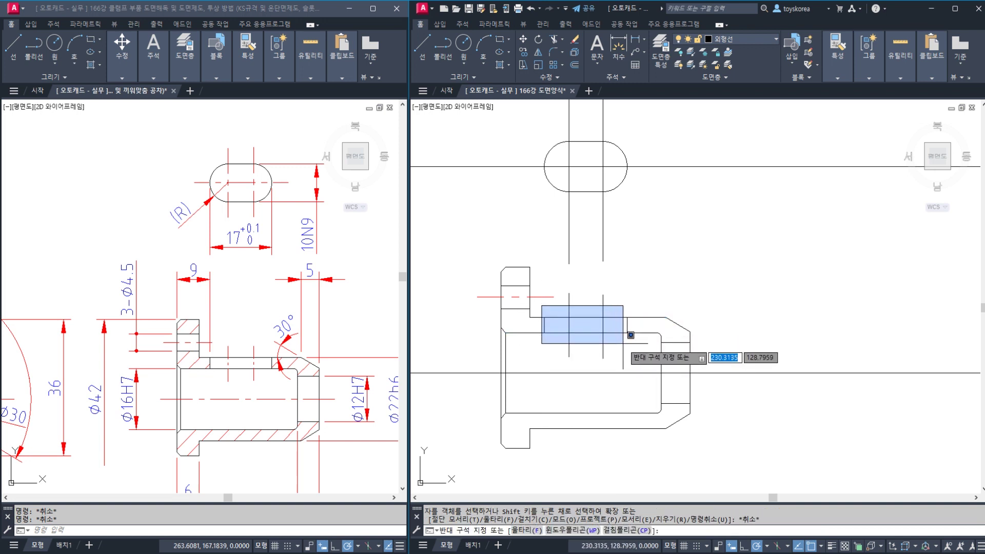
{"action": "left_click", "coordinate": [639, 373]}
{"action": "key", "text": "Escape"}
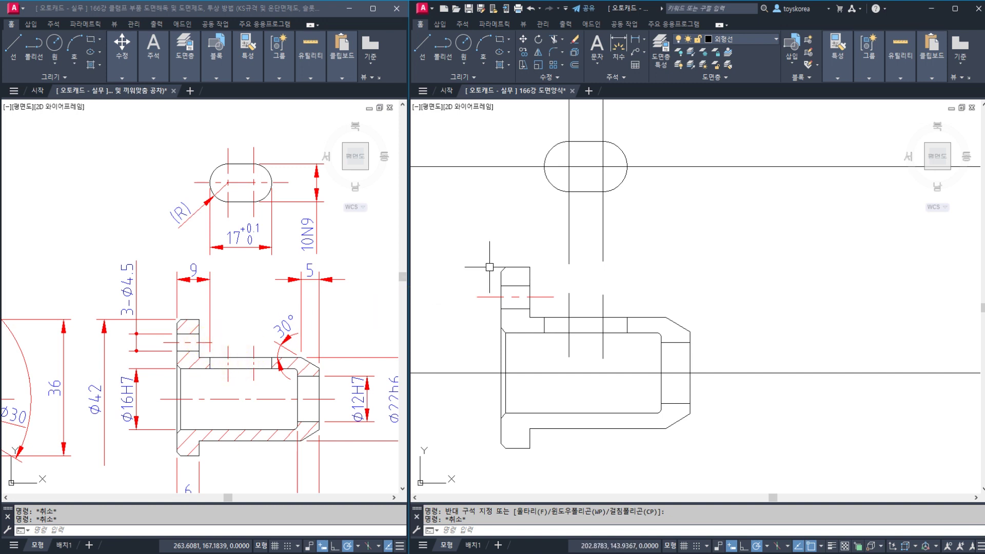
{"action": "key", "text": "Escape"}
Break off the lower ends of both vertical center lines a short distance below the slot outline
{"action": "middle_click_drag", "start_coordinate": [565, 220], "coordinate": [549, 259]}
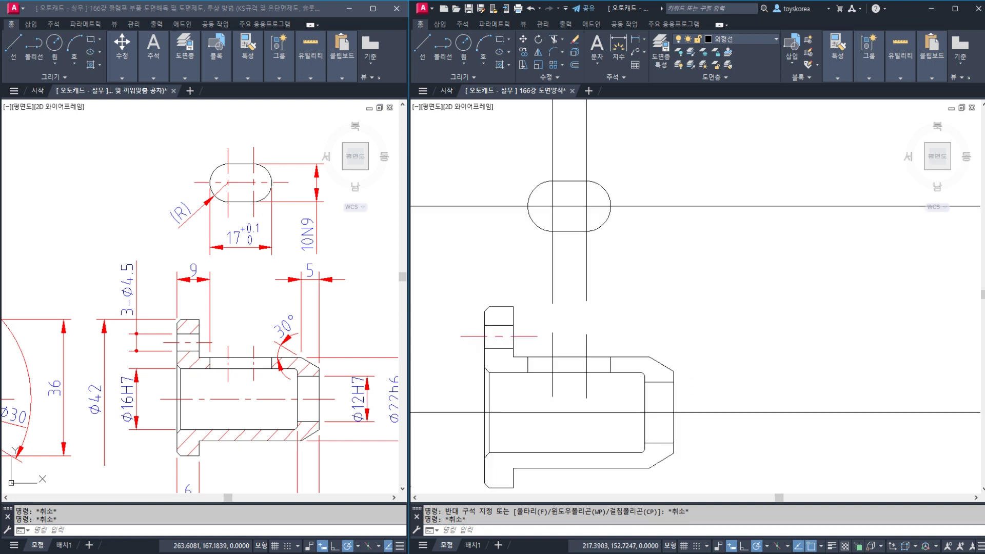
{"action": "type", "text": "br"}
{"action": "key", "text": "Return"}
{"action": "left_click", "coordinate": [553, 250]}
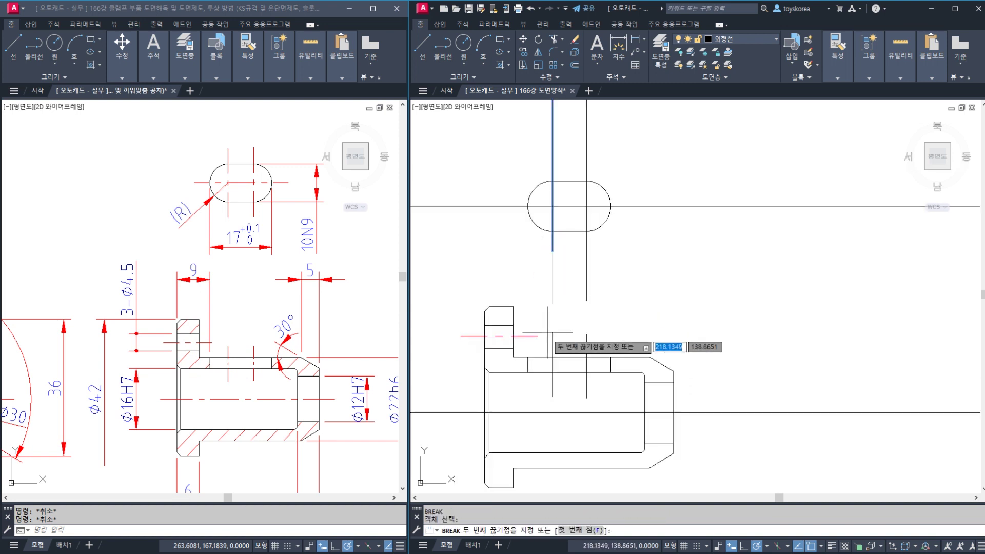
{"action": "left_click", "coordinate": [552, 336]}
{"action": "key", "text": "space"}
{"action": "left_click", "coordinate": [588, 253]}
{"action": "left_click", "coordinate": [587, 308]}
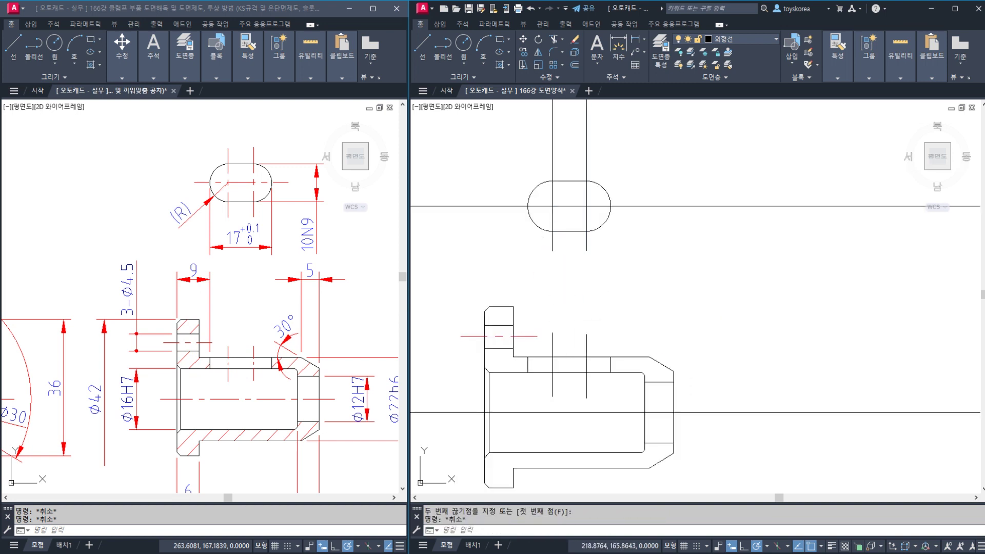
Break both vertical center lines a short distance above the slot outline
{"action": "key", "text": "space"}
{"action": "left_click", "coordinate": [553, 131]}
{"action": "left_click", "coordinate": [553, 157]}
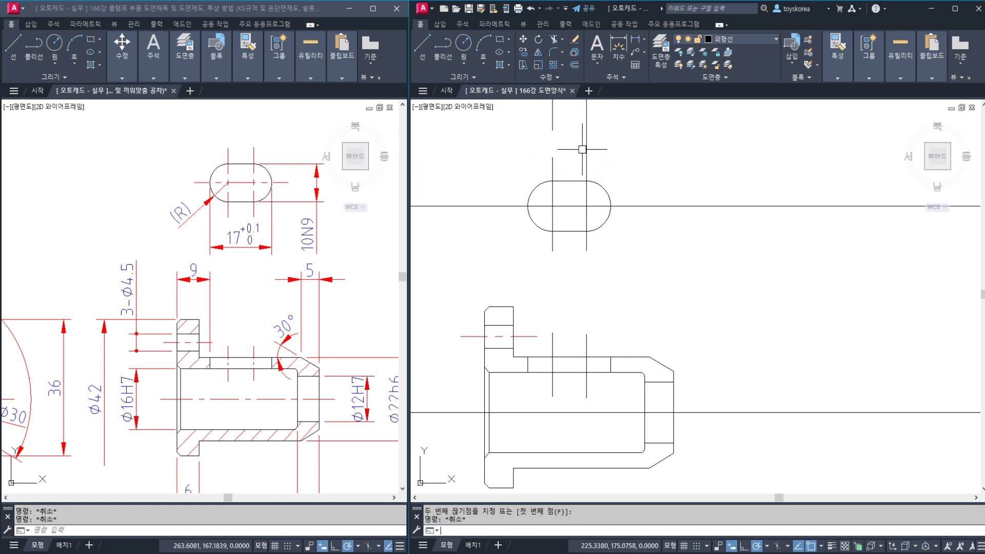
{"action": "key", "text": "space"}
{"action": "left_click", "coordinate": [586, 131]}
{"action": "left_click", "coordinate": [586, 157]}
{"action": "key", "text": "Escape"}
Shorten the upper ends of the slot's two vertical center lines slightly with Break
{"action": "key", "text": "space"}
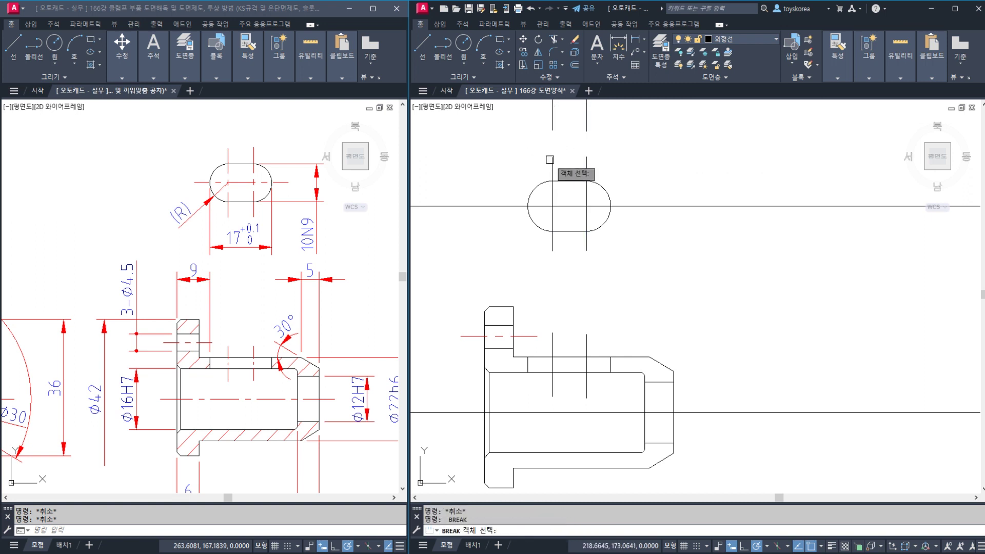
{"action": "left_click", "coordinate": [583, 156]}
{"action": "left_click", "coordinate": [576, 161]}
{"action": "key", "text": "space"}
{"action": "left_click", "coordinate": [584, 160]}
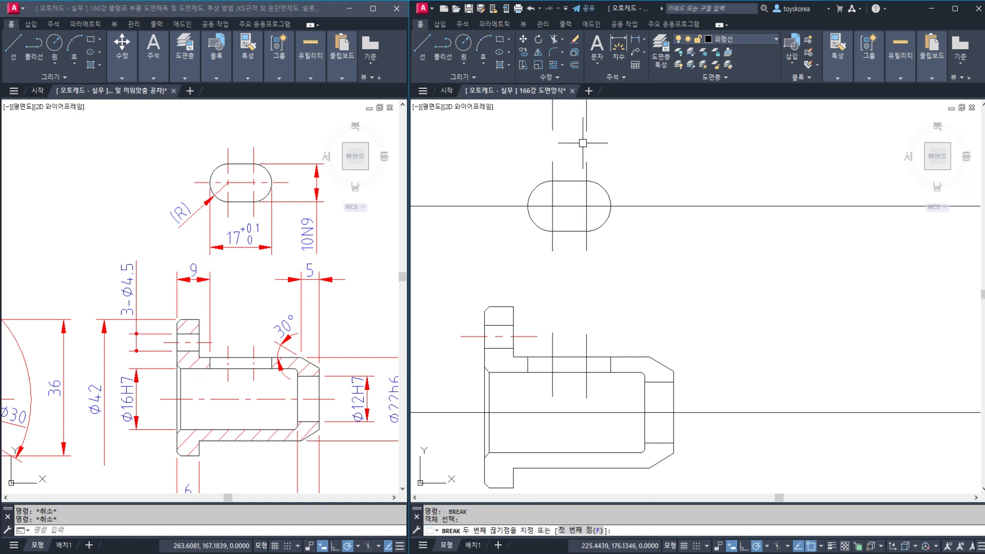
{"action": "key", "text": "Escape"}
Break the horizontal construction line a short distance beyond the left and right ends of the slot
{"action": "key", "text": "space"}
{"action": "left_click", "coordinate": [506, 206]}
{"action": "left_click", "coordinate": [473, 206]}
{"action": "key", "text": "space"}
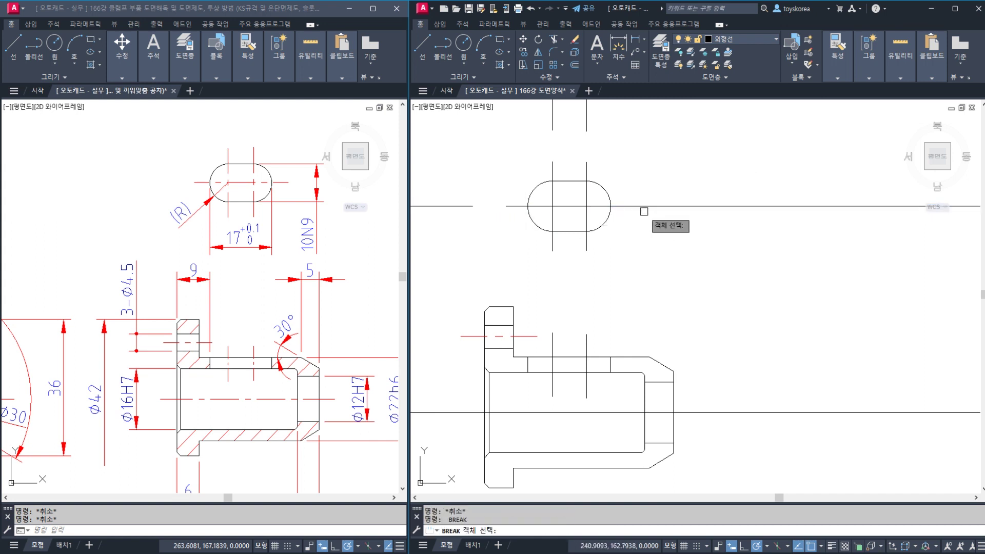
{"action": "left_click", "coordinate": [635, 207]}
{"action": "left_click", "coordinate": [641, 207]}
Erase the leftover construction line pieces to the right of, above and to the left of the slot, and save the drawing
{"action": "left_click", "coordinate": [664, 207]}
{"action": "type", "text": "e"}
{"action": "key", "text": "space"}
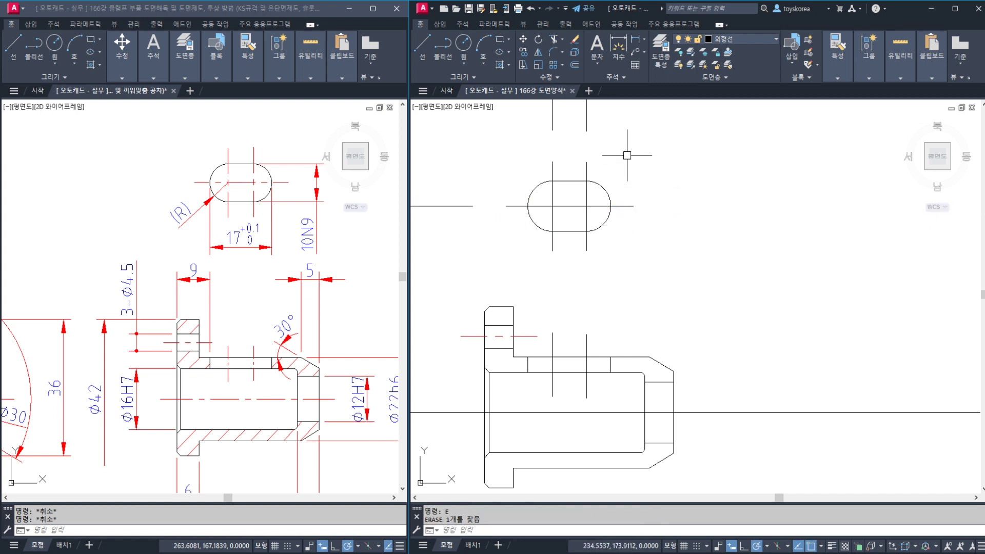
{"action": "left_click", "coordinate": [625, 155]}
{"action": "left_click", "coordinate": [544, 121]}
{"action": "left_click", "coordinate": [459, 215]}
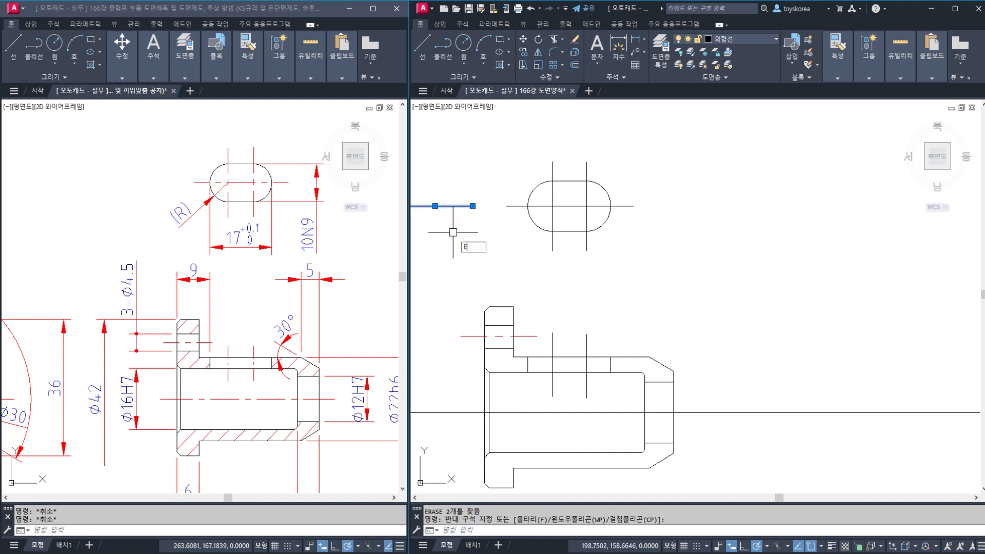
{"action": "key", "text": "Return"}
{"action": "middle_click_drag", "start_coordinate": [440, 205], "coordinate": [530, 163]}
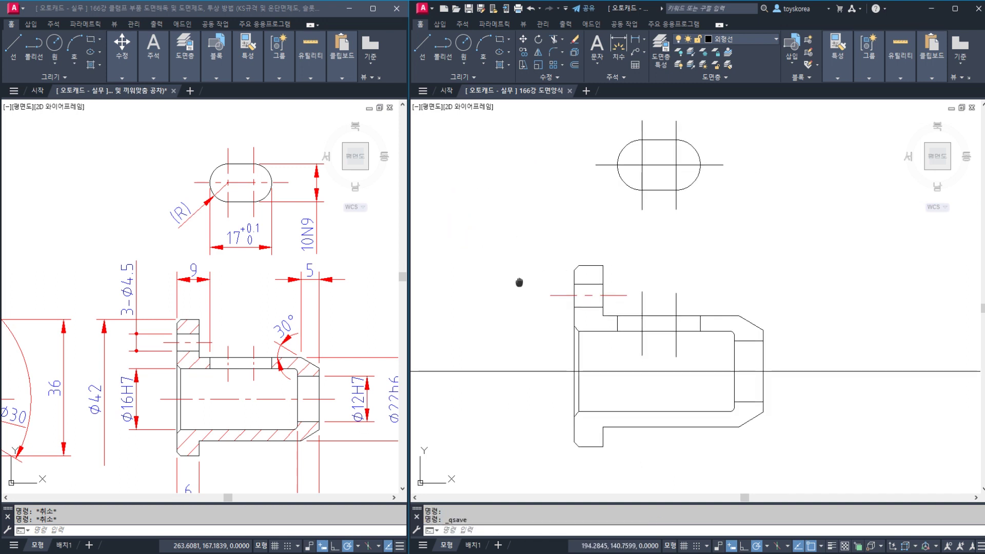
{"action": "mouse_move", "coordinate": [520, 282]}
{"action": "middle_mouse_down"}
{"action": "mouse_move", "coordinate": [531, 238]}
{"action": "mouse_move", "coordinate": [684, 260]}
{"action": "middle_mouse_up"}
{"action": "scroll", "coordinate": [532, 237], "scroll_direction": "down", "scroll_amount": 3}
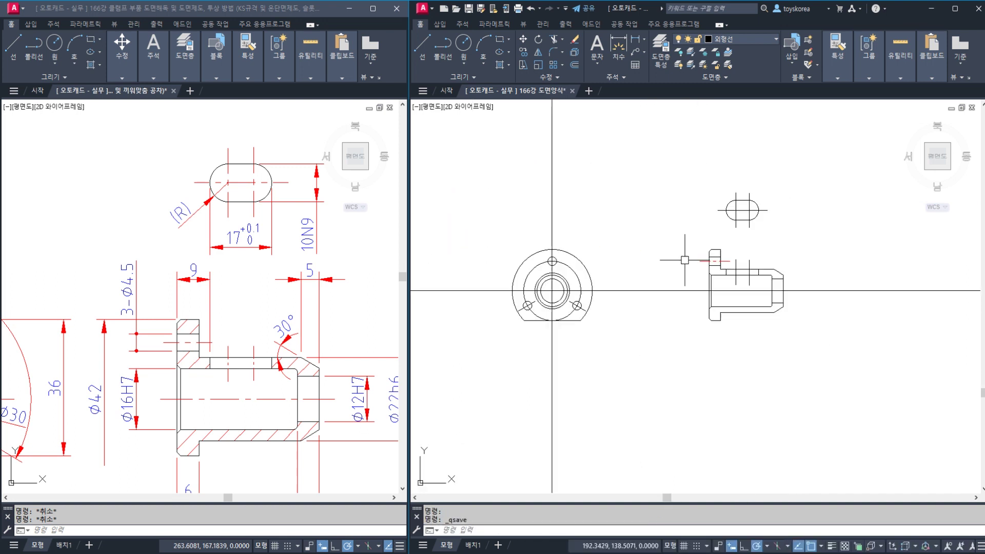
{"action": "scroll", "coordinate": [569, 310], "scroll_direction": "up", "scroll_amount": 2}
{"action": "scroll", "coordinate": [674, 282], "scroll_direction": "down", "scroll_amount": 1}
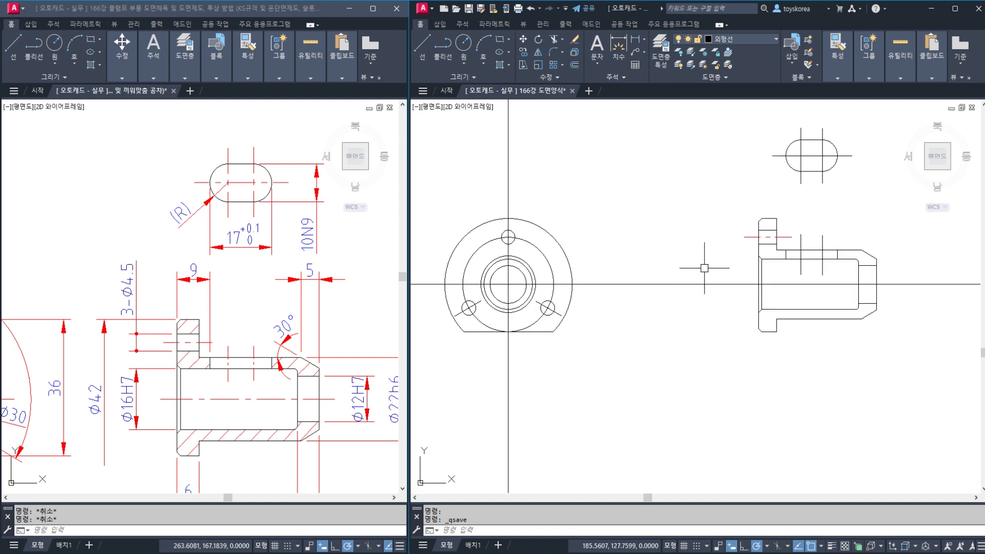
Match the slot view's center lines, the section's two vertical slot lines and the long horizontal axis to the flange hole's red center line
{"action": "scroll", "coordinate": [700, 269], "scroll_direction": "up", "scroll_amount": 1}
{"action": "scroll", "coordinate": [713, 276], "scroll_direction": "up", "scroll_amount": 2}
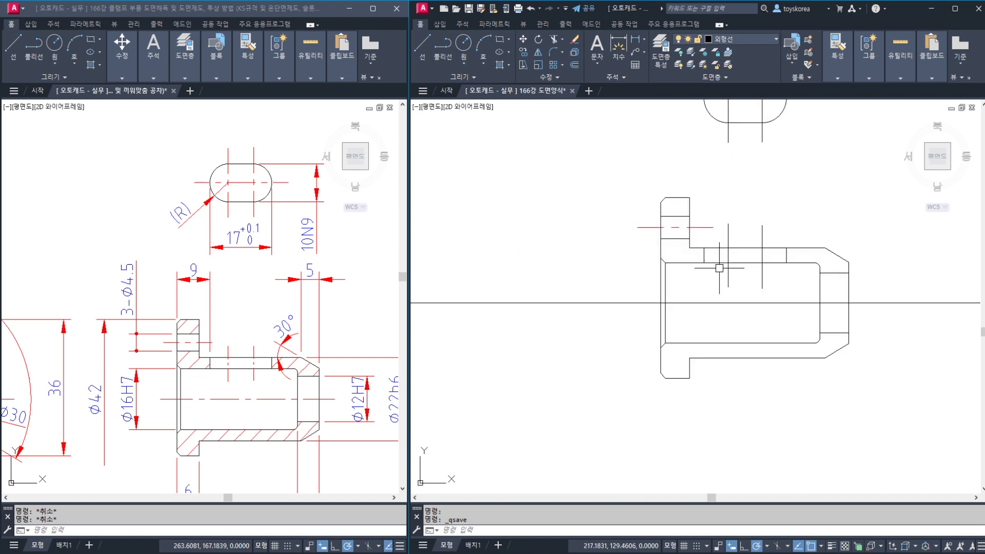
{"action": "scroll", "coordinate": [642, 308], "scroll_direction": "up", "scroll_amount": 2}
{"action": "scroll", "coordinate": [642, 308], "scroll_direction": "down", "scroll_amount": 4}
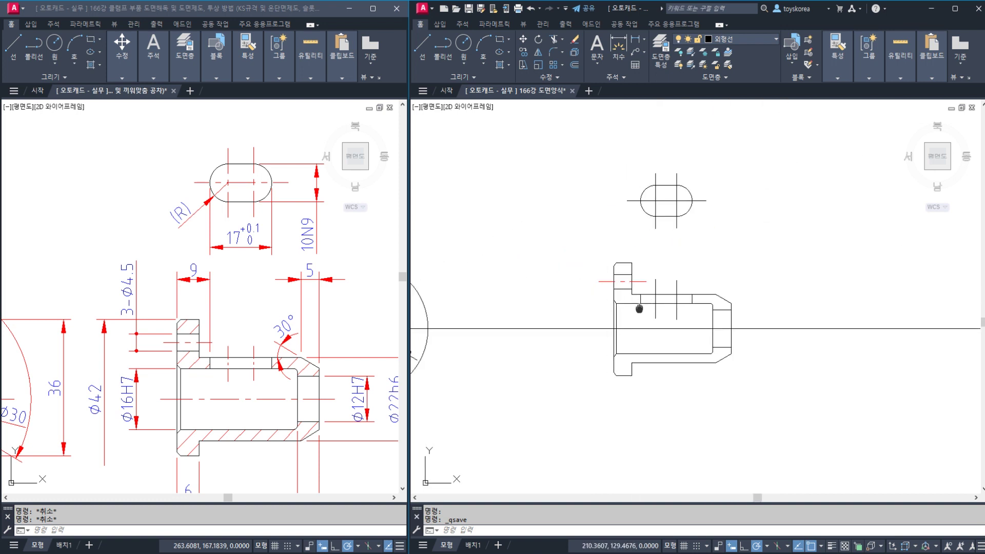
{"action": "middle_click_drag", "start_coordinate": [625, 308], "coordinate": [694, 306]}
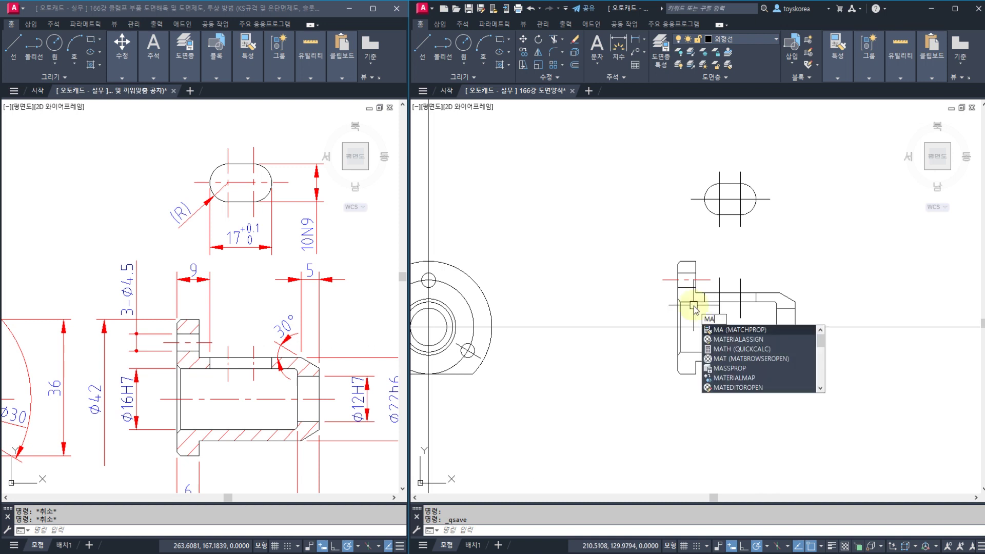
{"action": "key", "text": "BackSpace"}
{"action": "key", "text": "BackSpace"}
{"action": "scroll", "coordinate": [700, 294], "scroll_direction": "up", "scroll_amount": 2}
{"action": "type", "text": "MA"}
{"action": "key", "text": "Return"}
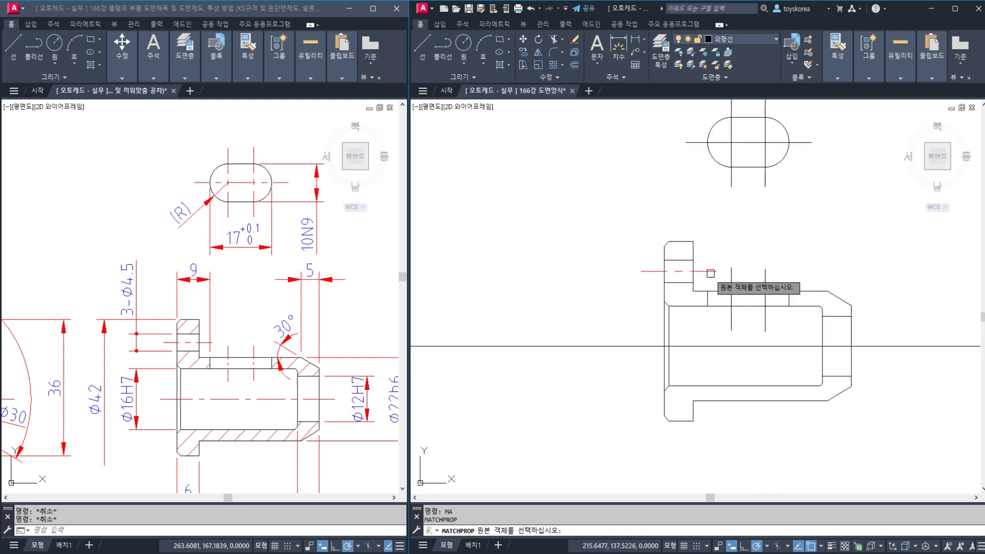
{"action": "left_click", "coordinate": [705, 270]}
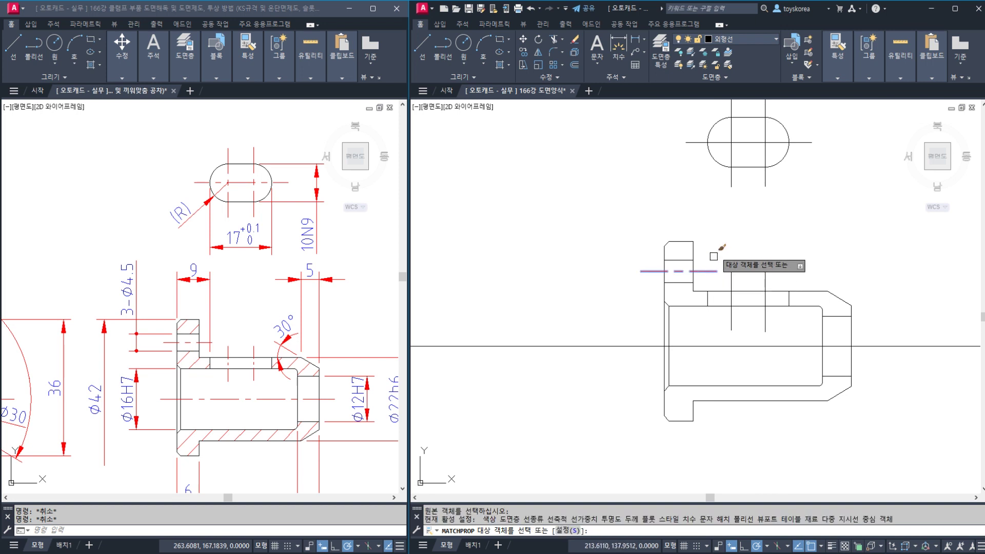
{"action": "scroll", "coordinate": [718, 251], "scroll_direction": "down", "scroll_amount": 1}
{"action": "scroll", "coordinate": [721, 242], "scroll_direction": "up", "scroll_amount": 1}
{"action": "left_click", "coordinate": [730, 250]}
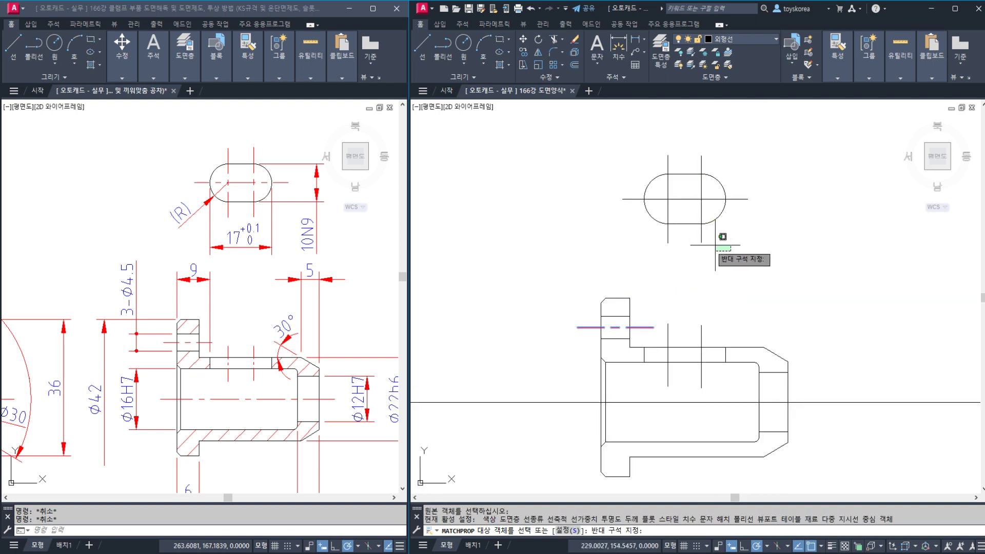
{"action": "left_click", "coordinate": [652, 217]}
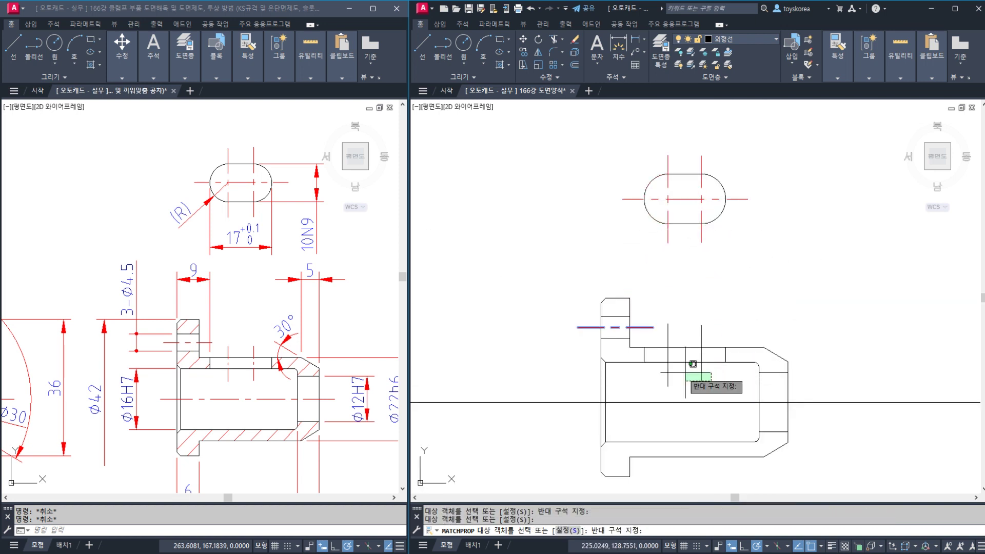
{"action": "left_click", "coordinate": [675, 401]}
{"action": "scroll", "coordinate": [667, 349], "scroll_direction": "down", "scroll_amount": 2}
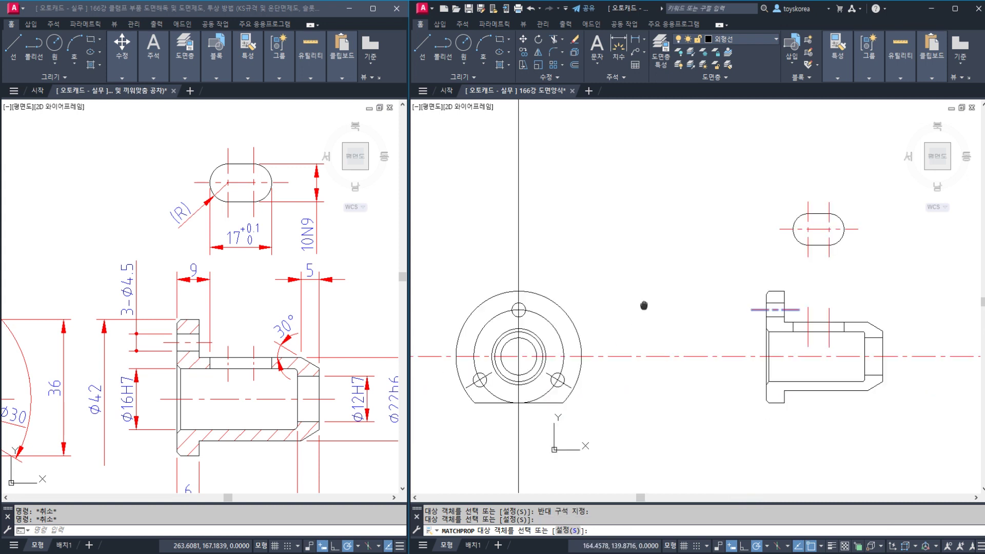
Apply the same center line properties to the front view's bolt circle, vertical axis and two diagonal hole lines, and save the drawing
{"action": "scroll", "coordinate": [534, 323], "scroll_direction": "up", "scroll_amount": 4}
{"action": "left_click", "coordinate": [661, 374]}
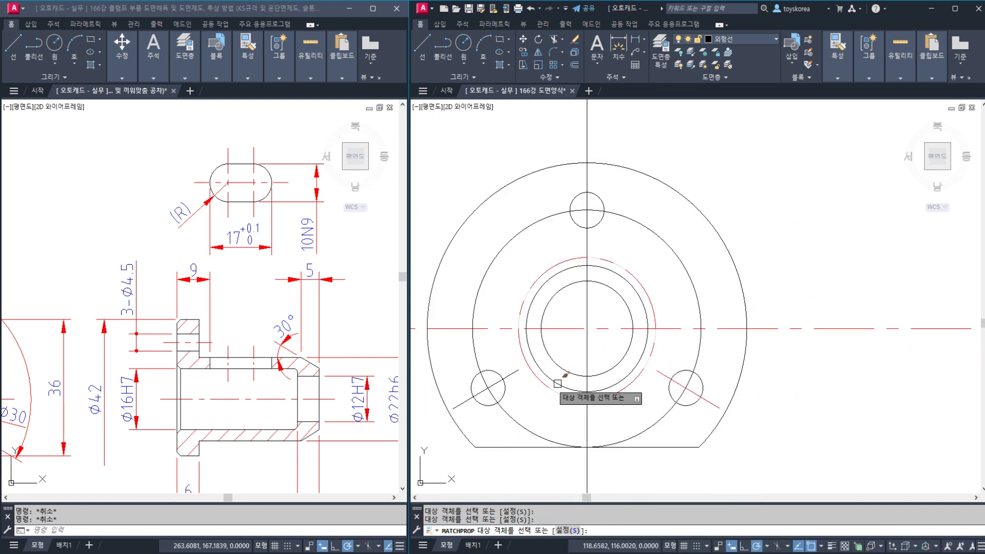
{"action": "left_click", "coordinate": [510, 375]}
{"action": "left_click", "coordinate": [507, 408]}
{"action": "left_click", "coordinate": [588, 409]}
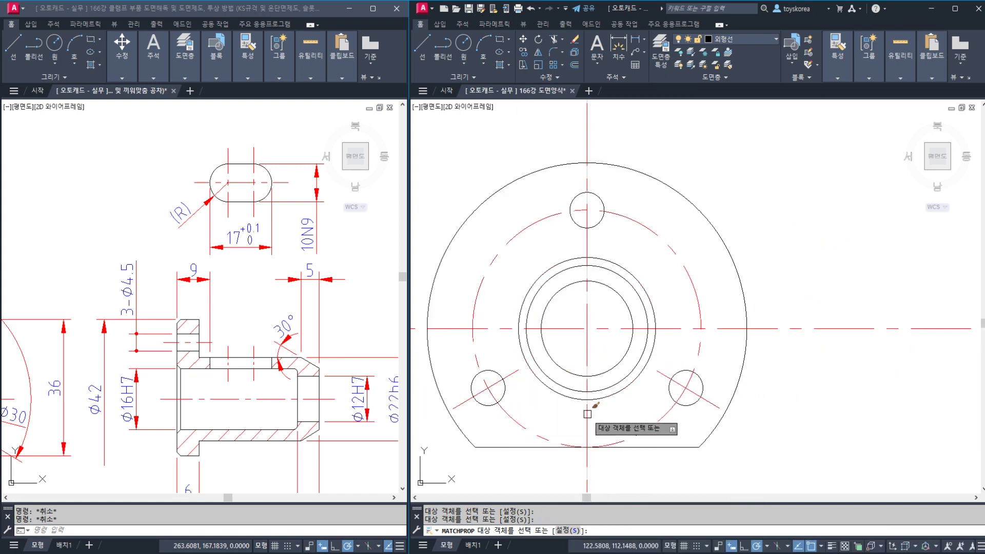
{"action": "key", "text": "Escape"}
{"action": "scroll", "coordinate": [657, 298], "scroll_direction": "down", "scroll_amount": 2}
{"action": "scroll", "coordinate": [764, 308], "scroll_direction": "up", "scroll_amount": 3}
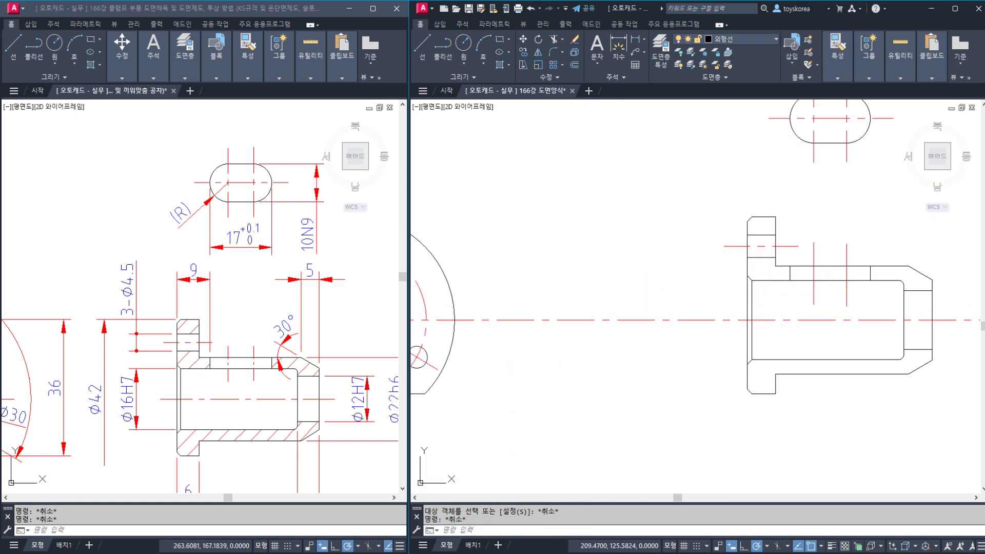
{"action": "left_click", "coordinate": [567, 330]}
{"action": "key", "text": "Escape"}
{"action": "key", "text": "Escape"}
Break the front view's horizontal center line just beyond the outline's left side and its vertical center line just above the outline
{"action": "left_click", "coordinate": [227, 301]}
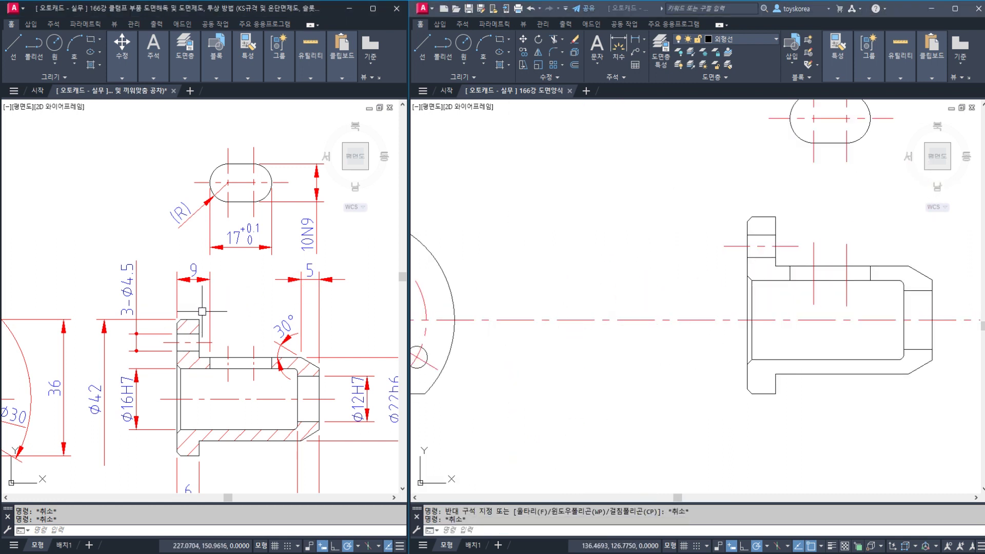
{"action": "middle_click_drag", "start_coordinate": [510, 280], "coordinate": [760, 259]}
{"action": "mouse_move", "coordinate": [81, 327]}
{"action": "middle_mouse_down"}
{"action": "mouse_move", "coordinate": [221, 280]}
{"action": "mouse_move", "coordinate": [357, 272]}
{"action": "middle_mouse_up"}
{"action": "left_click", "coordinate": [634, 304]}
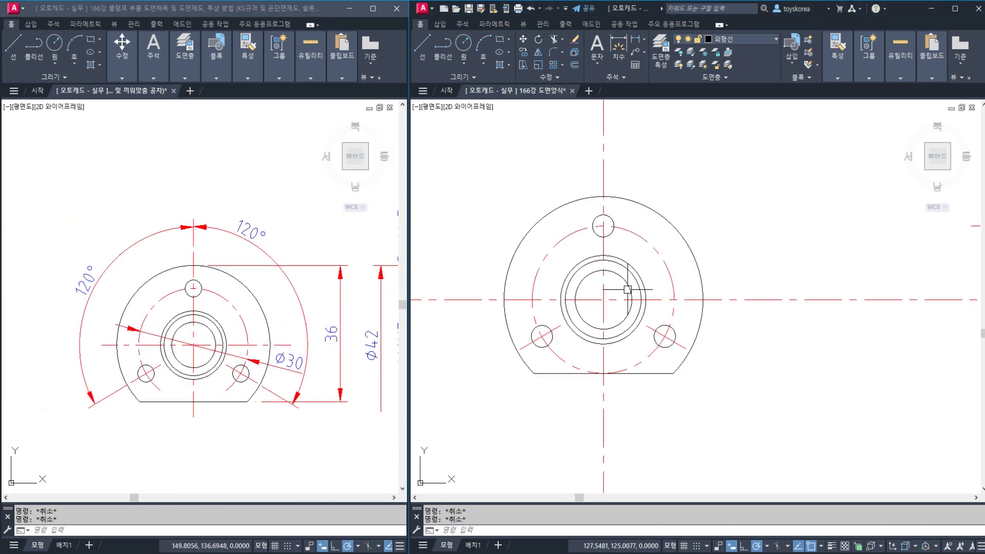
{"action": "type", "text": "BR"}
{"action": "key", "text": "Return"}
{"action": "left_click", "coordinate": [480, 300]}
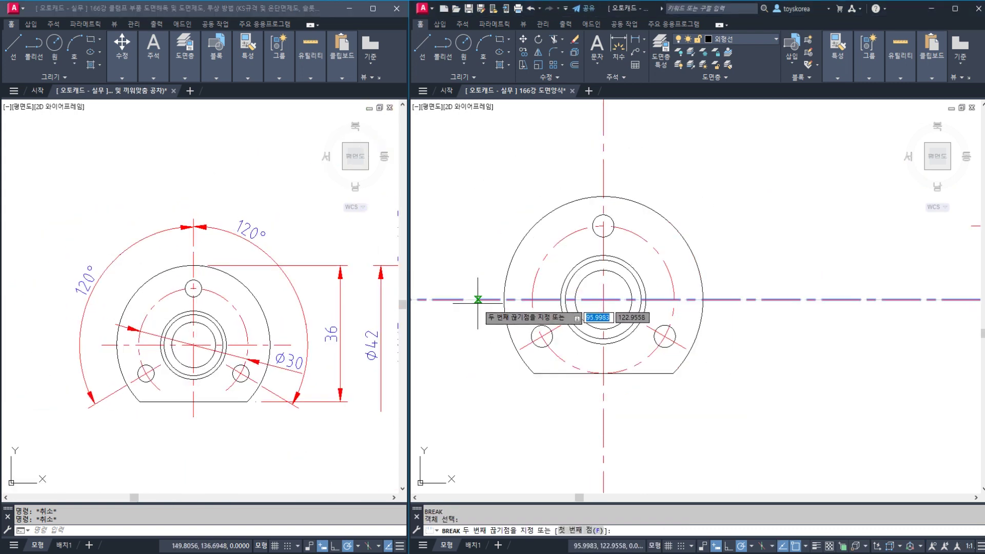
{"action": "left_click", "coordinate": [464, 299]}
{"action": "key", "text": "Return"}
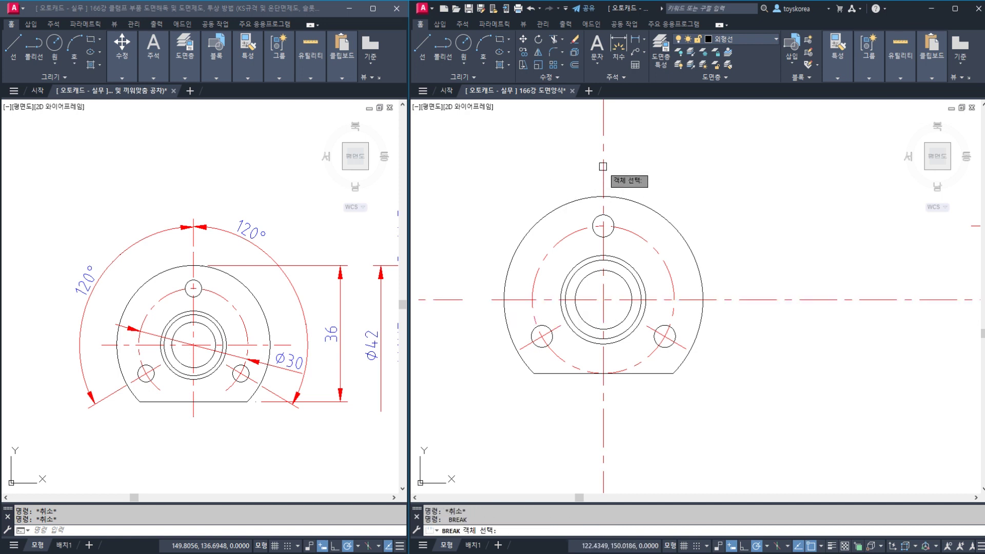
{"action": "left_click", "coordinate": [603, 172]}
{"action": "left_click", "coordinate": [601, 186]}
Break the front view's horizontal center line just beyond the outline's right side and its vertical center line just below the flat edge
{"action": "key", "text": "Return"}
{"action": "left_click", "coordinate": [757, 302]}
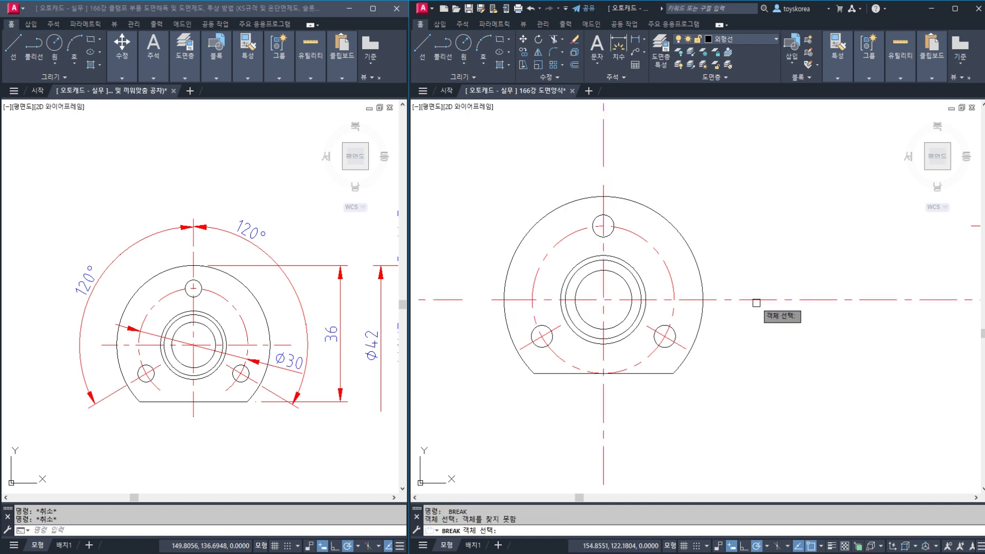
{"action": "left_click", "coordinate": [741, 299]}
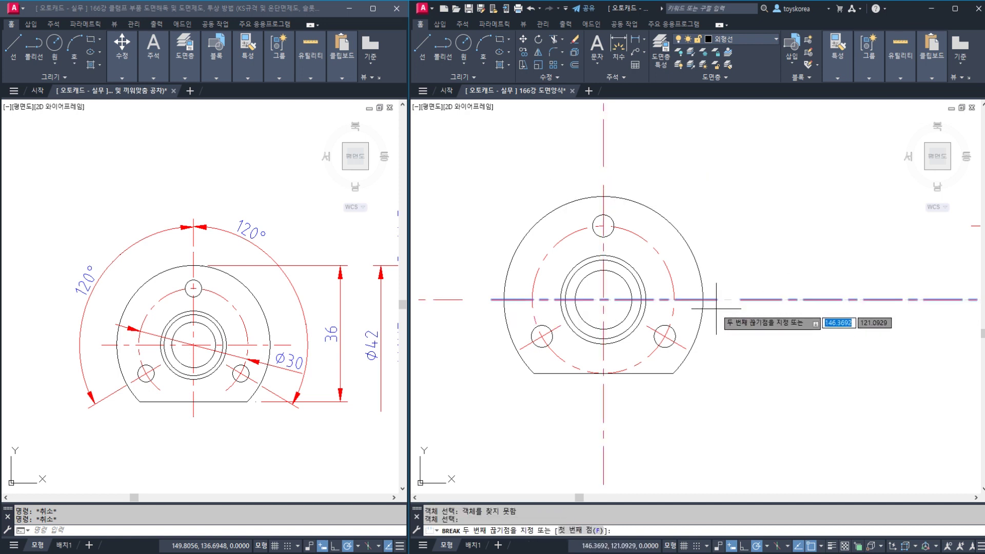
{"action": "left_click", "coordinate": [717, 300]}
{"action": "key", "text": "Escape"}
{"action": "key", "text": "Return"}
{"action": "left_click", "coordinate": [605, 426]}
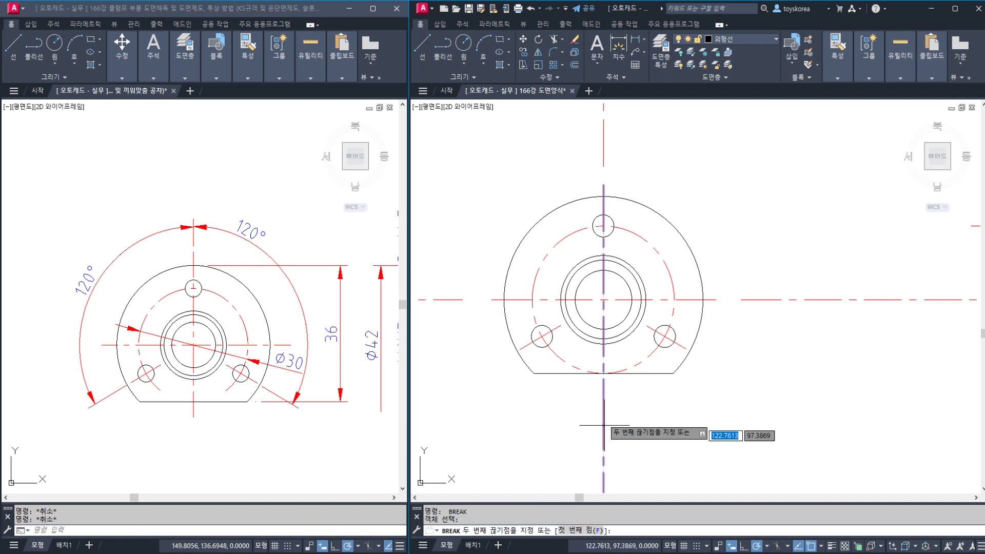
{"action": "left_click", "coordinate": [611, 389]}
Erase the leftover center line pieces below, to the left of and above the front view
{"action": "left_click", "coordinate": [603, 462]}
{"action": "key", "text": "Delete"}
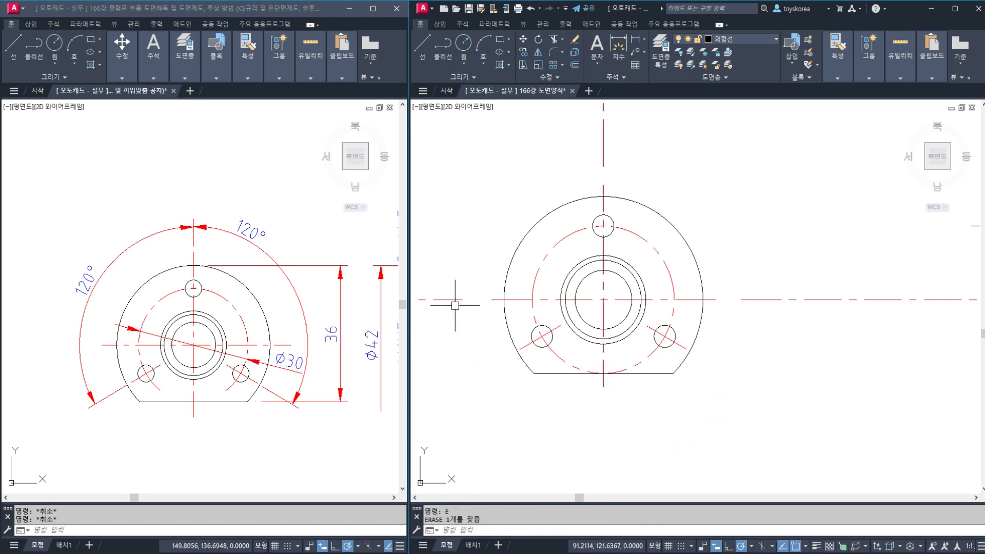
{"action": "left_click", "coordinate": [452, 300]}
{"action": "key", "text": "Delete"}
{"action": "left_click", "coordinate": [603, 147]}
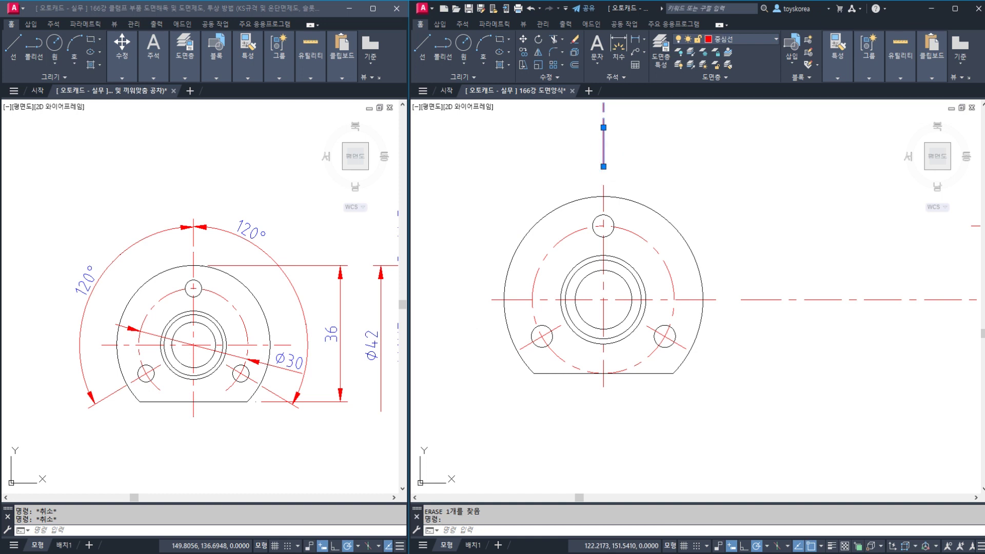
Break the bolt circle between the two lower holes to remove its bottom arc
{"action": "scroll", "coordinate": [575, 360], "scroll_direction": "up", "scroll_amount": 2}
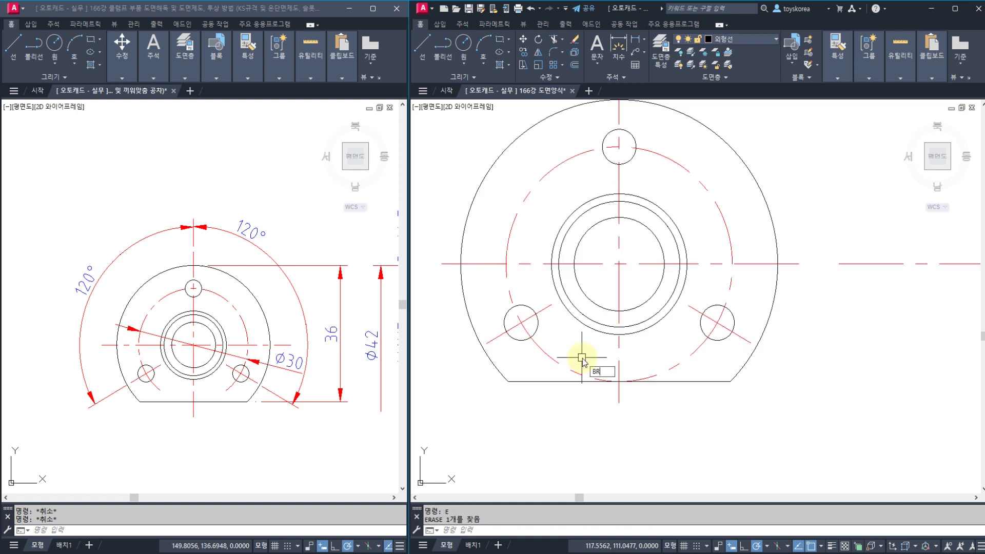
{"action": "type", "text": "BR"}
{"action": "key", "text": "Return"}
{"action": "left_click", "coordinate": [547, 353]}
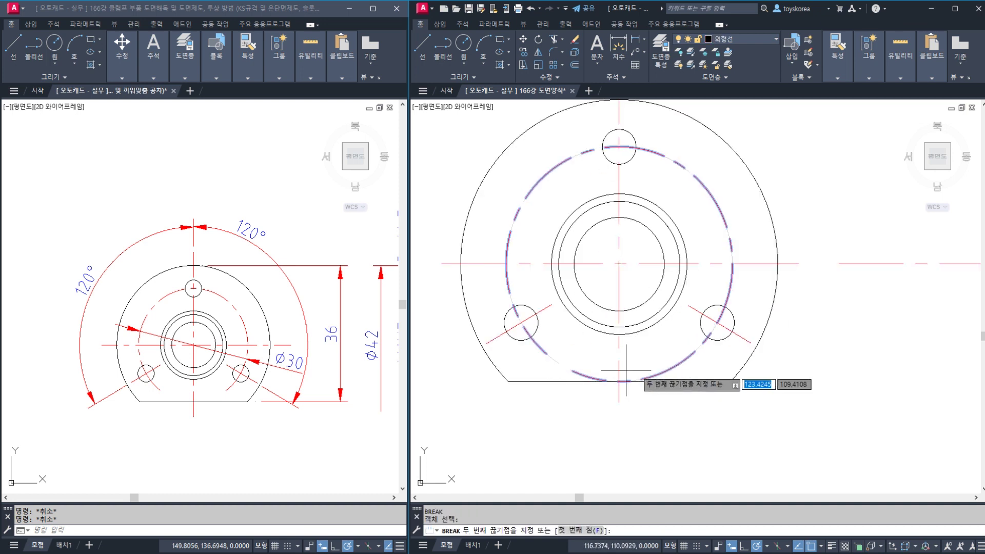
{"action": "left_click", "coordinate": [688, 356]}
{"action": "key", "text": "Escape"}
Break the horizontal center line a short distance beyond the left and right ends of the section view
{"action": "middle_click_drag", "start_coordinate": [651, 325], "coordinate": [612, 368]}
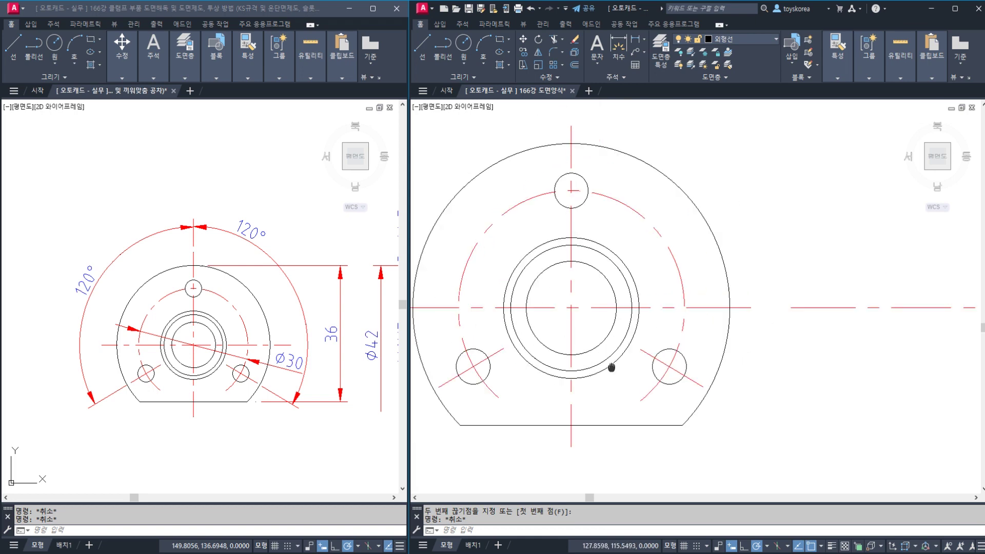
{"action": "scroll", "coordinate": [651, 330], "scroll_direction": "down", "scroll_amount": 2}
{"action": "middle_click_drag", "start_coordinate": [768, 321], "coordinate": [629, 332]}
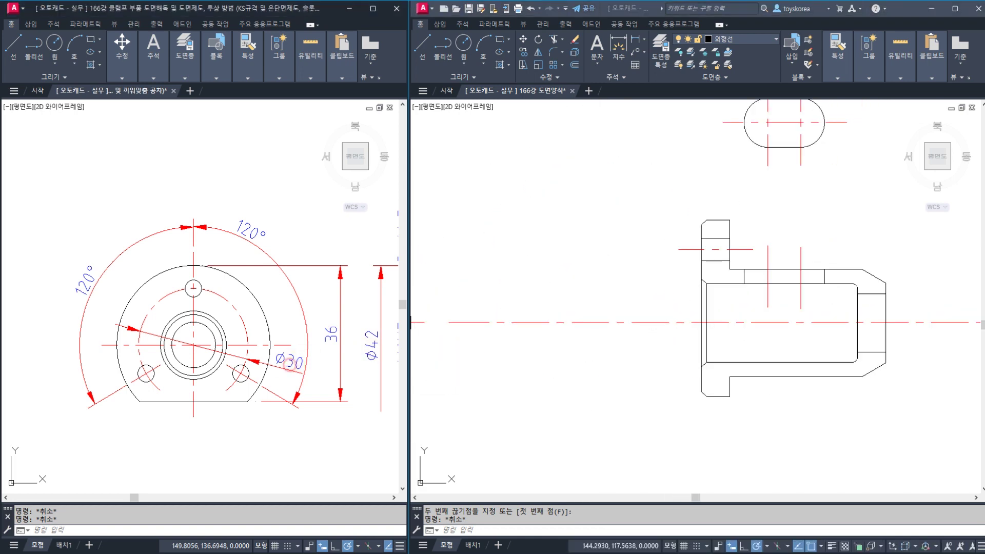
{"action": "middle_click_drag", "start_coordinate": [288, 365], "coordinate": [61, 361]}
{"action": "middle_click_drag", "start_coordinate": [253, 344], "coordinate": [220, 331]}
{"action": "left_click", "coordinate": [754, 324]}
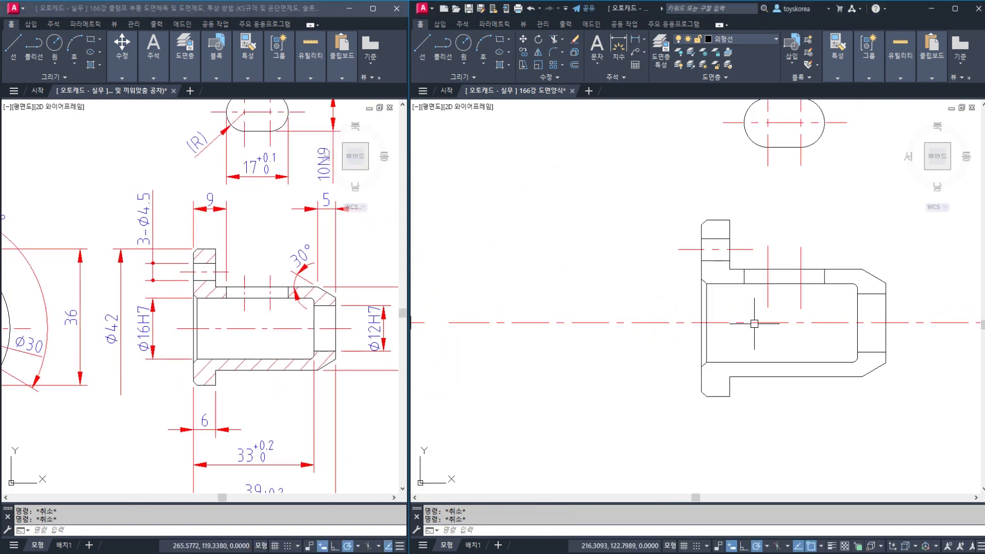
{"action": "type", "text": "BR"}
{"action": "key", "text": "Return"}
{"action": "left_click", "coordinate": [680, 323]}
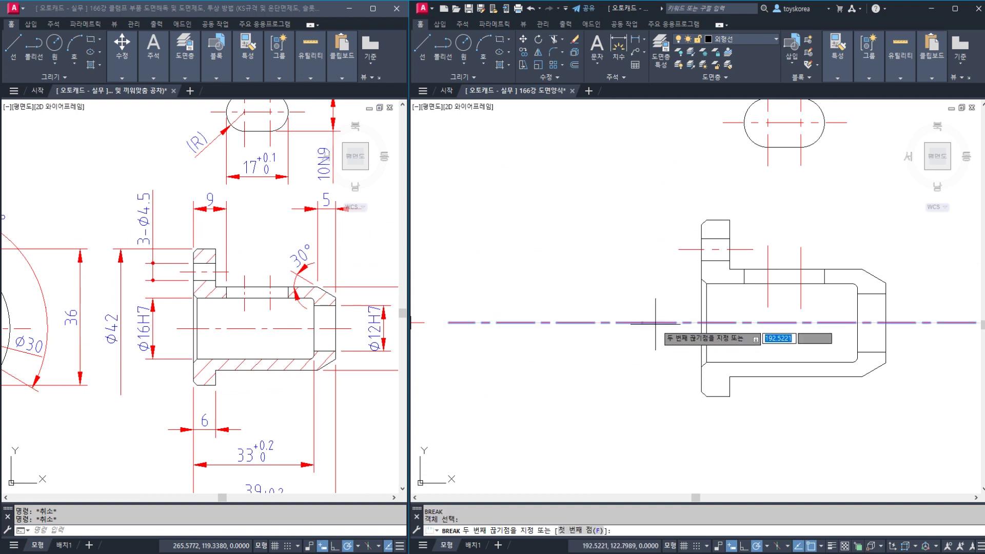
{"action": "left_click", "coordinate": [681, 330]}
{"action": "key", "text": "space"}
{"action": "left_click", "coordinate": [950, 314]}
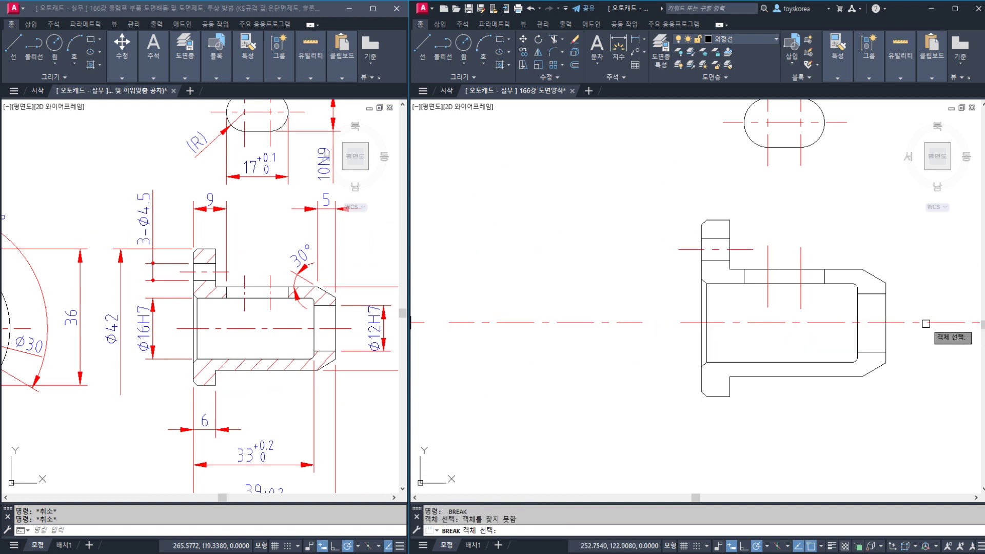
{"action": "left_click", "coordinate": [934, 322]}
{"action": "left_click", "coordinate": [906, 323]}
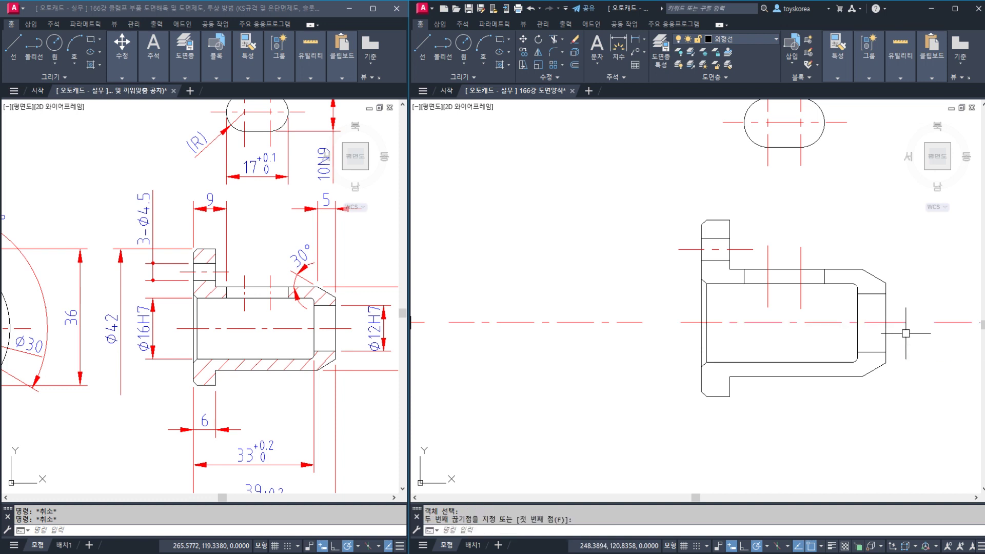
{"action": "key", "text": "Escape"}
{"action": "key", "text": "Escape"}
{"action": "key", "text": "space"}
{"action": "key", "text": "Escape"}
Erase the leftover horizontal center line pieces on both sides of the section view and save the drawing
{"action": "left_click", "coordinate": [657, 338]}
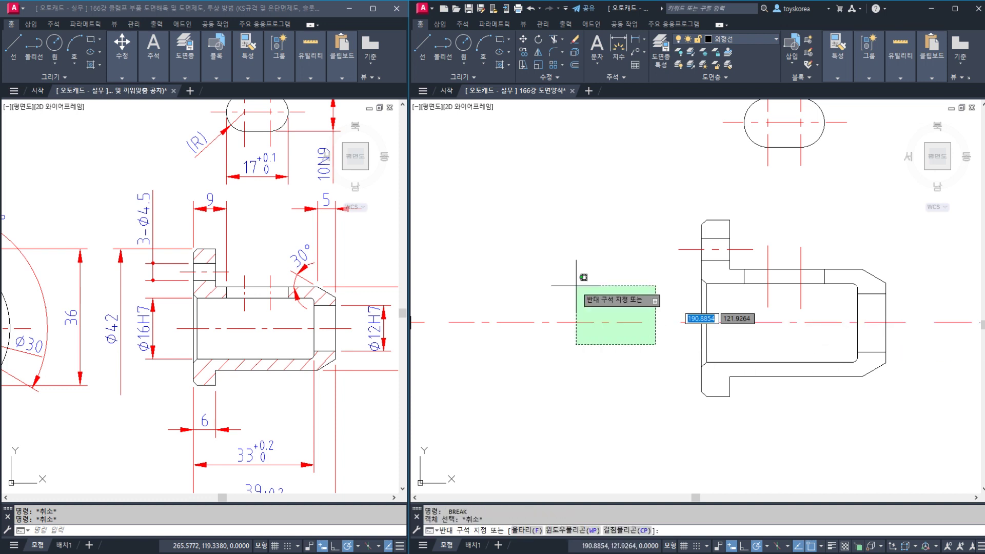
{"action": "left_click", "coordinate": [576, 262]}
{"action": "type", "text": "e"}
{"action": "key", "text": "space"}
{"action": "middle_click_drag", "start_coordinate": [863, 325], "coordinate": [777, 325]}
{"action": "left_click", "coordinate": [906, 342]}
{"action": "left_click", "coordinate": [876, 292]}
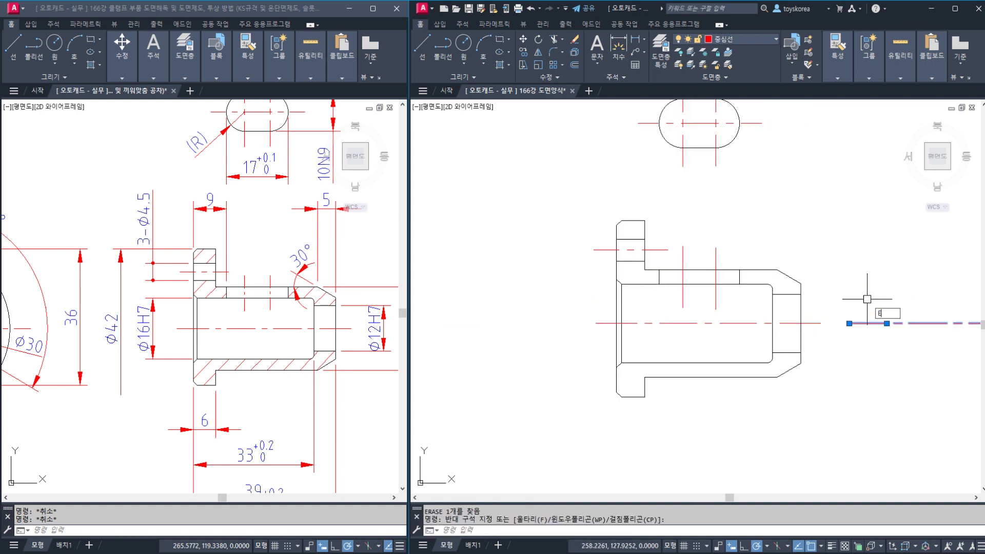
{"action": "type", "text": "e"}
{"action": "key", "text": "space"}
{"action": "scroll", "coordinate": [773, 288], "scroll_direction": "up", "scroll_amount": 2}
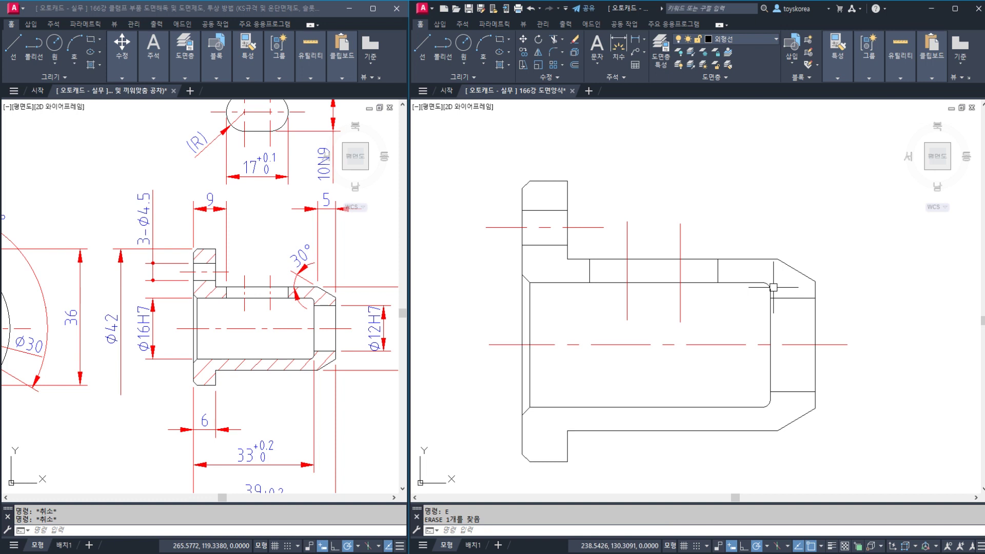
{"action": "left_click", "coordinate": [711, 323]}
{"action": "left_click", "coordinate": [575, 303]}
{"action": "key", "text": "Escape"}
{"action": "key", "text": "Escape"}
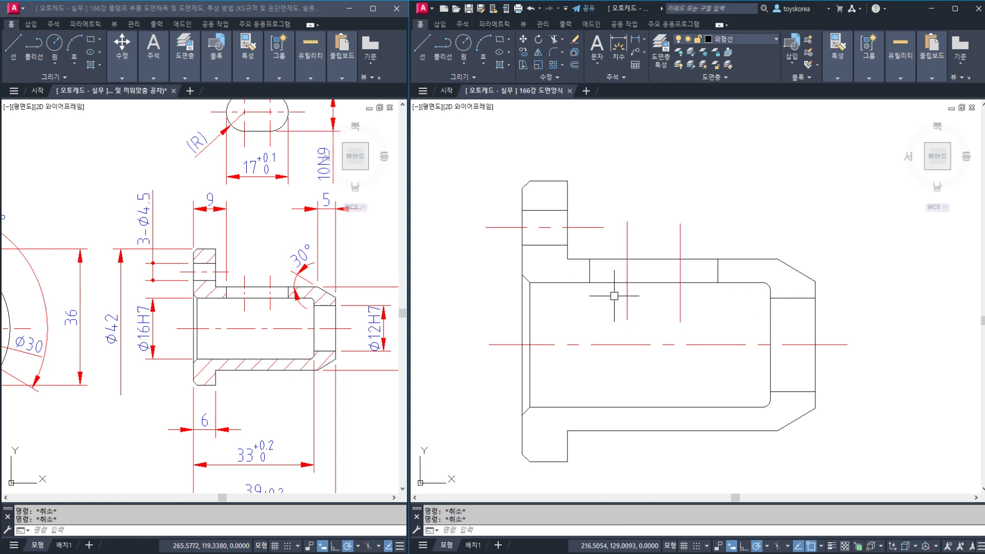
Break the slot's two vertical center lines in the section view to shorten them above and below the upper wall
{"action": "type", "text": "BREAK 두 번째 끊기점을 지정 또는 [첫 번째 점(F)]:"}
{"action": "key", "text": "space"}
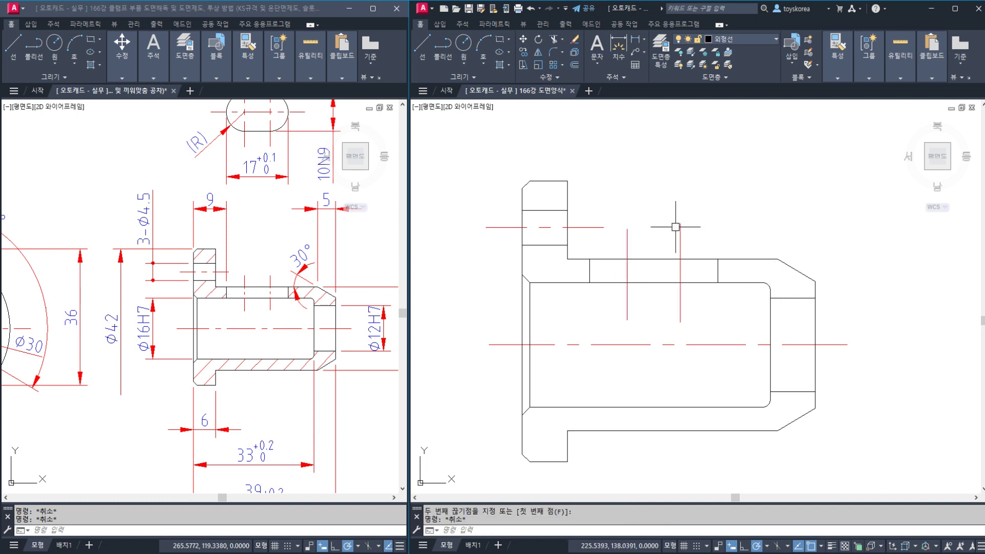
{"action": "left_click", "coordinate": [680, 234]}
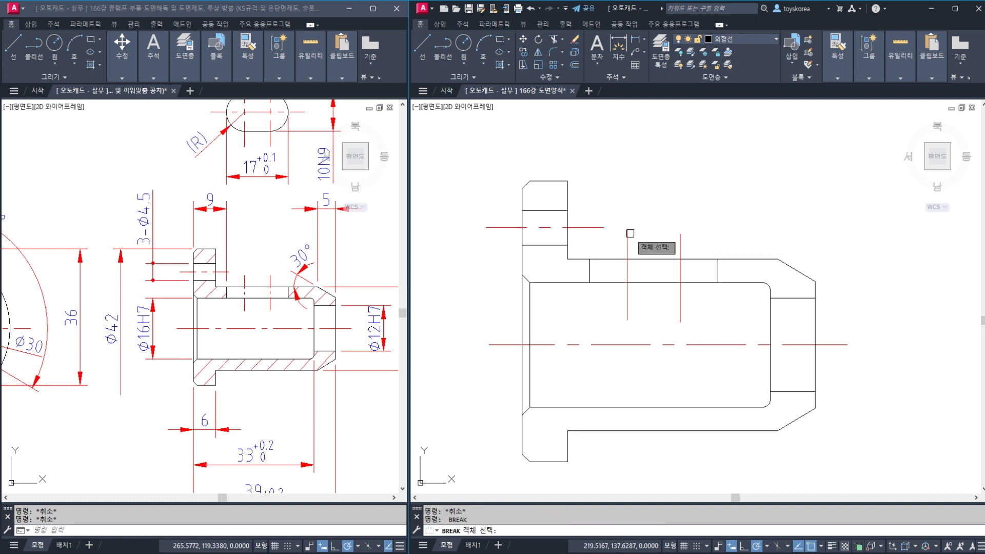
{"action": "left_click", "coordinate": [627, 307]}
{"action": "key", "text": "Escape"}
{"action": "key", "text": "space"}
{"action": "left_click", "coordinate": [680, 308]}
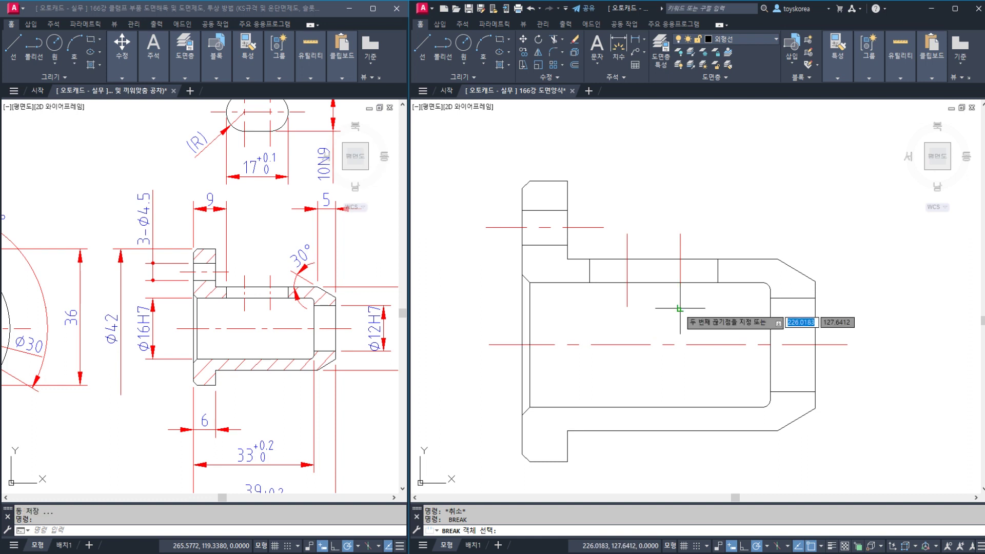
{"action": "left_click", "coordinate": [685, 336]}
{"action": "key", "text": "Escape"}
{"action": "left_click", "coordinate": [704, 315]}
{"action": "left_click", "coordinate": [608, 291]}
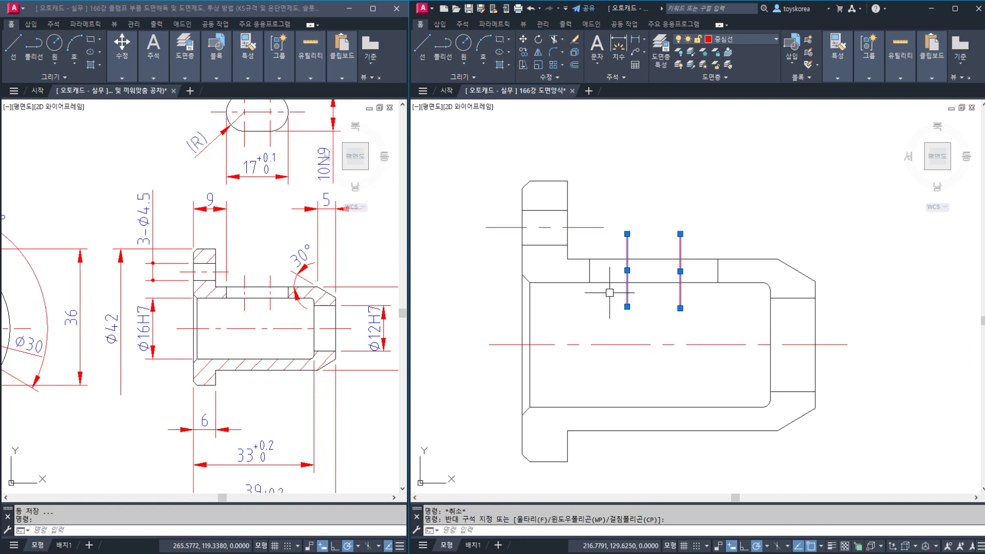
{"action": "key", "text": "Escape"}
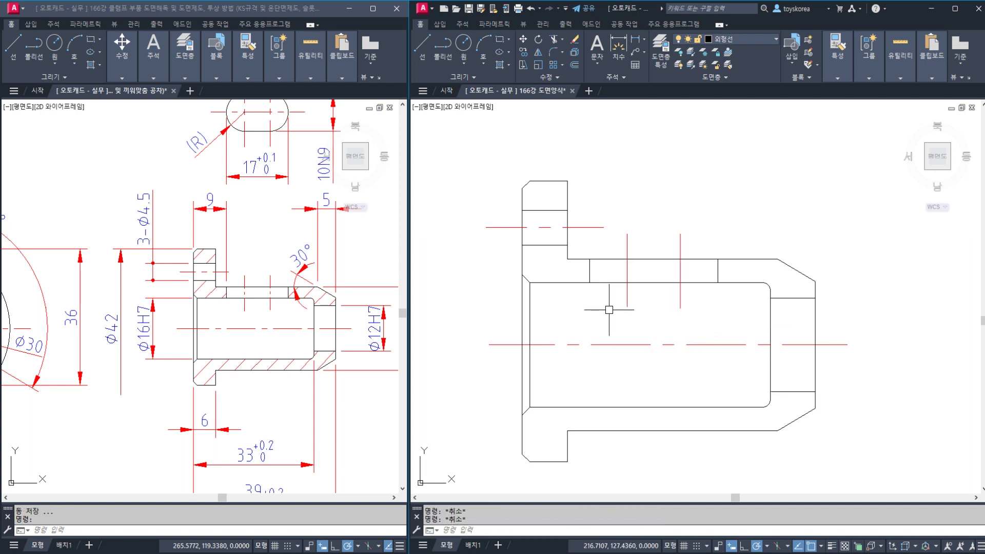
{"action": "type", "text": "CH"}
{"action": "key", "text": "Escape"}
Set the linetype scale of the slot's two vertical center lines in the section view to 0.5
{"action": "type", "text": "ch"}
{"action": "key", "text": "Return"}
{"action": "left_click", "coordinate": [734, 318]}
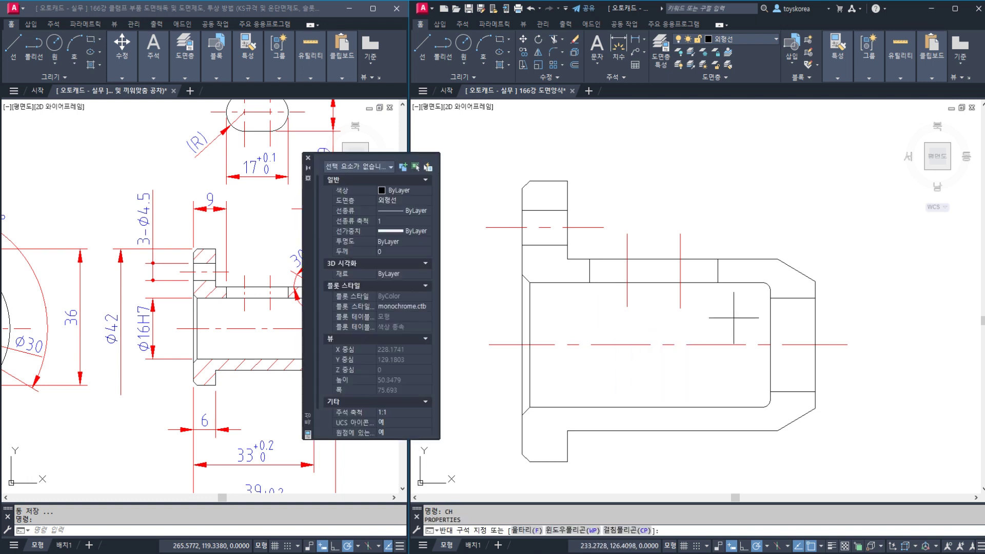
{"action": "left_click", "coordinate": [624, 298]}
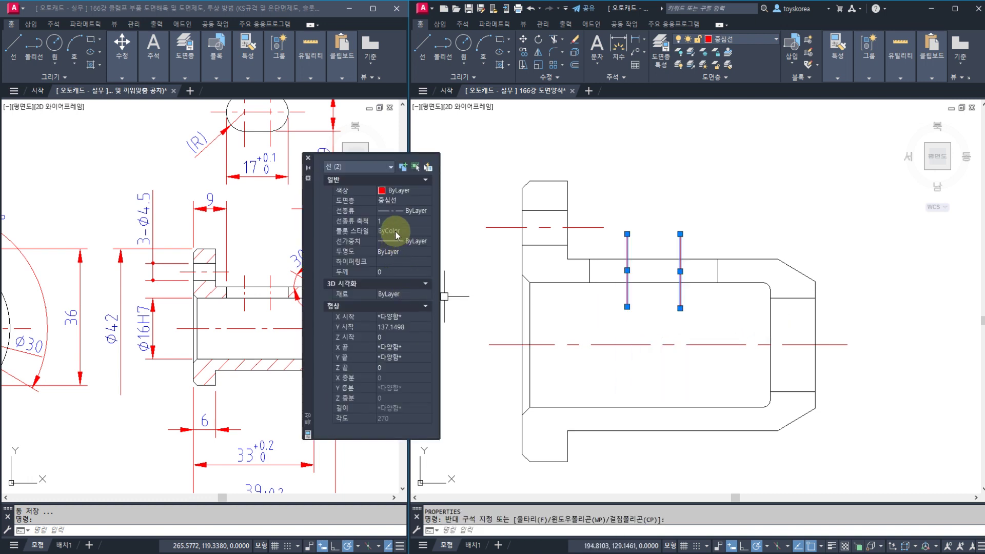
{"action": "left_click", "coordinate": [395, 221]}
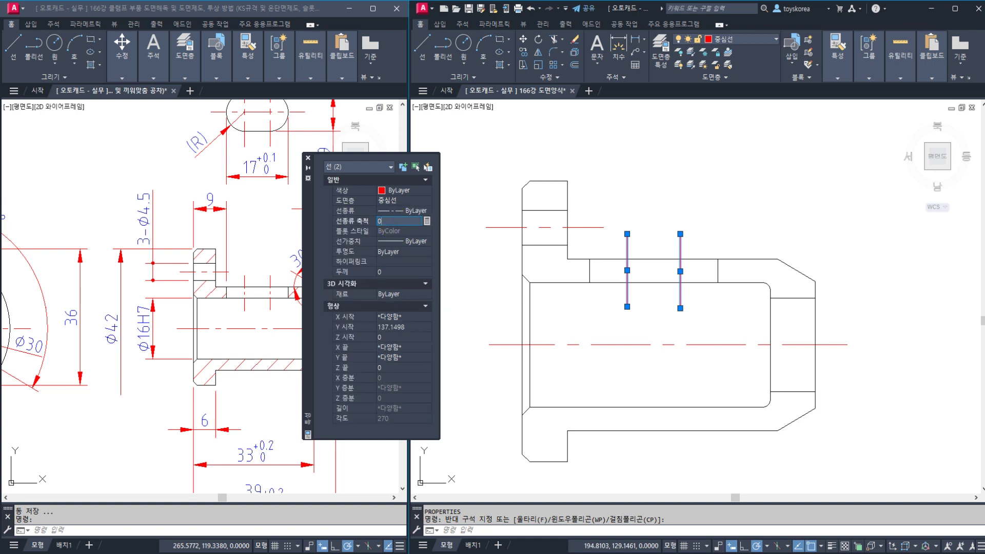
{"action": "type", "text": "0.5"}
{"action": "key", "text": "Return"}
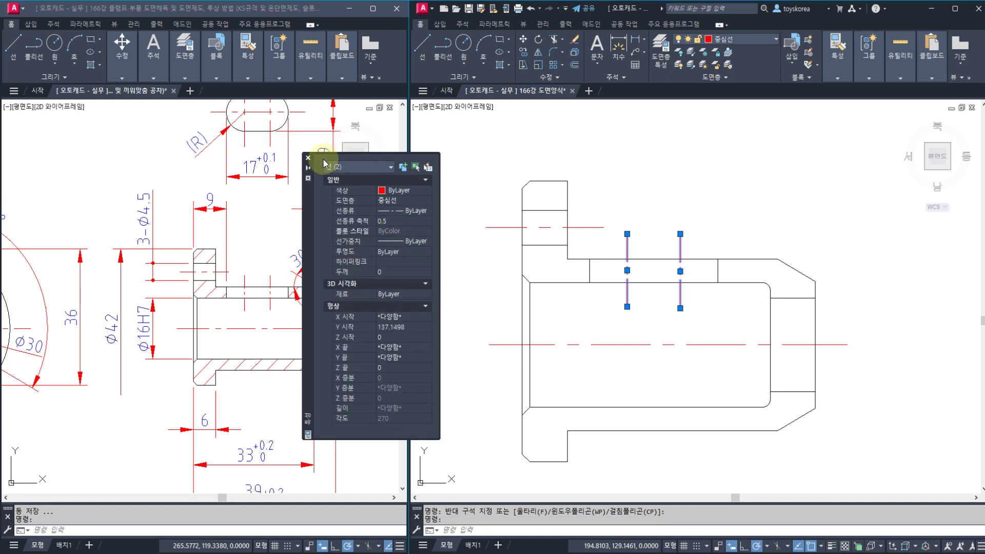
{"action": "left_click", "coordinate": [309, 159]}
{"action": "key", "text": "Escape"}
{"action": "key", "text": "Escape"}
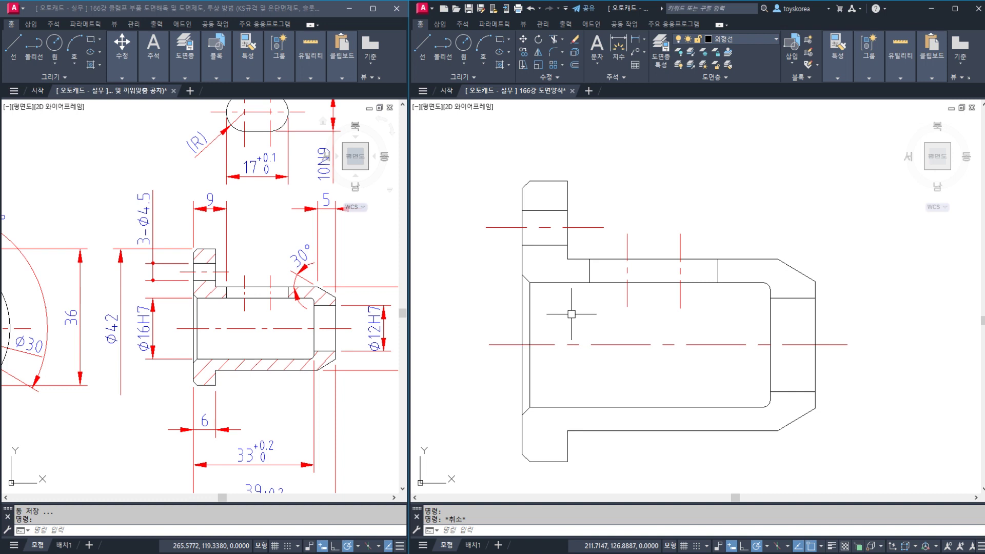
{"action": "left_click", "coordinate": [627, 246]}
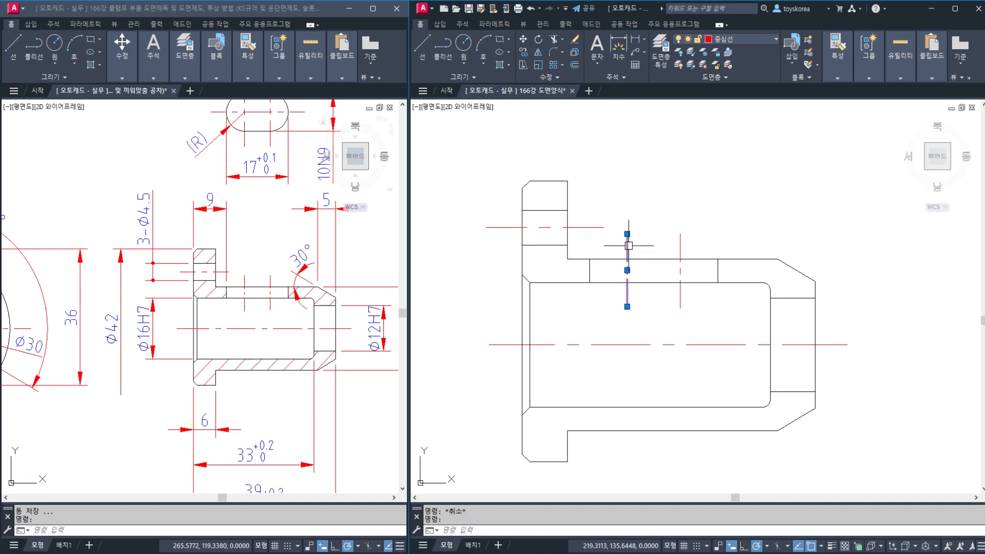
{"action": "left_click", "coordinate": [684, 250]}
{"action": "left_click", "coordinate": [626, 231]}
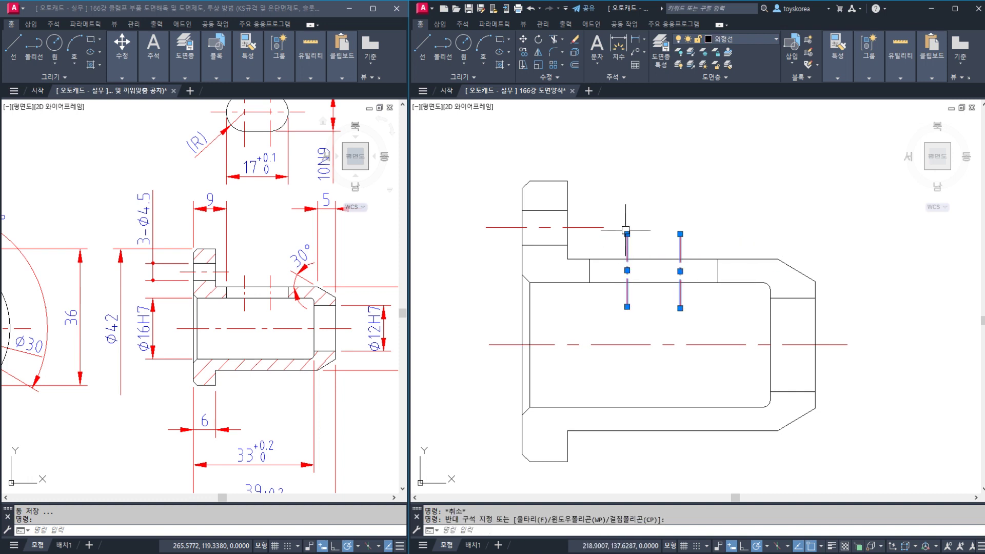
{"action": "key", "text": "Escape"}
{"action": "left_click", "coordinate": [599, 228]}
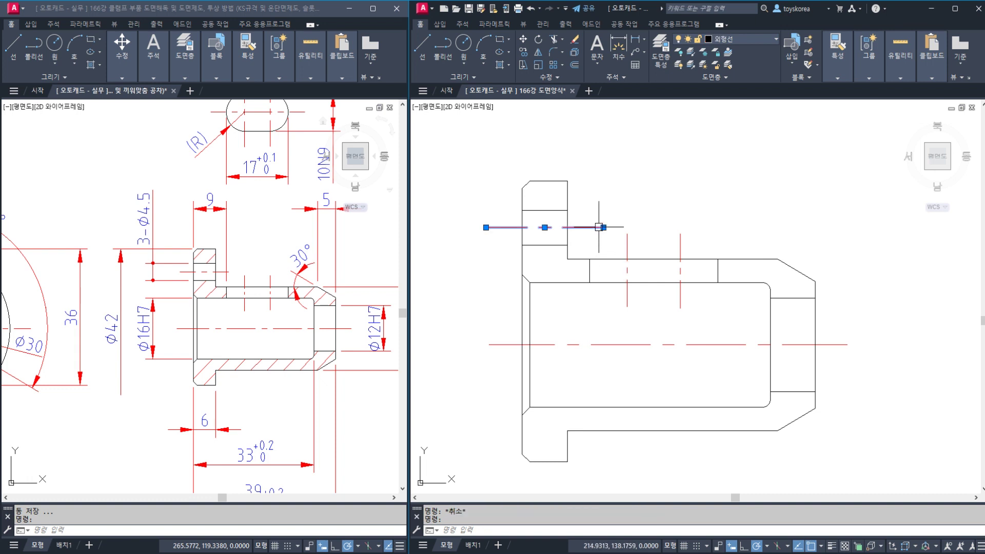
{"action": "key", "text": "Escape"}
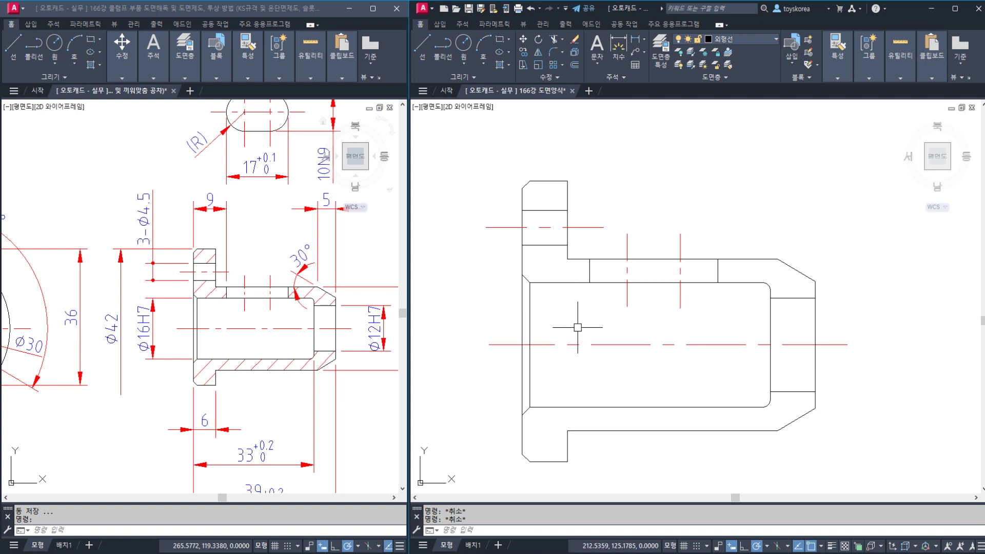
Hatch the section view's cut areas with ANSI31: the flange above and below the hole, the upper wall beyond the slot, and the lower wall
{"action": "type", "text": "h"}
{"action": "key", "text": "Return"}
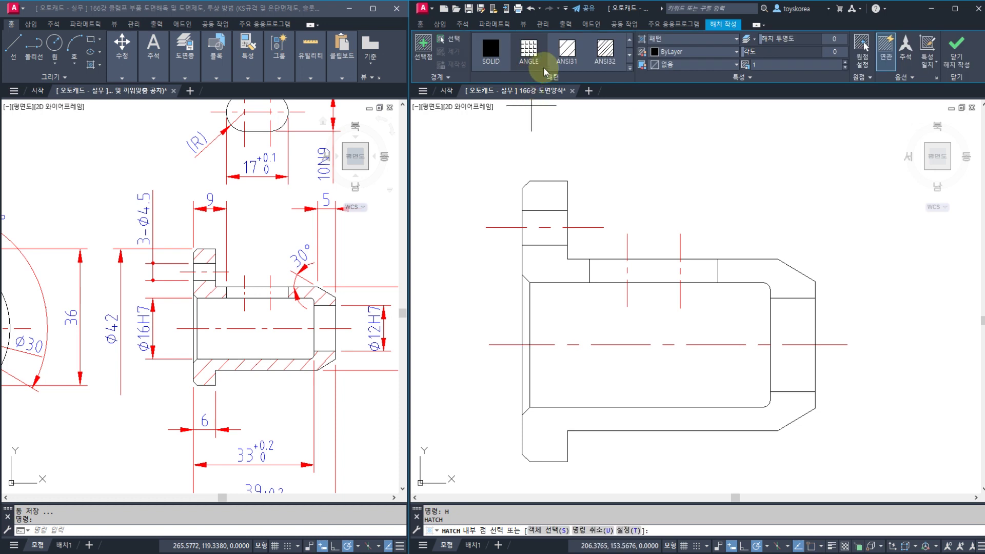
{"action": "left_click", "coordinate": [567, 60]}
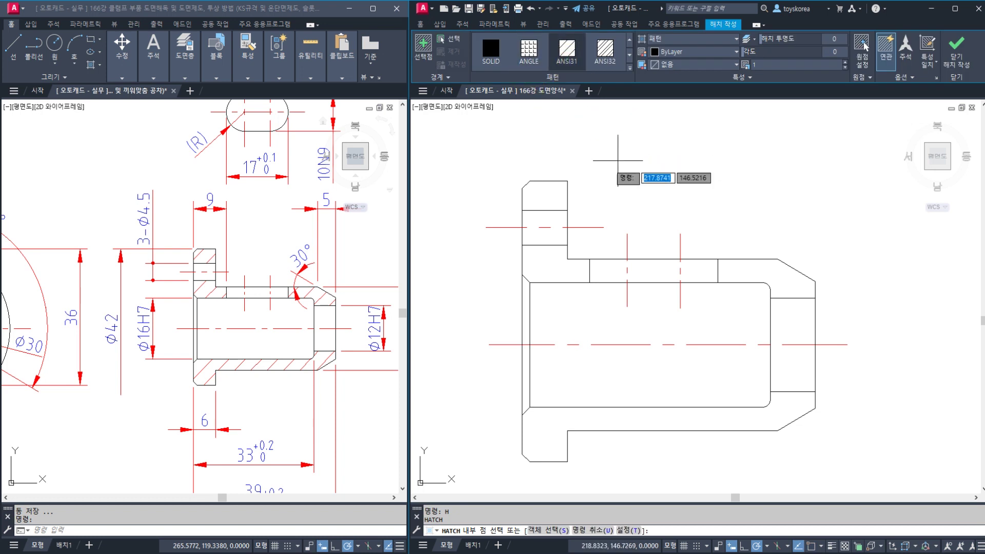
{"action": "left_click", "coordinate": [551, 262]}
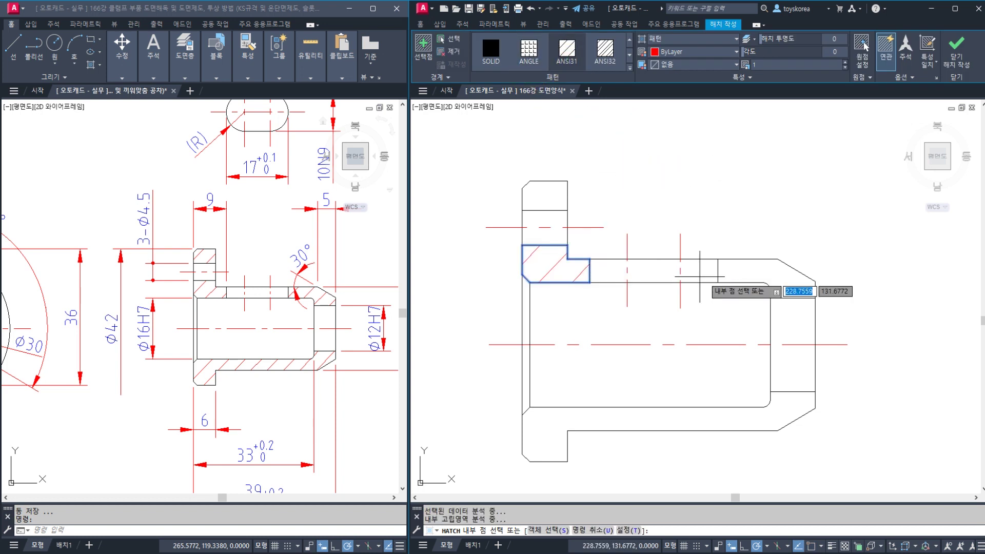
{"action": "left_click", "coordinate": [744, 275]}
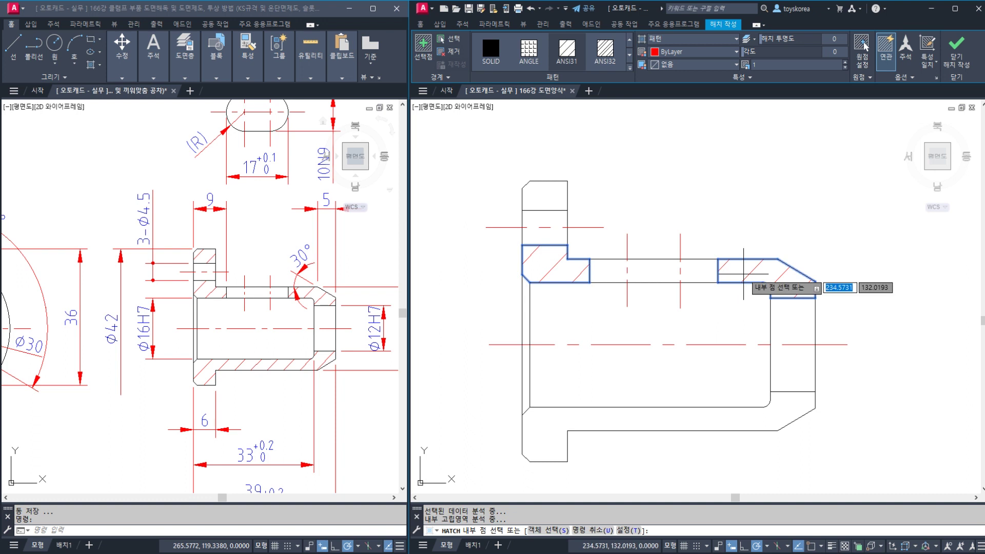
{"action": "left_click", "coordinate": [705, 417]}
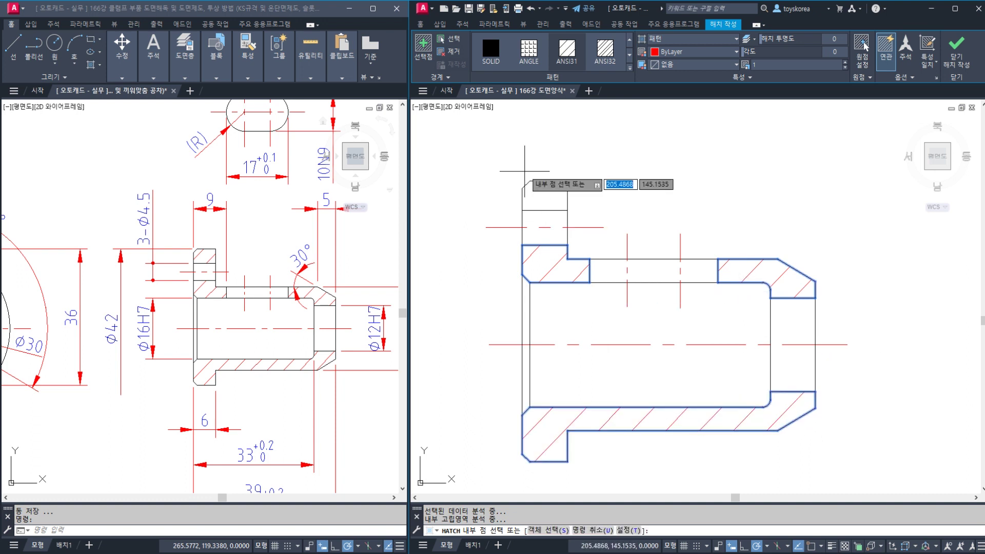
{"action": "left_click", "coordinate": [538, 197]}
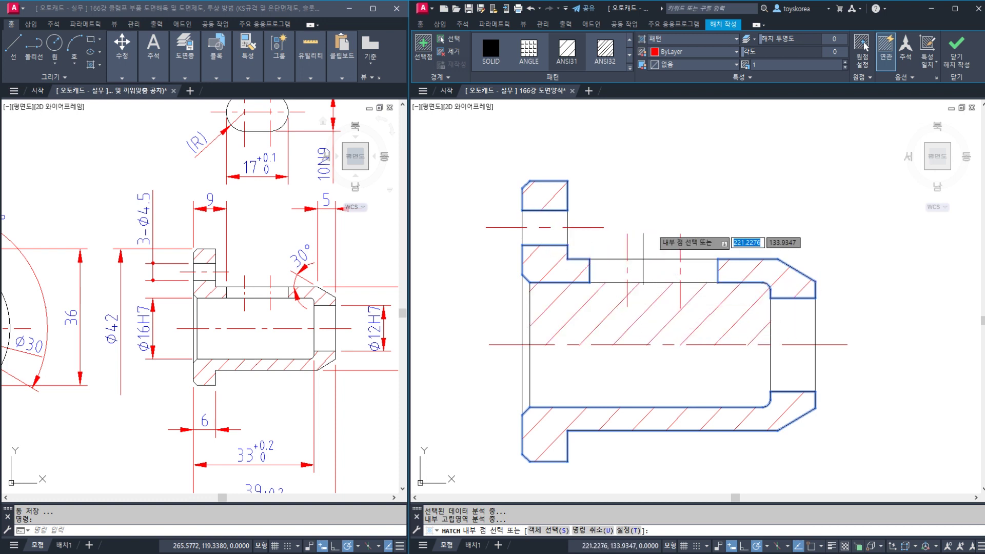
{"action": "left_click", "coordinate": [956, 51]}
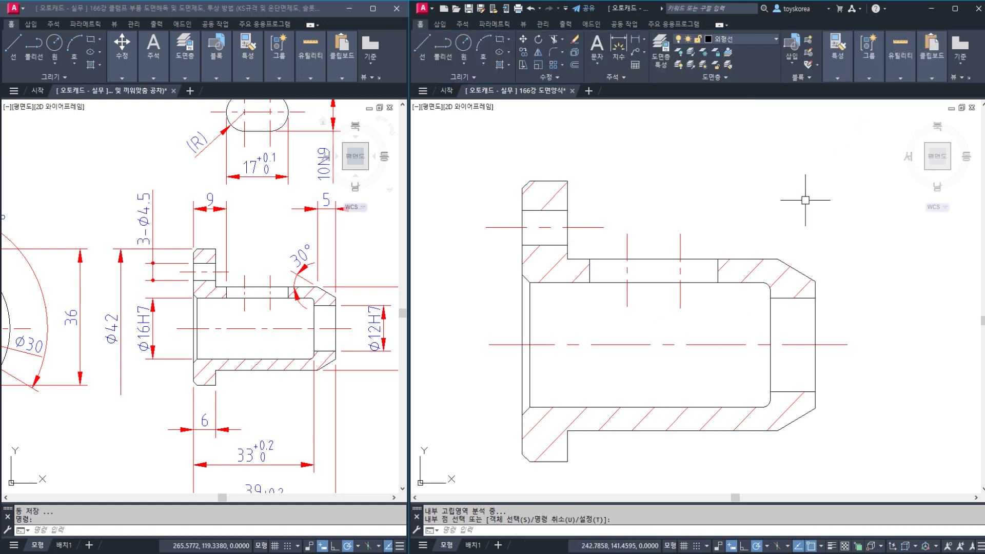
Compare the redrawn slot and section views with the views and dimensions in the reference drawing
{"action": "mouse_move", "coordinate": [635, 209]}
{"action": "middle_mouse_down"}
{"action": "mouse_move", "coordinate": [632, 292]}
{"action": "mouse_move", "coordinate": [638, 238]}
{"action": "middle_mouse_up"}
{"action": "middle_click_drag", "start_coordinate": [307, 290], "coordinate": [291, 377]}
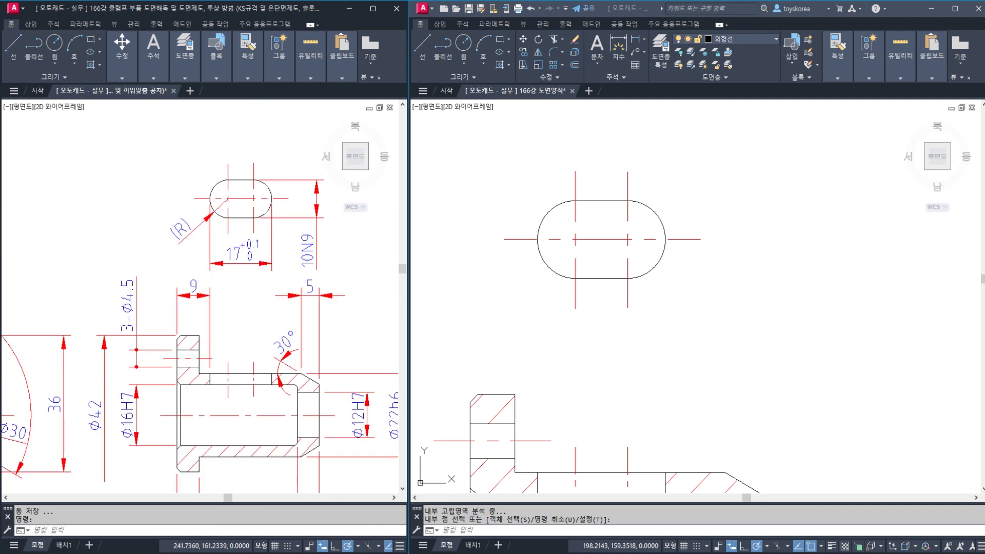
{"action": "mouse_move", "coordinate": [682, 319]}
{"action": "middle_mouse_down"}
{"action": "mouse_move", "coordinate": [596, 389]}
{"action": "mouse_move", "coordinate": [694, 286]}
{"action": "middle_mouse_up"}
{"action": "scroll", "coordinate": [694, 286], "scroll_direction": "down", "scroll_amount": 2}
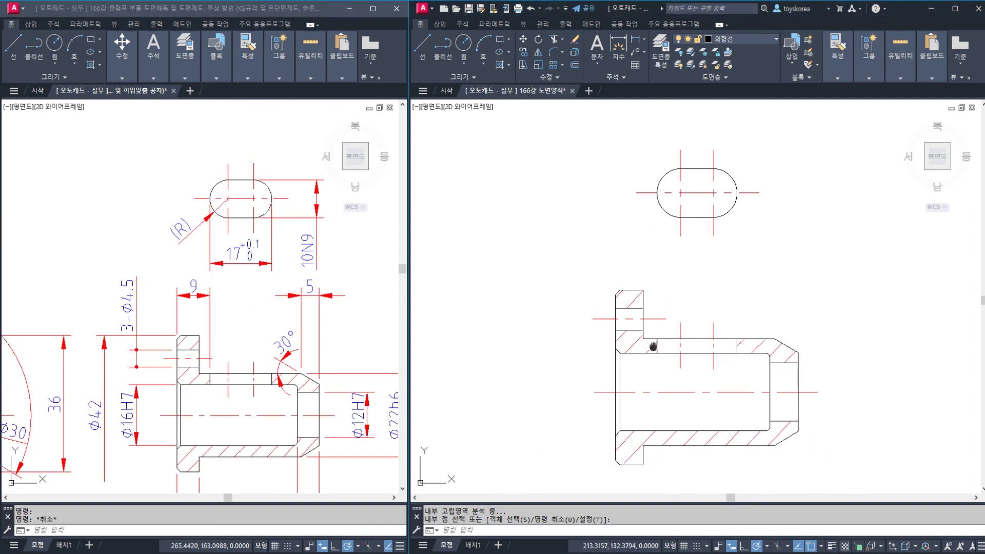
{"action": "middle_click_drag", "start_coordinate": [653, 347], "coordinate": [638, 347]}
{"action": "scroll", "coordinate": [693, 418], "scroll_direction": "up", "scroll_amount": 2}
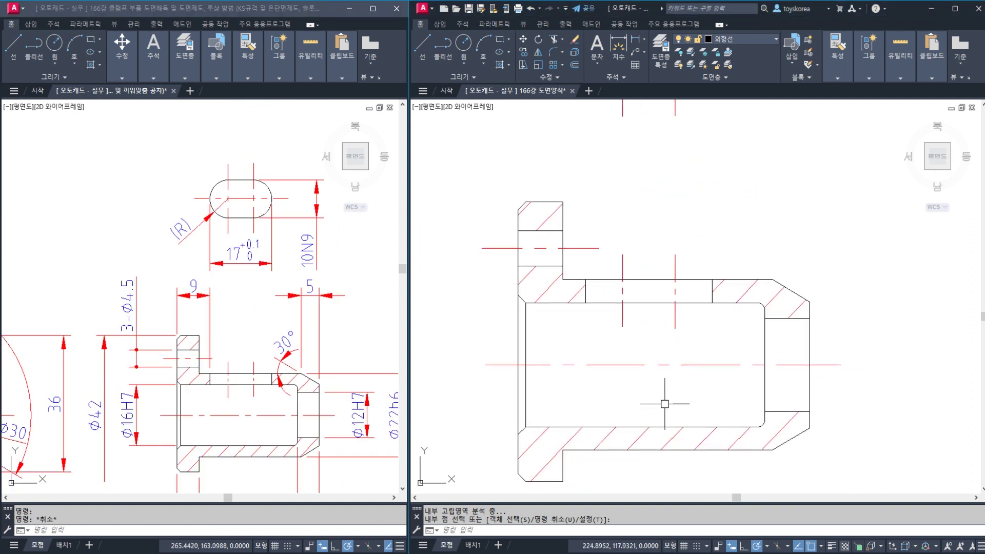
{"action": "middle_click_drag", "start_coordinate": [248, 395], "coordinate": [235, 282]}
{"action": "scroll", "coordinate": [235, 282], "scroll_direction": "up", "scroll_amount": 3}
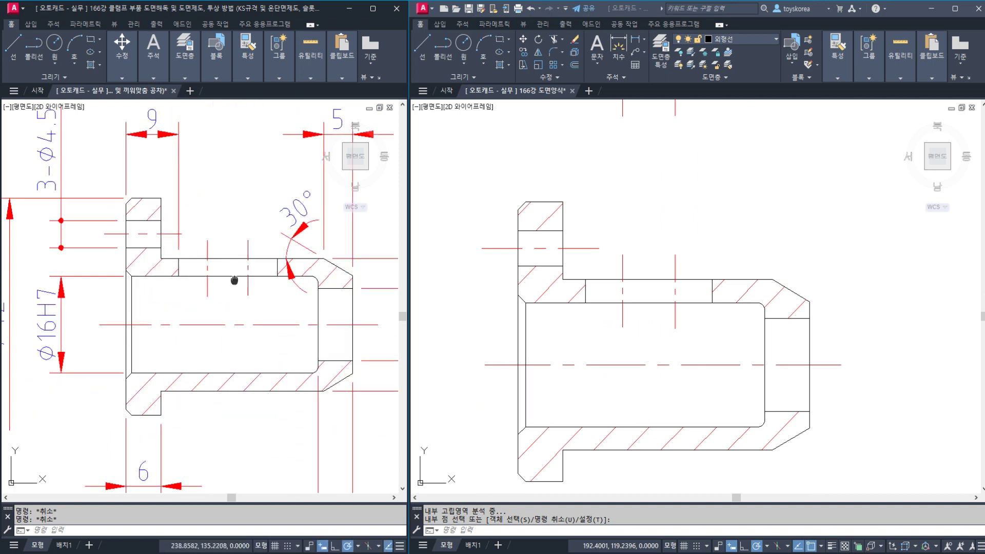
{"action": "left_click", "coordinate": [571, 334]}
{"action": "key", "text": "Escape"}
{"action": "key", "text": "Escape"}
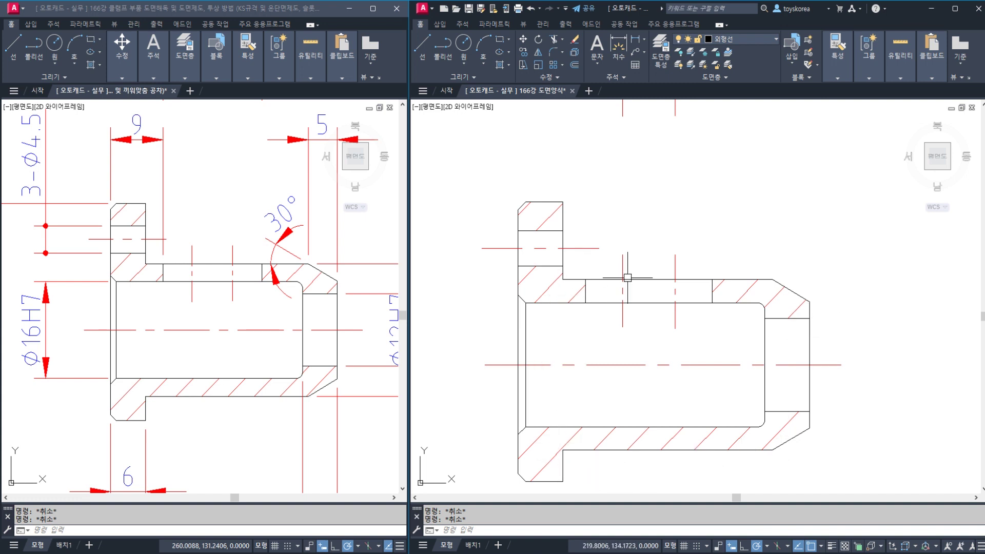
{"action": "middle_click_drag", "start_coordinate": [653, 220], "coordinate": [624, 428]}
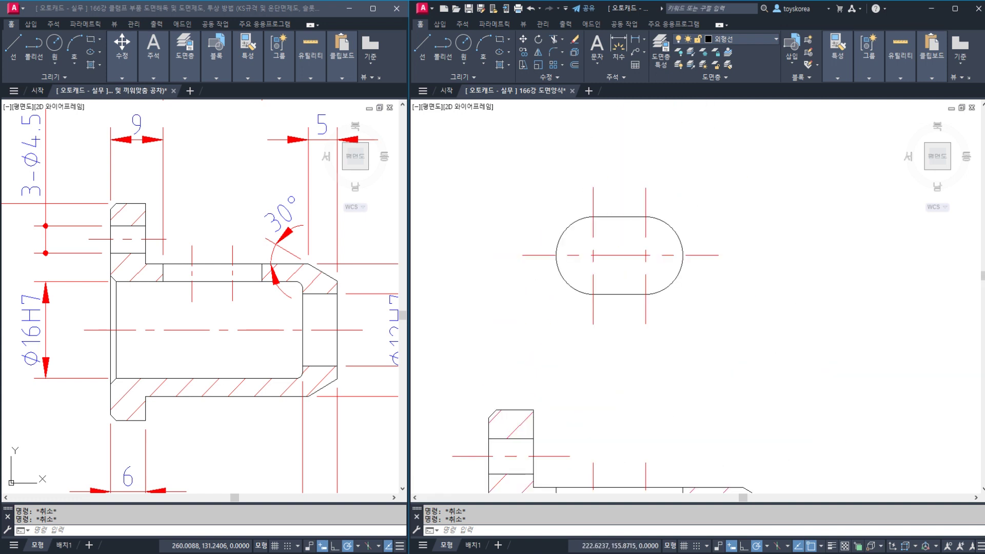
{"action": "mouse_move", "coordinate": [172, 194]}
{"action": "middle_mouse_down"}
{"action": "mouse_move", "coordinate": [173, 319]}
{"action": "mouse_move", "coordinate": [282, 343]}
{"action": "mouse_move", "coordinate": [241, 310]}
{"action": "middle_mouse_up"}
{"action": "scroll", "coordinate": [240, 310], "scroll_direction": "down", "scroll_amount": 2}
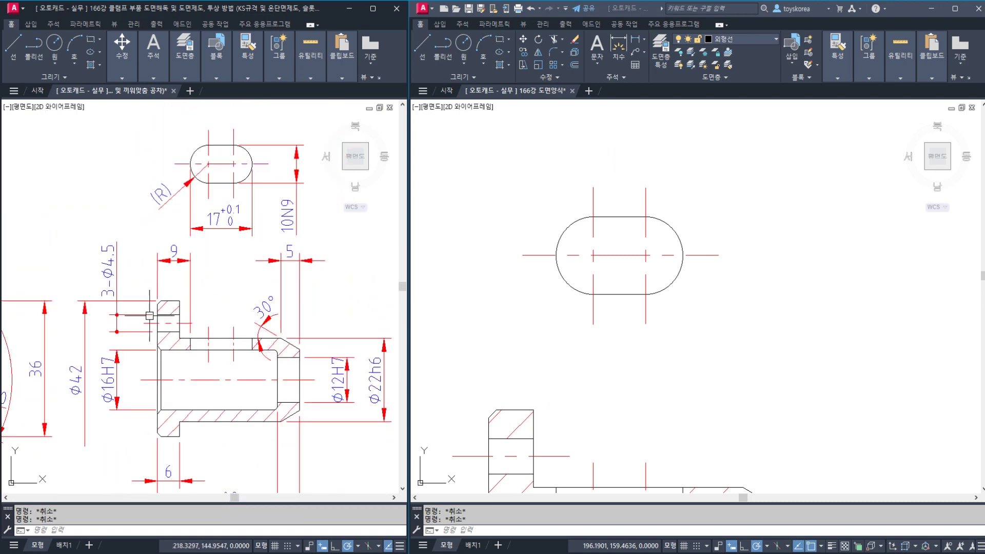
{"action": "middle_click_drag", "start_coordinate": [29, 365], "coordinate": [19, 268]}
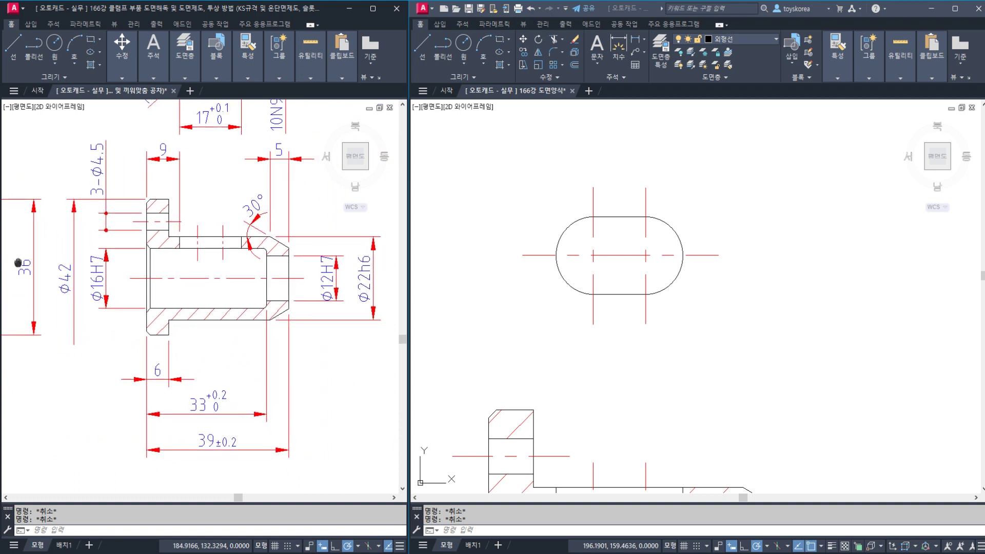
Move the slot view with its center lines a short distance straight up, away from the section view
{"action": "left_click", "coordinate": [543, 322]}
{"action": "scroll", "coordinate": [542, 322], "scroll_direction": "down", "scroll_amount": 3}
{"action": "middle_click_drag", "start_coordinate": [667, 220], "coordinate": [630, 293]}
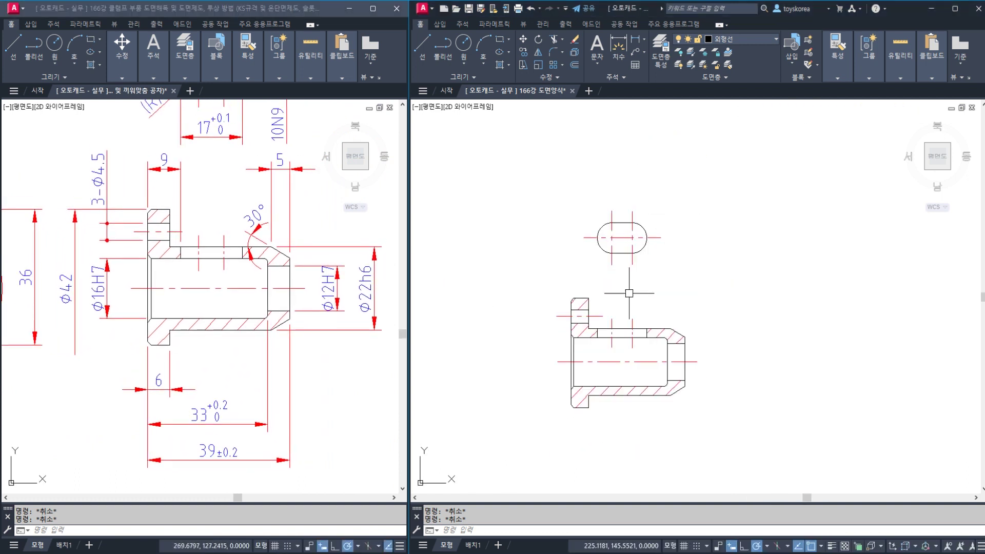
{"action": "type", "text": "M"}
{"action": "key", "text": "Return"}
{"action": "left_click", "coordinate": [668, 261]}
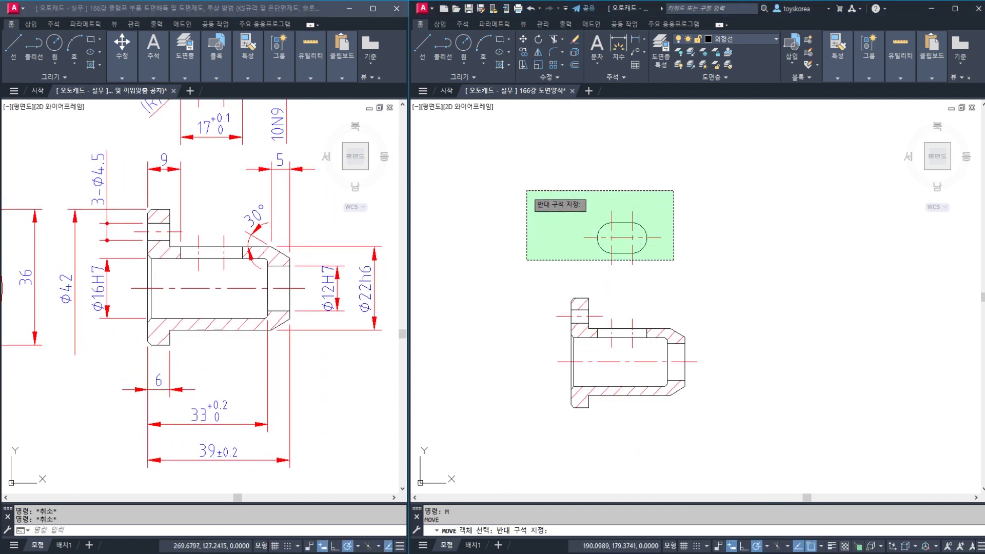
{"action": "left_click", "coordinate": [529, 187]}
{"action": "key", "text": "Return"}
{"action": "left_click", "coordinate": [544, 198]}
{"action": "key", "text": "Escape"}
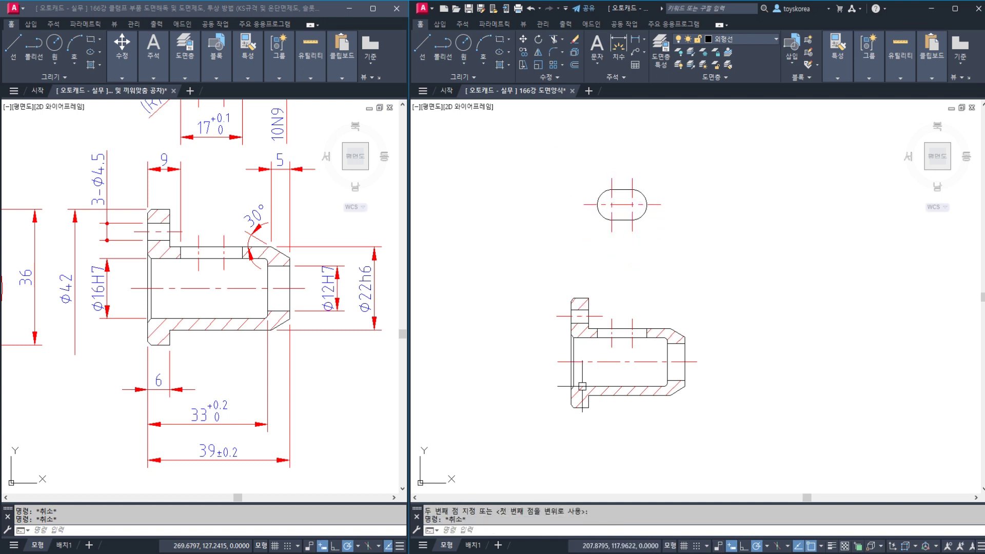
Add a vertical linear dimension for the large bore's diameter, placed outside the flange face of the section view
{"action": "scroll", "coordinate": [586, 369], "scroll_direction": "up", "scroll_amount": 4}
{"action": "middle_click_drag", "start_coordinate": [586, 369], "coordinate": [620, 322]}
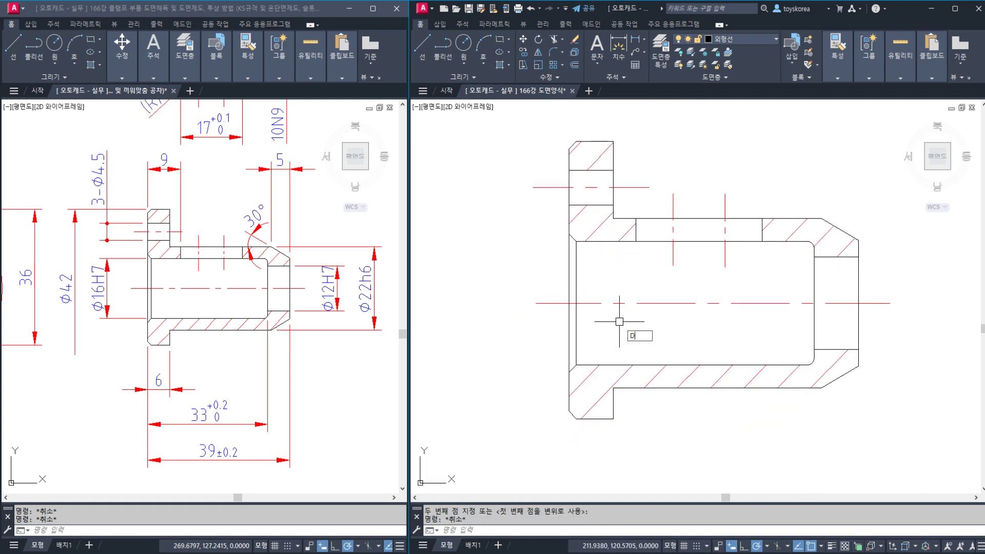
{"action": "key", "text": "Return"}
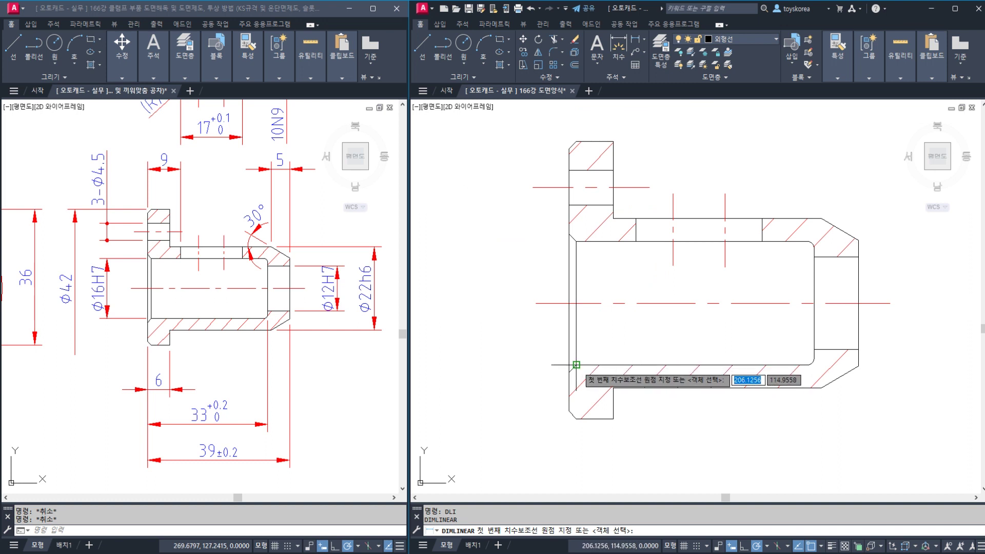
{"action": "left_click", "coordinate": [576, 365]}
{"action": "left_click", "coordinate": [576, 240]}
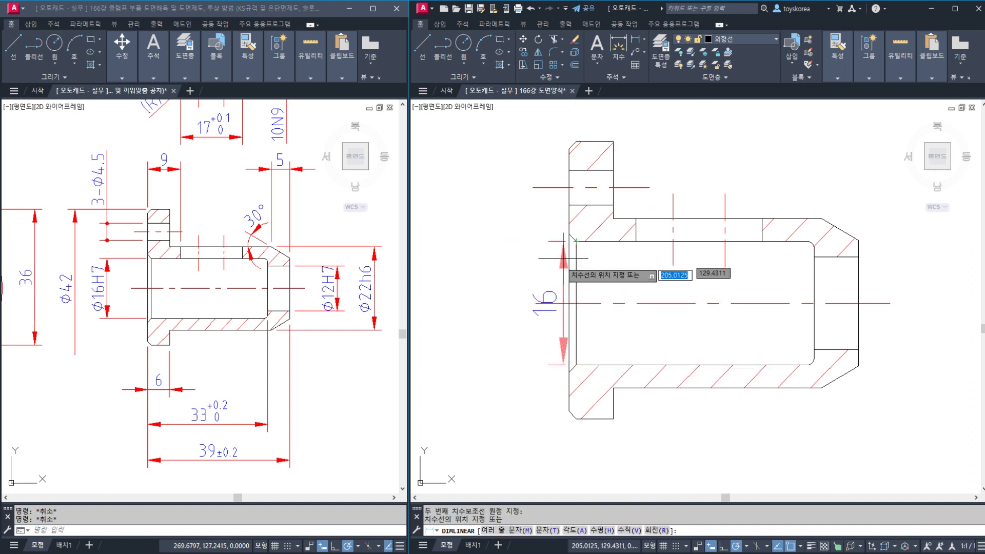
{"action": "middle_click_drag", "start_coordinate": [516, 299], "coordinate": [571, 304]}
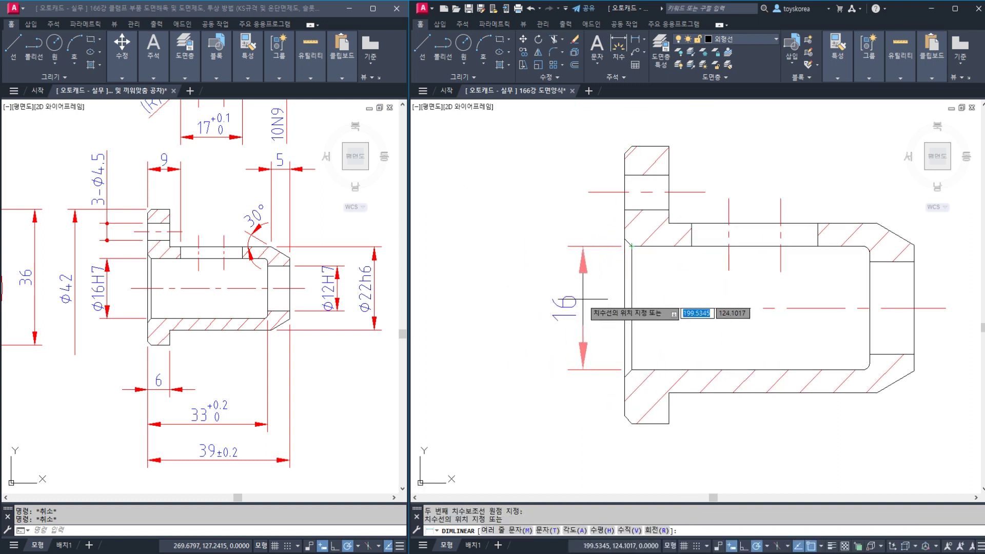
{"action": "left_click", "coordinate": [536, 307]}
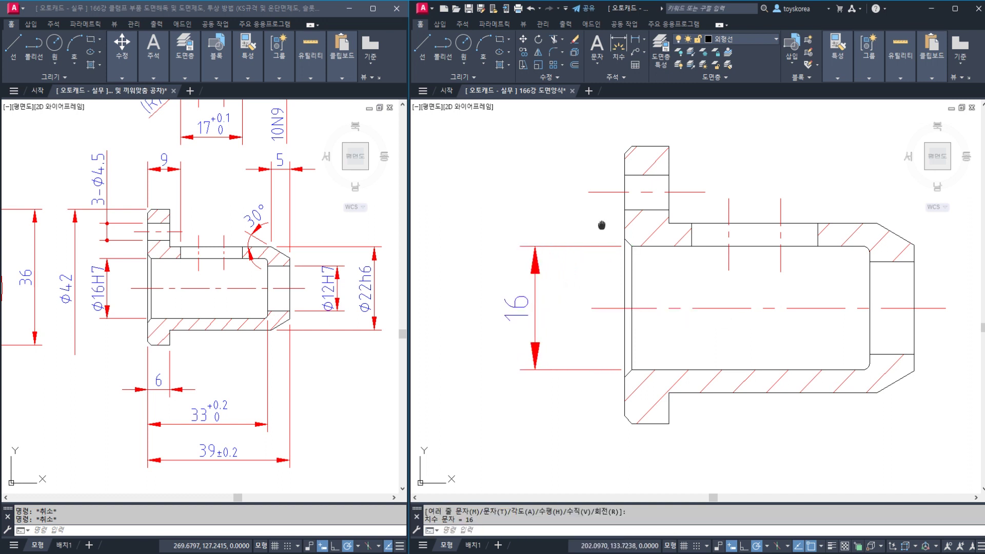
Dimension the flange hole's diameter vertically, with its dimension line aligned to the large bore's dimension
{"action": "middle_click_drag", "start_coordinate": [602, 225], "coordinate": [599, 272]}
{"action": "key", "text": "Return"}
{"action": "left_click", "coordinate": [621, 257]}
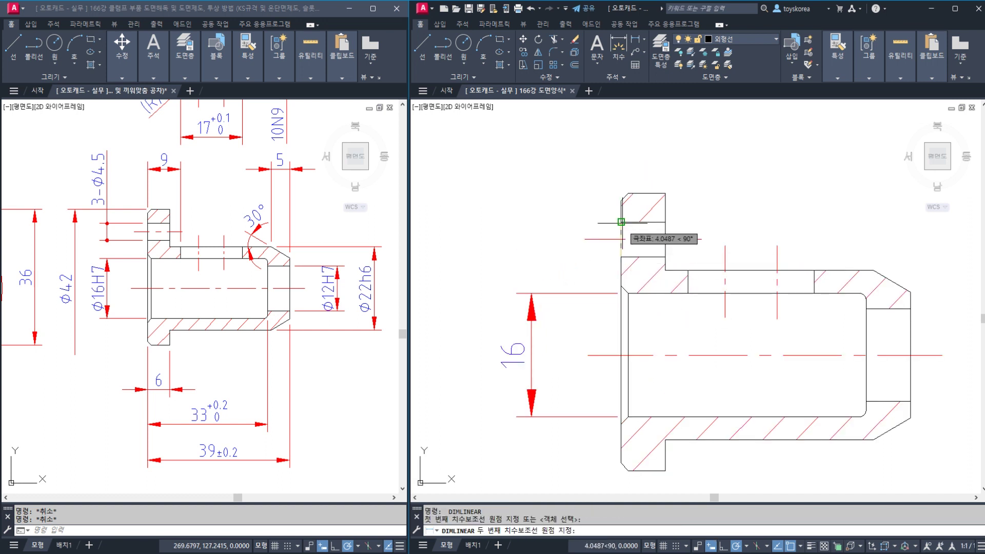
{"action": "left_click", "coordinate": [621, 222]}
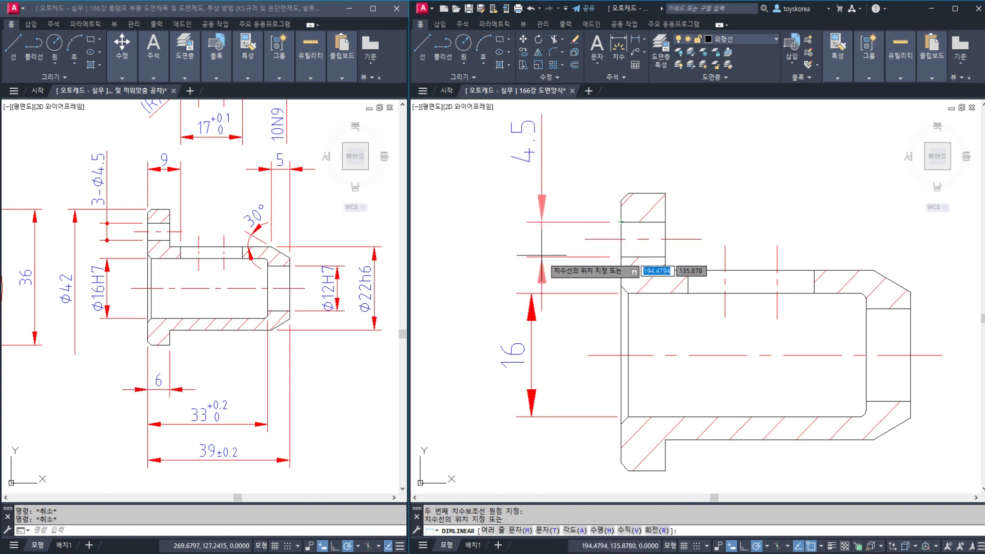
{"action": "left_click", "coordinate": [530, 298]}
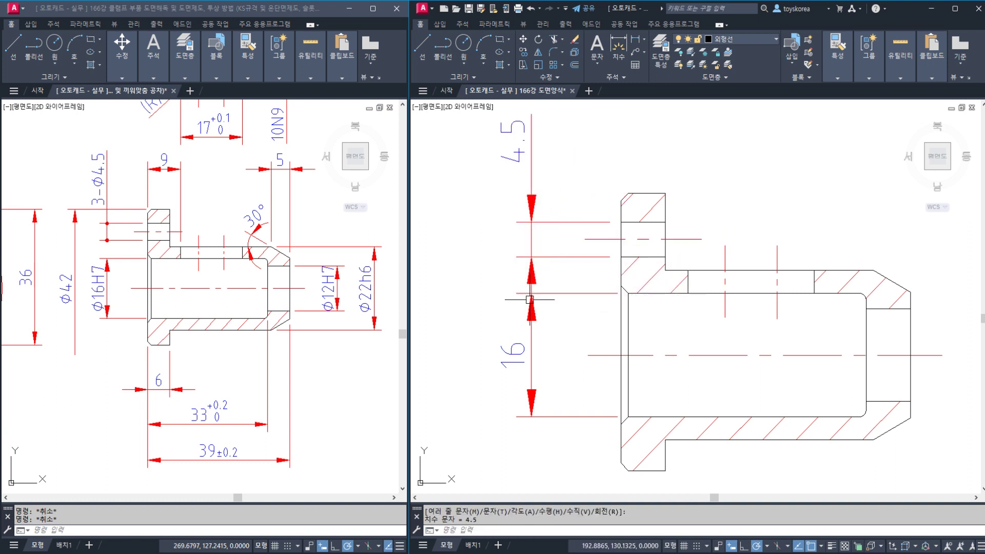
{"action": "left_click", "coordinate": [543, 254]}
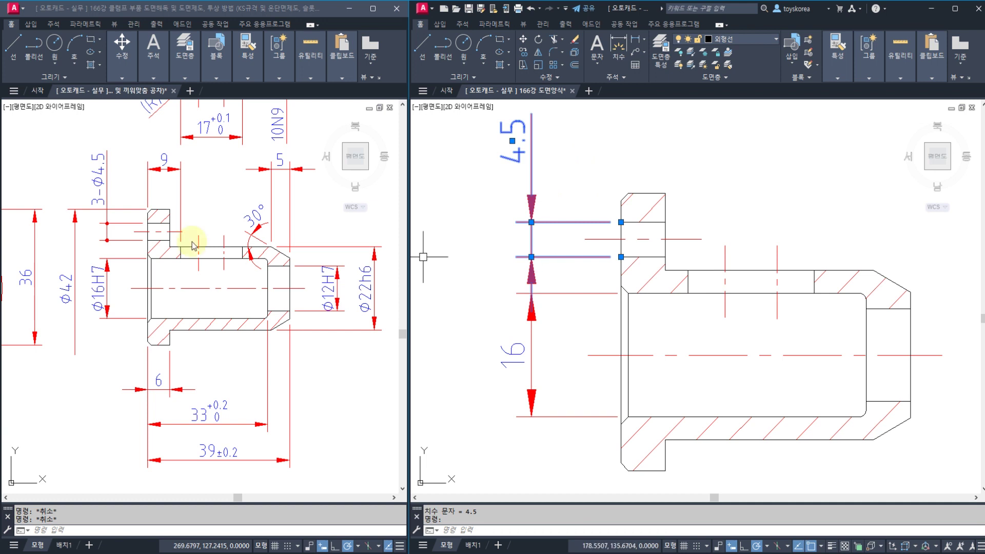
{"action": "key", "text": "Escape"}
Add a horizontal dimension from the flange's outer face to the slot's nearer edge, placed above the section view
{"action": "scroll", "coordinate": [590, 280], "scroll_direction": "down", "scroll_amount": 1}
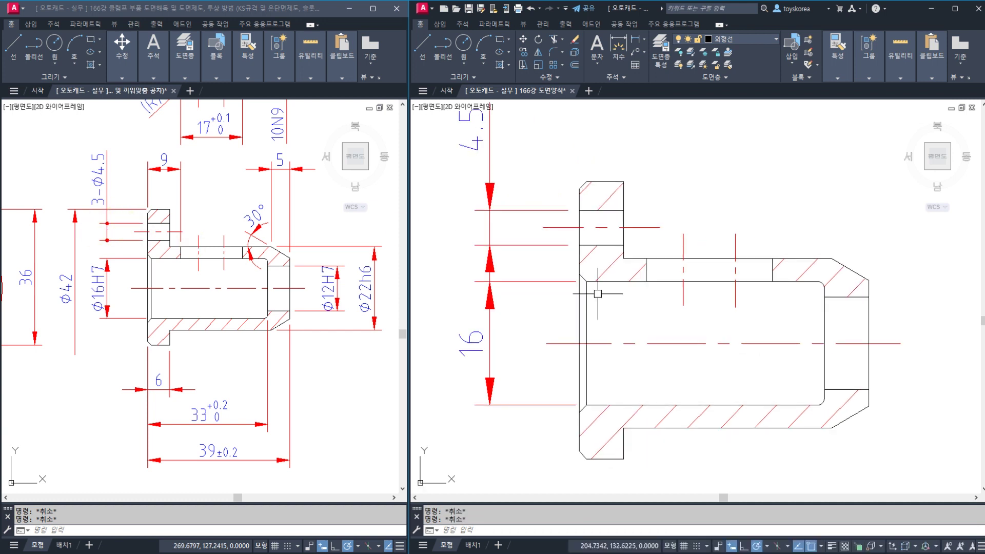
{"action": "scroll", "coordinate": [569, 305], "scroll_direction": "up", "scroll_amount": 1}
{"action": "type", "text": "DIM"}
{"action": "type", "text": "LI"}
{"action": "key", "text": "Return"}
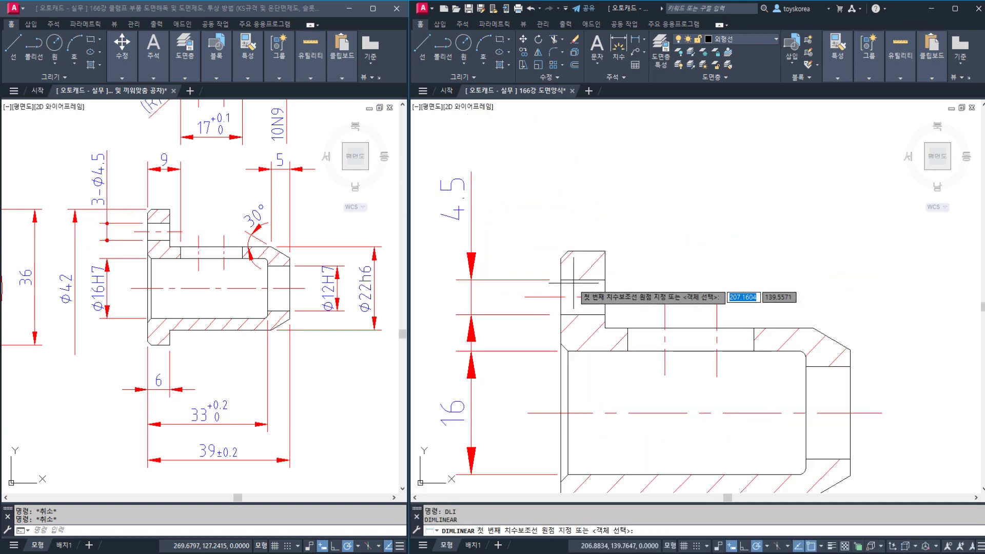
{"action": "left_click", "coordinate": [565, 258]}
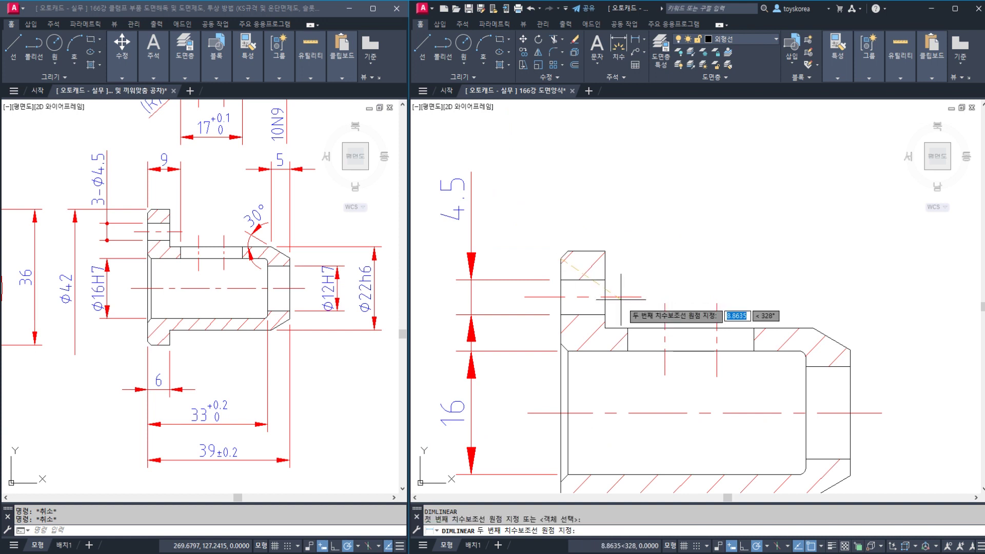
{"action": "left_click", "coordinate": [627, 328]}
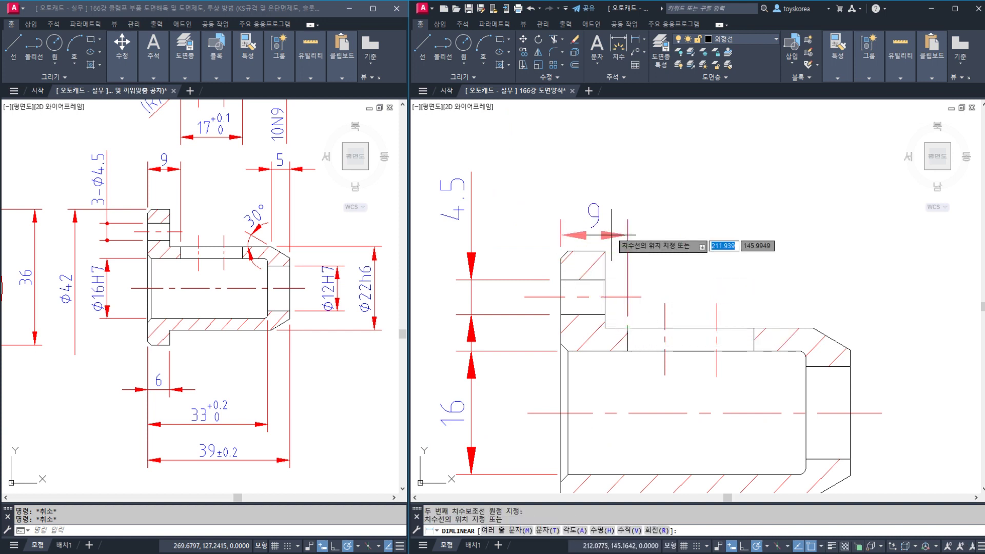
{"action": "left_click", "coordinate": [613, 176]}
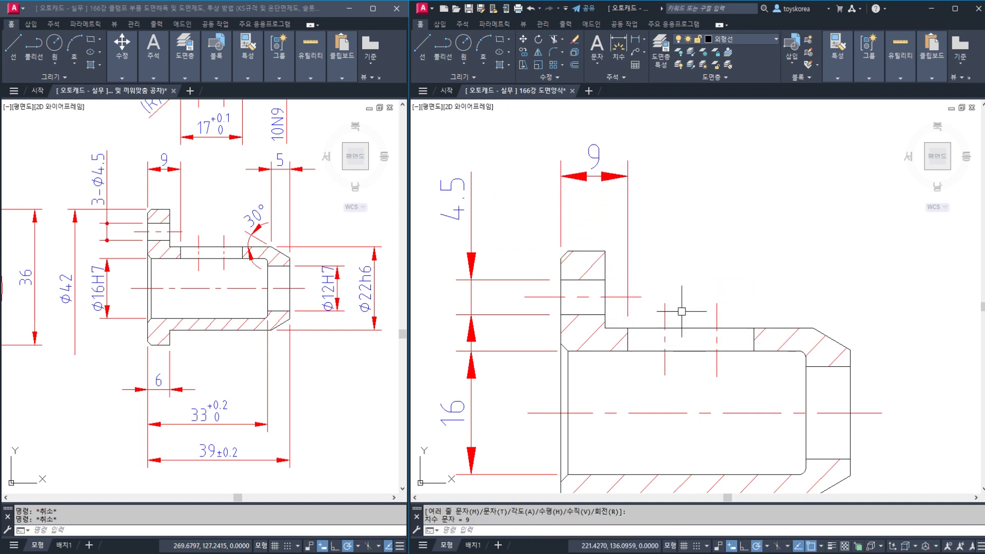
Dimension the upper taper's horizontal length, with its dimension line level with the flange-to-slot dimension
{"action": "middle_click_drag", "start_coordinate": [681, 311], "coordinate": [595, 312]}
{"action": "key", "text": "Return"}
{"action": "left_click", "coordinate": [762, 349]}
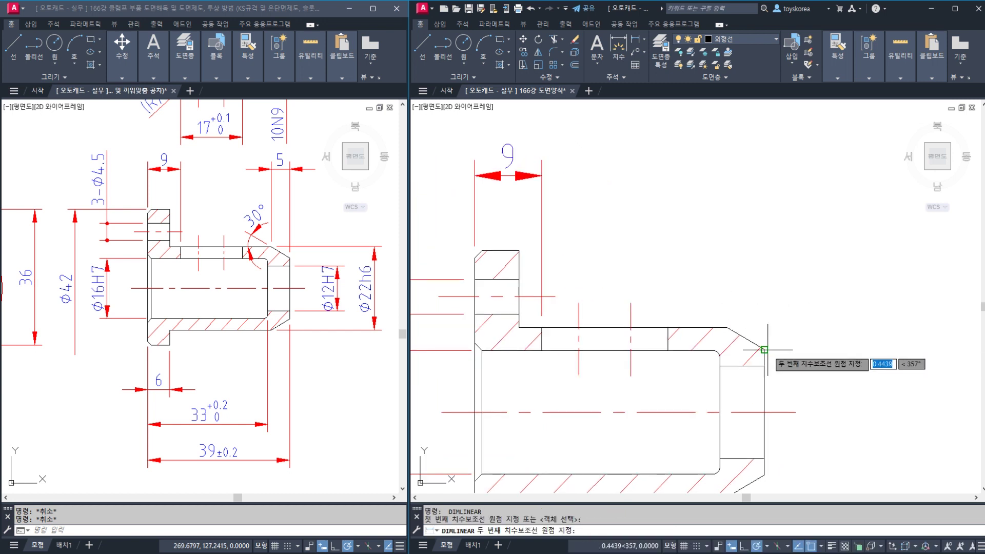
{"action": "left_click", "coordinate": [728, 327]}
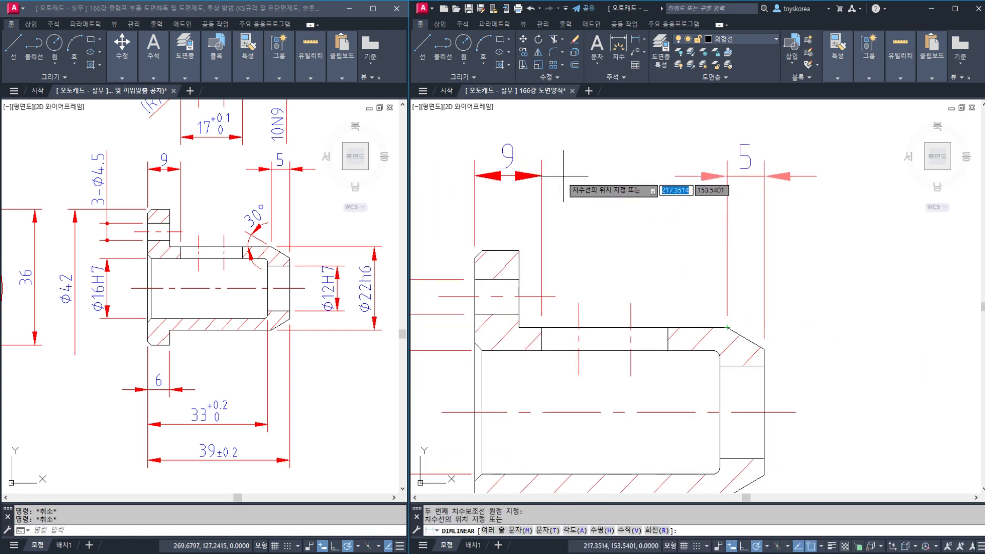
{"action": "left_click", "coordinate": [539, 175]}
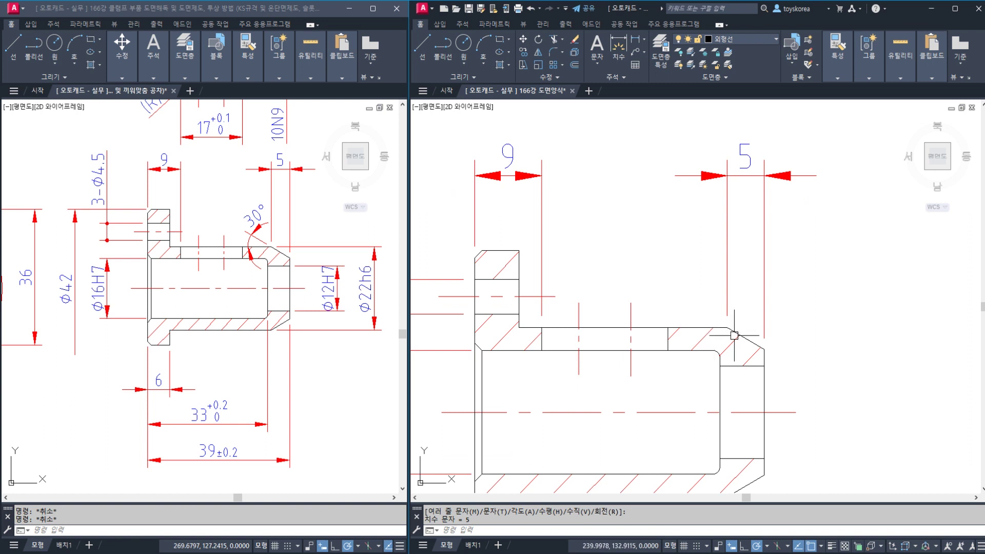
Add an angular dimension for the acute angle between the upper taper line and the body's upper outline
{"action": "scroll", "coordinate": [735, 335], "scroll_direction": "up", "scroll_amount": 2}
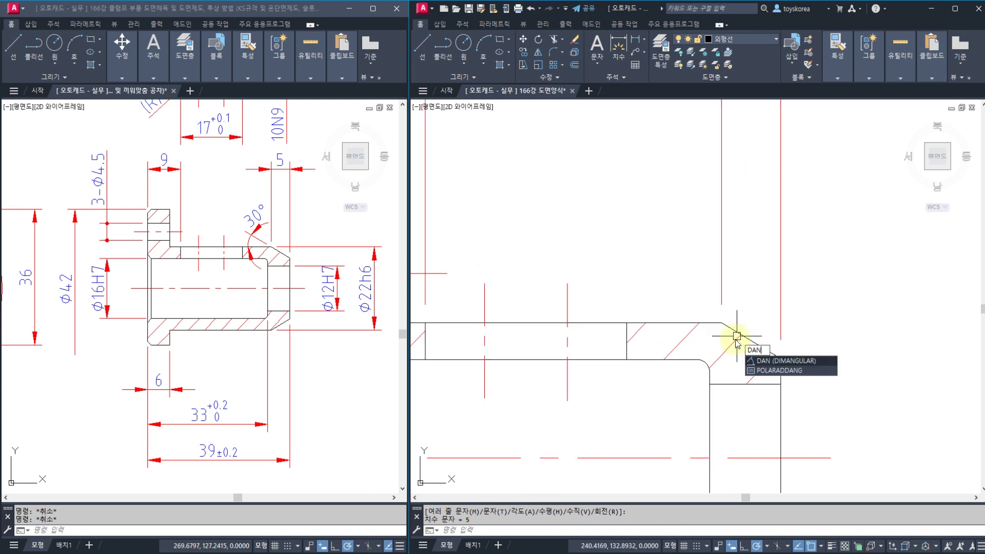
{"action": "key", "text": "Return"}
{"action": "left_click", "coordinate": [723, 327]}
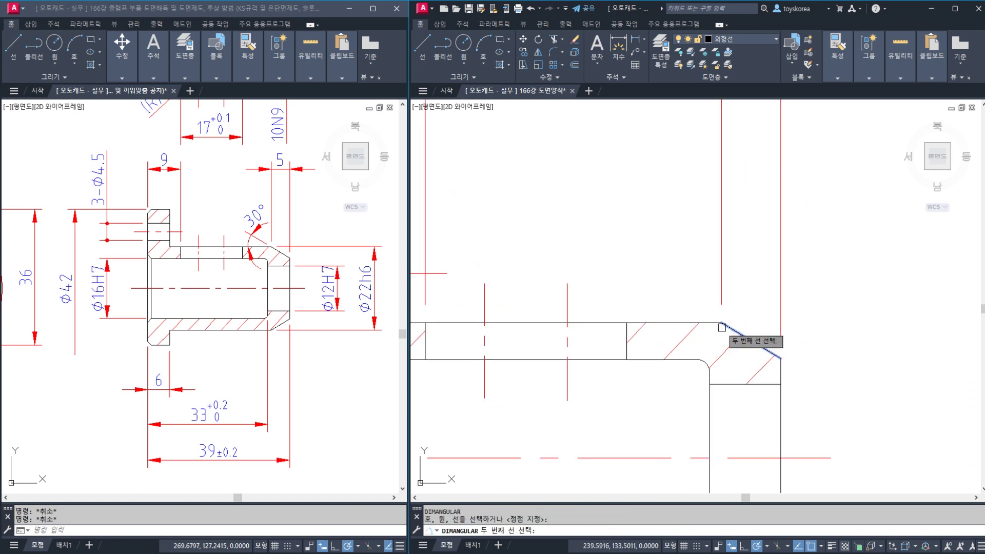
{"action": "left_click", "coordinate": [690, 323]}
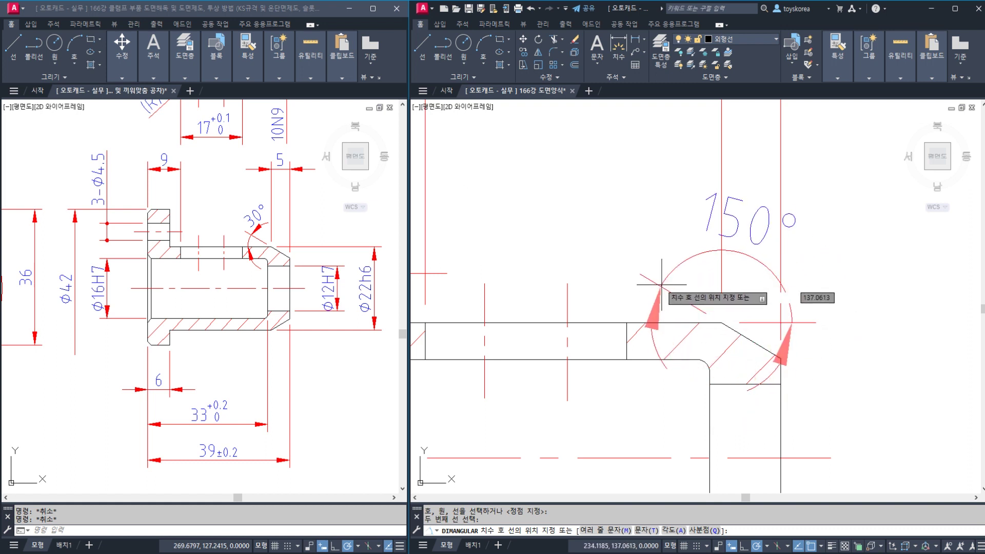
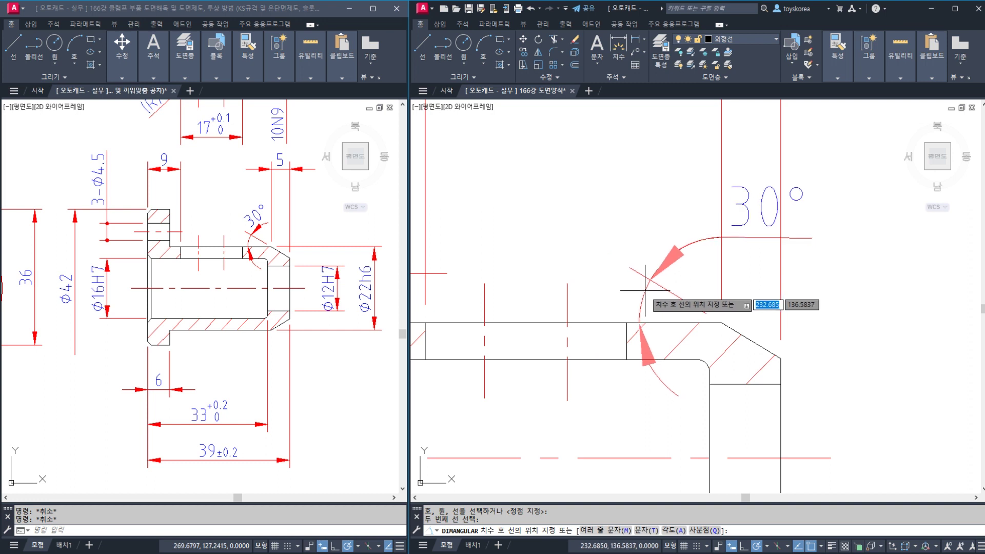
{"action": "left_click", "coordinate": [645, 293]}
Move the angular dimension's text next to its upper arrow so it slopes along the arc
{"action": "left_click", "coordinate": [776, 224]}
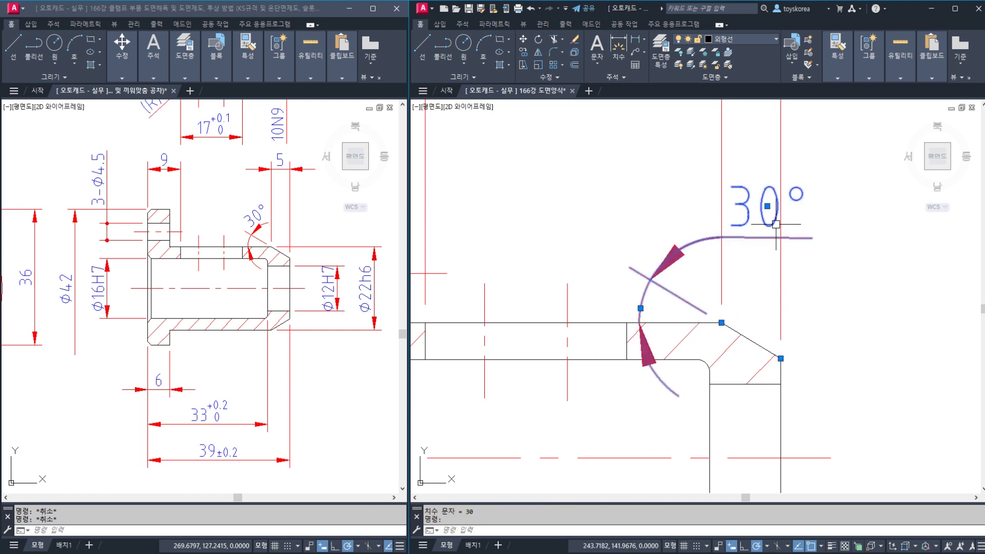
{"action": "left_click", "coordinate": [767, 206]}
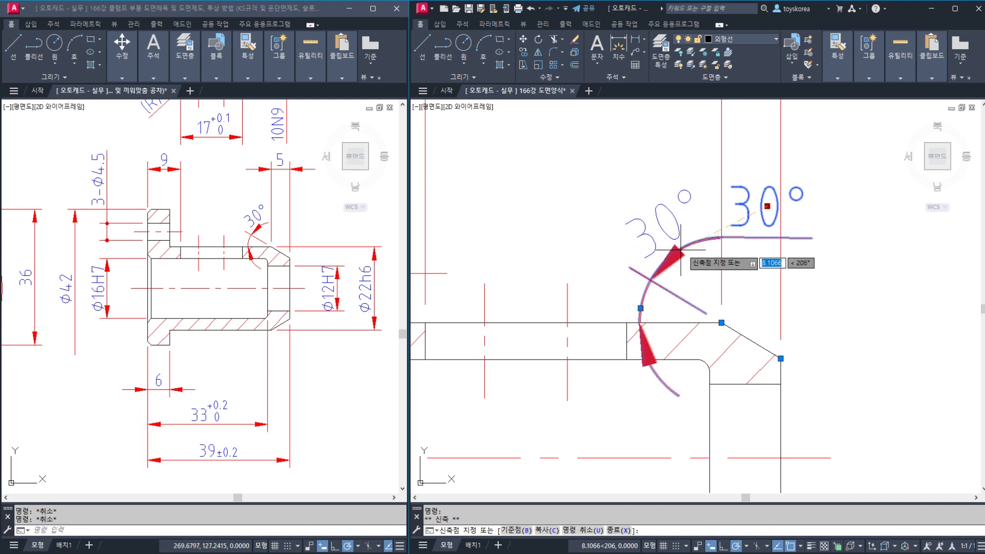
{"action": "key", "text": "Escape"}
{"action": "key", "text": "Escape"}
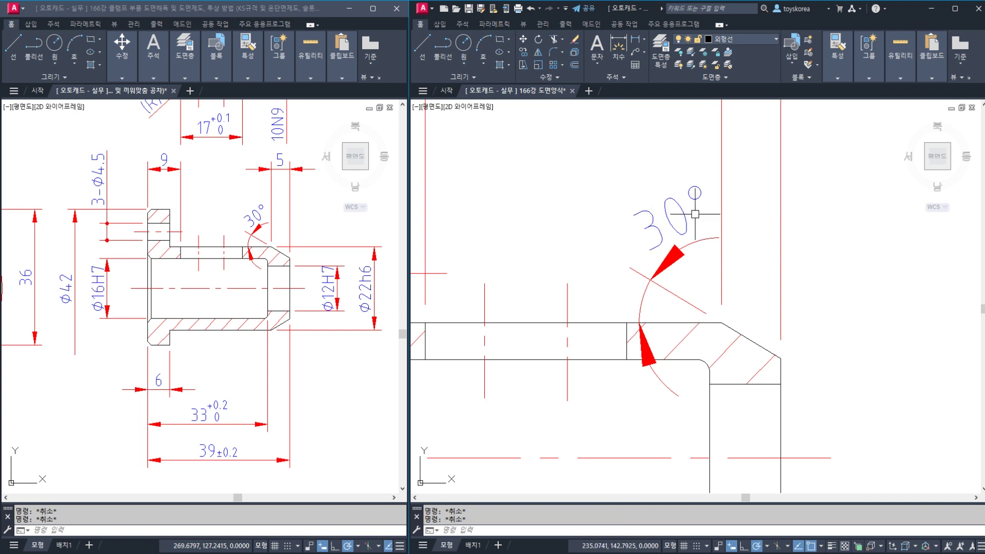
Add a vertical dimension for the small bore's diameter, placed beyond the tapered end of the section view
{"action": "scroll", "coordinate": [653, 256], "scroll_direction": "down", "scroll_amount": 2}
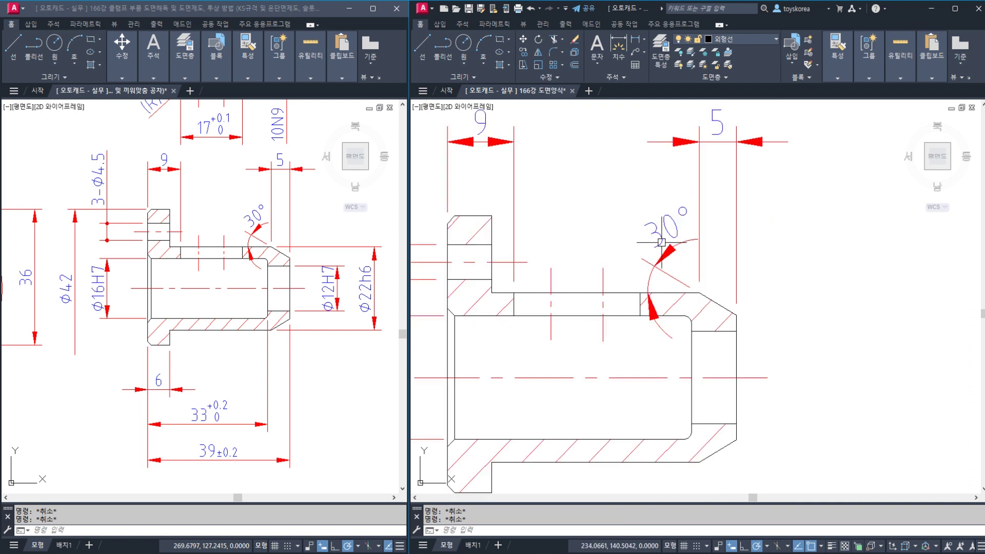
{"action": "key", "text": "Return"}
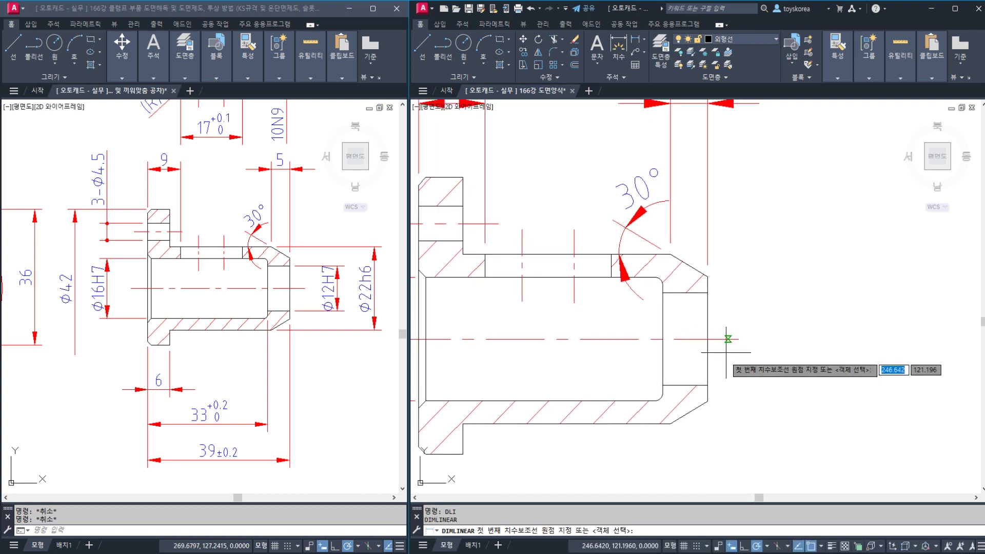
{"action": "left_click", "coordinate": [708, 385]}
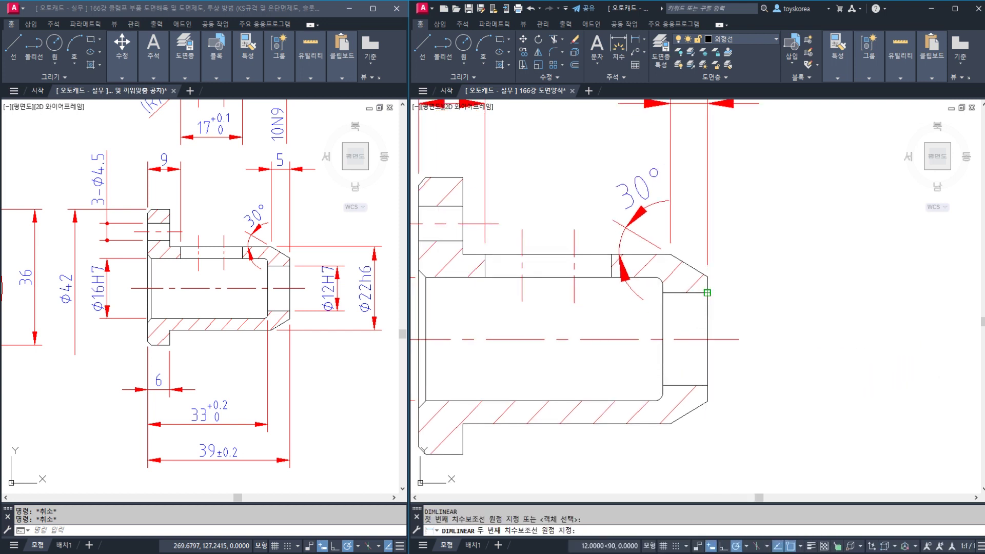
{"action": "left_click", "coordinate": [707, 292]}
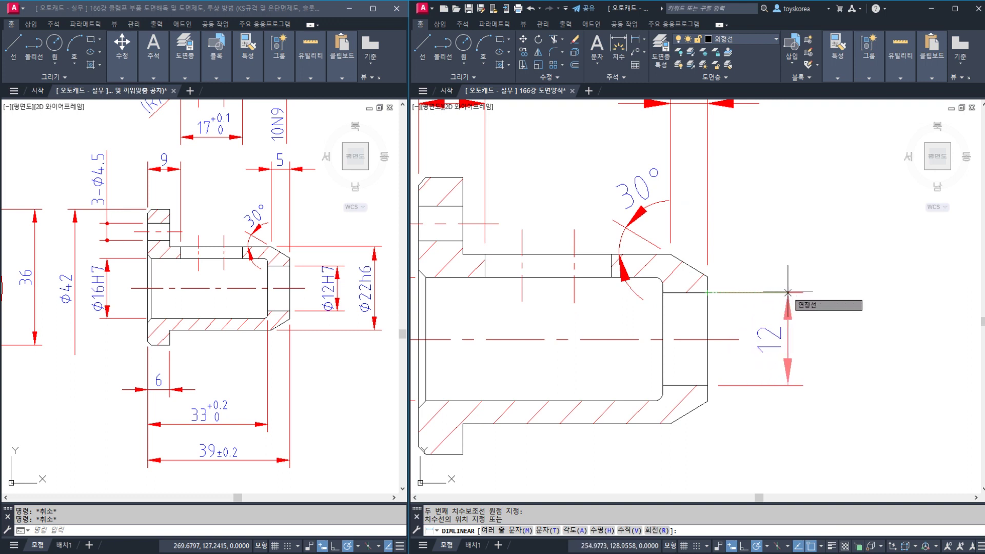
{"action": "left_click", "coordinate": [789, 293]}
Dimension the body's outer diameter between the upper and lower taper starts, placed outside the small bore's dimension
{"action": "middle_click_drag", "start_coordinate": [790, 297], "coordinate": [781, 287]}
{"action": "key", "text": "Return"}
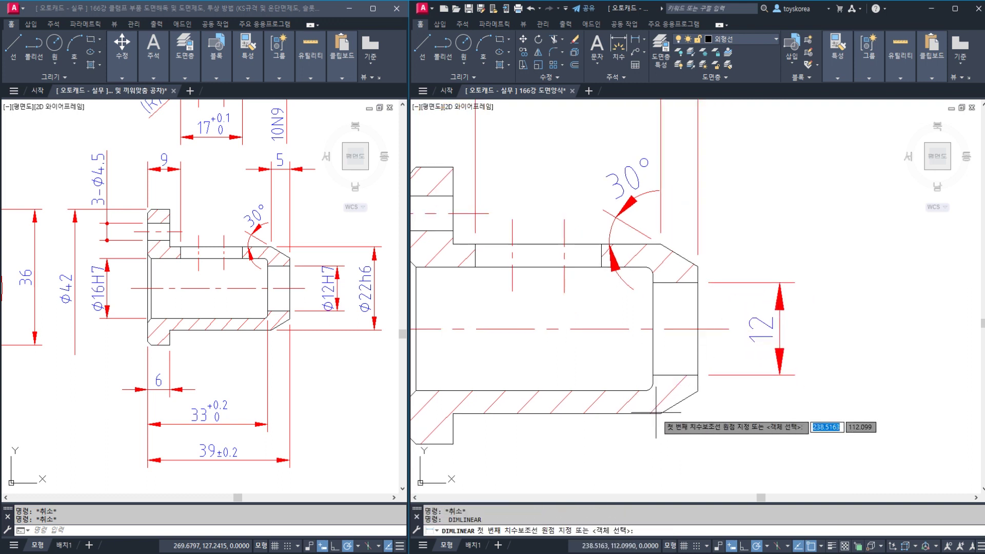
{"action": "left_click", "coordinate": [670, 424]}
{"action": "left_click", "coordinate": [661, 245]}
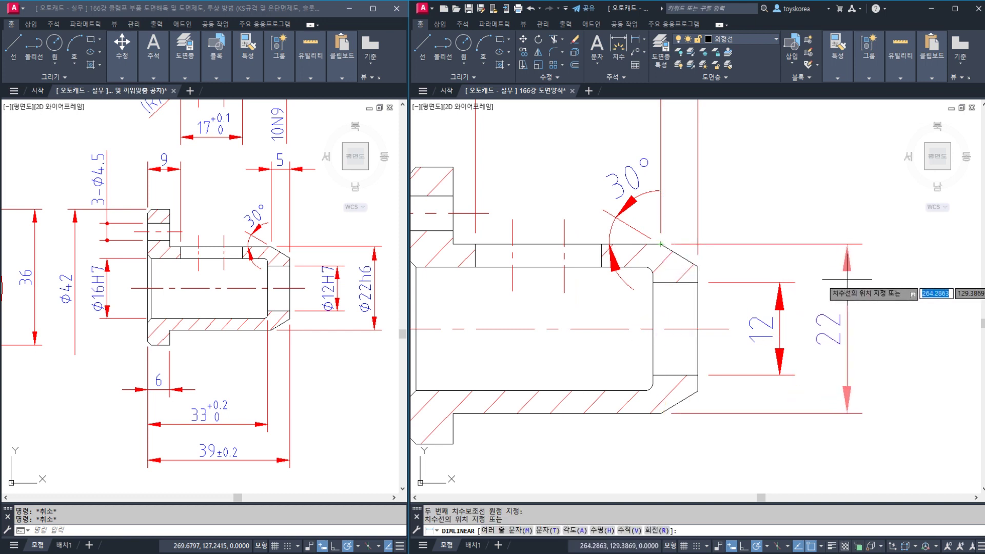
{"action": "left_click", "coordinate": [847, 280]}
Add a horizontal dimension for the flange's thickness, placed below the section view
{"action": "scroll", "coordinate": [847, 279], "scroll_direction": "down", "scroll_amount": 2}
{"action": "middle_click_drag", "start_coordinate": [741, 363], "coordinate": [738, 315]}
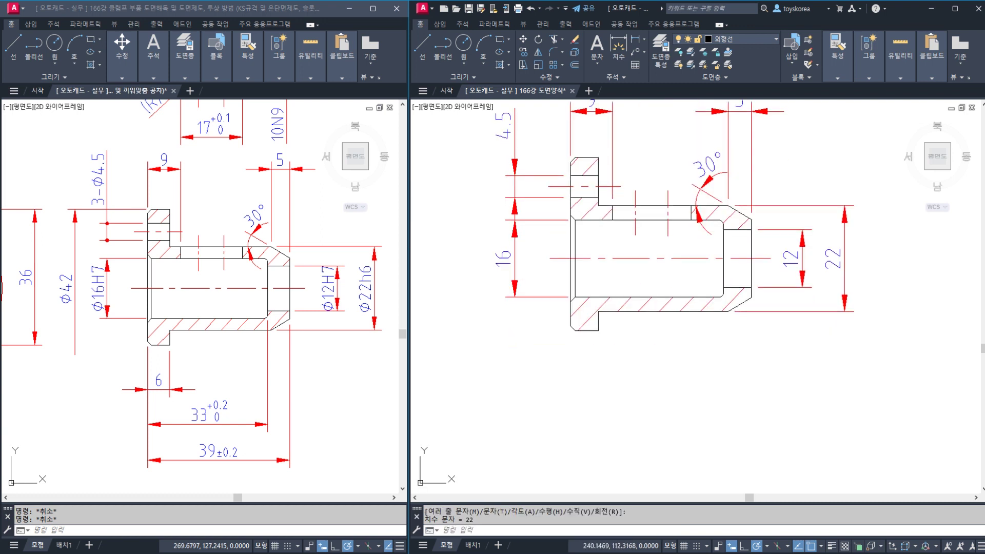
{"action": "key", "text": "space"}
{"action": "left_click", "coordinate": [572, 325]}
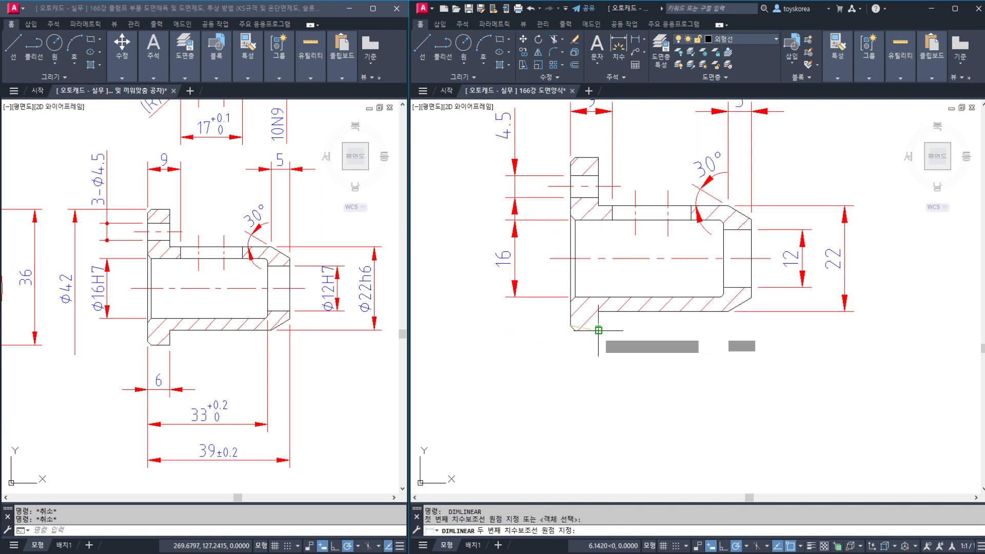
{"action": "left_click", "coordinate": [598, 326]}
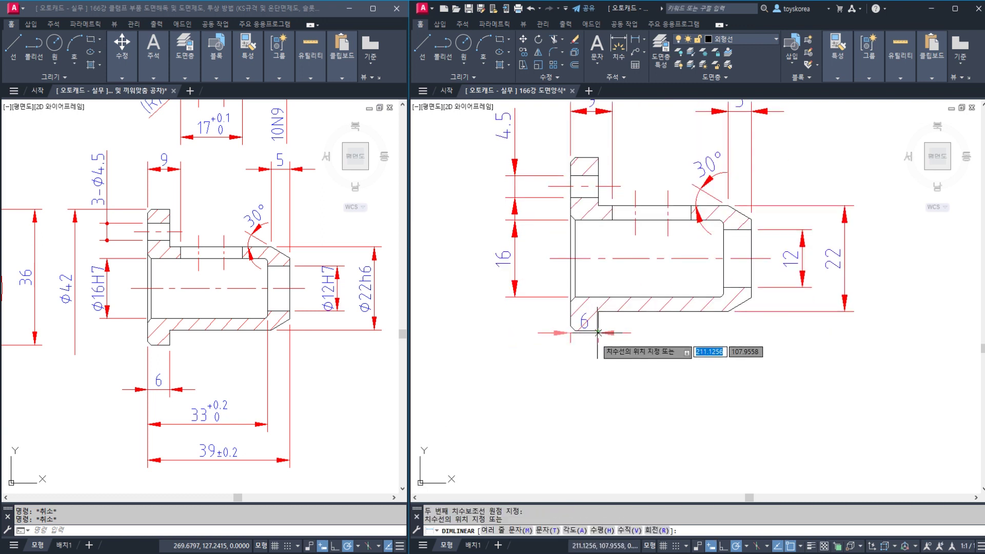
{"action": "left_click", "coordinate": [586, 386]}
Dimension the horizontal depth of the large bore from the flange face to its inner end, placed below the flange thickness dimension
{"action": "key", "text": "space"}
{"action": "left_click", "coordinate": [570, 326]}
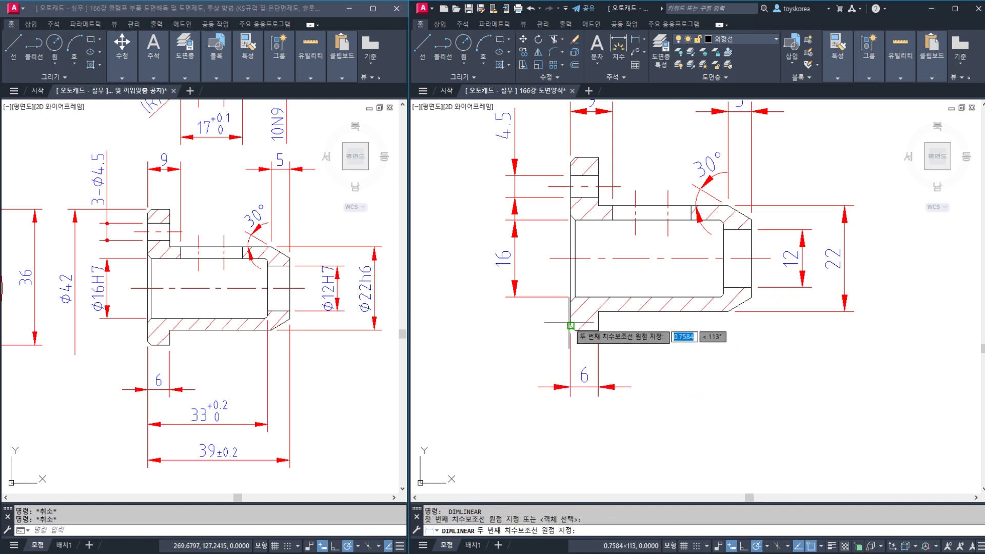
{"action": "scroll", "coordinate": [729, 293], "scroll_direction": "up", "scroll_amount": 7}
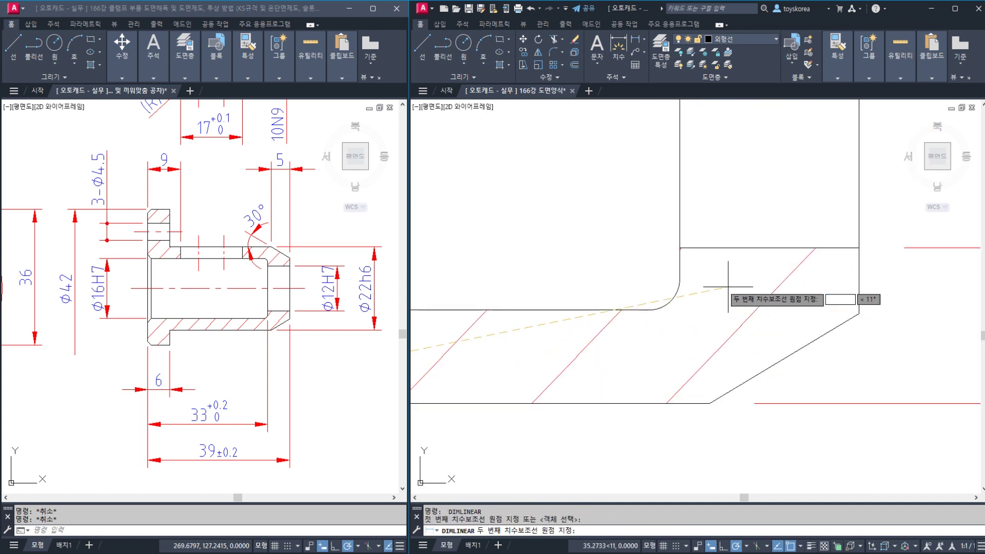
{"action": "scroll", "coordinate": [680, 282], "scroll_direction": "down", "scroll_amount": 5}
{"action": "left_click", "coordinate": [680, 279]}
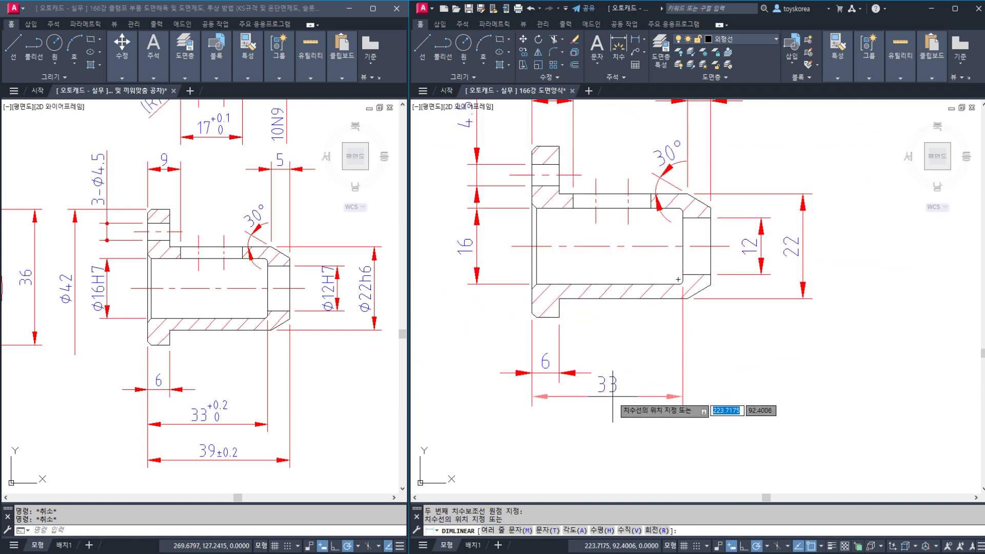
{"action": "scroll", "coordinate": [616, 400], "scroll_direction": "up", "scroll_amount": 3}
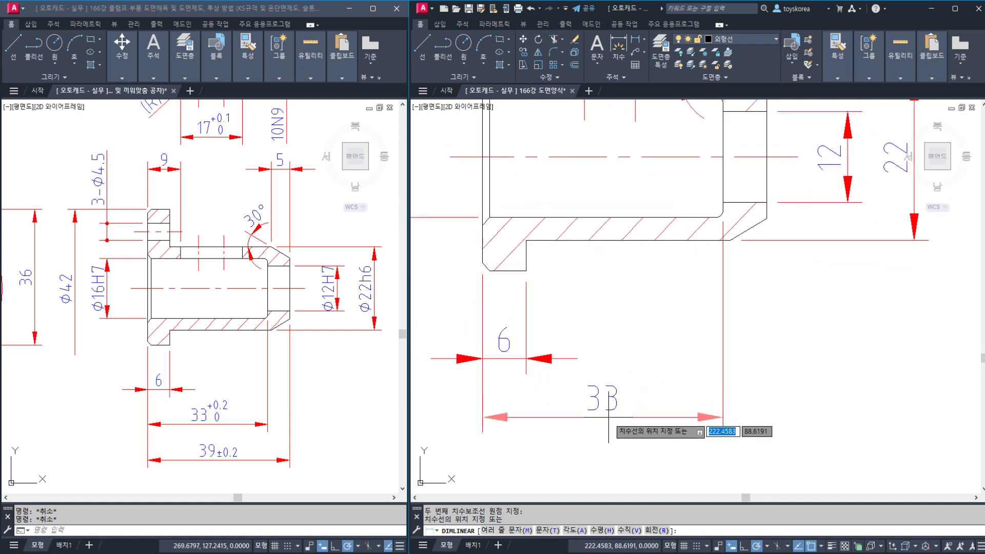
{"action": "left_click", "coordinate": [608, 418]}
{"action": "middle_click_drag", "start_coordinate": [608, 418], "coordinate": [624, 373]}
Dimension the bushing's overall length from the flange face to the tapered end, placed below the bore depth dimension
{"action": "key", "text": "Return"}
{"action": "left_click", "coordinate": [499, 218]}
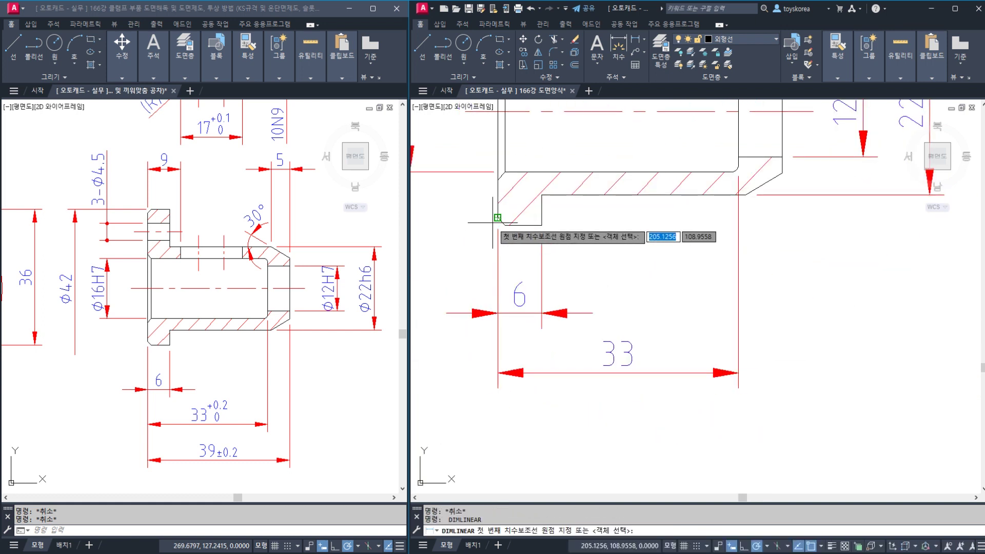
{"action": "left_click", "coordinate": [783, 173]}
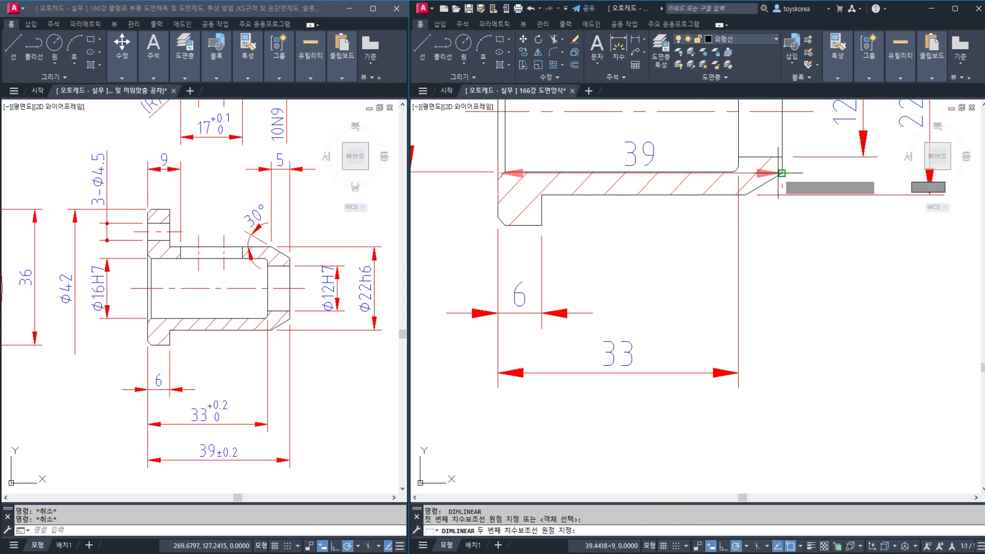
{"action": "left_click", "coordinate": [718, 434]}
{"action": "key", "text": "Escape"}
{"action": "key", "text": "Escape"}
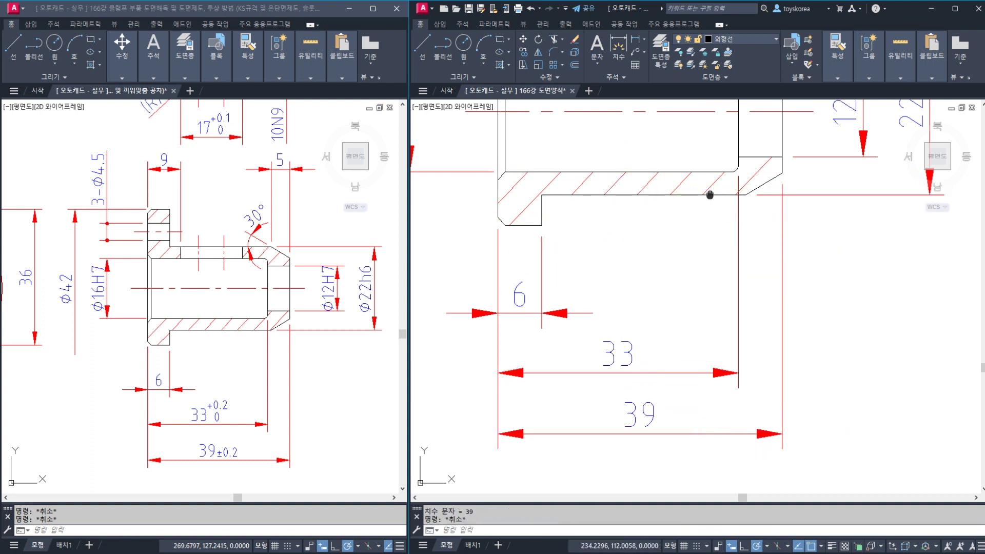
Add a radius dimension to the slot view's left end arc with its text overridden to (R), placed outside the slot at the lower left
{"action": "middle_click_drag", "start_coordinate": [711, 193], "coordinate": [719, 373]}
{"action": "scroll", "coordinate": [710, 258], "scroll_direction": "down", "scroll_amount": 2}
{"action": "middle_click_drag", "start_coordinate": [711, 257], "coordinate": [711, 359]}
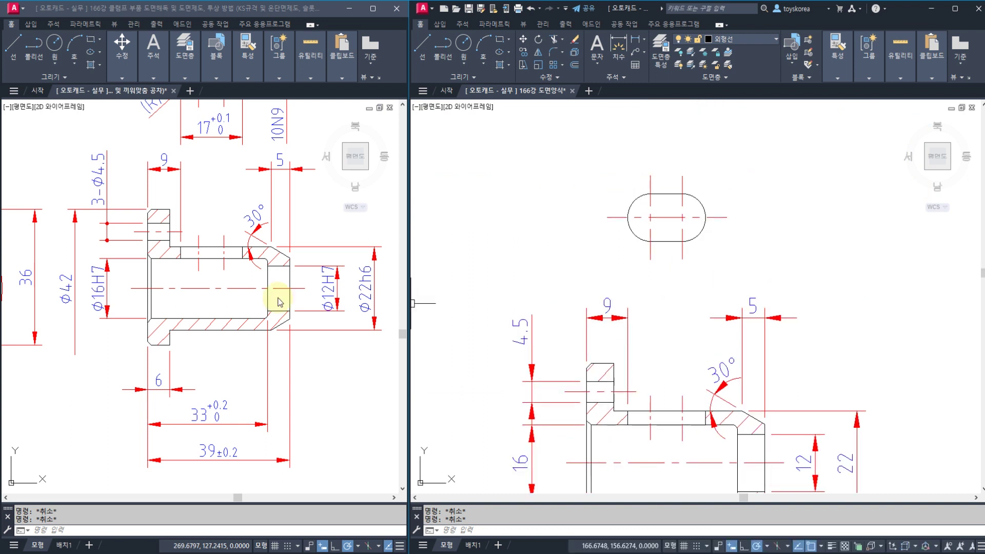
{"action": "middle_click_drag", "start_coordinate": [236, 223], "coordinate": [248, 370]}
{"action": "scroll", "coordinate": [260, 260], "scroll_direction": "up", "scroll_amount": 2}
{"action": "middle_click_drag", "start_coordinate": [260, 260], "coordinate": [244, 269]}
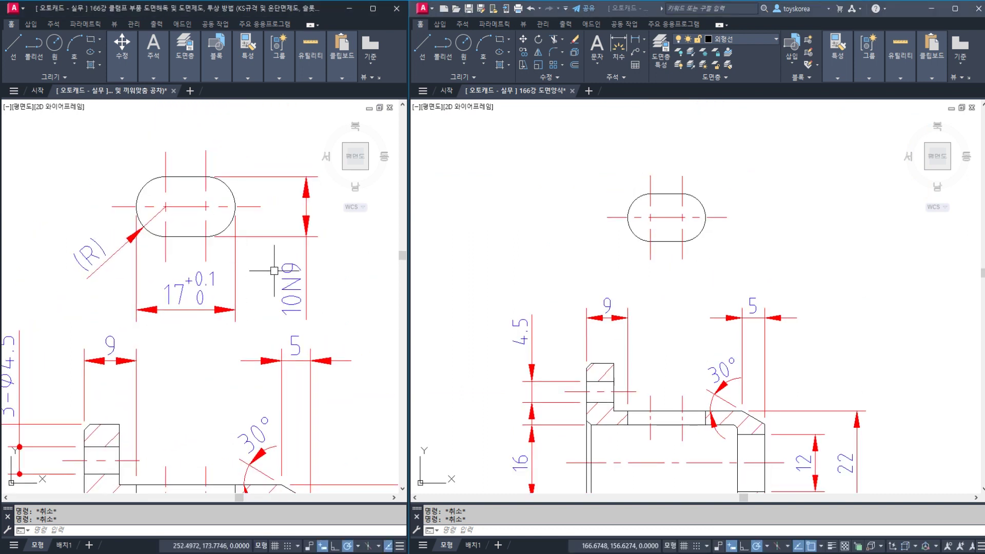
{"action": "left_click", "coordinate": [559, 255]}
{"action": "scroll", "coordinate": [596, 241], "scroll_direction": "up", "scroll_amount": 2}
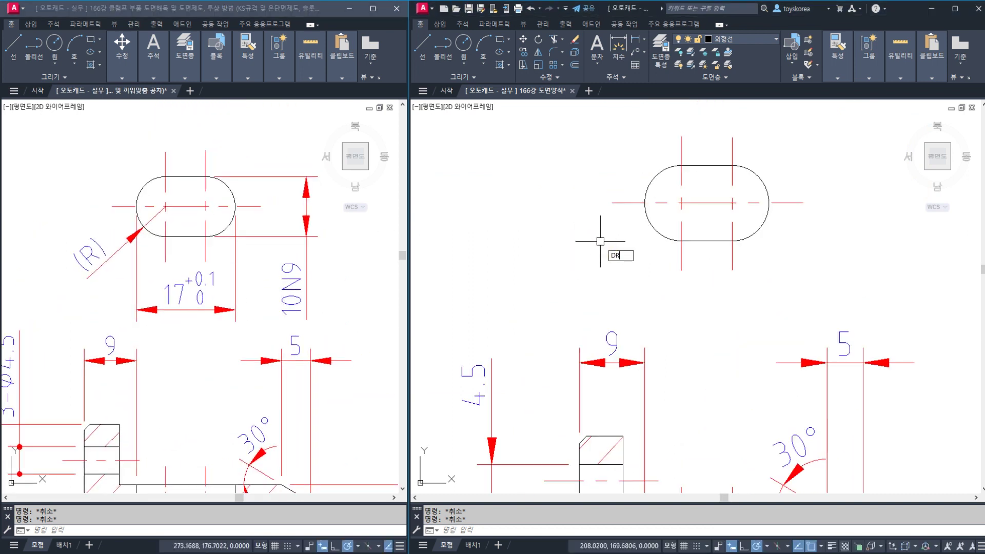
{"action": "type", "text": "DRA"}
{"action": "key", "text": "Return"}
{"action": "left_click", "coordinate": [651, 227]}
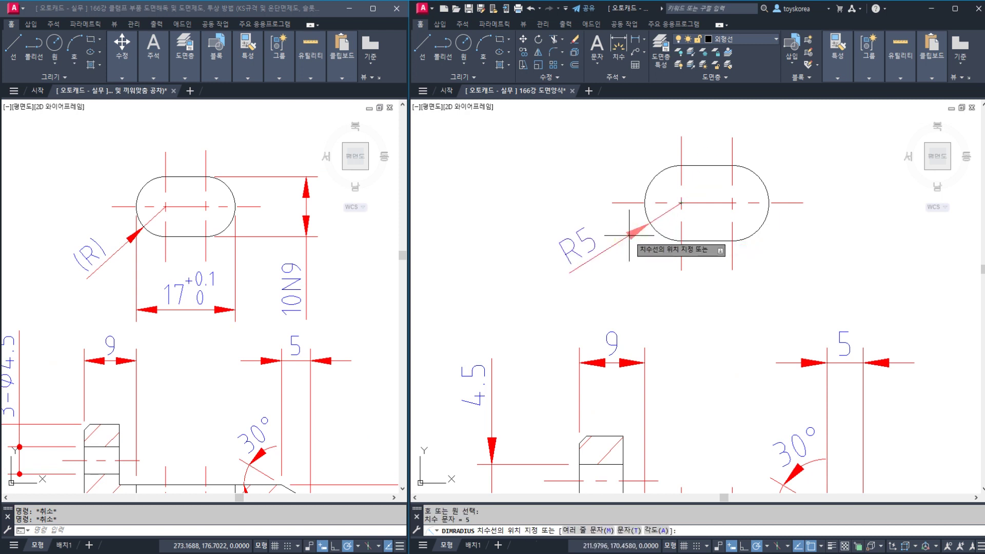
{"action": "type", "text": "M"}
{"action": "key", "text": "Return"}
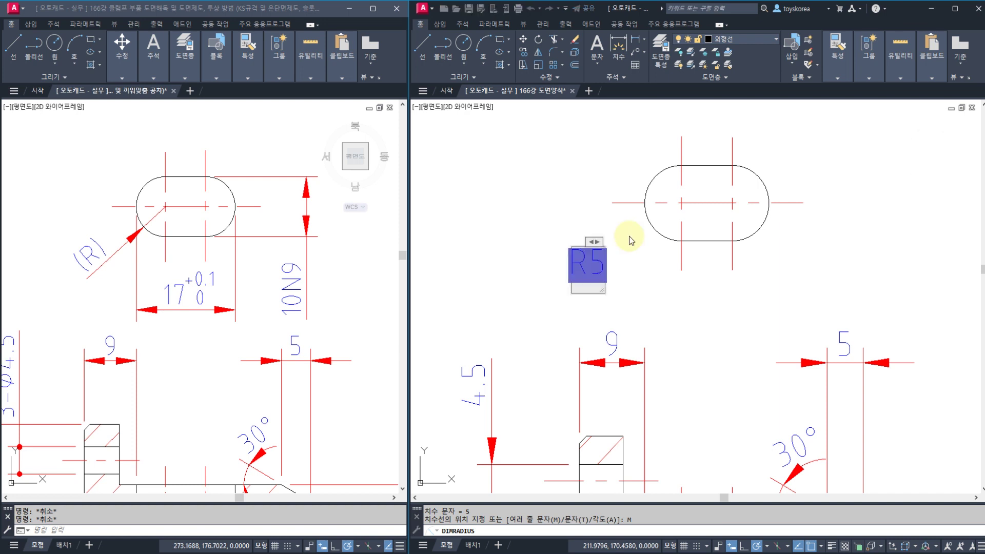
{"action": "key", "text": "Delete"}
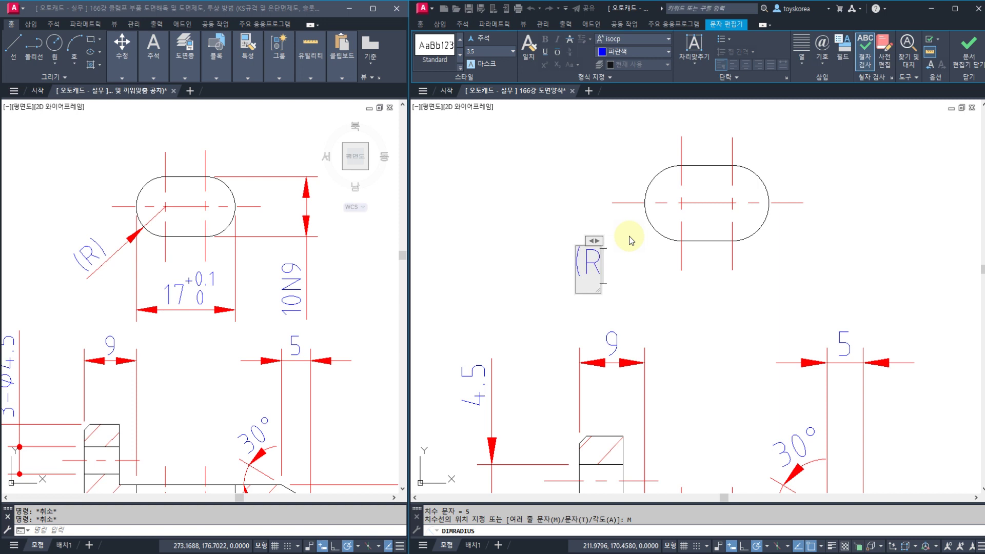
{"action": "left_click", "coordinate": [968, 48]}
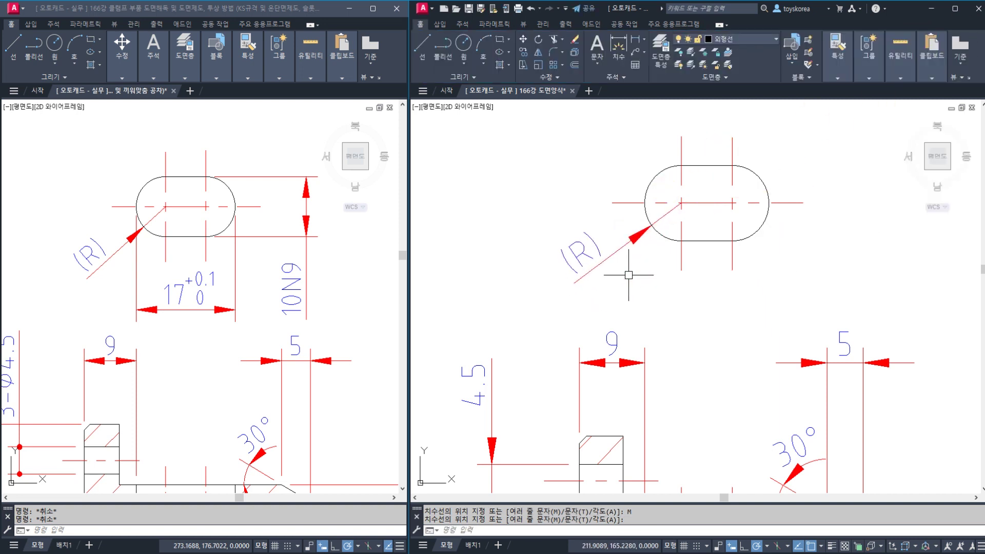
Add a horizontal dimension for the slot's overall length between its two end arcs, placed below the slot view
{"action": "type", "text": "DLI"}
{"action": "key", "text": "Return"}
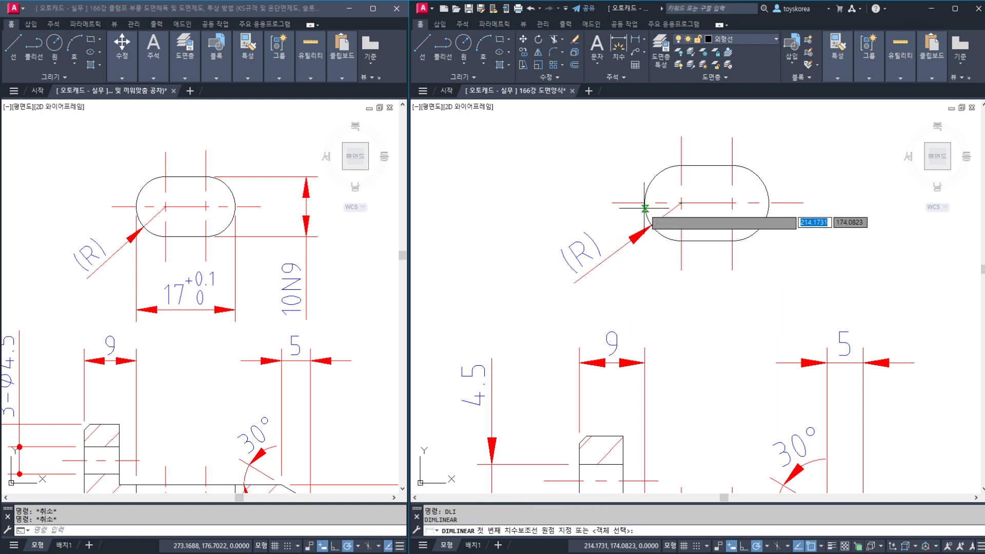
{"action": "left_click", "coordinate": [645, 203]}
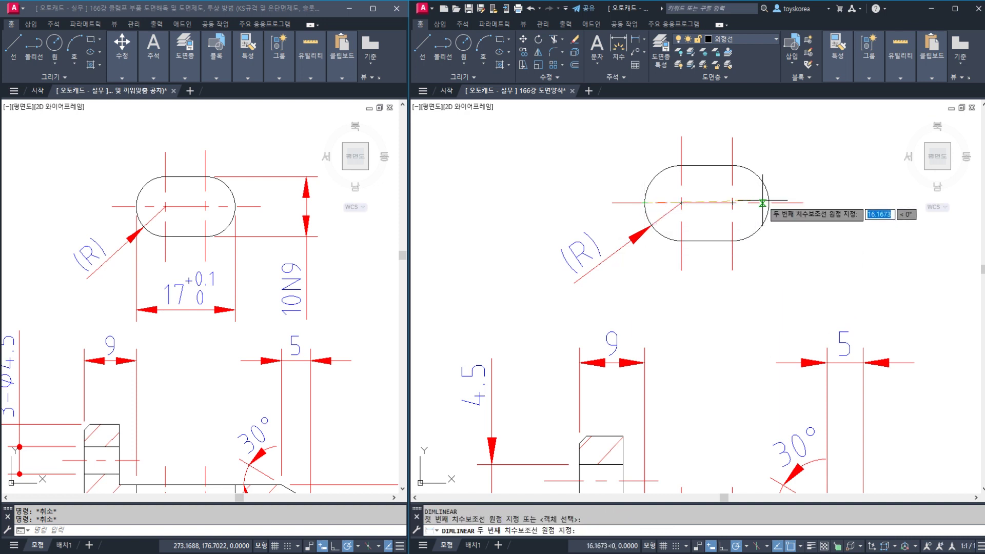
{"action": "left_click", "coordinate": [769, 203]}
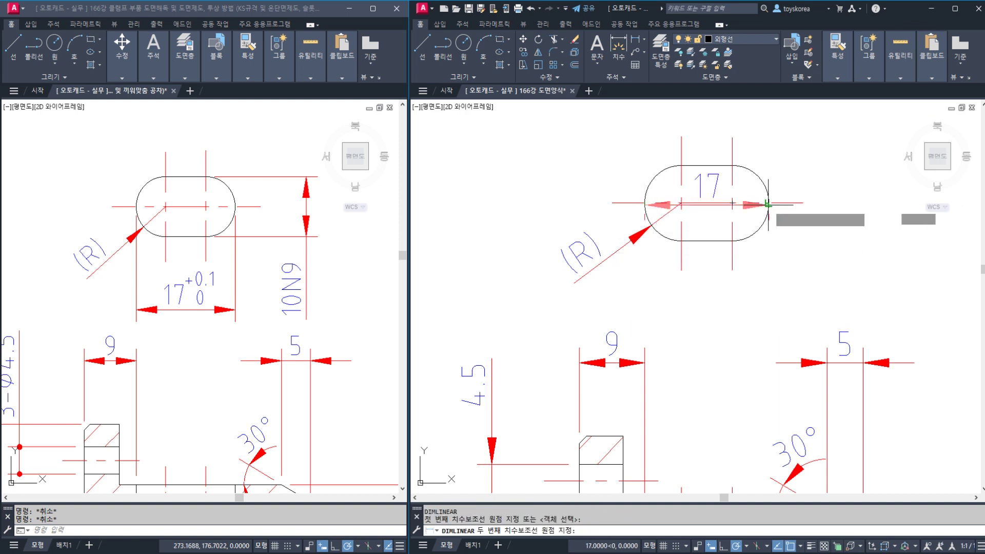
{"action": "left_click", "coordinate": [744, 324]}
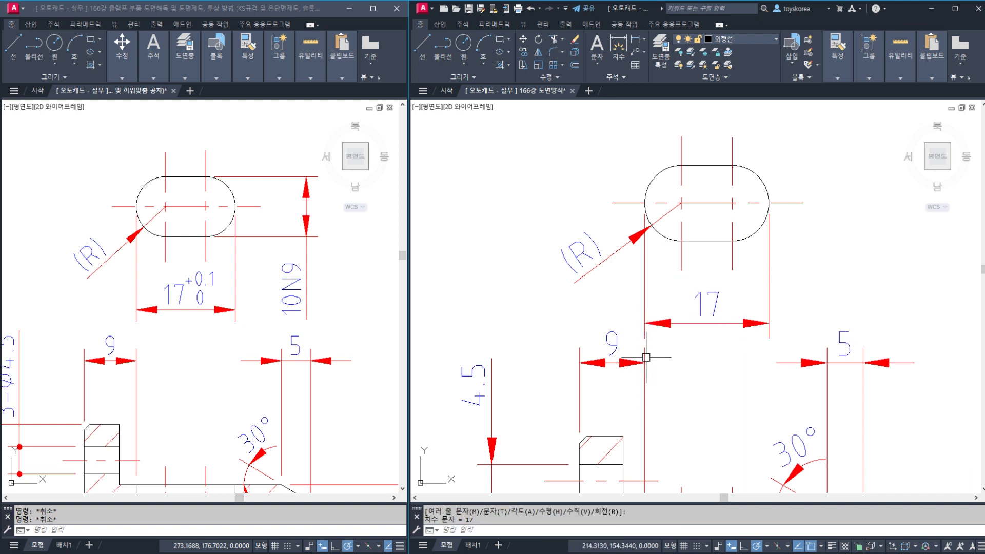
Add a vertical dimension for the slot's width between its two straight edges, placed to the right of the slot
{"action": "middle_click_drag", "start_coordinate": [771, 237], "coordinate": [728, 246]}
{"action": "type", "text": "D"}
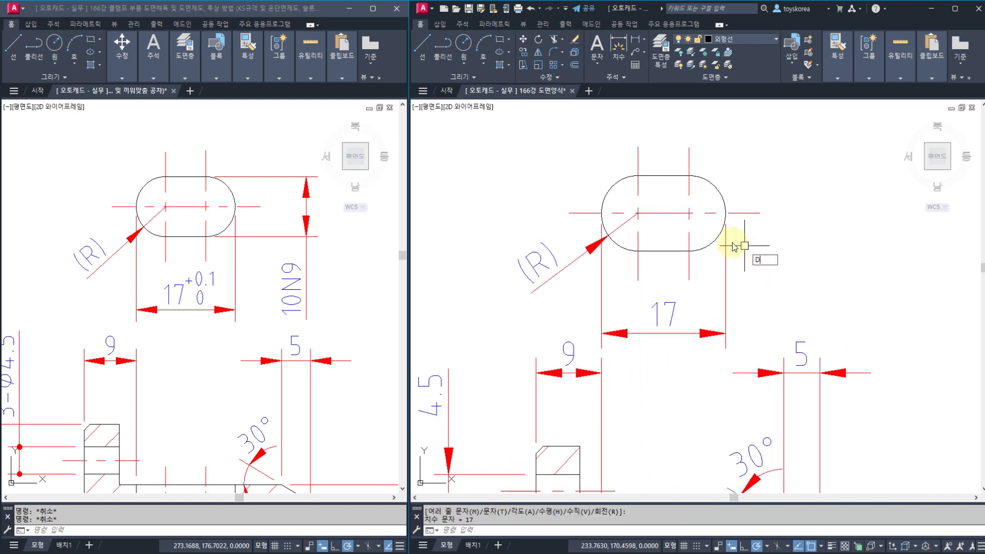
{"action": "type", "text": "LI"}
{"action": "key", "text": "Return"}
{"action": "left_click", "coordinate": [689, 251]}
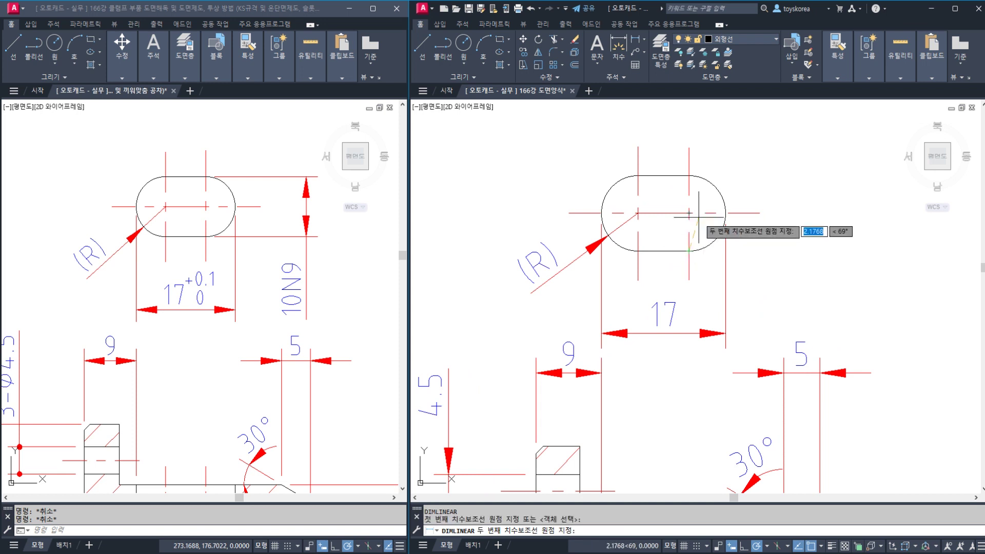
{"action": "left_click", "coordinate": [689, 175]}
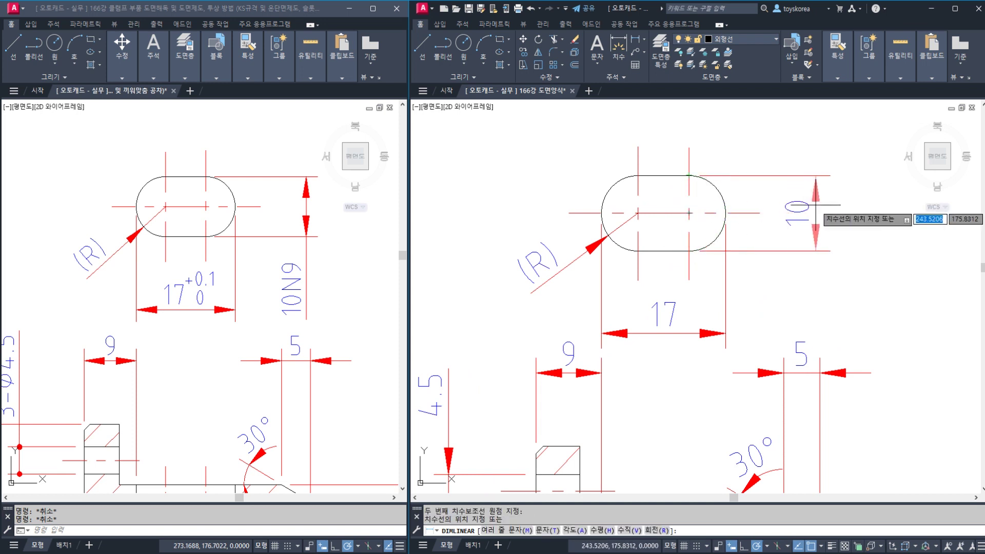
{"action": "left_click", "coordinate": [822, 206]}
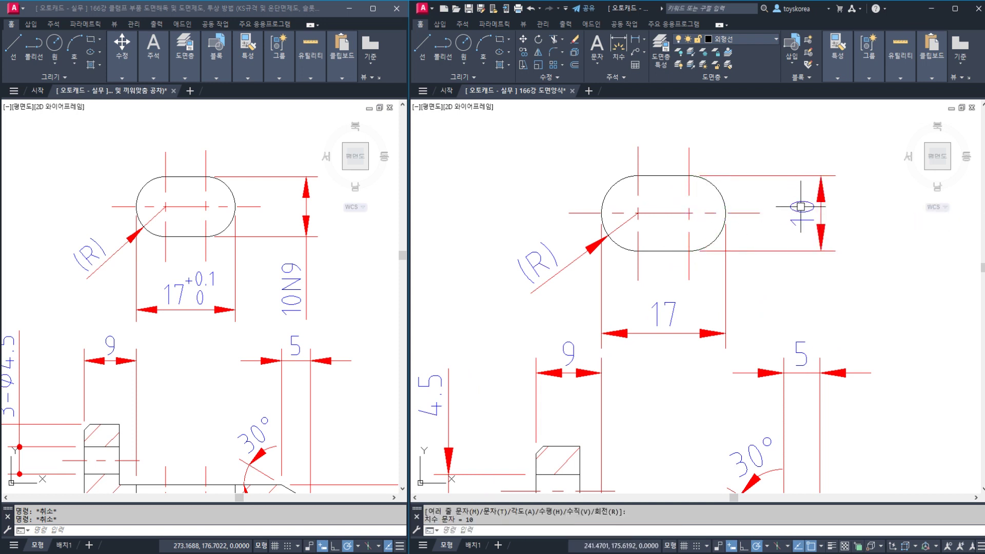
Add a diameter dimension to the bolt circle in the front view, with its text outside the flange's right edge
{"action": "scroll", "coordinate": [797, 208], "scroll_direction": "down", "scroll_amount": 4}
{"action": "scroll", "coordinate": [220, 354], "scroll_direction": "down", "scroll_amount": 6}
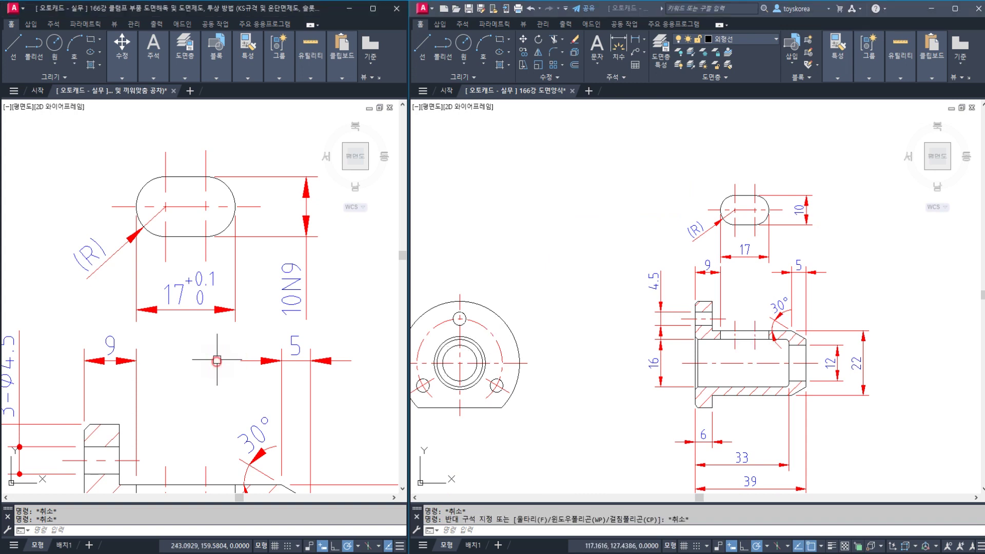
{"action": "scroll", "coordinate": [219, 354], "scroll_direction": "up", "scroll_amount": 3}
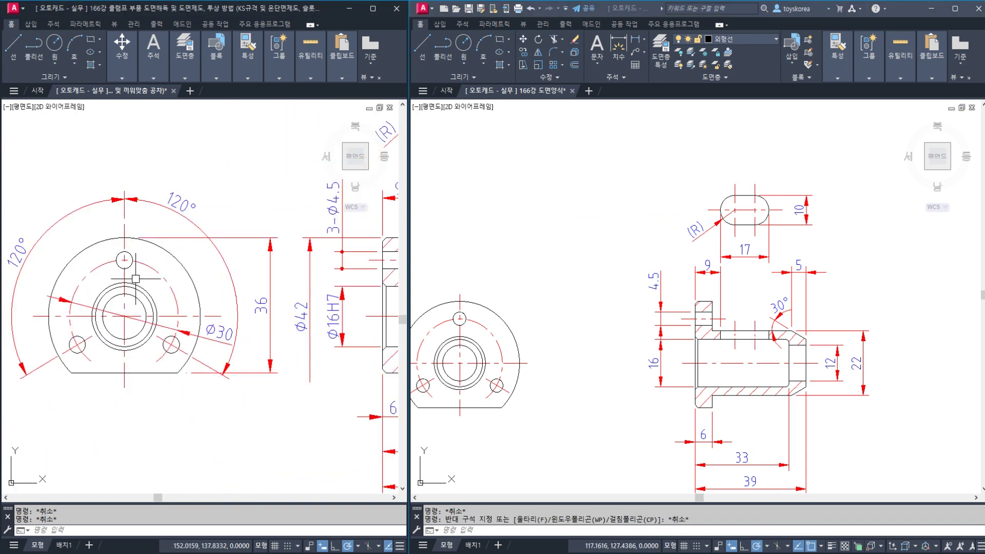
{"action": "left_click", "coordinate": [495, 292]}
{"action": "key", "text": "Escape"}
{"action": "scroll", "coordinate": [546, 324], "scroll_direction": "up", "scroll_amount": 3}
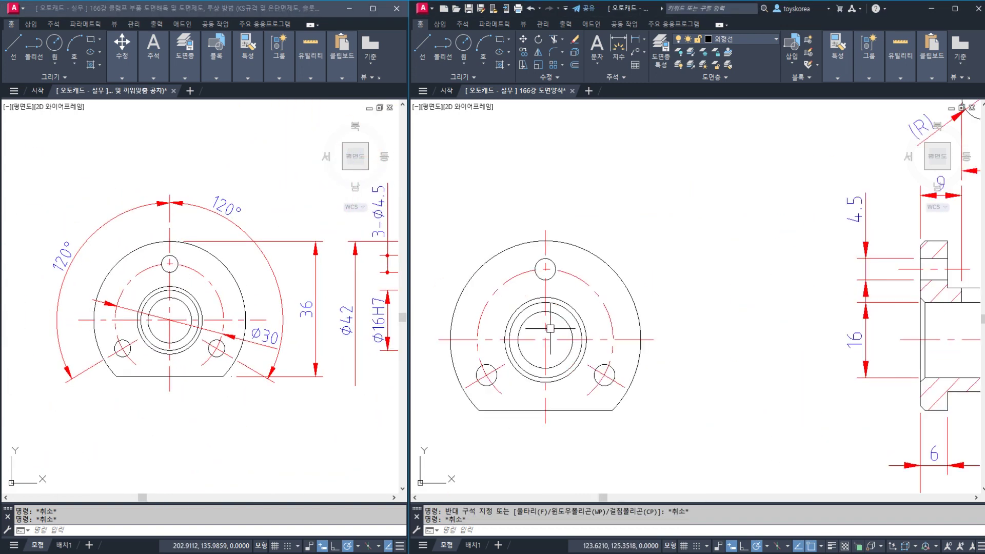
{"action": "left_click", "coordinate": [190, 282]}
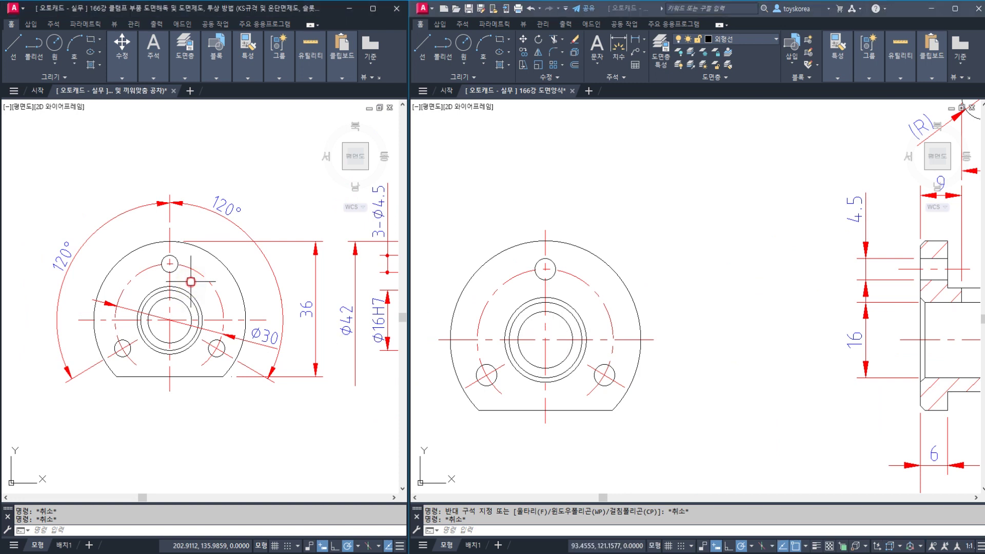
{"action": "scroll", "coordinate": [609, 327], "scroll_direction": "up", "scroll_amount": 2}
{"action": "type", "text": "DD"}
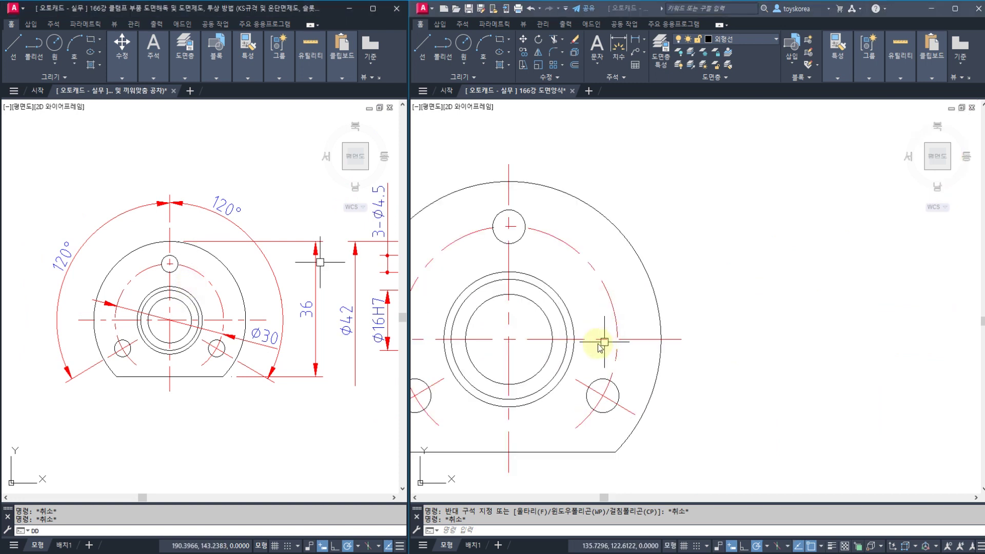
{"action": "type", "text": "I"}
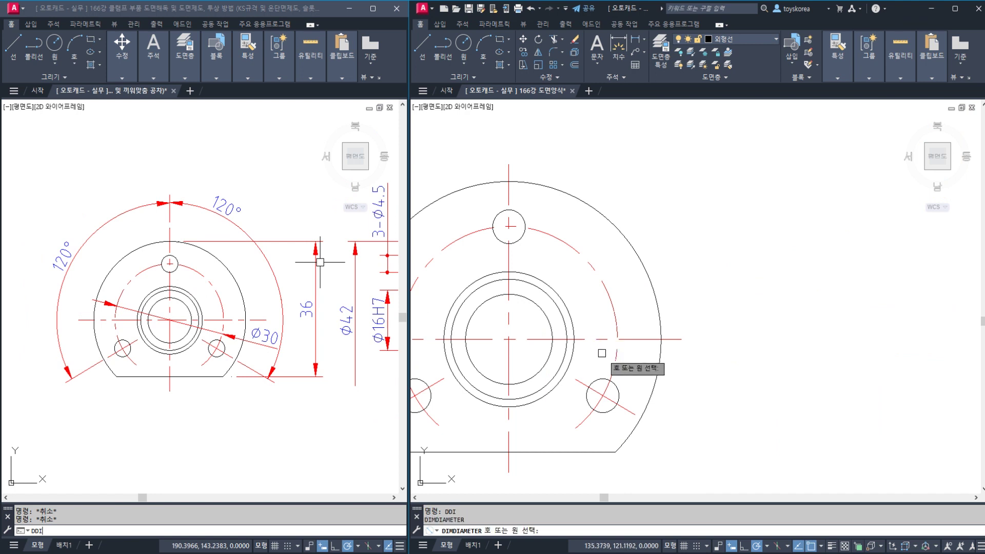
{"action": "left_click", "coordinate": [616, 372]}
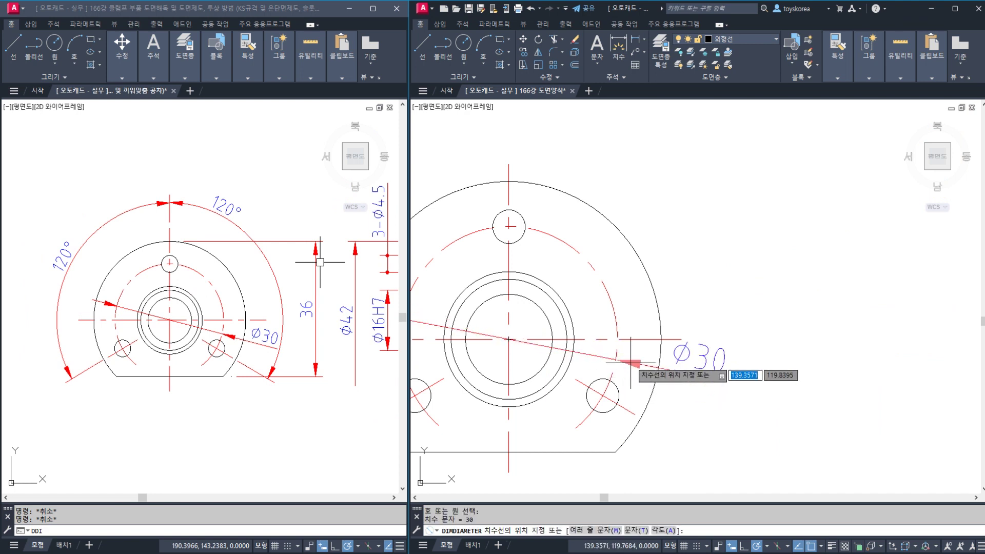
{"action": "left_click", "coordinate": [632, 358]}
{"action": "key", "text": "Escape"}
{"action": "key", "text": "Escape"}
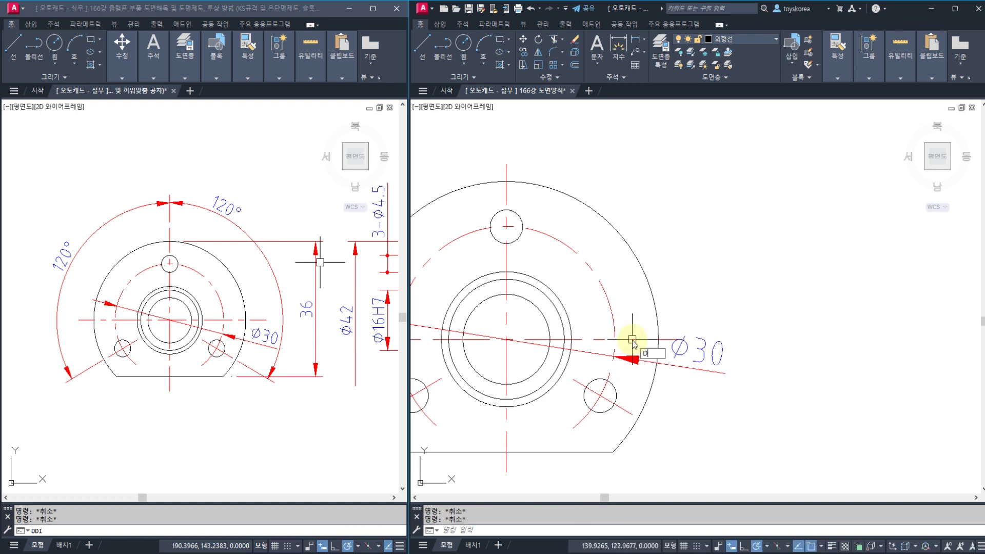
Add a vertical dimension from the flange's bottom flat to its top quadrant, placed right of the front view
{"action": "type", "text": "DIMLI"}
{"action": "key", "text": "Return"}
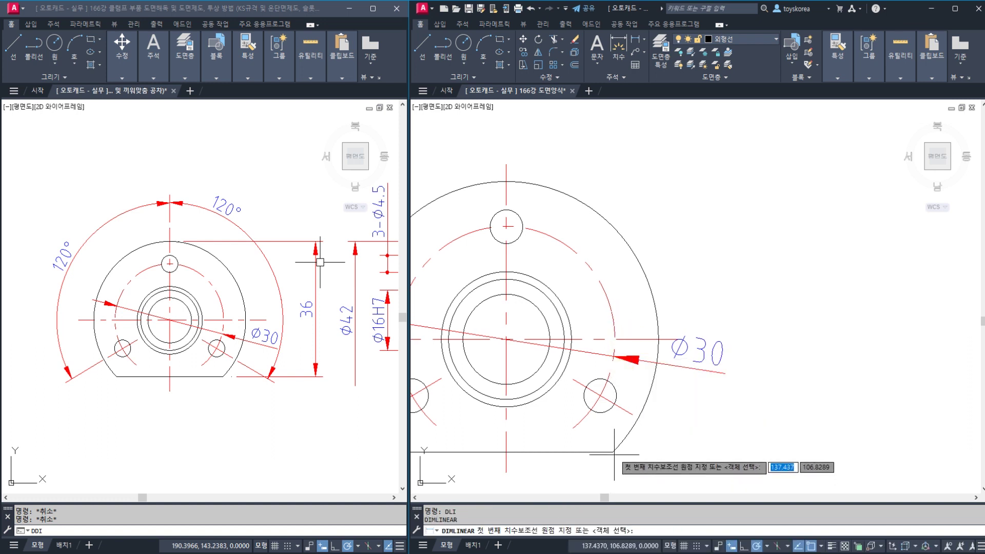
{"action": "left_click", "coordinate": [613, 451]}
{"action": "left_click", "coordinate": [507, 182]}
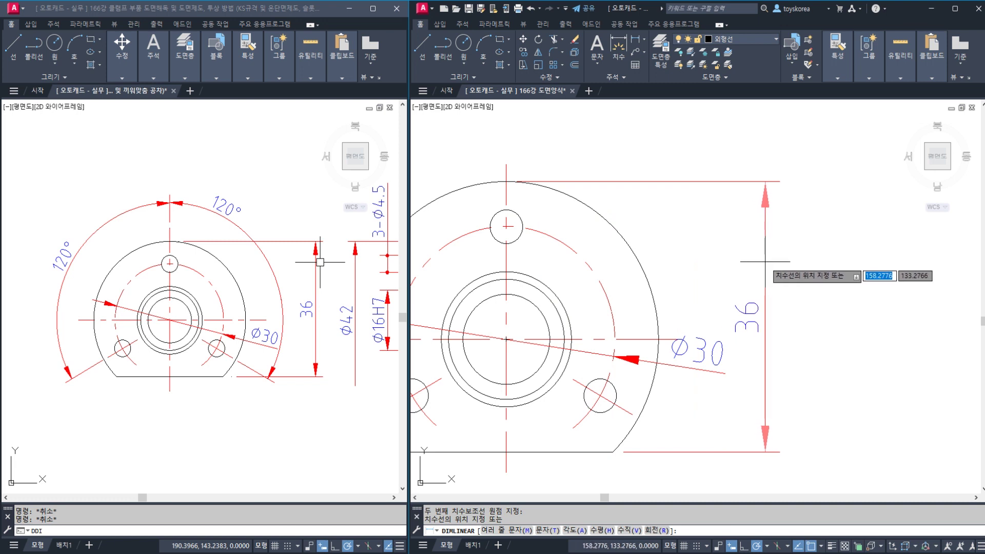
{"action": "left_click", "coordinate": [795, 263]}
Add an angular dimension between the vertical centre line and the lower-left hole's centre line, placed outside the flange in the front view
{"action": "middle_click_drag", "start_coordinate": [635, 295], "coordinate": [696, 288]}
{"action": "type", "text": "DAN"}
{"action": "key", "text": "Return"}
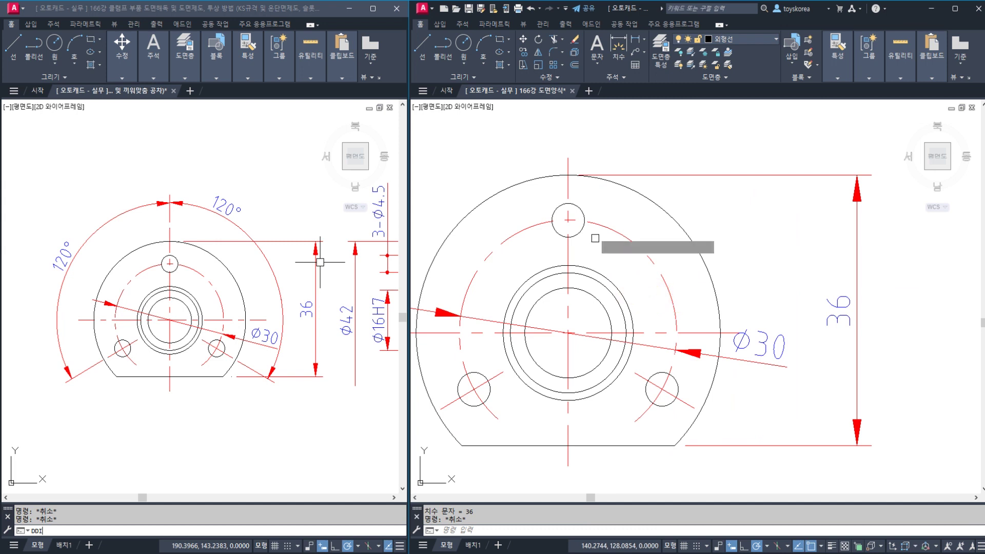
{"action": "left_click", "coordinate": [570, 186]}
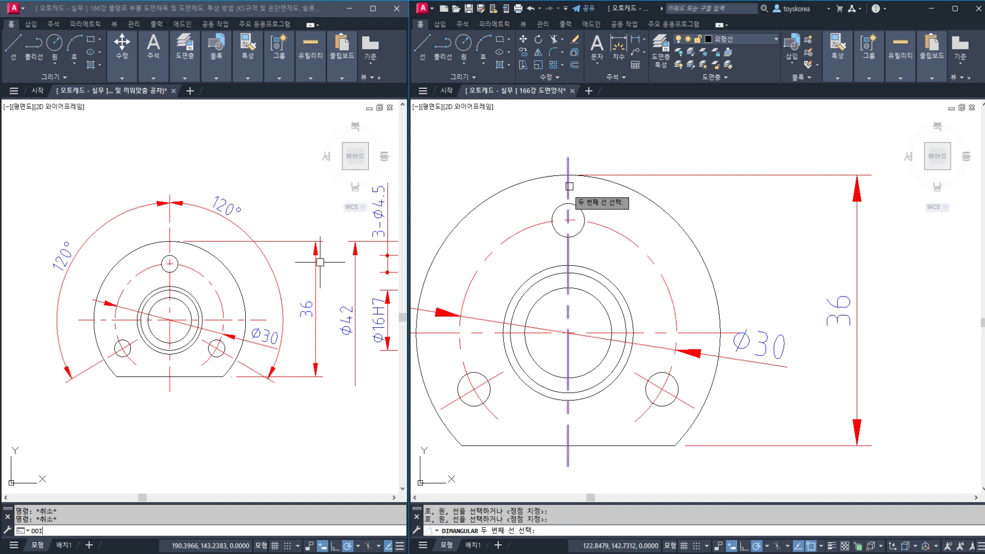
{"action": "middle_click_drag", "start_coordinate": [500, 264], "coordinate": [575, 232]}
{"action": "left_click", "coordinate": [529, 378]}
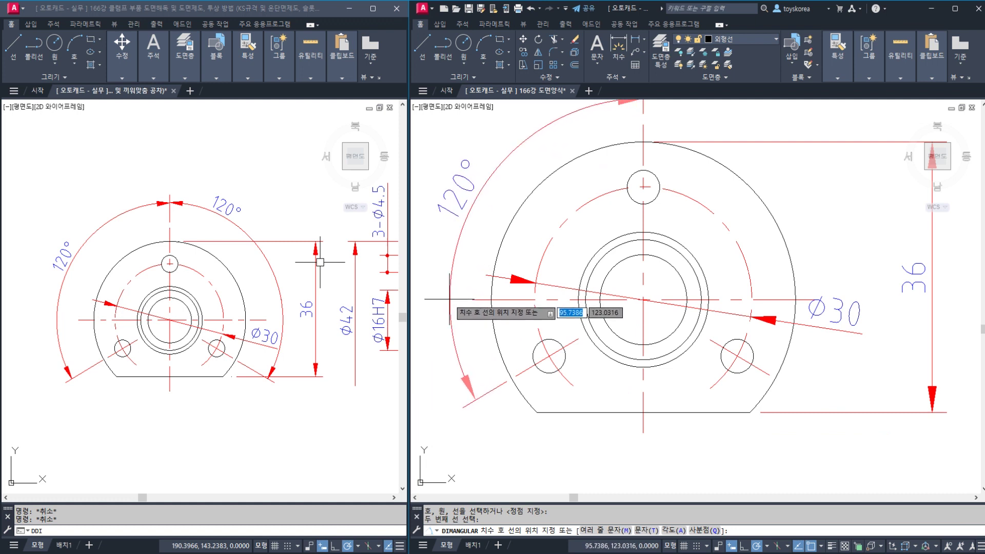
{"action": "mouse_move", "coordinate": [456, 308]}
{"action": "middle_mouse_down"}
{"action": "mouse_move", "coordinate": [462, 346]}
{"action": "mouse_move", "coordinate": [456, 326]}
{"action": "middle_mouse_up"}
{"action": "left_click", "coordinate": [456, 327]}
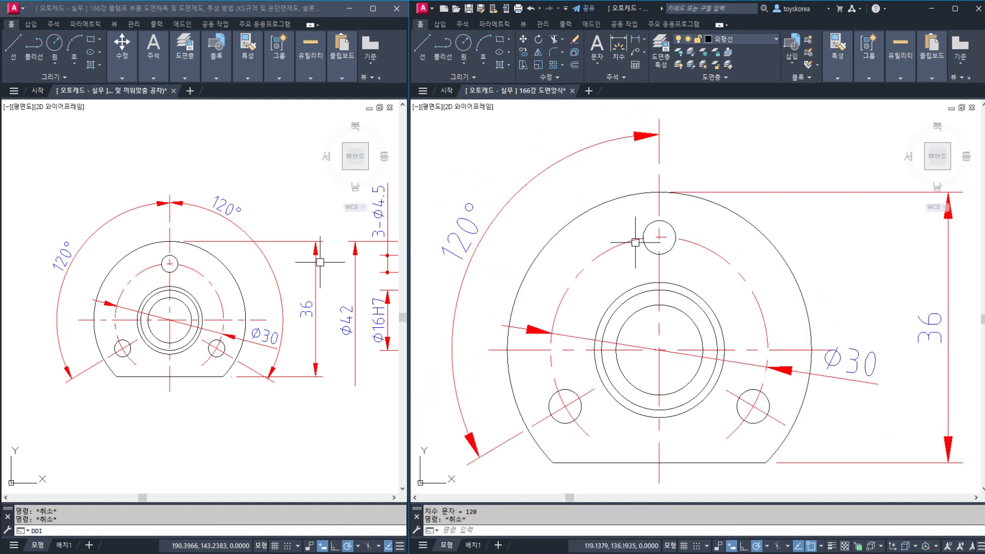
Add an angular dimension between the vertical centre line and the lower-right hole's centre line, with its arc outside the flange
{"action": "key", "text": "Return"}
{"action": "left_click", "coordinate": [658, 203]}
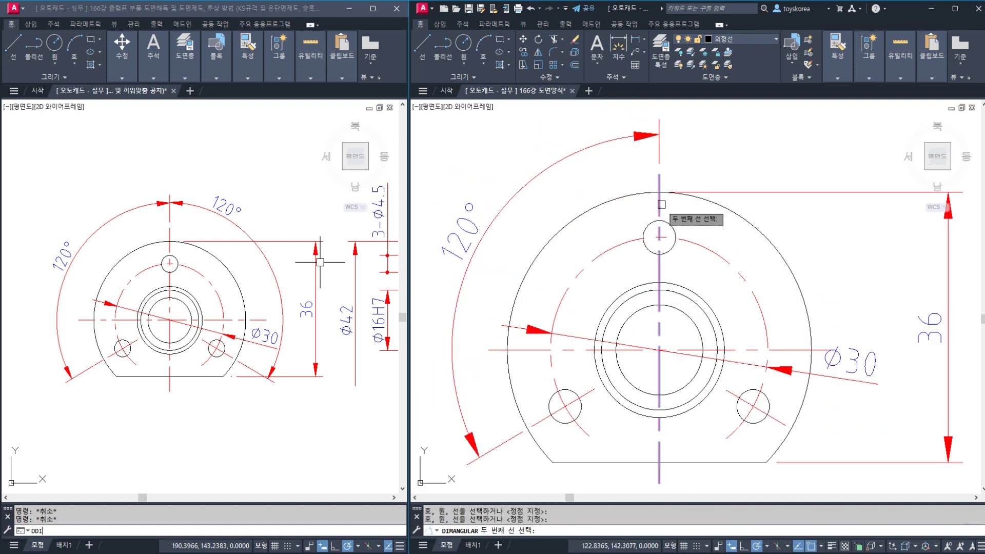
{"action": "left_click", "coordinate": [766, 412]}
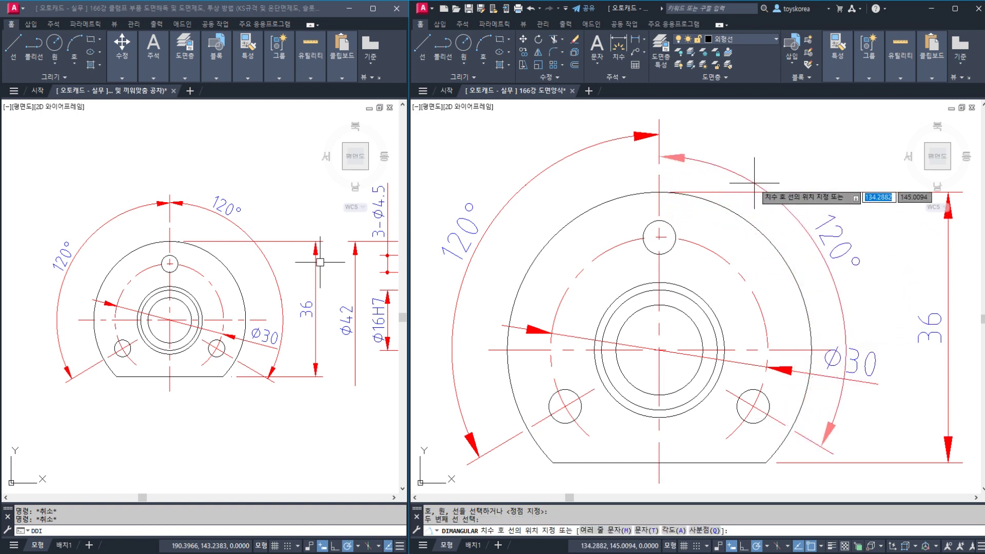
{"action": "left_click", "coordinate": [856, 224]}
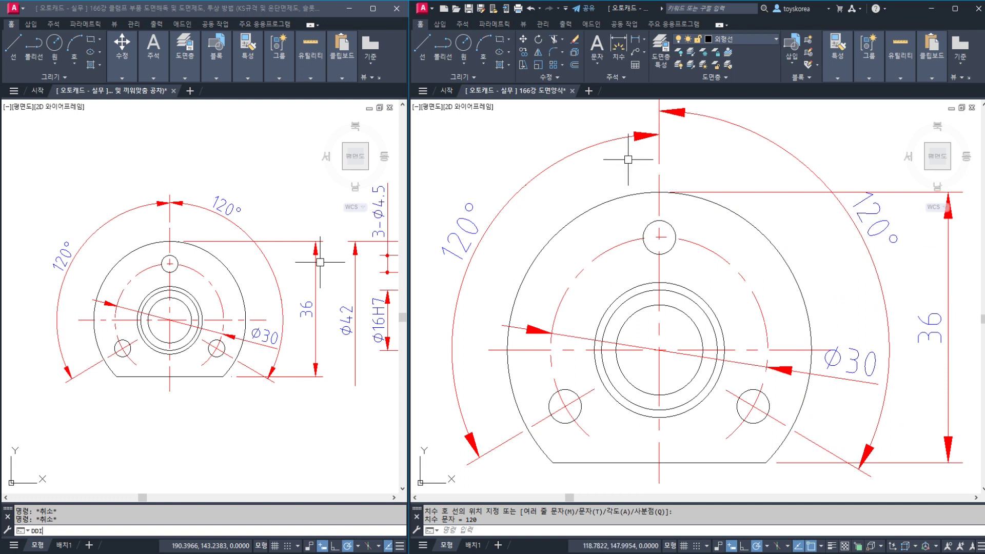
Move the left angular dimension outward so its arc lines up with the right angular dimension at the vertical centre line
{"action": "left_click", "coordinate": [597, 148]}
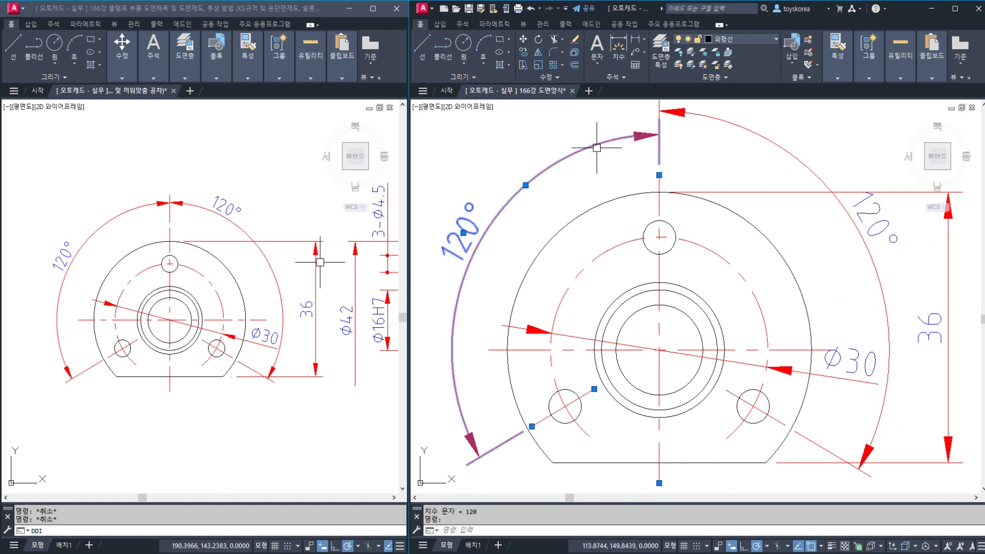
{"action": "left_click", "coordinate": [464, 232]}
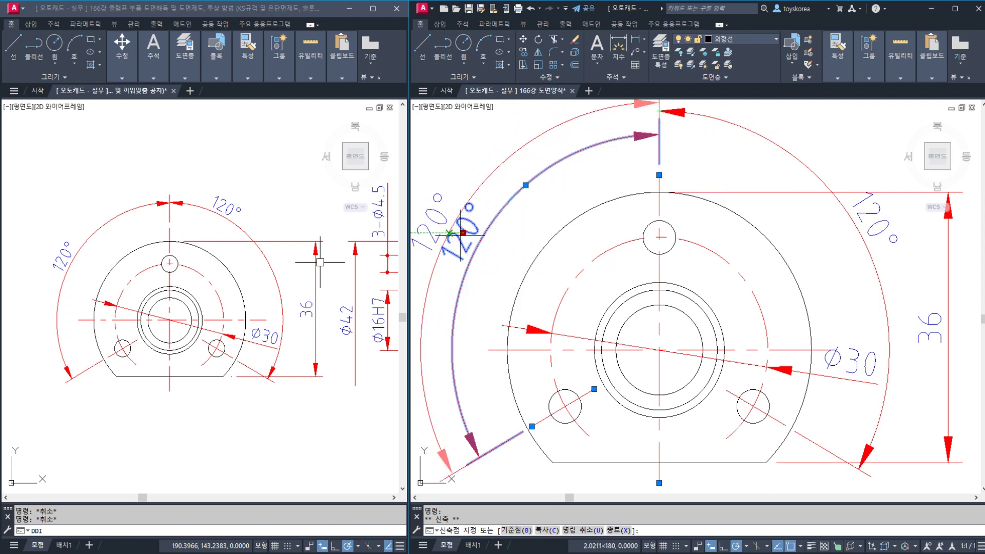
{"action": "scroll", "coordinate": [452, 231], "scroll_direction": "up", "scroll_amount": 2}
{"action": "middle_click_drag", "start_coordinate": [462, 221], "coordinate": [496, 361]}
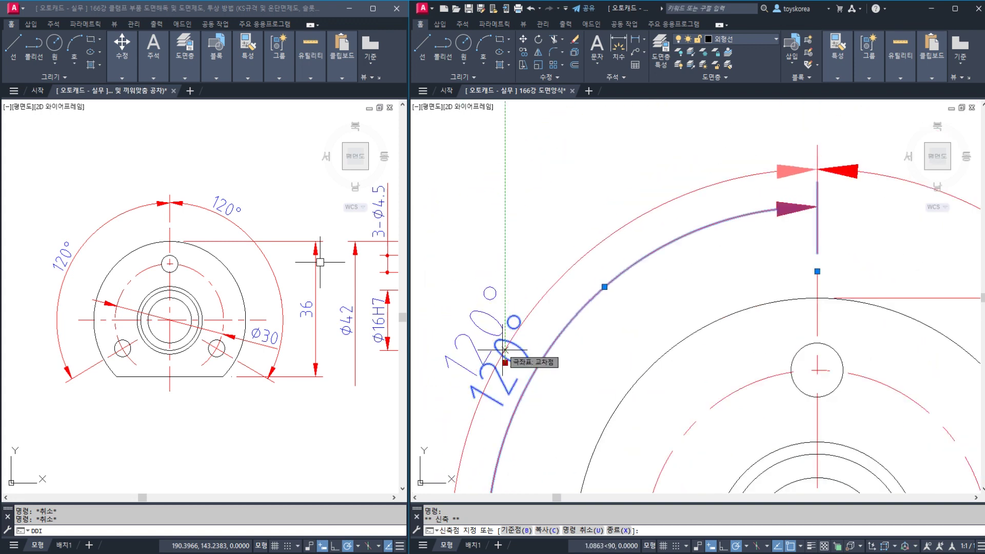
{"action": "scroll", "coordinate": [498, 355], "scroll_direction": "up", "scroll_amount": 1}
{"action": "scroll", "coordinate": [492, 360], "scroll_direction": "down", "scroll_amount": 1}
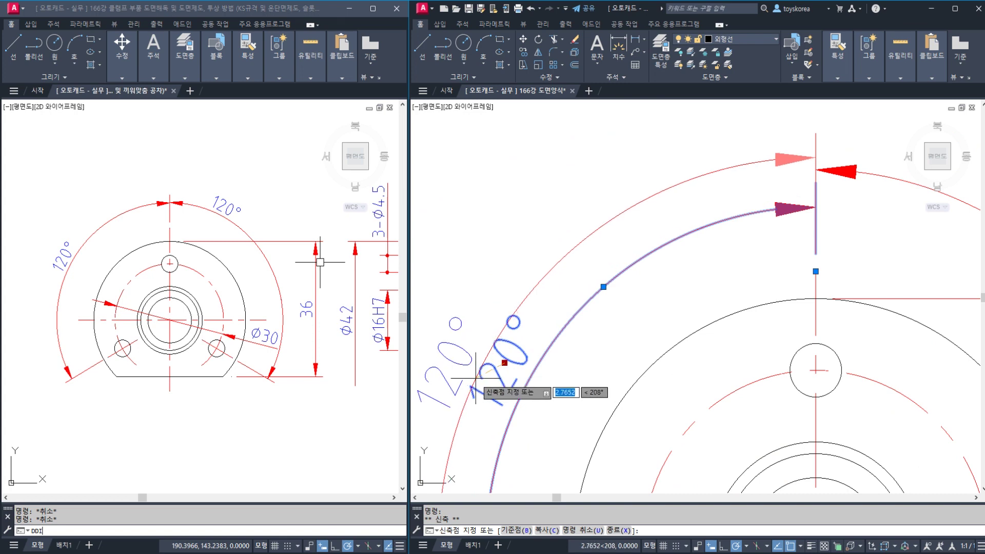
{"action": "right_click", "coordinate": [472, 407]}
{"action": "left_click", "coordinate": [475, 414]}
{"action": "scroll", "coordinate": [475, 413], "scroll_direction": "down", "scroll_amount": 3}
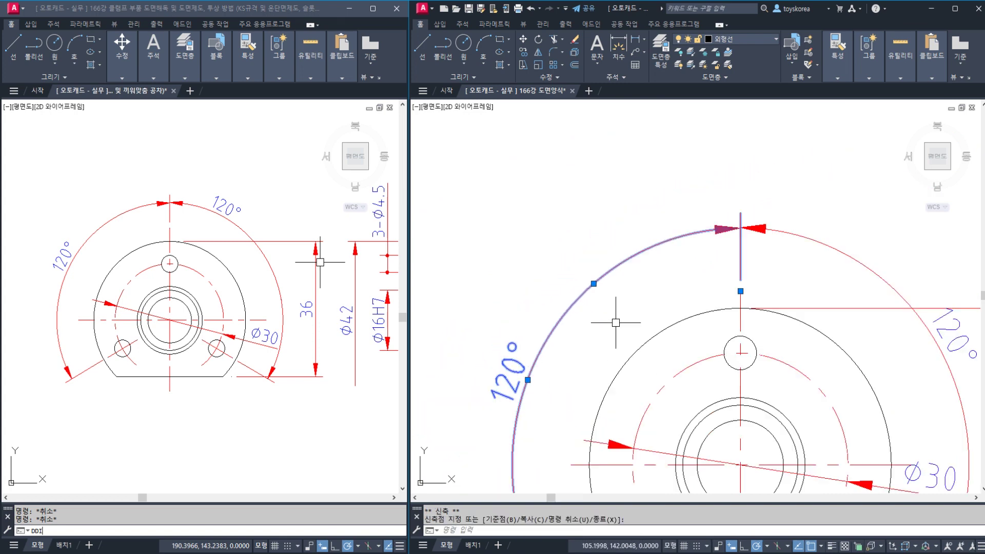
{"action": "key", "text": "Escape"}
{"action": "mouse_move", "coordinate": [765, 287]}
{"action": "middle_mouse_down"}
{"action": "mouse_move", "coordinate": [662, 272]}
{"action": "mouse_move", "coordinate": [593, 242]}
{"action": "middle_mouse_up"}
{"action": "key", "text": "Escape"}
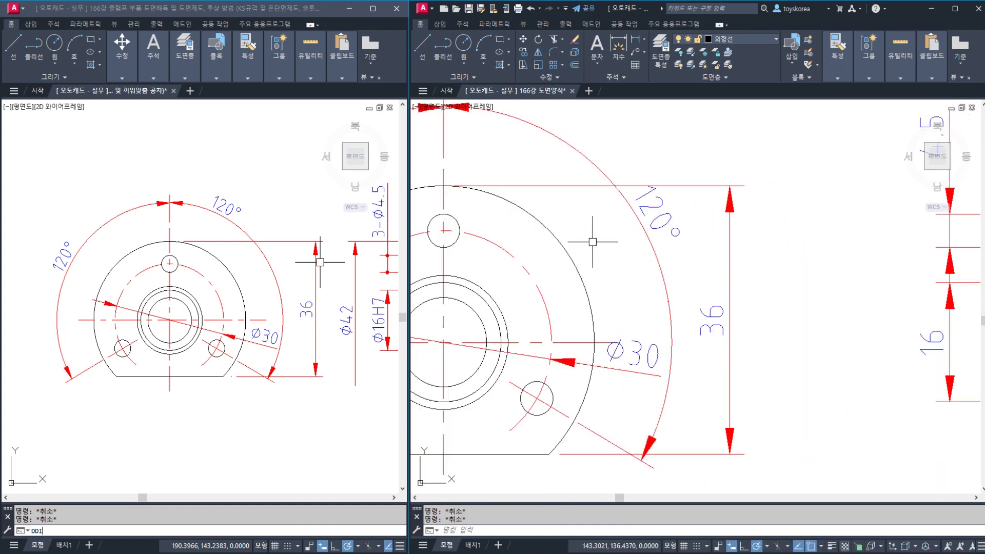
Shift the right angular dimension's text up along its arc toward the vertical centre line, and save the drawing
{"action": "left_click", "coordinate": [665, 217]}
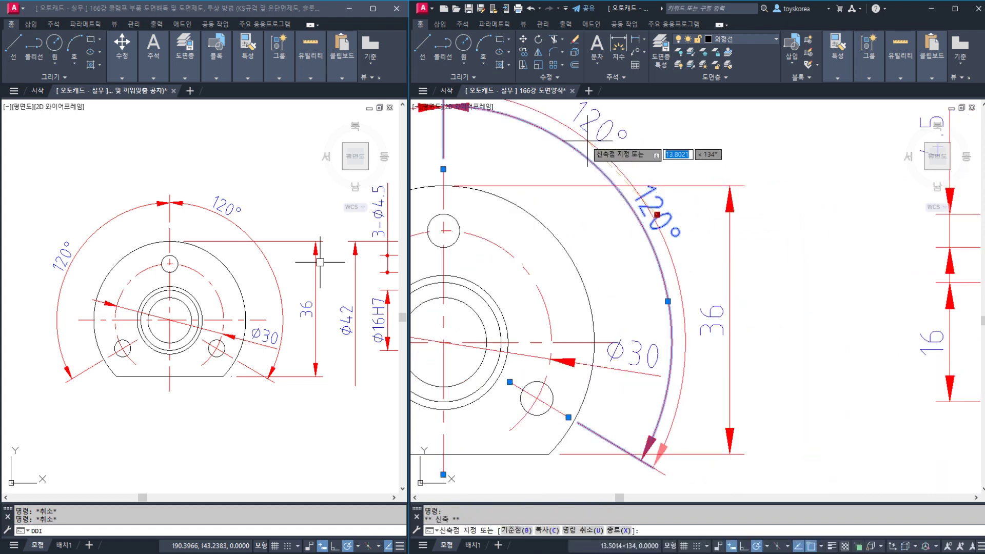
{"action": "right_click", "coordinate": [641, 149]}
{"action": "left_click", "coordinate": [653, 233]}
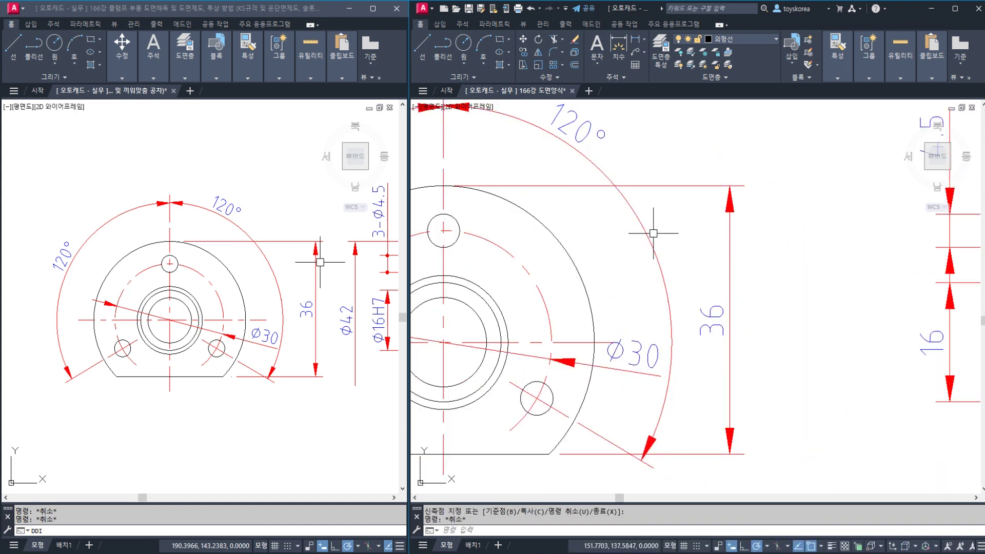
{"action": "scroll", "coordinate": [653, 234], "scroll_direction": "down", "scroll_amount": 2}
{"action": "key", "text": "Escape"}
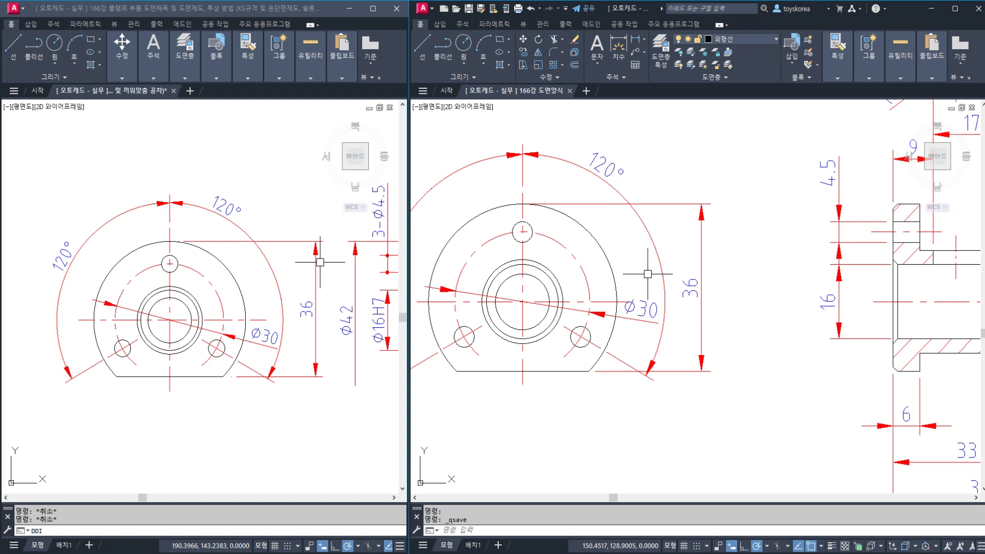
Compare the reference section view's dimensions with the redrawn section and front views to find what is still missing
{"action": "left_click", "coordinate": [339, 353]}
{"action": "middle_click_drag", "start_coordinate": [270, 354], "coordinate": [244, 356]}
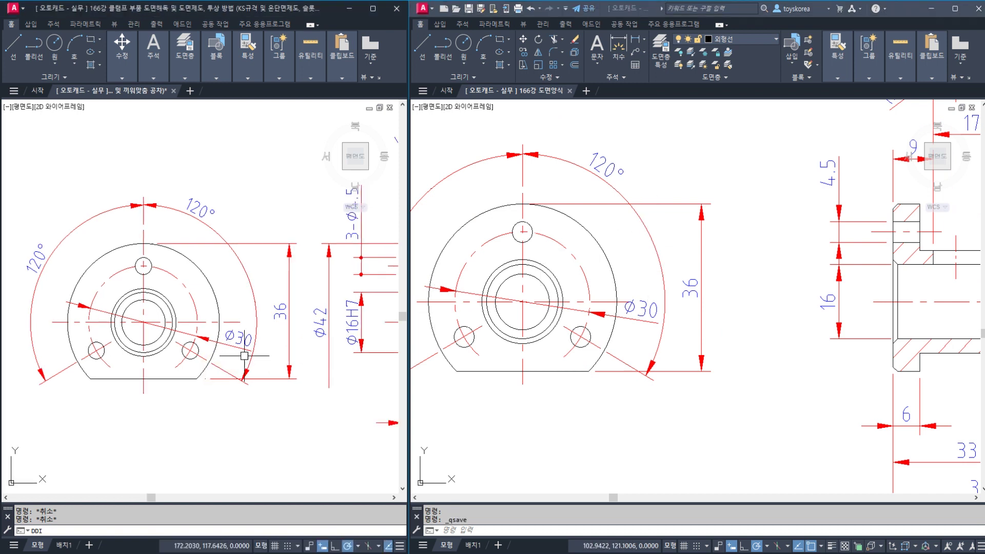
{"action": "scroll", "coordinate": [262, 330], "scroll_direction": "down", "scroll_amount": 2}
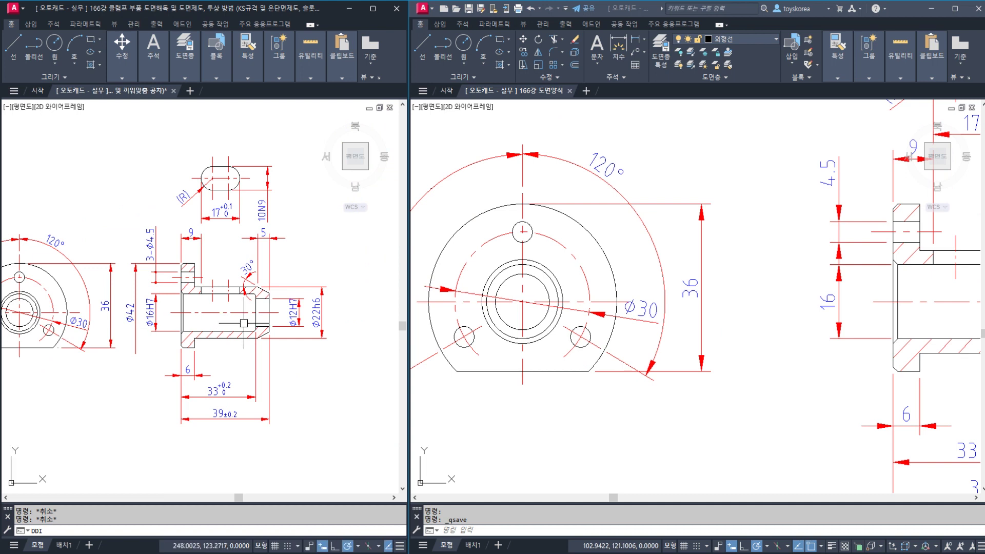
{"action": "scroll", "coordinate": [244, 324], "scroll_direction": "up", "scroll_amount": 2}
{"action": "middle_click_drag", "start_coordinate": [702, 361], "coordinate": [544, 355]}
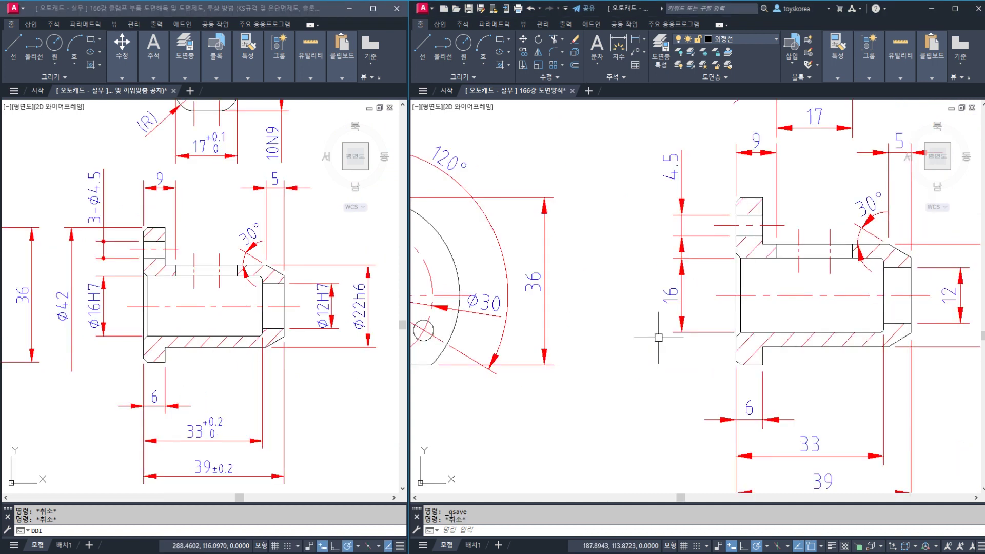
{"action": "left_click", "coordinate": [656, 301]}
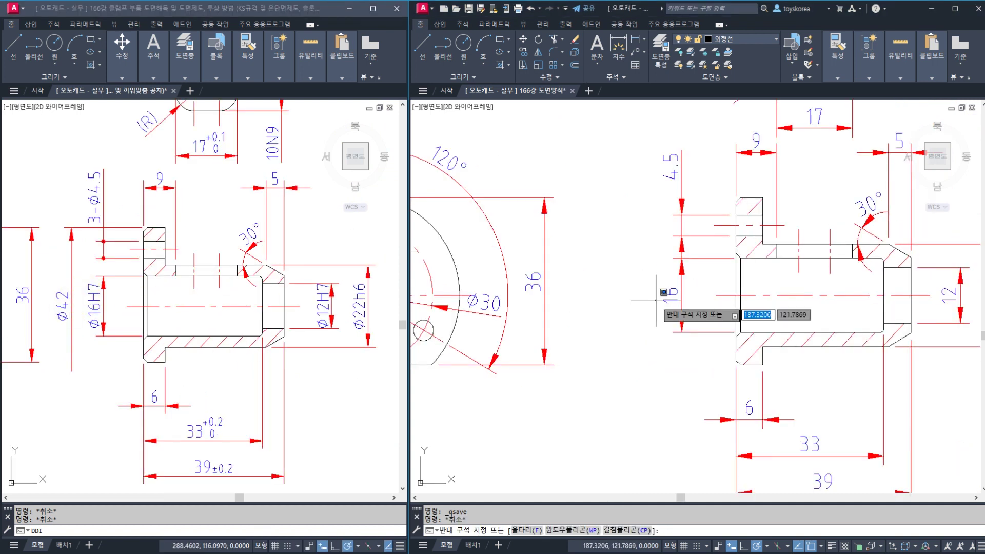
{"action": "key", "text": "Escape"}
{"action": "key", "text": "Escape"}
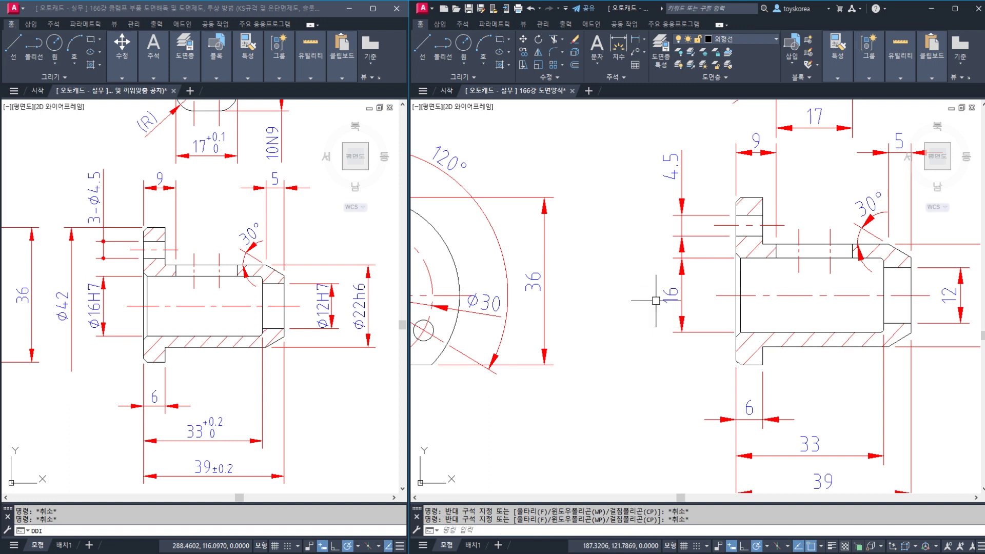
{"action": "left_click", "coordinate": [136, 325]}
{"action": "key", "text": "Escape"}
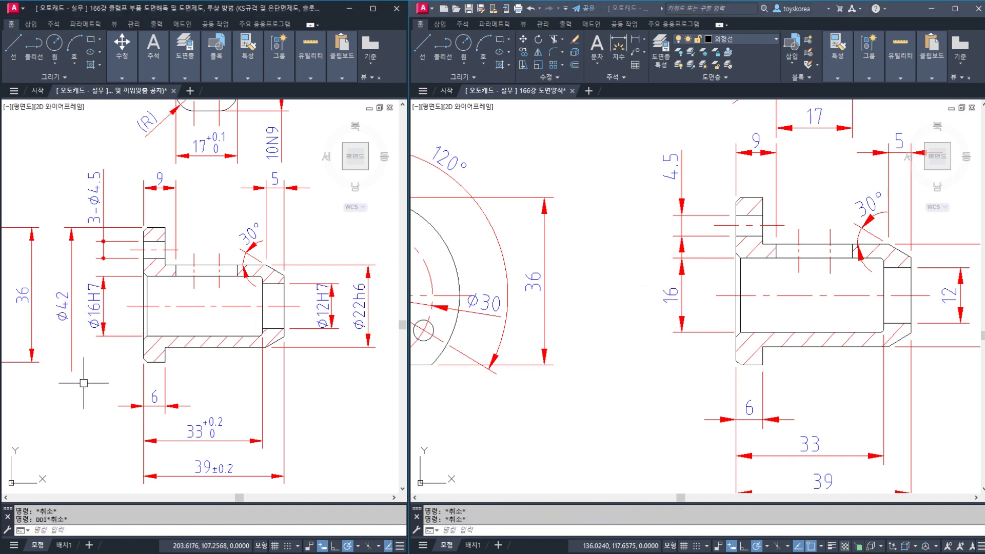
{"action": "middle_click_drag", "start_coordinate": [462, 295], "coordinate": [526, 298]}
{"action": "left_click", "coordinate": [515, 256]}
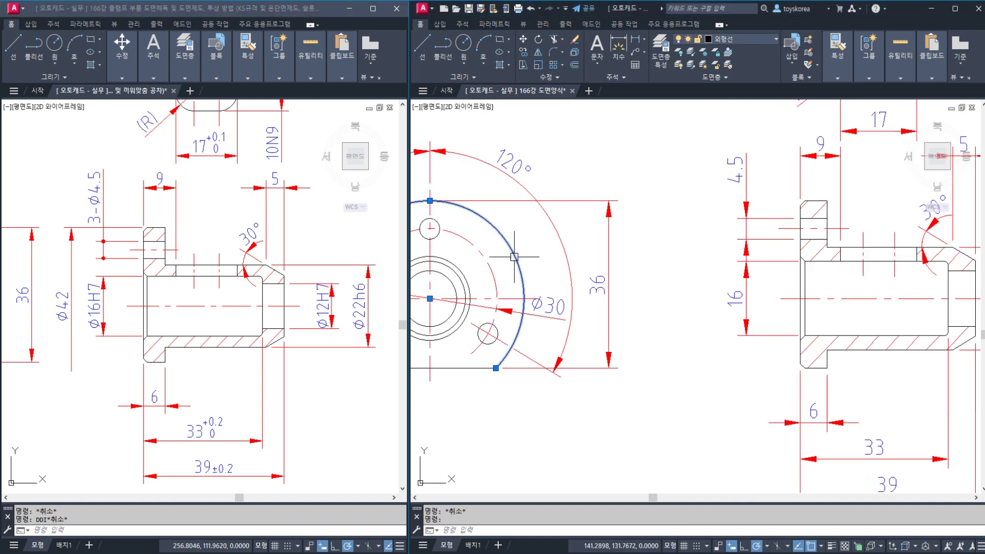
{"action": "key", "text": "Escape"}
{"action": "middle_click_drag", "start_coordinate": [742, 286], "coordinate": [712, 285]}
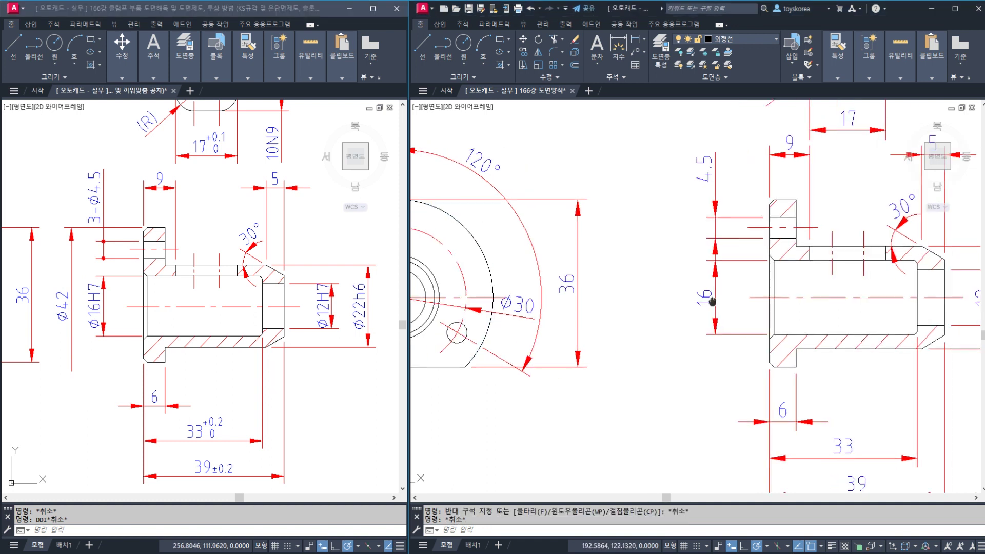
Mirror the flange's top edge in the section view about the bushing's horizontal axis, keeping the original
{"action": "left_click", "coordinate": [788, 200]}
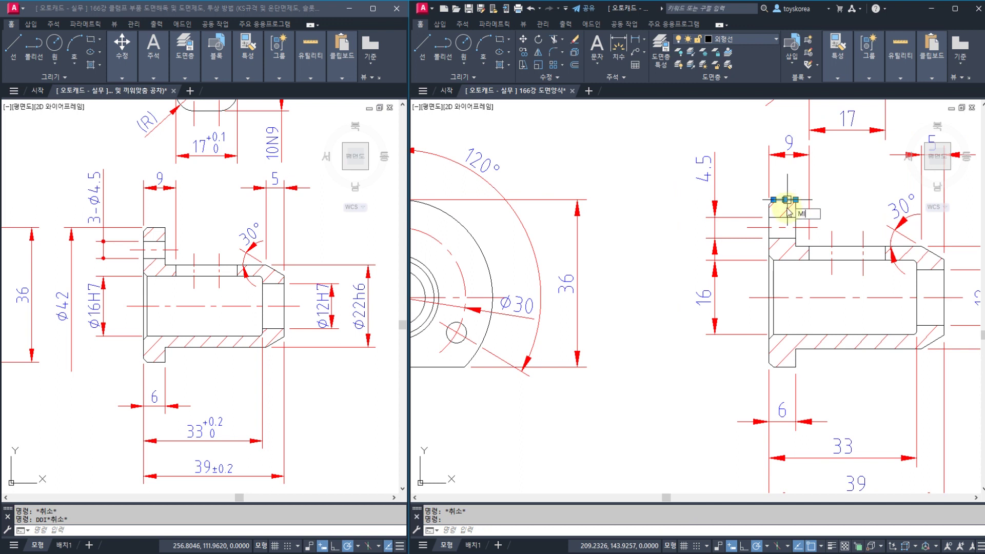
{"action": "type", "text": "mi"}
{"action": "key", "text": "space"}
{"action": "left_click", "coordinate": [765, 297]}
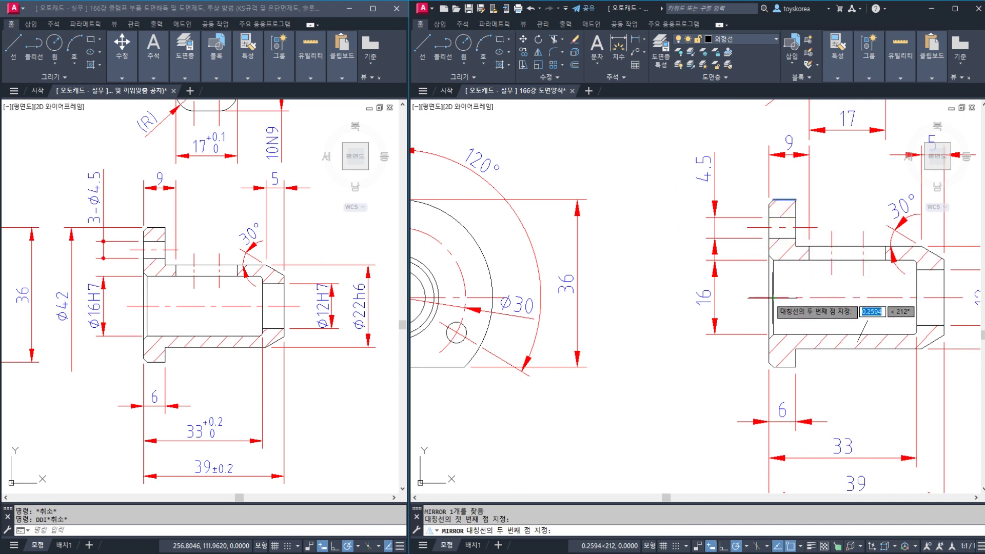
{"action": "left_click", "coordinate": [768, 301]}
{"action": "key", "text": "Return"}
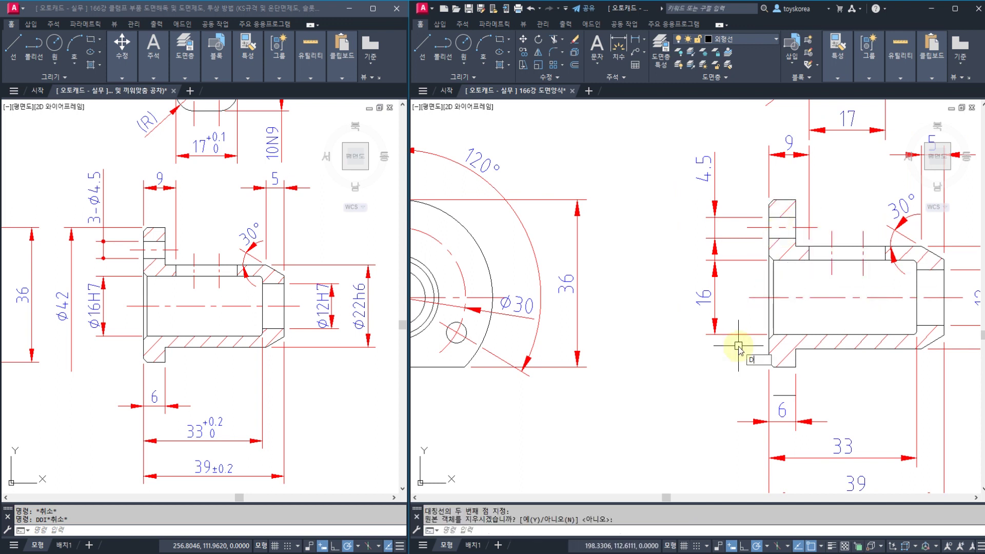
Add a vertical dimension from the mirrored edge to the flange's top edge, placed left of the bore dimension in the section view
{"action": "type", "text": "DIMLI"}
{"action": "key", "text": "space"}
{"action": "left_click", "coordinate": [773, 396]}
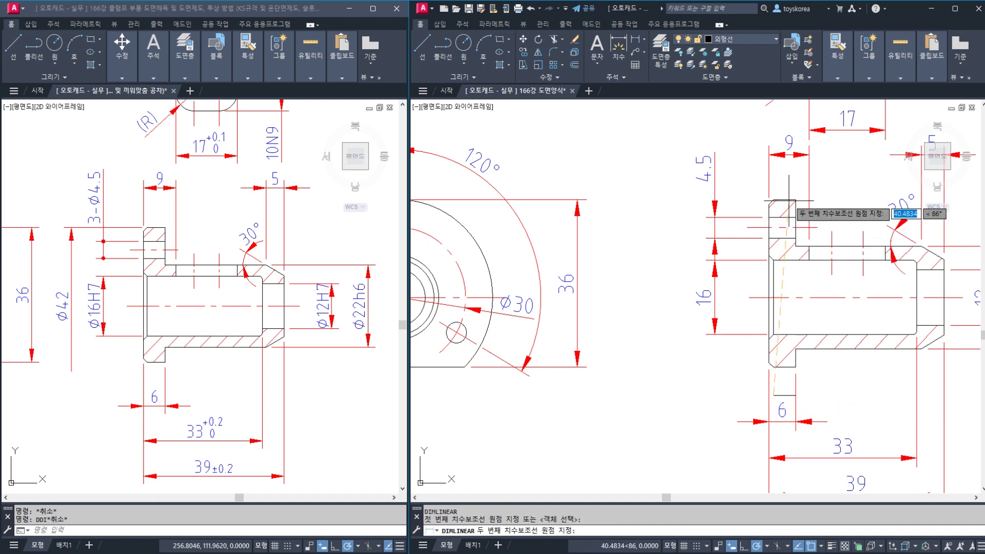
{"action": "left_click", "coordinate": [770, 200]}
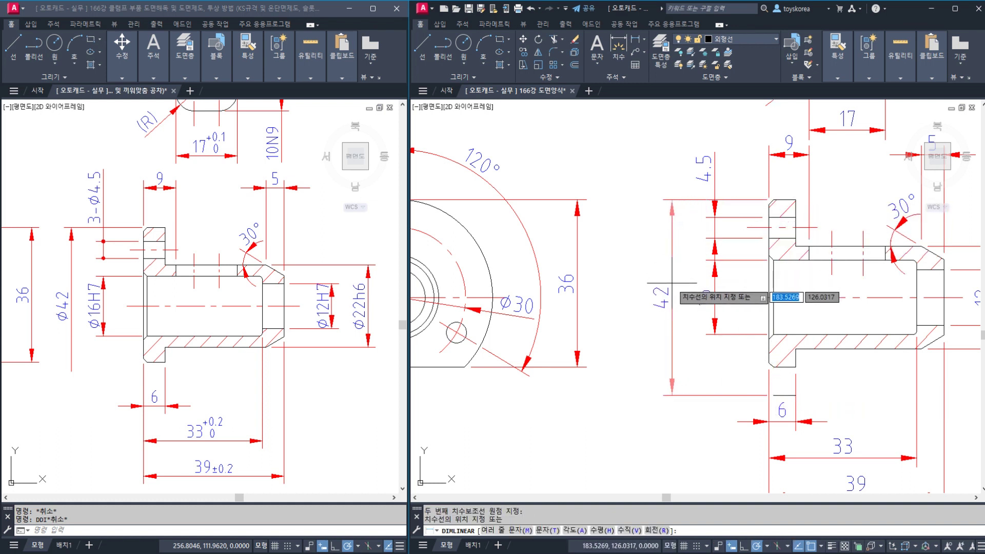
{"action": "left_click", "coordinate": [678, 307]}
{"action": "key", "text": "Escape"}
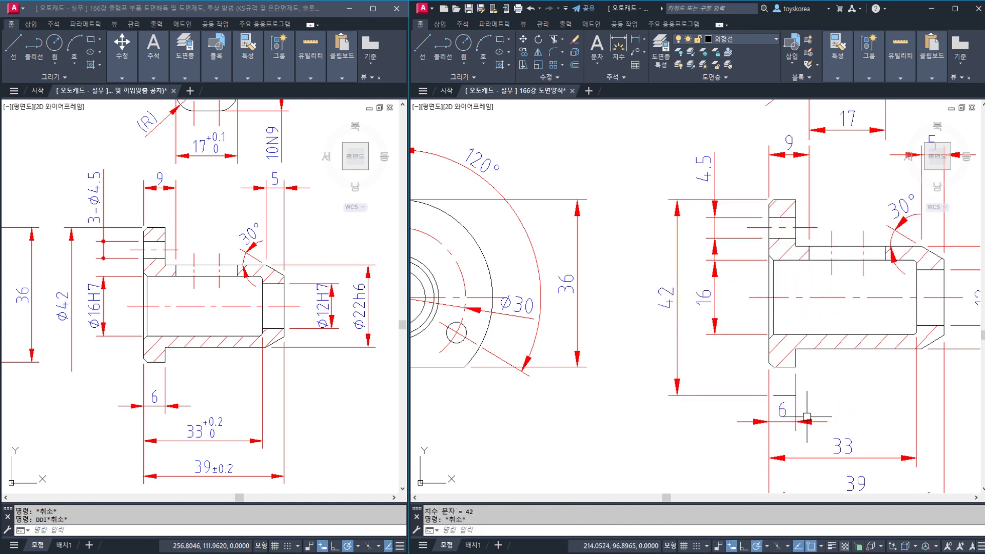
Erase the mirrored helper line below the flange in the section view and save the drawing
{"action": "type", "text": "E"}
{"action": "key", "text": "space"}
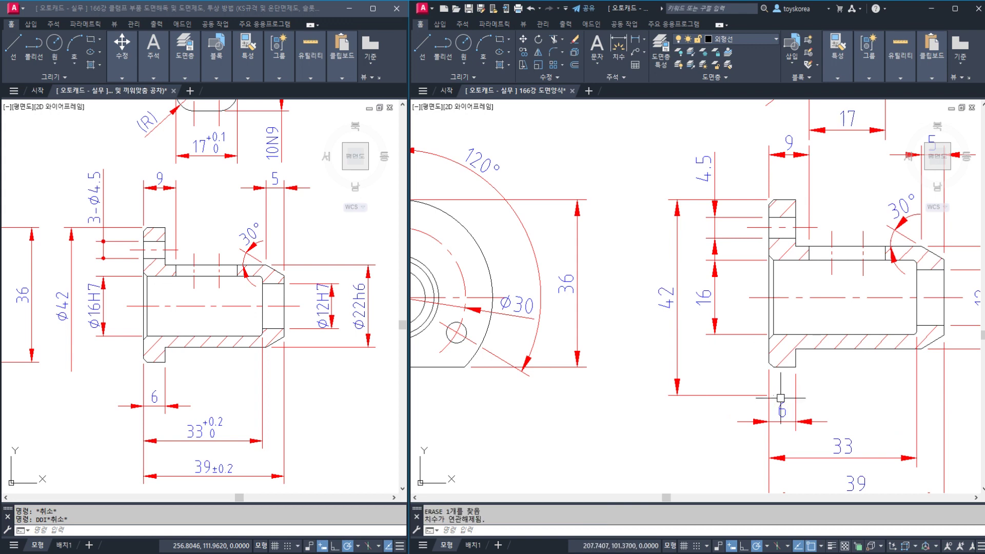
{"action": "middle_click_drag", "start_coordinate": [770, 399], "coordinate": [649, 390]}
{"action": "key", "text": "ctrl+s"}
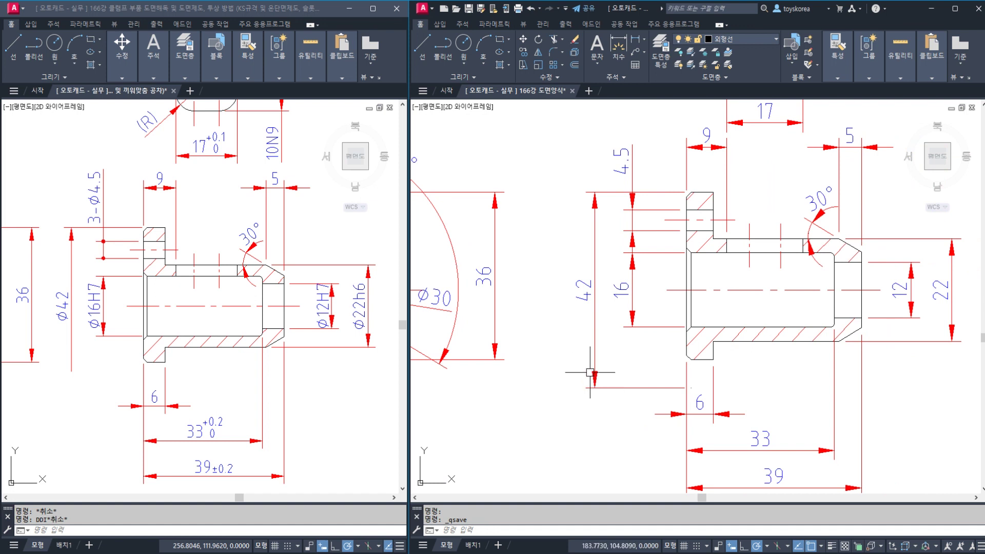
Add the diameter prefix %%C to the 42 dimension of the flange in the section view
{"action": "scroll", "coordinate": [590, 373], "scroll_direction": "down", "scroll_amount": 2}
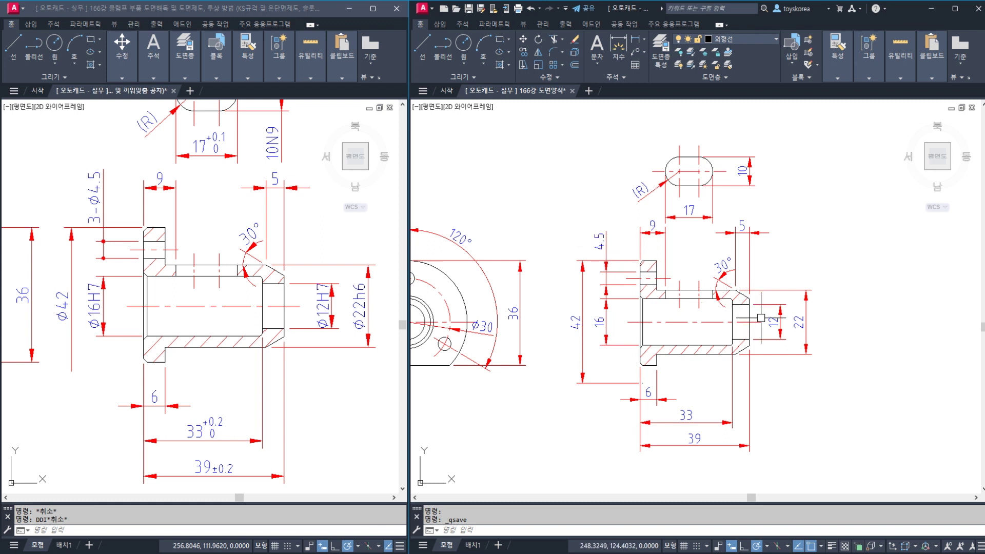
{"action": "key", "text": "Escape"}
{"action": "key", "text": "Escape"}
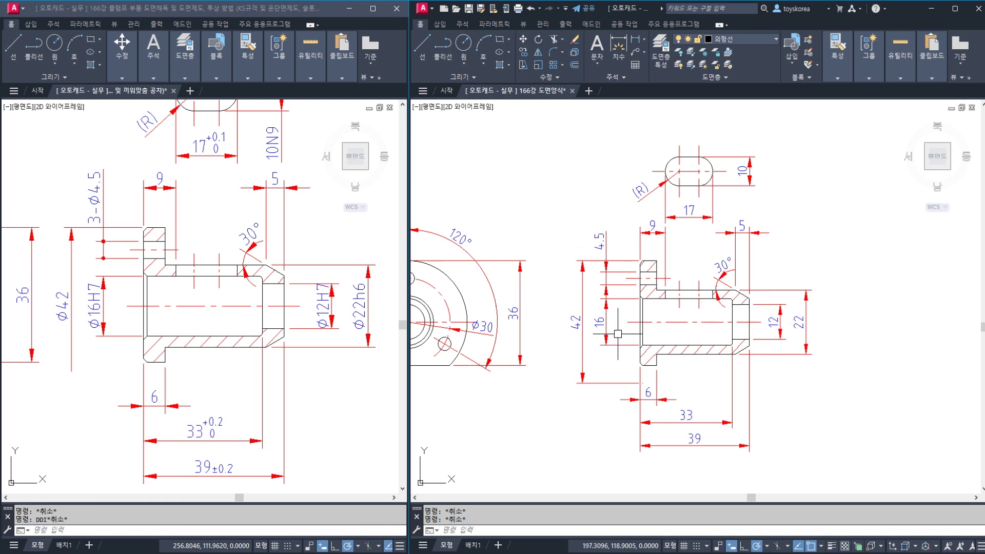
{"action": "left_click", "coordinate": [580, 327]}
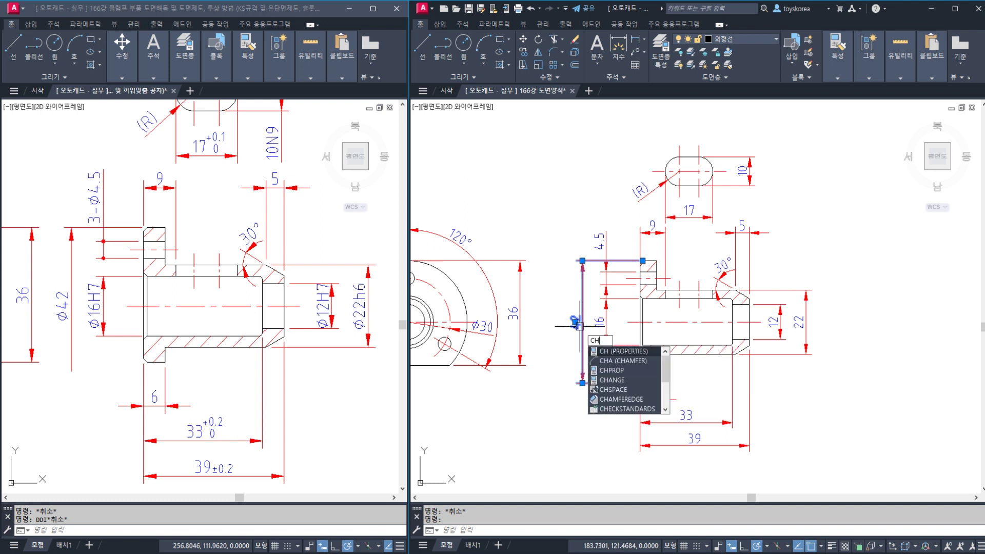
{"action": "key", "text": "ctrl+1"}
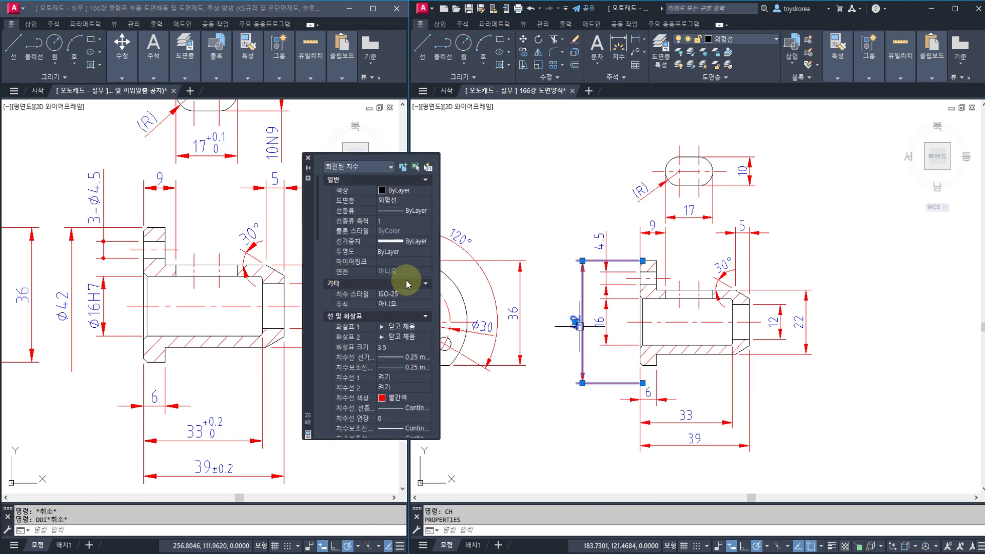
{"action": "scroll", "coordinate": [396, 286], "scroll_direction": "down", "scroll_amount": 5}
{"action": "scroll", "coordinate": [402, 293], "scroll_direction": "down", "scroll_amount": 10}
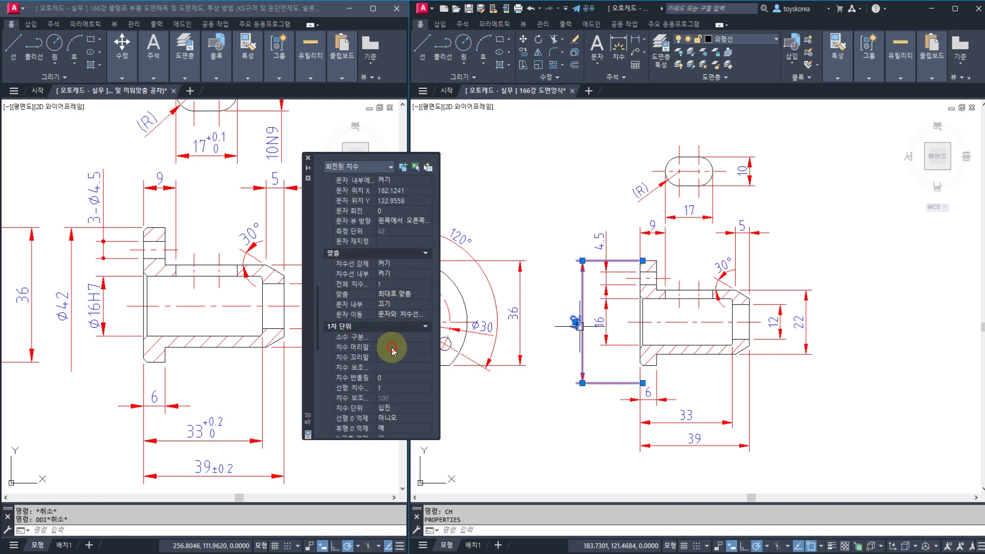
{"action": "left_click", "coordinate": [392, 348]}
{"action": "type", "text": "%%C"}
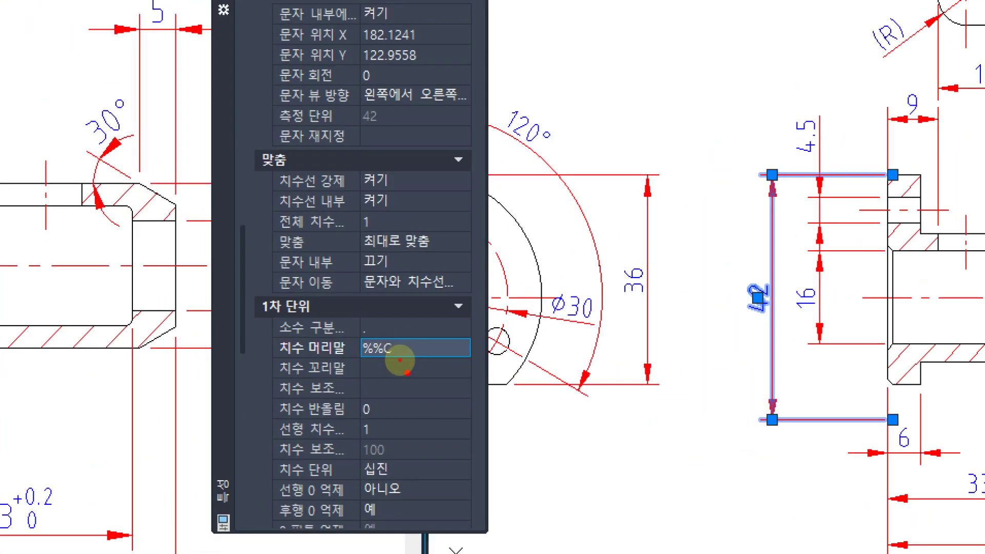
{"action": "mouse_move", "coordinate": [400, 361]}
{"action": "left_mouse_down"}
{"action": "mouse_move", "coordinate": [377, 317]}
{"action": "mouse_move", "coordinate": [402, 375]}
{"action": "left_mouse_up"}
{"action": "mouse_move", "coordinate": [770, 333]}
{"action": "left_mouse_down"}
{"action": "mouse_move", "coordinate": [749, 359]}
{"action": "mouse_move", "coordinate": [787, 320]}
{"action": "left_mouse_up"}
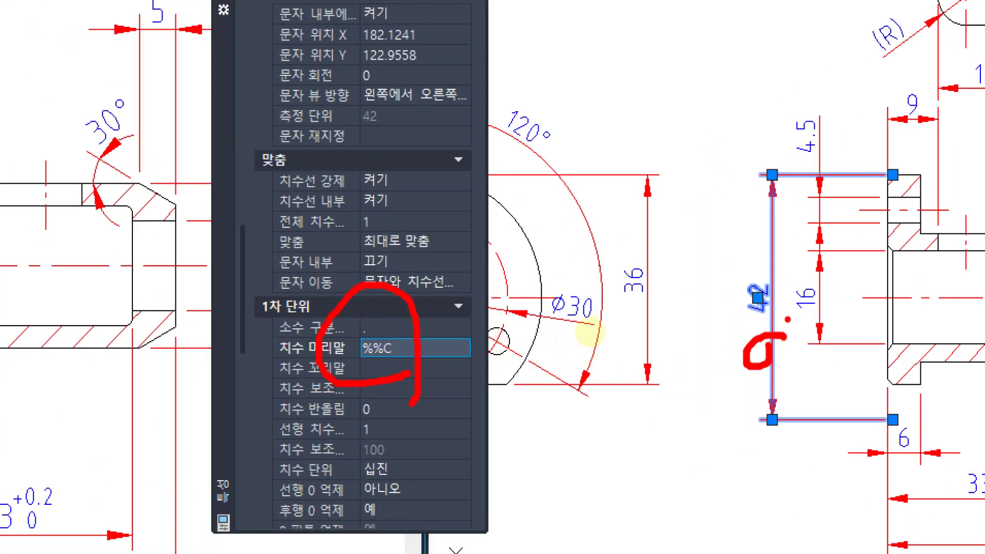
{"action": "left_click_drag", "start_coordinate": [688, 418], "coordinate": [788, 317]}
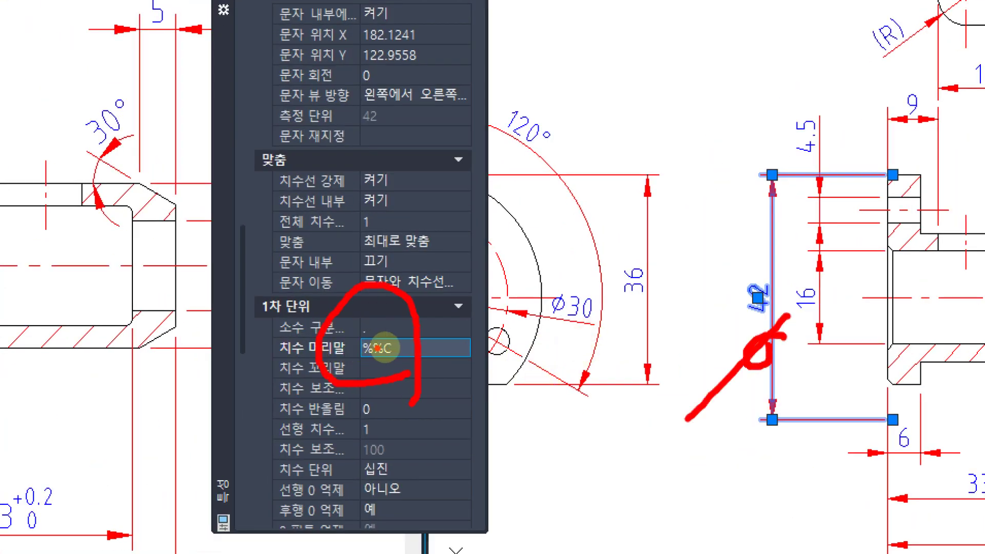
{"action": "key", "text": "Return"}
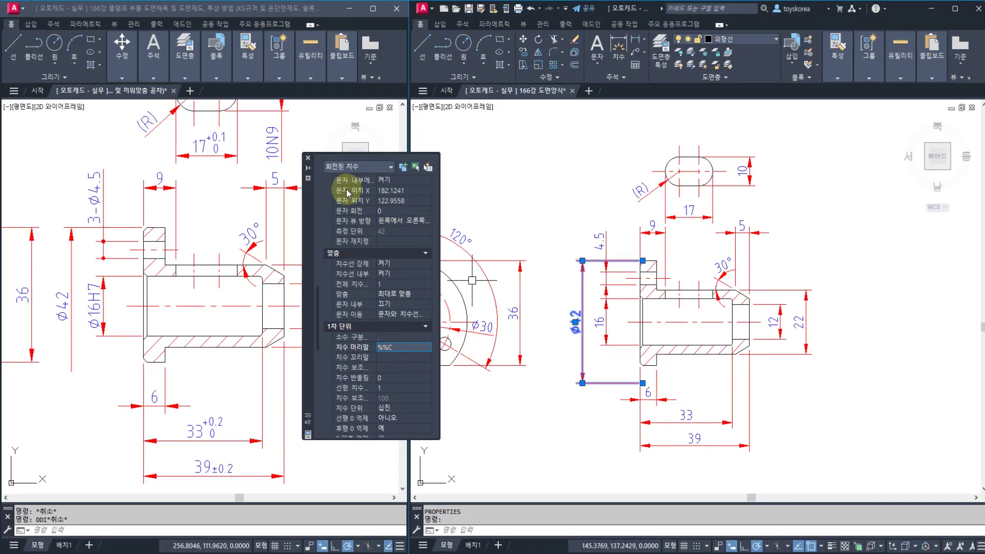
{"action": "left_click", "coordinate": [308, 158]}
{"action": "key", "text": "Escape"}
{"action": "key", "text": "Escape"}
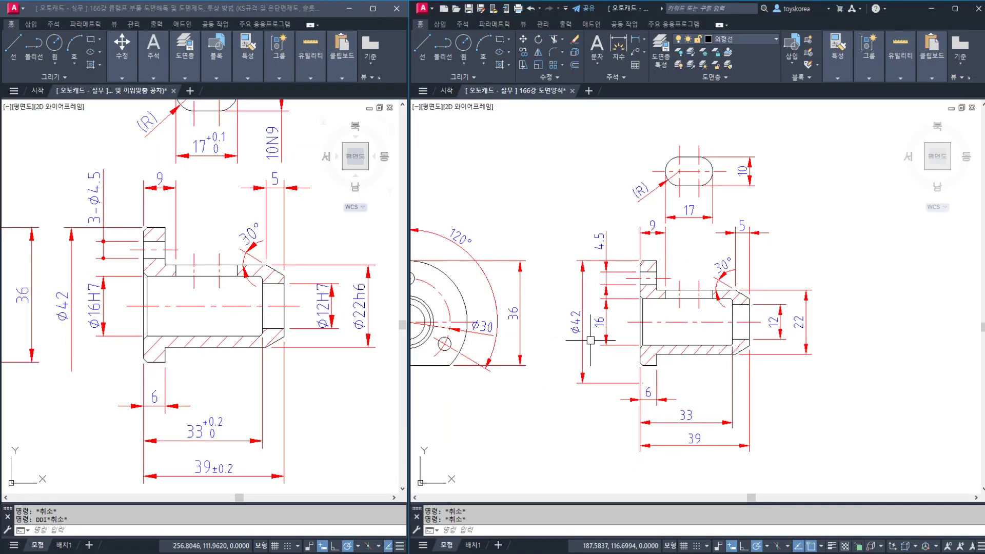
Match the properties of the Ø42 dimension onto the 16, 4.5, 12 and 22 dimensions in the section view
{"action": "scroll", "coordinate": [591, 341], "scroll_direction": "up", "scroll_amount": 2}
{"action": "type", "text": "MA"}
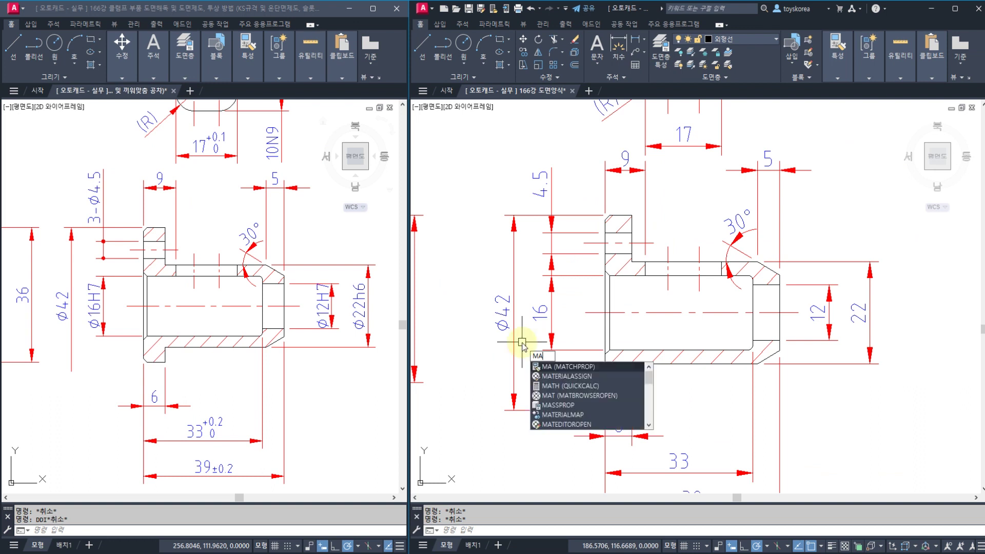
{"action": "key", "text": "Return"}
{"action": "left_click", "coordinate": [514, 323]}
{"action": "left_click", "coordinate": [543, 315]}
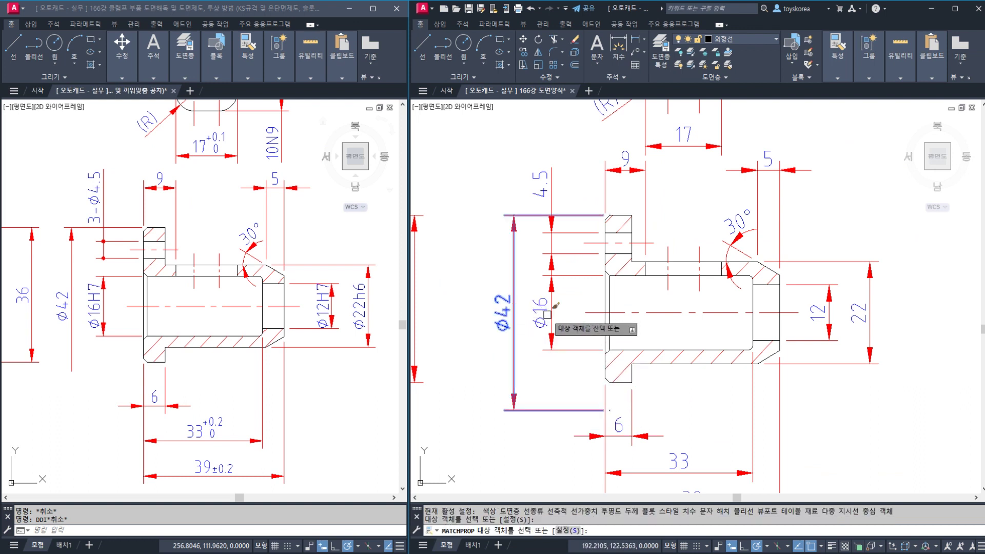
{"action": "left_click", "coordinate": [544, 196]}
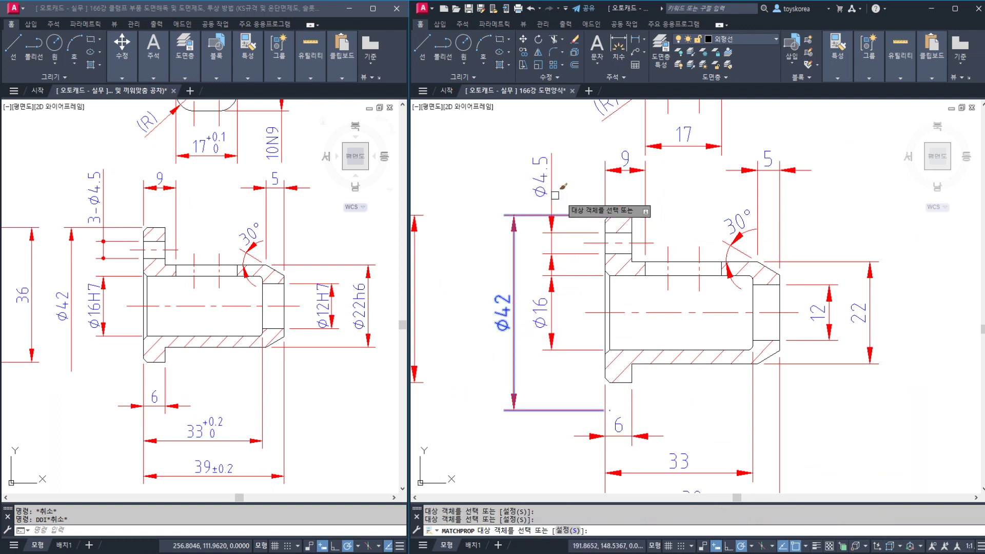
{"action": "left_click", "coordinate": [819, 311]}
{"action": "left_click", "coordinate": [858, 312]}
{"action": "key", "text": "Escape"}
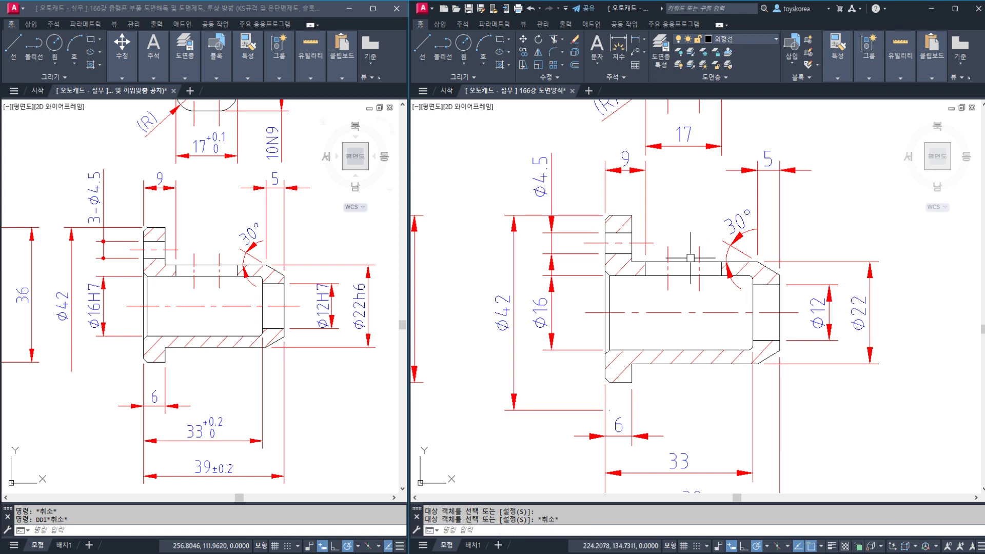
Explode the Ø42 flange dimension in the section view into separate objects
{"action": "scroll", "coordinate": [691, 258], "scroll_direction": "down", "scroll_amount": 2}
{"action": "key", "text": "Escape"}
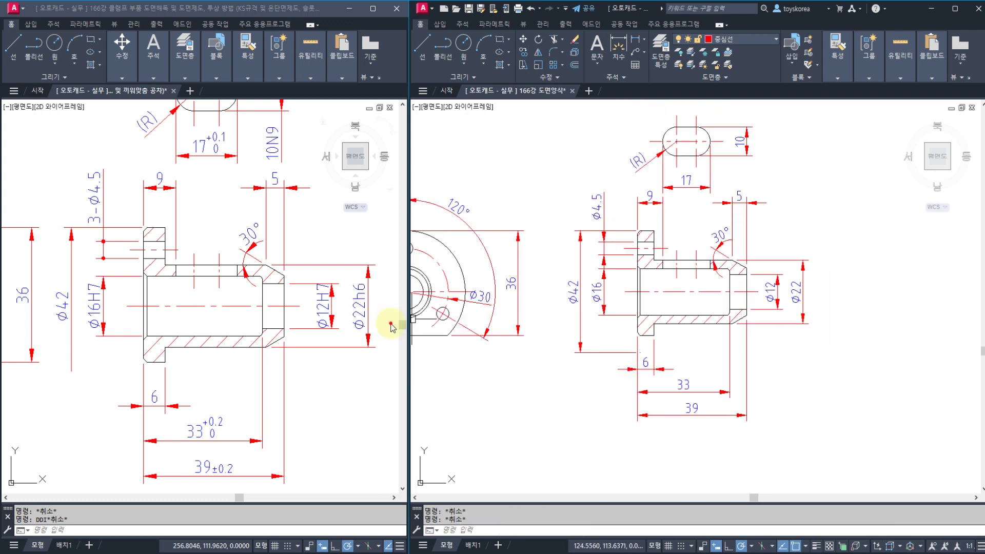
{"action": "left_click", "coordinate": [387, 322]}
{"action": "middle_click_drag", "start_coordinate": [21, 332], "coordinate": [147, 308]}
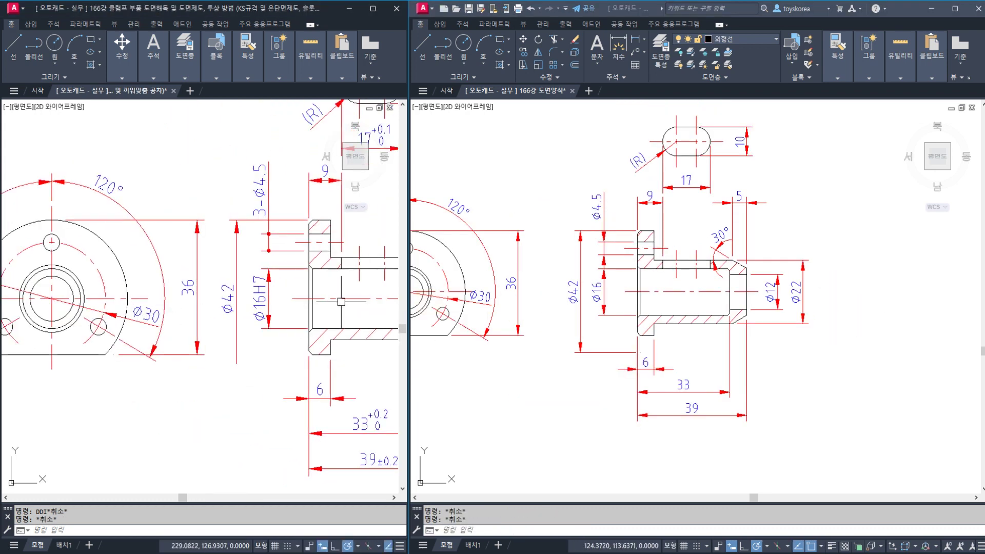
{"action": "left_click", "coordinate": [577, 297]}
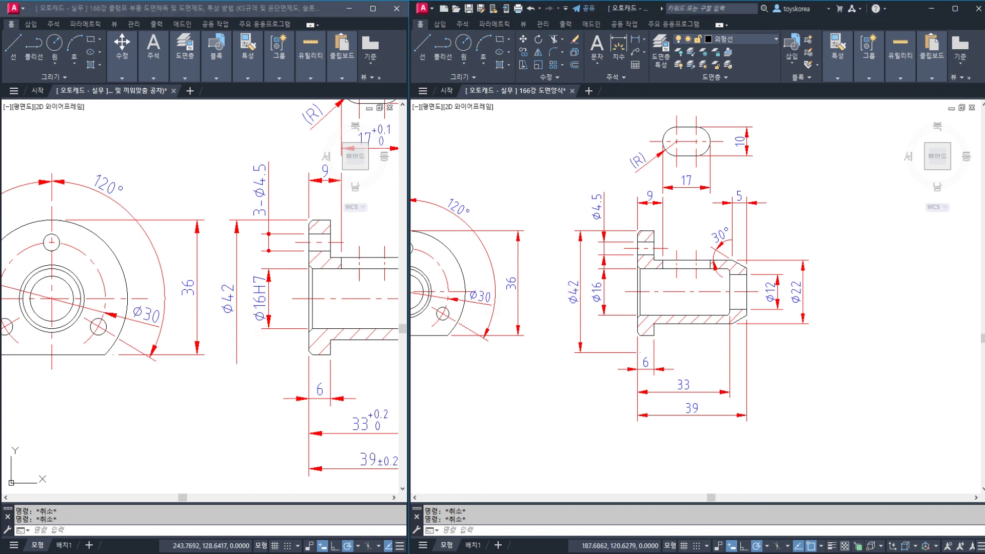
{"action": "scroll", "coordinate": [578, 363], "scroll_direction": "up", "scroll_amount": 5}
{"action": "scroll", "coordinate": [585, 380], "scroll_direction": "down", "scroll_amount": 3}
{"action": "left_click", "coordinate": [564, 354]}
{"action": "left_click", "coordinate": [540, 342]}
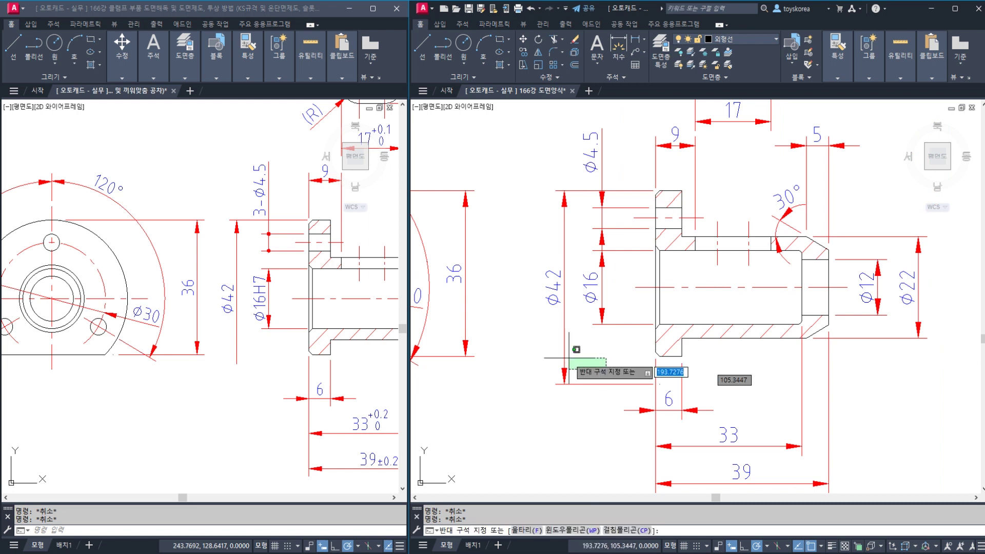
{"action": "key", "text": "Return"}
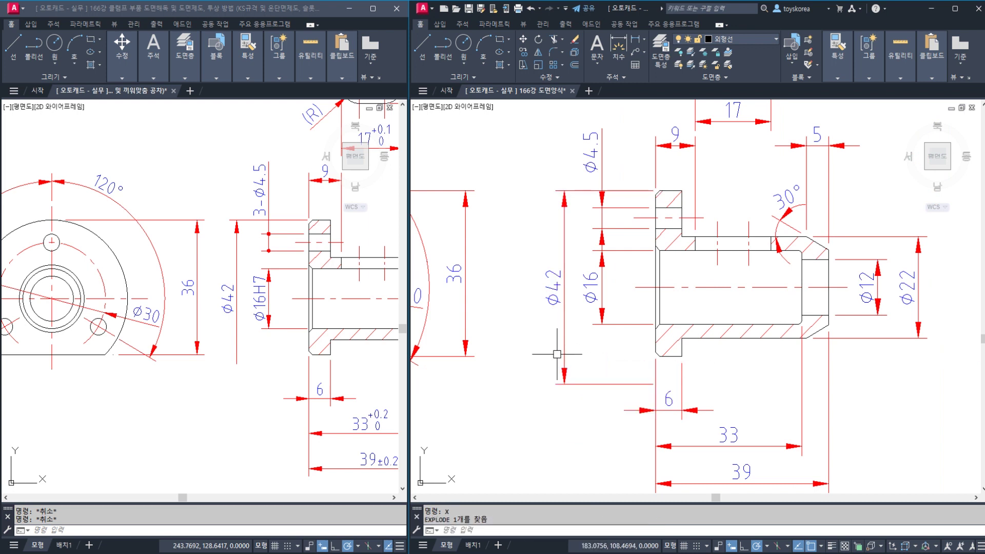
Erase the lower arrowhead and lower extension line of the exploded Ø42 dimension and save the drawing
{"action": "left_click", "coordinate": [558, 353]}
{"action": "left_click", "coordinate": [603, 385]}
{"action": "type", "text": "e"}
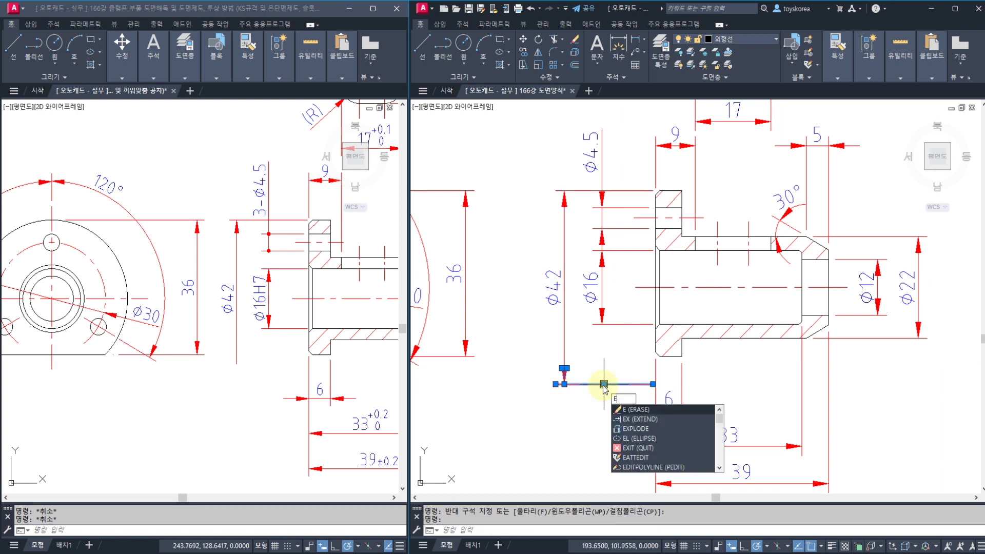
{"action": "key", "text": "Return"}
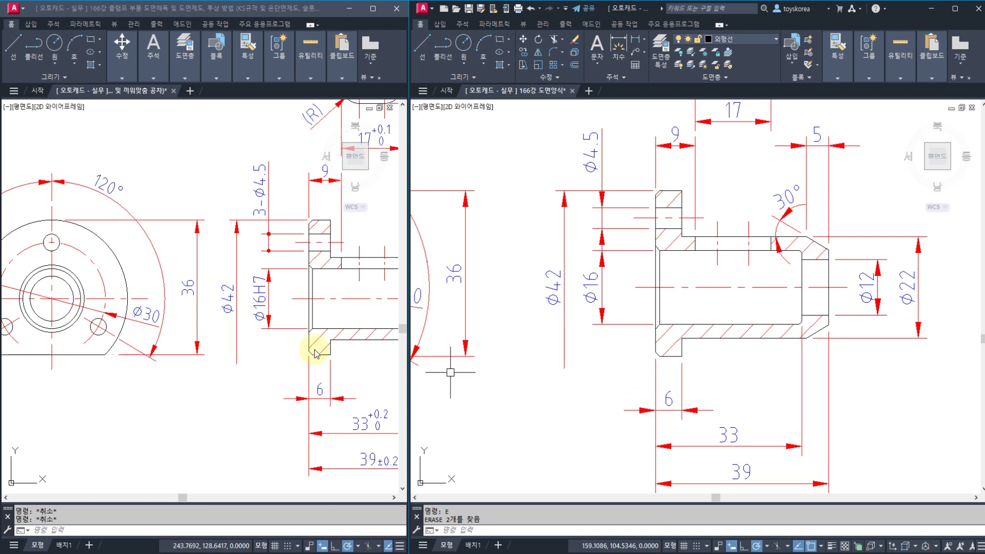
{"action": "middle_click_drag", "start_coordinate": [631, 296], "coordinate": [629, 325]}
{"action": "key", "text": "ctrl+s"}
Add the quantity prefix 3- in front of the Ø4.5 flange hole dimension text
{"action": "scroll", "coordinate": [583, 213], "scroll_direction": "up", "scroll_amount": 3}
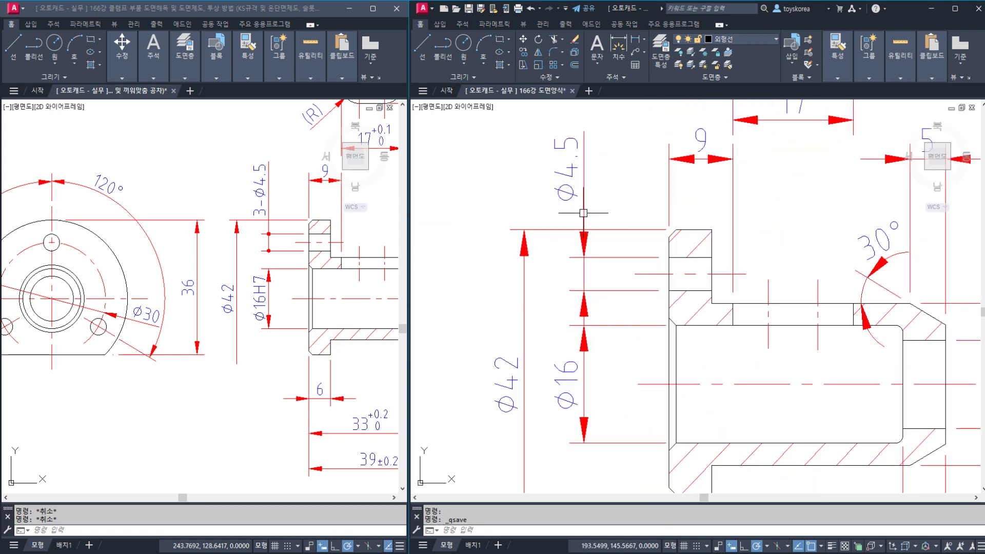
{"action": "left_click", "coordinate": [567, 198]}
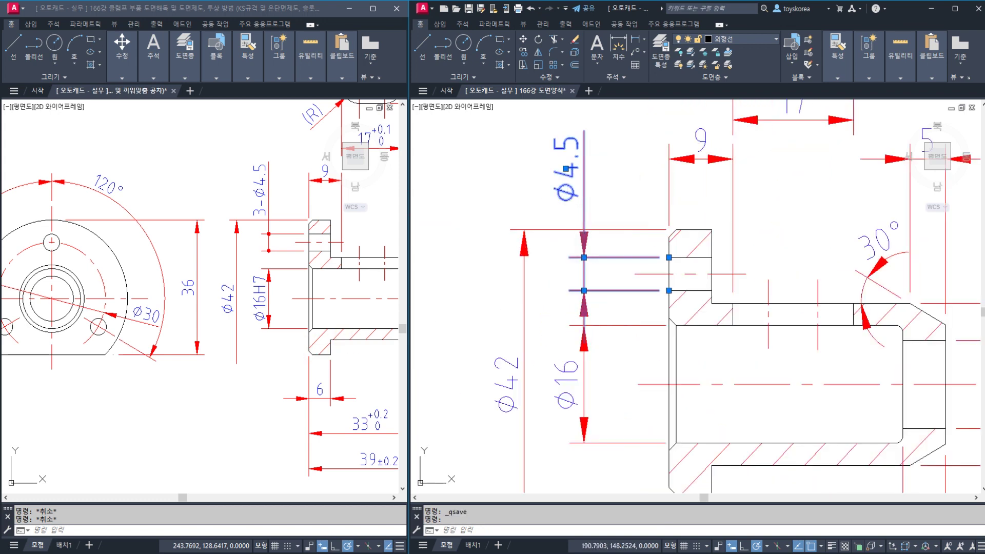
{"action": "double_click", "coordinate": [567, 198]}
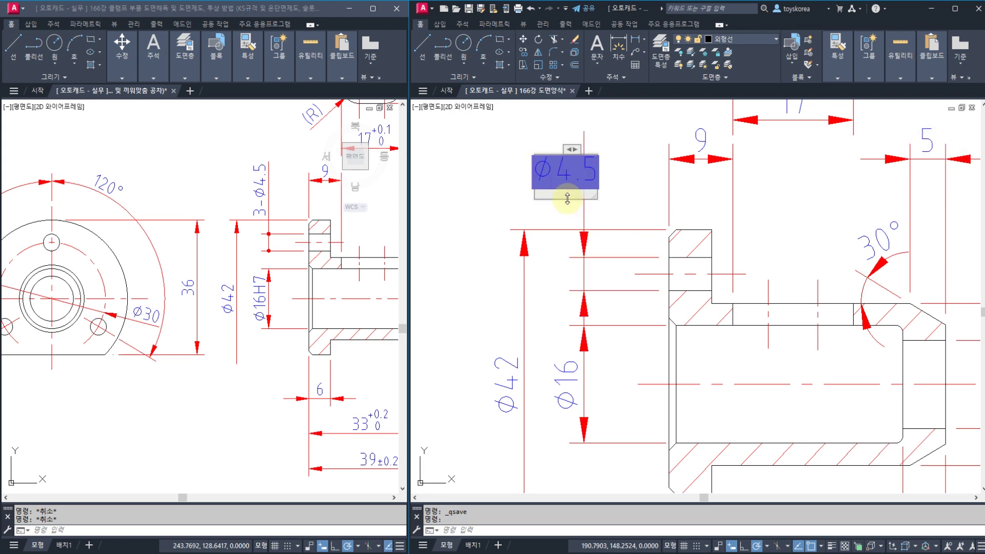
{"action": "type", "text": "3-"}
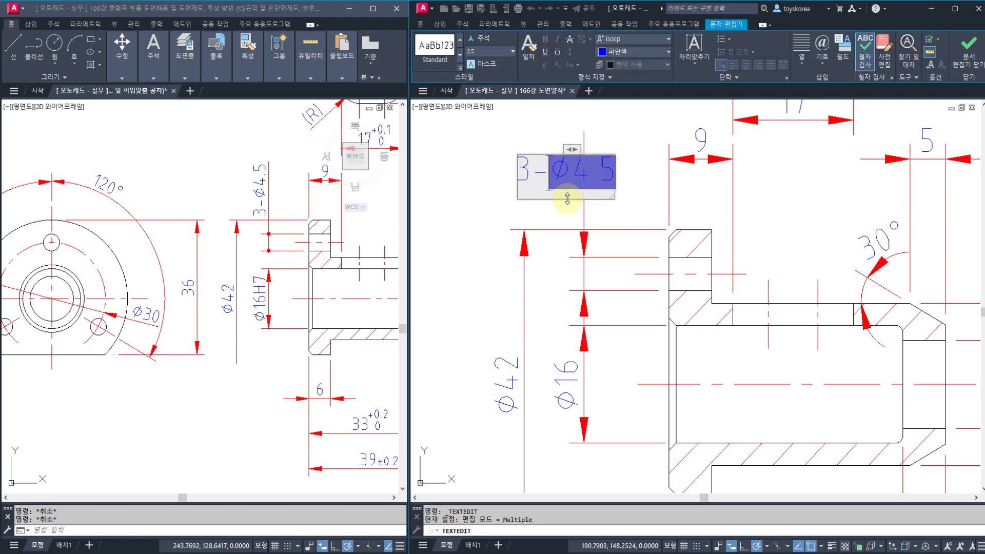
{"action": "left_click", "coordinate": [969, 49]}
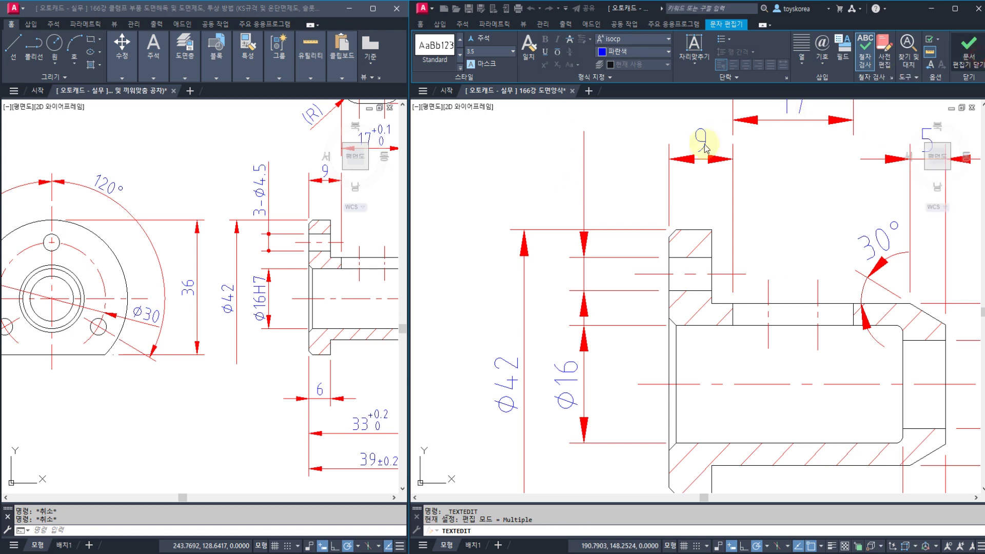
{"action": "key", "text": "Escape"}
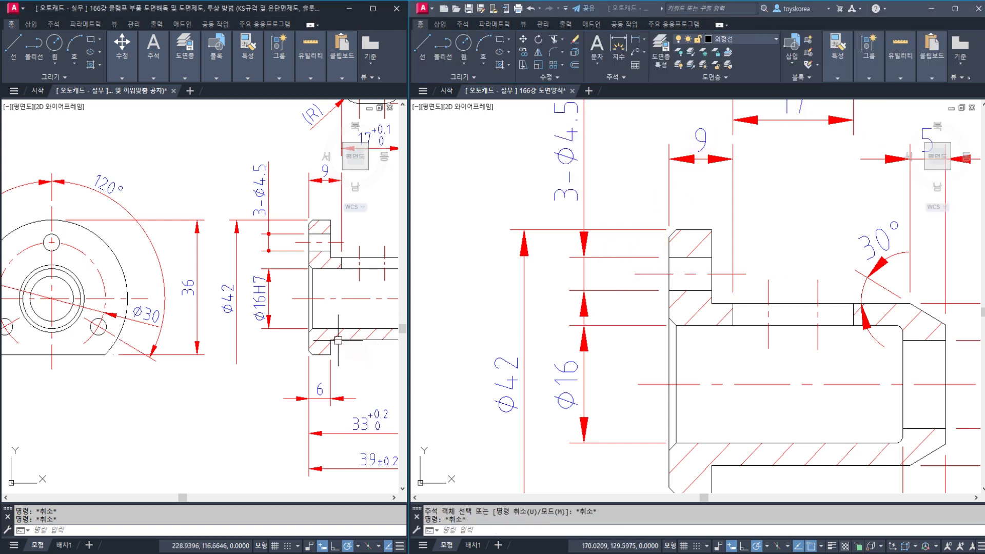
Change the first arrowhead of the 3-Ø4.5 flange hole dimension to the small dot style (작은 점)
{"action": "mouse_move", "coordinate": [338, 339]}
{"action": "middle_mouse_down"}
{"action": "mouse_move", "coordinate": [196, 302]}
{"action": "mouse_move", "coordinate": [205, 342]}
{"action": "mouse_move", "coordinate": [179, 421]}
{"action": "middle_mouse_up"}
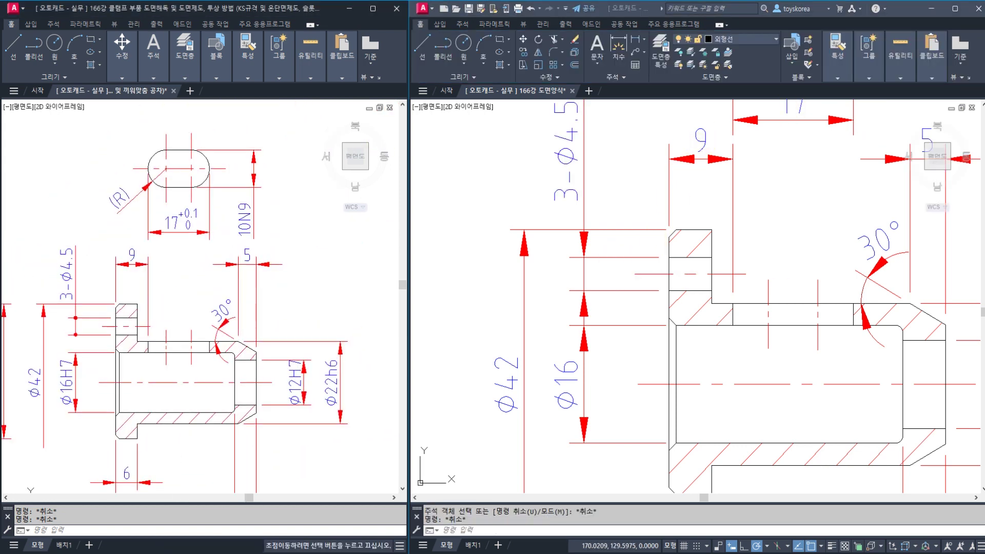
{"action": "left_click", "coordinate": [590, 240]}
{"action": "scroll", "coordinate": [707, 240], "scroll_direction": "down", "scroll_amount": 3}
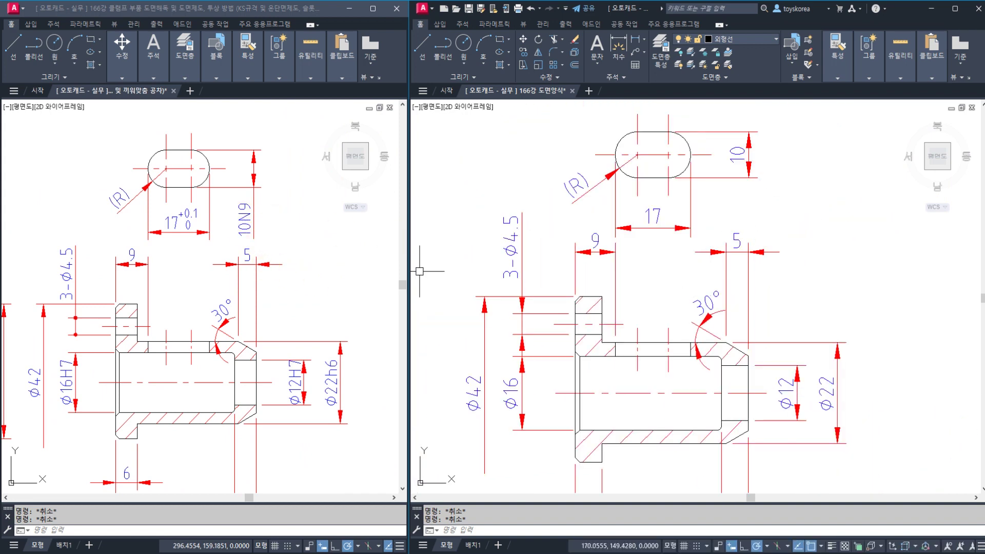
{"action": "left_click", "coordinate": [697, 340]}
{"action": "key", "text": "Escape"}
{"action": "scroll", "coordinate": [536, 357], "scroll_direction": "up", "scroll_amount": 2}
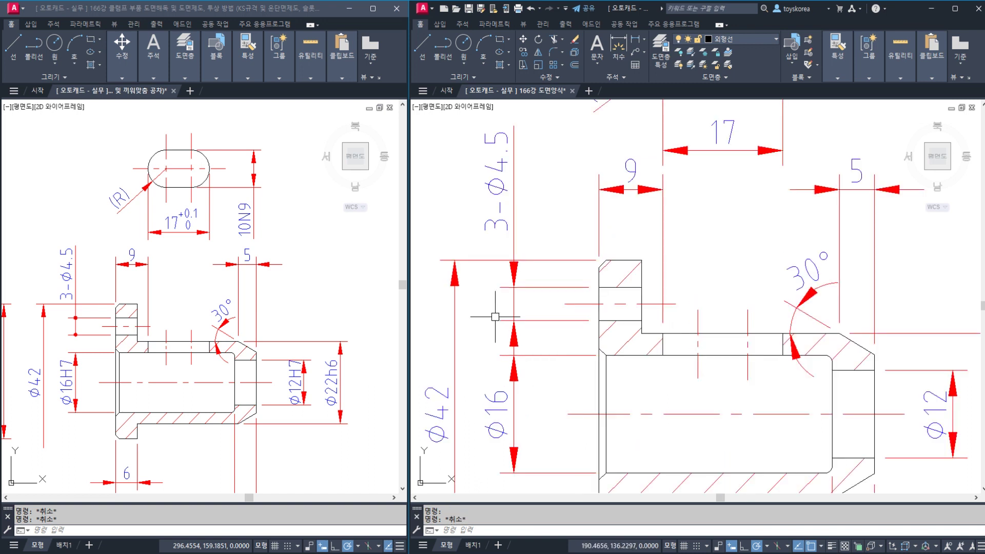
{"action": "scroll", "coordinate": [505, 305], "scroll_direction": "up", "scroll_amount": 2}
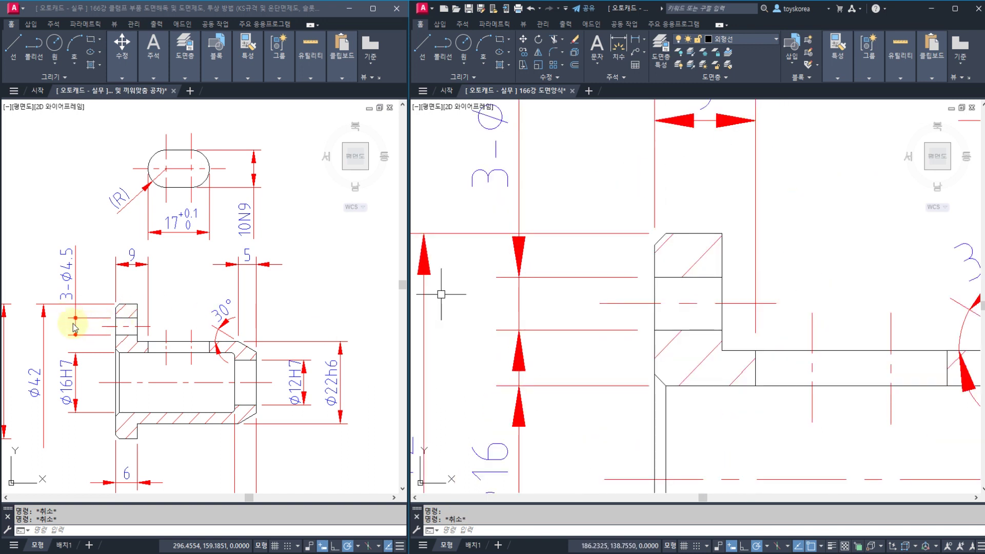
{"action": "left_click", "coordinate": [533, 299]}
{"action": "key", "text": "Escape"}
{"action": "key", "text": "Escape"}
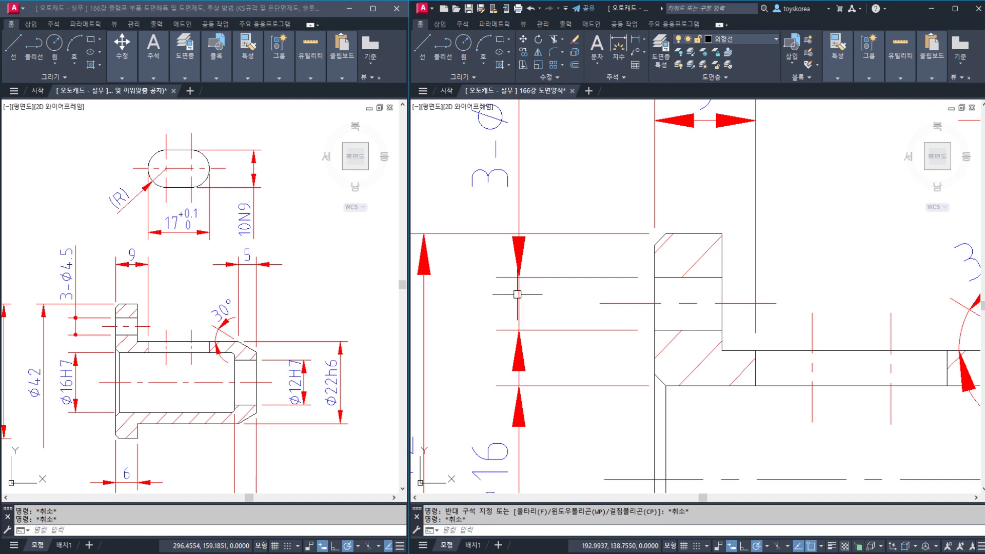
{"action": "left_click", "coordinate": [518, 295]}
{"action": "type", "text": "c"}
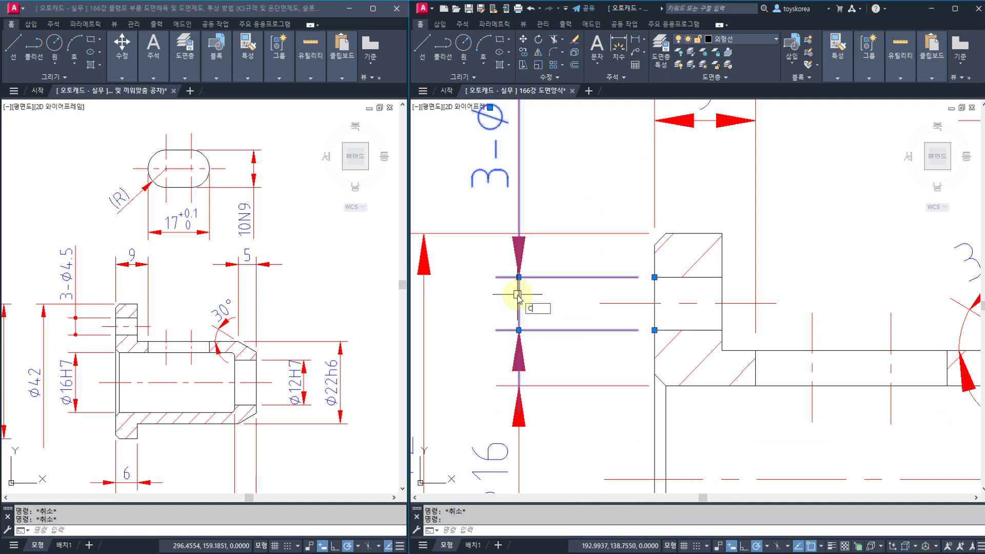
{"action": "type", "text": "h"}
{"action": "key", "text": "Return"}
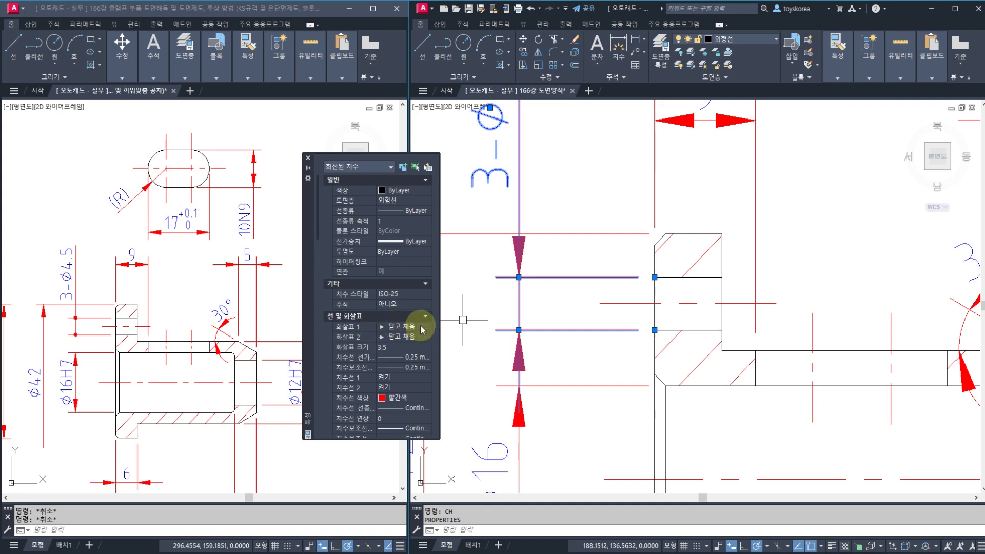
{"action": "left_click", "coordinate": [428, 327]}
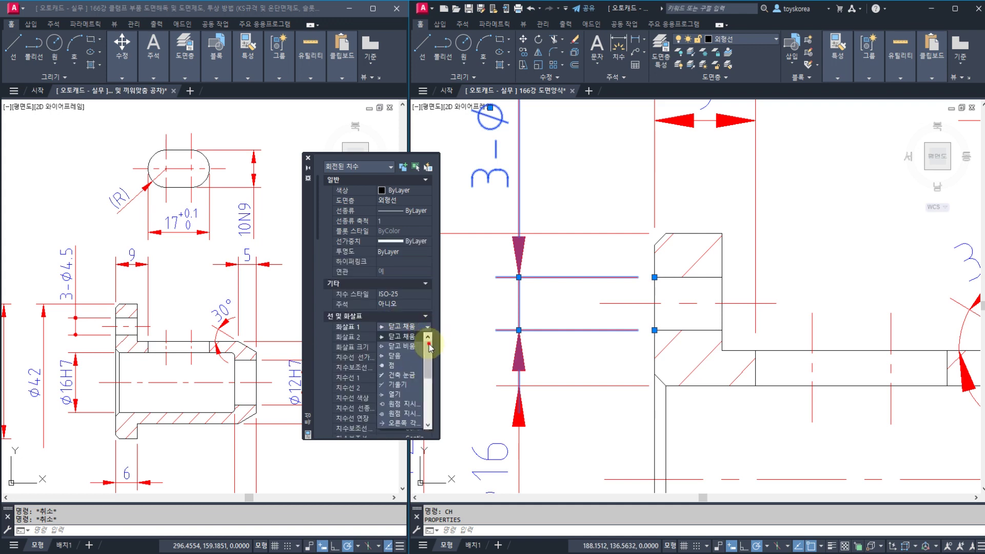
{"action": "scroll", "coordinate": [425, 393], "scroll_direction": "down", "scroll_amount": 1}
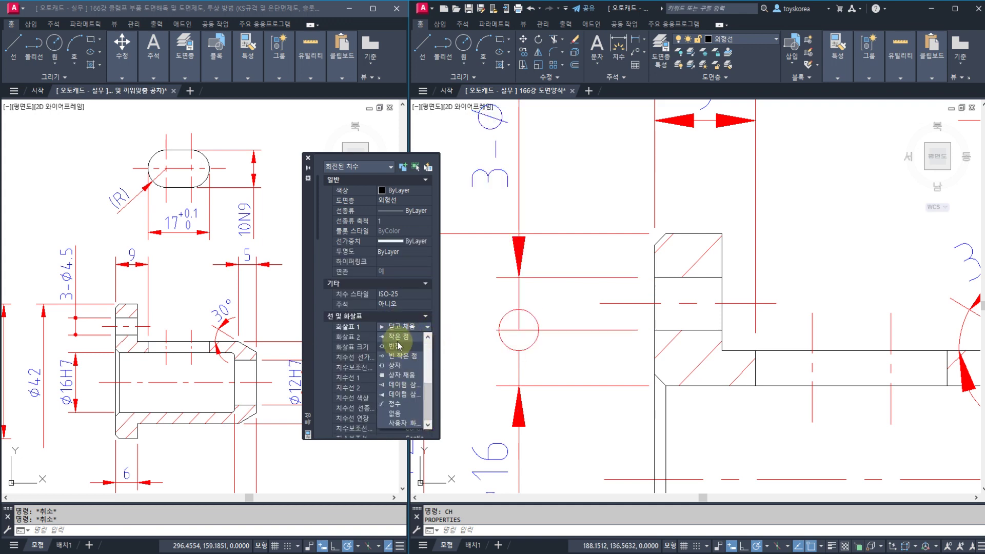
{"action": "left_click", "coordinate": [398, 339]}
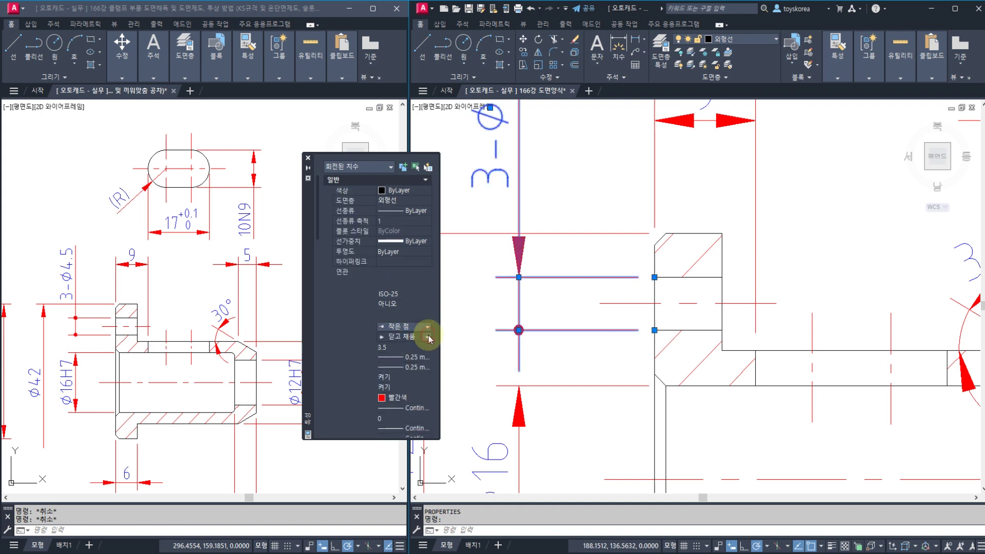
Change the second arrowhead of the 3-Ø4.5 dimension to the small dot (작은 점) and save the drawing
{"action": "left_click", "coordinate": [428, 338]}
{"action": "left_click_drag", "start_coordinate": [426, 364], "coordinate": [426, 425]}
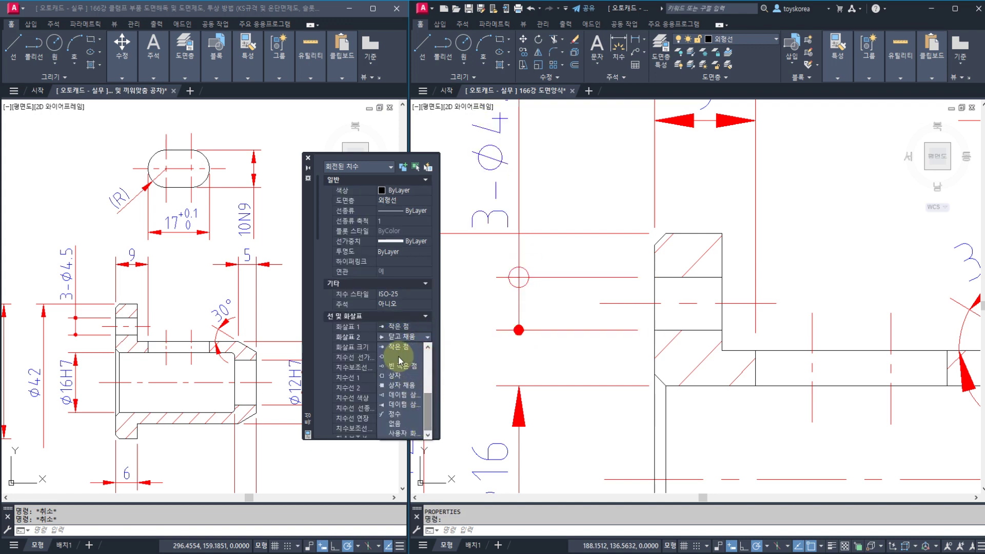
{"action": "left_click", "coordinate": [399, 350]}
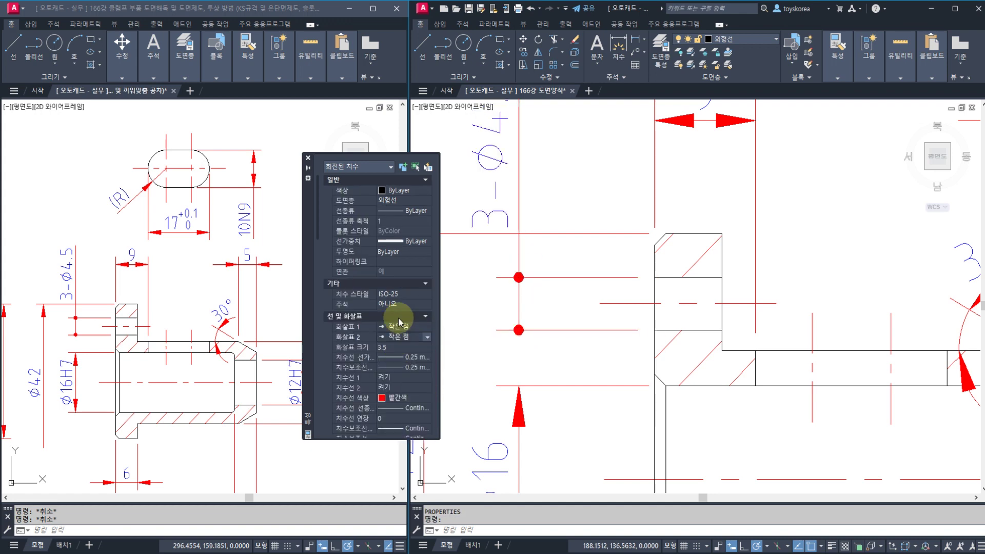
{"action": "left_click", "coordinate": [309, 161]}
{"action": "key", "text": "Escape"}
{"action": "key", "text": "Escape"}
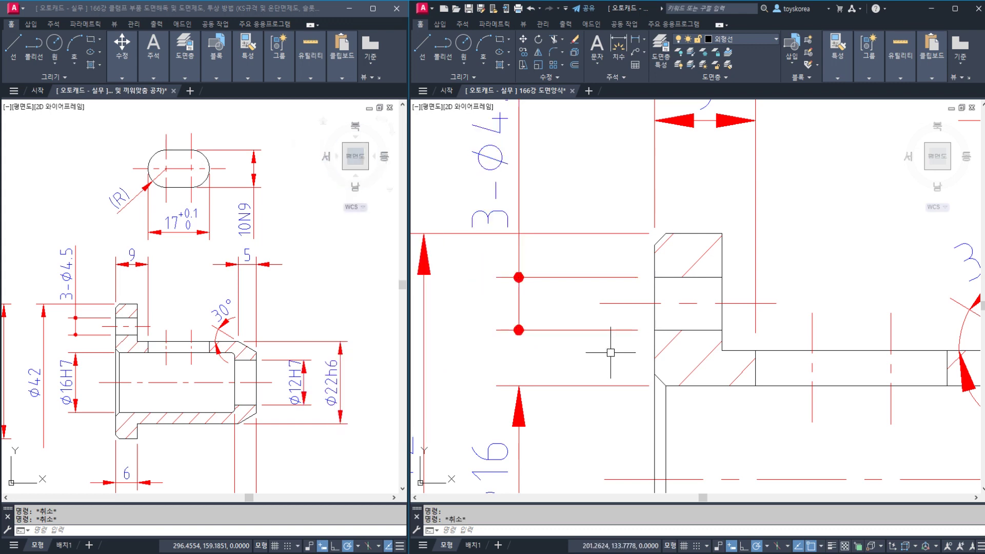
{"action": "scroll", "coordinate": [566, 308], "scroll_direction": "down", "scroll_amount": 2}
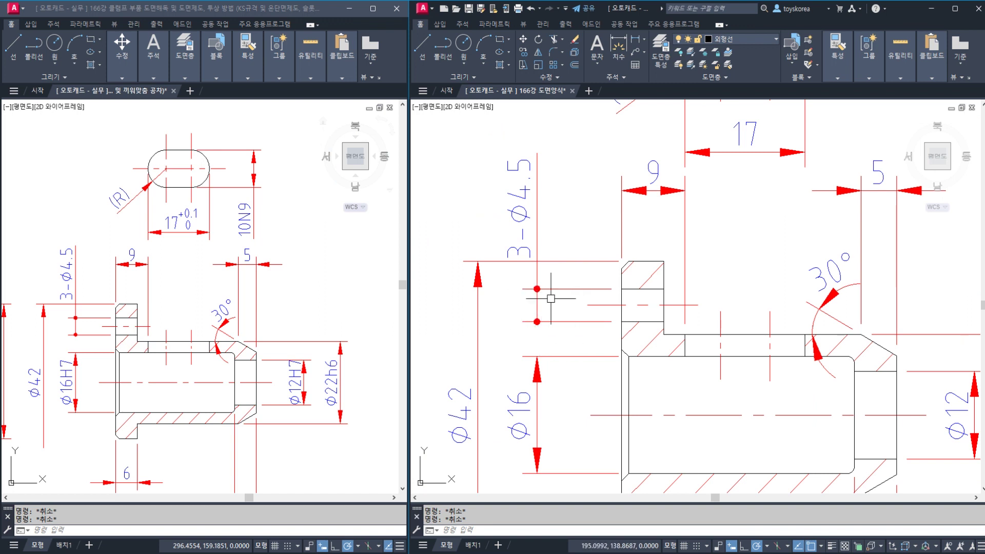
{"action": "key", "text": "ctrl+s"}
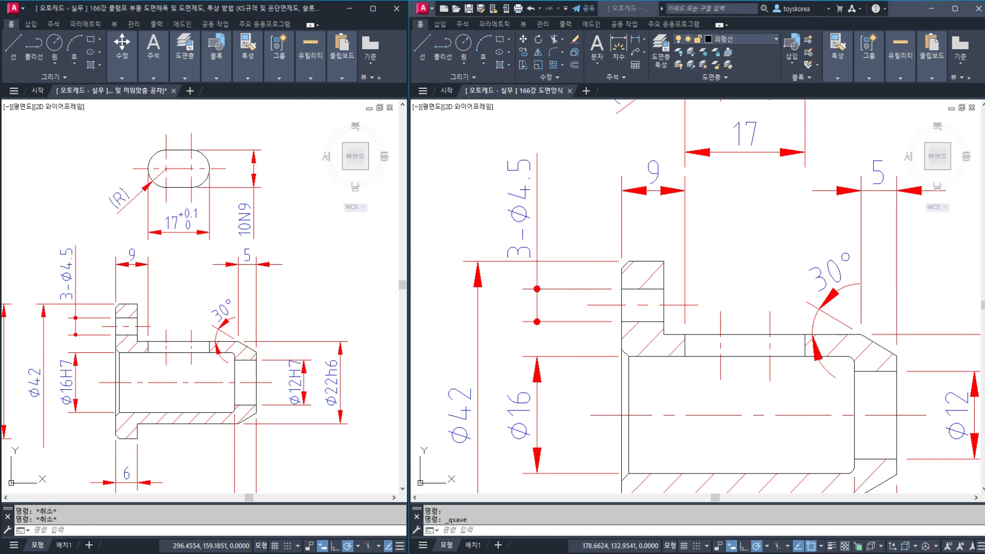
Compare the dimension tolerances and fit classes in the reference drawing with the redrawn bushing views
{"action": "scroll", "coordinate": [248, 331], "scroll_direction": "down", "scroll_amount": 2}
{"action": "mouse_move", "coordinate": [249, 331]}
{"action": "middle_mouse_down"}
{"action": "mouse_move", "coordinate": [231, 298]}
{"action": "mouse_move", "coordinate": [269, 295]}
{"action": "middle_mouse_up"}
{"action": "left_click", "coordinate": [567, 330]}
{"action": "key", "text": "Escape"}
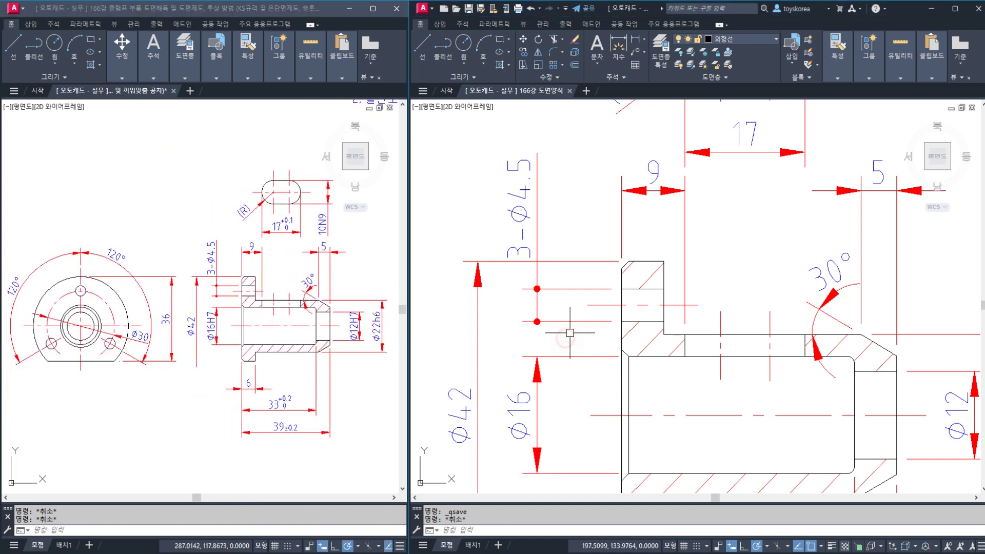
{"action": "scroll", "coordinate": [567, 330], "scroll_direction": "down", "scroll_amount": 3}
{"action": "scroll", "coordinate": [532, 363], "scroll_direction": "down", "scroll_amount": 1}
{"action": "middle_click_drag", "start_coordinate": [532, 364], "coordinate": [621, 363]}
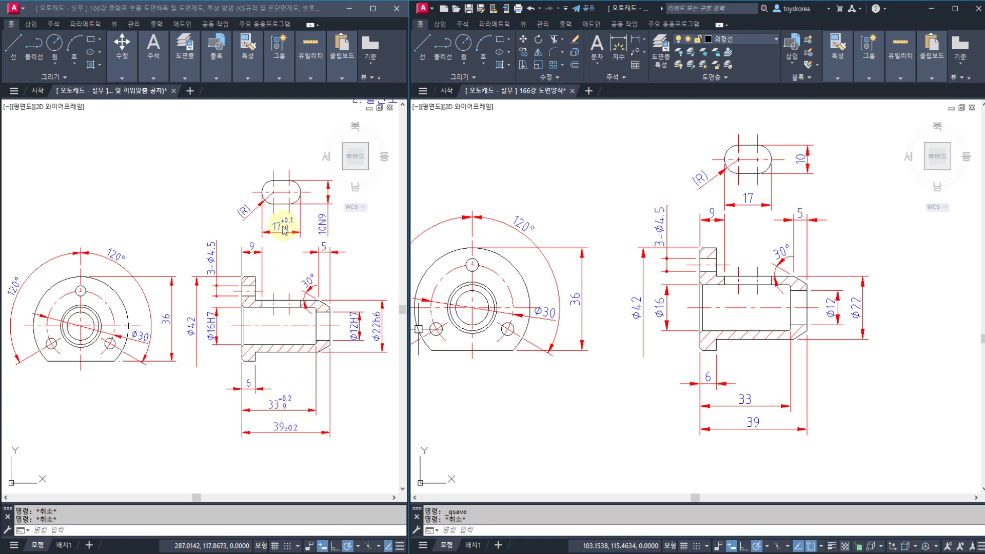
{"action": "left_click", "coordinate": [539, 290]}
{"action": "key", "text": "Escape"}
{"action": "key", "text": "Escape"}
{"action": "middle_click_drag", "start_coordinate": [741, 353], "coordinate": [683, 348]}
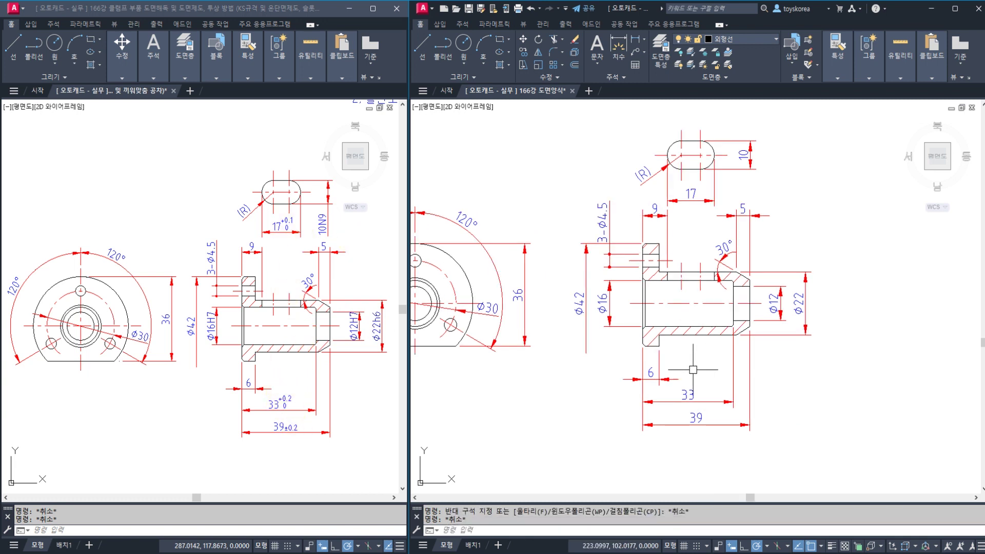
{"action": "scroll", "coordinate": [693, 375], "scroll_direction": "up", "scroll_amount": 2}
{"action": "left_click", "coordinate": [168, 327]}
{"action": "scroll", "coordinate": [237, 331], "scroll_direction": "up", "scroll_amount": 2}
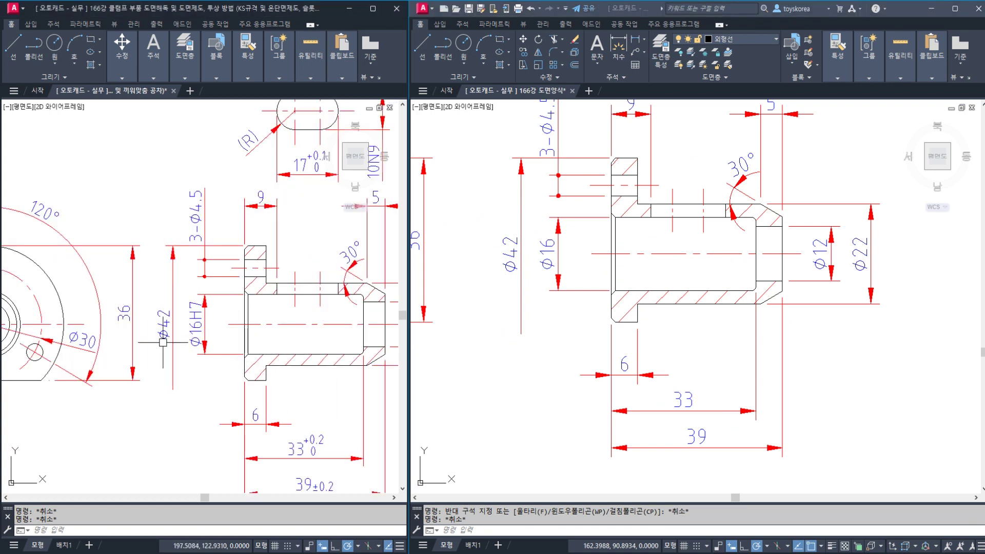
{"action": "scroll", "coordinate": [164, 342], "scroll_direction": "up", "scroll_amount": 1}
{"action": "middle_click_drag", "start_coordinate": [164, 342], "coordinate": [66, 341]}
{"action": "scroll", "coordinate": [66, 341], "scroll_direction": "down", "scroll_amount": 1}
{"action": "scroll", "coordinate": [66, 341], "scroll_direction": "up", "scroll_amount": 1}
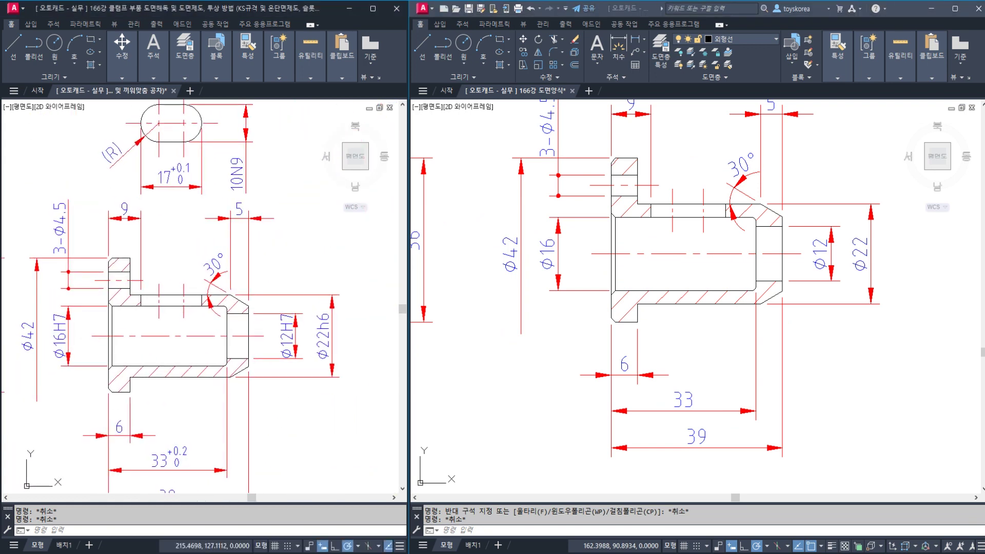
Append the fit class H7 to the Ø16 bore dimension text in the section view
{"action": "left_click", "coordinate": [622, 367]}
{"action": "scroll", "coordinate": [576, 264], "scroll_direction": "up", "scroll_amount": 2}
{"action": "left_click", "coordinate": [568, 302]}
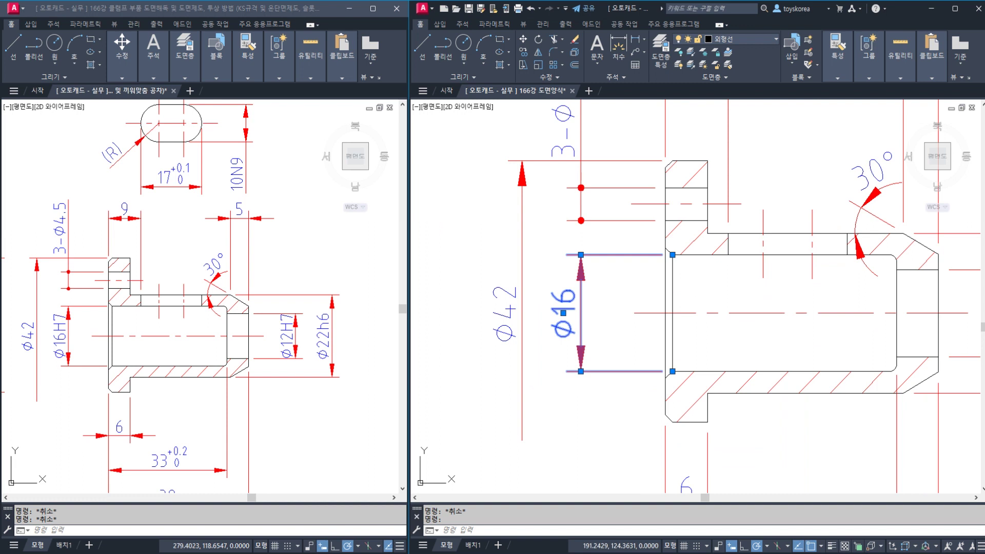
{"action": "double_click", "coordinate": [563, 310]}
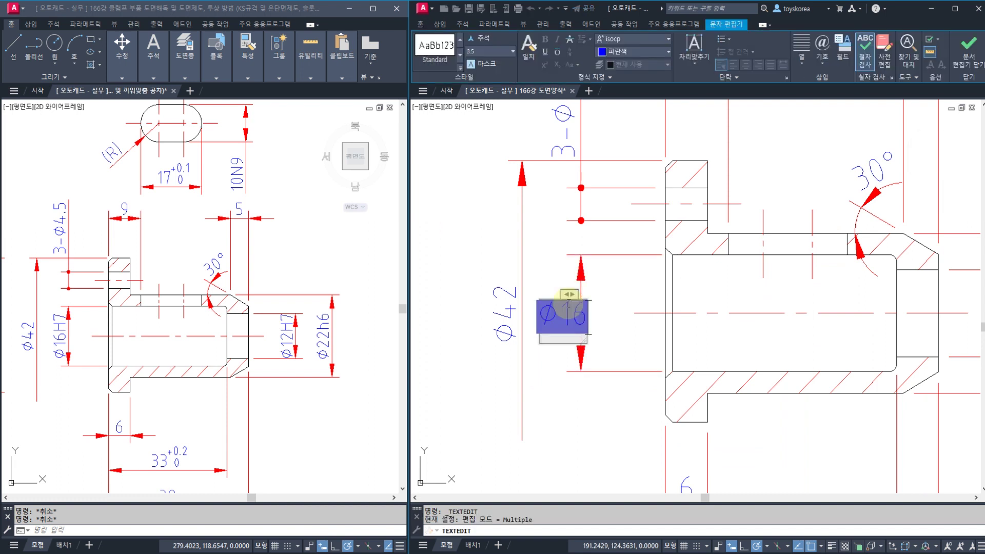
{"action": "key", "text": "End"}
{"action": "type", "text": "H7"}
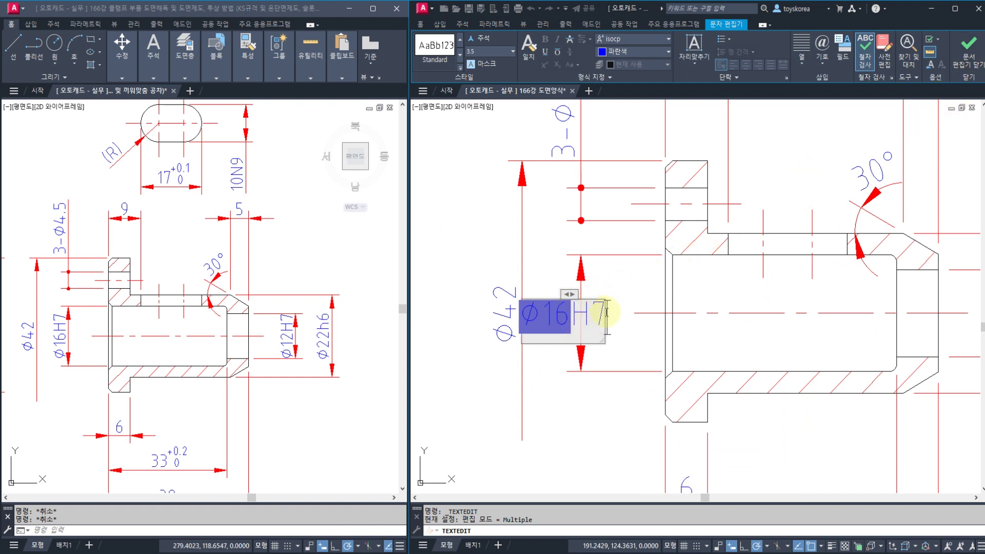
{"action": "left_click", "coordinate": [968, 70]}
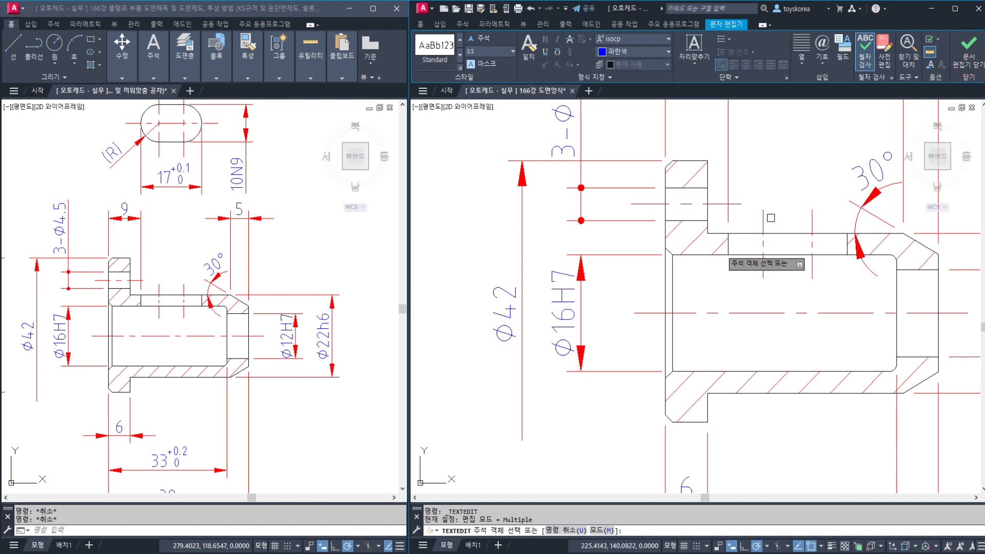
Append the fit class H7 to the Ø12 small bore dimension text in the section view
{"action": "middle_click_drag", "start_coordinate": [748, 282], "coordinate": [611, 273]}
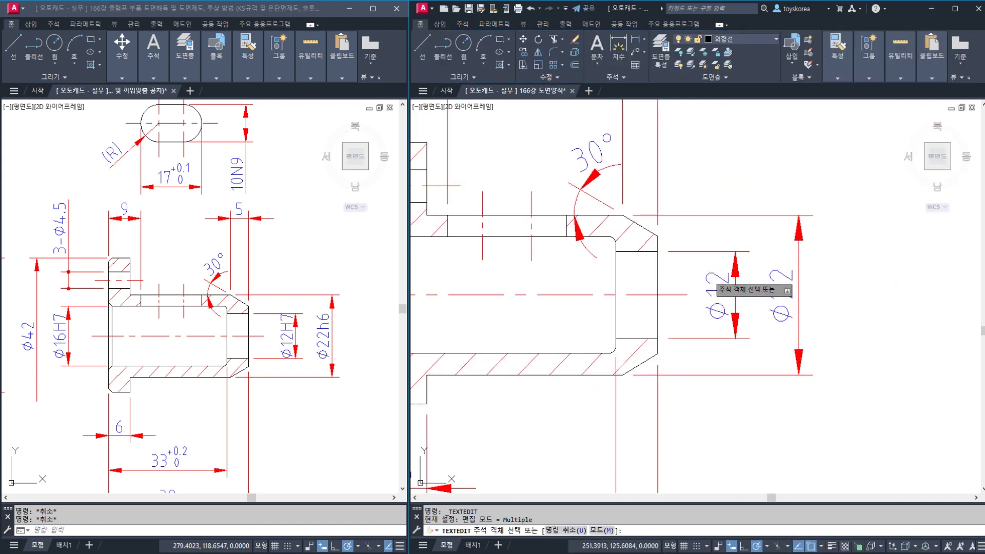
{"action": "left_click", "coordinate": [718, 287]}
{"action": "type", "text": "H7"}
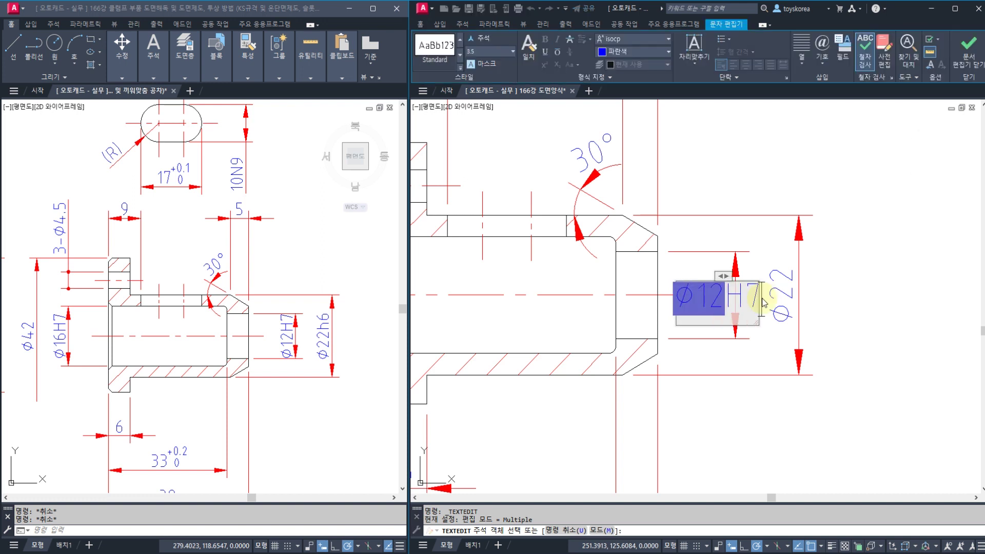
{"action": "left_click", "coordinate": [957, 70]}
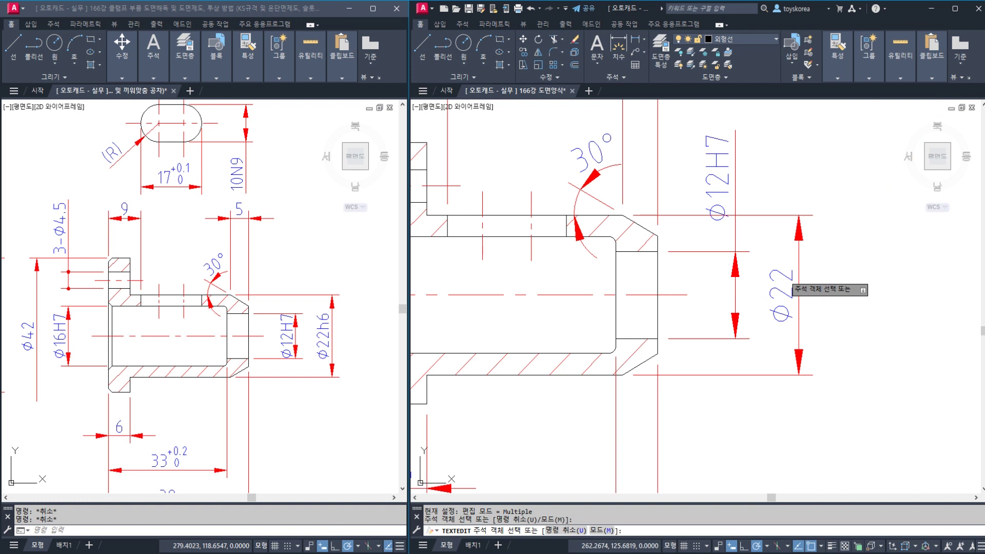
Append the fit class h6 to the Ø22 outer diameter dimension text in the section view
{"action": "left_click", "coordinate": [788, 287]}
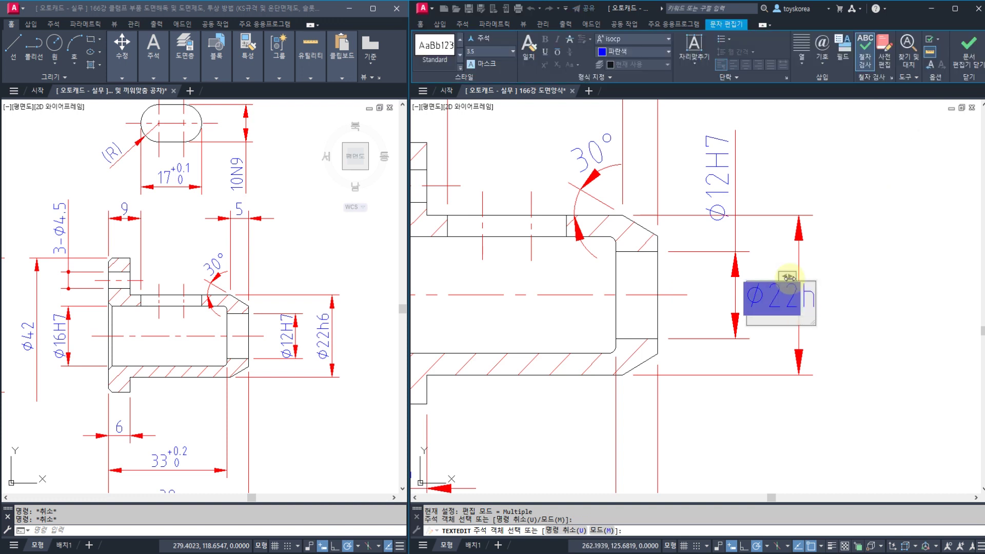
{"action": "type", "text": "h6"}
{"action": "left_click", "coordinate": [978, 71]}
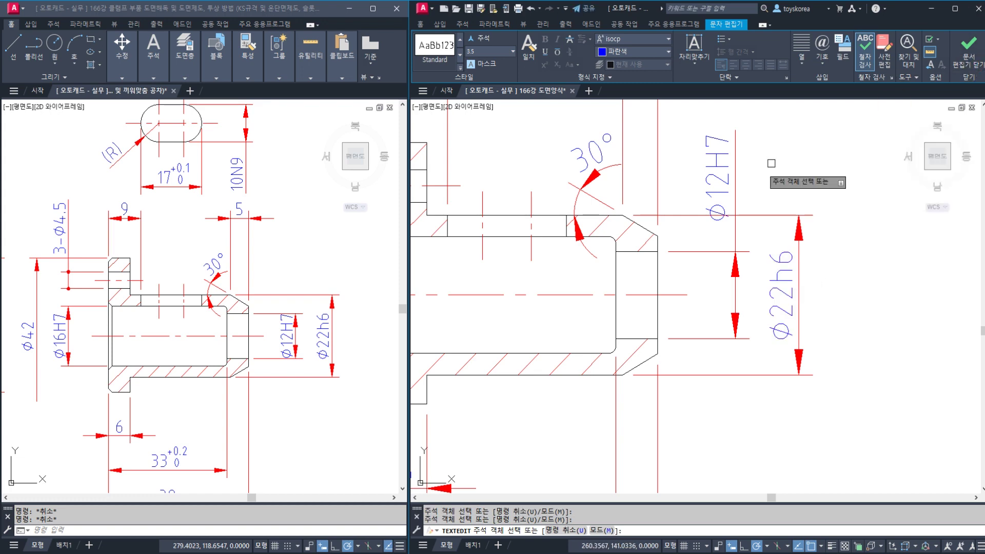
Append the fit class N9 to the slot's 10 width dimension text and finish the text editing
{"action": "middle_click_drag", "start_coordinate": [733, 154], "coordinate": [724, 205]}
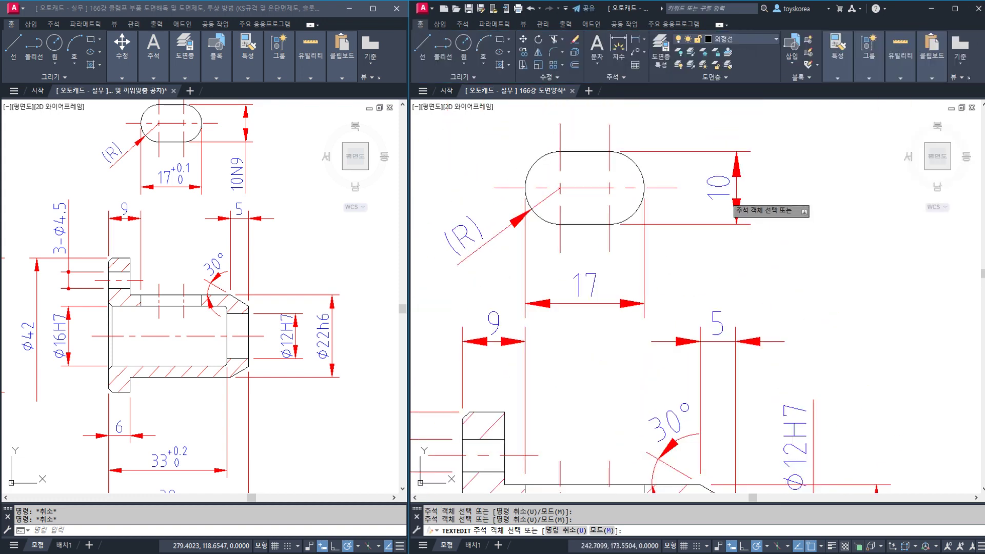
{"action": "left_click", "coordinate": [736, 210]}
{"action": "left_click", "coordinate": [727, 197]}
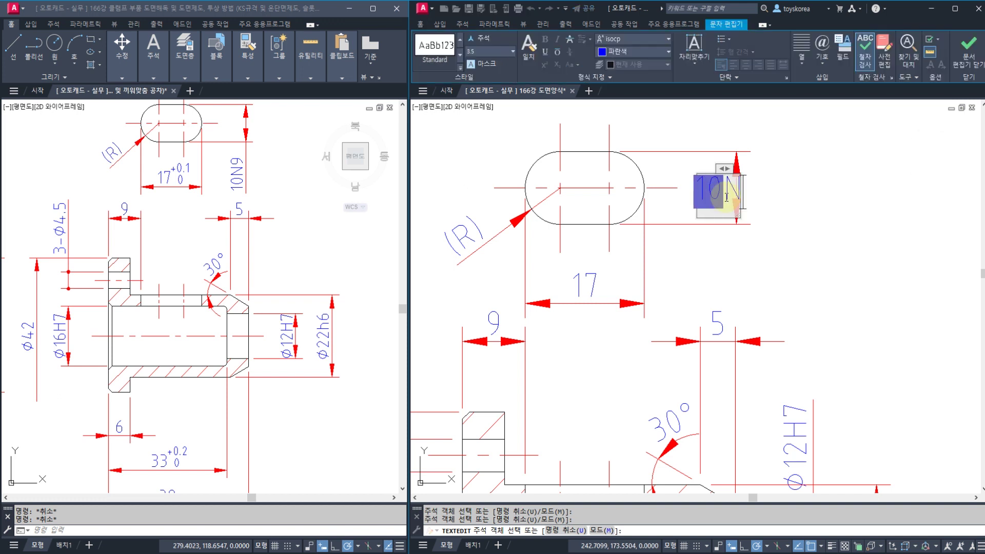
{"action": "type", "text": "N9"}
{"action": "left_click", "coordinate": [969, 49]}
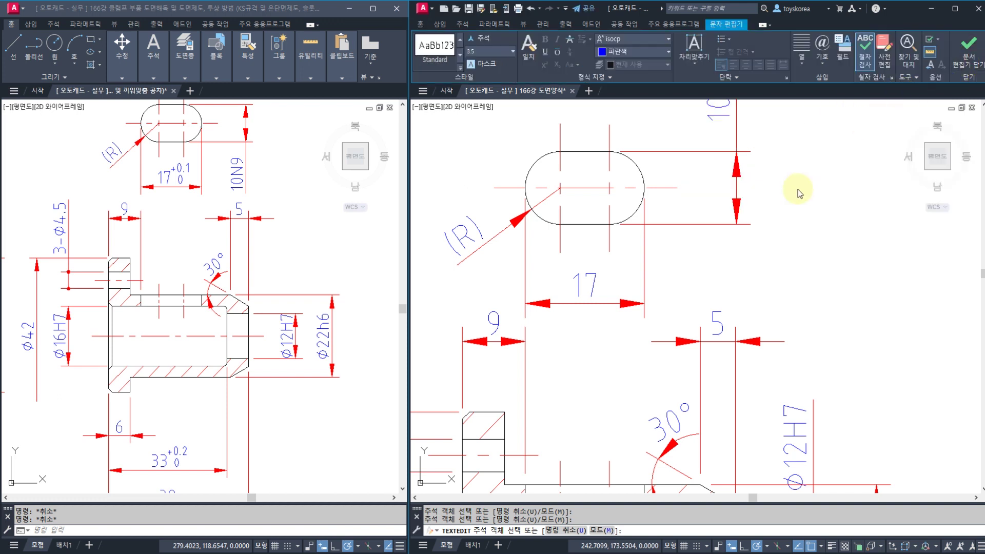
{"action": "key", "text": "Escape"}
{"action": "key", "text": "Escape"}
Move the slot's 10N9 width dimension text down between its extension lines, beside the dimension line
{"action": "scroll", "coordinate": [748, 226], "scroll_direction": "down", "scroll_amount": 4}
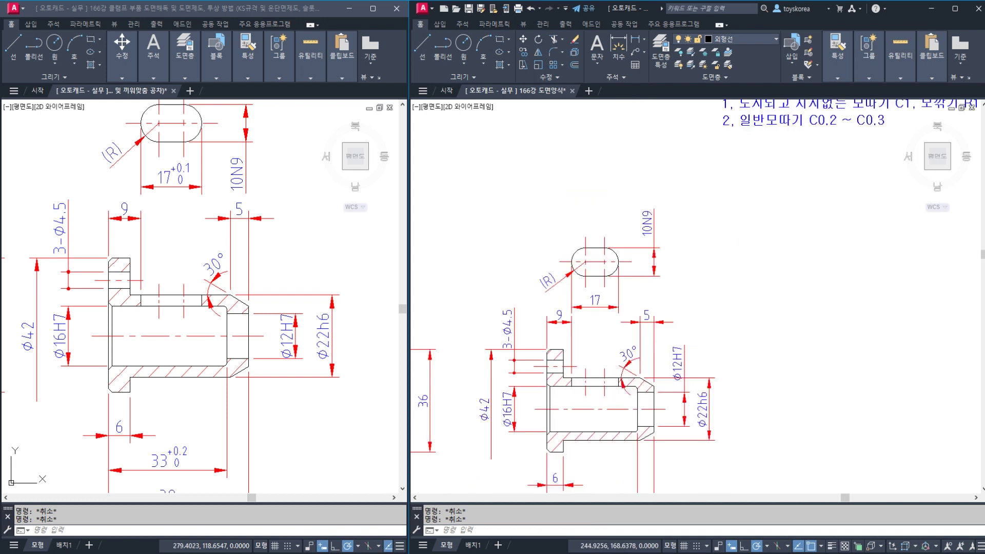
{"action": "scroll", "coordinate": [656, 219], "scroll_direction": "up", "scroll_amount": 2}
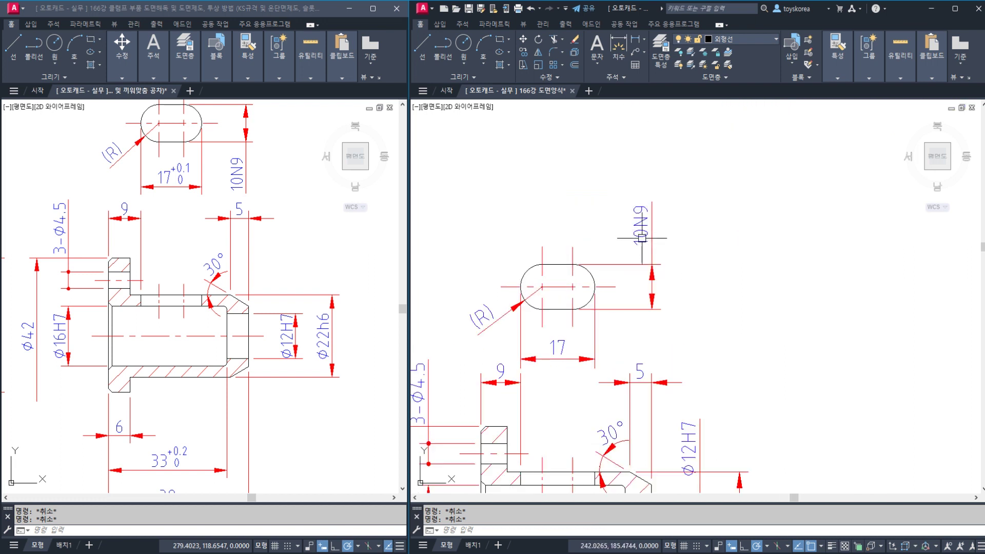
{"action": "left_click", "coordinate": [646, 233]}
{"action": "left_click", "coordinate": [640, 224]}
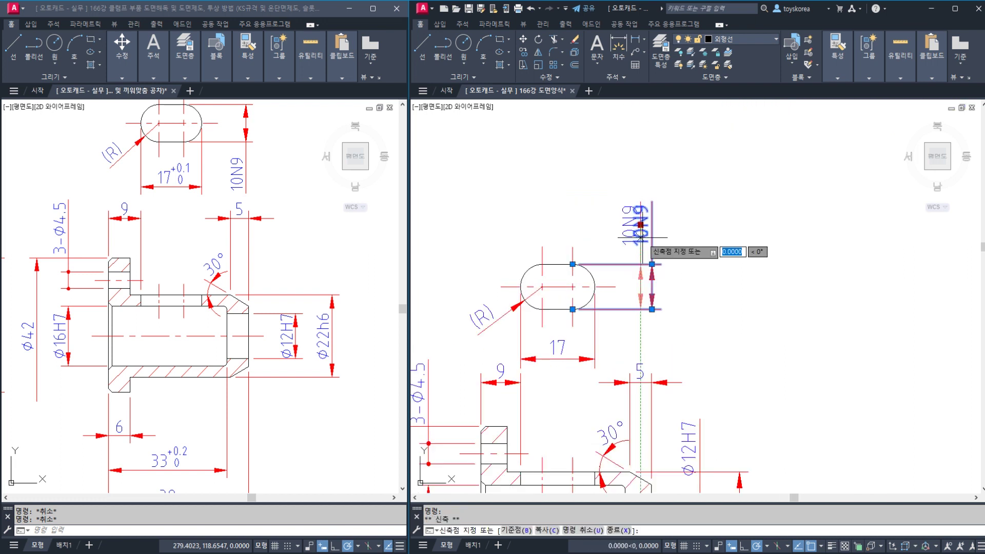
{"action": "key", "text": "Escape"}
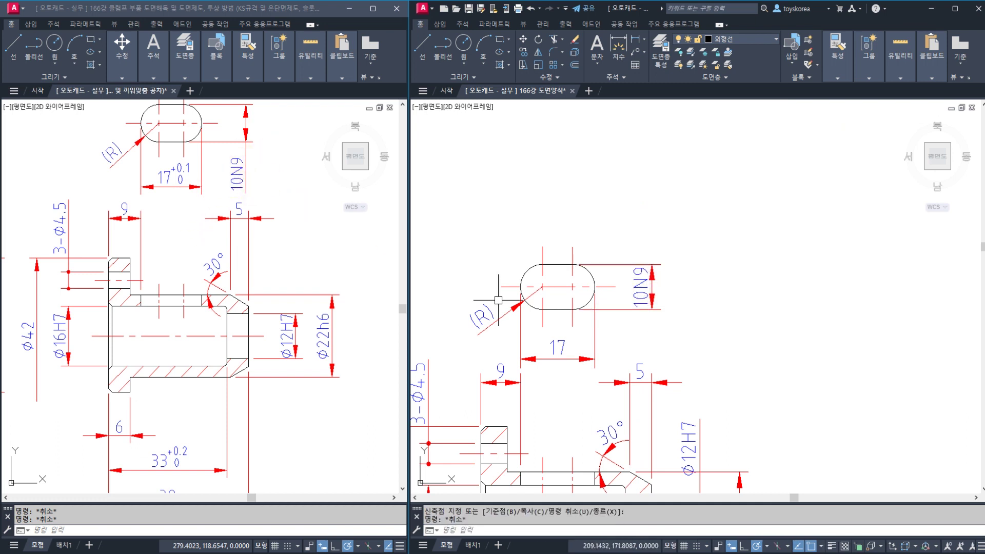
Move the Ø12H7 small bore dimension text down between its extension lines in the section view
{"action": "middle_click_drag", "start_coordinate": [696, 382], "coordinate": [668, 202]}
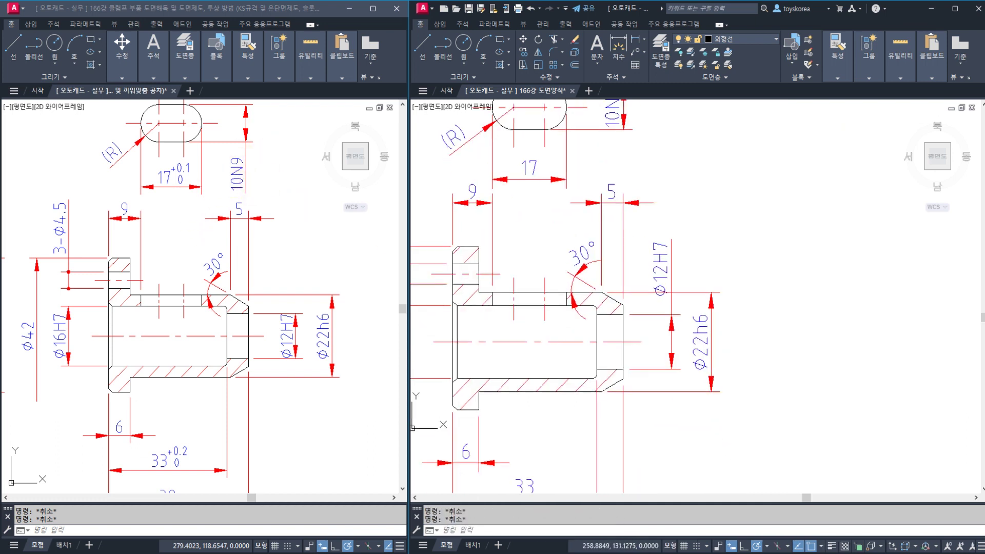
{"action": "scroll", "coordinate": [689, 349], "scroll_direction": "up", "scroll_amount": 2}
{"action": "left_click", "coordinate": [644, 226]}
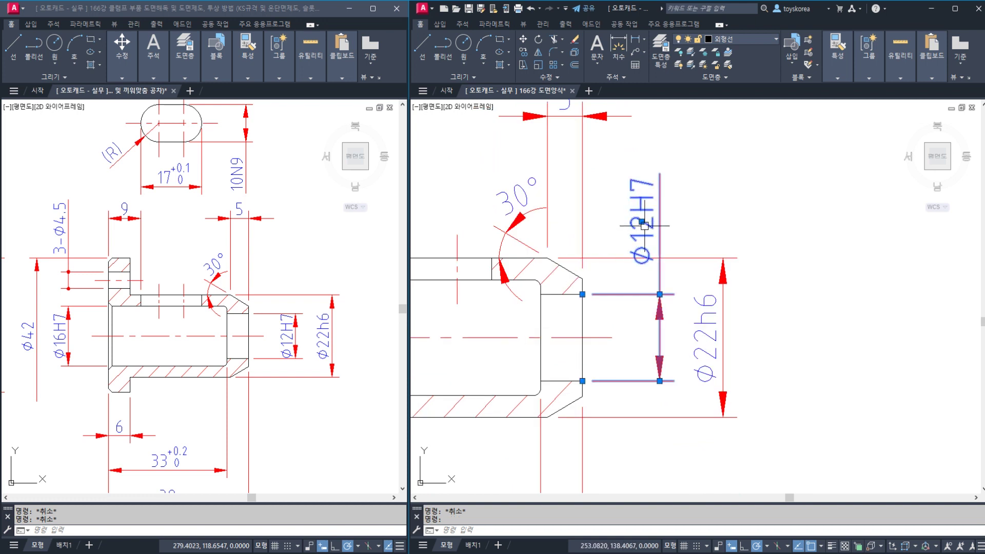
{"action": "left_click", "coordinate": [644, 225]}
{"action": "left_click", "coordinate": [657, 333]}
{"action": "key", "text": "Escape"}
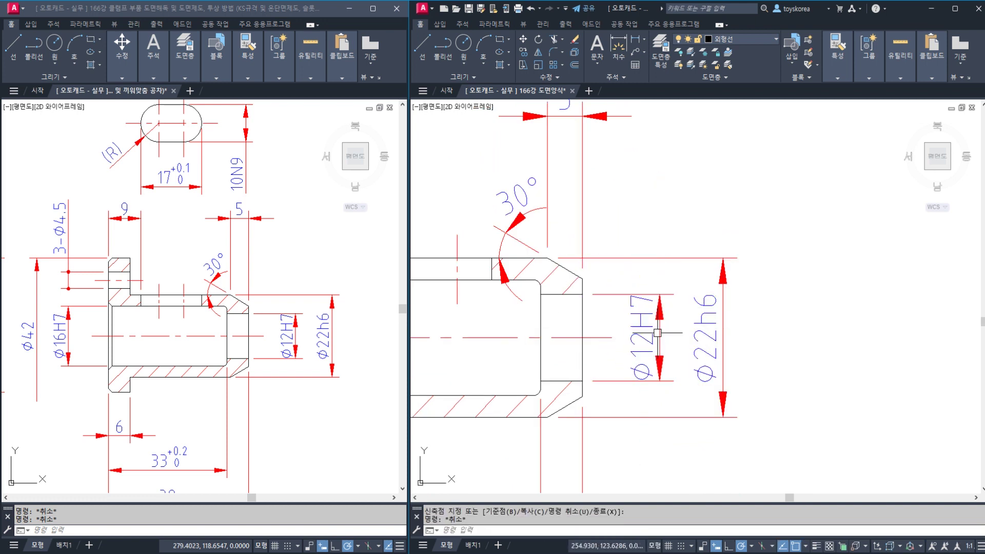
{"action": "key", "text": "Escape"}
Append a stacked +0.1 / 0 tolerance to the slot's 17 length dimension, padding the lower limit so its 0 aligns with the upper digit
{"action": "left_click", "coordinate": [232, 402]}
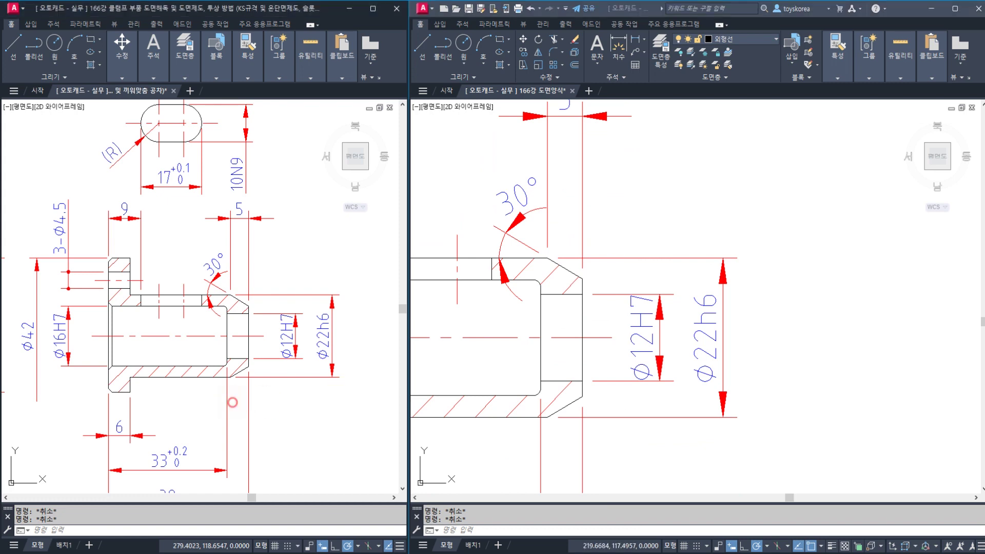
{"action": "mouse_move", "coordinate": [233, 402]}
{"action": "middle_mouse_down"}
{"action": "mouse_move", "coordinate": [262, 346]}
{"action": "mouse_move", "coordinate": [255, 391]}
{"action": "mouse_move", "coordinate": [246, 369]}
{"action": "mouse_move", "coordinate": [264, 355]}
{"action": "middle_mouse_up"}
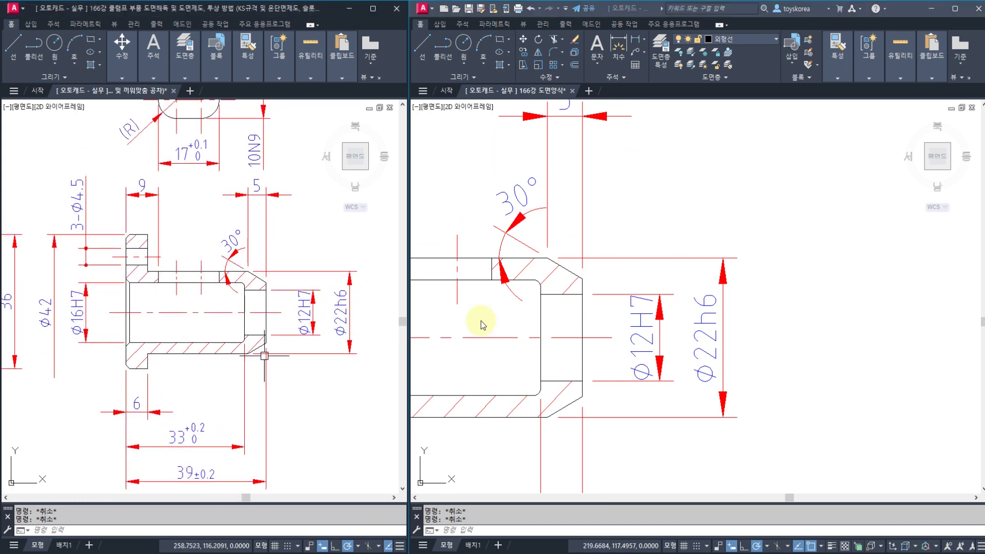
{"action": "middle_click_drag", "start_coordinate": [482, 324], "coordinate": [626, 465]}
{"action": "scroll", "coordinate": [574, 253], "scroll_direction": "up", "scroll_amount": 3}
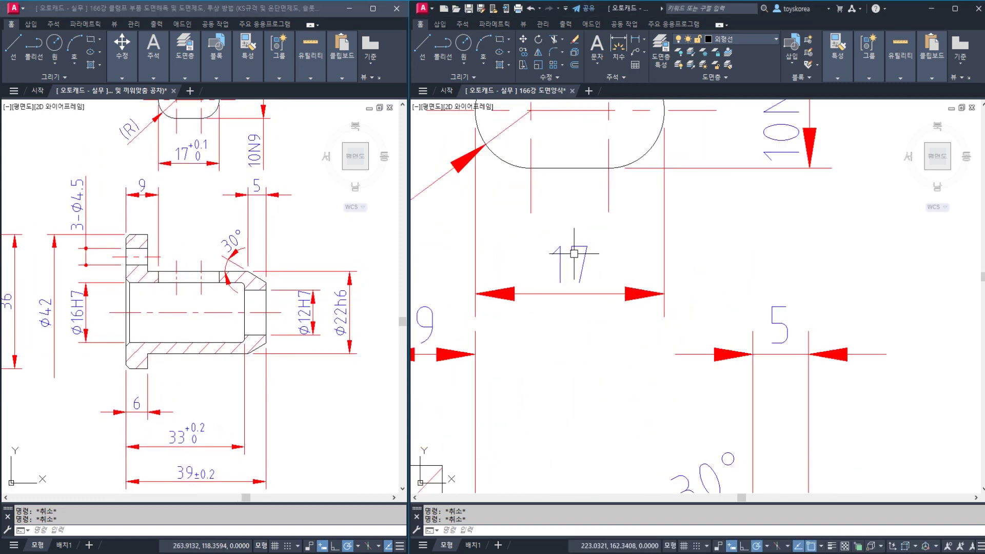
{"action": "left_click", "coordinate": [583, 267]}
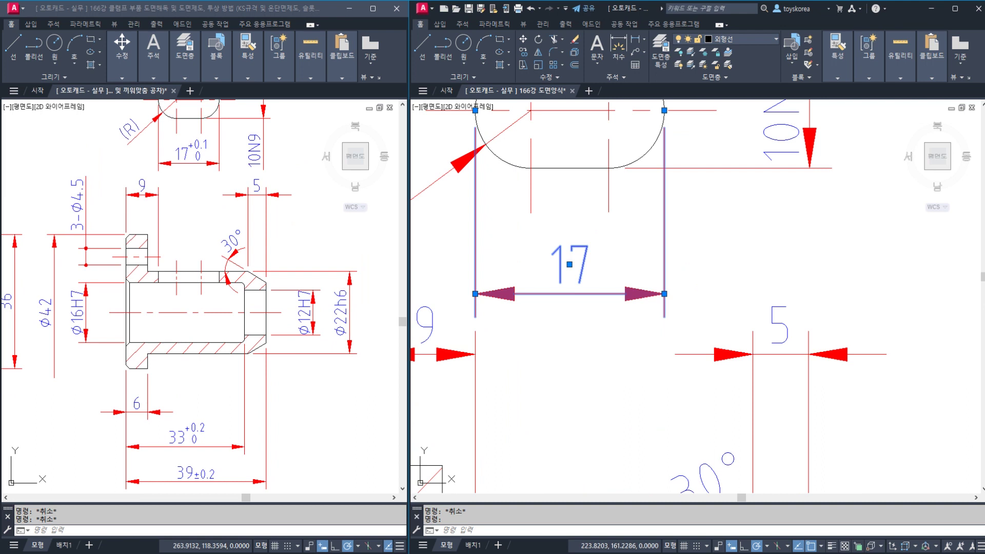
{"action": "double_click", "coordinate": [570, 264]}
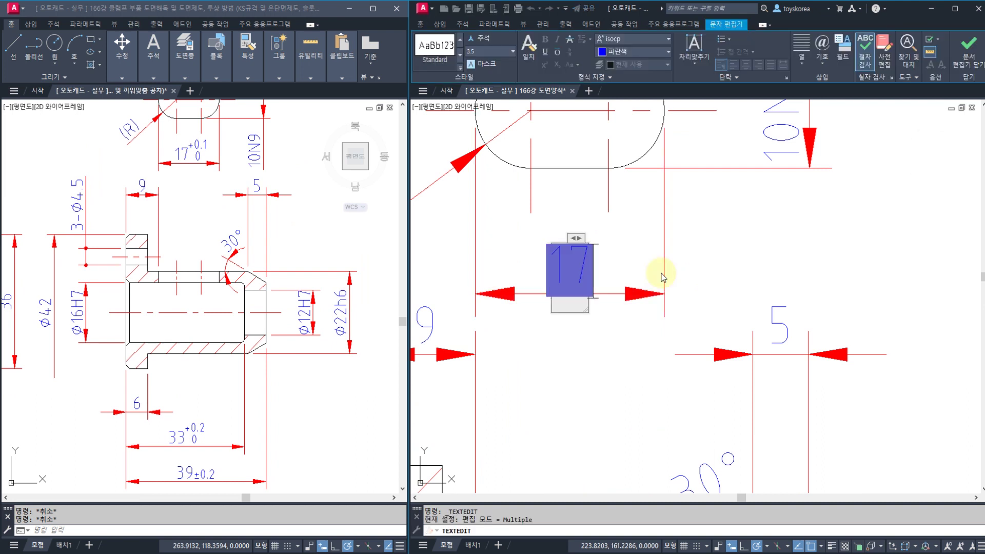
{"action": "type", "text": "+0.1"}
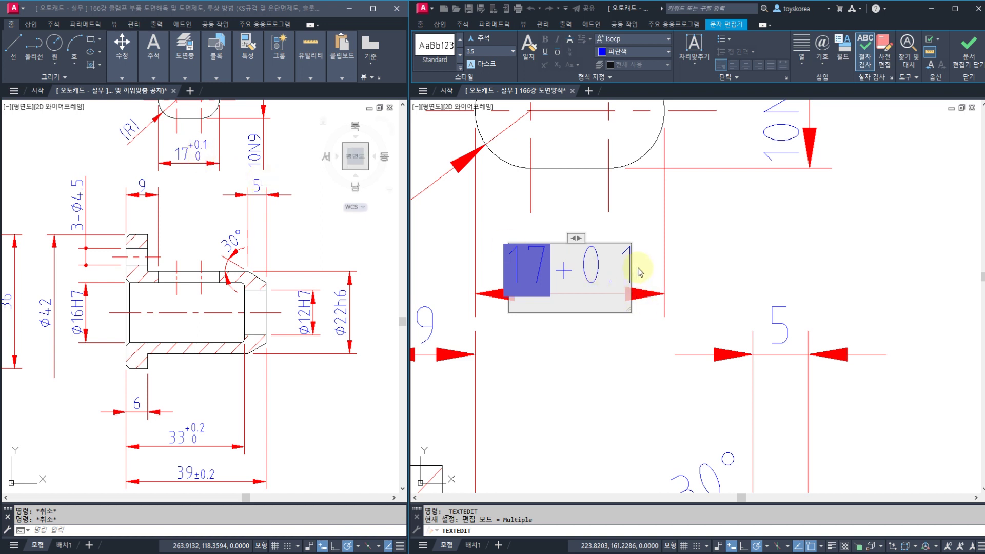
{"action": "type", "text": "^"}
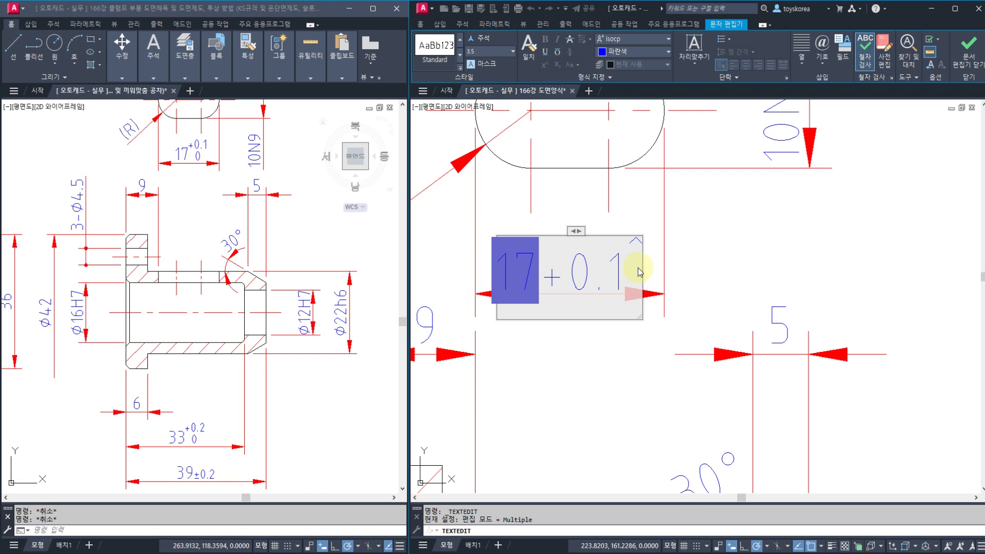
{"action": "type", "text": "0"}
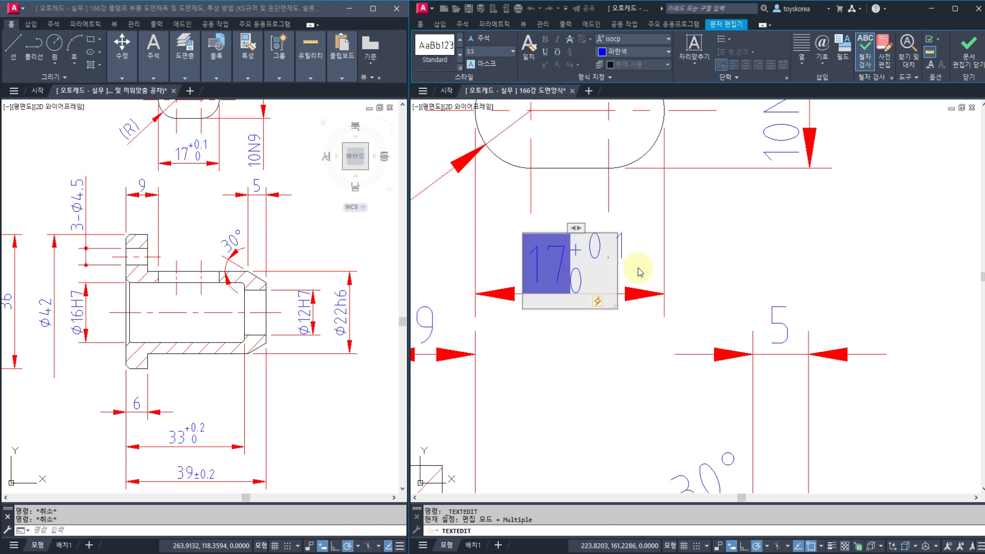
{"action": "double_click", "coordinate": [612, 256]}
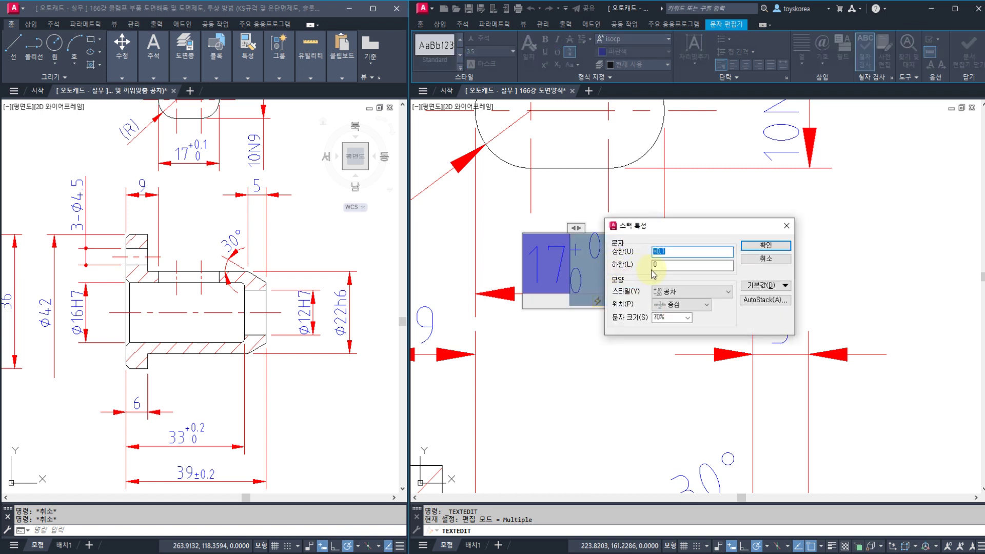
{"action": "left_click", "coordinate": [655, 266]}
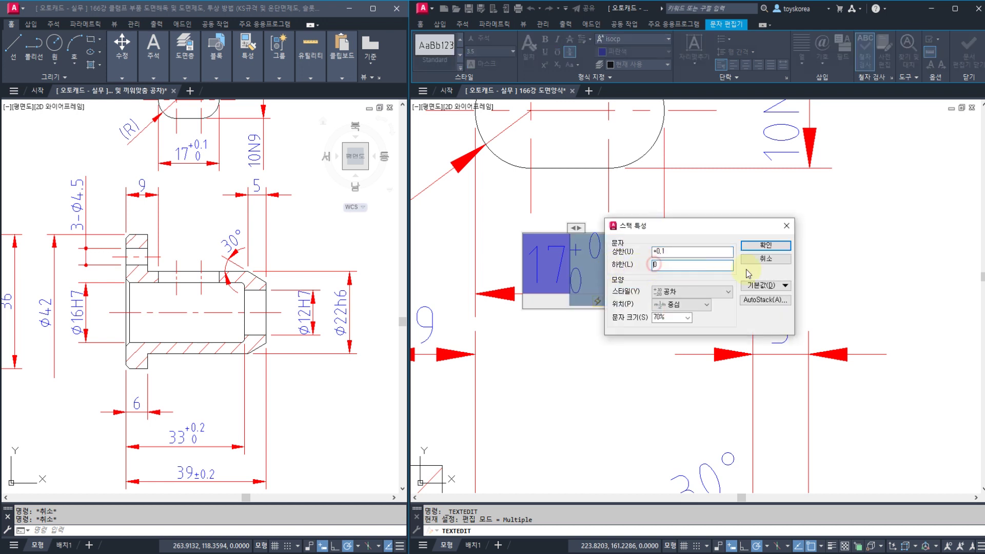
{"action": "left_click", "coordinate": [769, 251]}
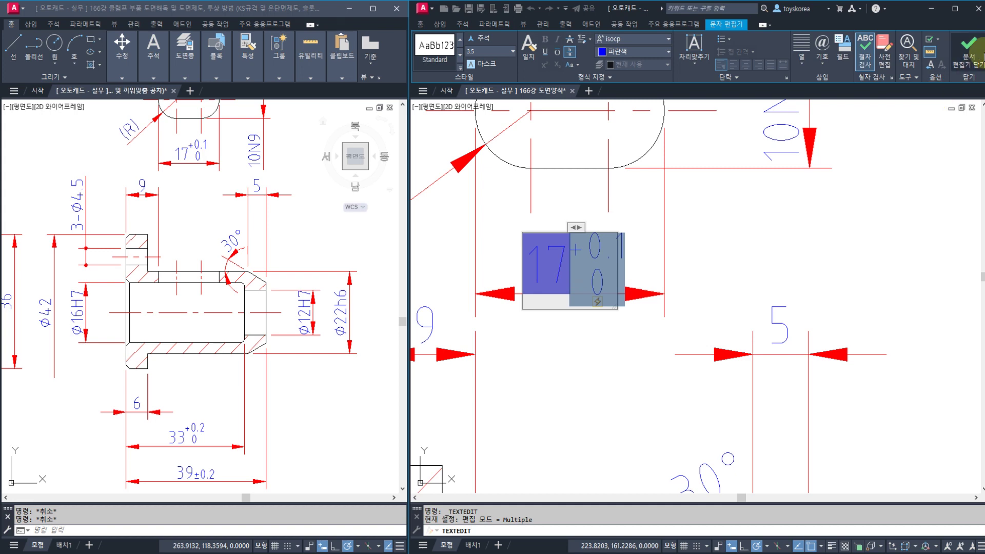
{"action": "left_click", "coordinate": [970, 52]}
Append an aligned stacked +0.2 / 0 tolerance to the section view's 33 dimension and open the 39 overall length text for editing
{"action": "scroll", "coordinate": [625, 249], "scroll_direction": "down", "scroll_amount": 2}
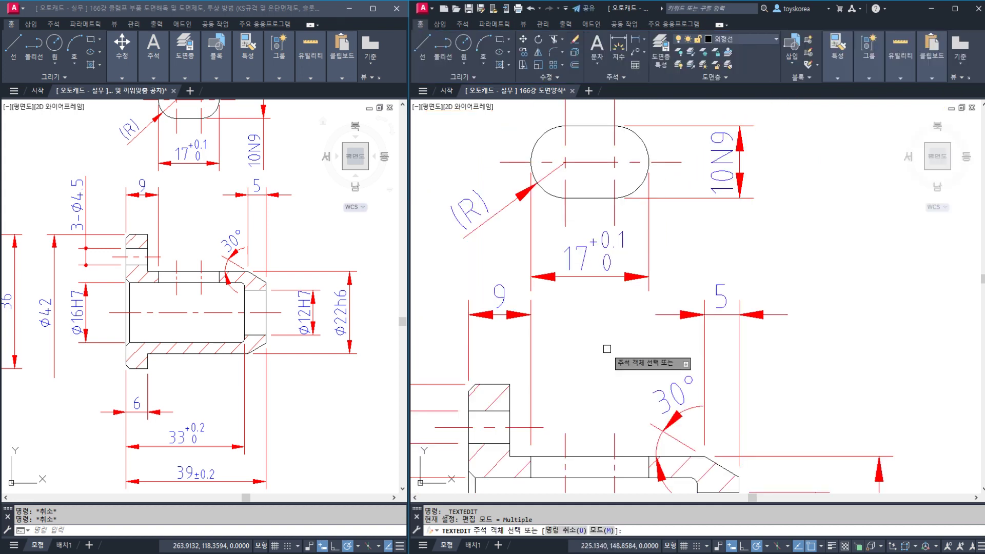
{"action": "mouse_move", "coordinate": [616, 488]}
{"action": "middle_mouse_down"}
{"action": "mouse_move", "coordinate": [621, 254]}
{"action": "mouse_move", "coordinate": [621, 321]}
{"action": "middle_mouse_up"}
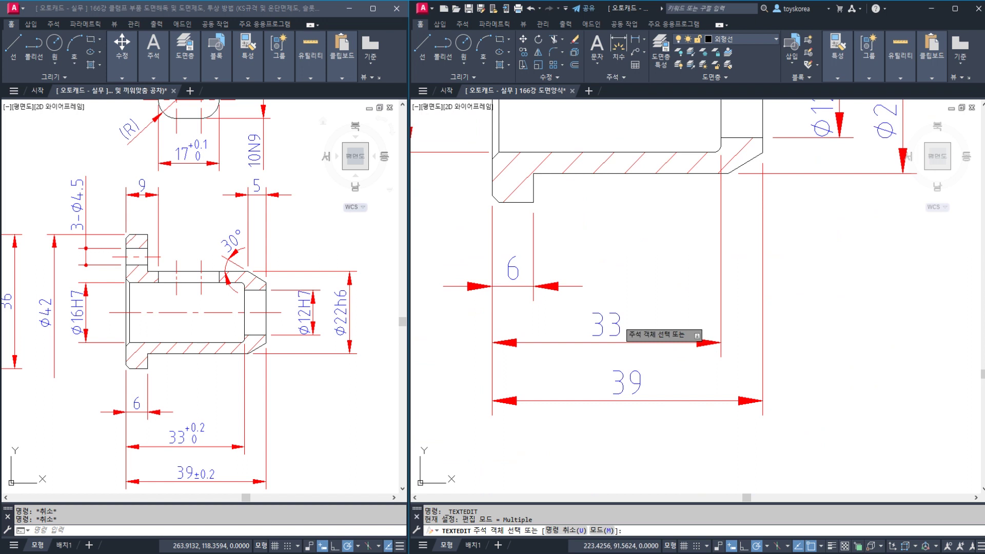
{"action": "left_click", "coordinate": [616, 328]}
{"action": "type", "text": "+0.2"}
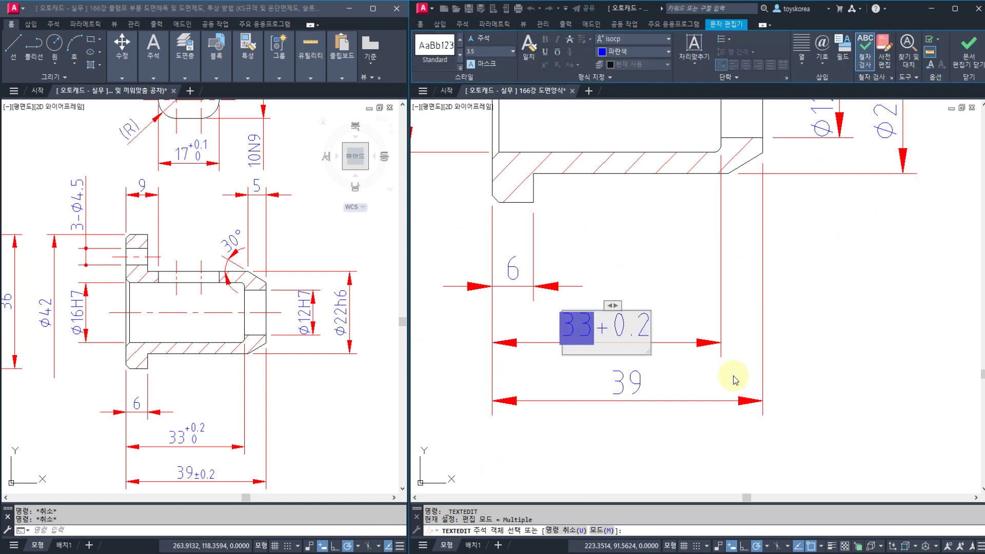
{"action": "type", "text": "^0"}
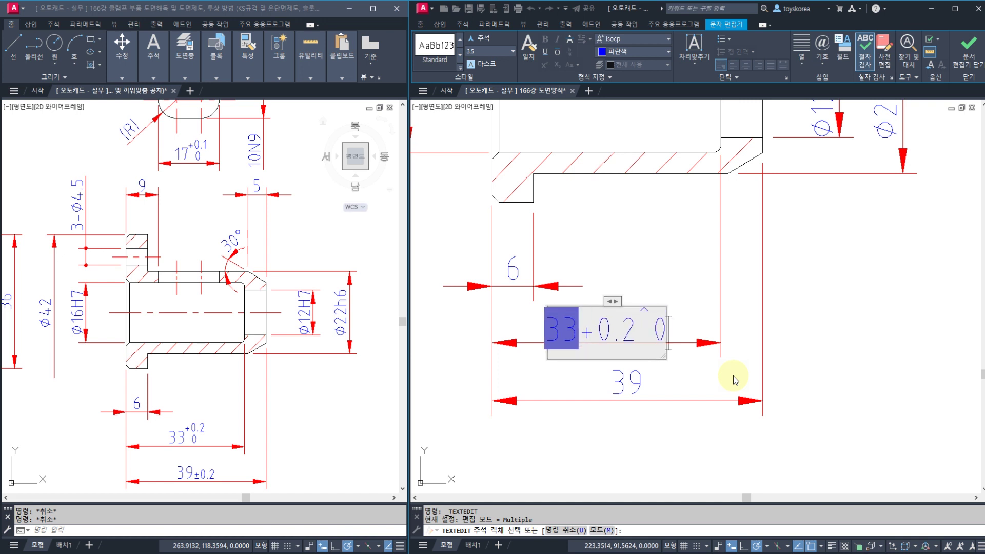
{"action": "key", "text": "space"}
{"action": "double_click", "coordinate": [621, 321]}
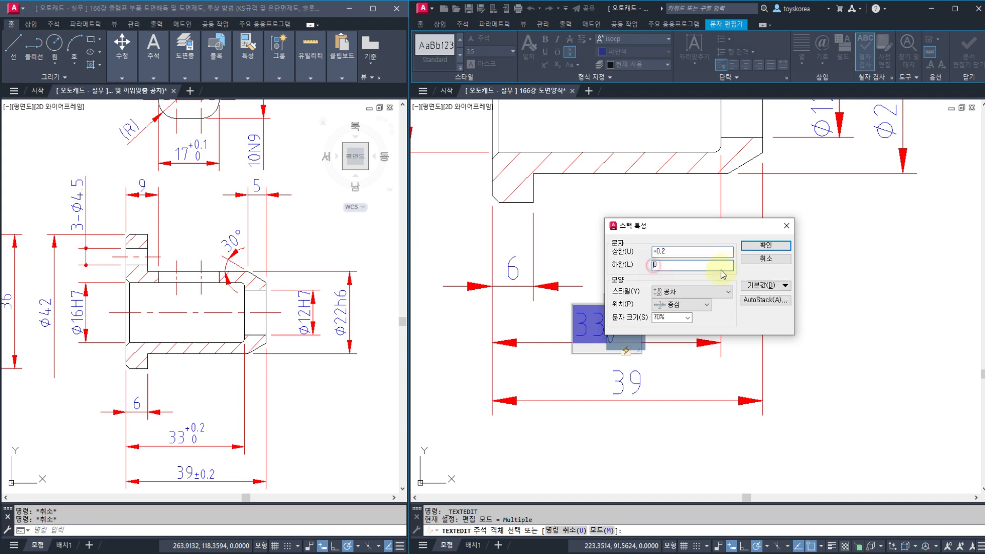
{"action": "left_click", "coordinate": [763, 247]}
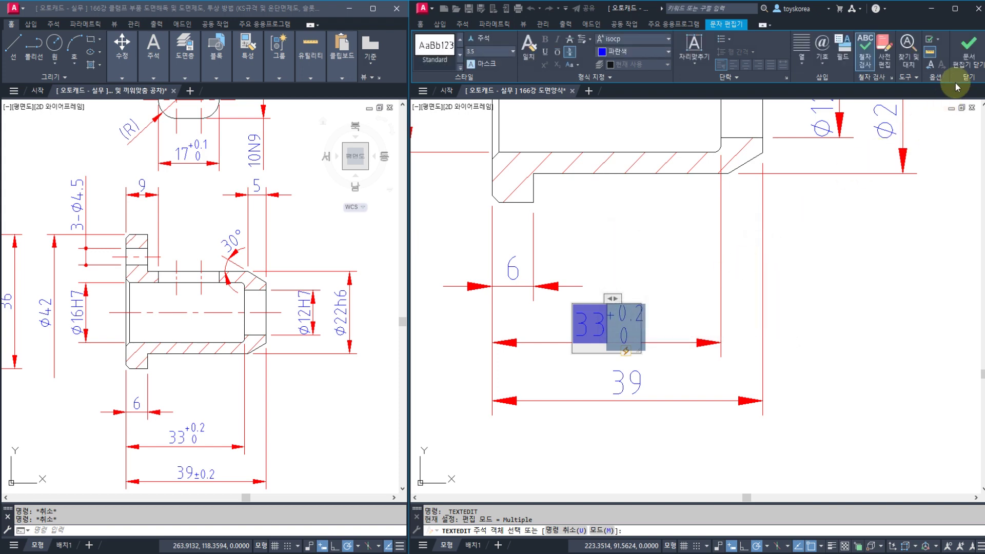
{"action": "left_click", "coordinate": [963, 67]}
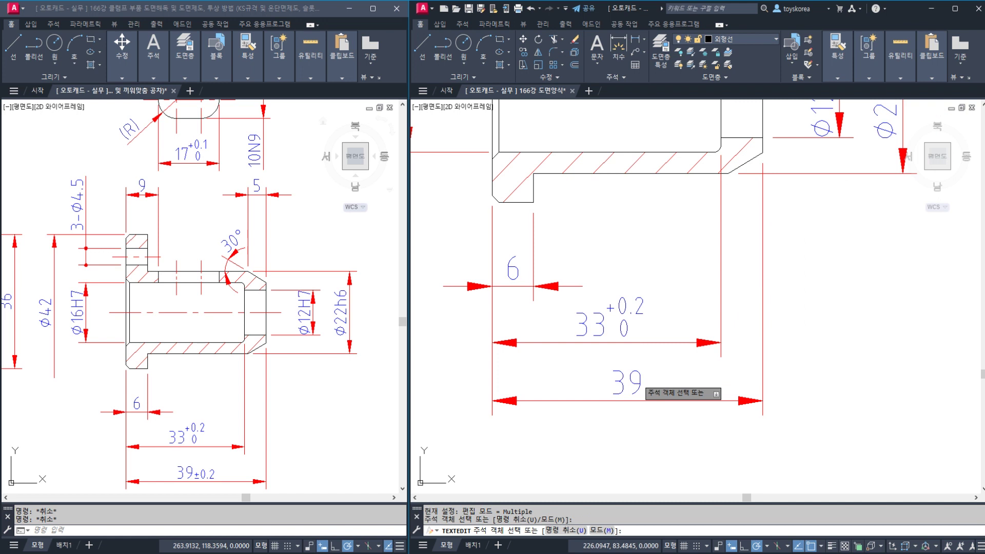
{"action": "left_click", "coordinate": [631, 384]}
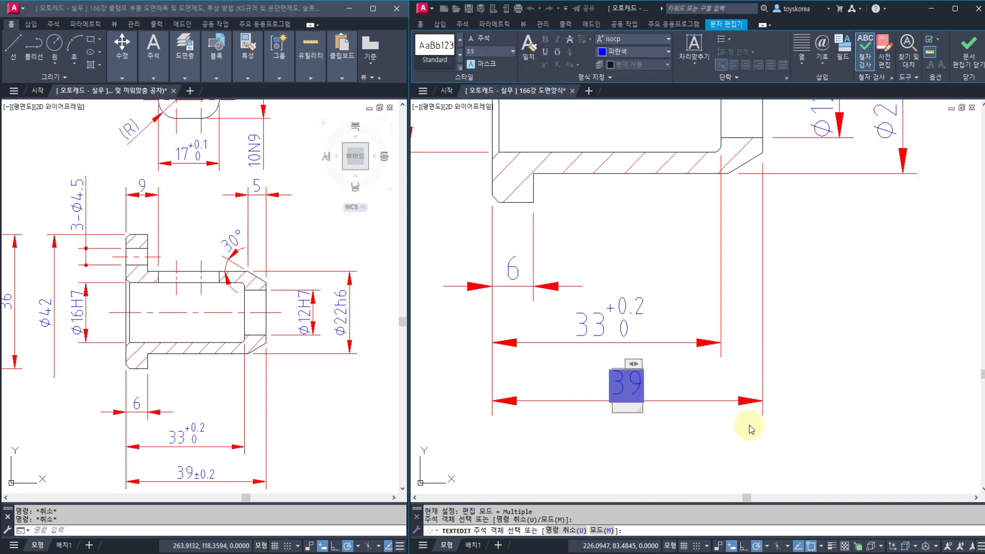
{"action": "left_click_drag", "start_coordinate": [722, 176], "coordinate": [665, 267]}
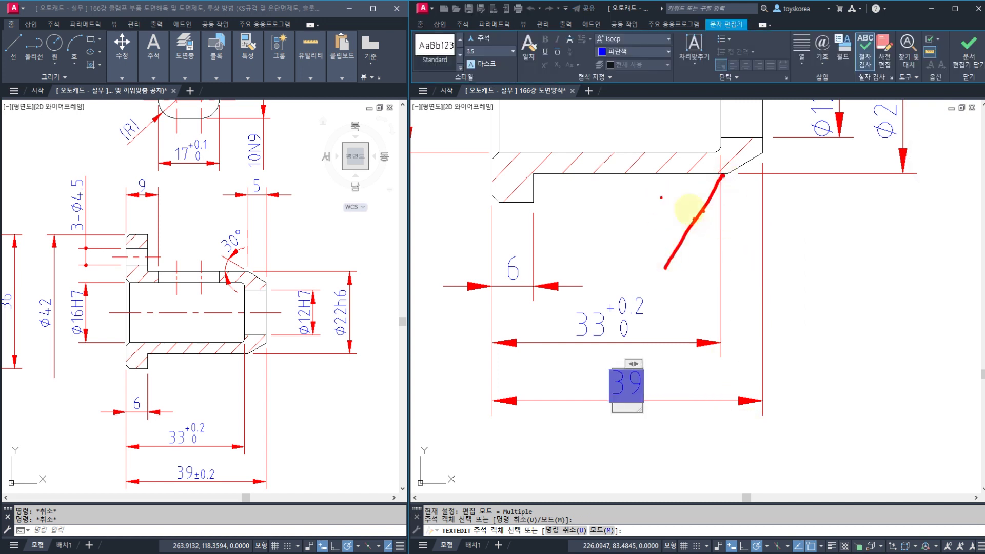
{"action": "left_click_drag", "start_coordinate": [676, 201], "coordinate": [712, 237]}
{"action": "left_click_drag", "start_coordinate": [800, 189], "coordinate": [765, 256]}
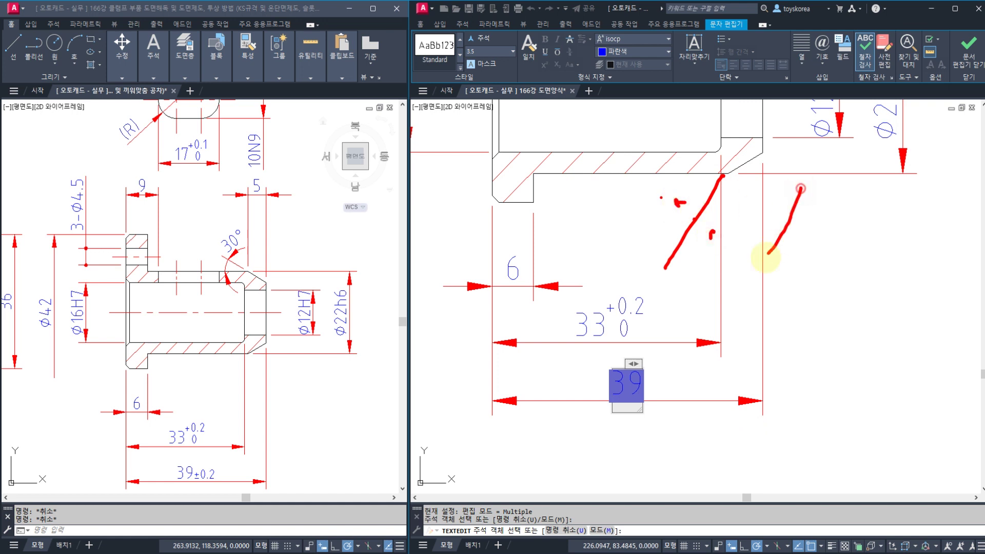
{"action": "left_click", "coordinate": [766, 222]}
{"action": "left_click", "coordinate": [790, 246]}
{"action": "left_click_drag", "start_coordinate": [879, 194], "coordinate": [884, 271]}
{"action": "left_click_drag", "start_coordinate": [883, 213], "coordinate": [883, 237]}
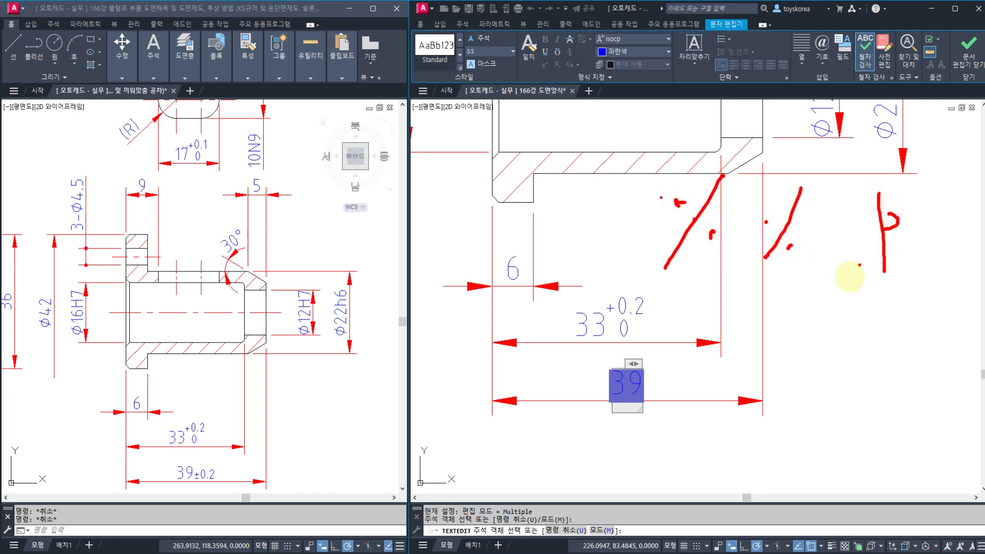
{"action": "mouse_move", "coordinate": [850, 276]}
{"action": "left_mouse_down"}
{"action": "mouse_move", "coordinate": [851, 316]}
{"action": "mouse_move", "coordinate": [865, 297]}
{"action": "left_mouse_up"}
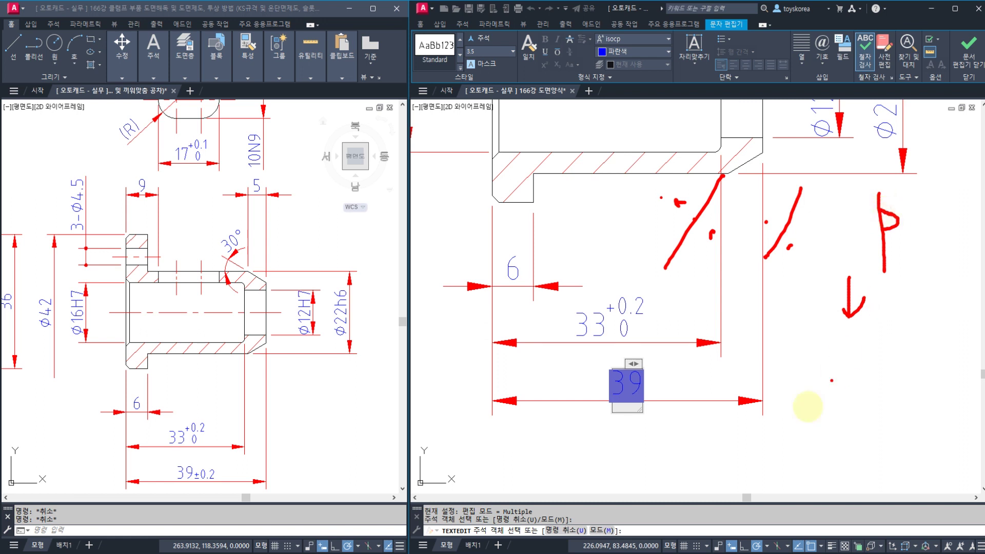
{"action": "mouse_move", "coordinate": [788, 399]}
{"action": "left_mouse_down"}
{"action": "mouse_move", "coordinate": [849, 397]}
{"action": "mouse_move", "coordinate": [832, 412]}
{"action": "mouse_move", "coordinate": [866, 417]}
{"action": "left_mouse_up"}
{"action": "mouse_move", "coordinate": [875, 442]}
{"action": "left_mouse_down"}
{"action": "mouse_move", "coordinate": [775, 440]}
{"action": "mouse_move", "coordinate": [898, 434]}
{"action": "left_mouse_up"}
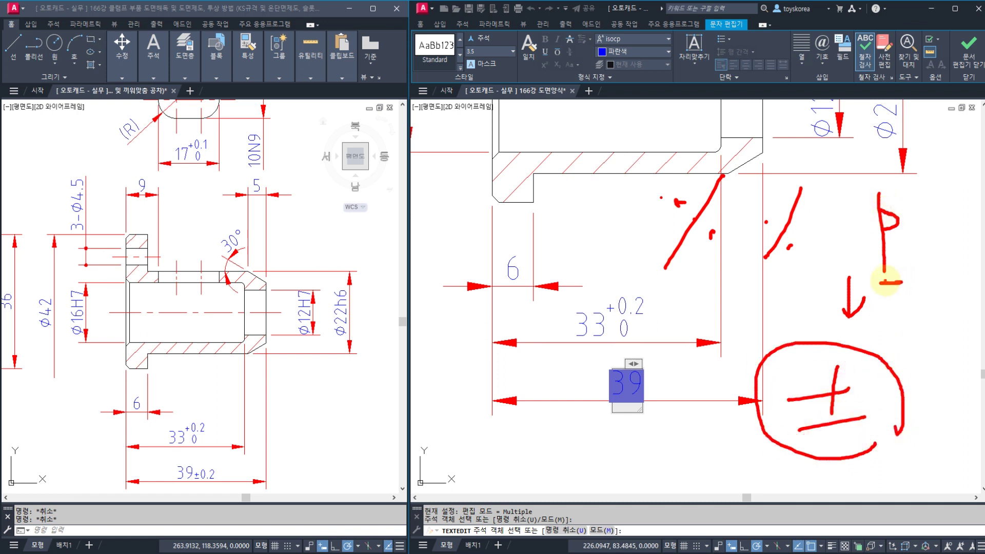
{"action": "key", "text": "Escape"}
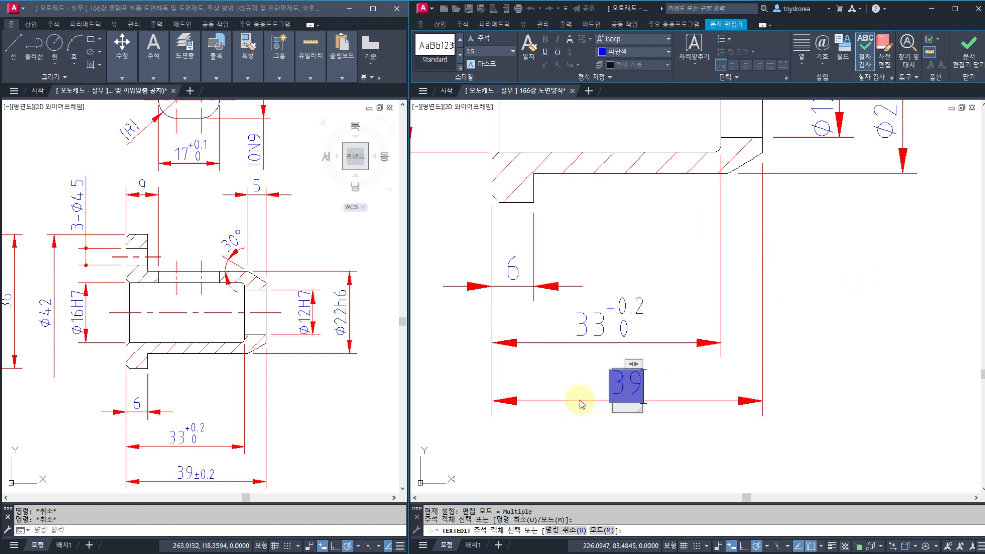
Append a ±0.2 tolerance to the section view's 39 overall length dimension
{"action": "type", "text": "%%"}
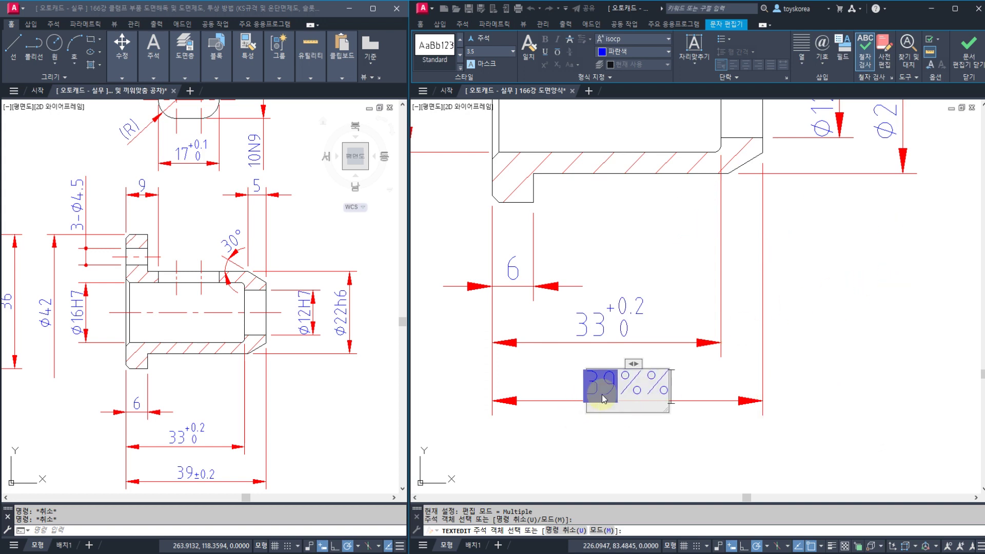
{"action": "type", "text": "p"}
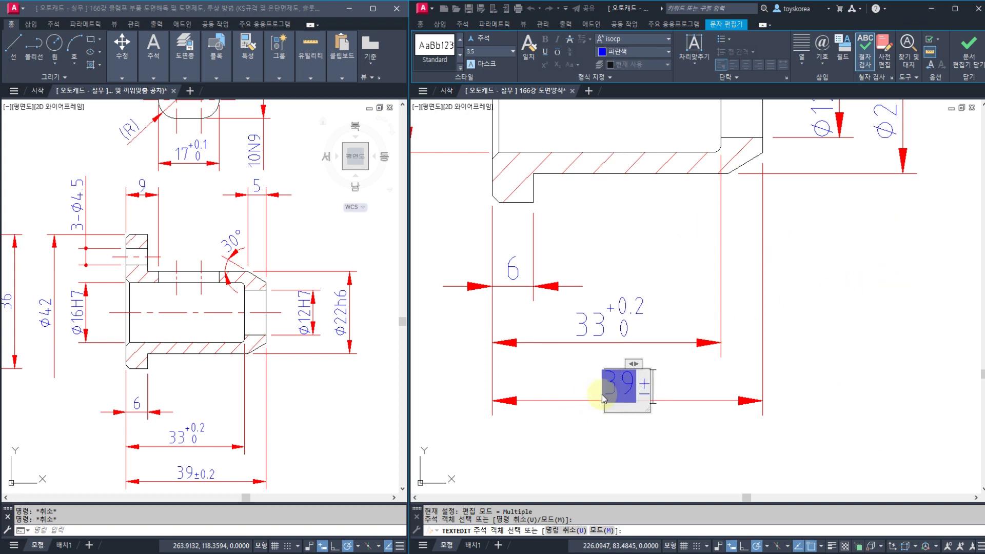
{"action": "type", "text": "0.2"}
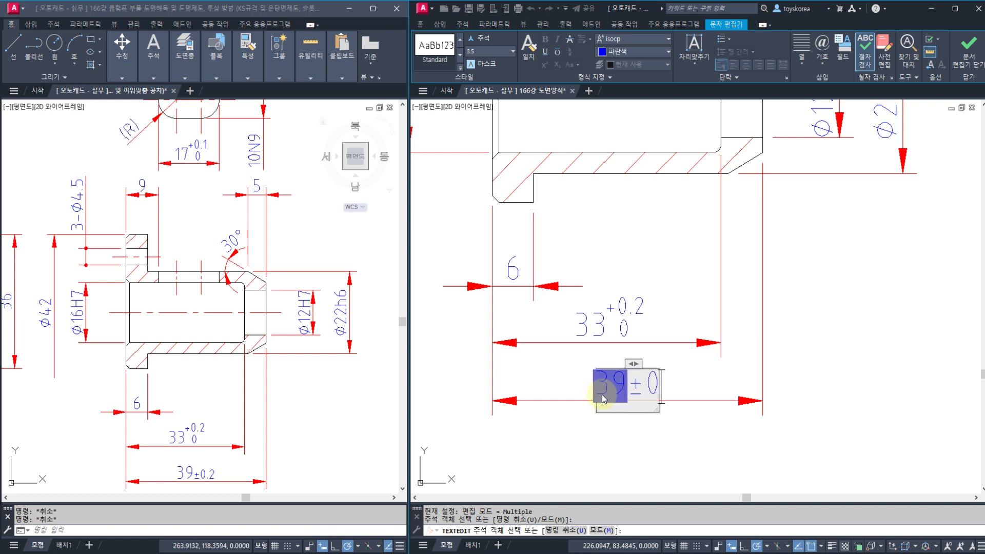
Set the ±0.2 tolerance text on the 39 overall length to 2.5 high and finish the dimension text editing
{"action": "key", "text": "shift+Left"}
{"action": "key", "text": "shift+Left"}
{"action": "key", "text": "shift+Left"}
{"action": "key", "text": "shift+Left"}
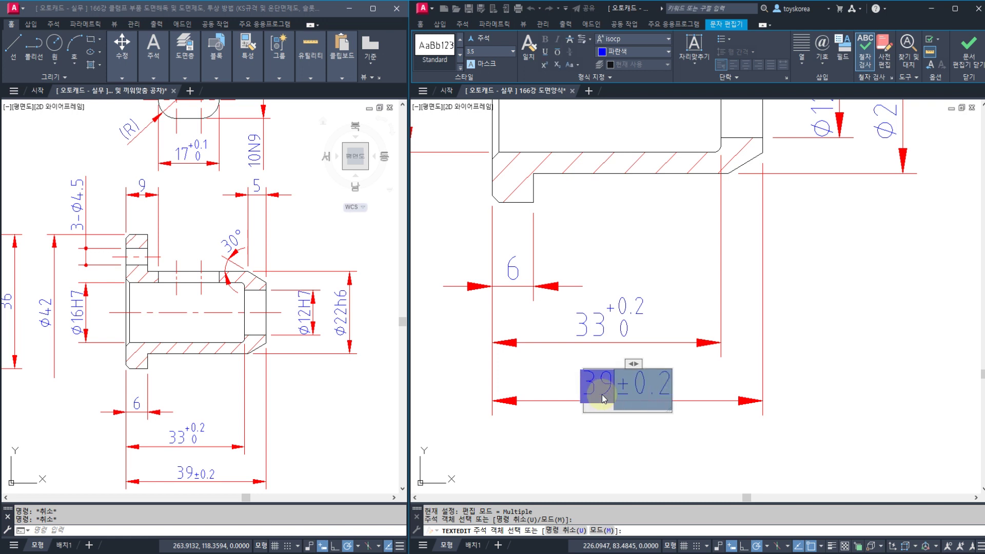
{"action": "left_click", "coordinate": [478, 50]}
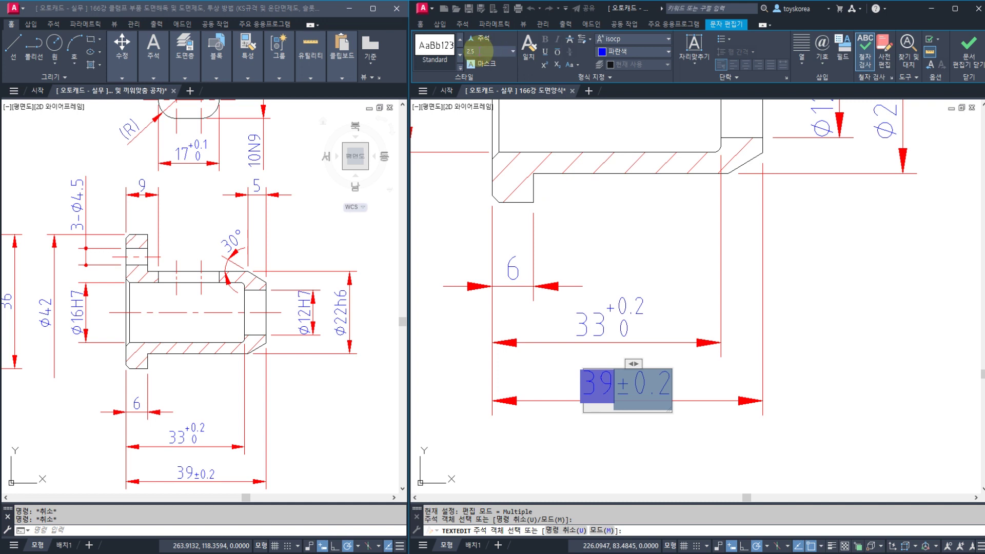
{"action": "type", "text": "2.5"}
{"action": "key", "text": "Return"}
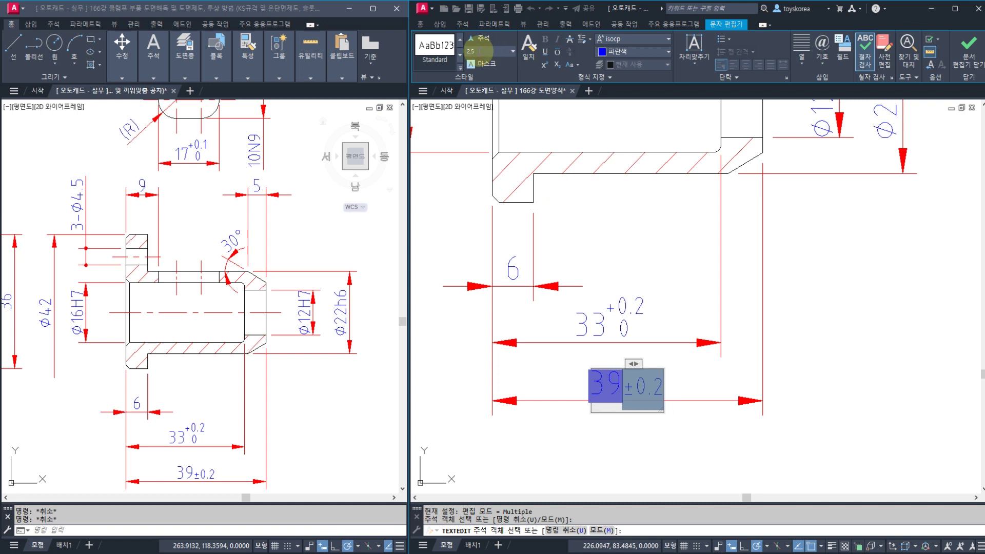
{"action": "left_click", "coordinate": [975, 64]}
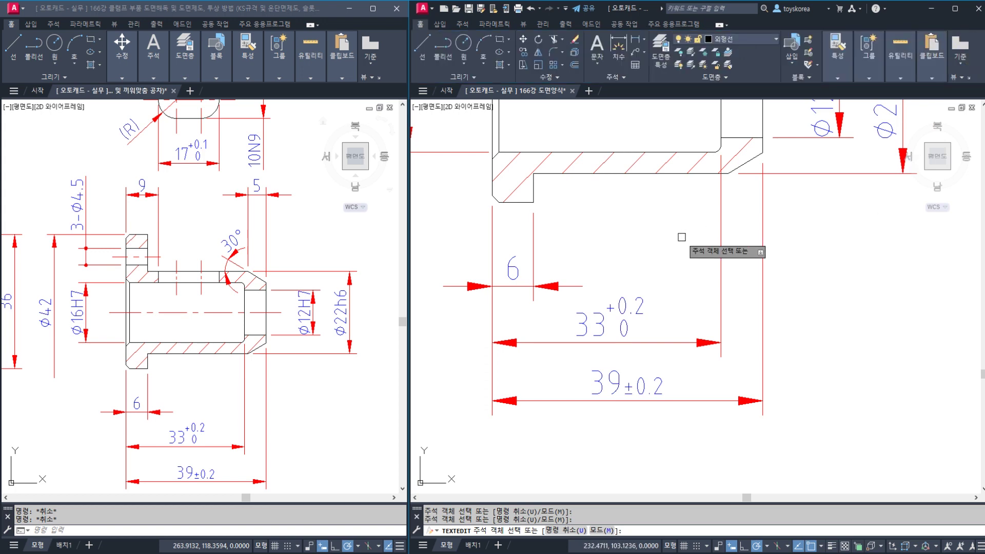
{"action": "key", "text": "Escape"}
Save the drawing with the completed tolerances
{"action": "scroll", "coordinate": [684, 233], "scroll_direction": "down", "scroll_amount": 5}
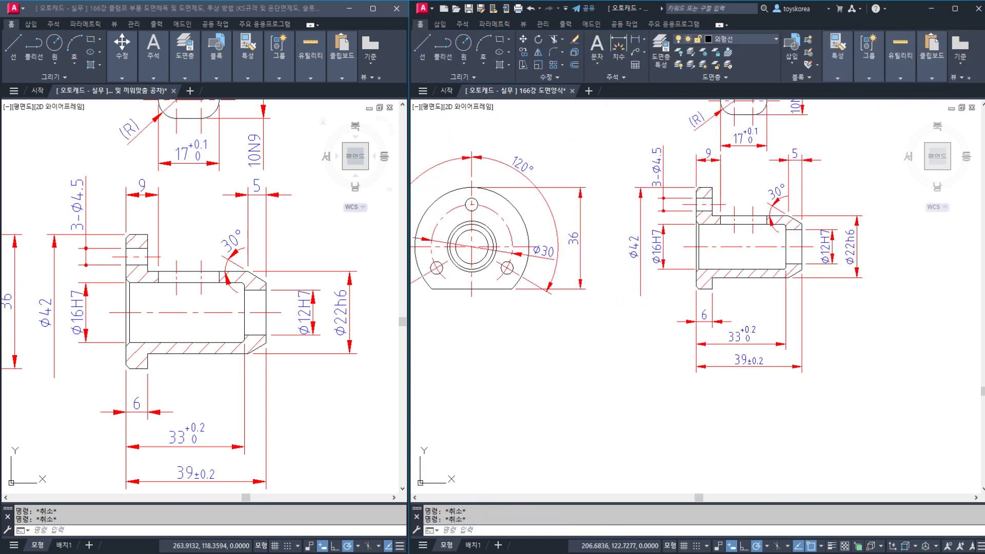
{"action": "scroll", "coordinate": [756, 438], "scroll_direction": "down", "scroll_amount": 3}
{"action": "key", "text": "ctrl+s"}
Move the front view with all its dimensions horizontally, slightly closer to the section view
{"action": "type", "text": "M"}
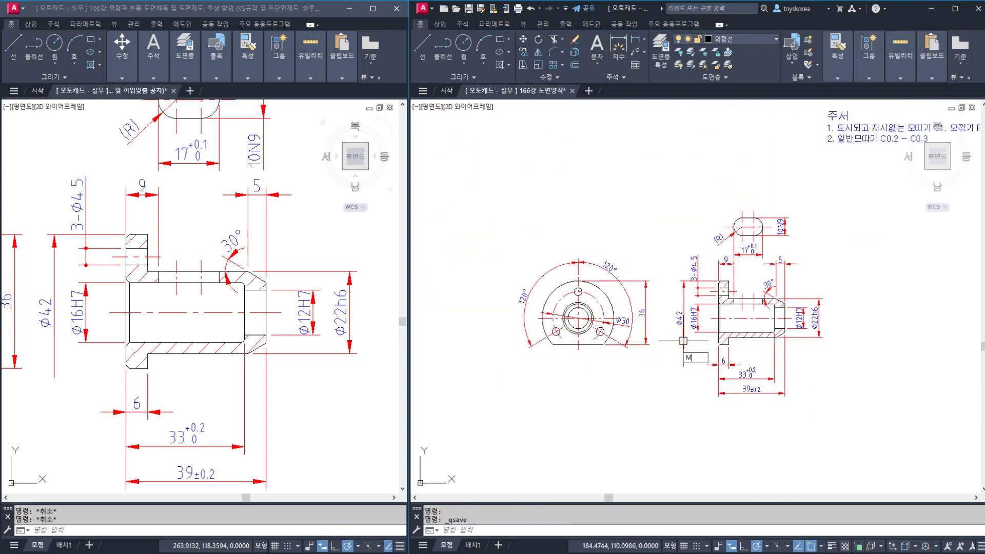
{"action": "key", "text": "Return"}
{"action": "left_click", "coordinate": [664, 366]}
{"action": "left_click", "coordinate": [570, 285]}
{"action": "key", "text": "Return"}
{"action": "left_click", "coordinate": [533, 211]}
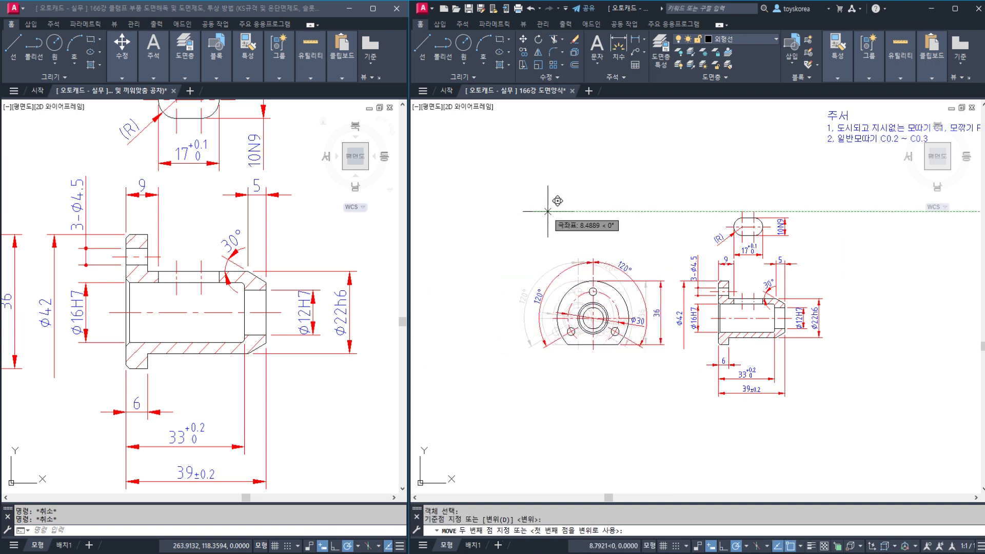
{"action": "key", "text": "Escape"}
Move the slot's local view with its dimensions slightly straight up, away from the section view
{"action": "key", "text": "Return"}
{"action": "scroll", "coordinate": [715, 203], "scroll_direction": "up", "scroll_amount": 2}
{"action": "left_click", "coordinate": [838, 266]}
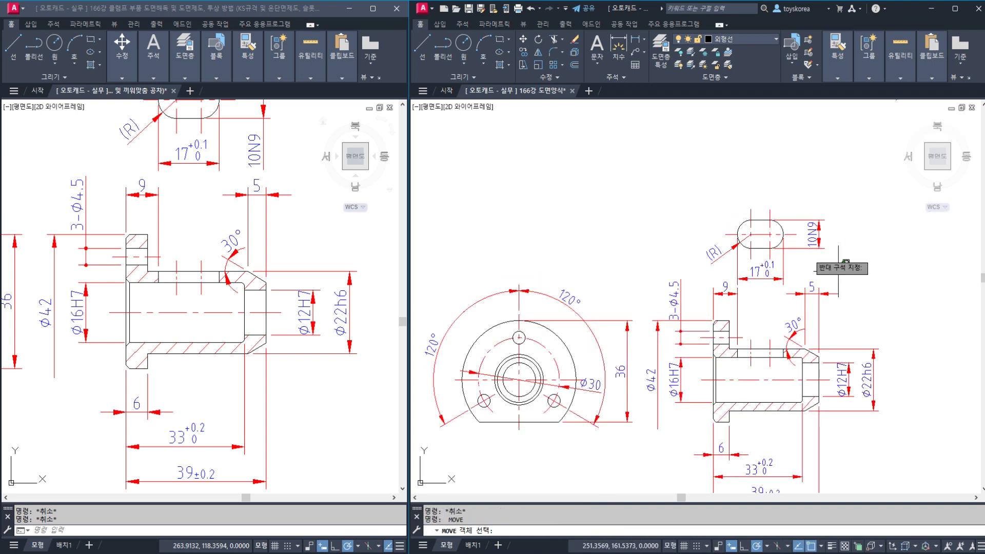
{"action": "left_click", "coordinate": [679, 171]}
{"action": "key", "text": "Return"}
{"action": "left_click", "coordinate": [699, 195]}
{"action": "left_click", "coordinate": [676, 188]}
{"action": "key", "text": "Escape"}
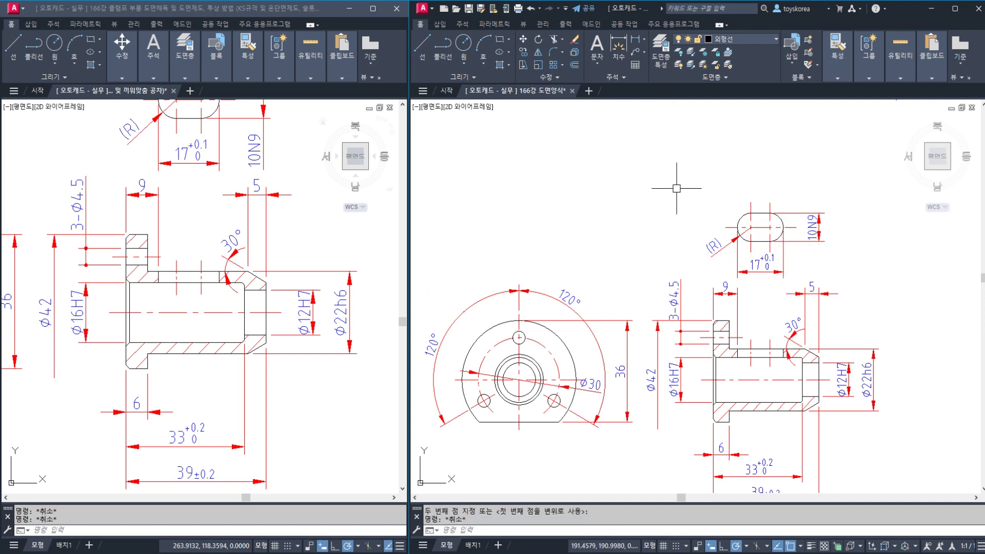
Move all three views with their dimensions about 14 mm horizontally to the right inside the drawing frame
{"action": "scroll", "coordinate": [677, 188], "scroll_direction": "down", "scroll_amount": 2}
{"action": "scroll", "coordinate": [695, 258], "scroll_direction": "down", "scroll_amount": 4}
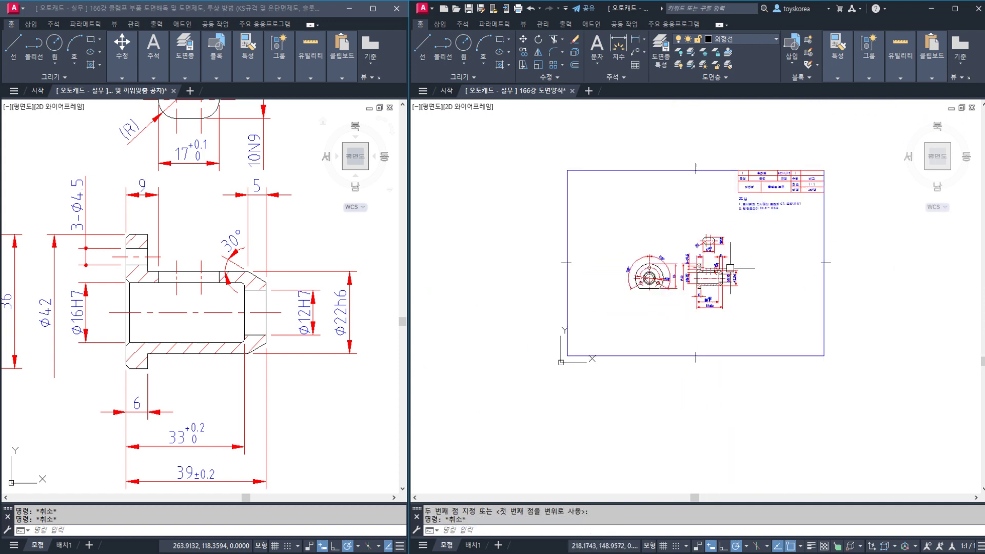
{"action": "left_click", "coordinate": [754, 328]}
{"action": "left_click", "coordinate": [623, 216]}
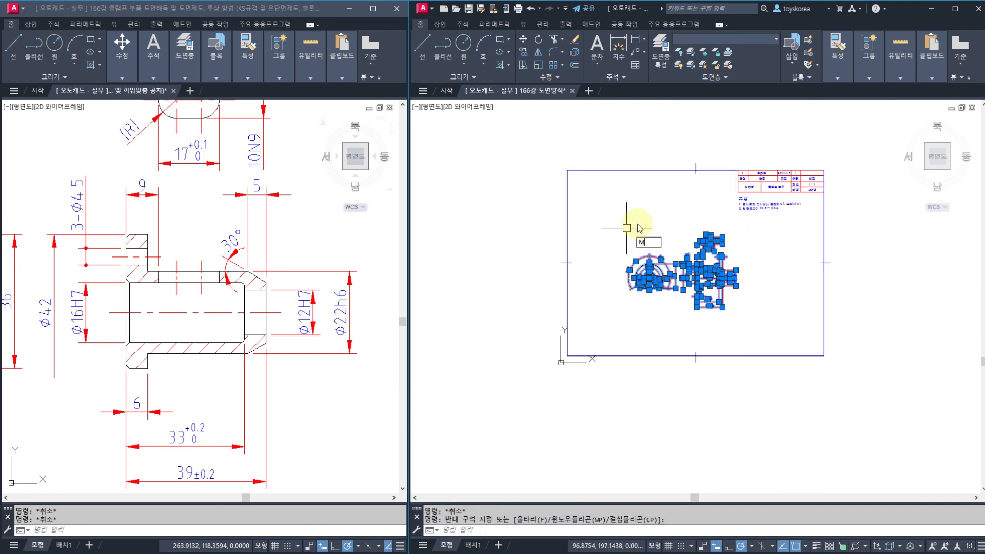
{"action": "key", "text": "m"}
{"action": "key", "text": "Return"}
{"action": "left_click", "coordinate": [640, 221]}
{"action": "left_click", "coordinate": [650, 221]}
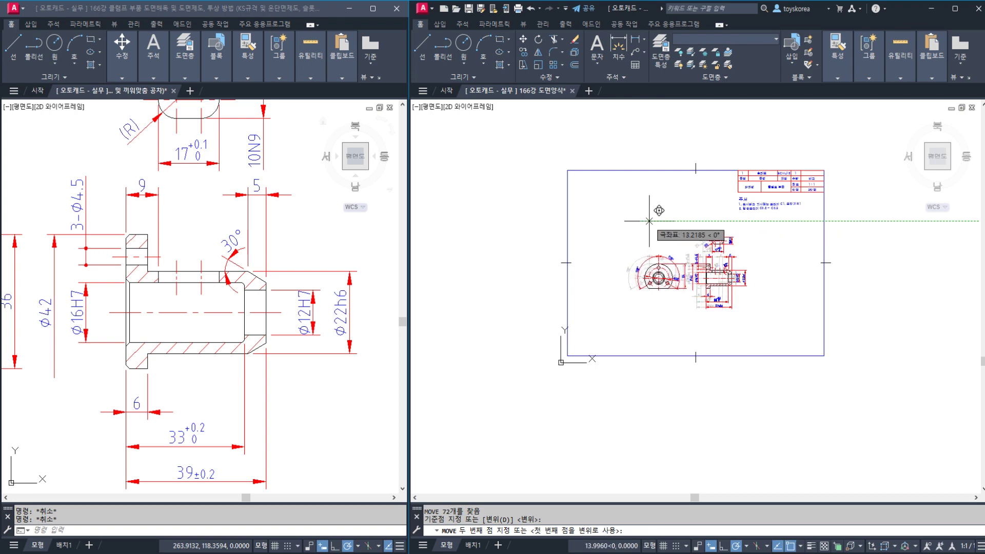
{"action": "key", "text": "Escape"}
Compare the section, front and slot views and their dimensions with the reference drawing
{"action": "mouse_move", "coordinate": [374, 399]}
{"action": "middle_mouse_down"}
{"action": "mouse_move", "coordinate": [447, 316]}
{"action": "mouse_move", "coordinate": [392, 335]}
{"action": "mouse_move", "coordinate": [386, 359]}
{"action": "middle_mouse_up"}
{"action": "scroll", "coordinate": [744, 288], "scroll_direction": "up", "scroll_amount": 6}
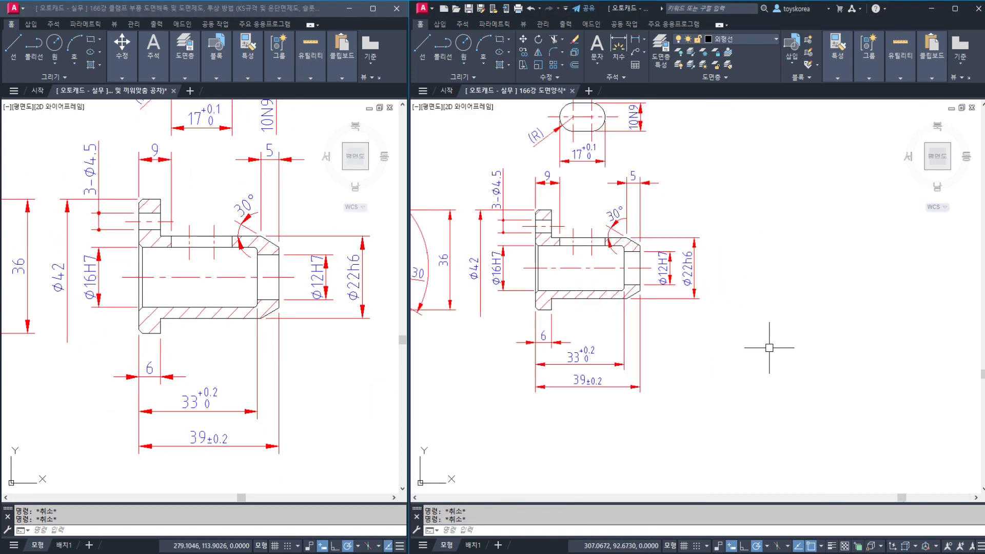
{"action": "scroll", "coordinate": [659, 308], "scroll_direction": "up", "scroll_amount": 2}
{"action": "mouse_move", "coordinate": [640, 301]}
{"action": "middle_mouse_down"}
{"action": "mouse_move", "coordinate": [752, 337]}
{"action": "mouse_move", "coordinate": [777, 360]}
{"action": "middle_mouse_up"}
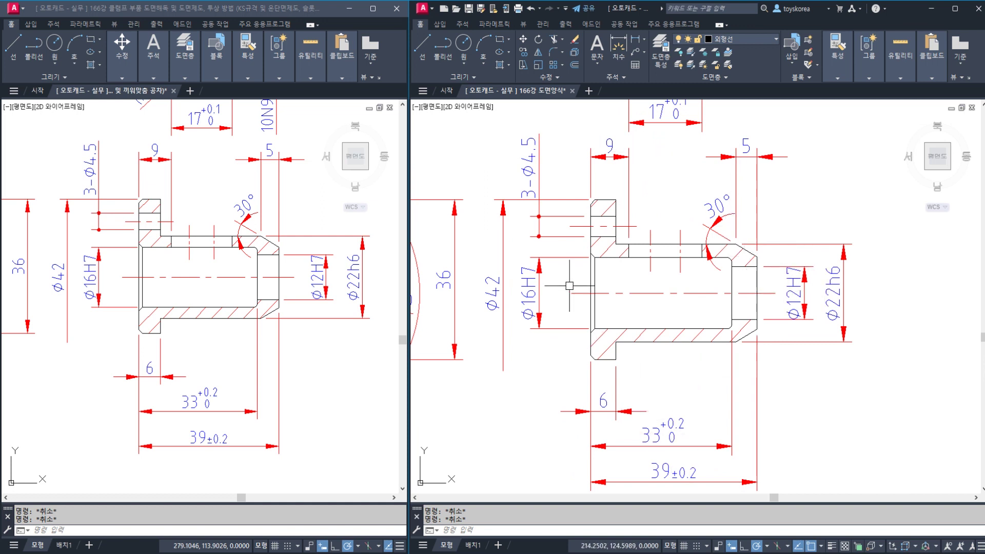
{"action": "middle_click_drag", "start_coordinate": [570, 286], "coordinate": [876, 286]}
{"action": "left_click", "coordinate": [147, 347]}
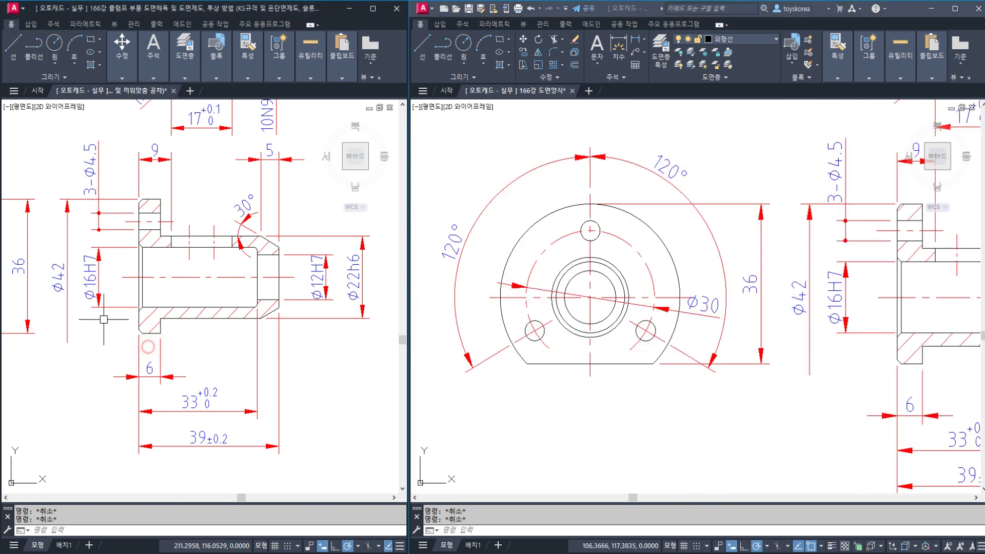
{"action": "middle_click_drag", "start_coordinate": [104, 319], "coordinate": [89, 483]}
{"action": "left_click", "coordinate": [911, 155]}
{"action": "mouse_move", "coordinate": [911, 155]}
{"action": "middle_mouse_down"}
{"action": "mouse_move", "coordinate": [758, 211]}
{"action": "mouse_move", "coordinate": [675, 265]}
{"action": "mouse_move", "coordinate": [620, 275]}
{"action": "middle_mouse_up"}
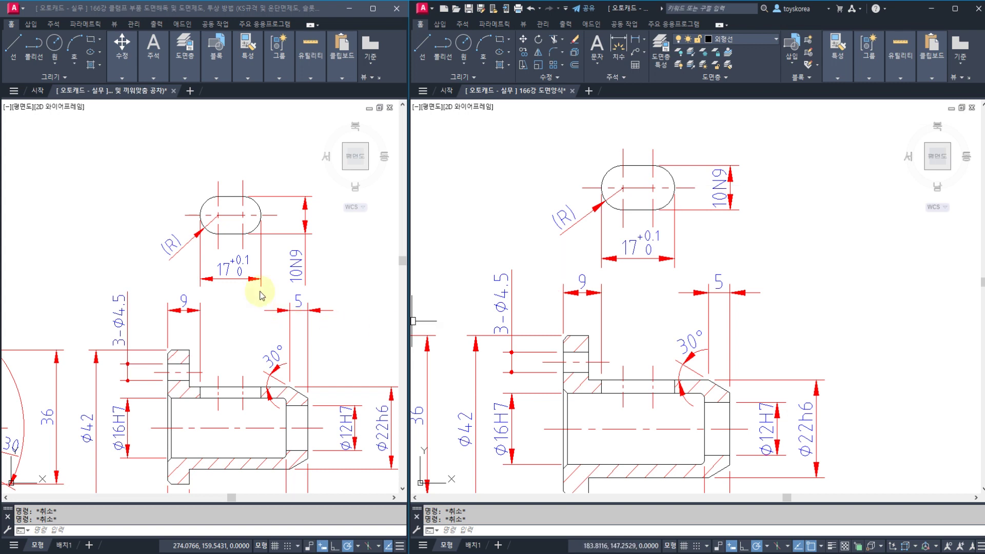
{"action": "left_click", "coordinate": [244, 366]}
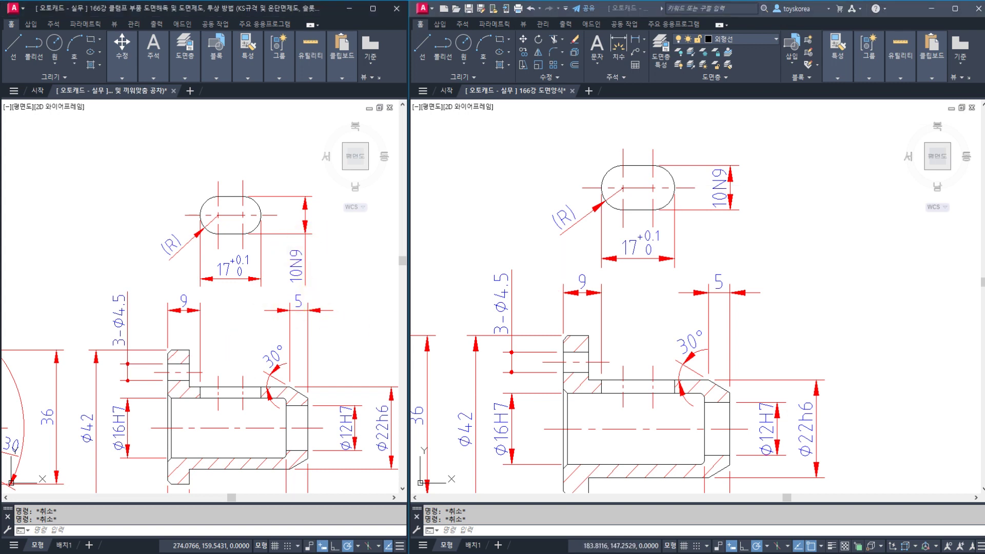
{"action": "scroll", "coordinate": [244, 365], "scroll_direction": "down", "scroll_amount": 3}
{"action": "scroll", "coordinate": [236, 267], "scroll_direction": "up", "scroll_amount": 1}
{"action": "middle_click_drag", "start_coordinate": [232, 231], "coordinate": [219, 248]}
Return to the redrawn bushing and save the finished drawing
{"action": "left_click", "coordinate": [522, 280]}
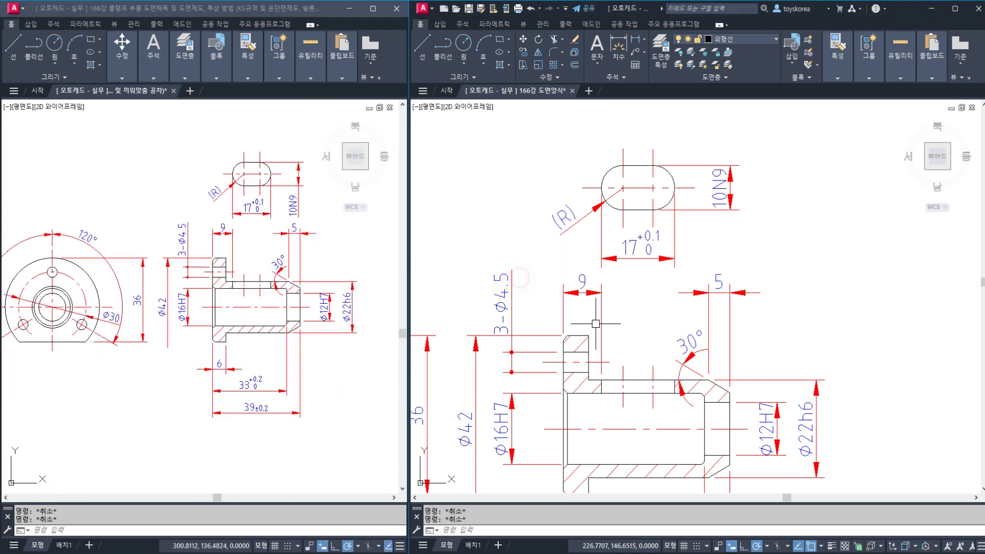
{"action": "mouse_move", "coordinate": [571, 320]}
{"action": "middle_mouse_down"}
{"action": "mouse_move", "coordinate": [683, 246]}
{"action": "mouse_move", "coordinate": [719, 254]}
{"action": "middle_mouse_up"}
{"action": "scroll", "coordinate": [718, 254], "scroll_direction": "down", "scroll_amount": 3}
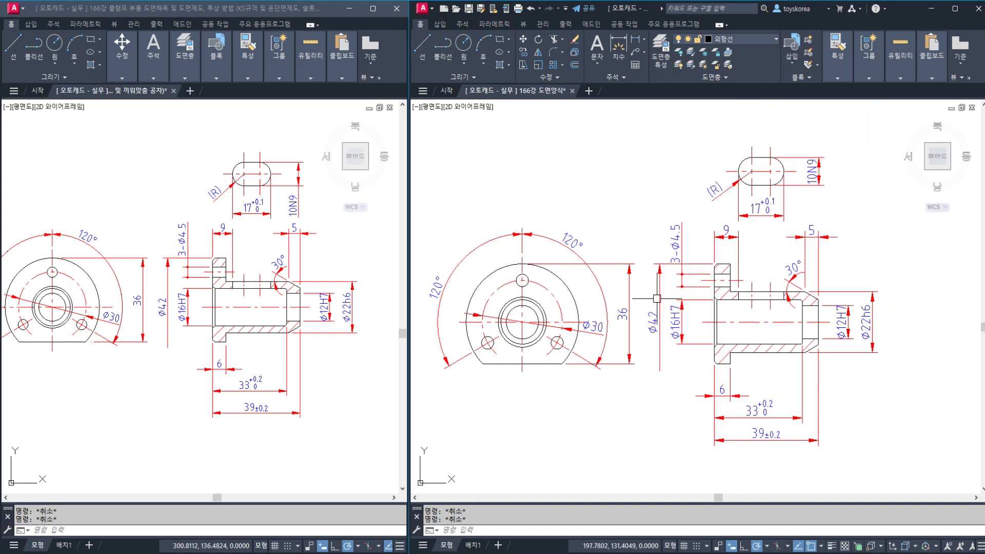
{"action": "key", "text": "ctrl+s"}
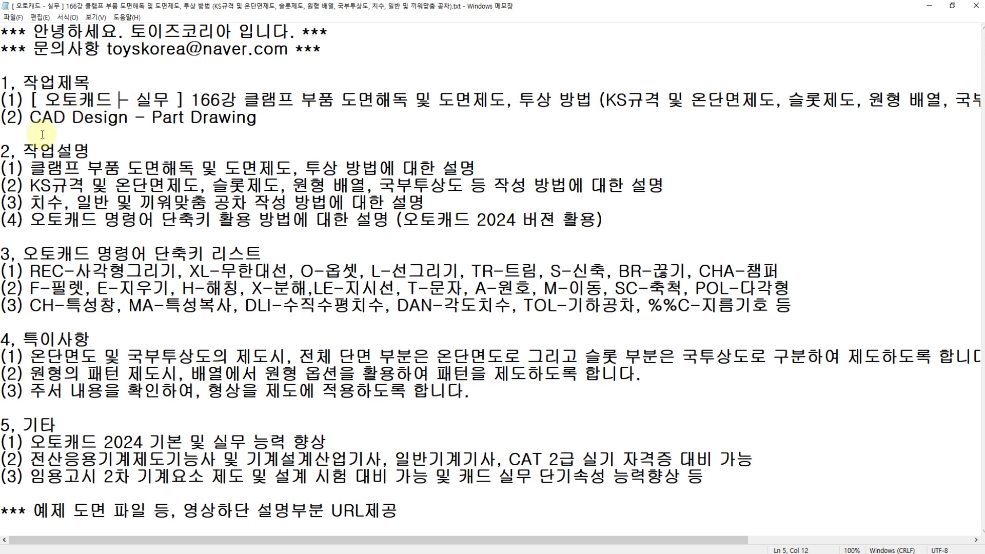
Review the lesson notes in Notepad, going through the work description items and the special remarks
{"action": "left_click", "coordinate": [31, 186]}
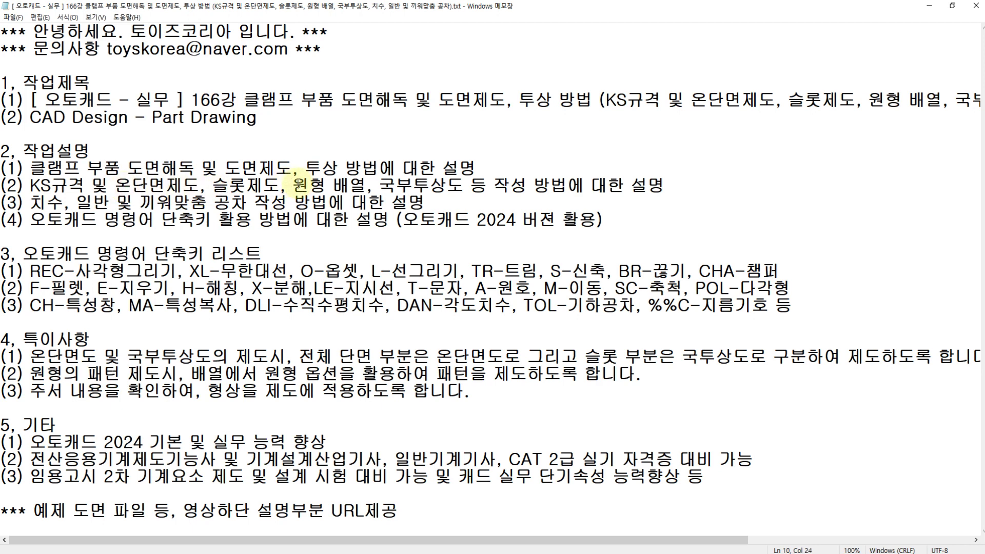
{"action": "key", "text": "Right"}
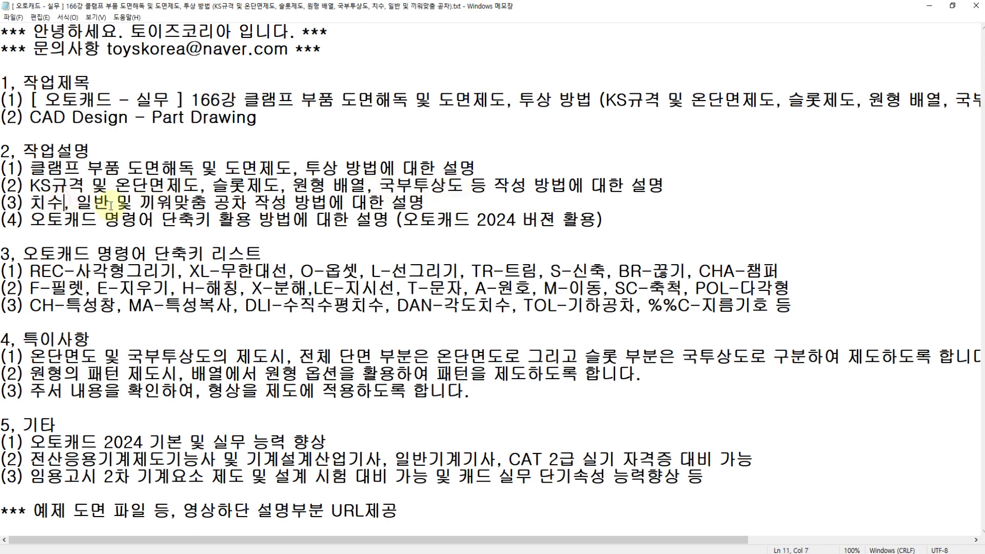
{"action": "left_click", "coordinate": [134, 204]}
{"action": "left_click", "coordinate": [215, 204]}
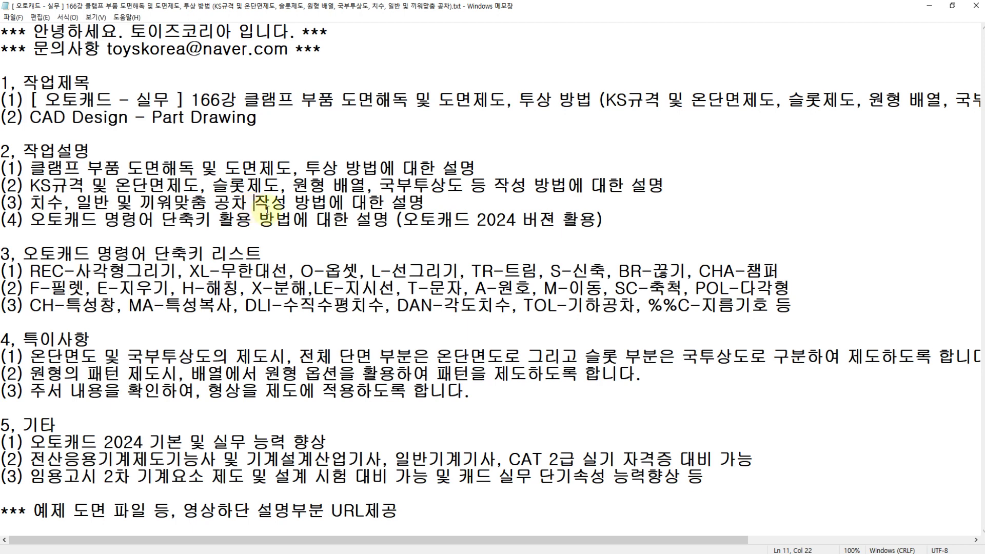
{"action": "left_click_drag", "start_coordinate": [29, 220], "coordinate": [386, 232]}
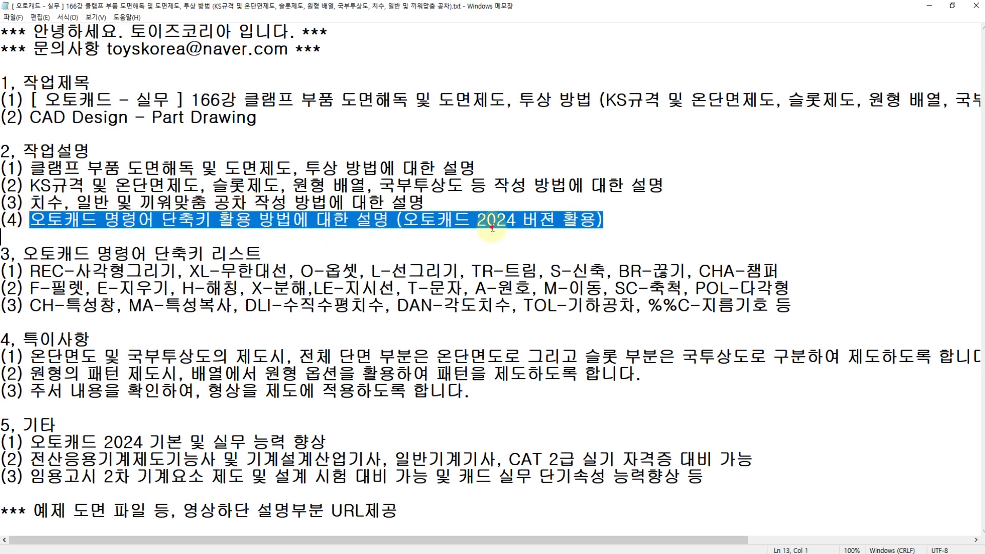
{"action": "left_click_drag", "start_coordinate": [516, 220], "coordinate": [477, 229]}
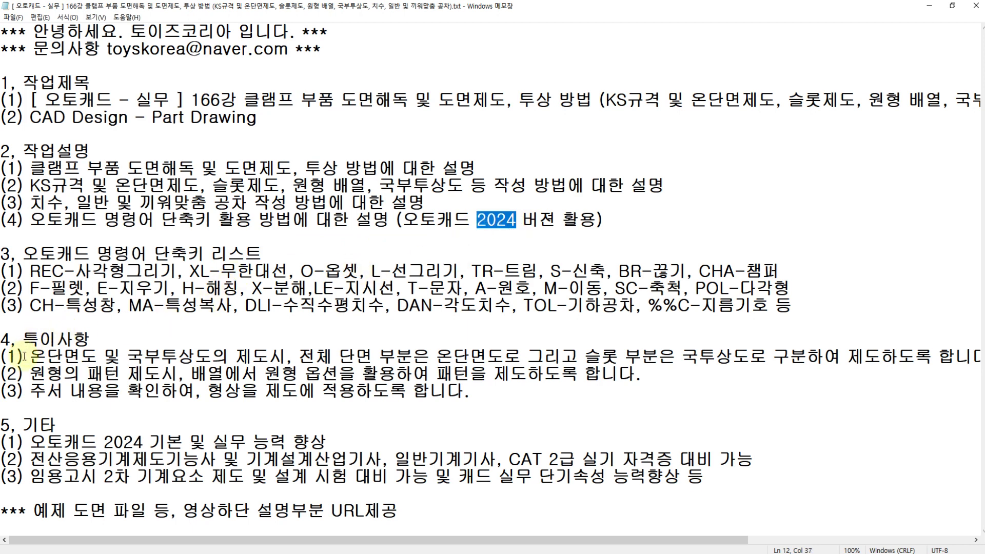
{"action": "left_click", "coordinate": [24, 372]}
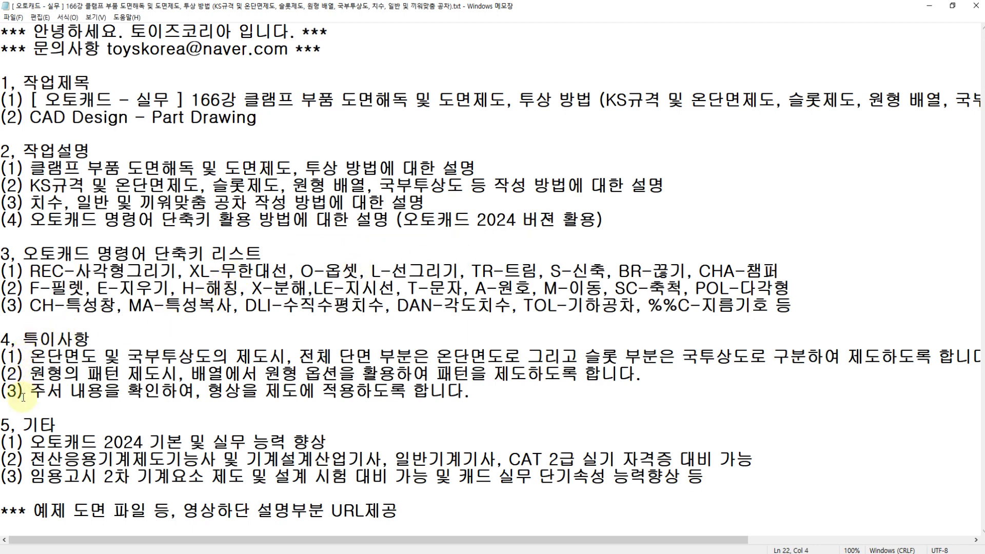